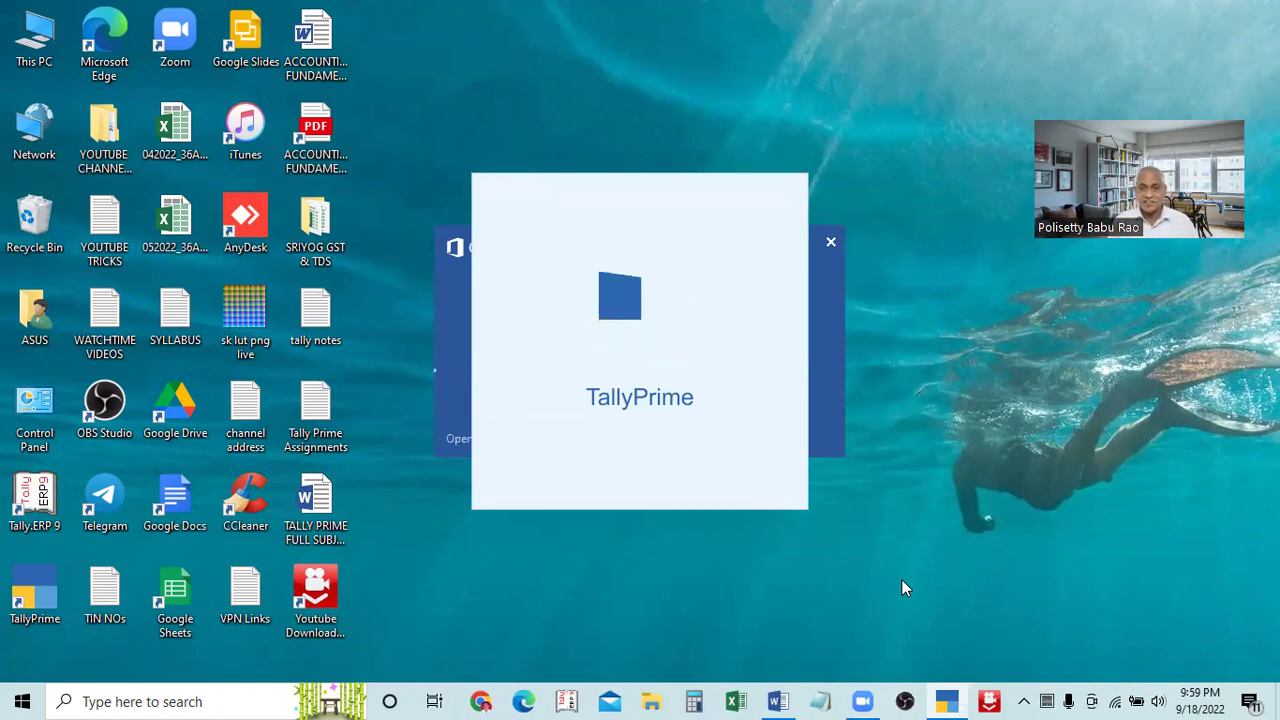
Bring the loading Word window and then the TallyPrime startup window to the front
left_click(819, 373)
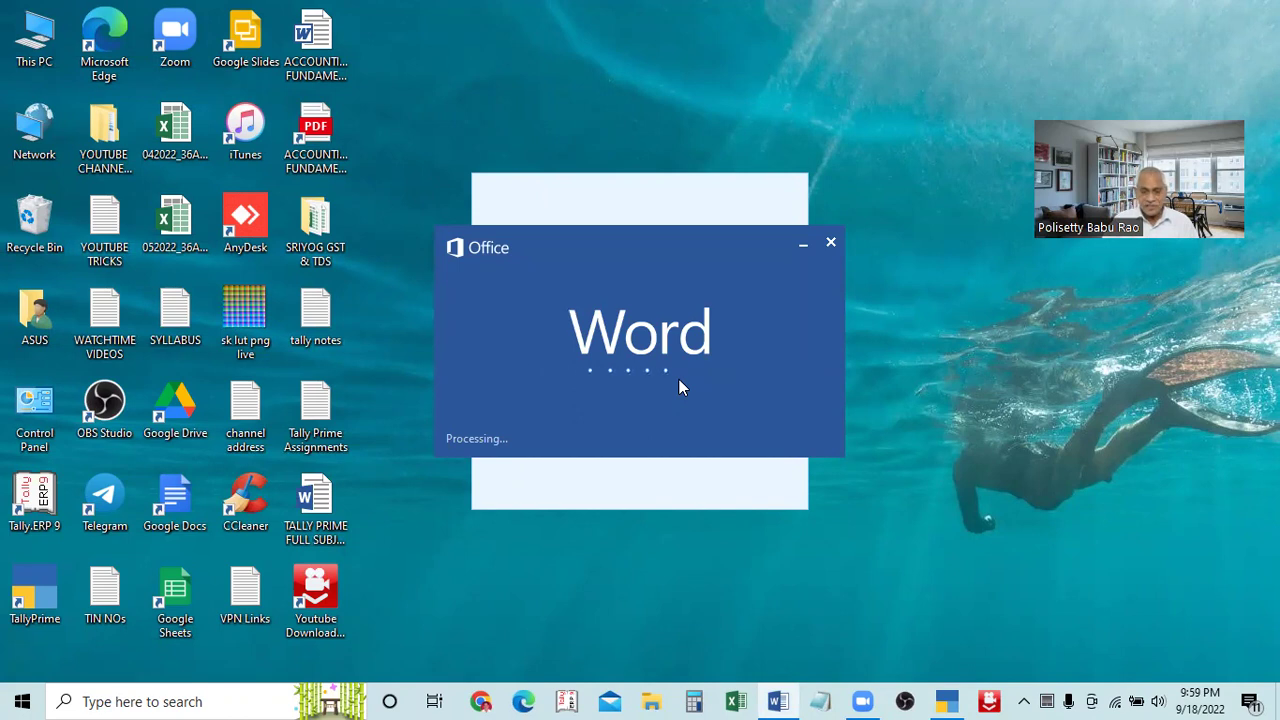
left_click(658, 200)
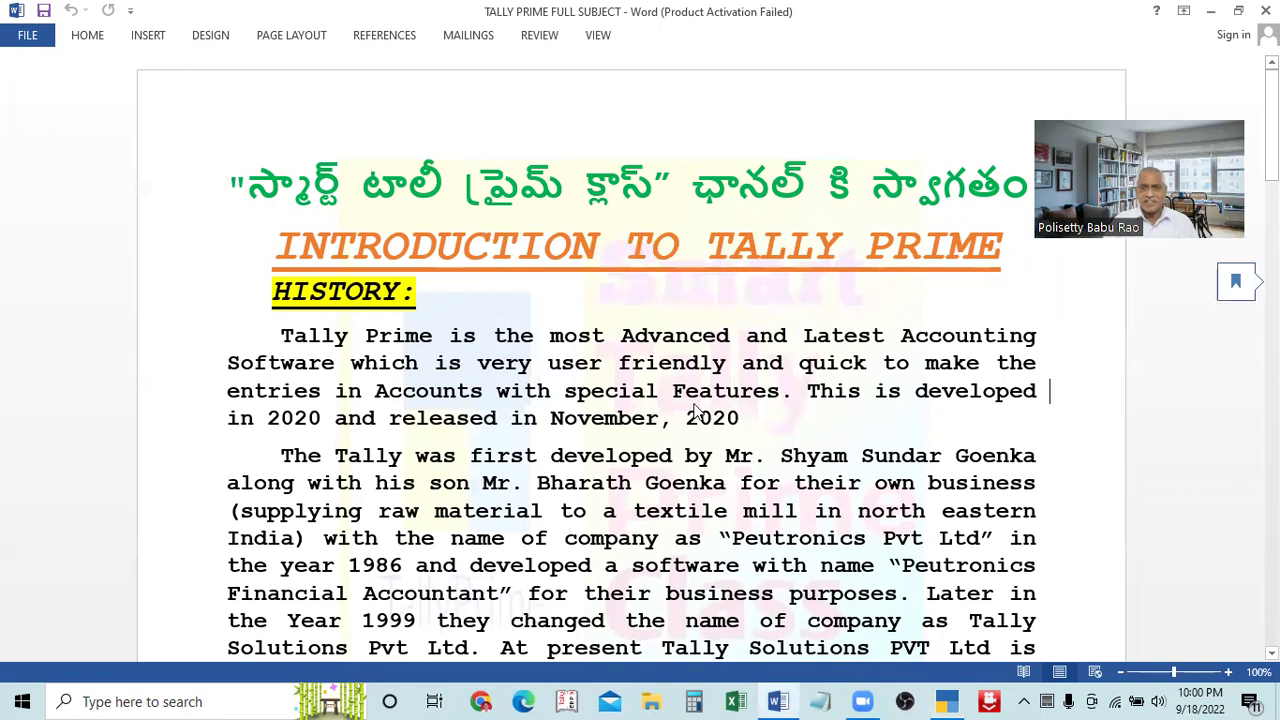
Dismiss the Office Activation Wizard notice in Word
scroll(680, 418, "down", 8)
scroll(667, 424, "up", 3)
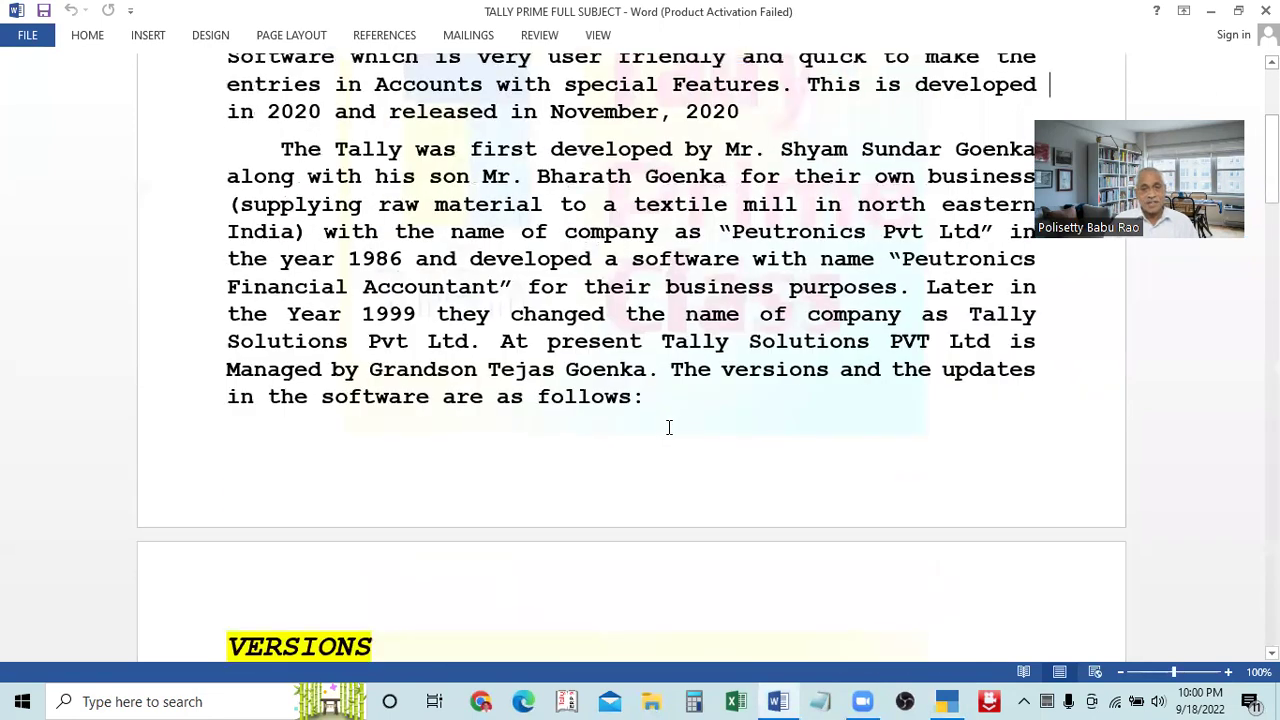
scroll(669, 427, "down", 5)
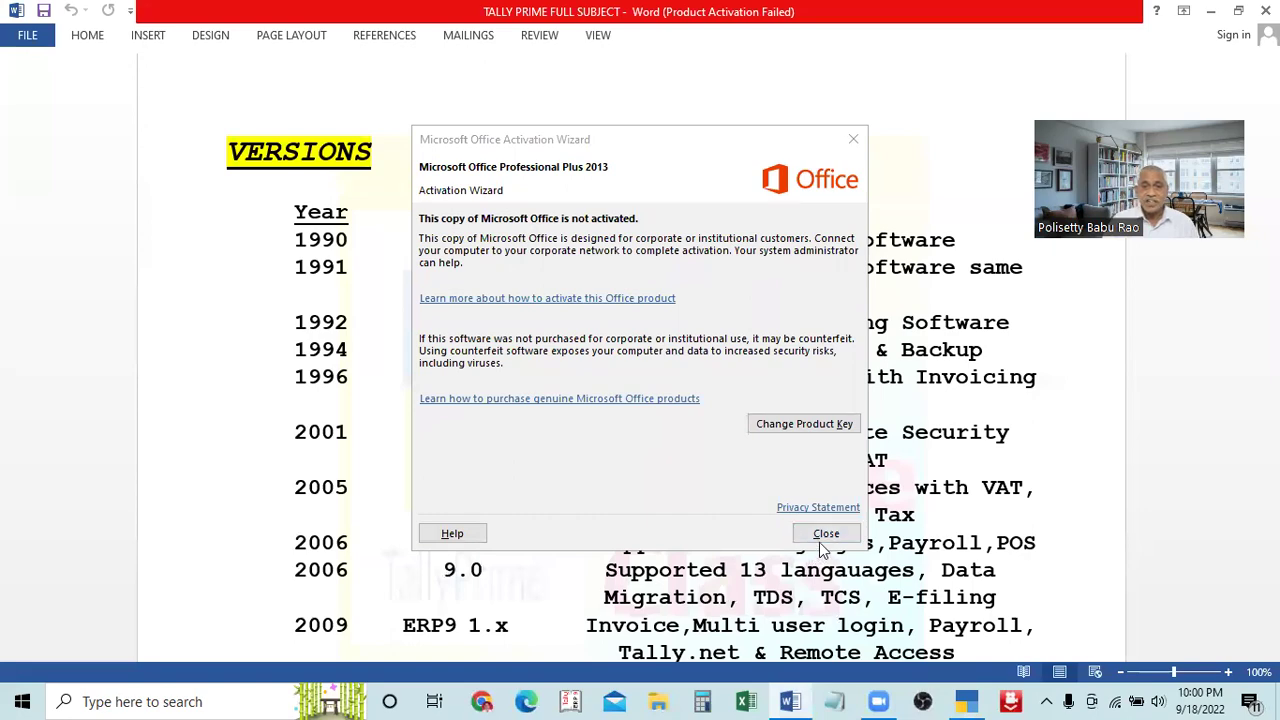
left_click(826, 535)
Scroll the notes down to the section on Tally Prime's 28 default groups
scroll(583, 463, "down", 8)
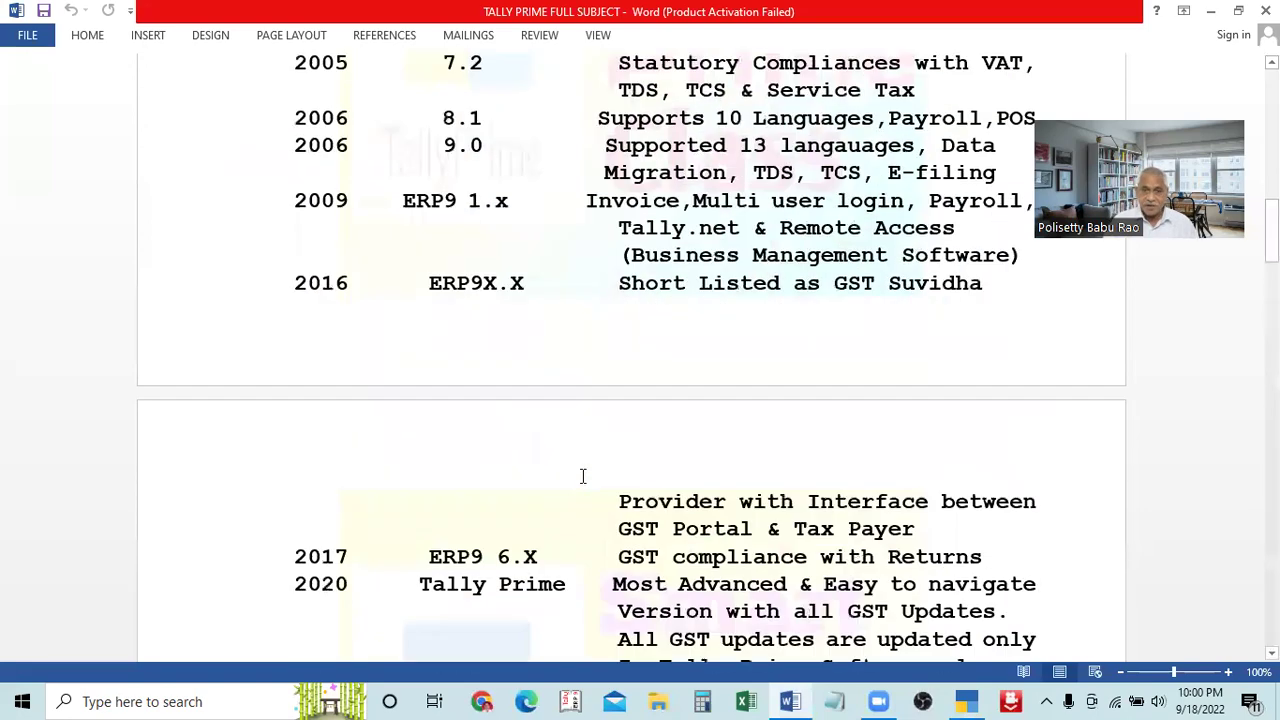
scroll(570, 452, "down", 15)
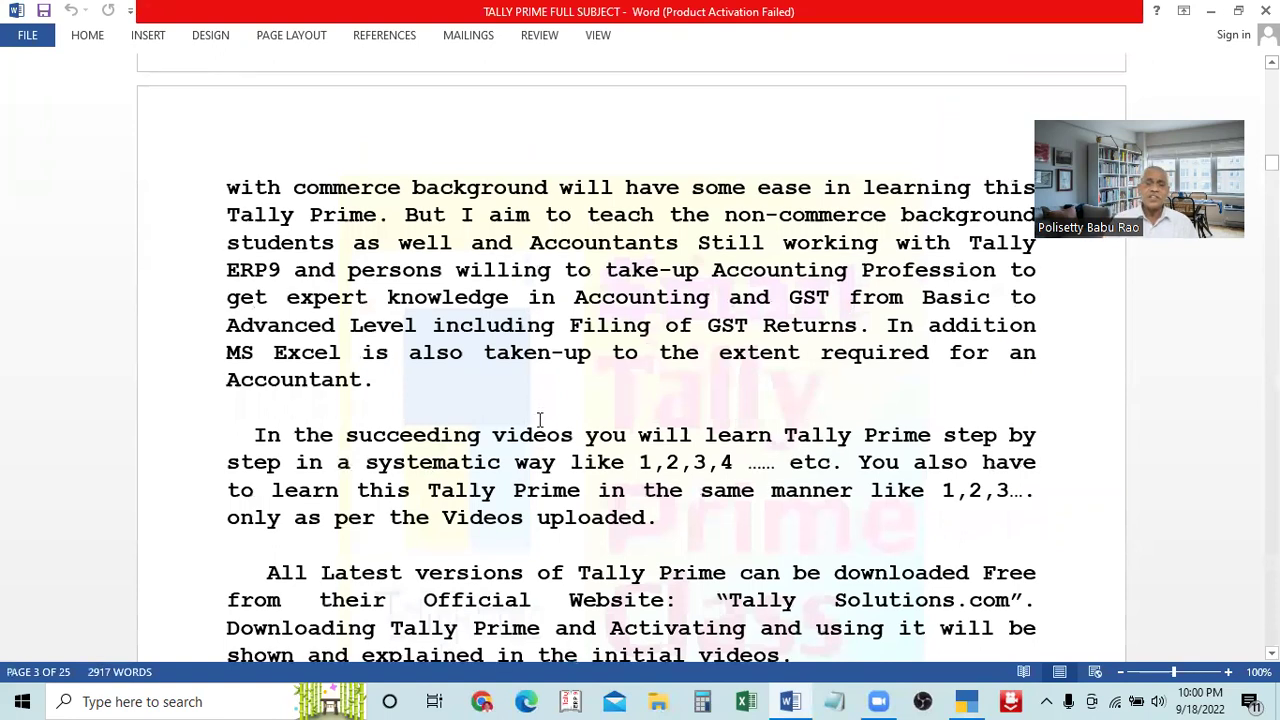
scroll(538, 418, "down", 3)
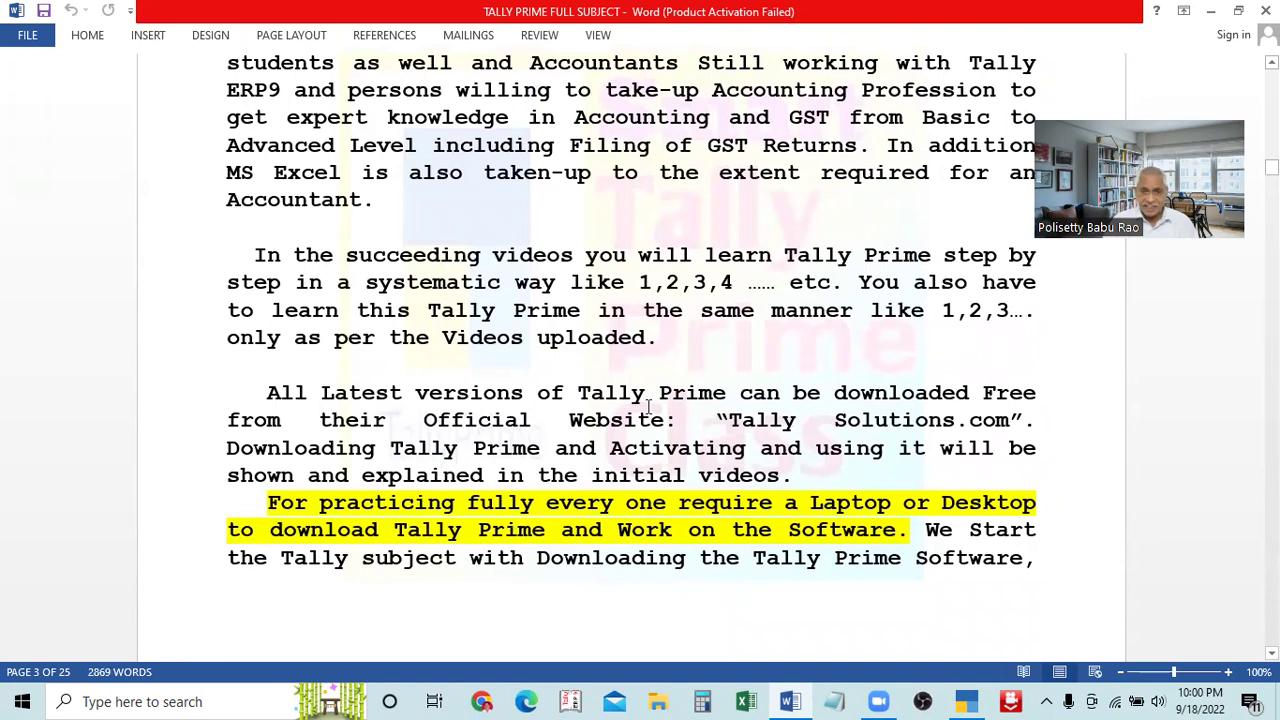
scroll(669, 555, "down", 8)
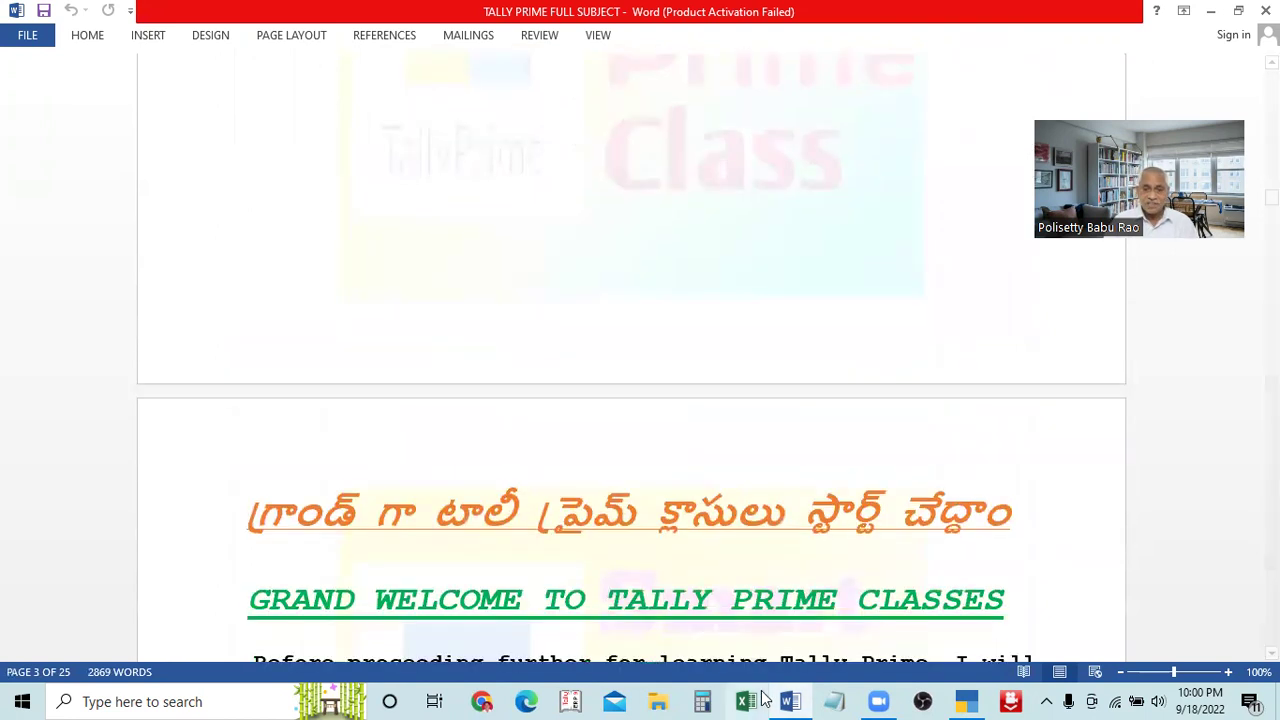
scroll(764, 594, "down", 4)
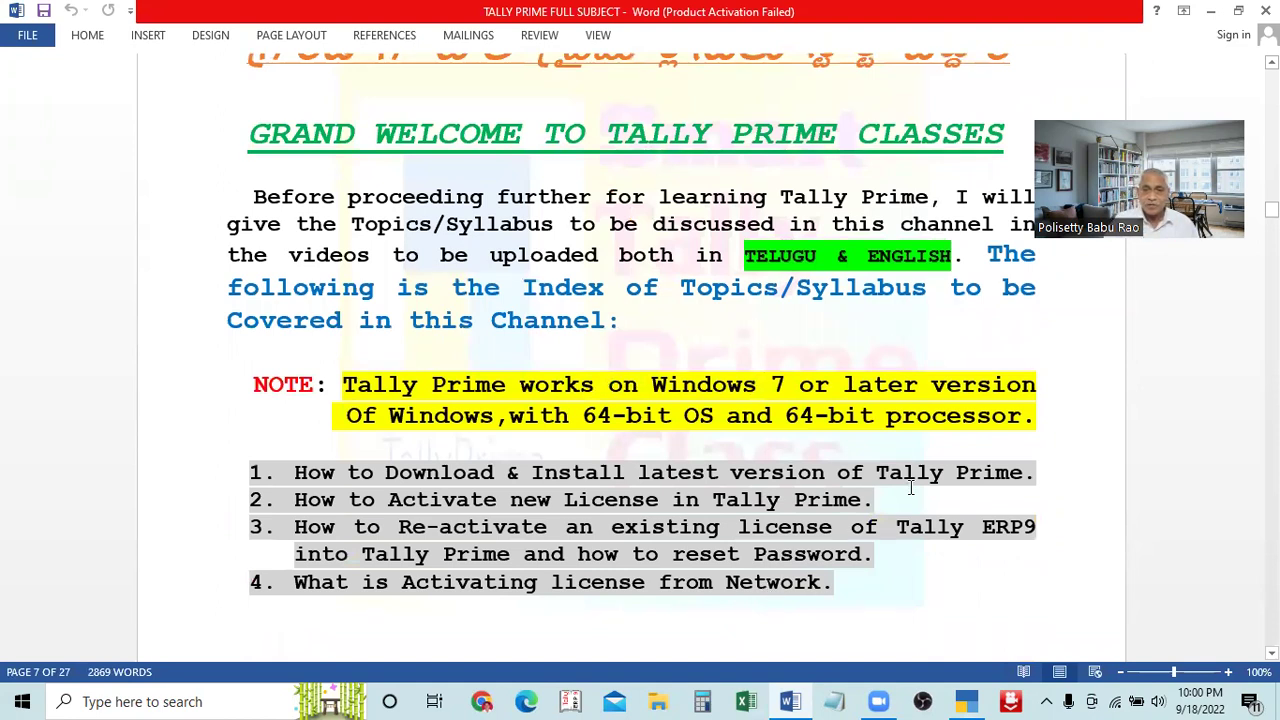
scroll(892, 525, "down", 9)
scroll(811, 634, "down", 10)
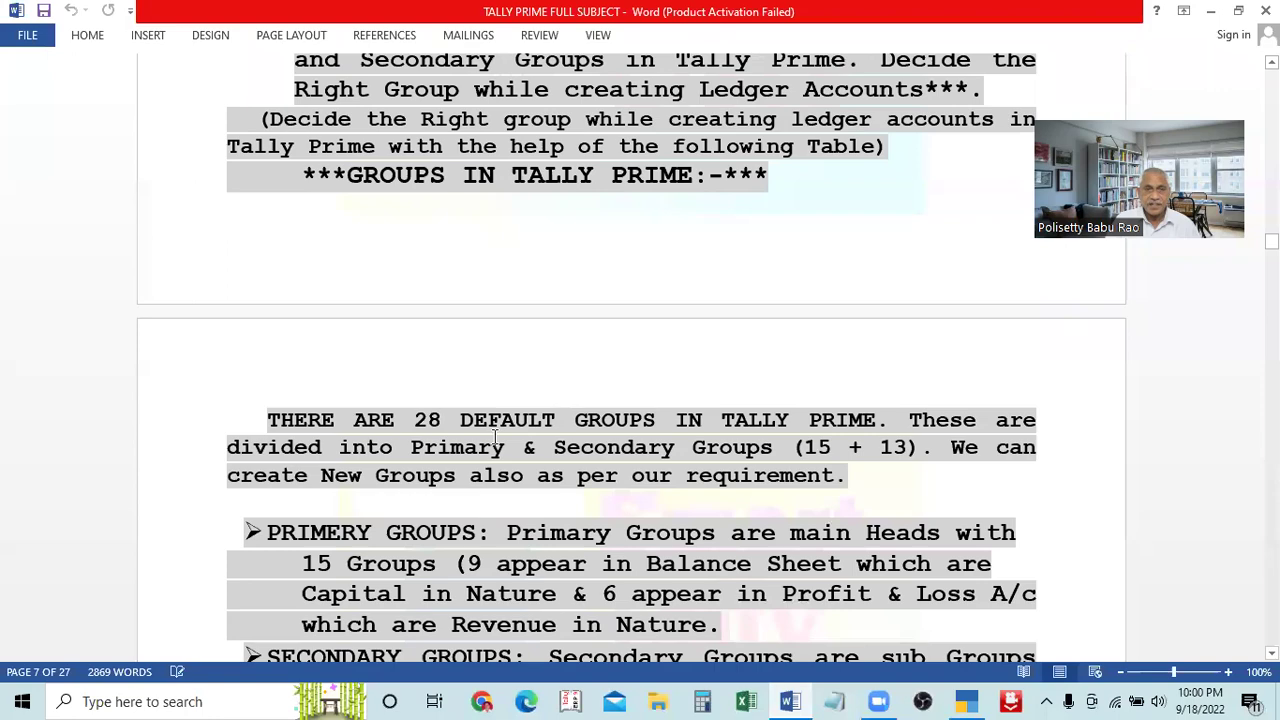
Scroll to the six primary groups and item 12, Creating Single Ledger Accounts, with its table
scroll(843, 399, "down", 10)
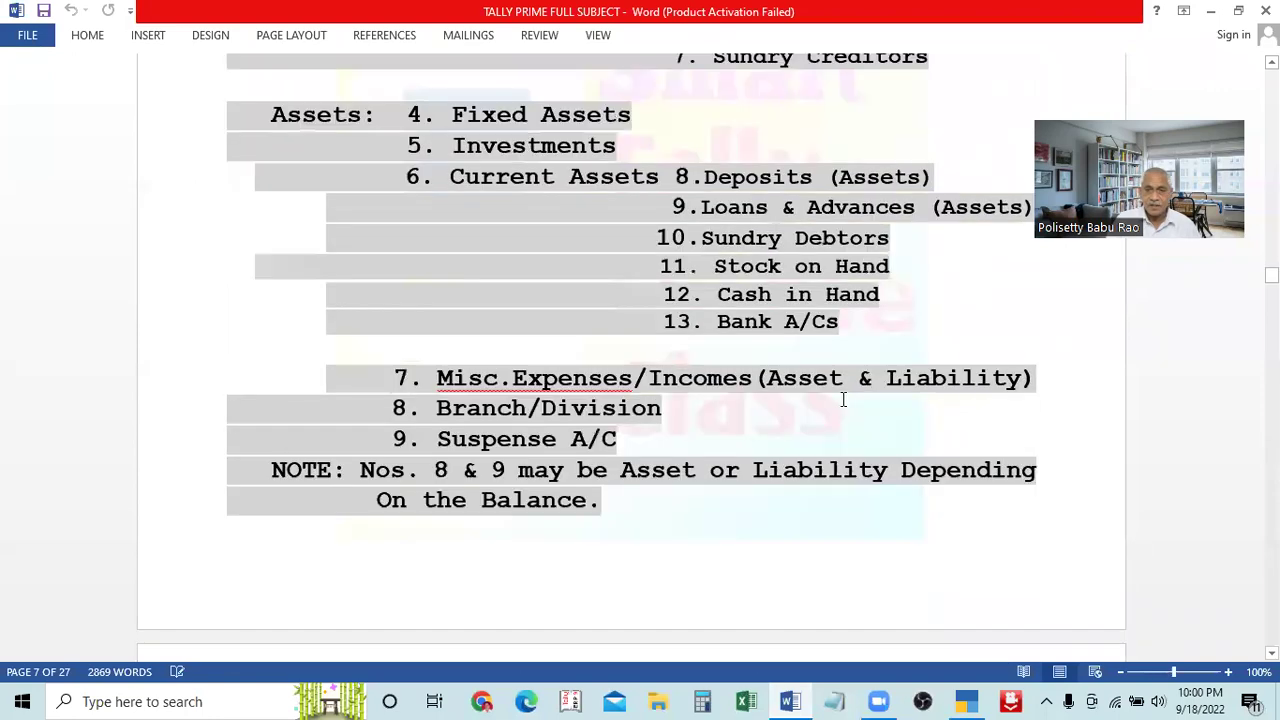
scroll(843, 399, "down", 4)
scroll(843, 399, "down", 5)
scroll(843, 399, "up", 4)
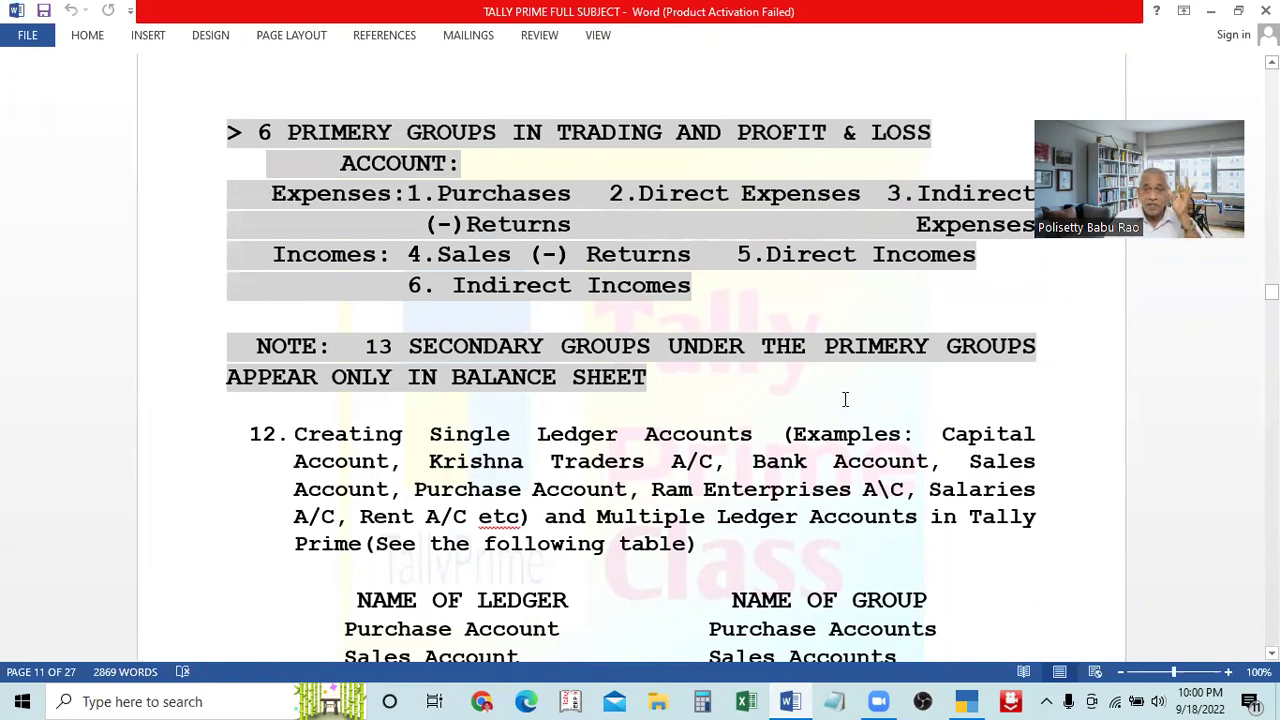
scroll(845, 399, "down", 1)
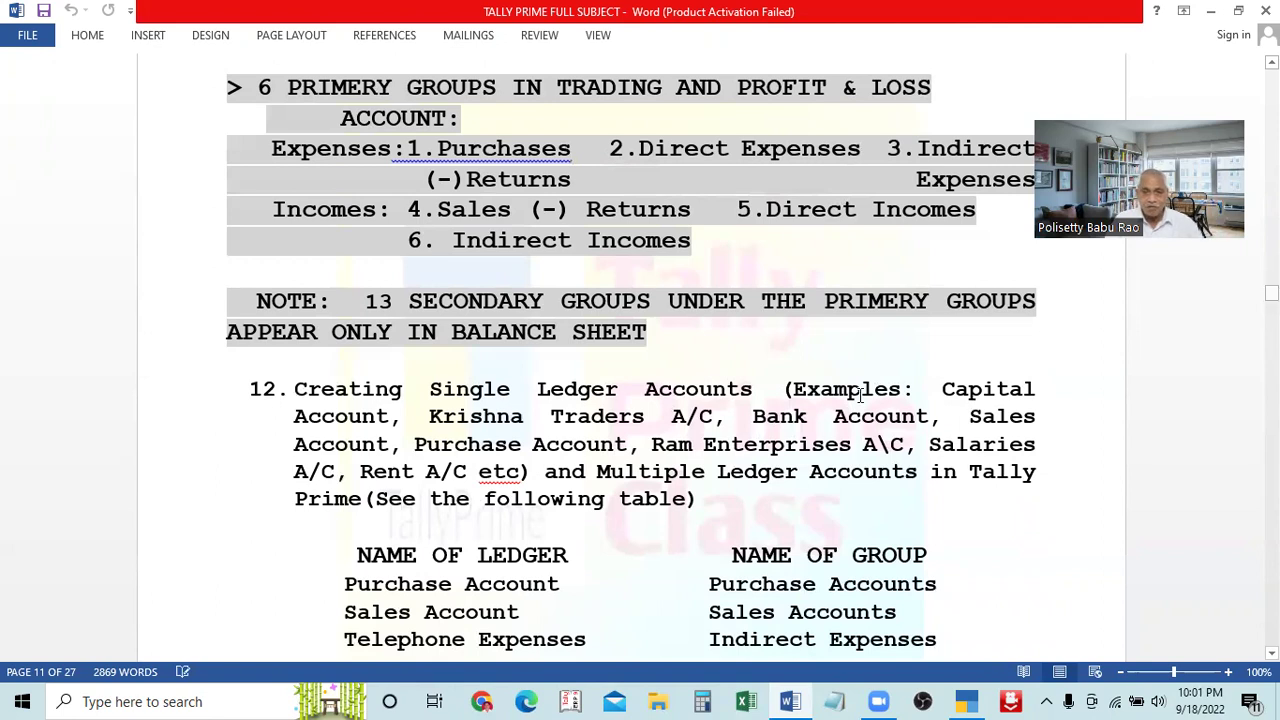
scroll(740, 404, "up", 4)
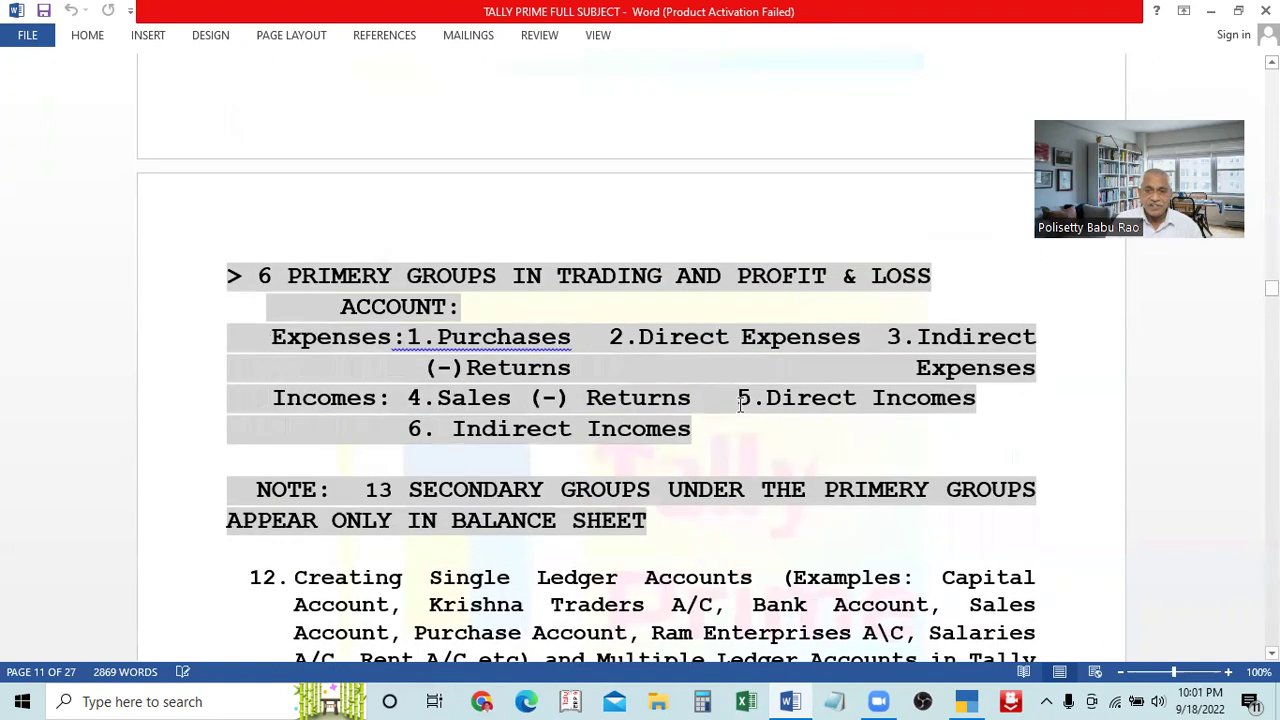
scroll(740, 404, "down", 3)
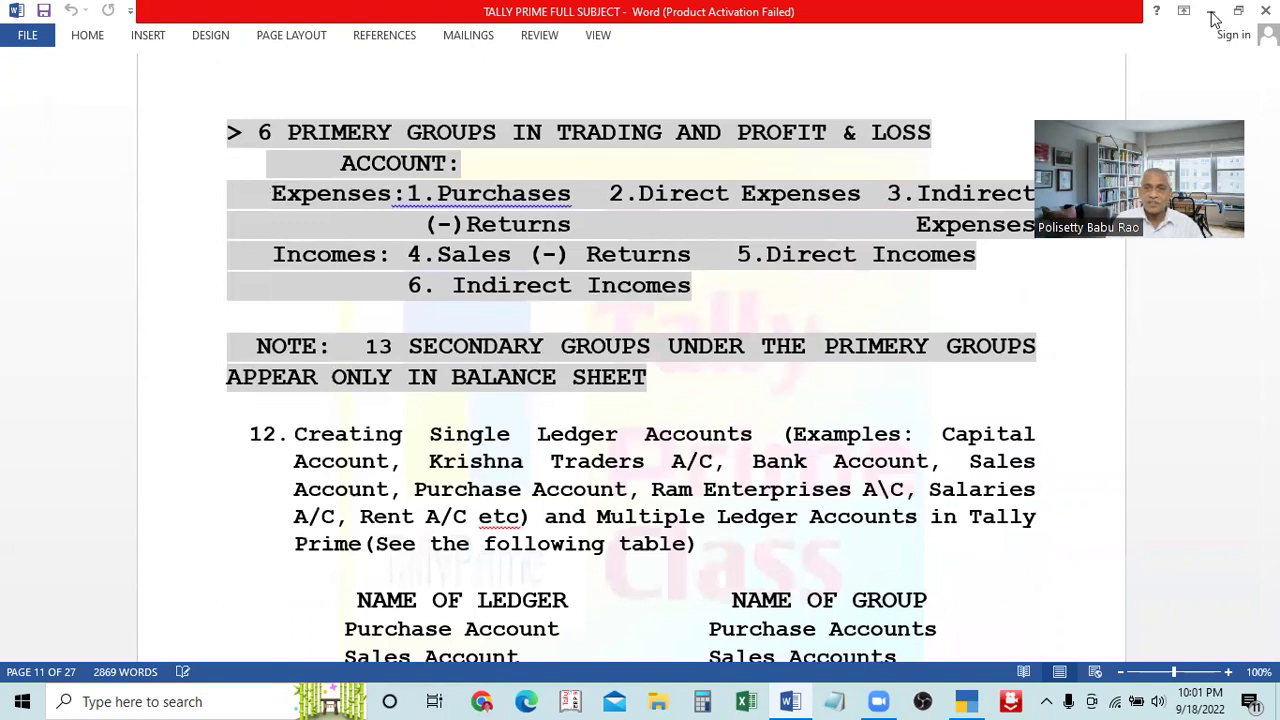
Recheck the ledger examples table in Word, then minimize the notes to show TallyPrime's License prompt
left_click(1211, 12)
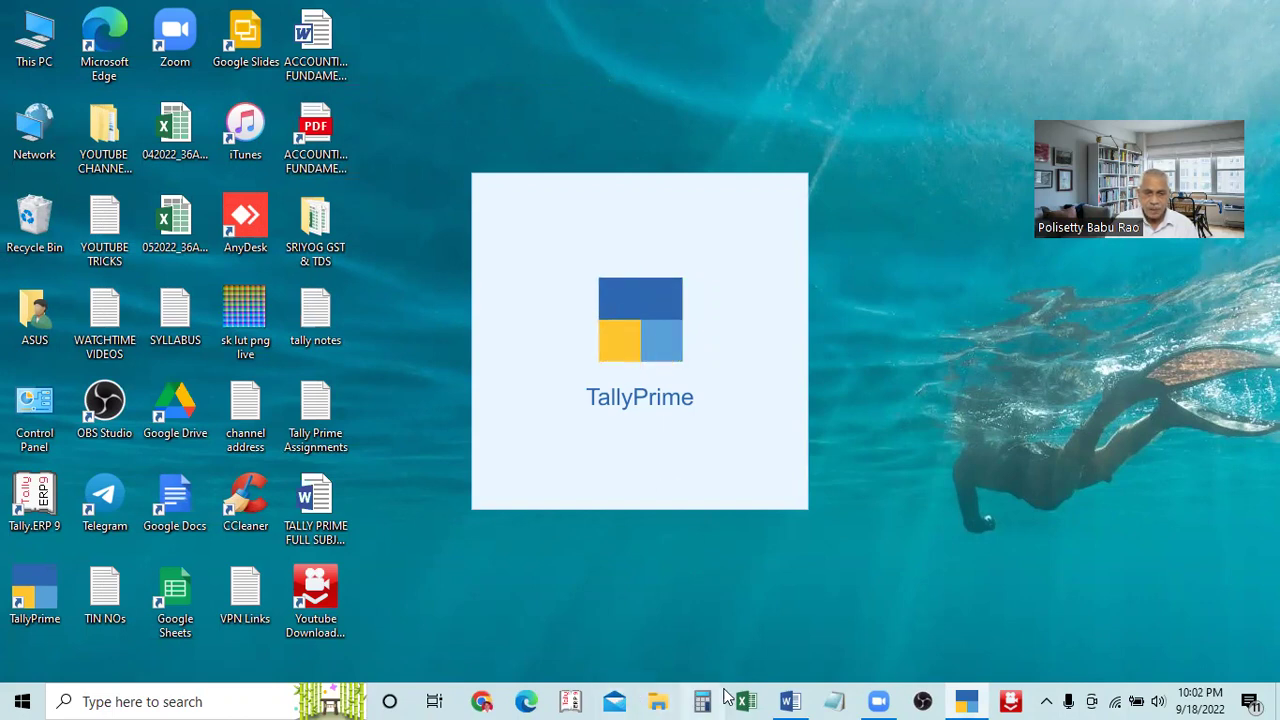
left_click(790, 701)
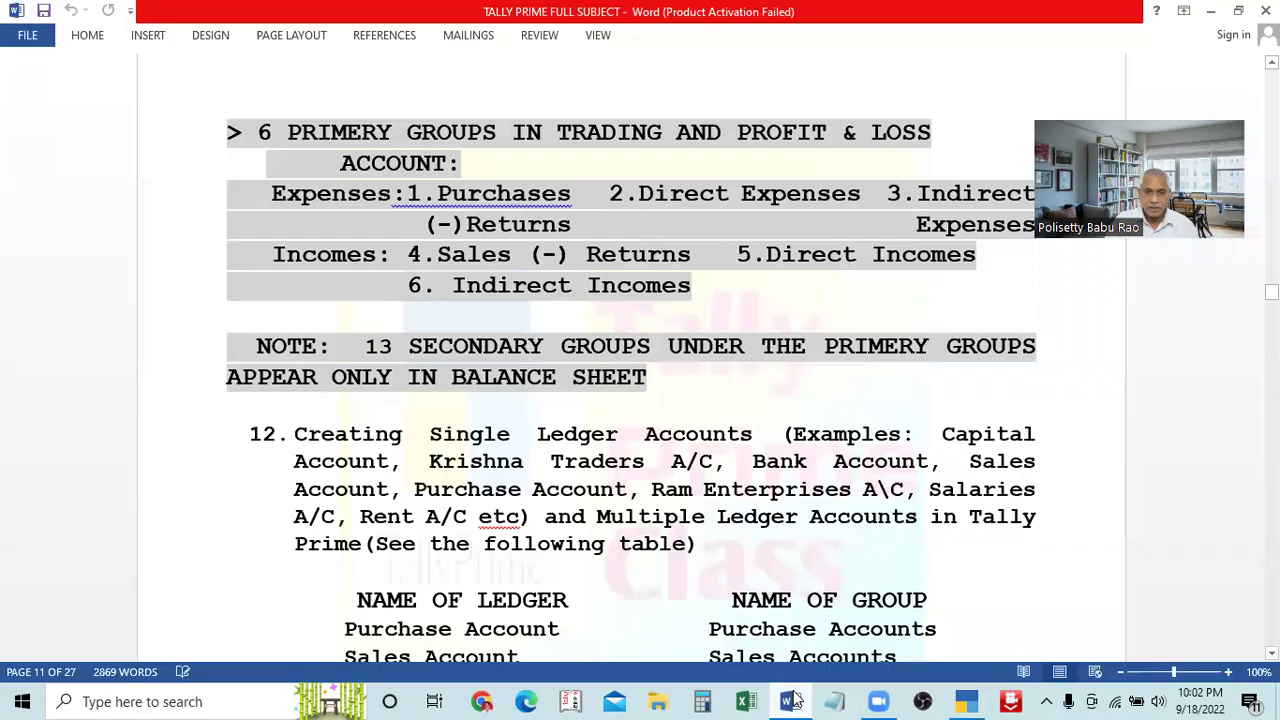
scroll(772, 510, "down", 7)
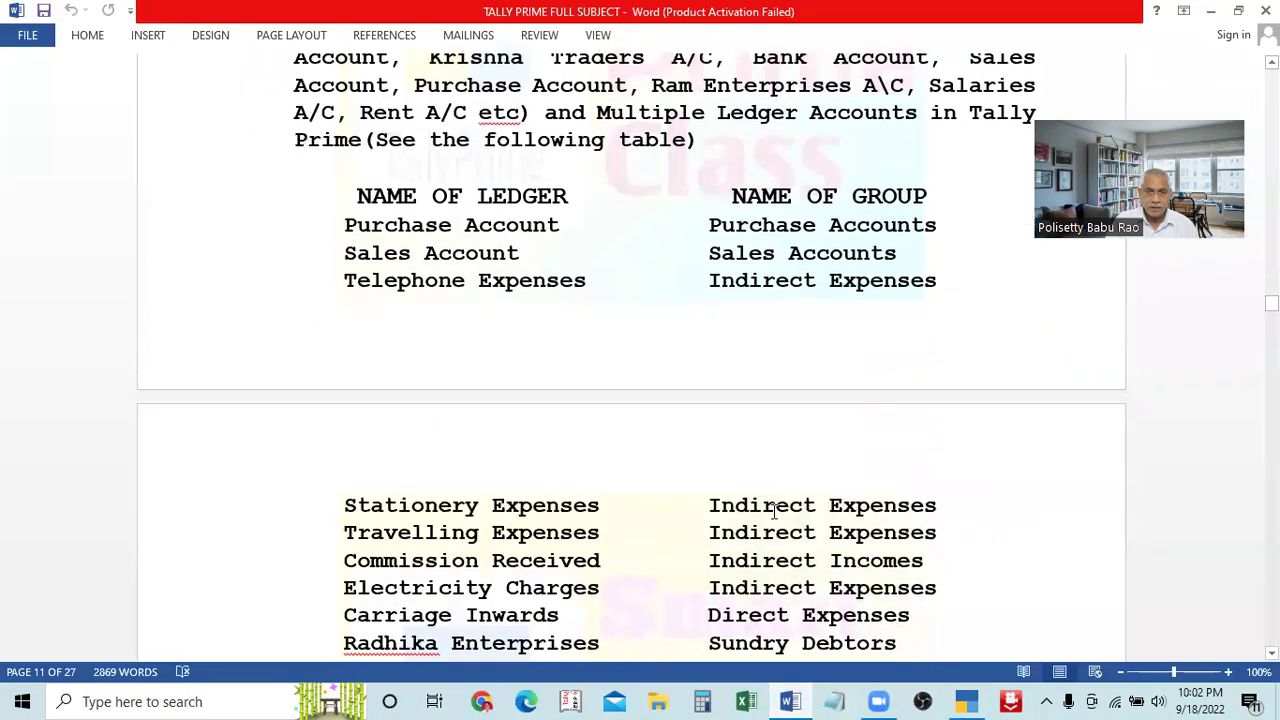
scroll(773, 510, "up", 8)
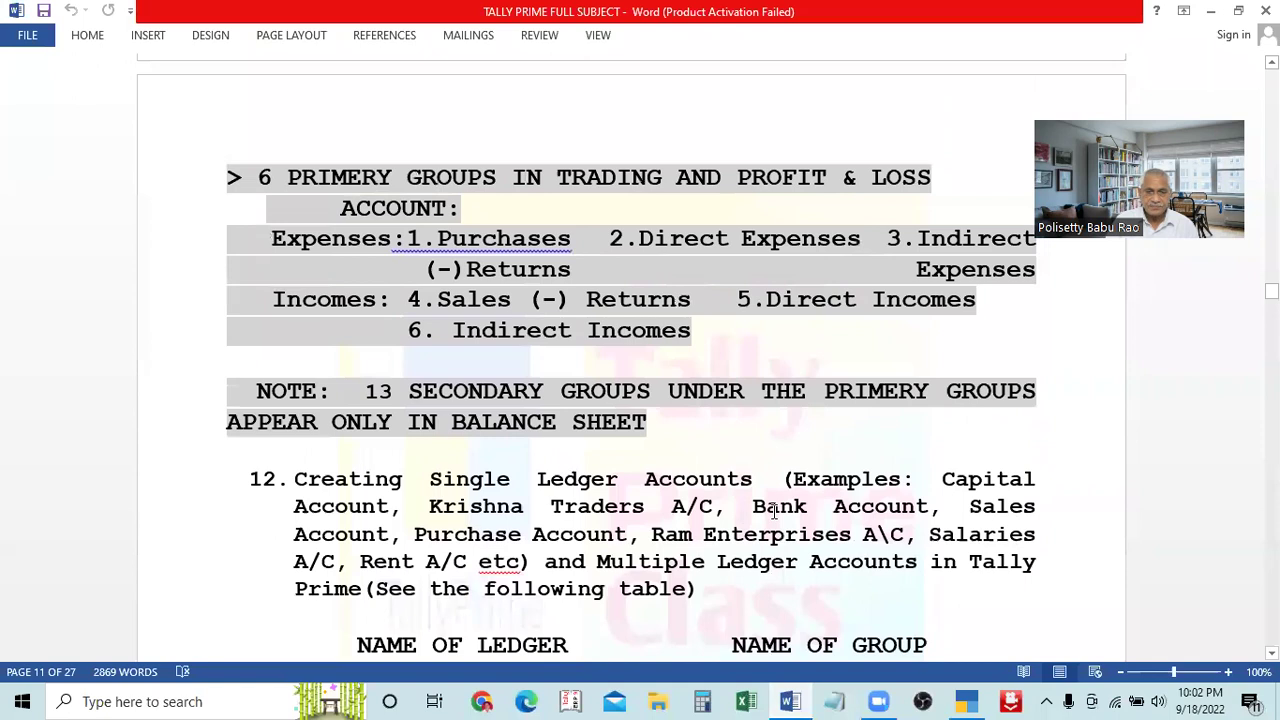
scroll(773, 510, "up", 1)
left_click(790, 700)
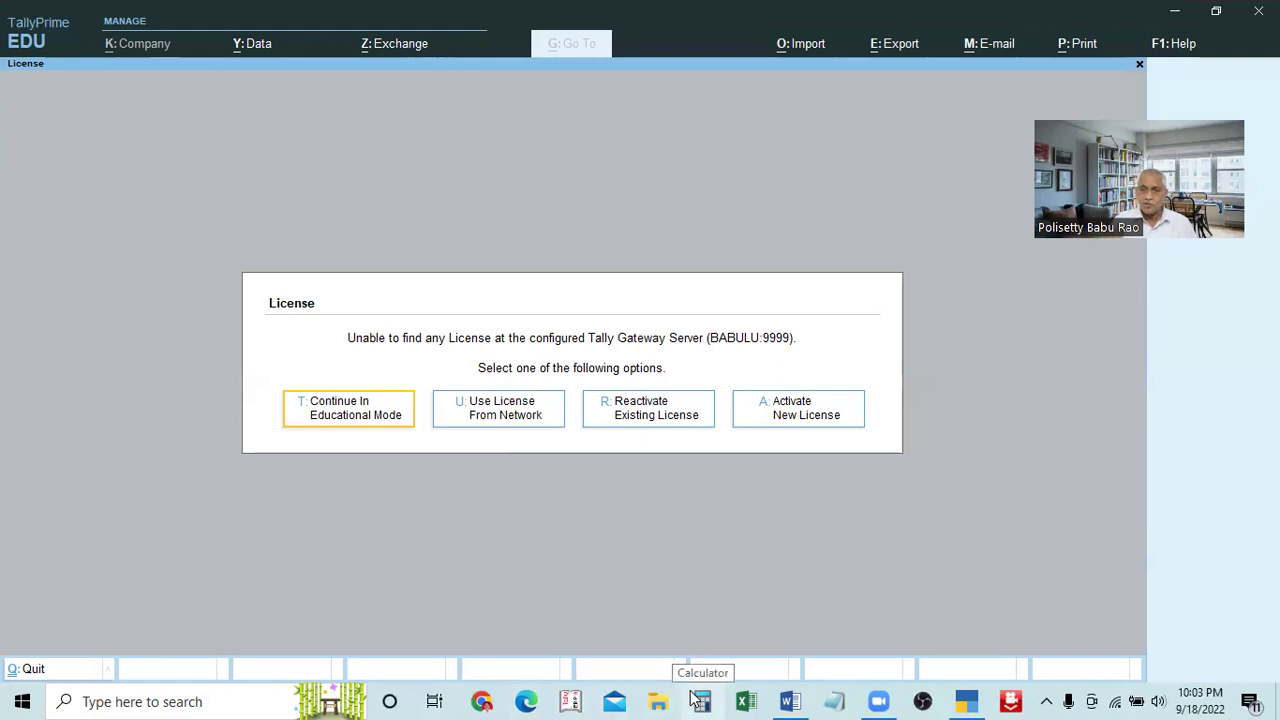
Close the stray Calculator and continue TallyPrime in Educational Mode
left_click(699, 701)
left_click(924, 538)
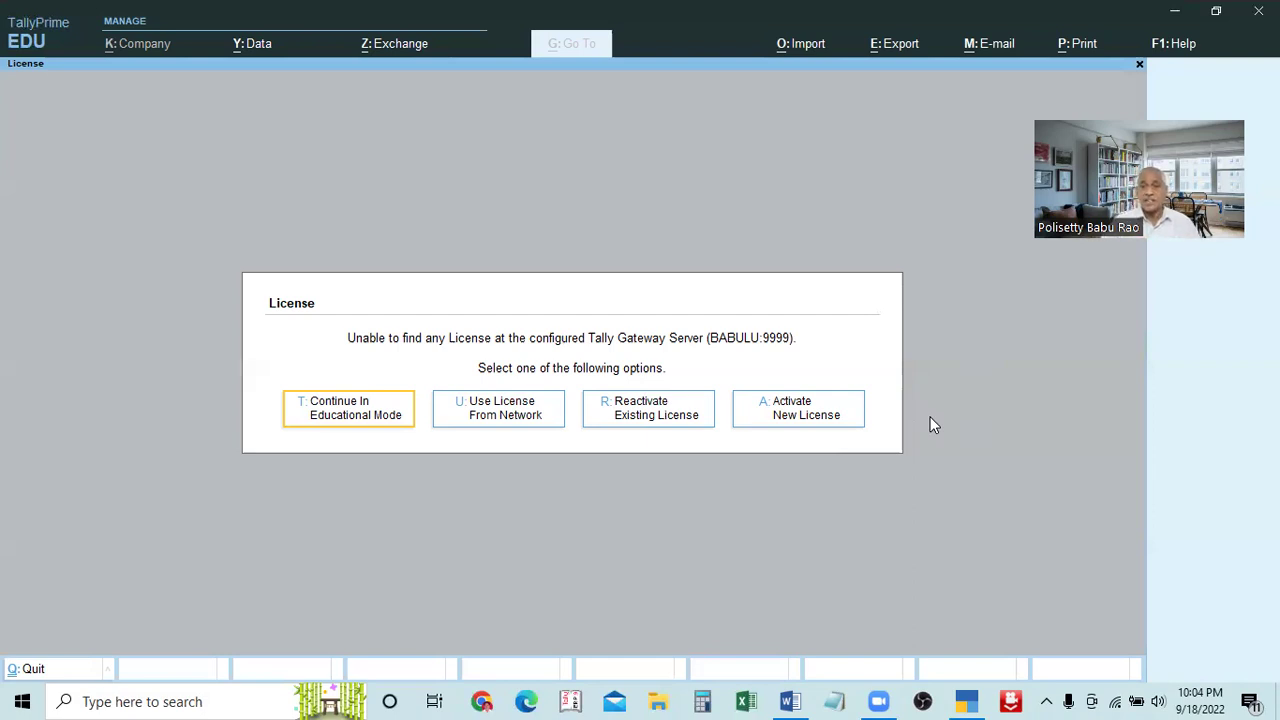
left_click(351, 414)
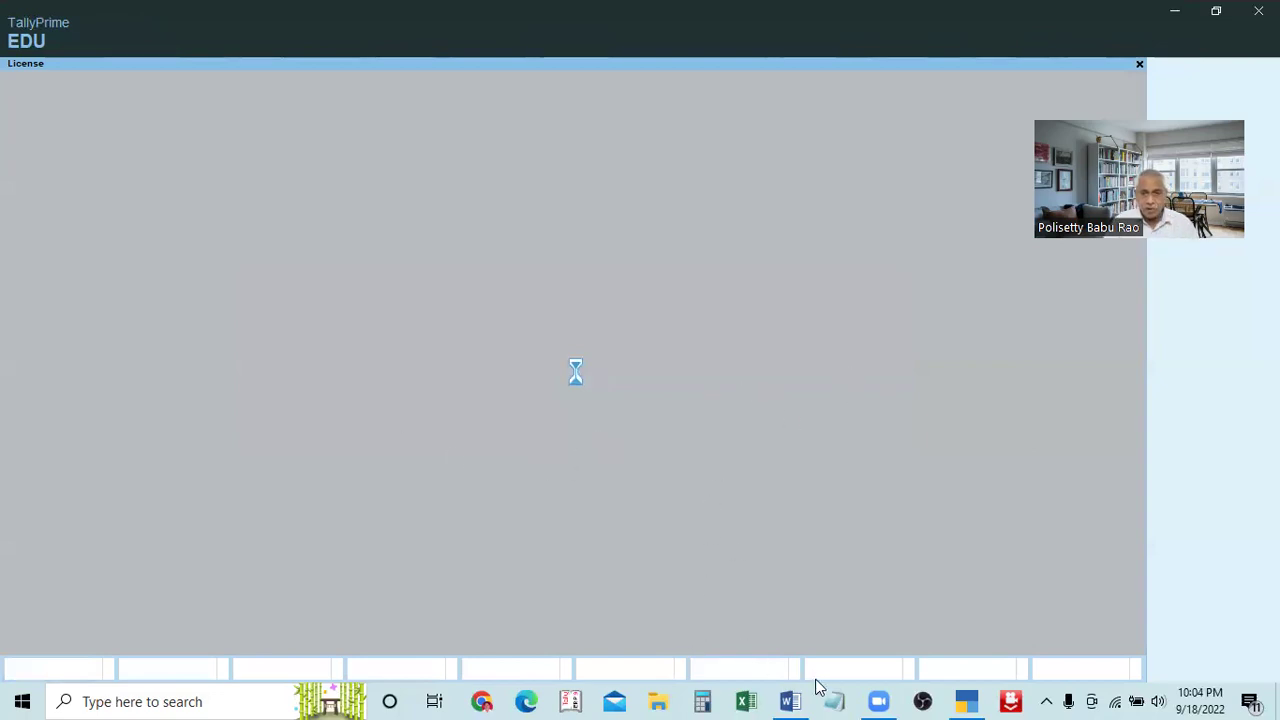
Glance at the Word notes, then highlight Venkateswara Enterprises(22-23) in Select Company
left_click(790, 700)
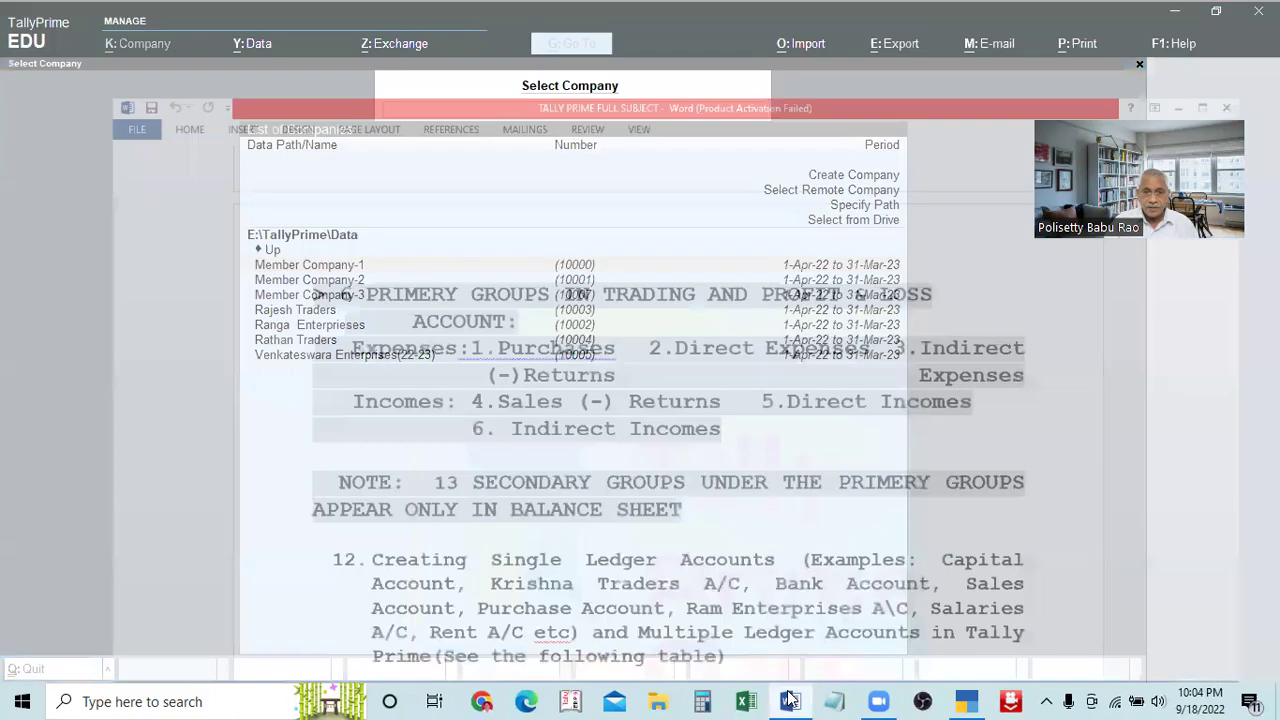
left_click(790, 700)
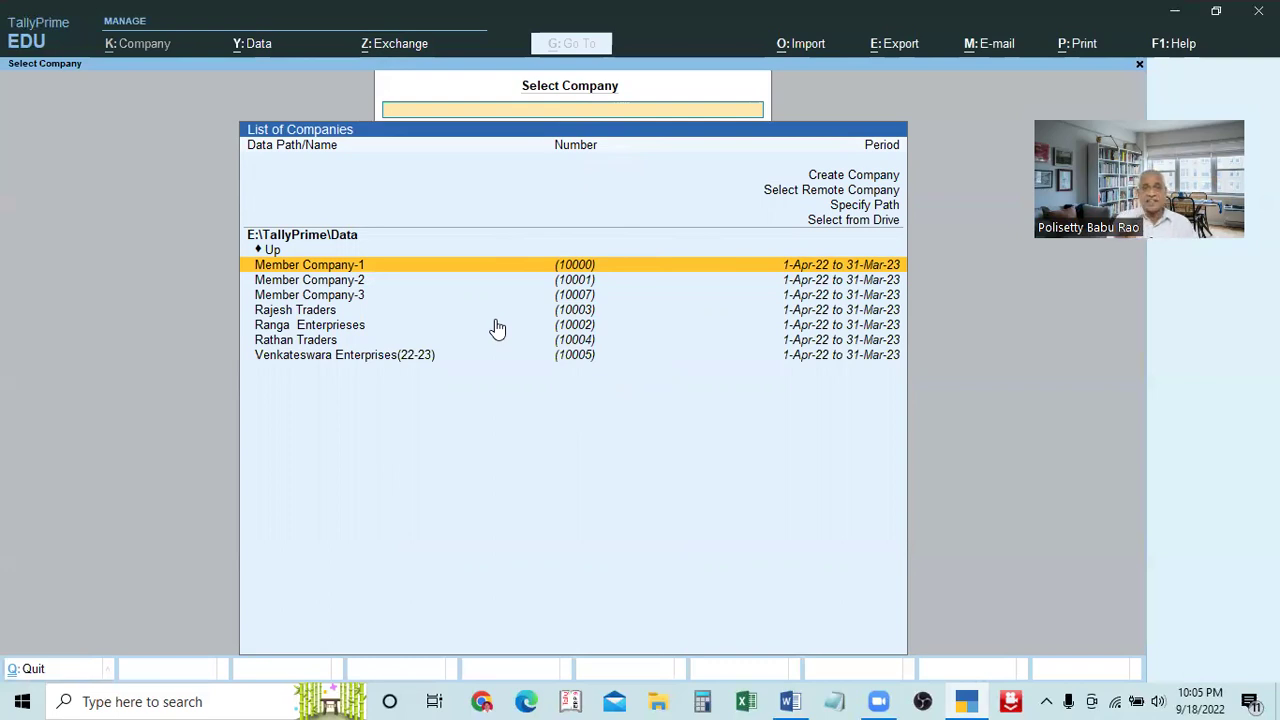
key("Down")
key("Down")
key("Down")
key("Down")
key("Down")
key("Down")
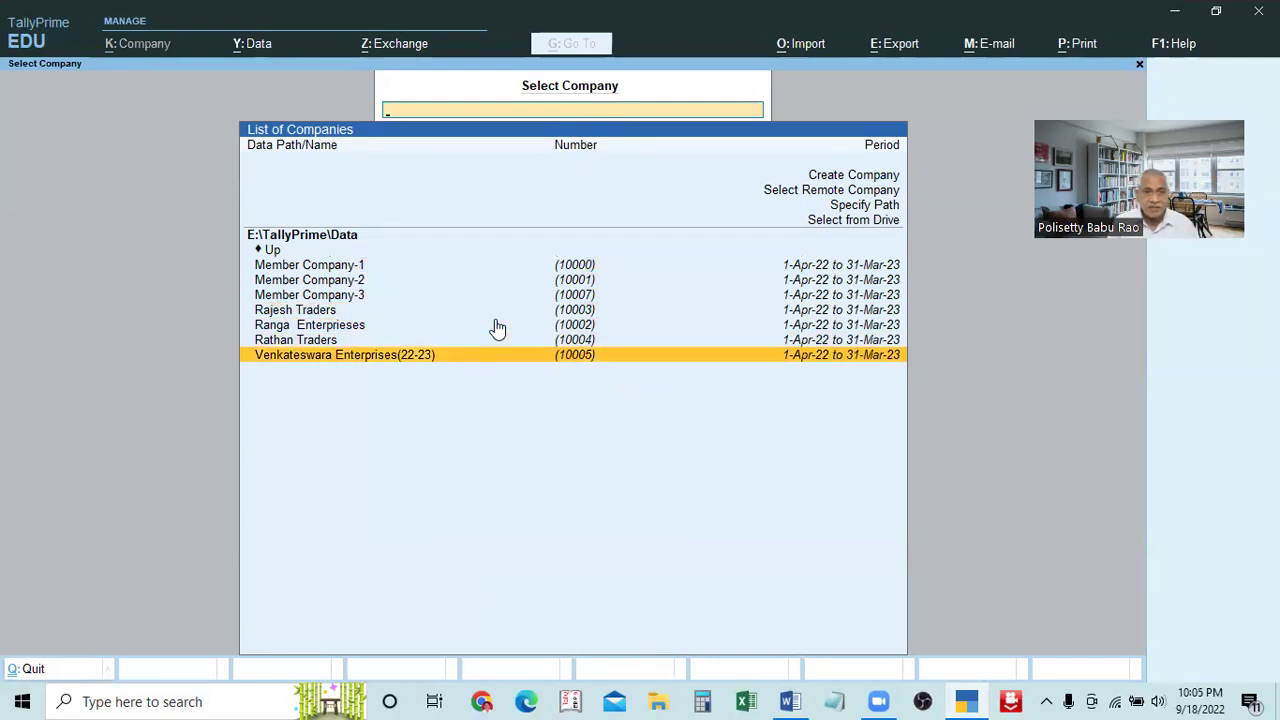
key("Return")
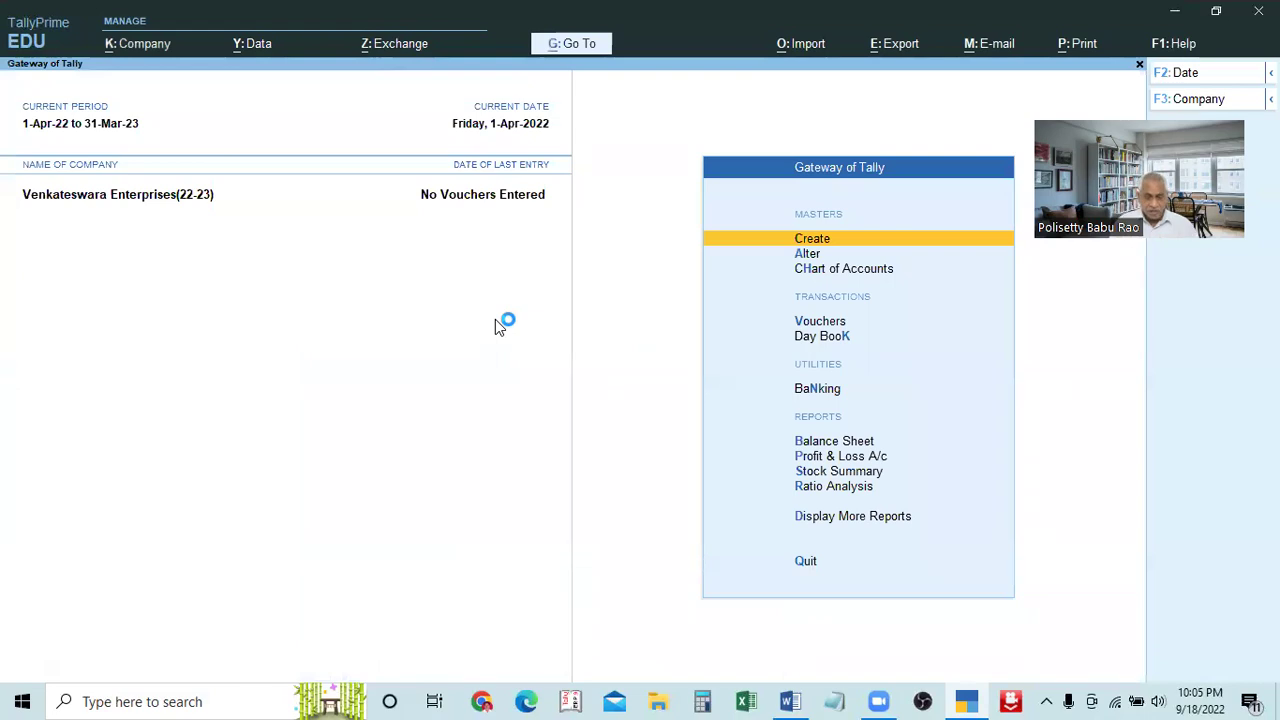
key("Escape")
key("Escape")
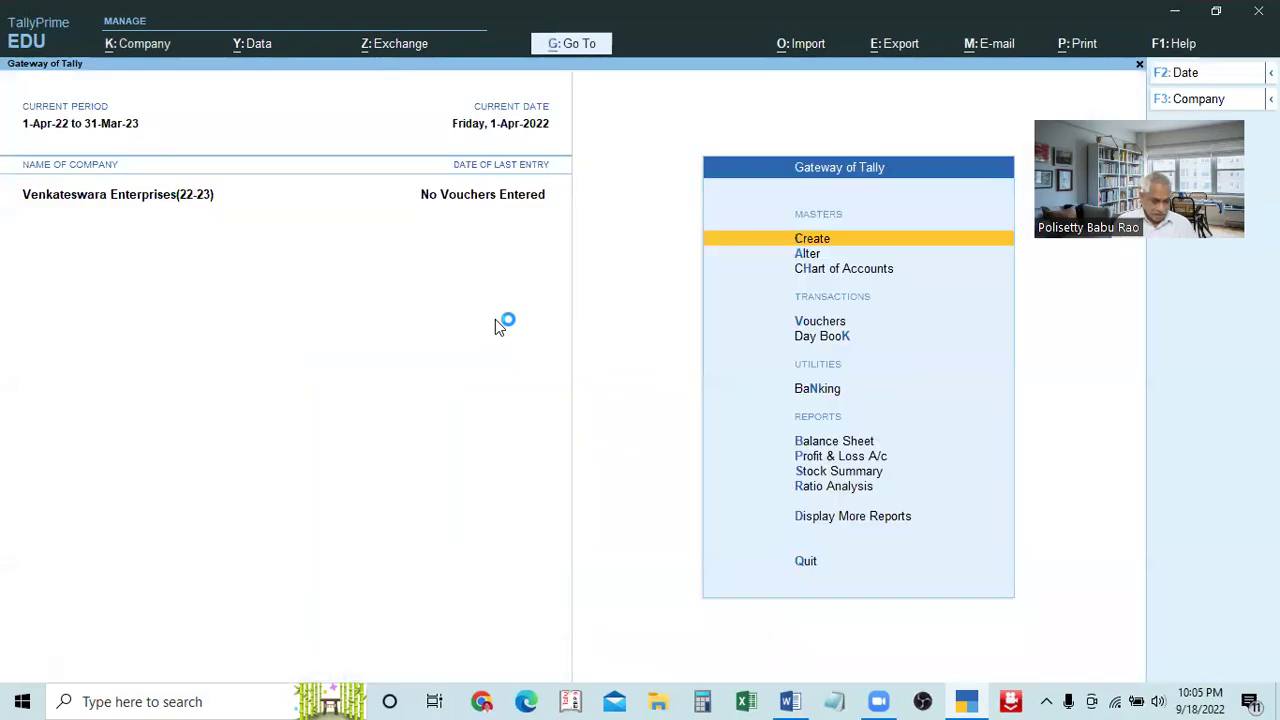
key("alt+F3")
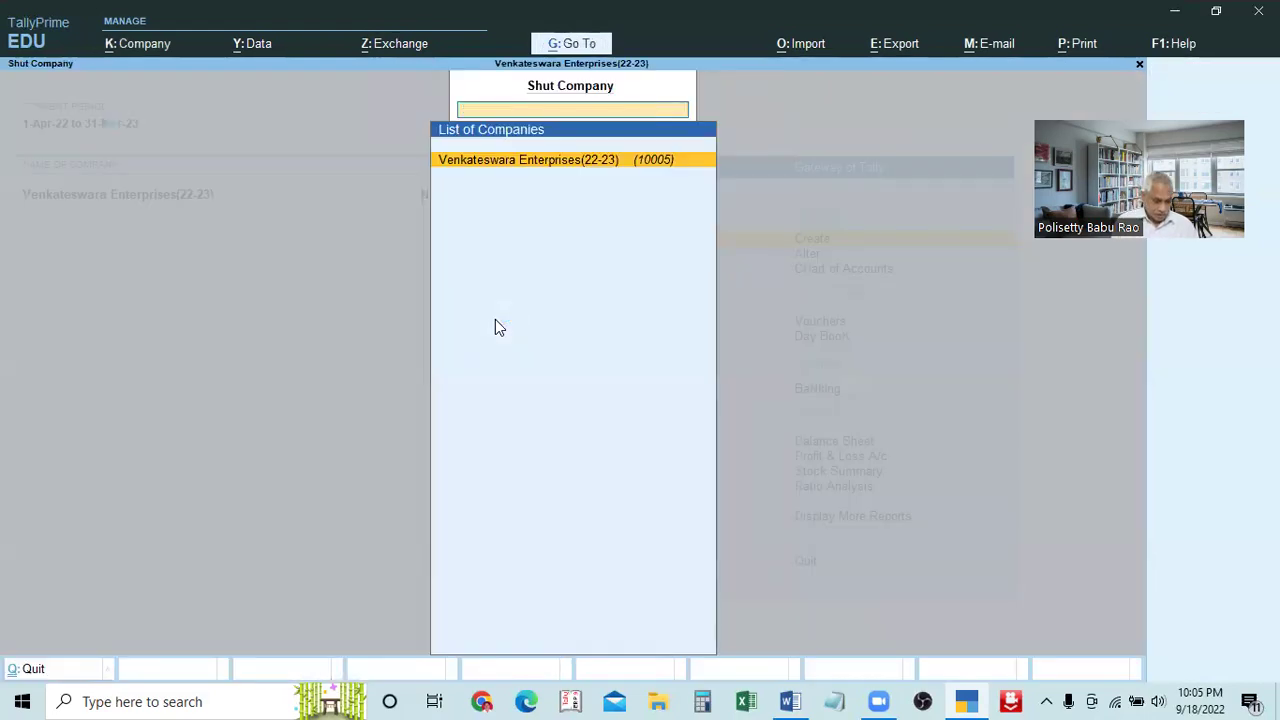
key("Escape")
key("Escape")
key("Escape")
key("alt+F3")
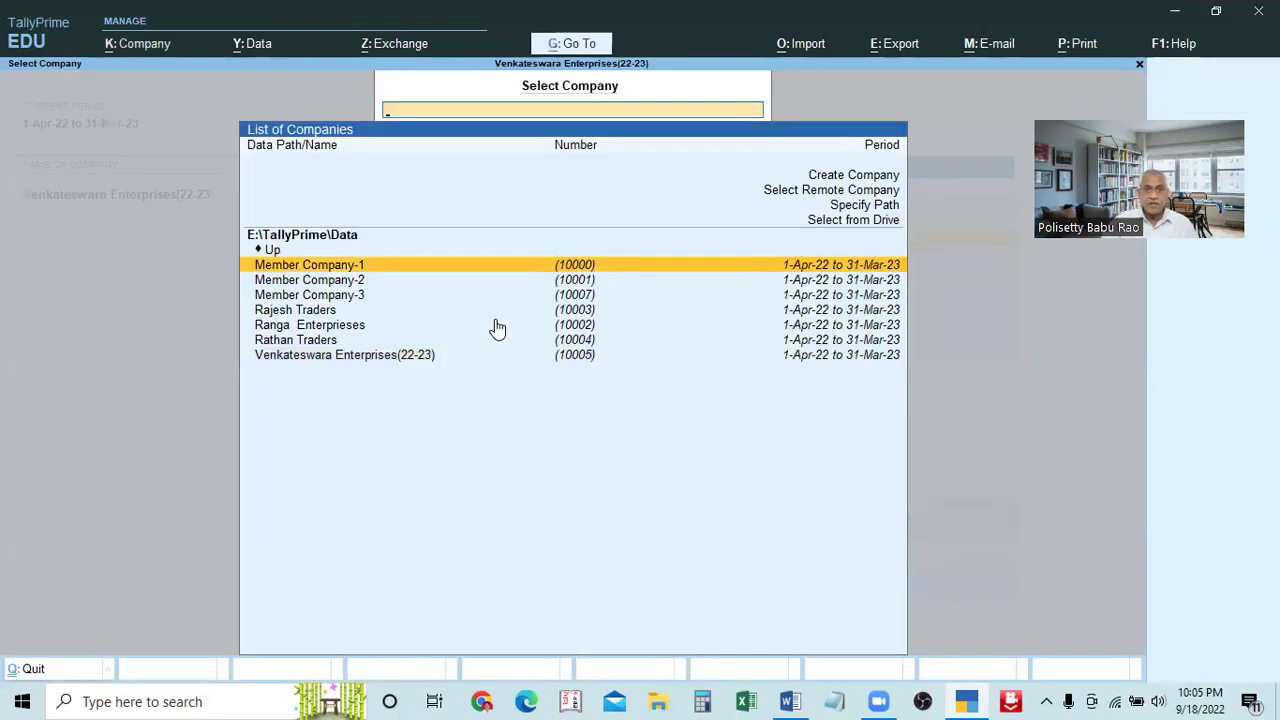
left_click(577, 360)
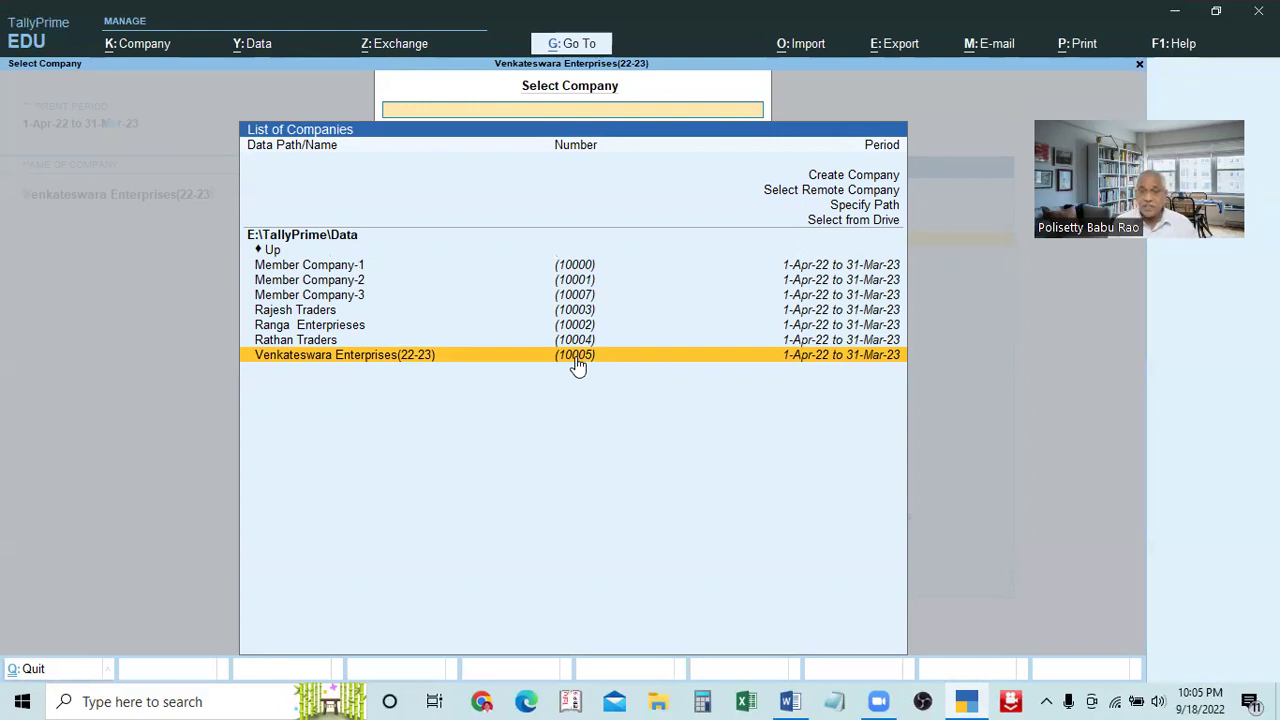
left_click(577, 362)
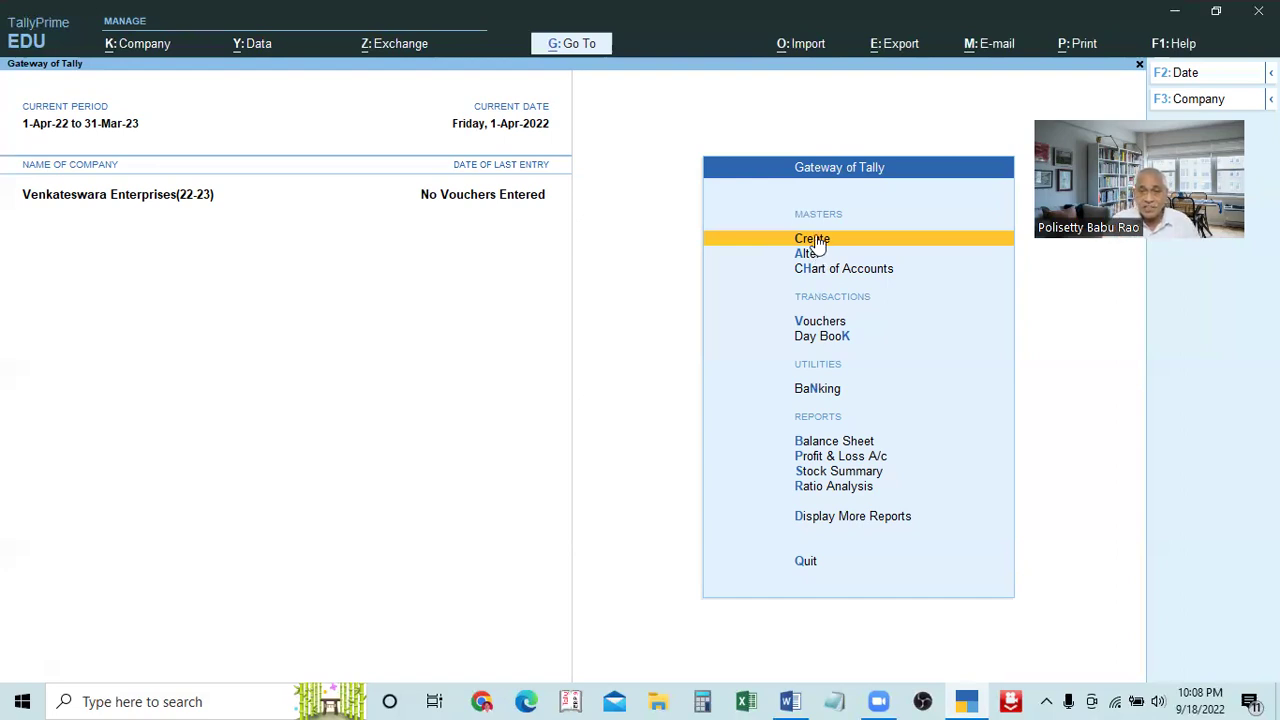
left_click(815, 240)
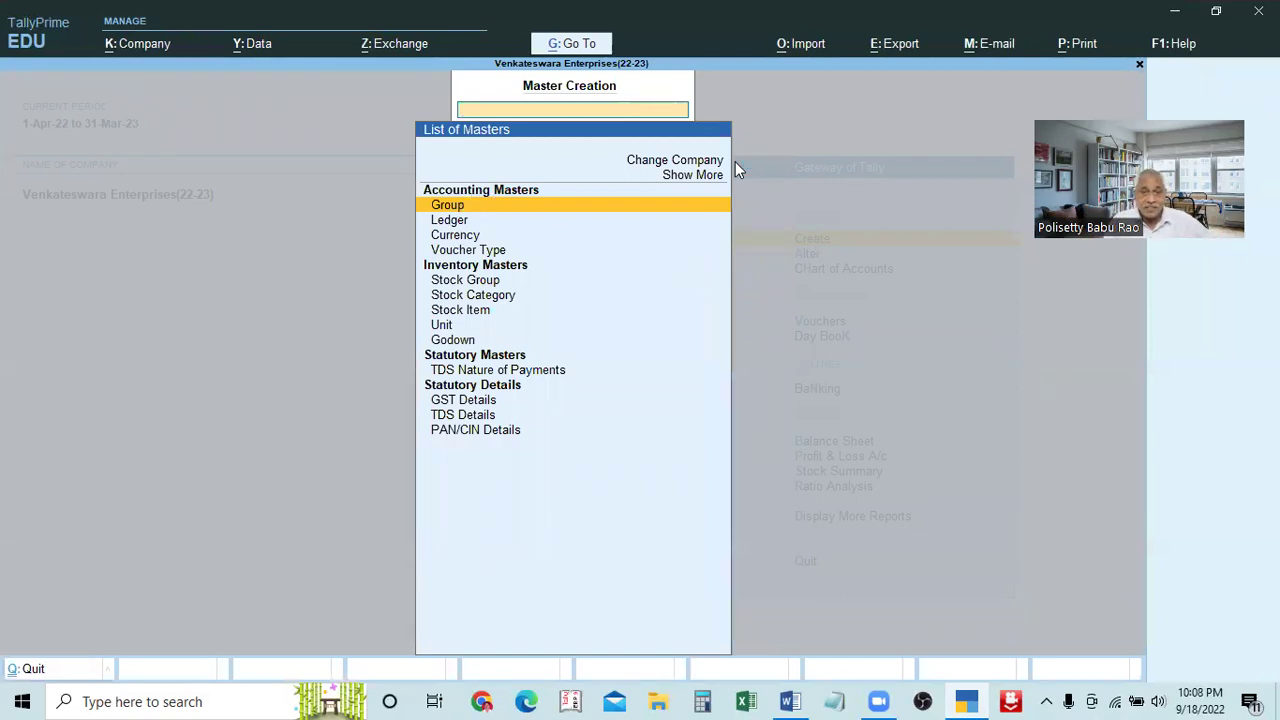
key("Escape")
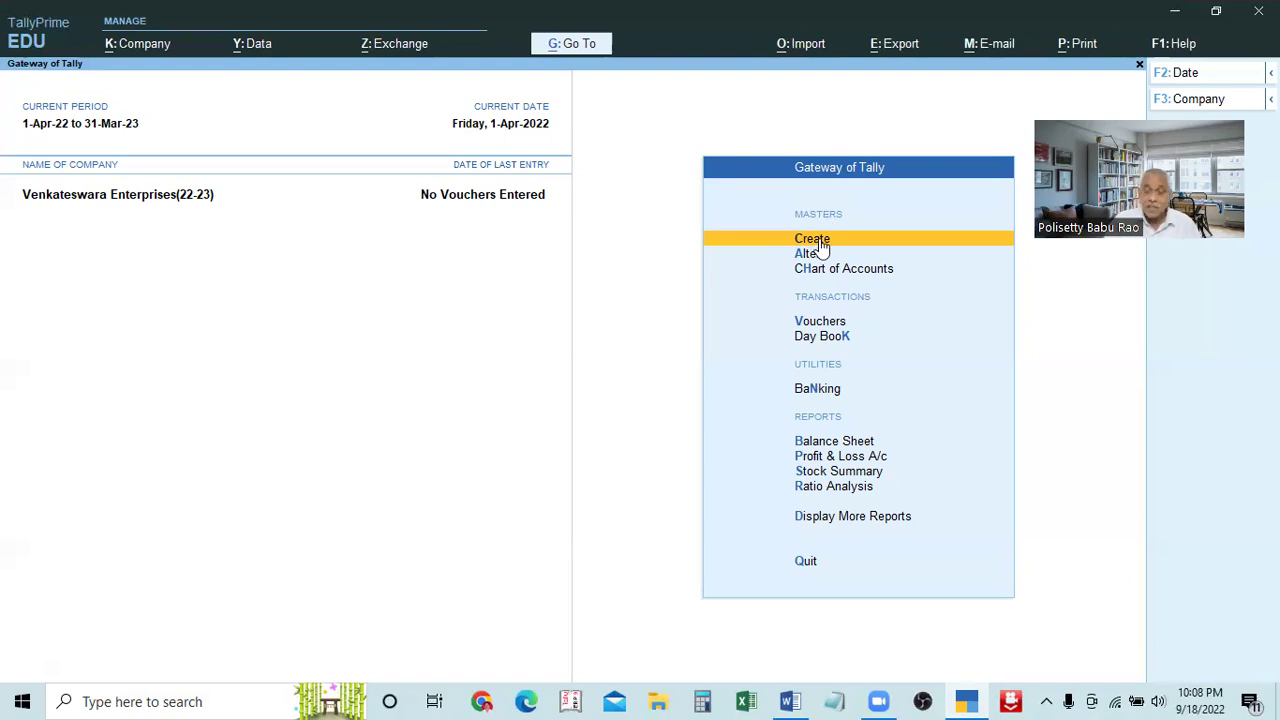
Open Master Creation via Create under Masters on the Gateway of Tally
left_click(819, 240)
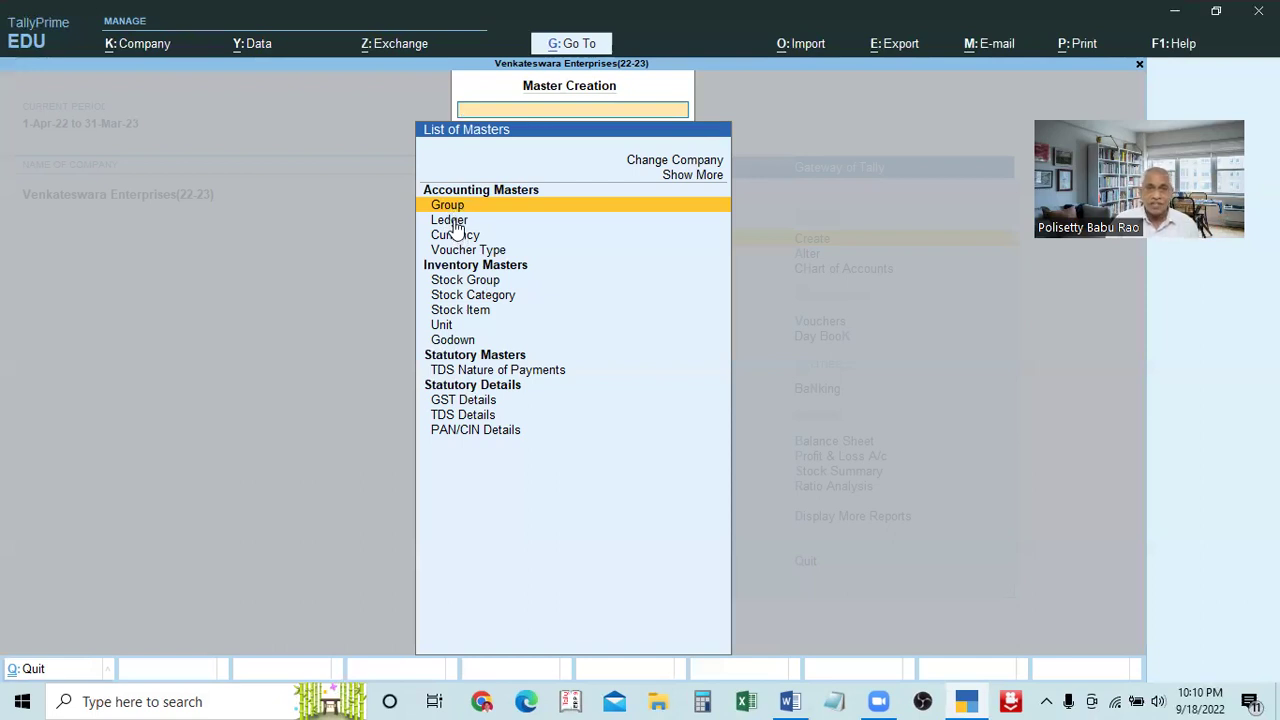
Choose Ledger in the List of Masters to get a blank Ledger Creation form
left_click(450, 220)
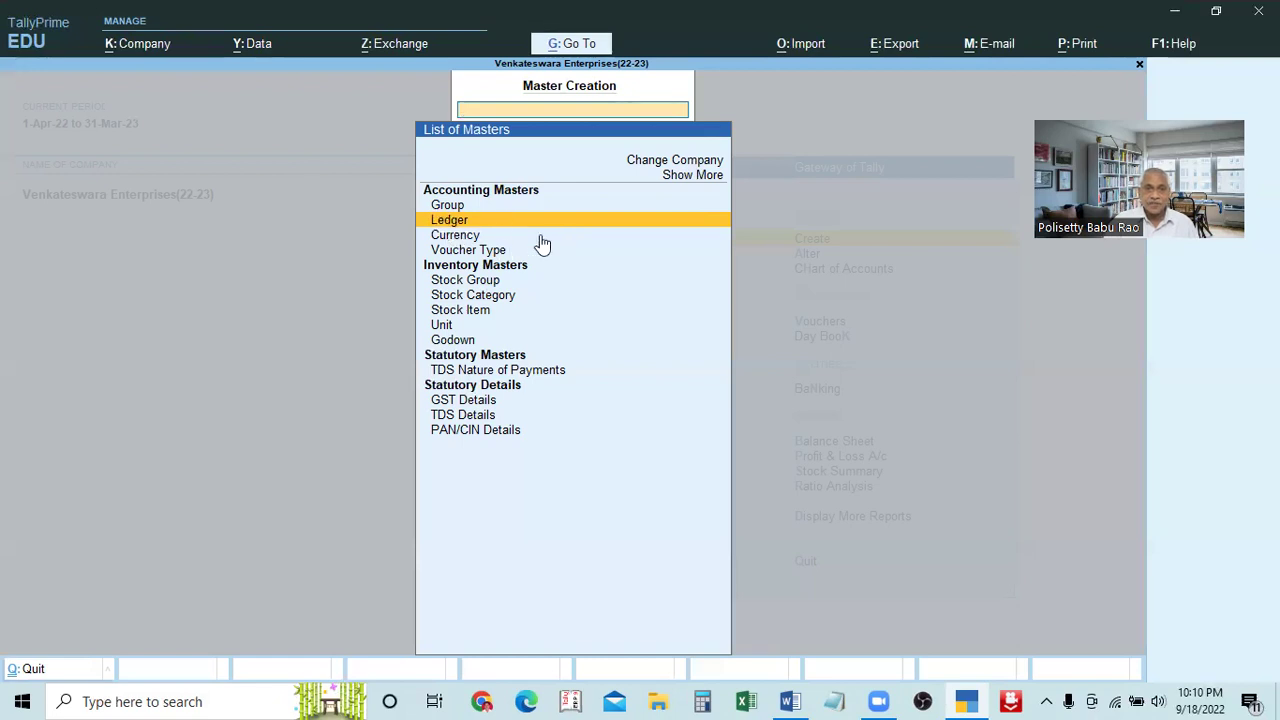
key("Return")
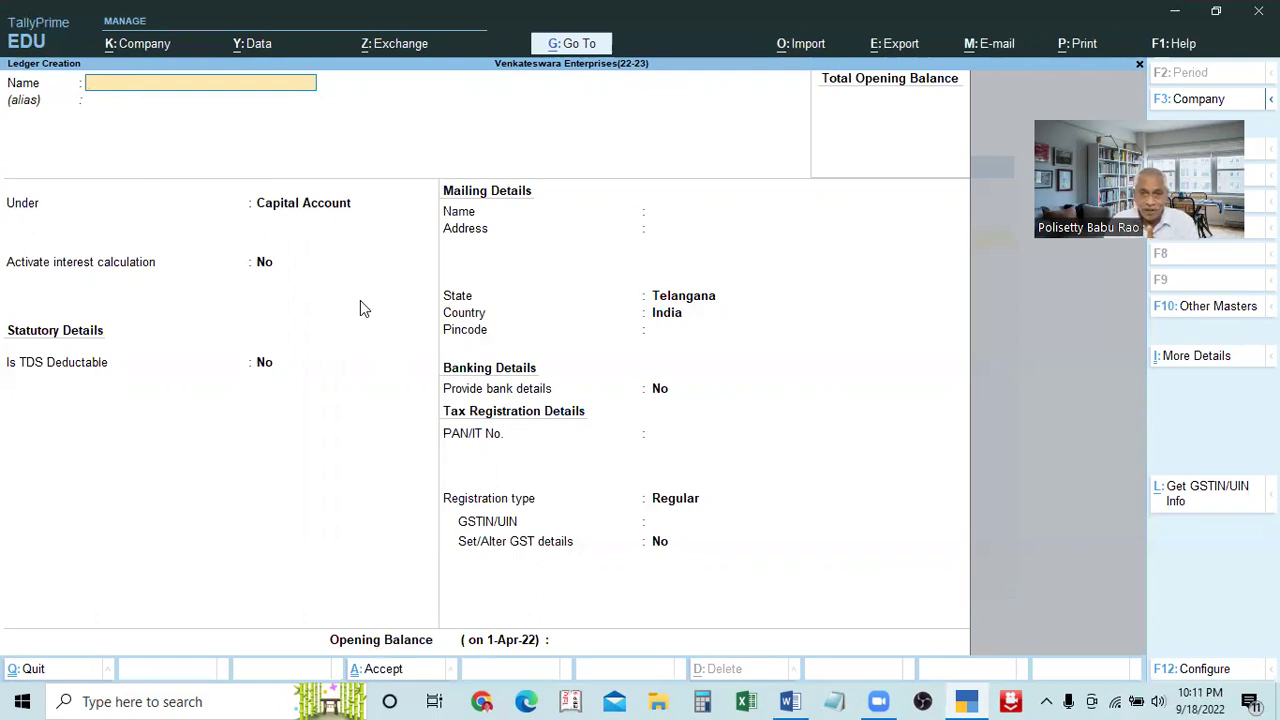
left_click(789, 701)
scroll(603, 551, "down", 1)
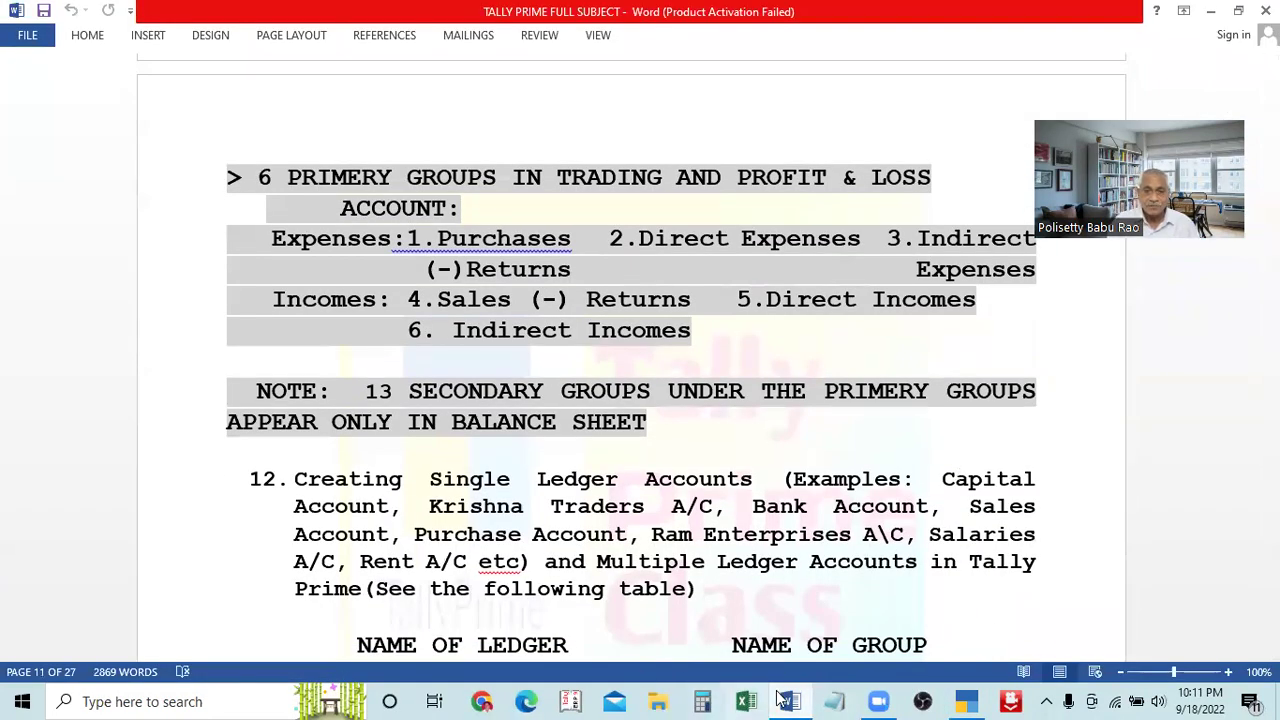
left_click(966, 701)
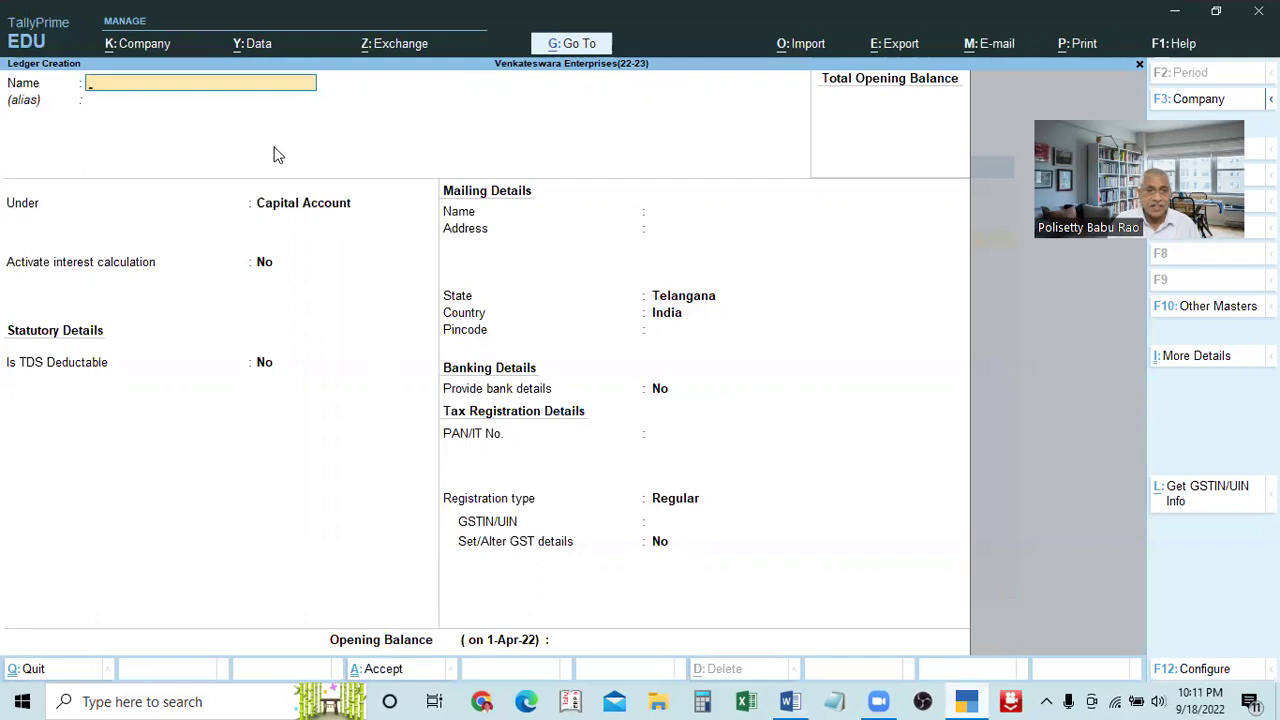
Enter 'Capital A/c' as the ledger name, correcting the typos along the way
type("Capital")
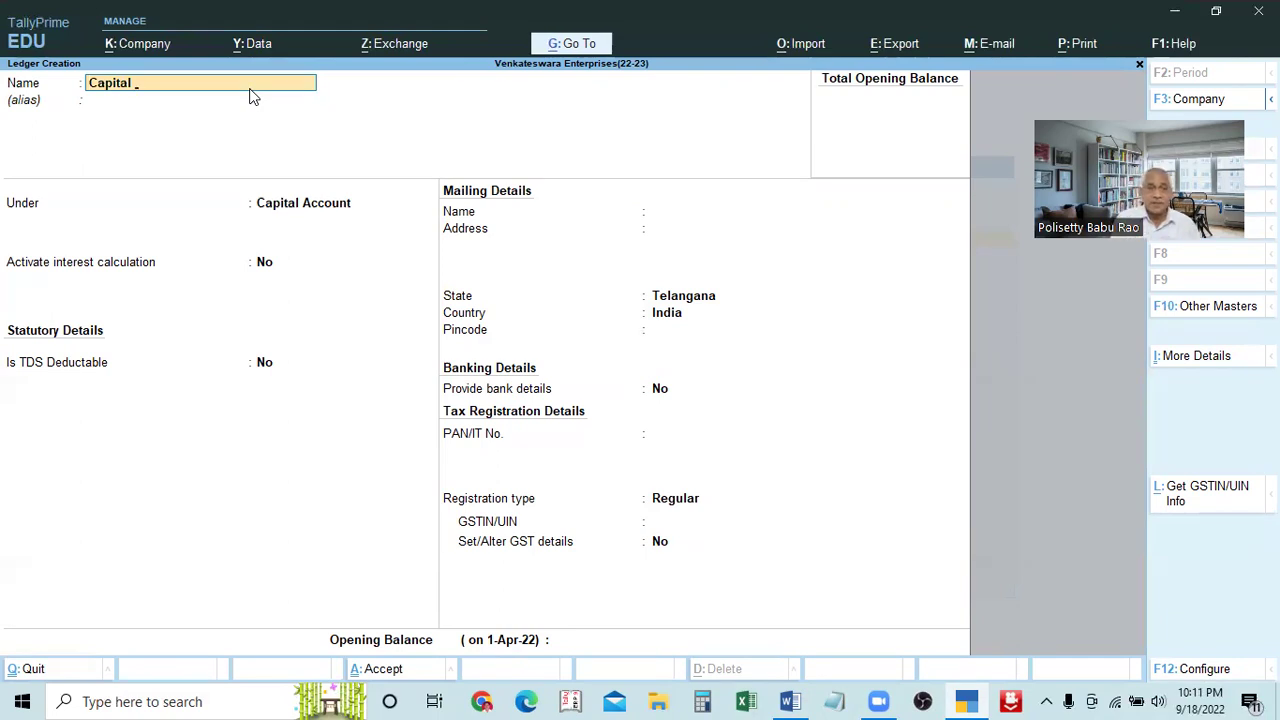
type("A")
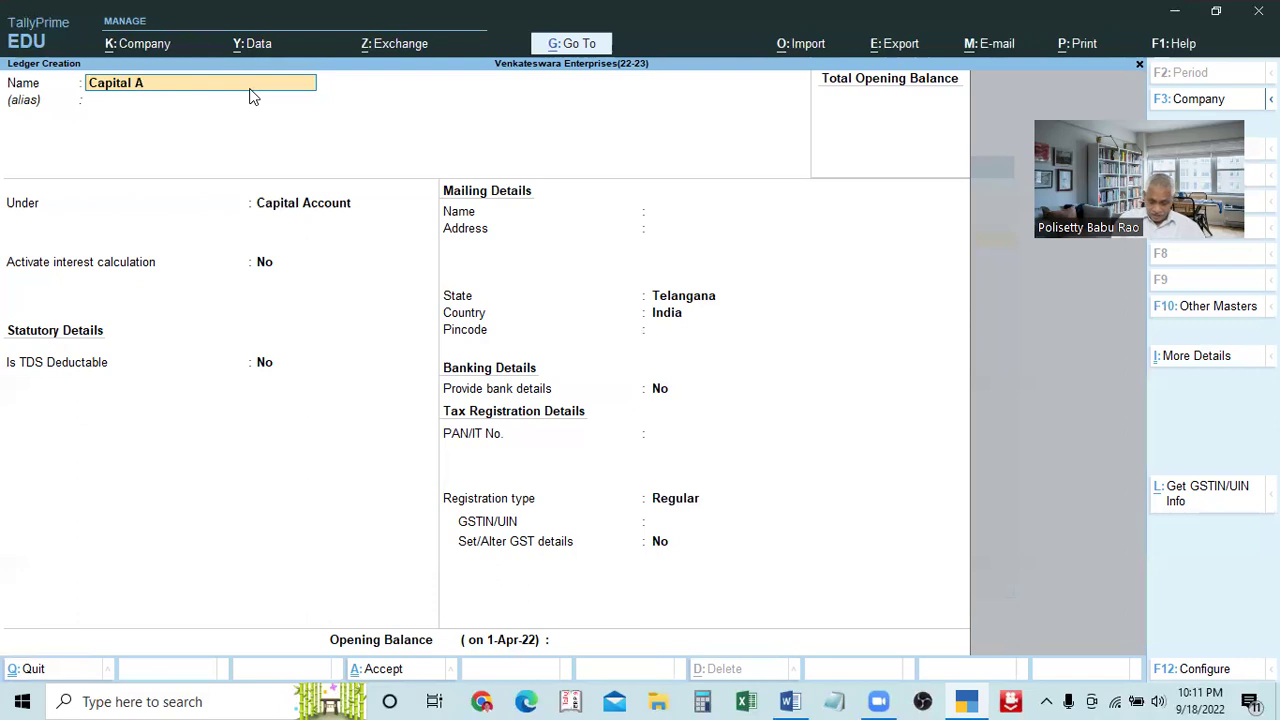
key("BackSpace")
type("al A")
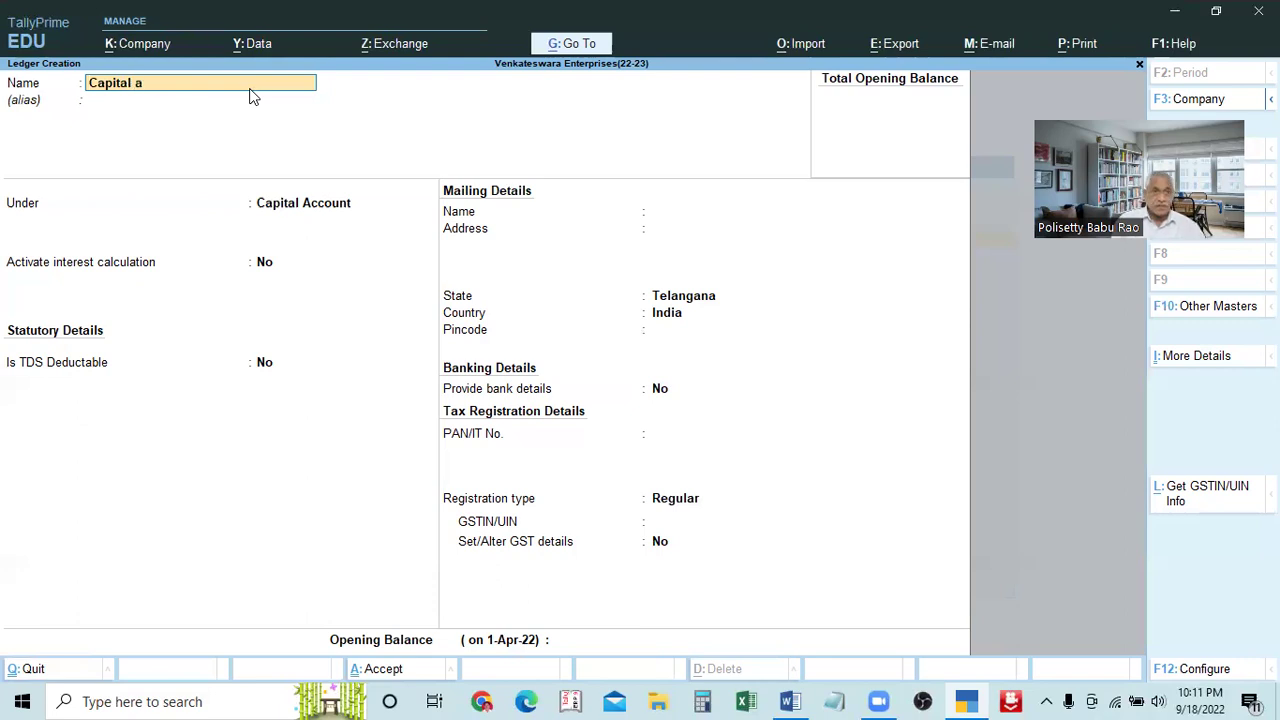
type("/c")
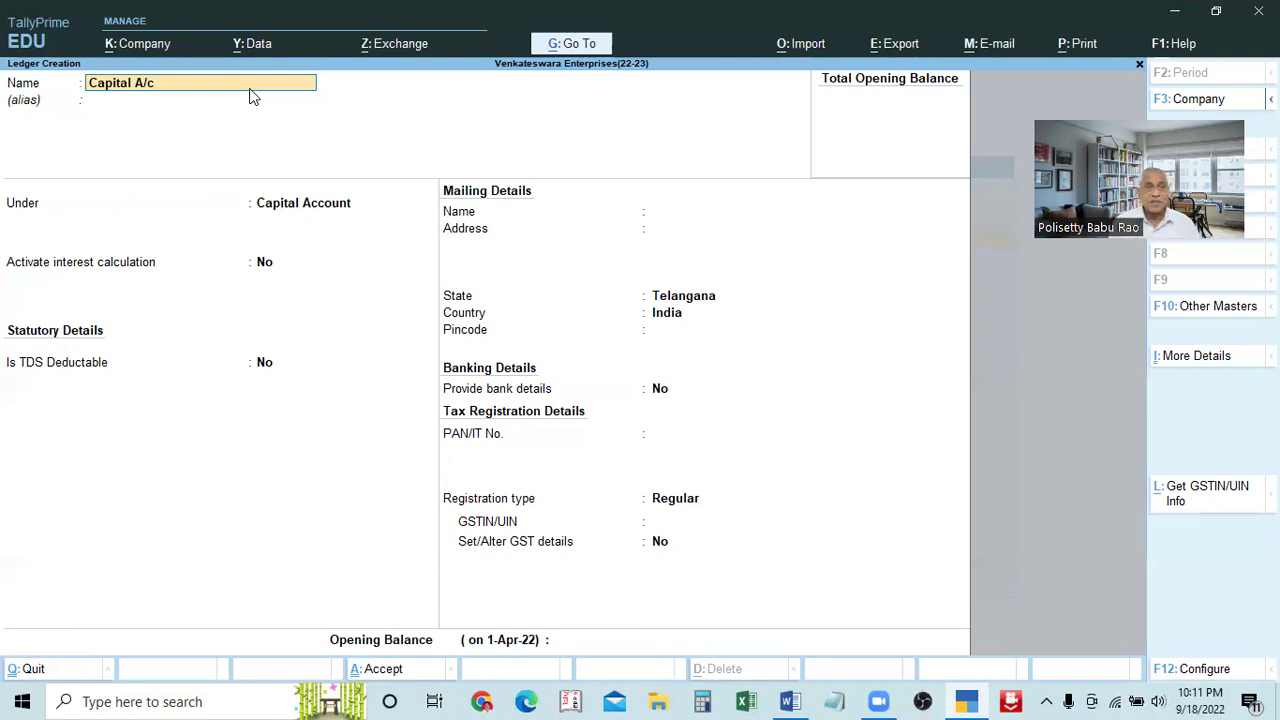
key("BackSpace")
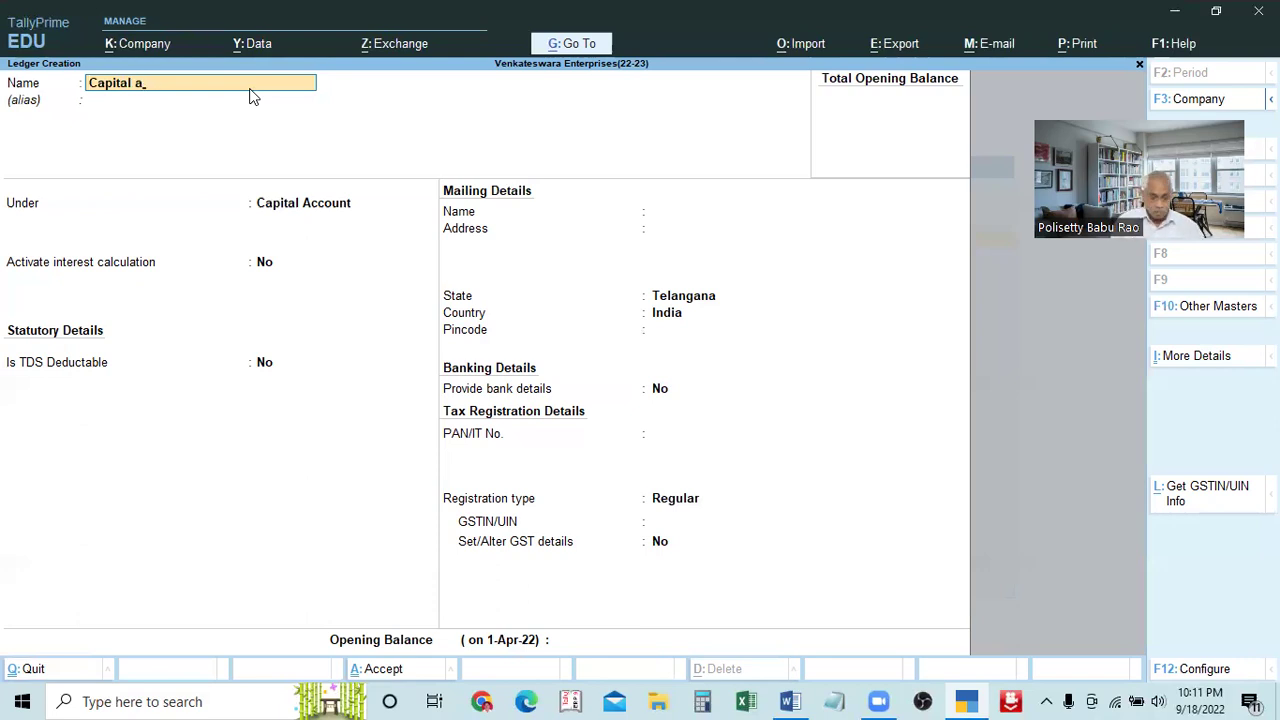
type("ccount")
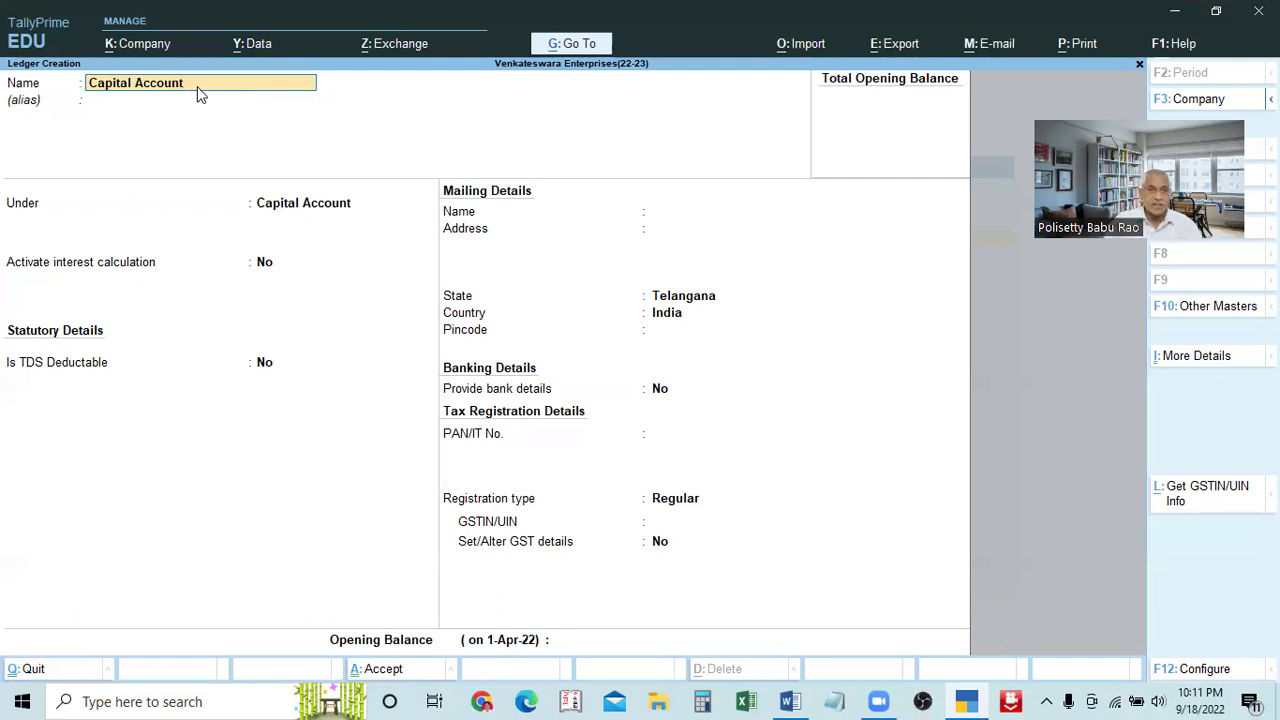
key("BackSpace")
key("BackSpace")
key("BackSpace")
key("BackSpace")
key("BackSpace")
type("a")
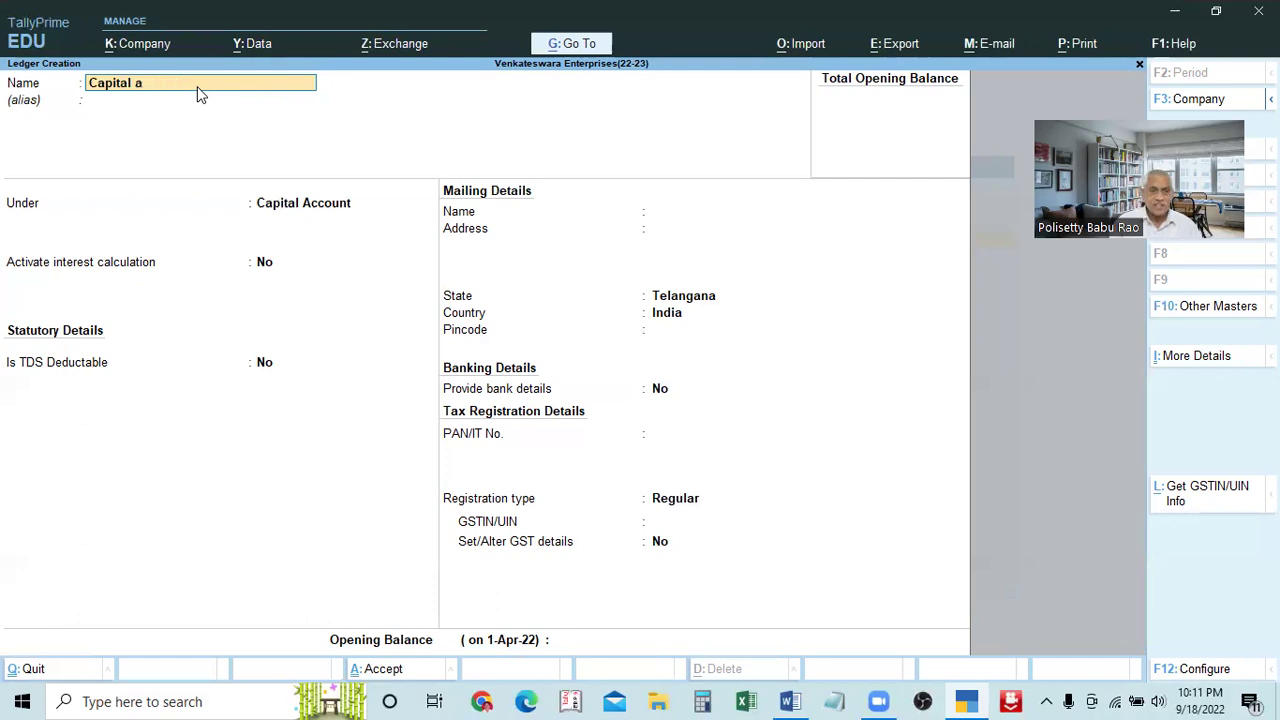
key("BackSpace")
type("A/")
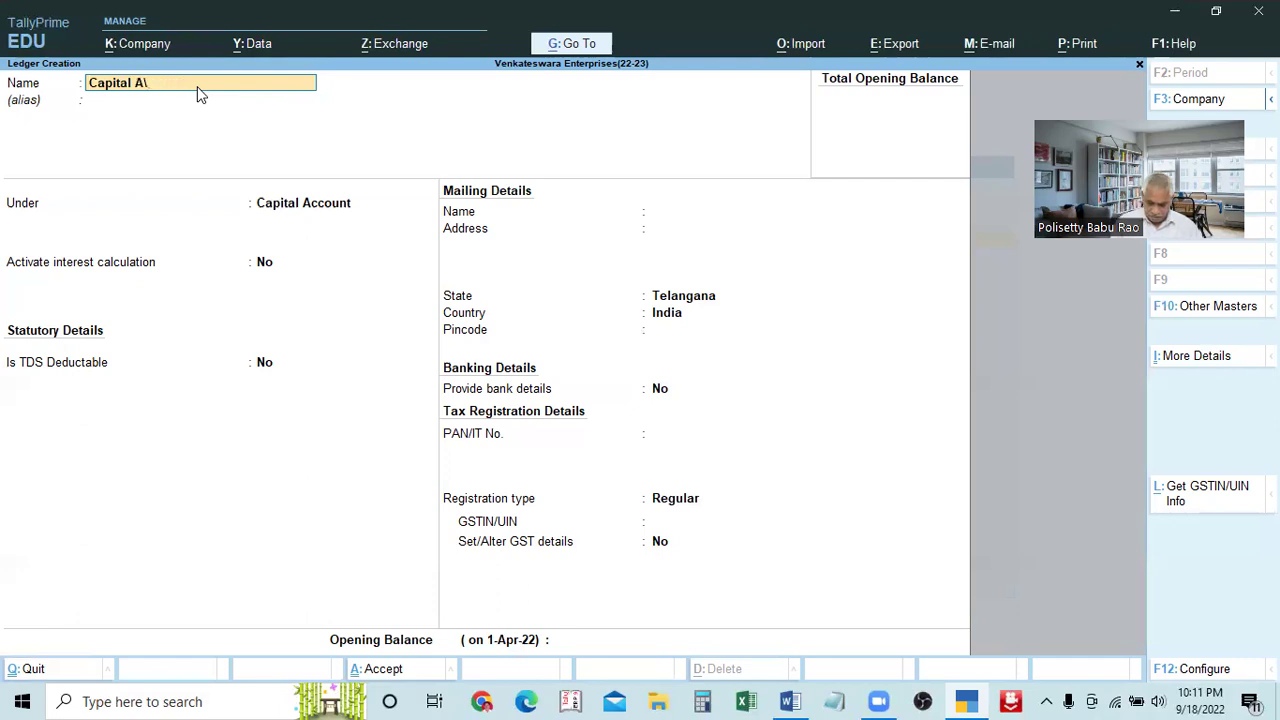
type("x")
key("BackSpace")
type("c")
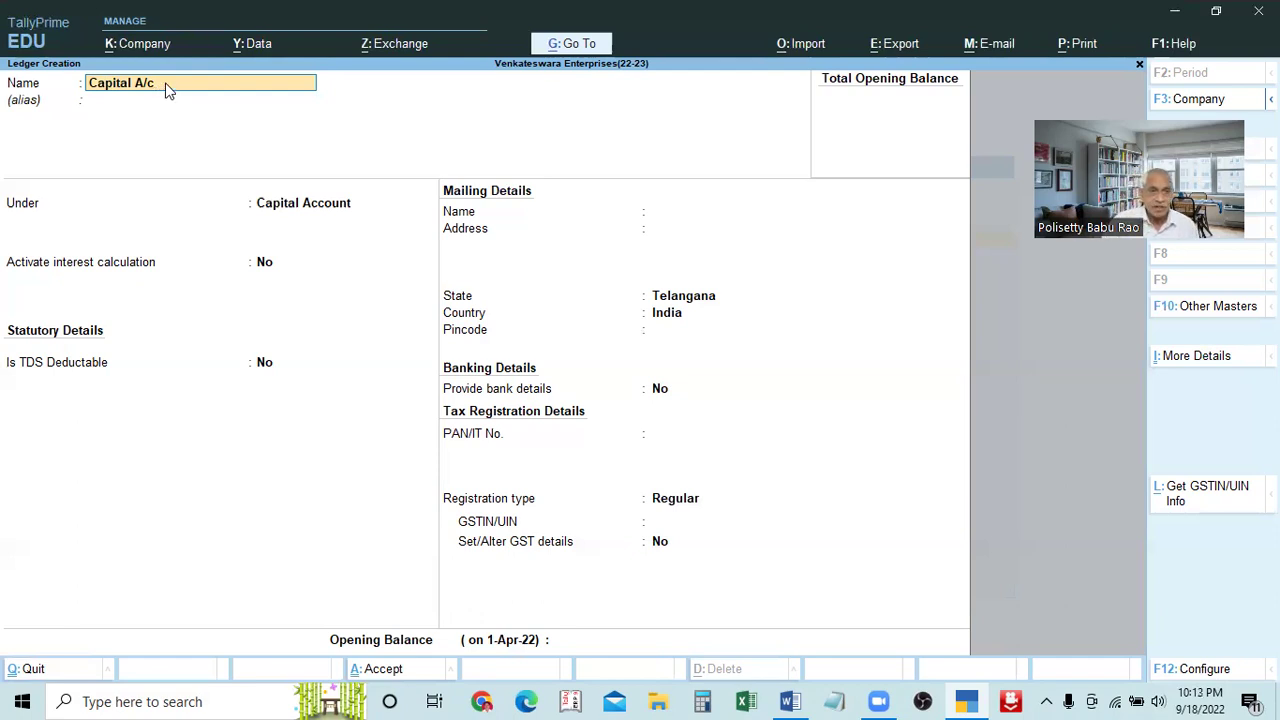
Accept the name Capital A/c and leave the alias blank to reach the Under field
key("Return")
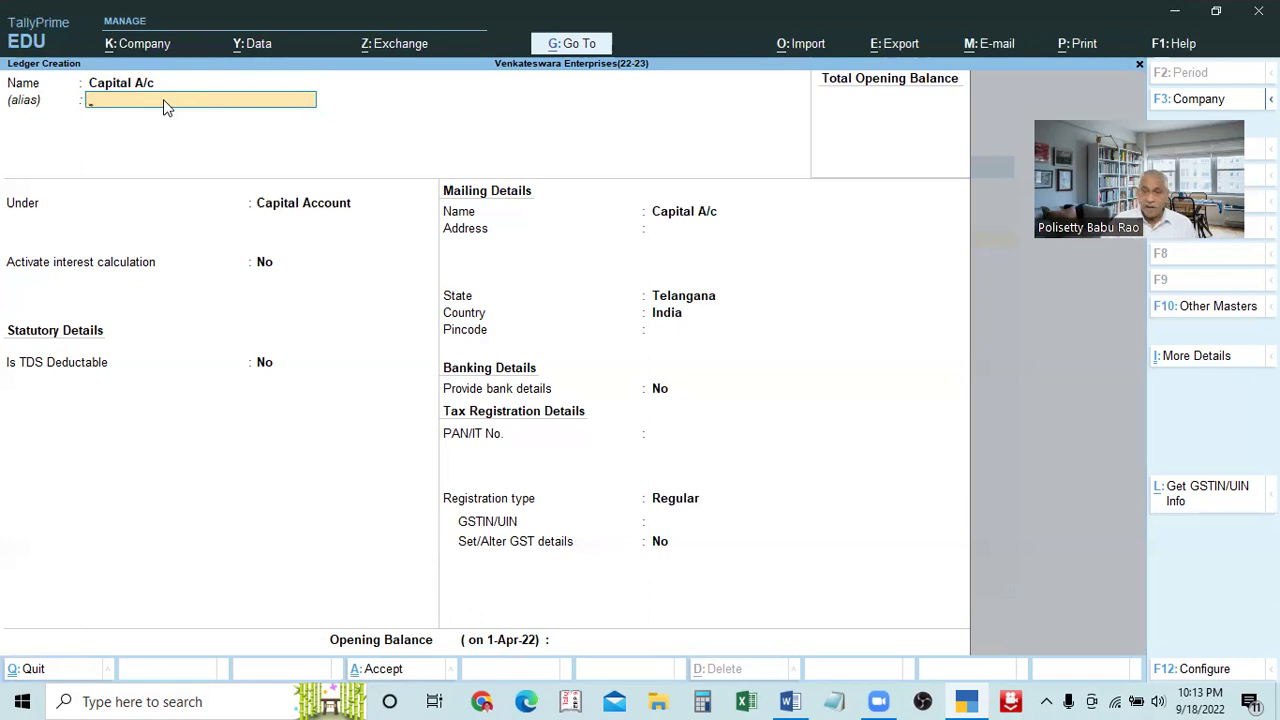
key("Return")
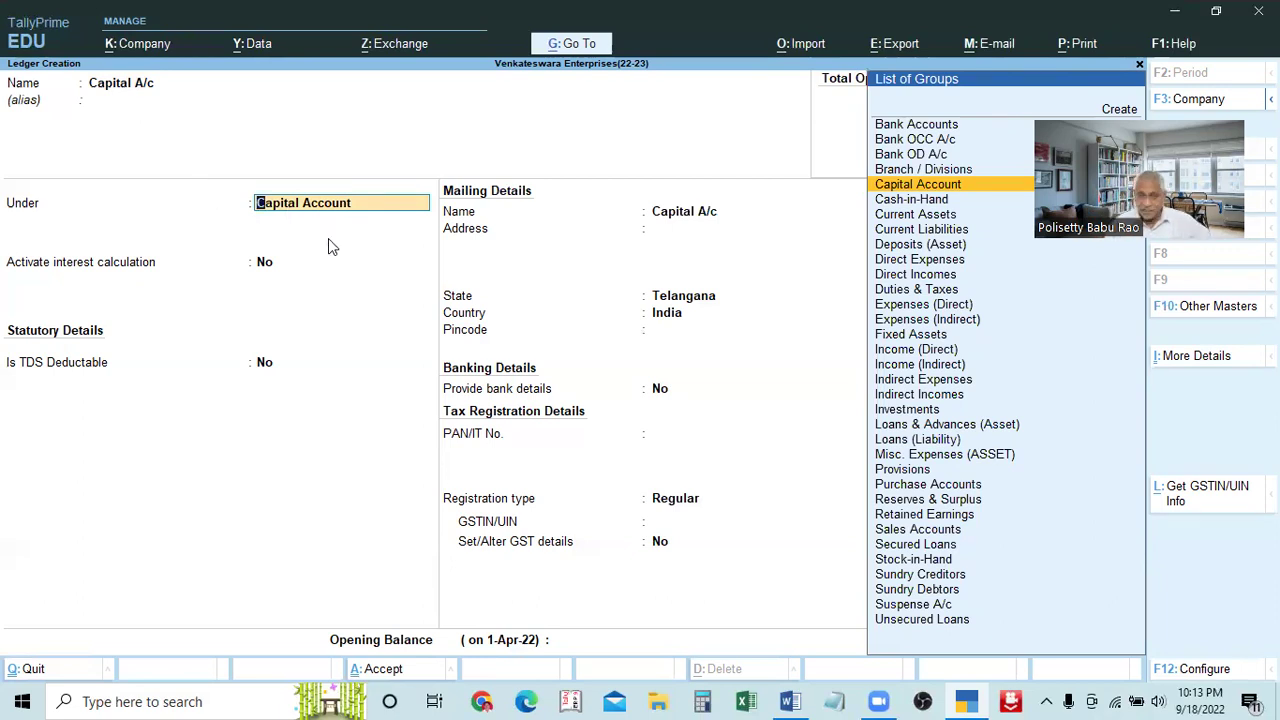
Quit the unsaved Capital A/c ledger without saving and go back to the Gateway of Tally
key("Return")
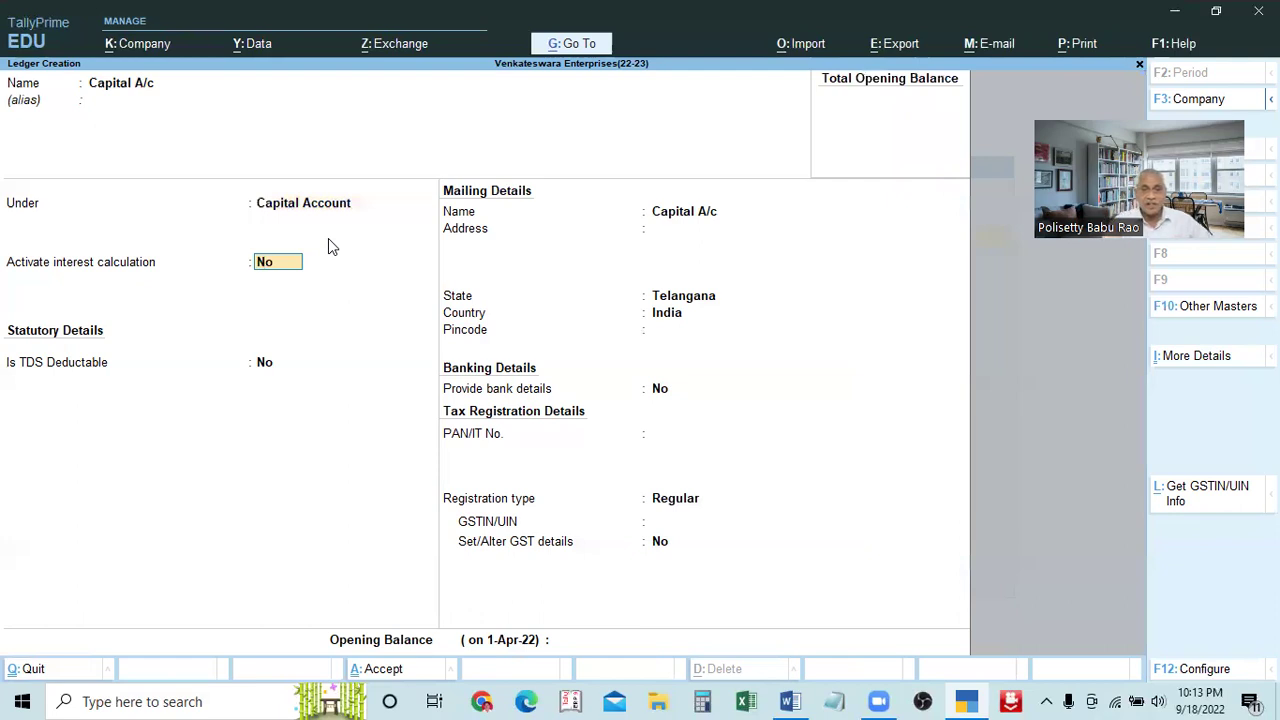
key("Escape")
key("y")
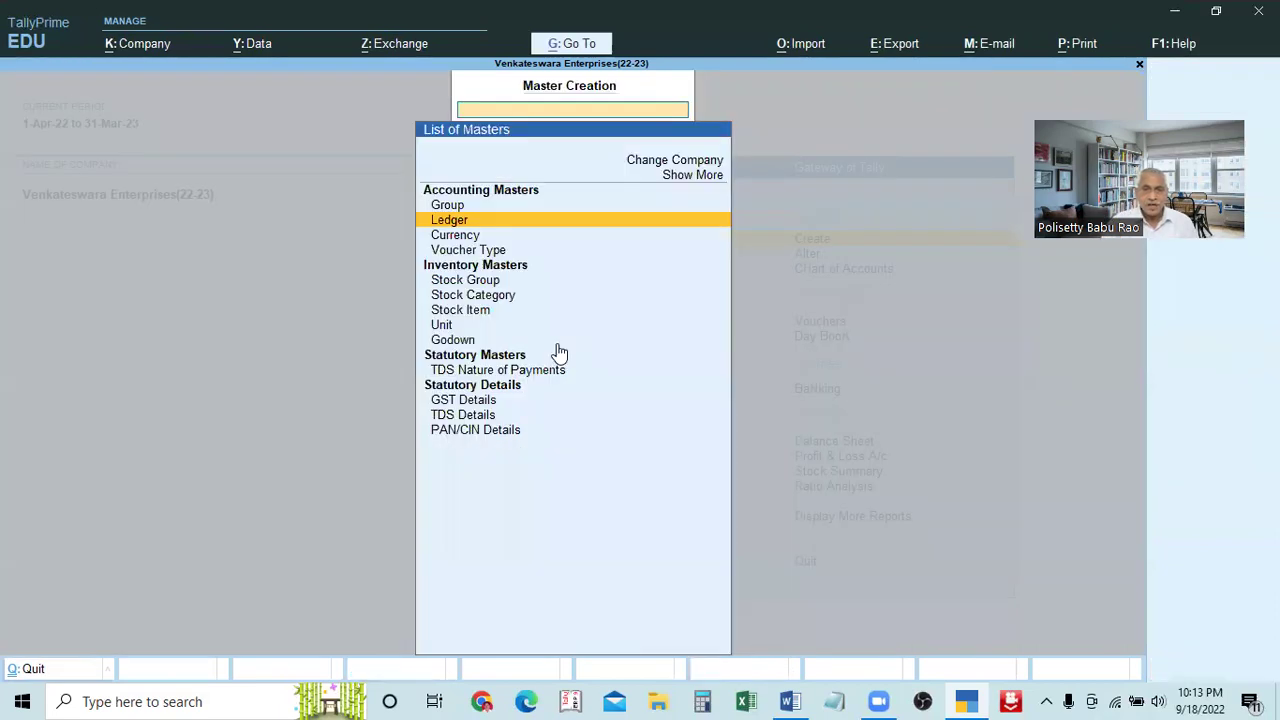
key("Escape")
key("Escape")
In F11 Company Features, set interest calculation, inventory, GST and TDS to No and accept
key("n")
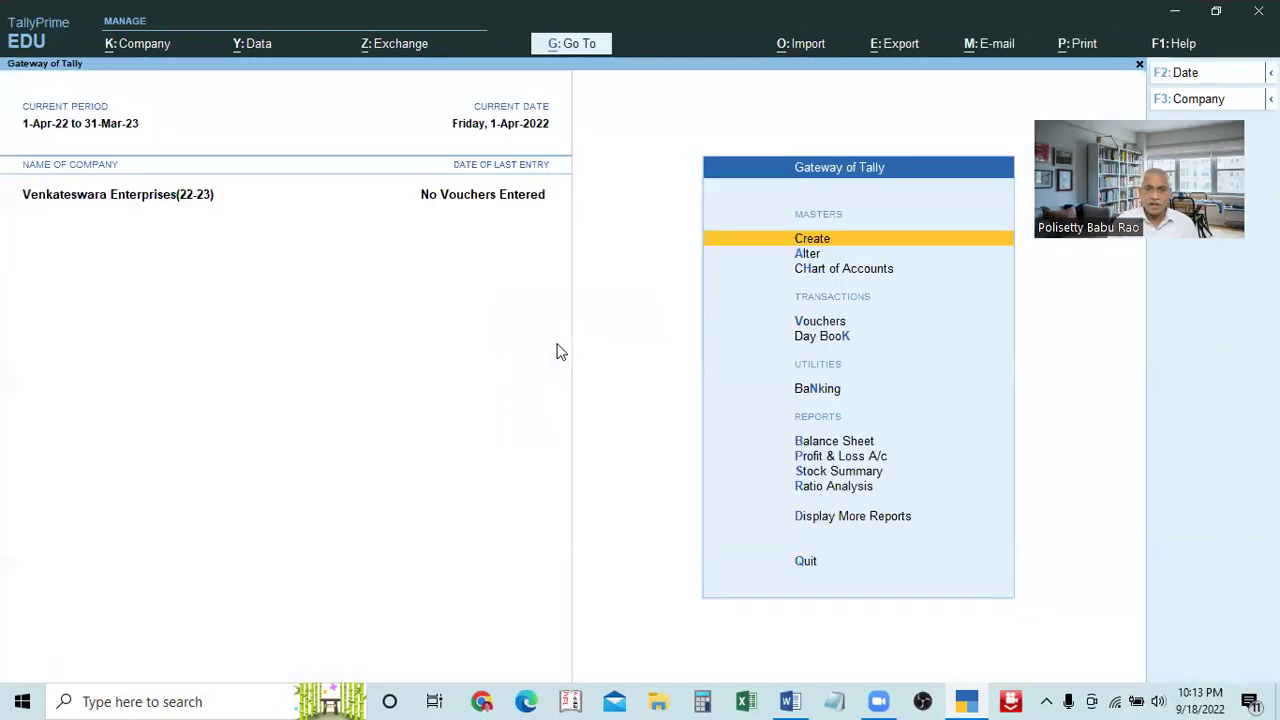
key("F11")
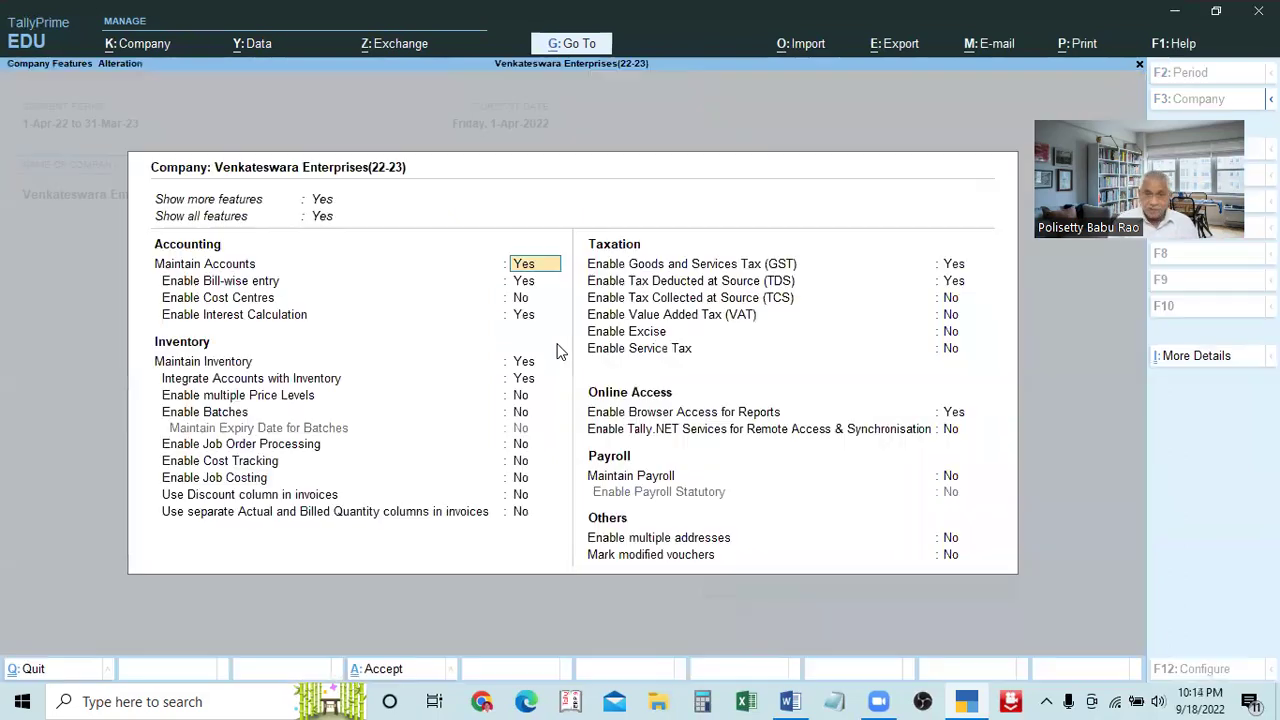
key("Return")
key("Return")
key("Return")
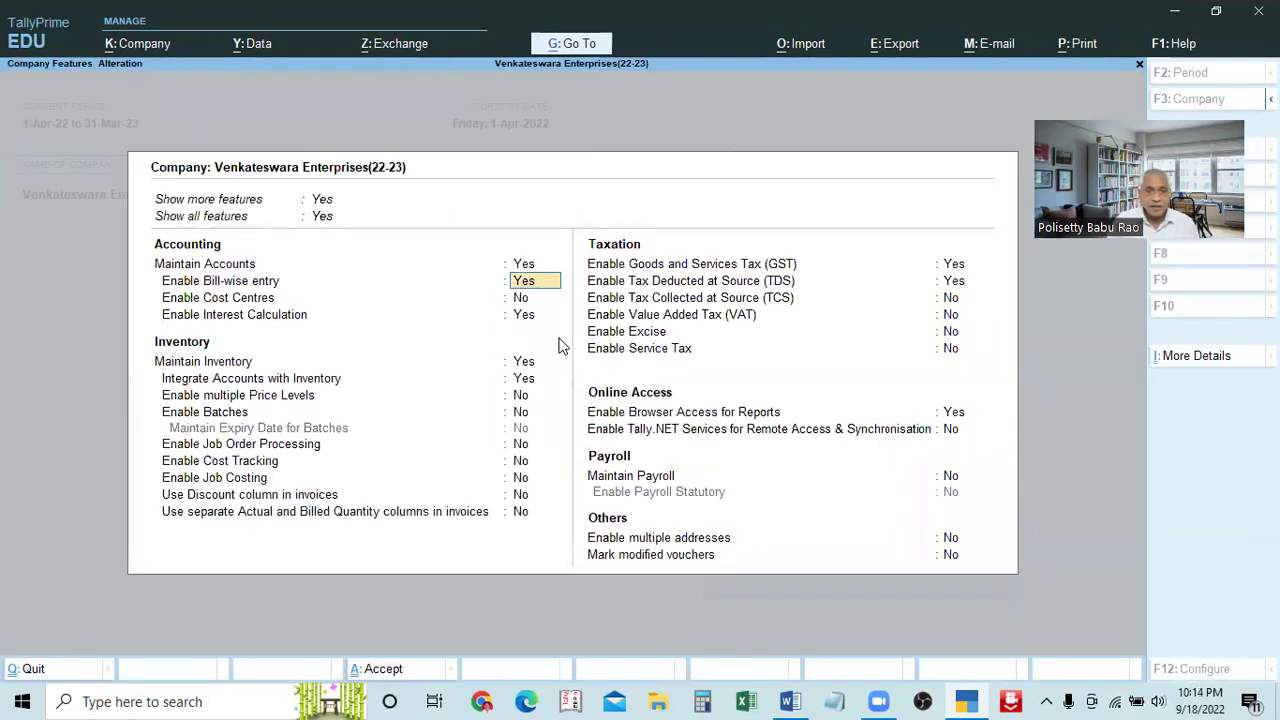
type("n")
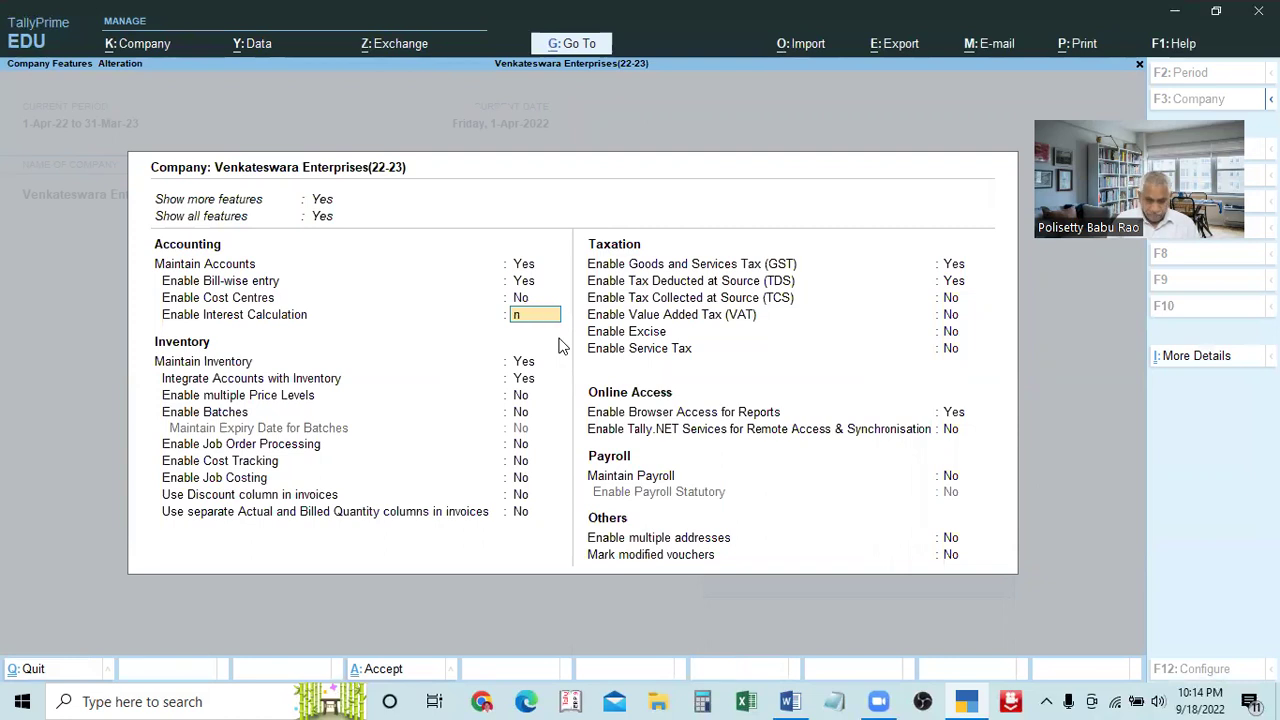
key("Return")
type("n")
key("Return")
type("n")
key("Return")
type("n")
key("Return")
key("ctrl")
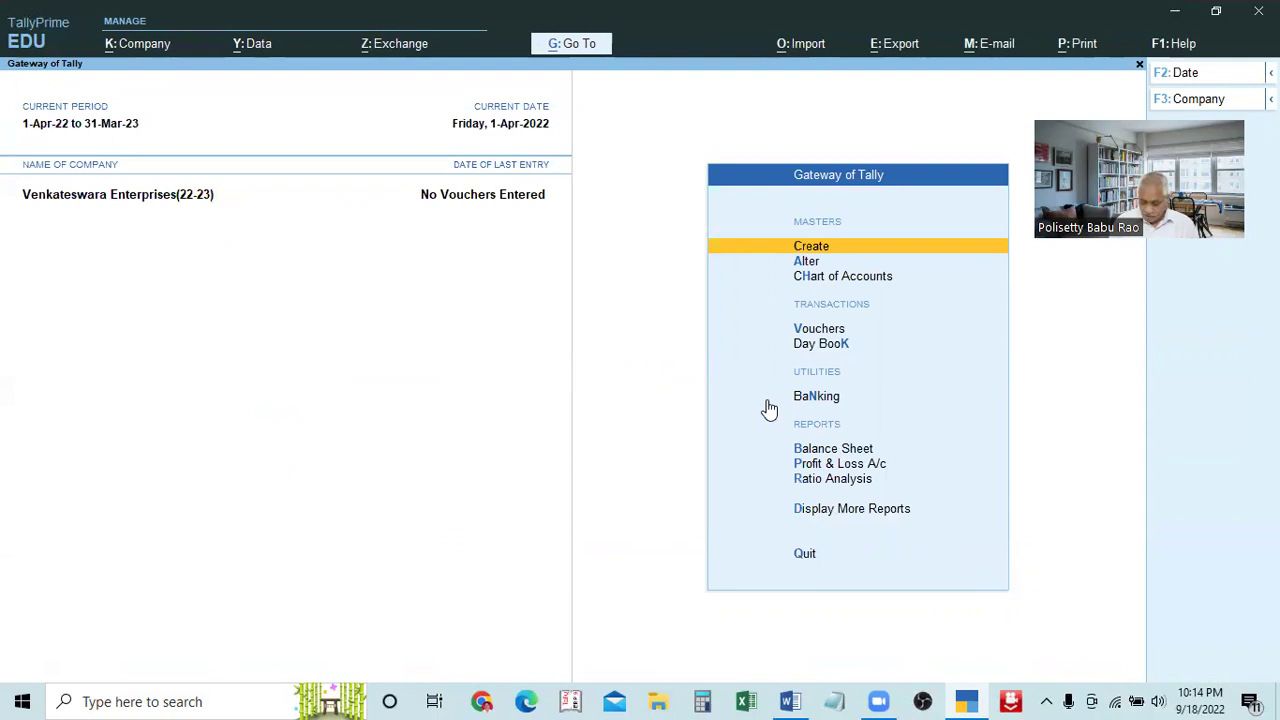
Create a ledger named 'Capital A/c' under the Capital Account group, moving on to Address
key("Return")
key("Down")
key("Return")
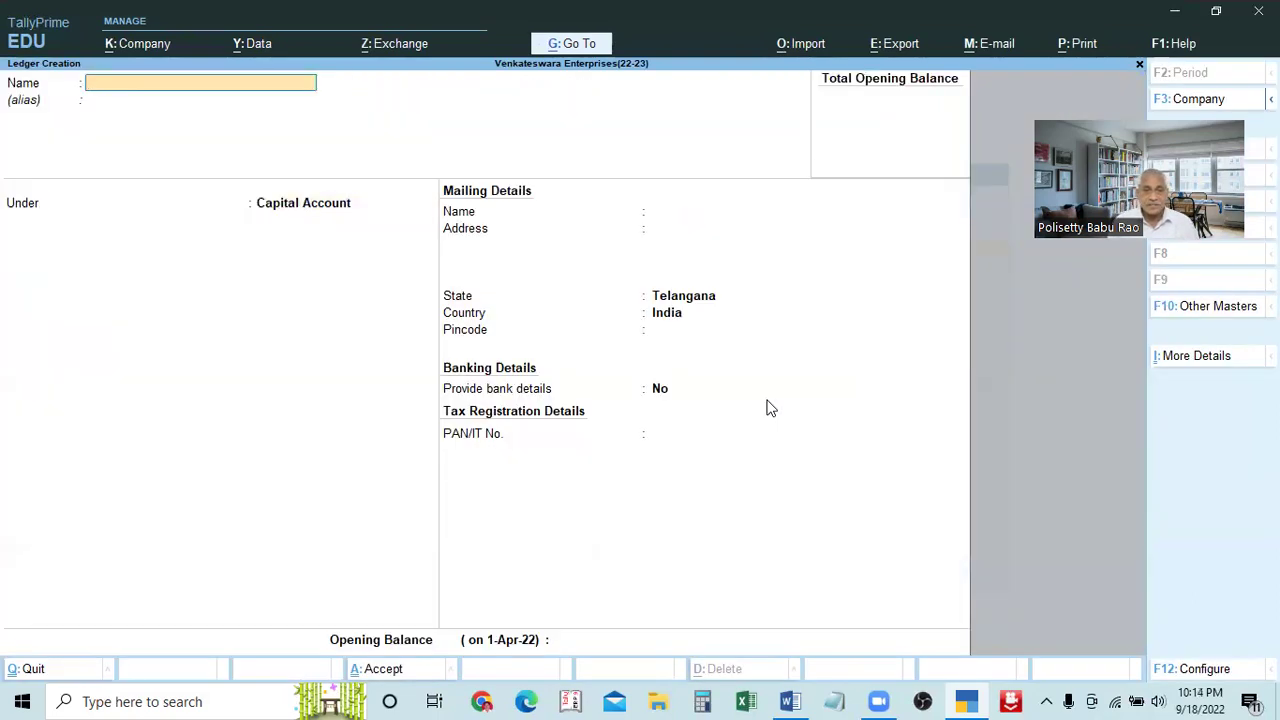
type("Capi")
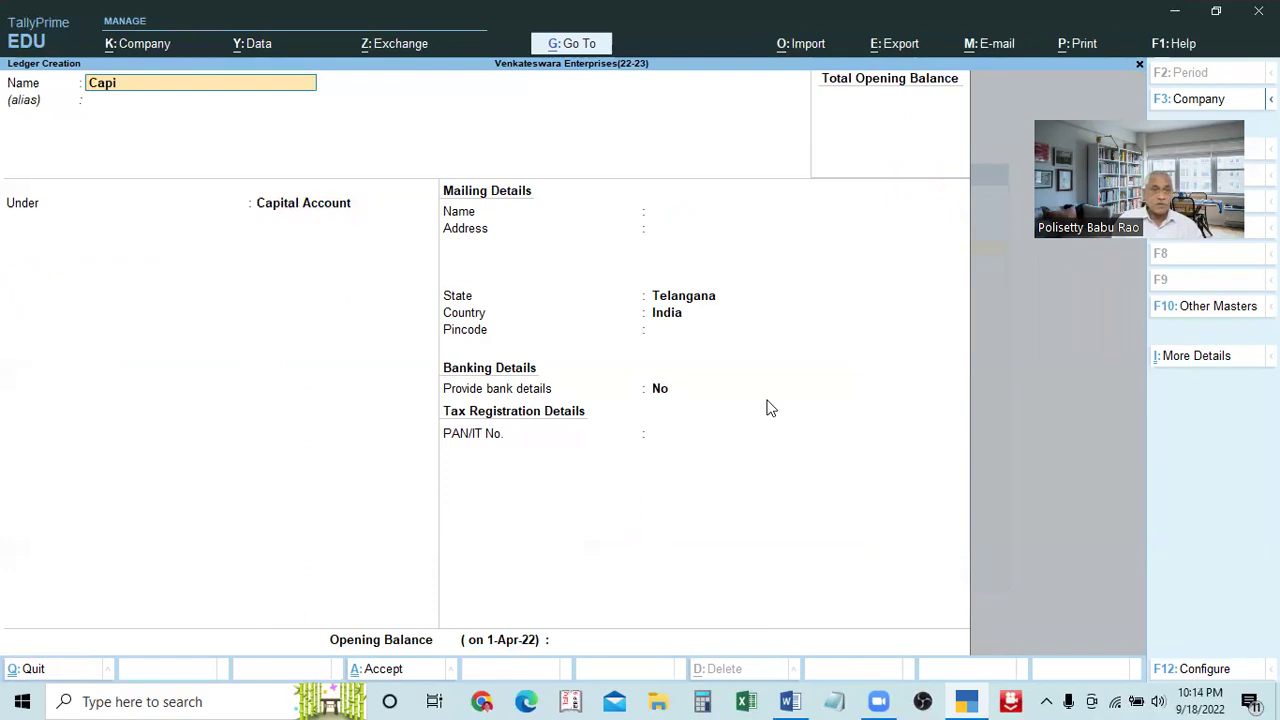
type("tal a/c")
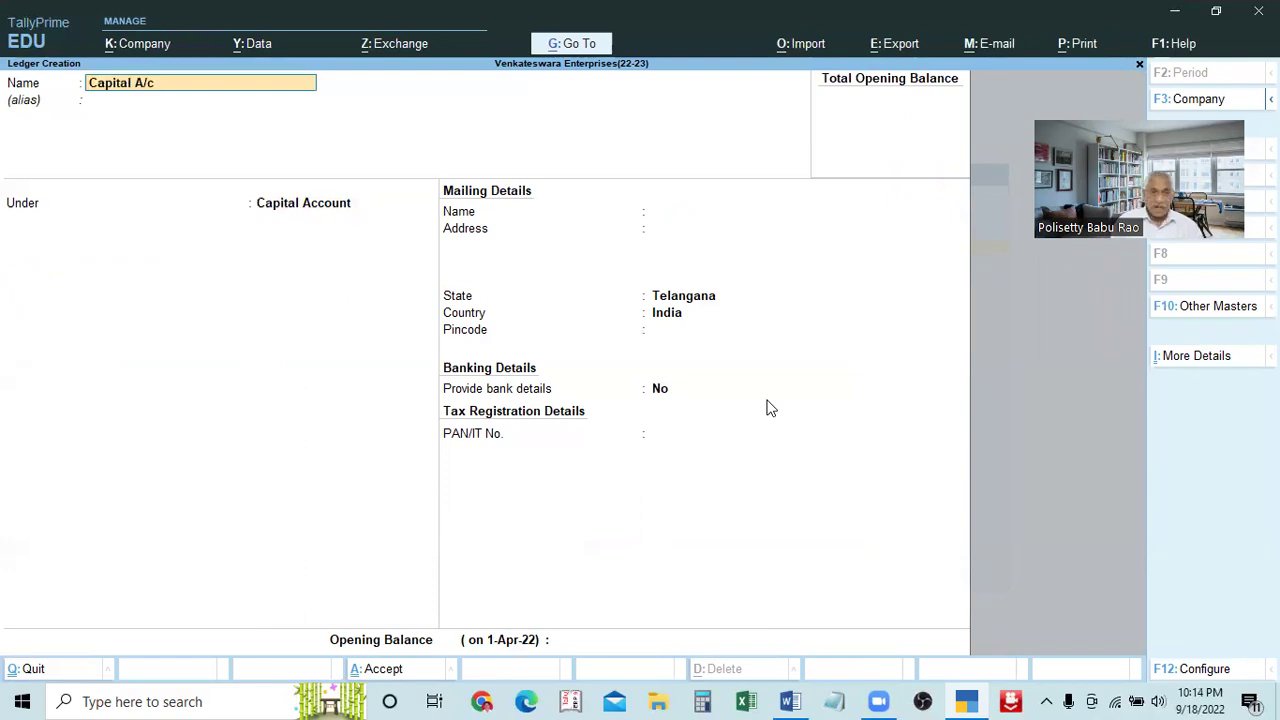
key("Return")
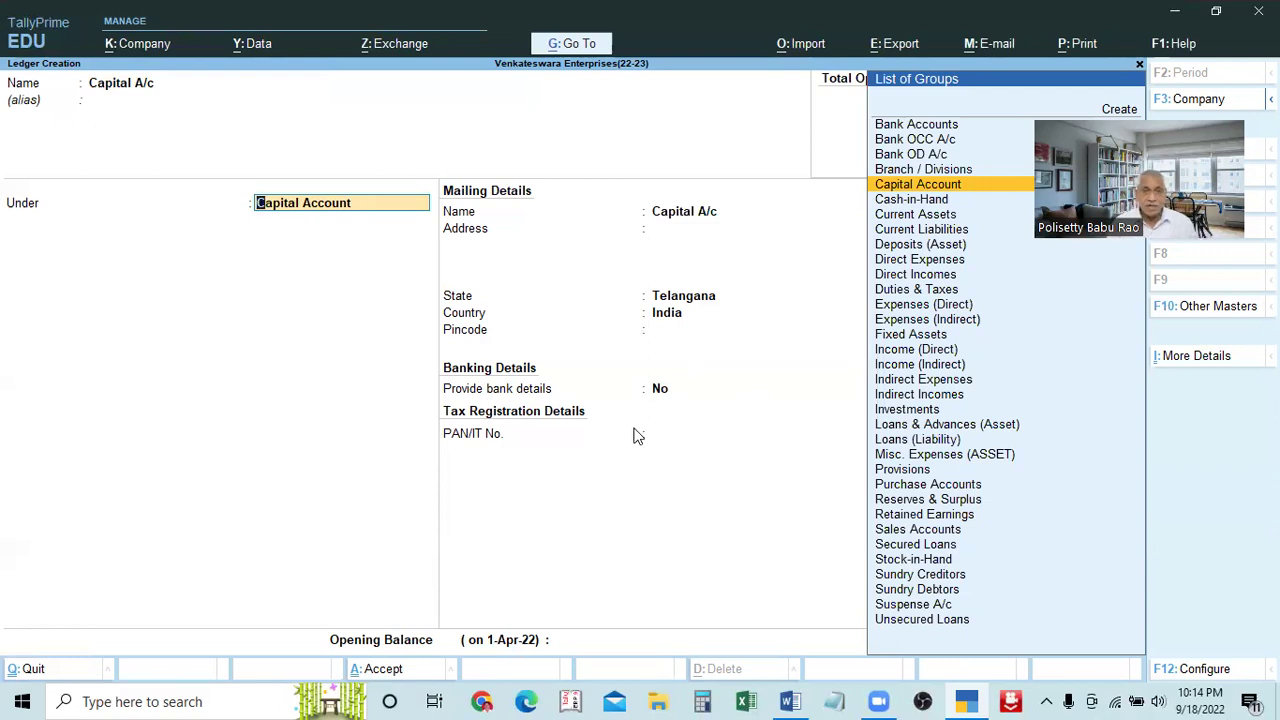
key("Return")
key("Return")
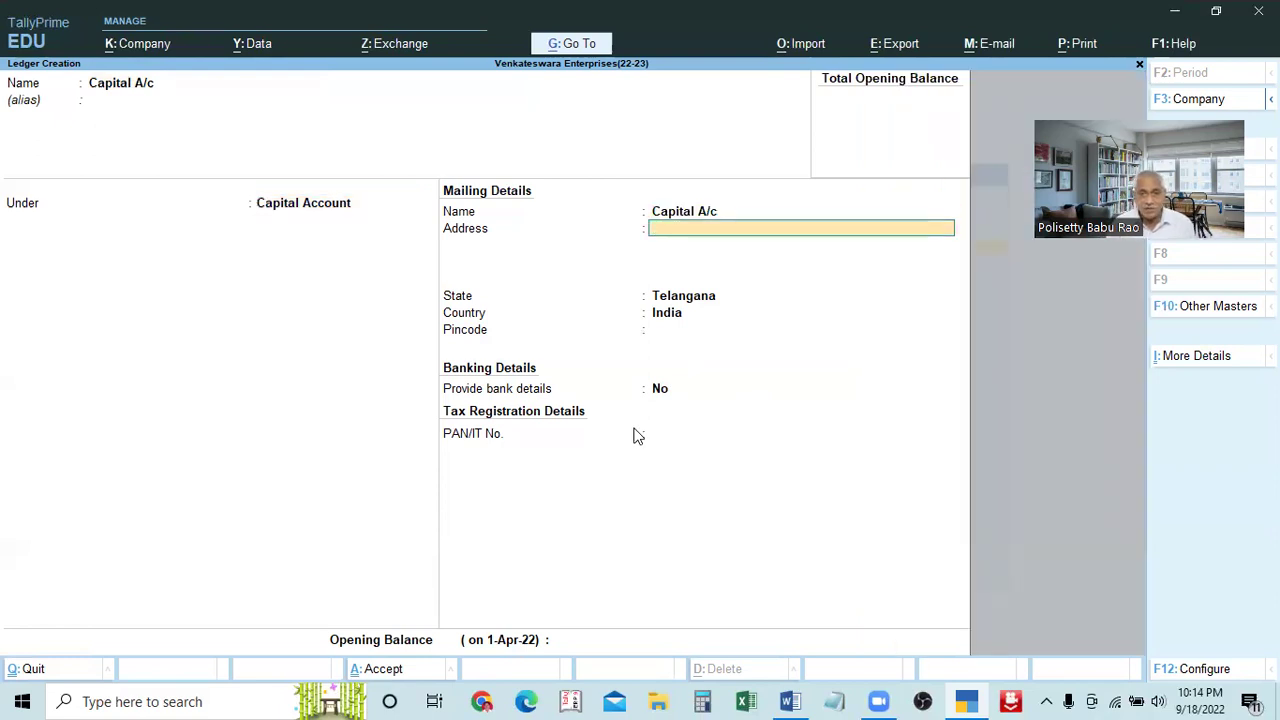
key("Return")
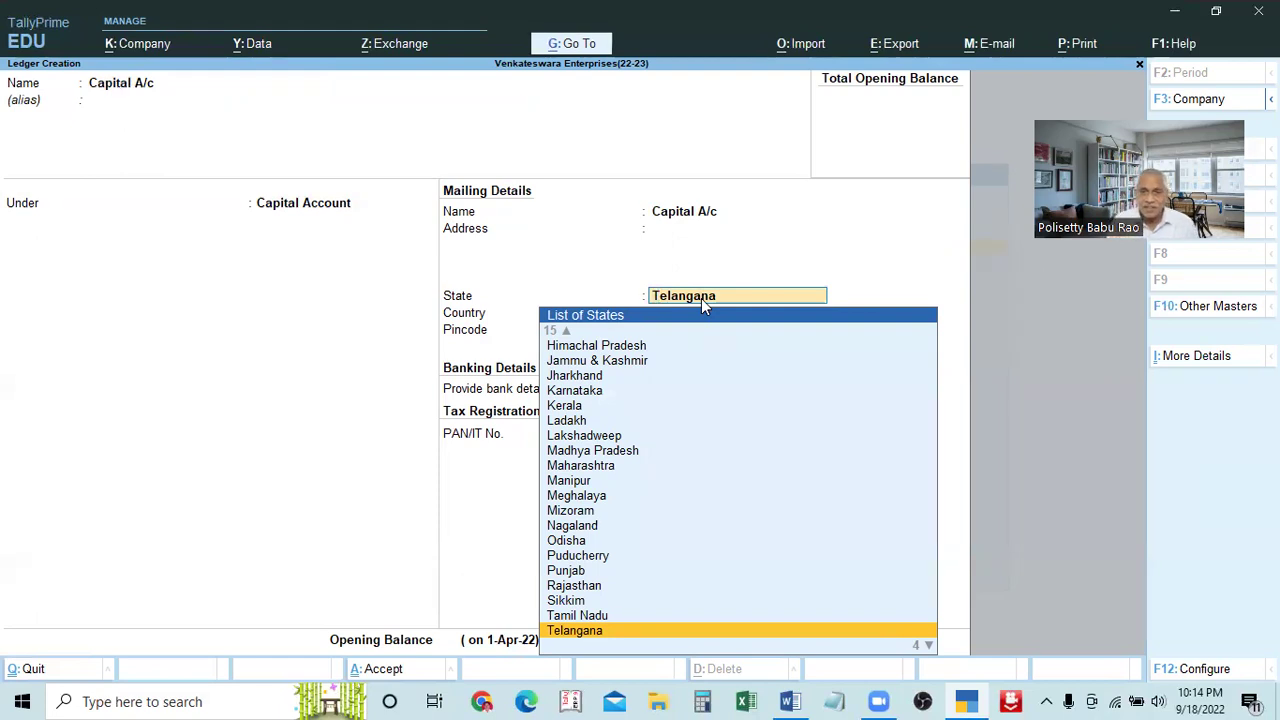
Keep Telangana as the state and enter pincode 500072 for Capital A/c
key("Return")
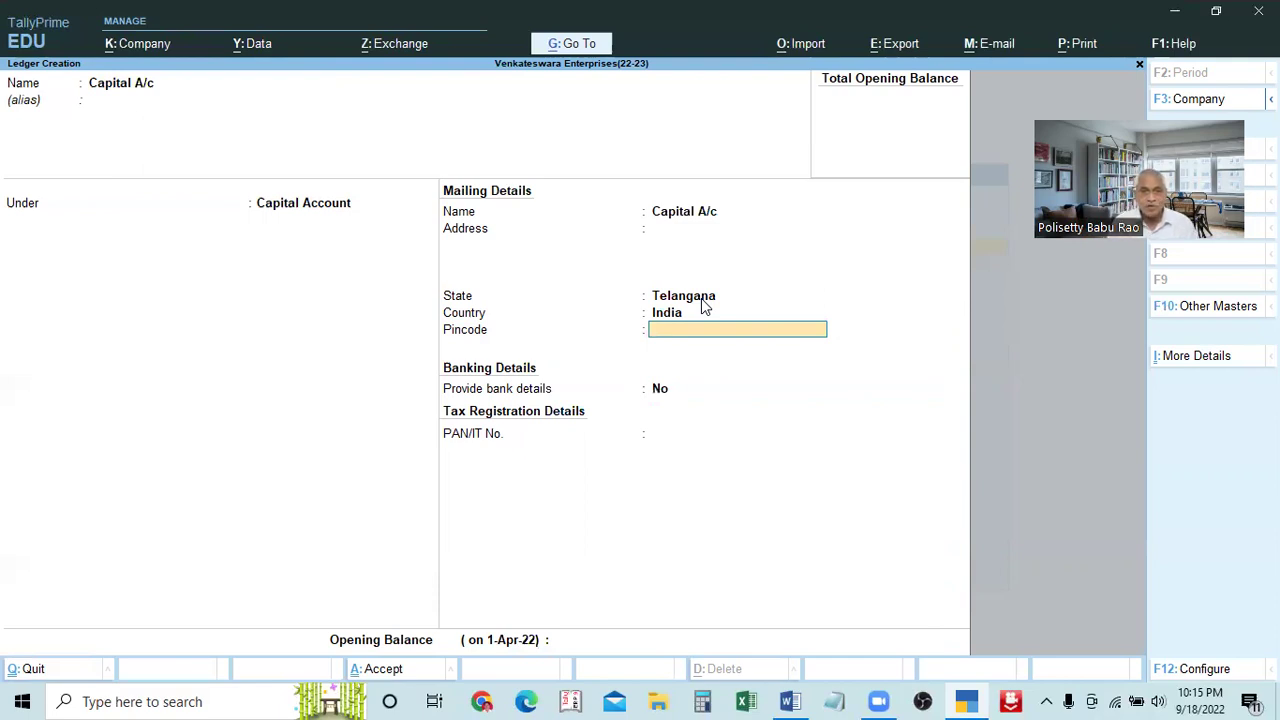
type("50")
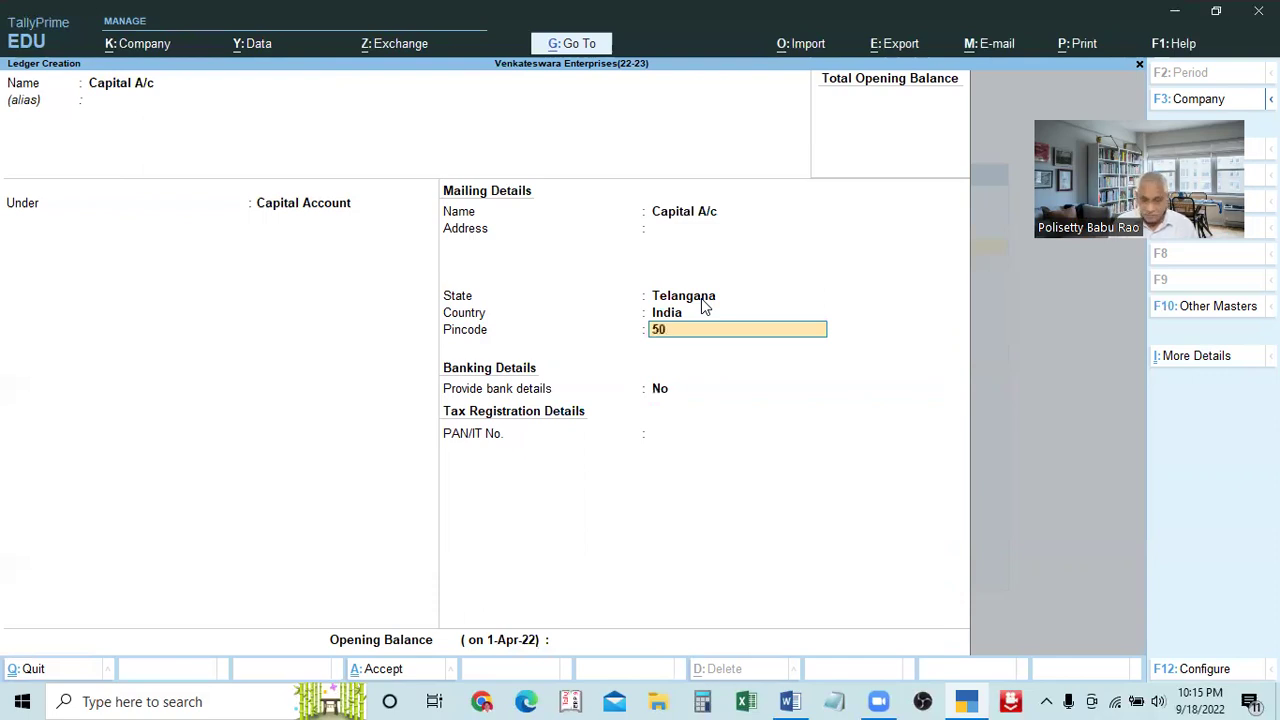
type("0072")
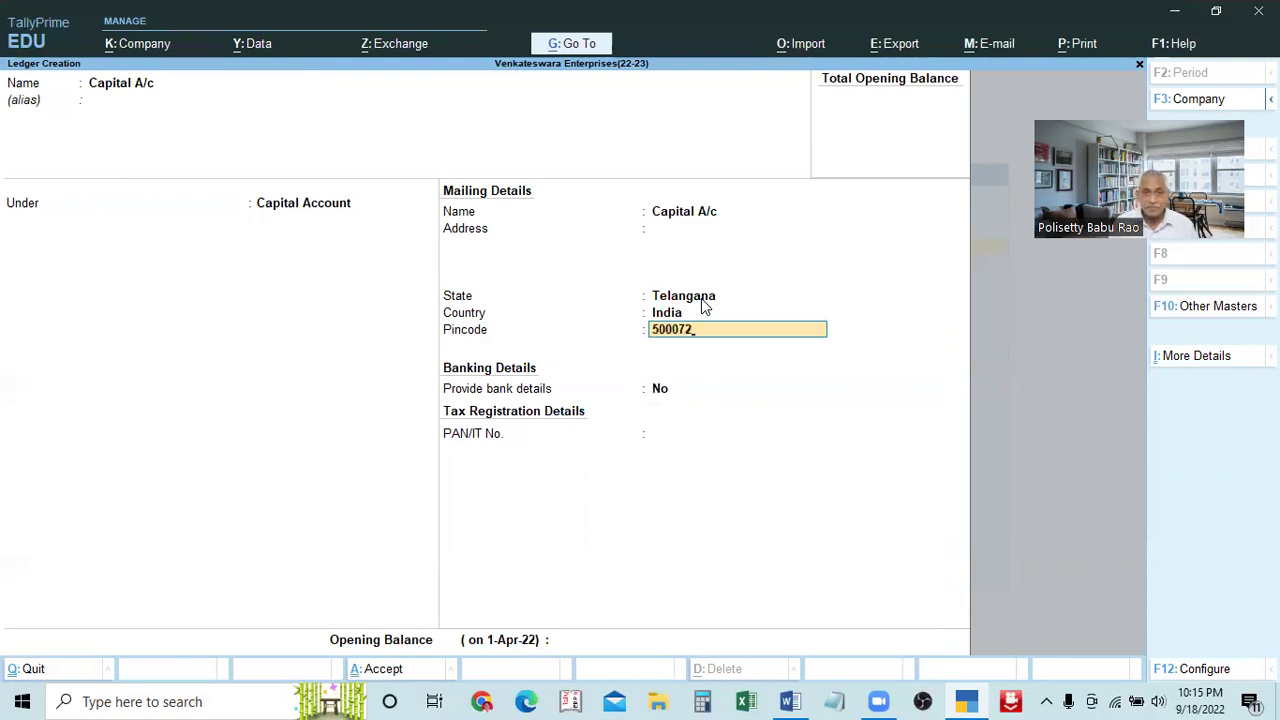
key("Return")
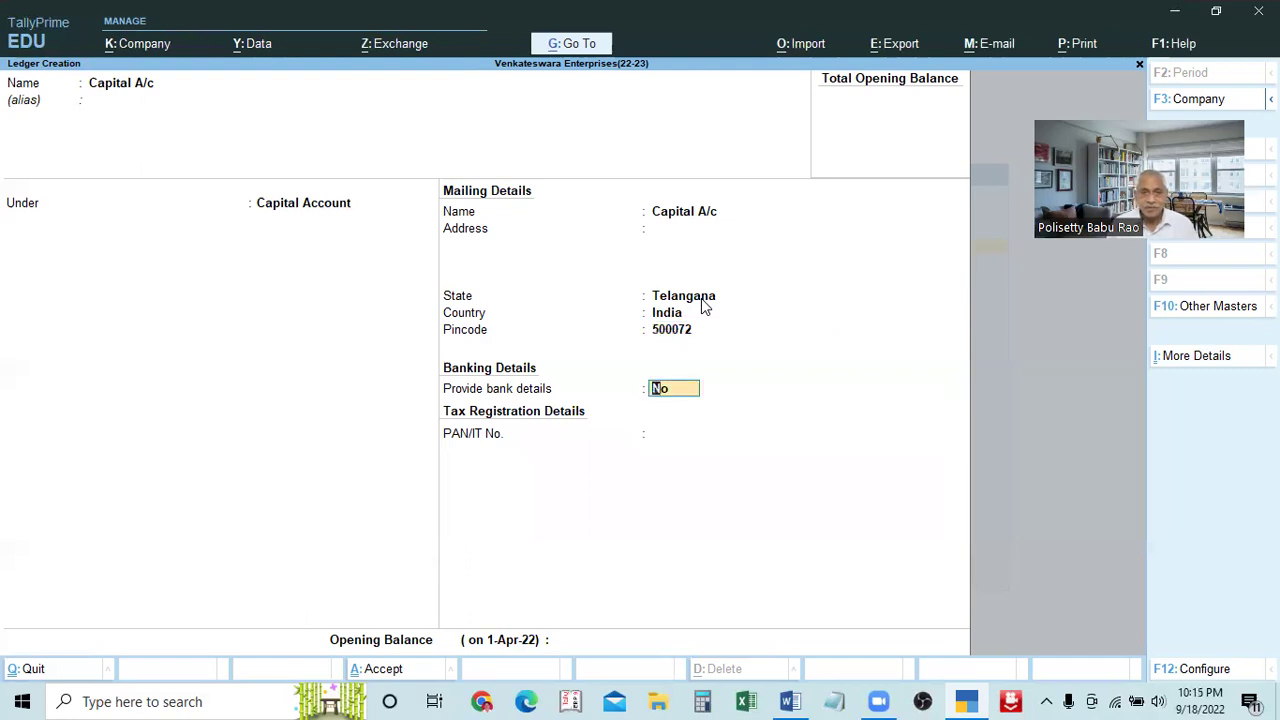
Leave Provide bank details at No and save the Capital A/c ledger with Ctrl+A
key("Return")
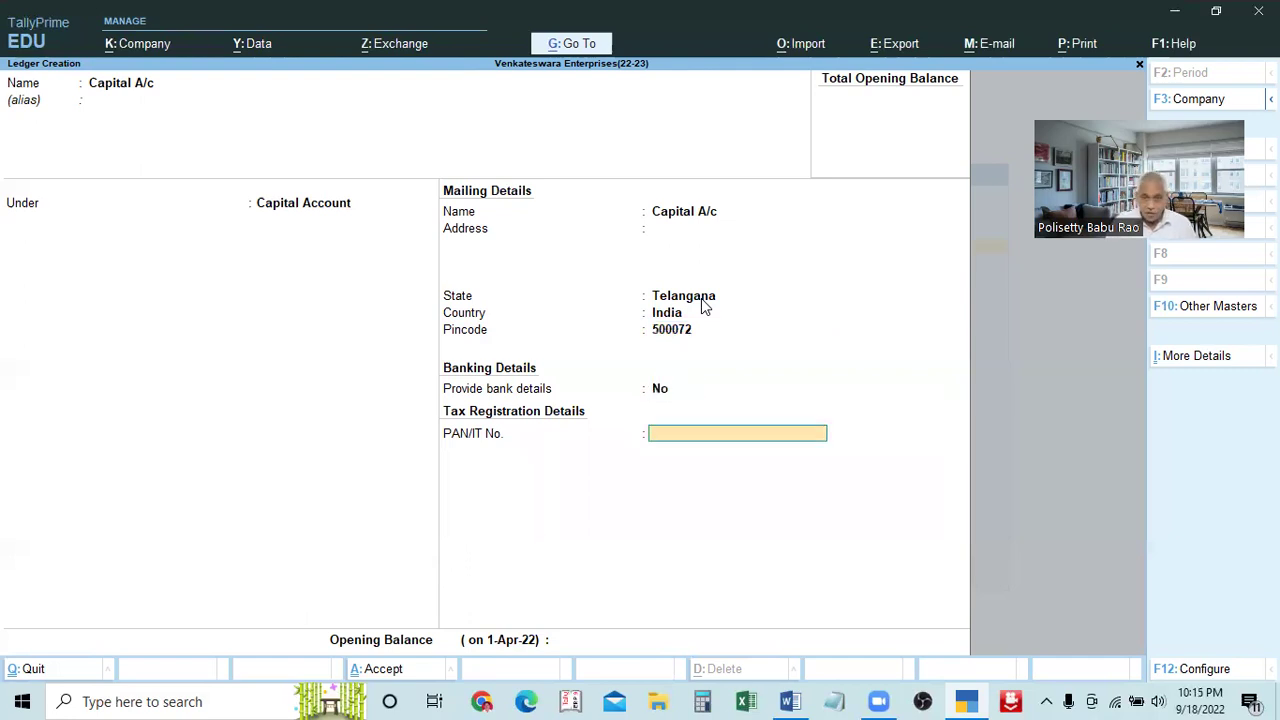
key("Up")
key("Up")
key("Return")
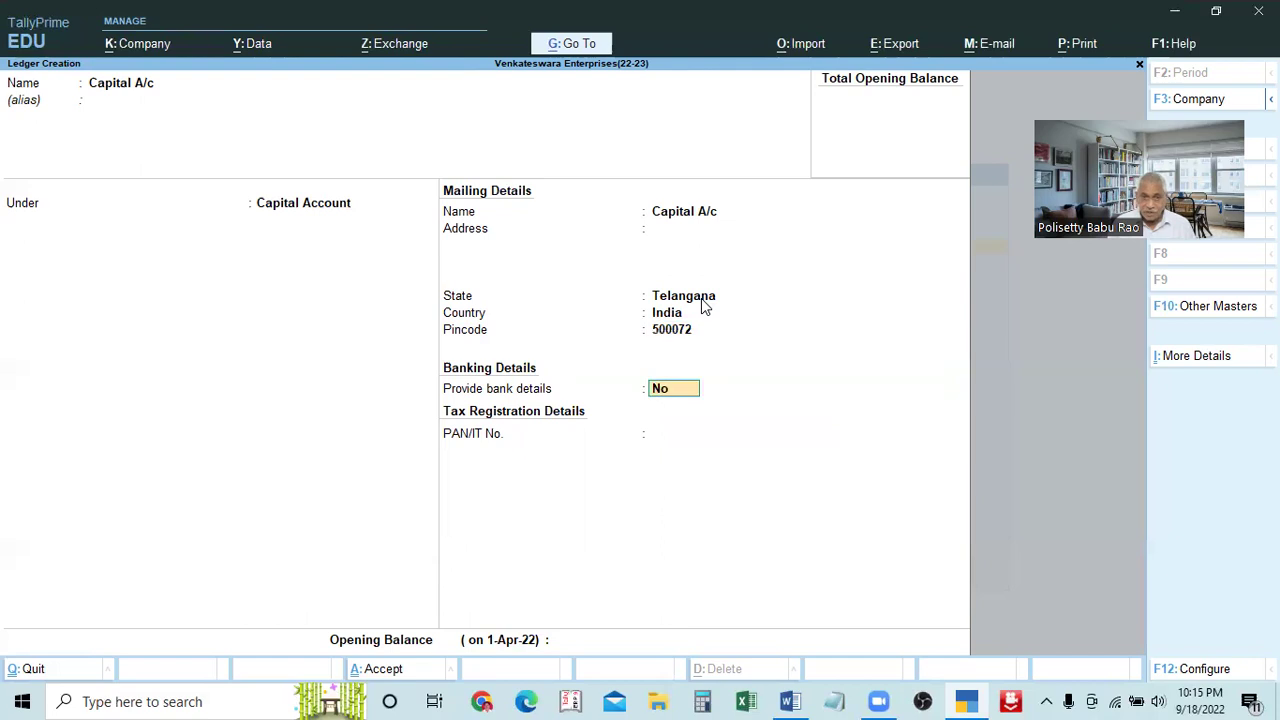
key("Return")
key("Return")
key("Return")
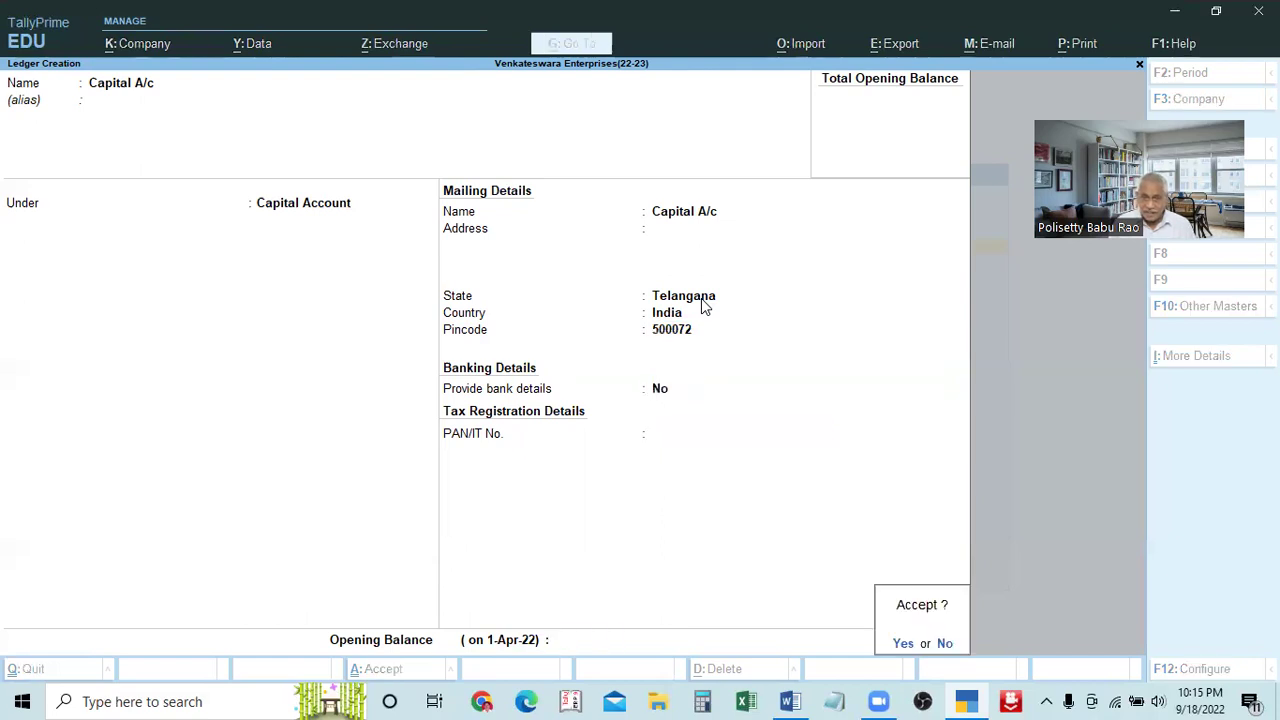
key("Escape")
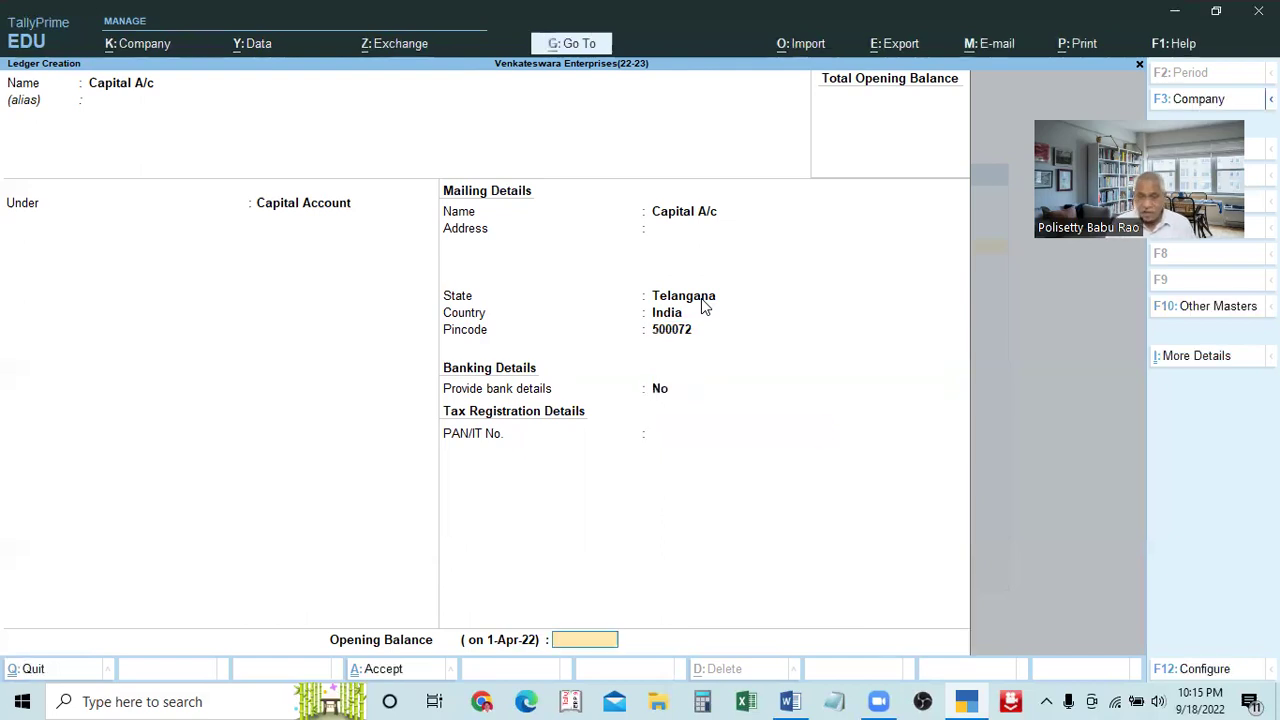
key("Up")
key("Up")
key("ctrl")
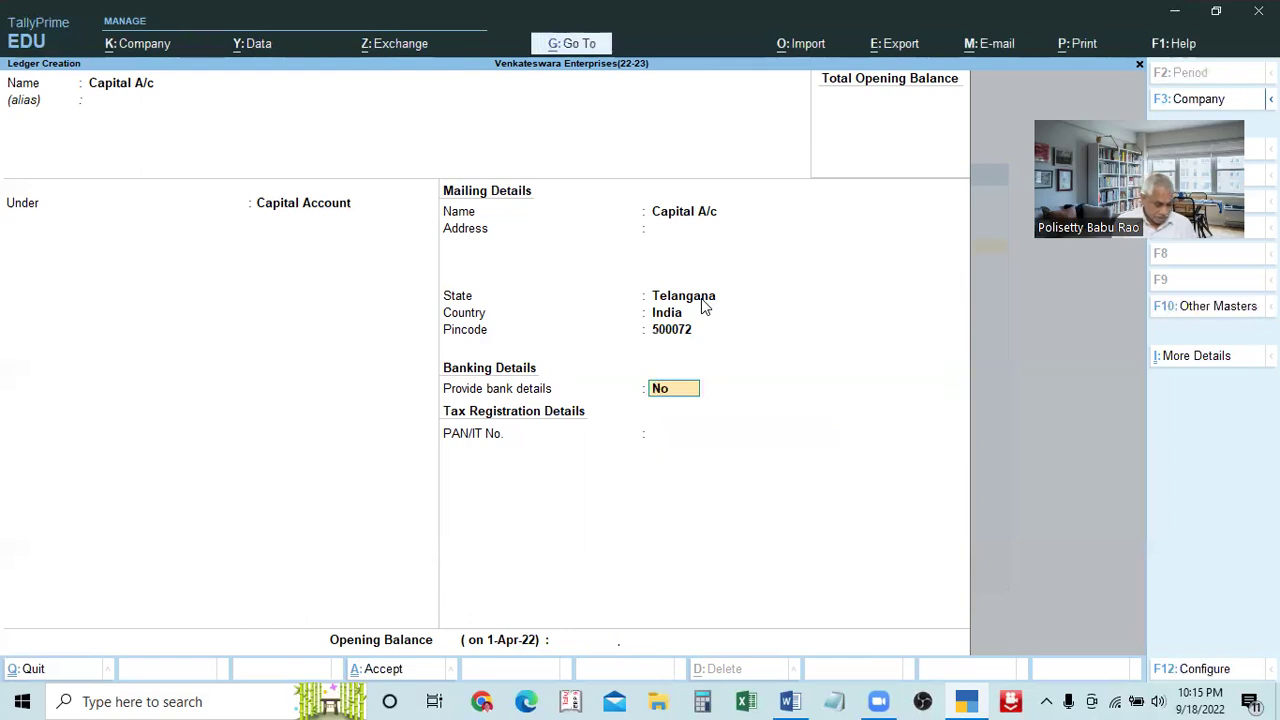
key("ctrl")
left_click(701, 297)
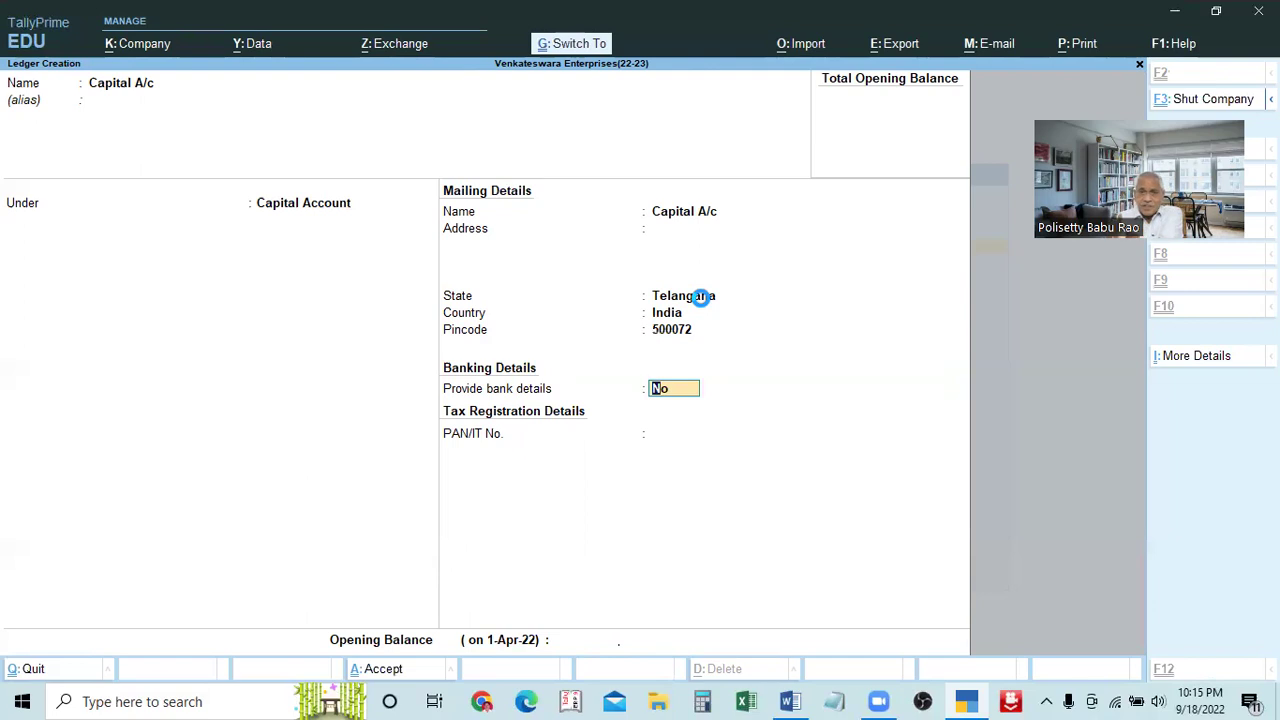
key("ctrl+a")
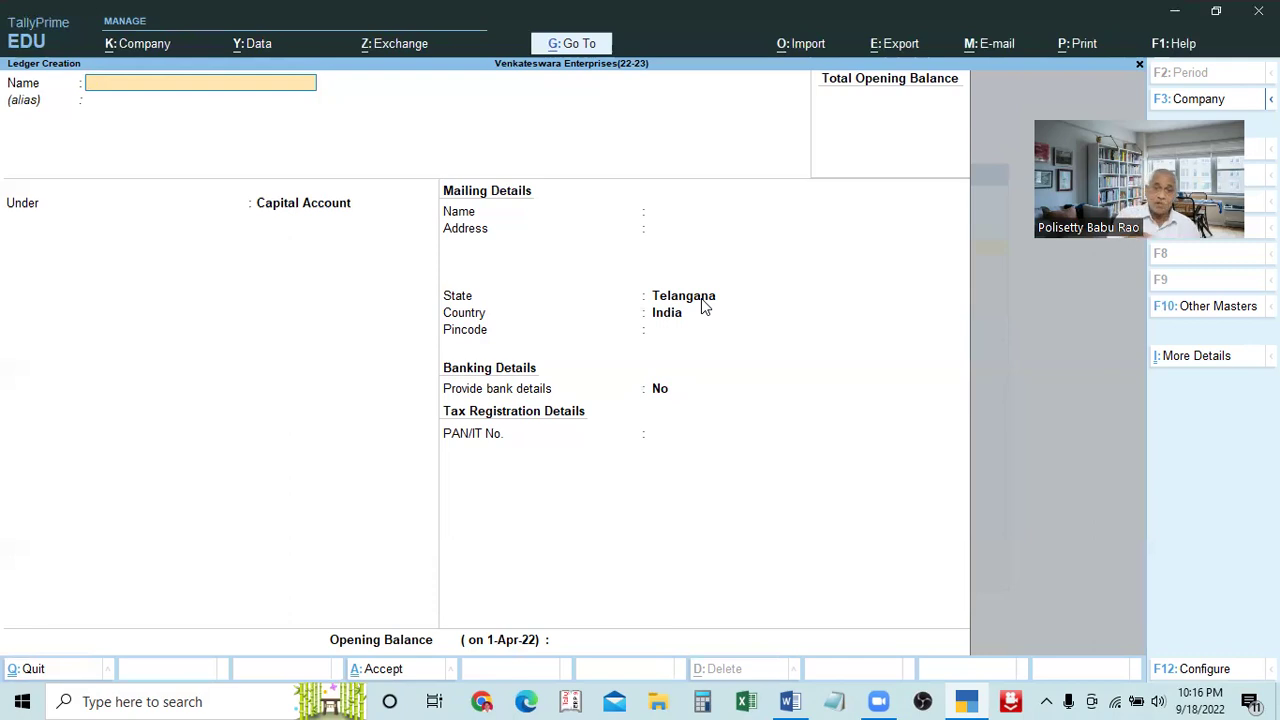
Check the Word notes, enter 'Krishna Traders A/c' as the name, then clear it after the duplicate error
left_click(790, 701)
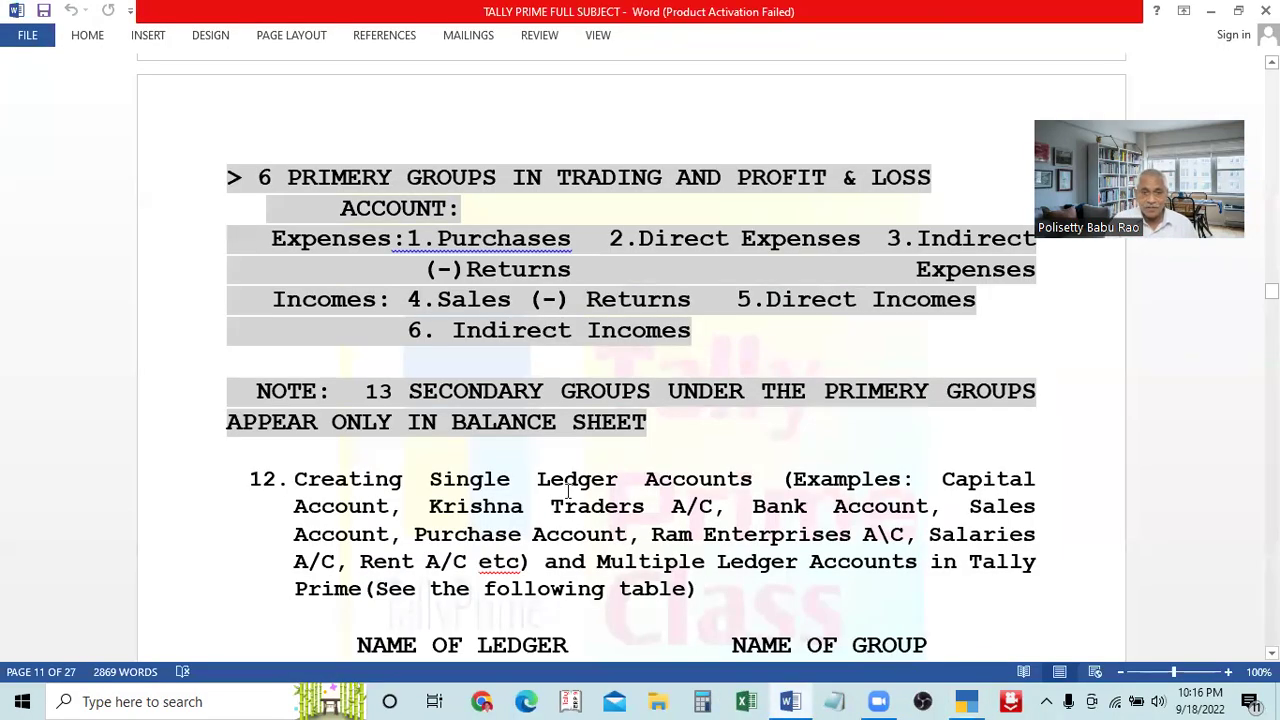
left_click(834, 701)
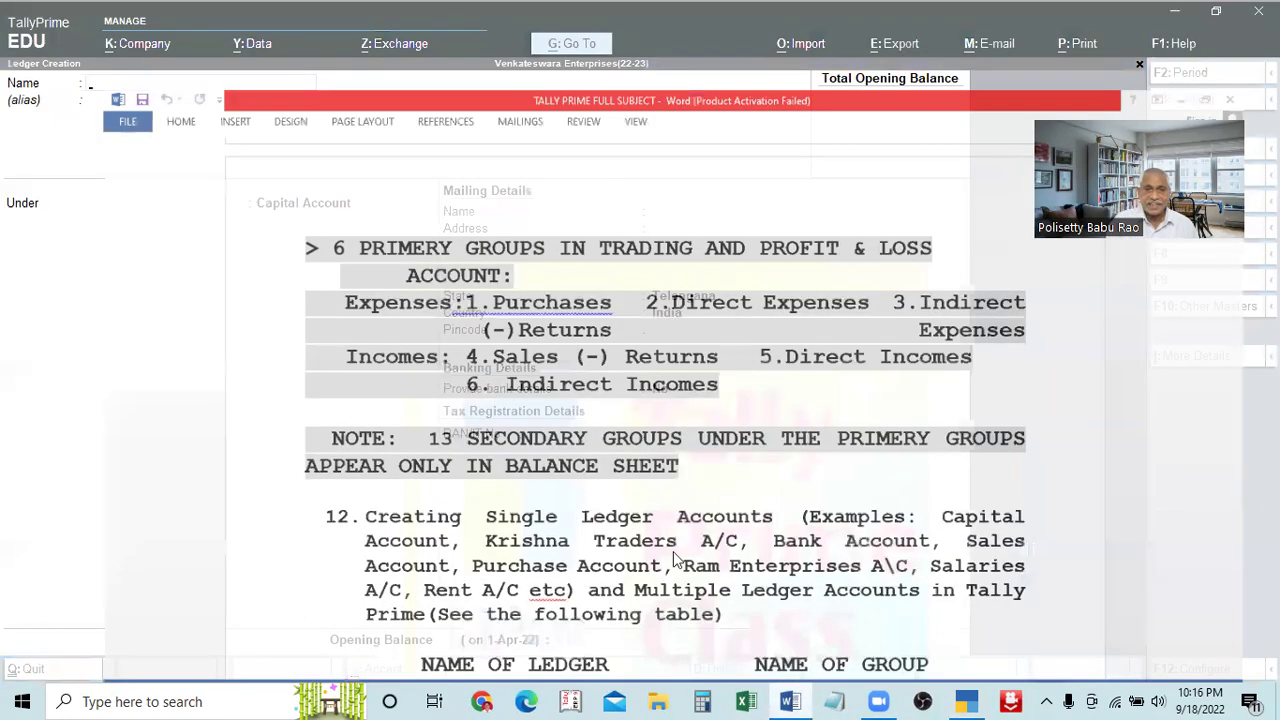
type("Krishna traders a/c")
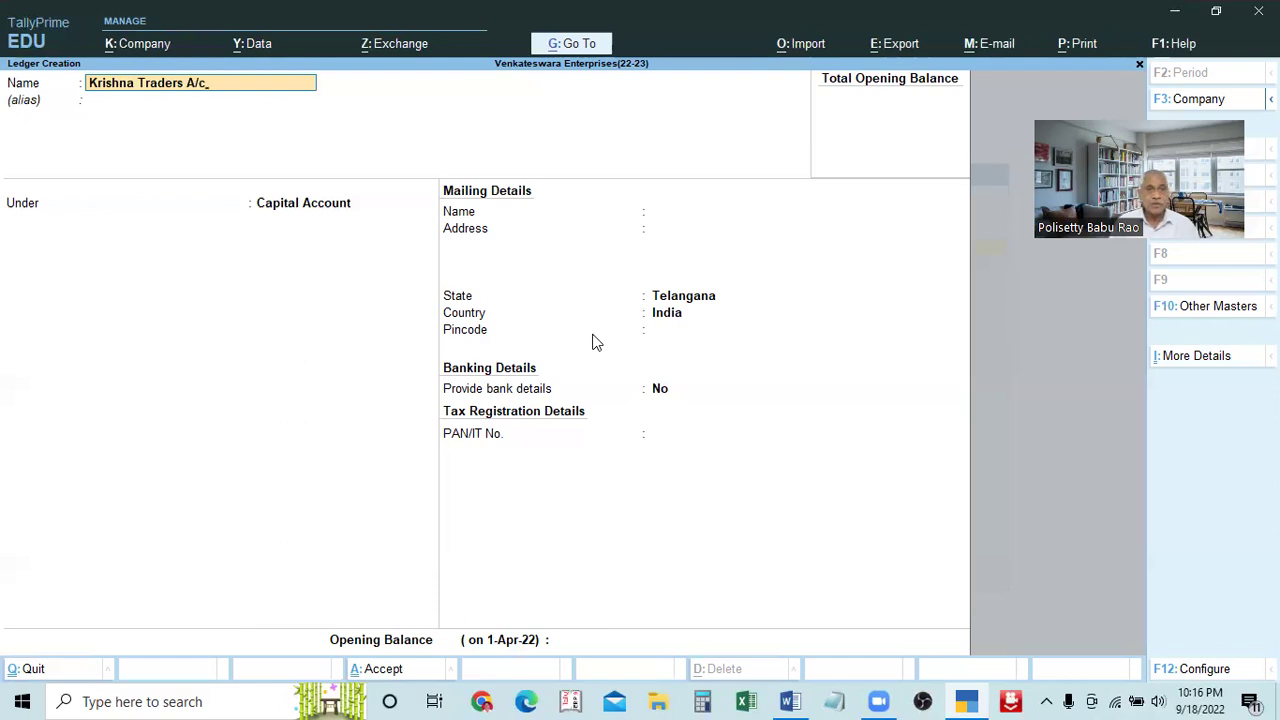
key("Return")
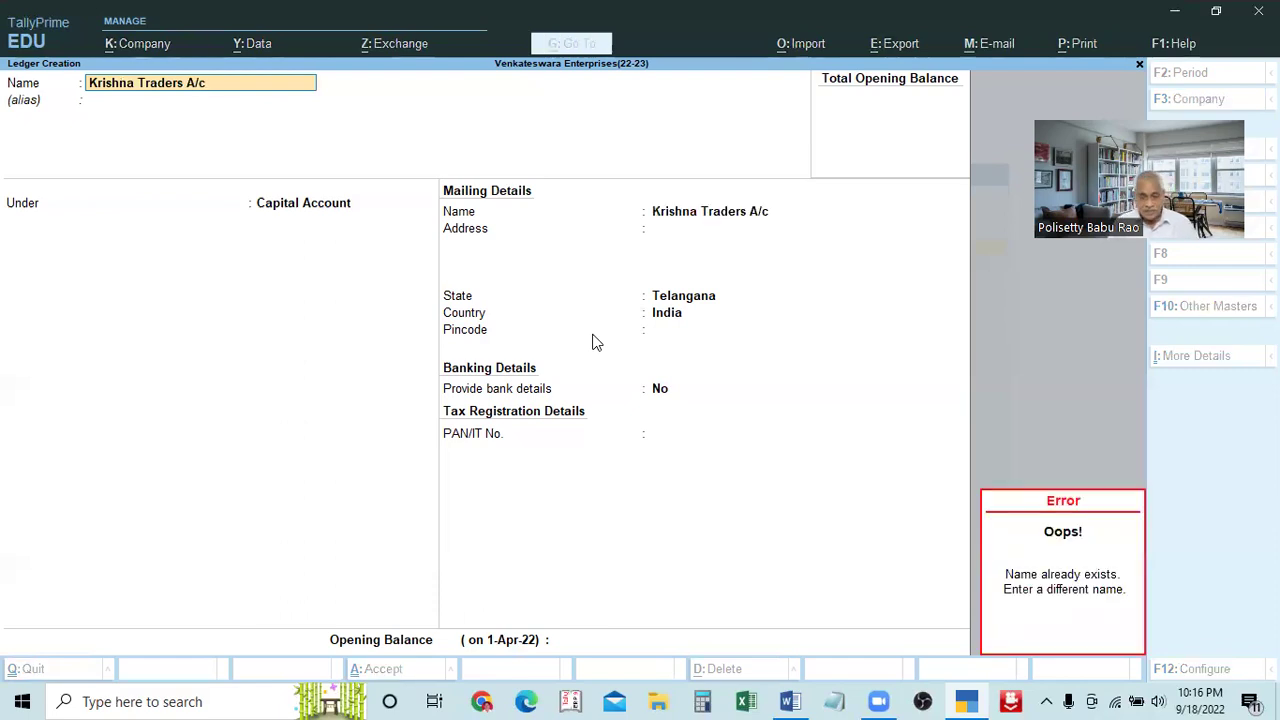
key("BackSpace")
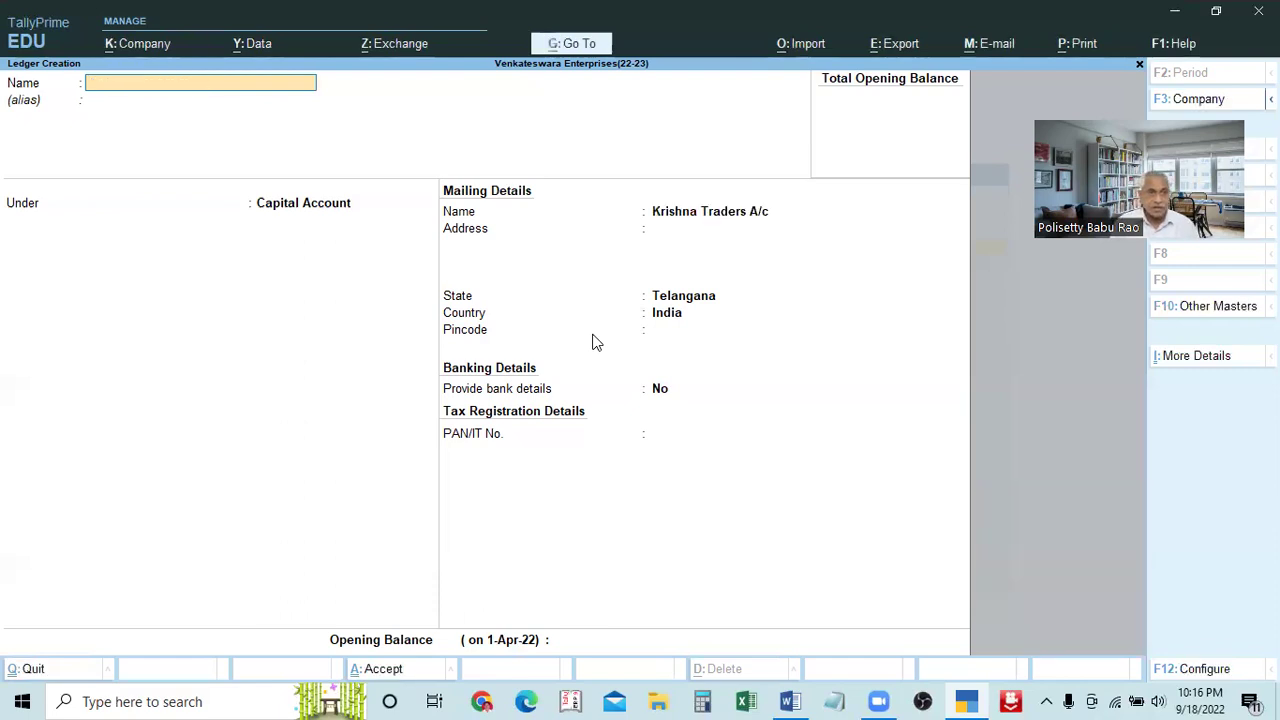
Name the new ledger 'Raghu Traders A/c', skip the alias and reach the Under field
type("Raghu traders a")
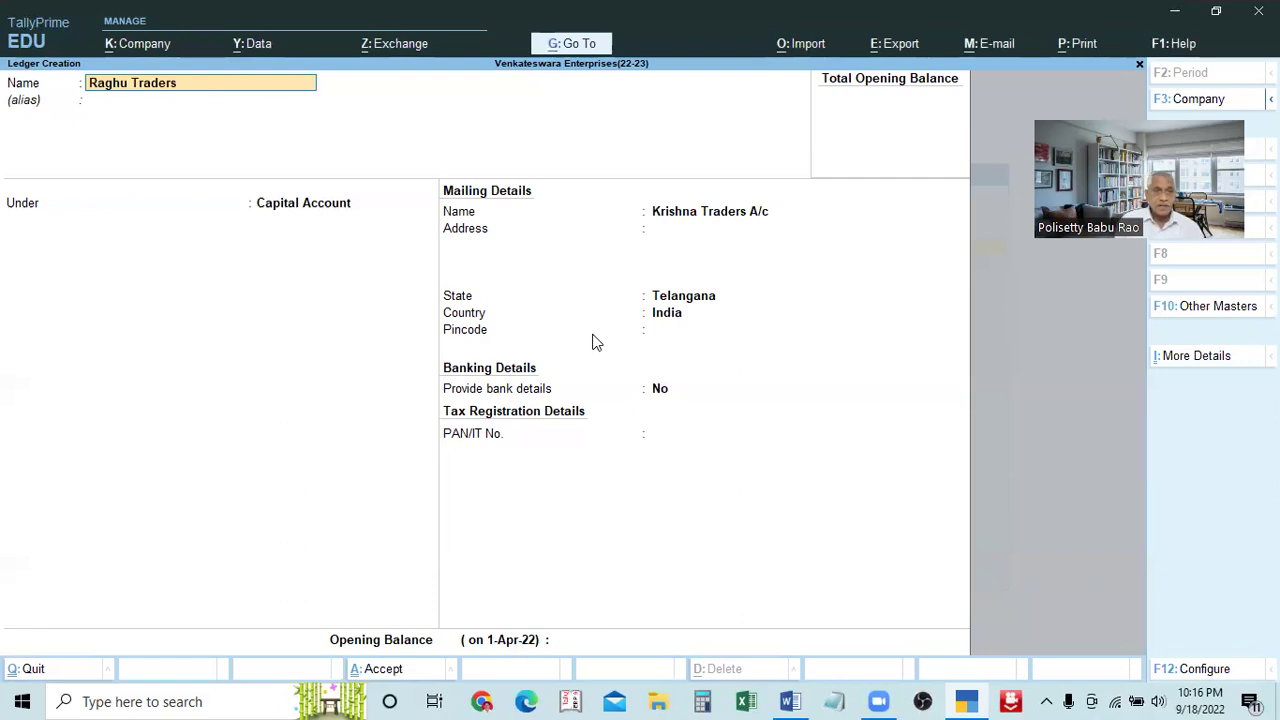
type("/c")
key("Return")
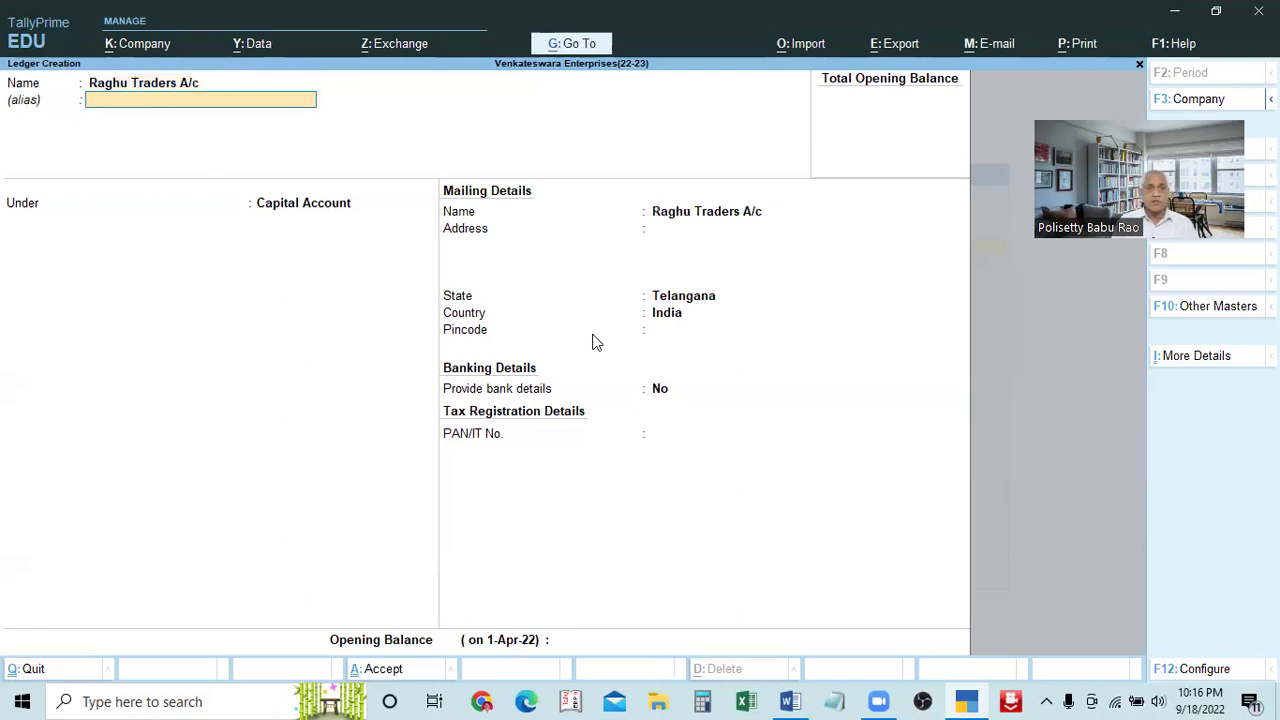
key("Return")
key("BackSpace")
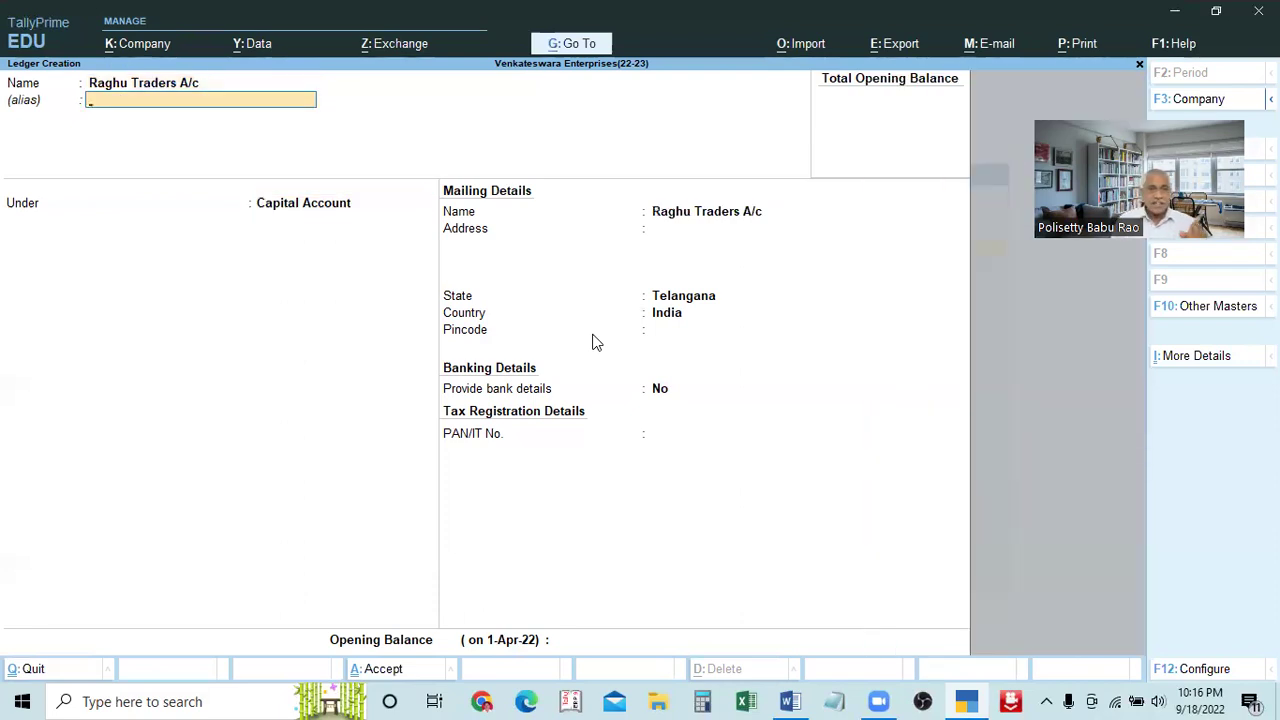
key("Return")
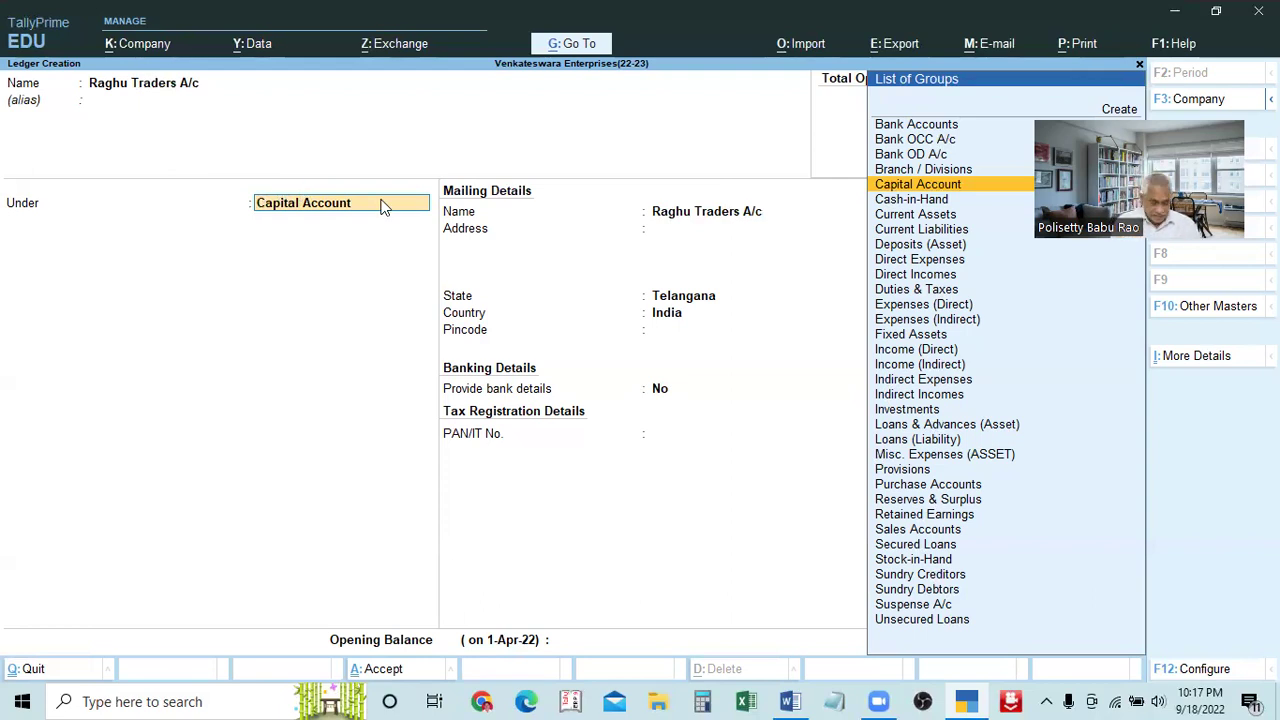
Choose Sundry Creditors as the parent group by typing 'Su' in Under
type("S")
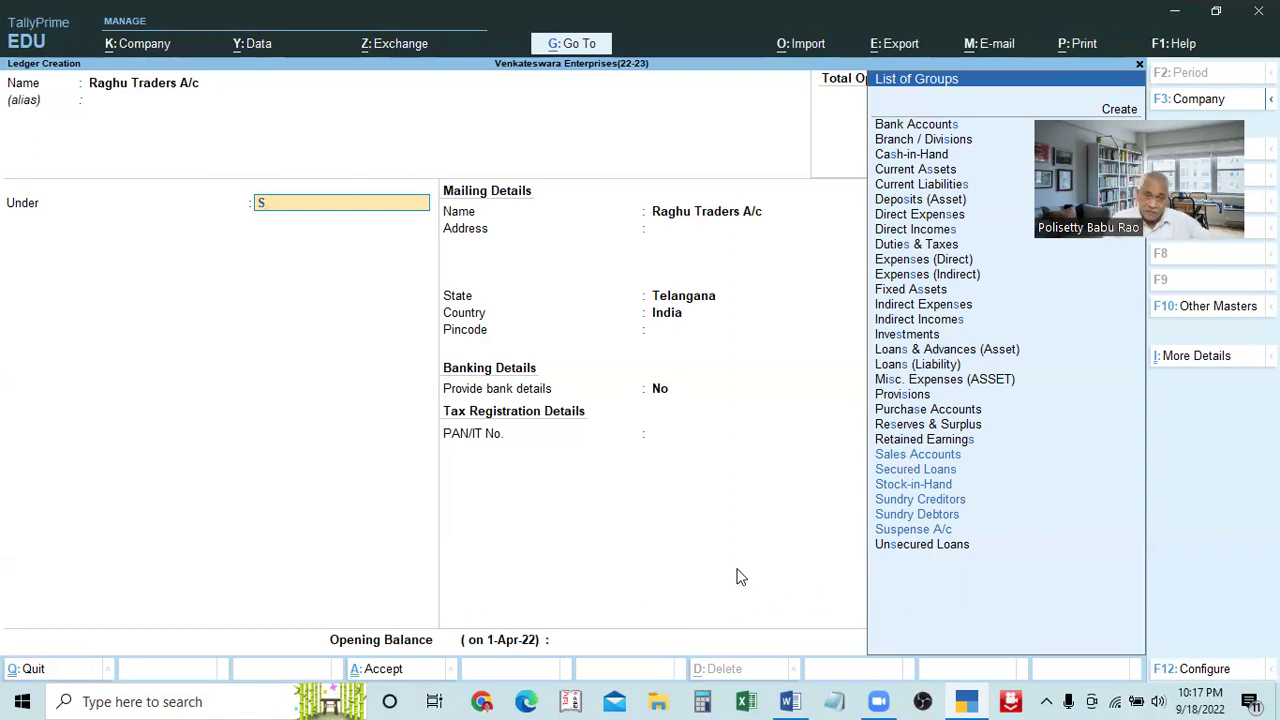
type("u")
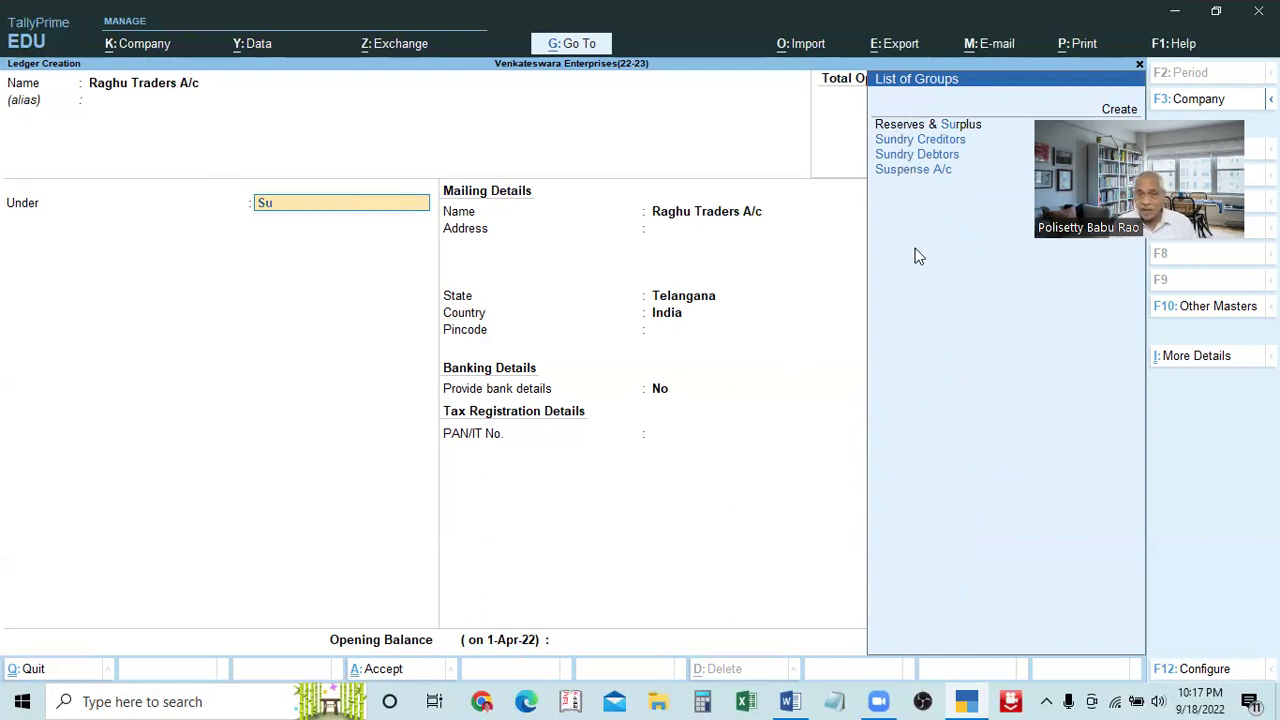
key("Down")
key("Down")
key("Down")
key("Up")
key("Up")
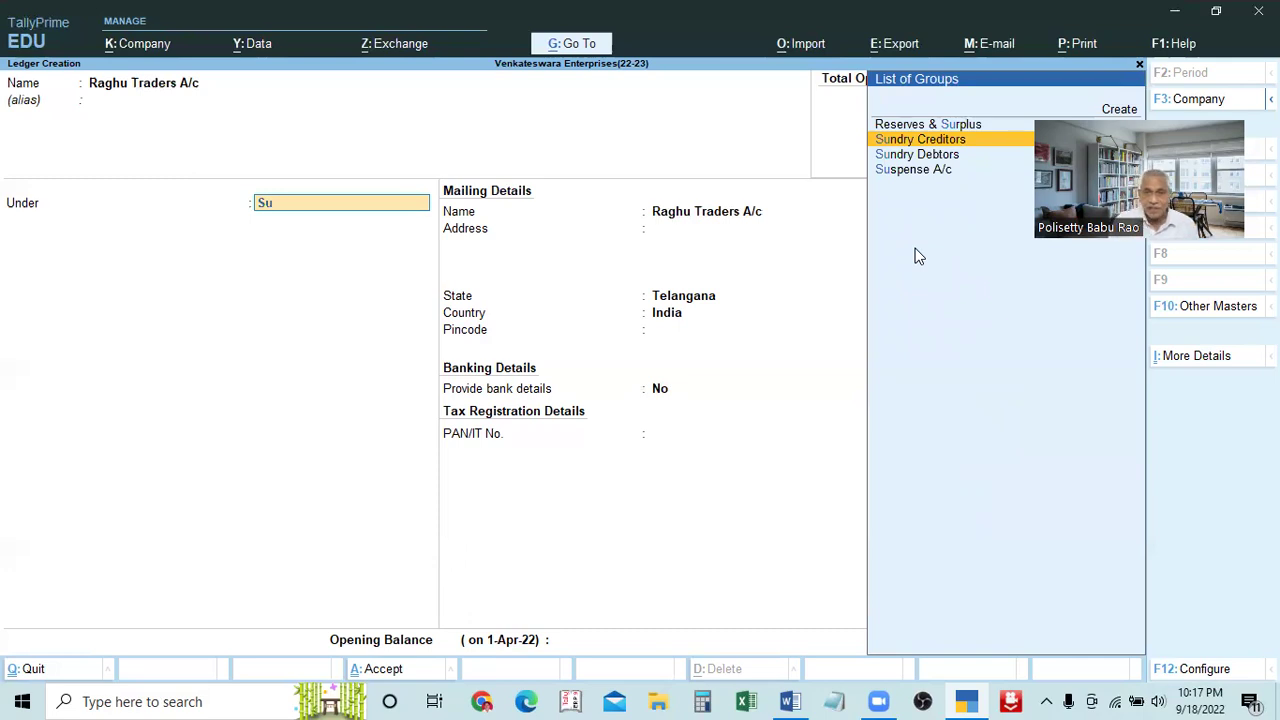
key("Return")
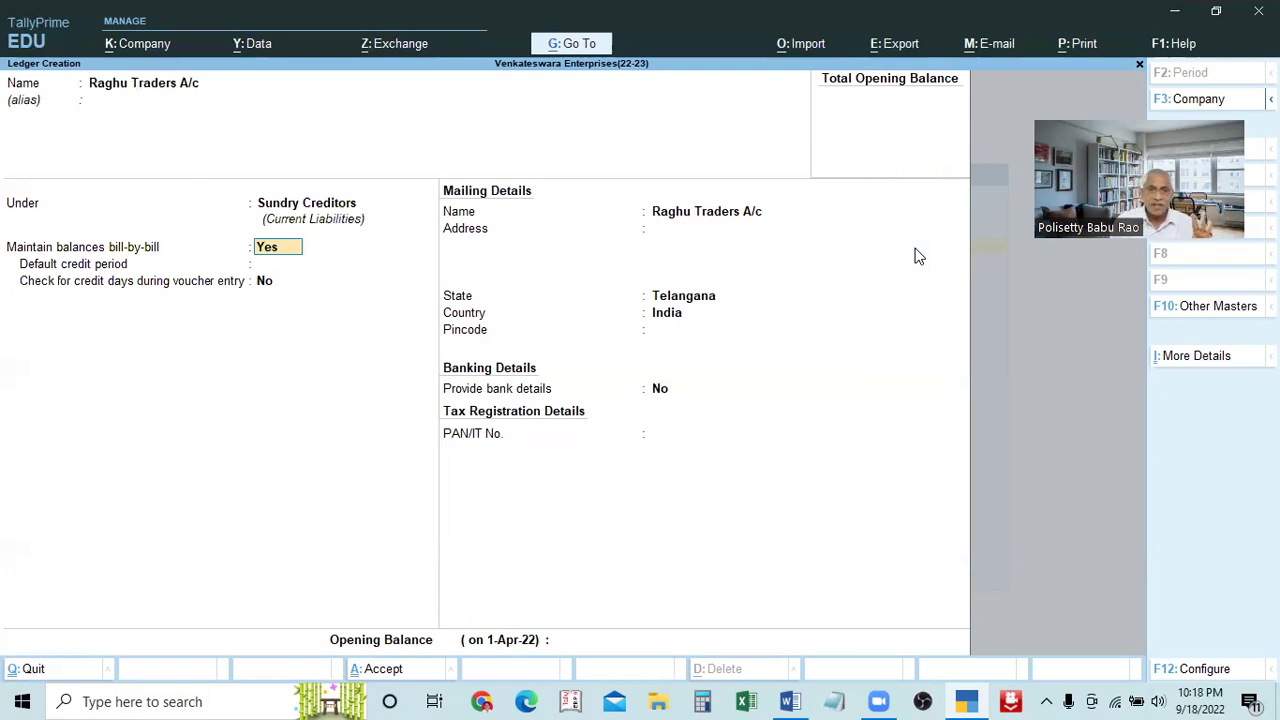
Keep bill-by-bill Yes and enter the address 'Ameerpet' plus a Hyderabad second line
key("Return")
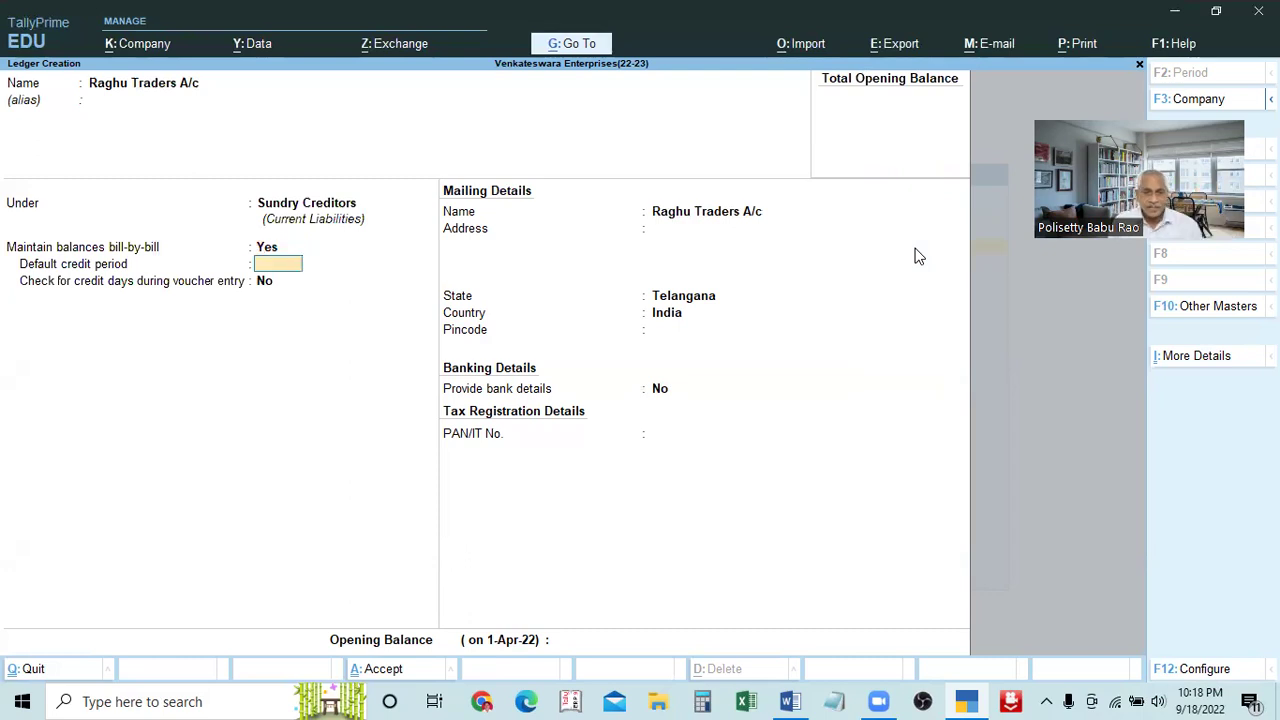
key("Return")
key("Return")
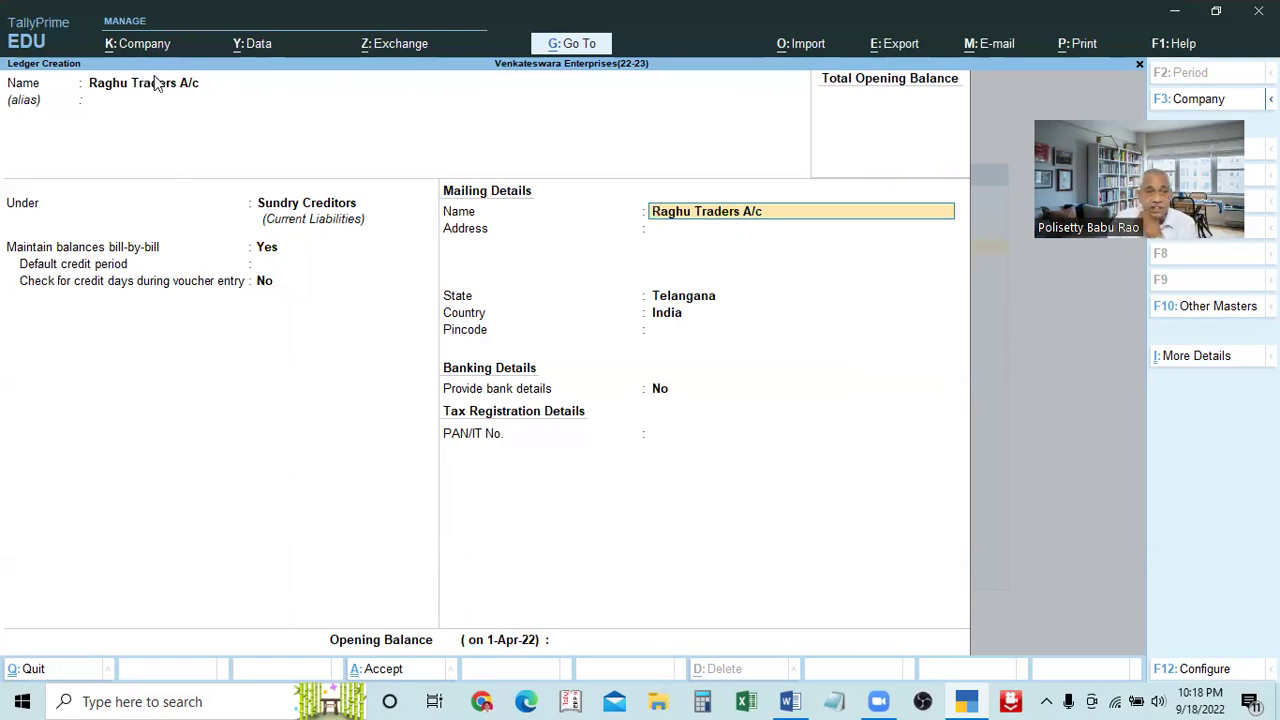
key("Return")
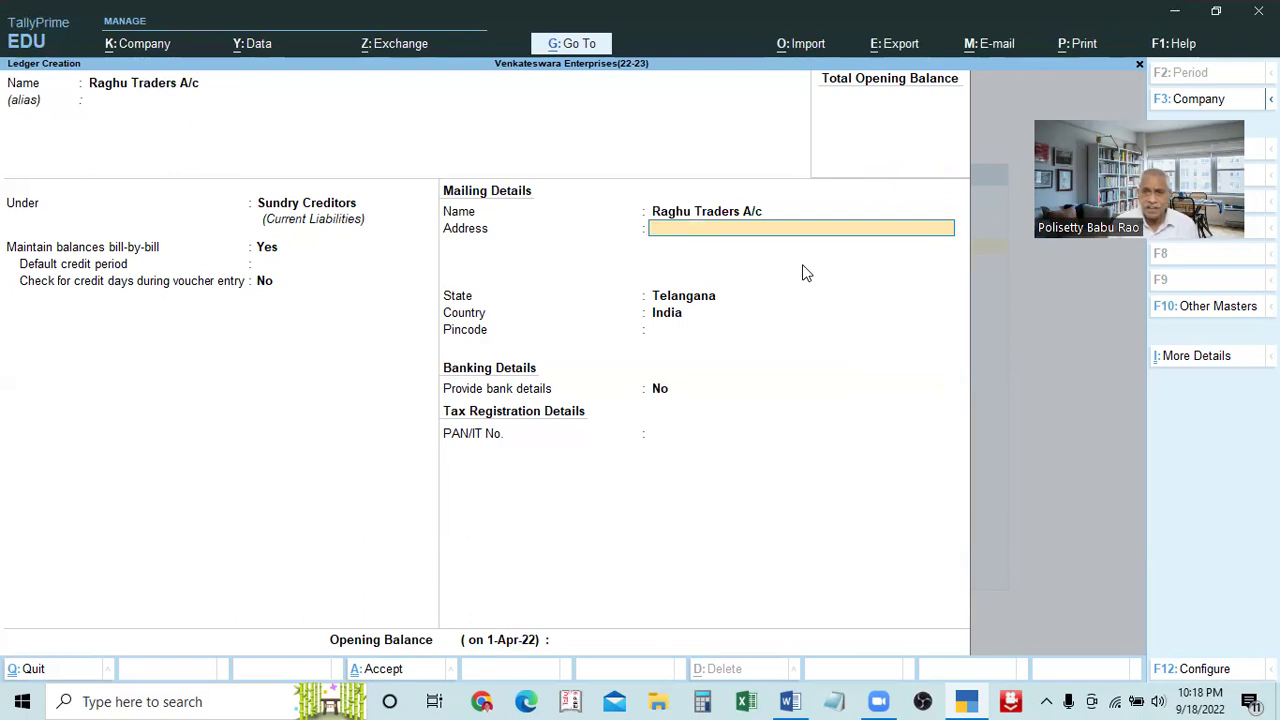
type("Ameerpet")
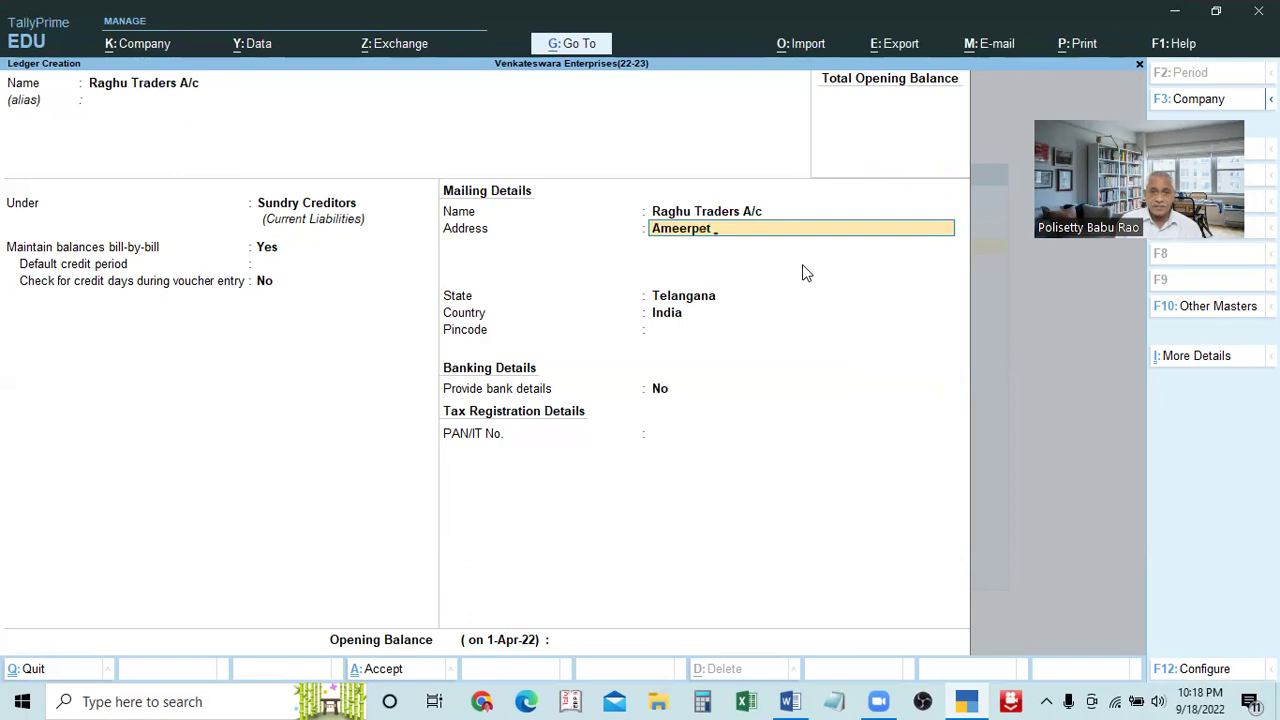
key("Return")
type("Hyderaba")
type("d")
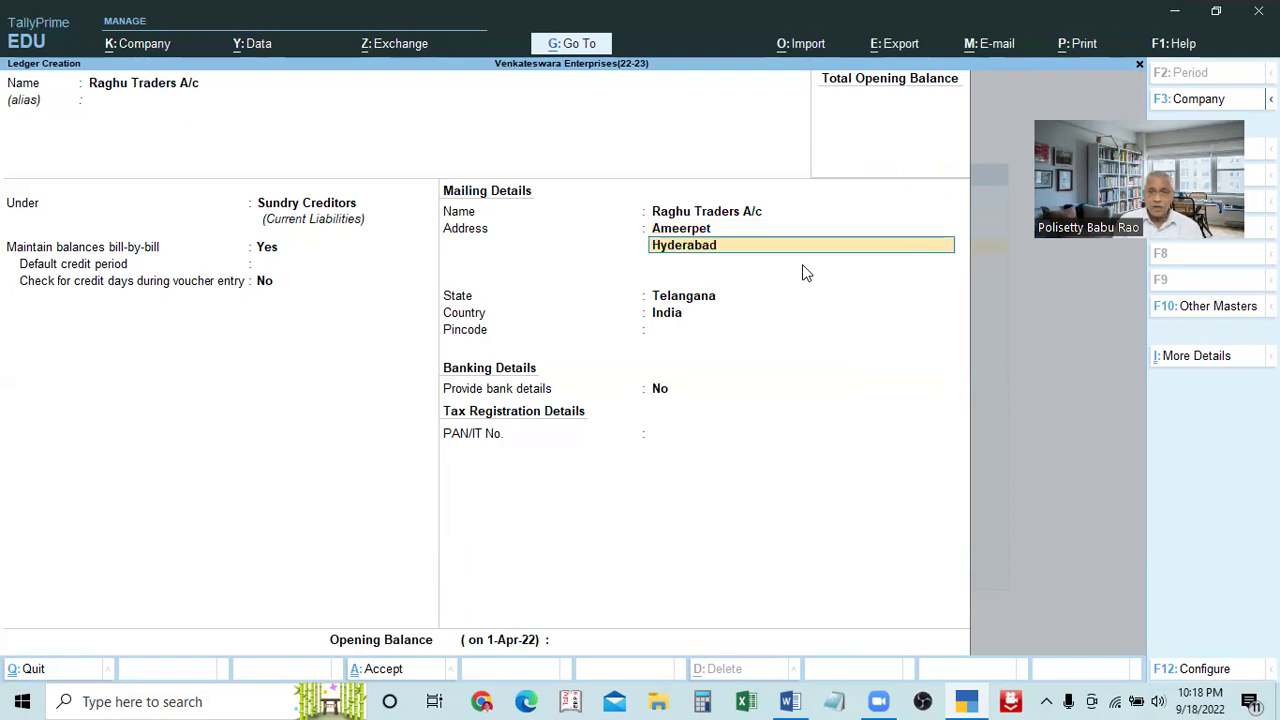
key("Return")
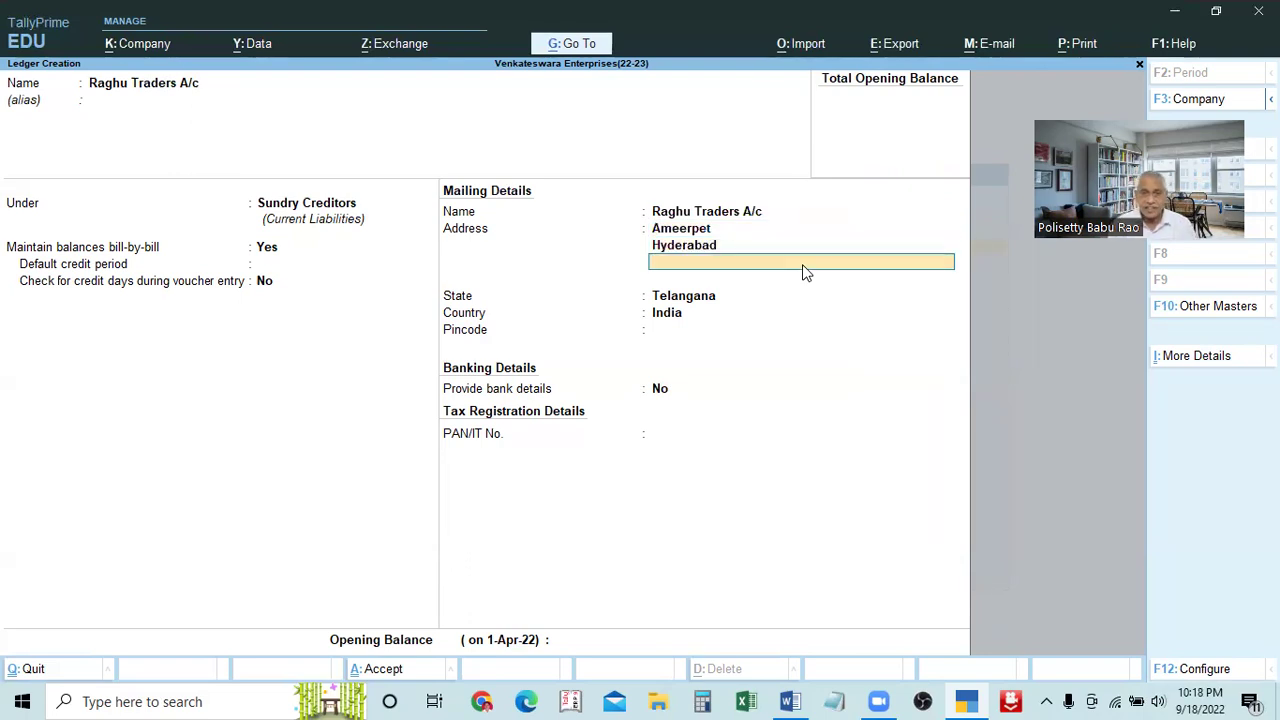
key("Return")
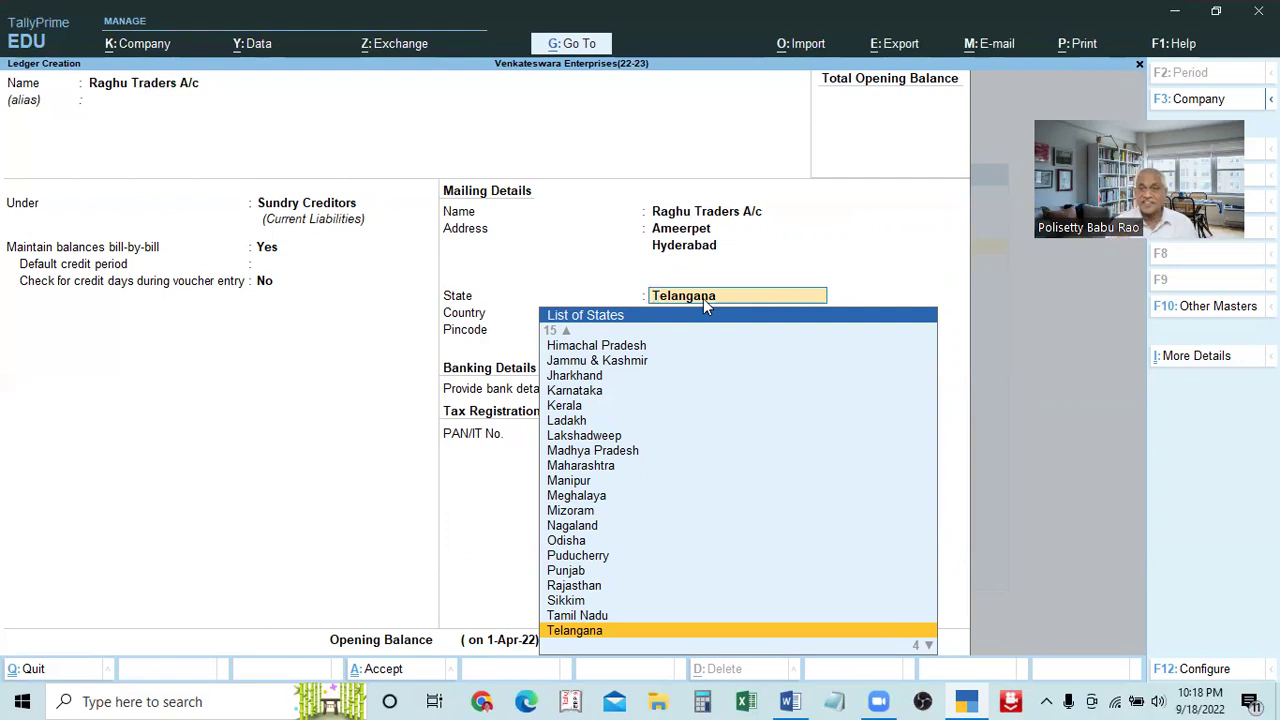
Set the state to Telangana from the List of States, replacing a brief Not Applicable choice
key("BackSpace")
type("Not")
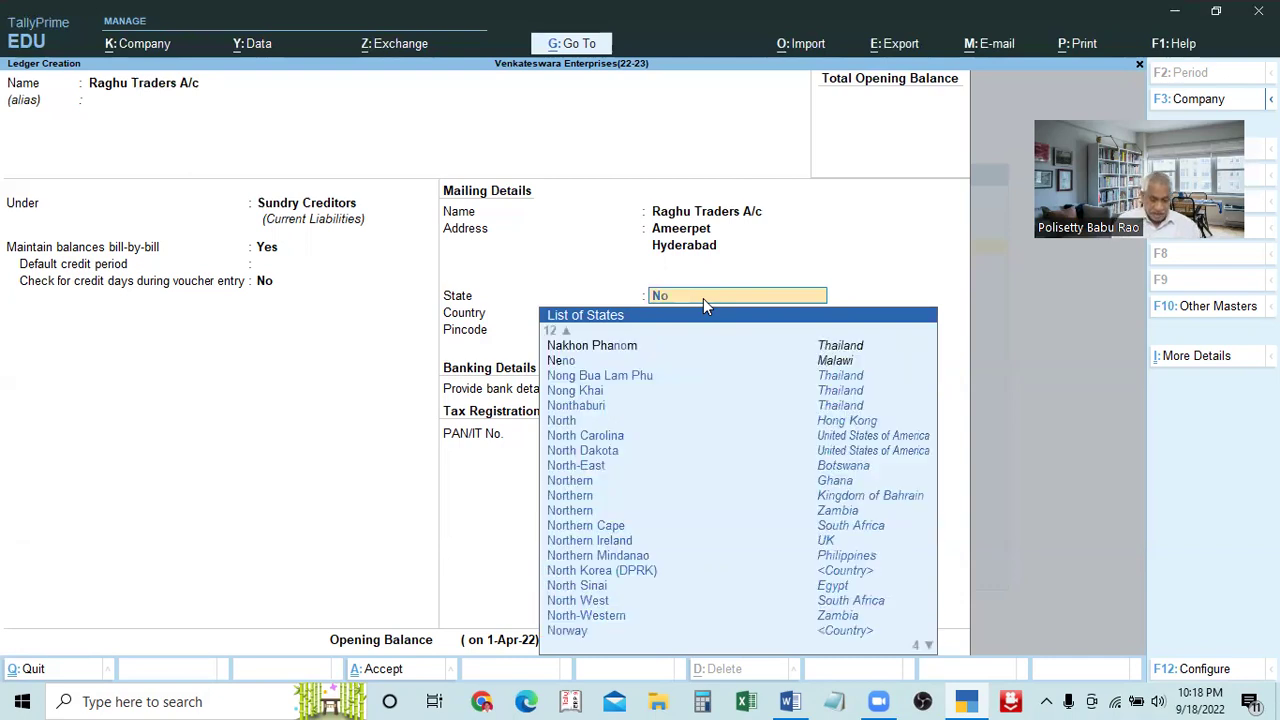
key("Return")
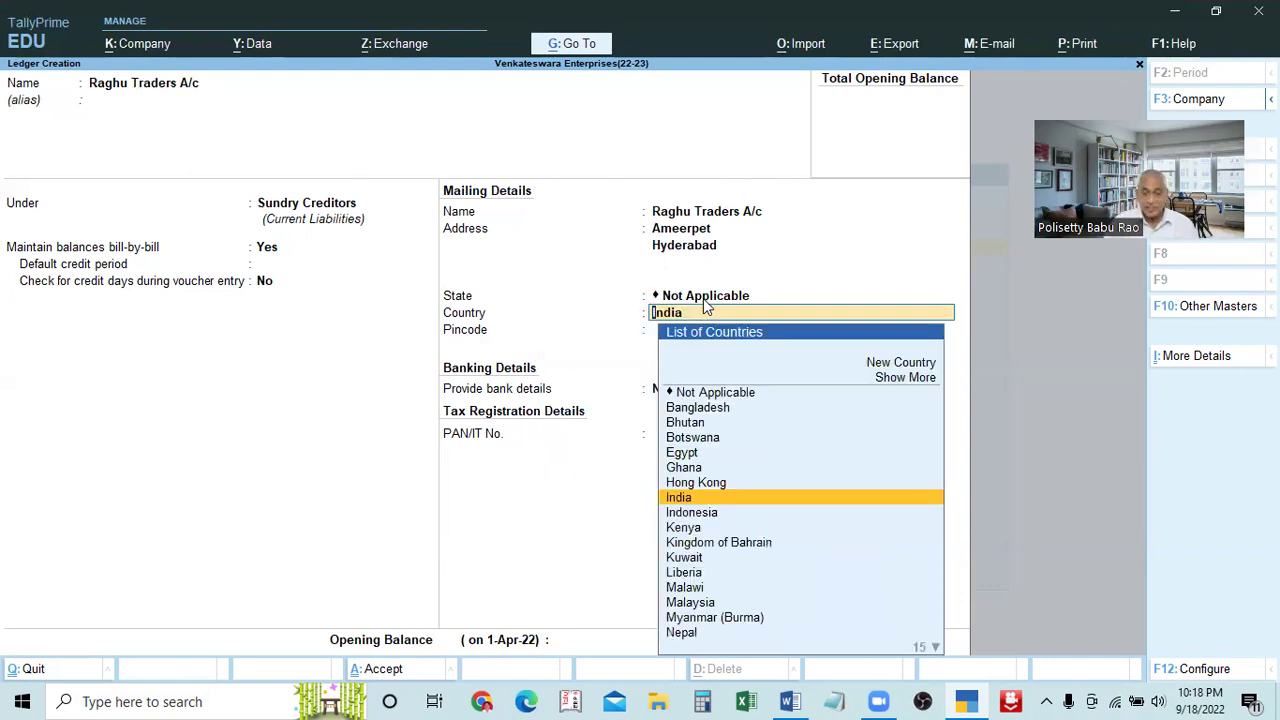
key("BackSpace")
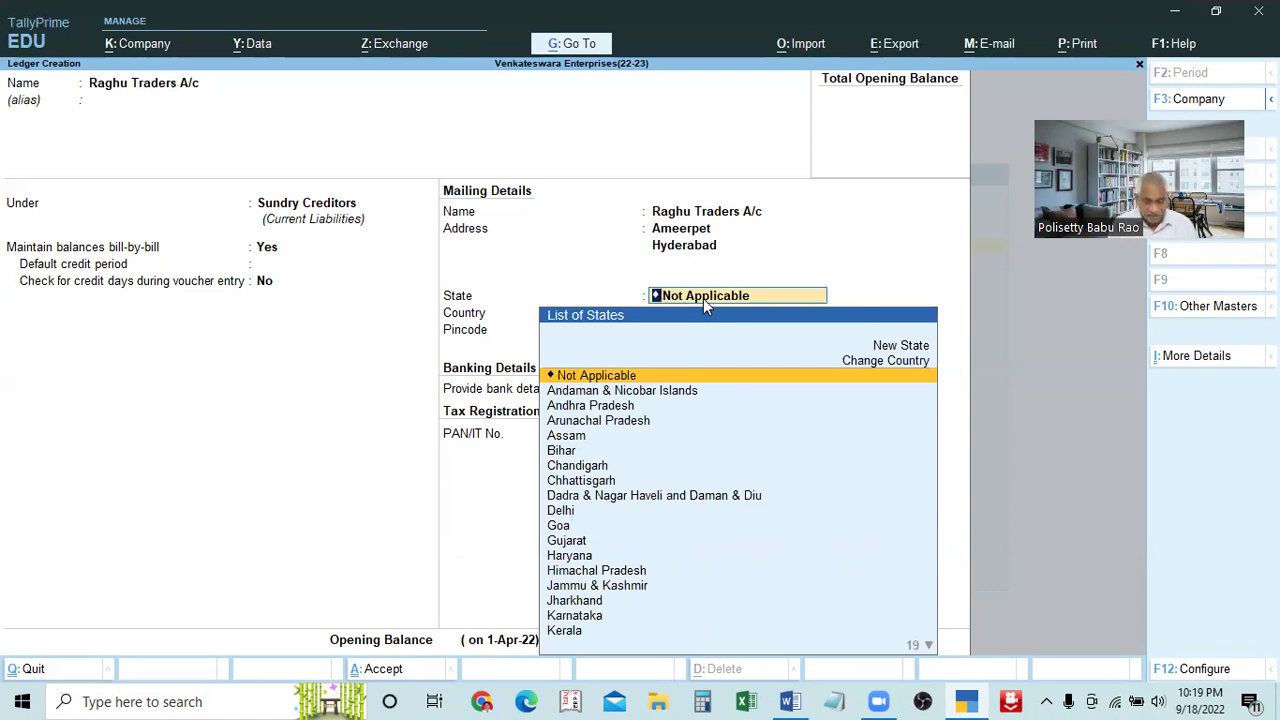
type("T")
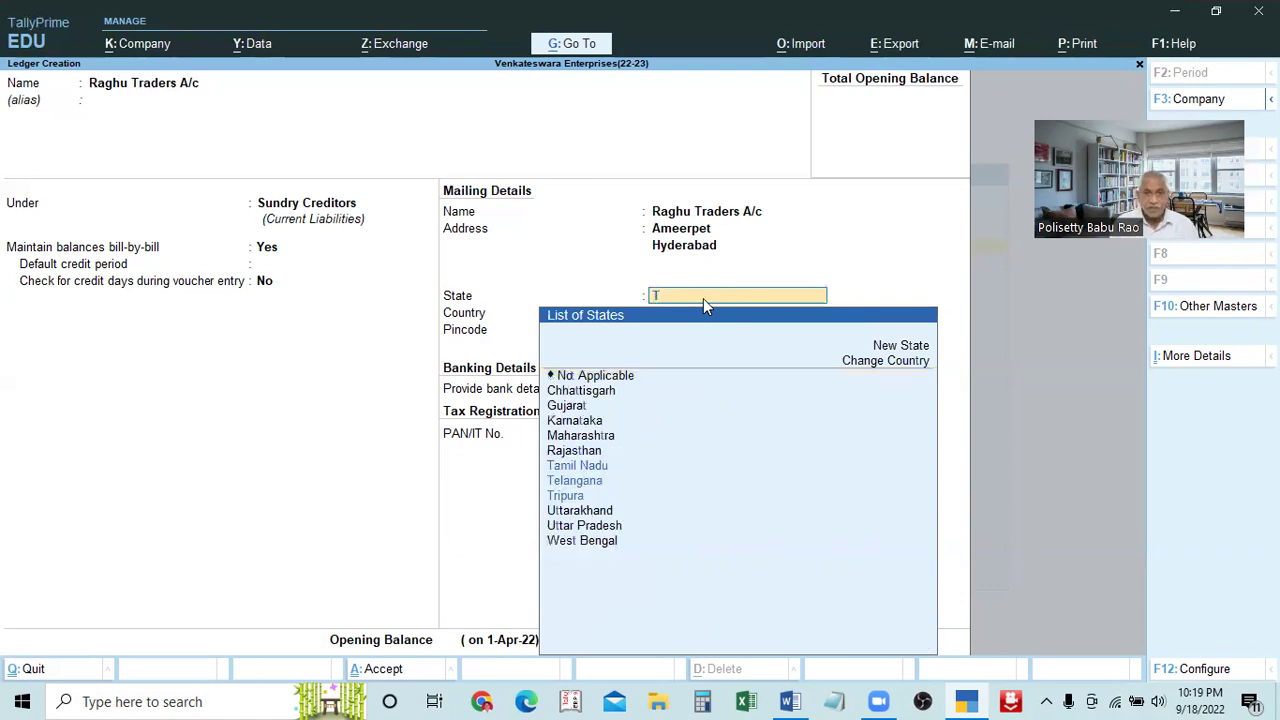
key("Down")
key("Down")
key("Up")
key("Down")
key("Up")
key("Up")
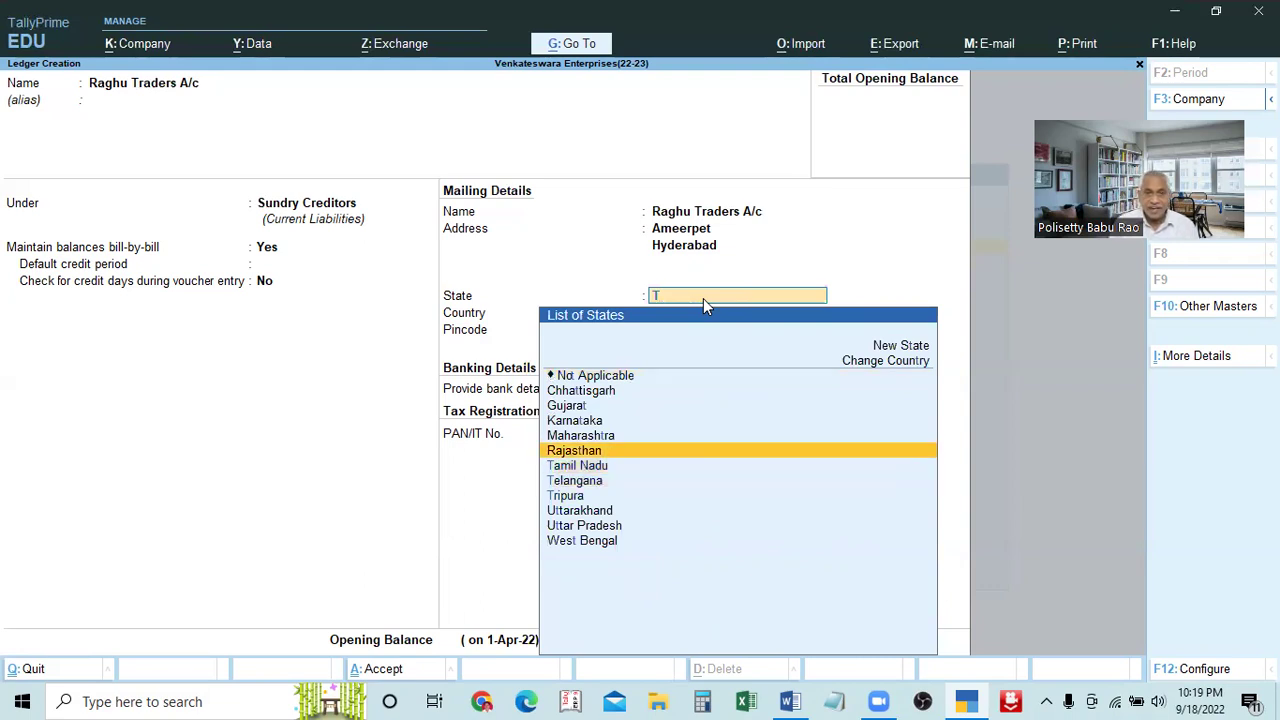
type("e")
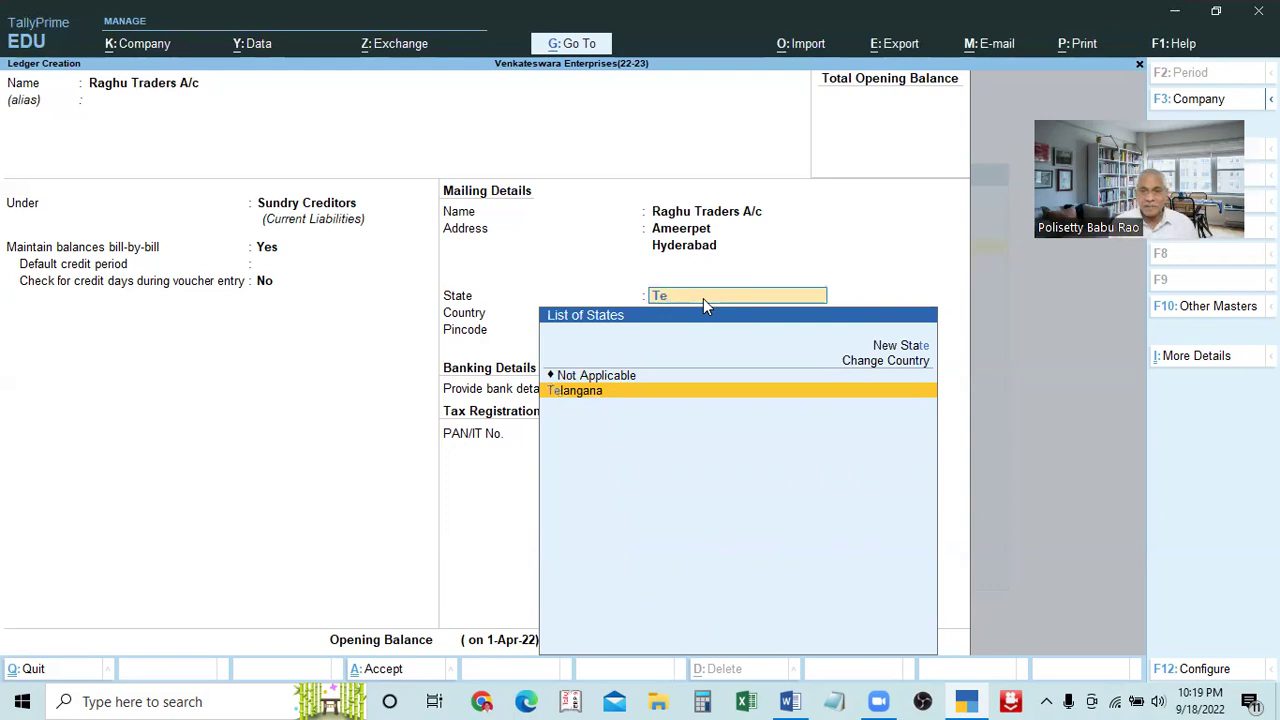
key("Return")
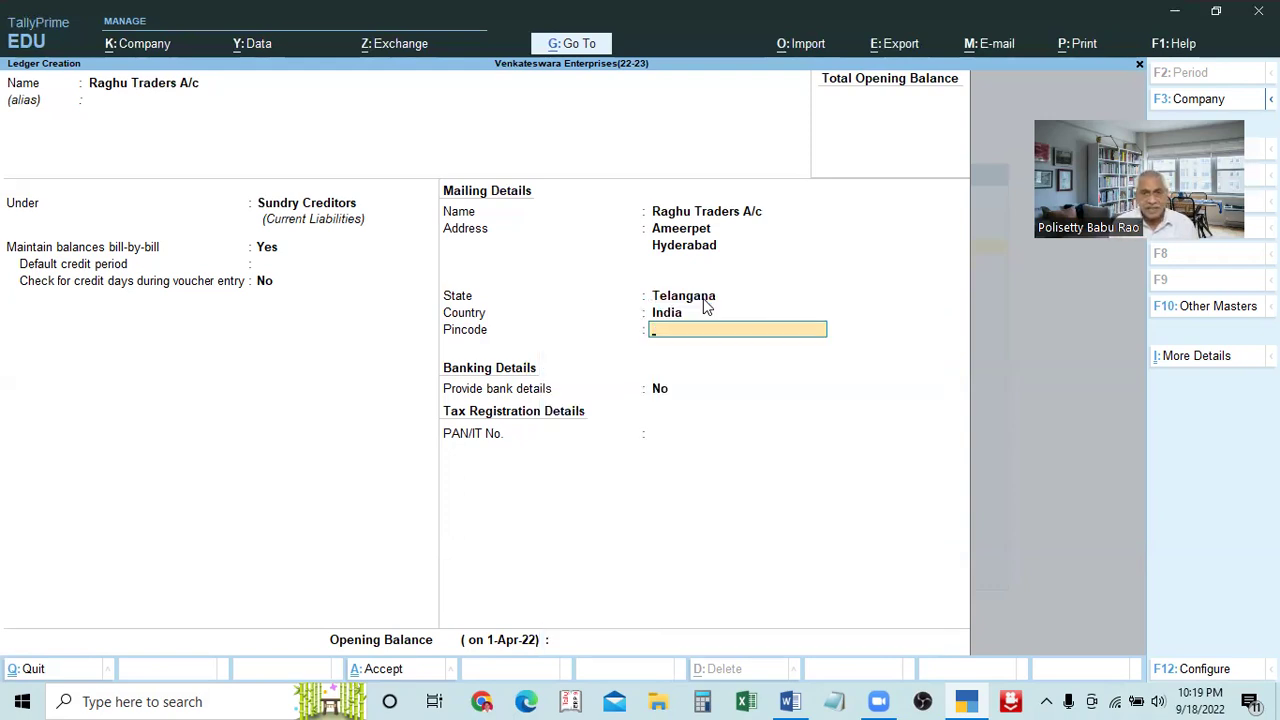
Enter pincode 500072 for the Raghu Traders A/c ledger
type("500072")
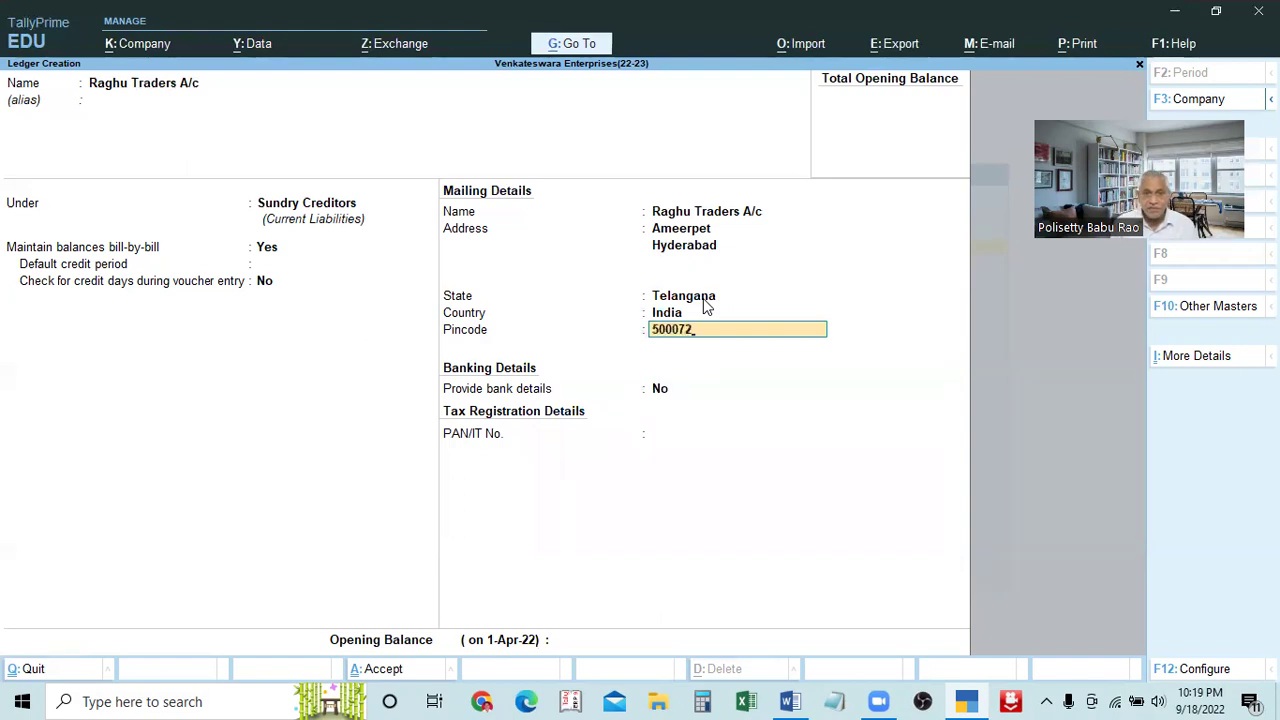
key("Return")
key("BackSpace")
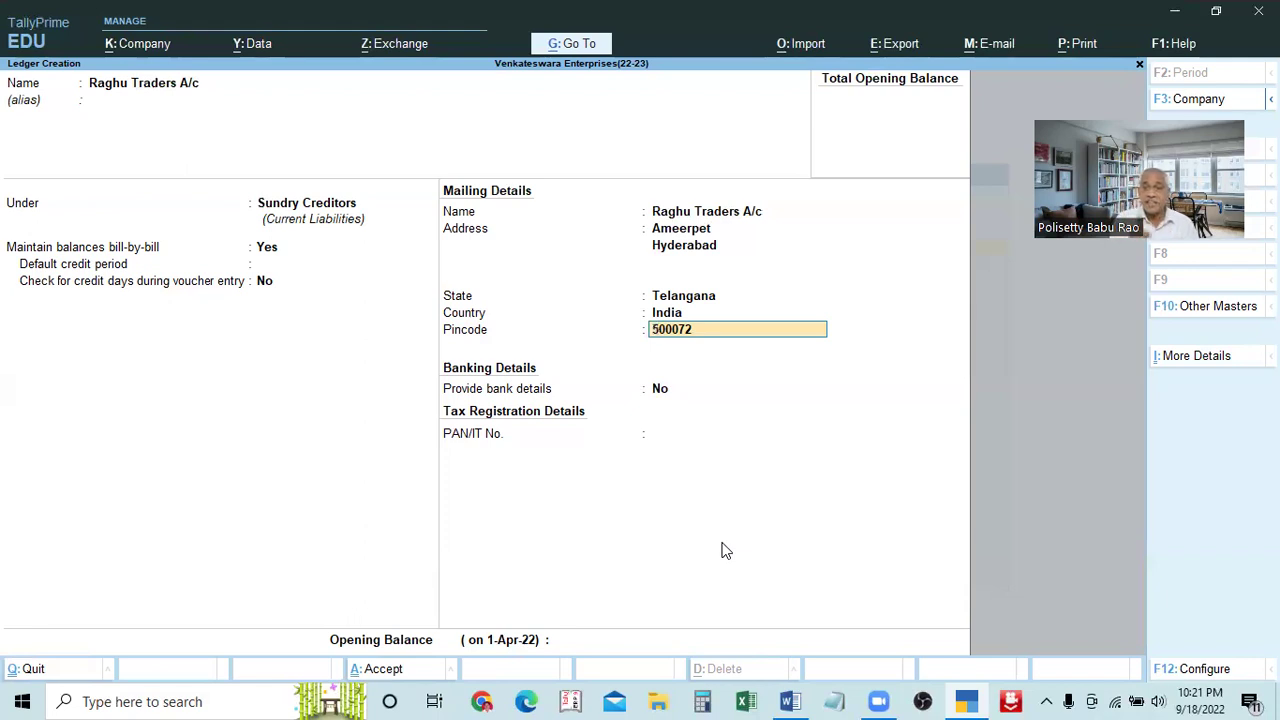
Save the Raghu Traders A/c ledger, check the Word ledger list, then return to TallyPrime
key("ctrl")
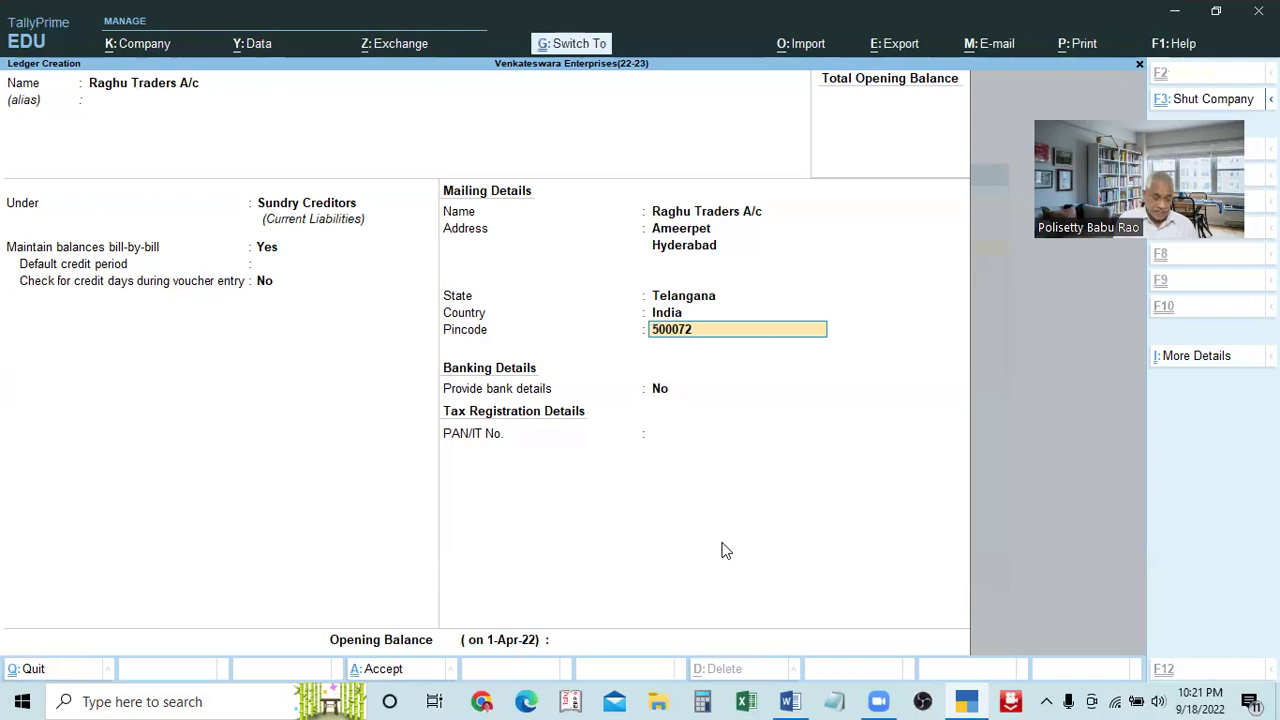
key("ctrl+a")
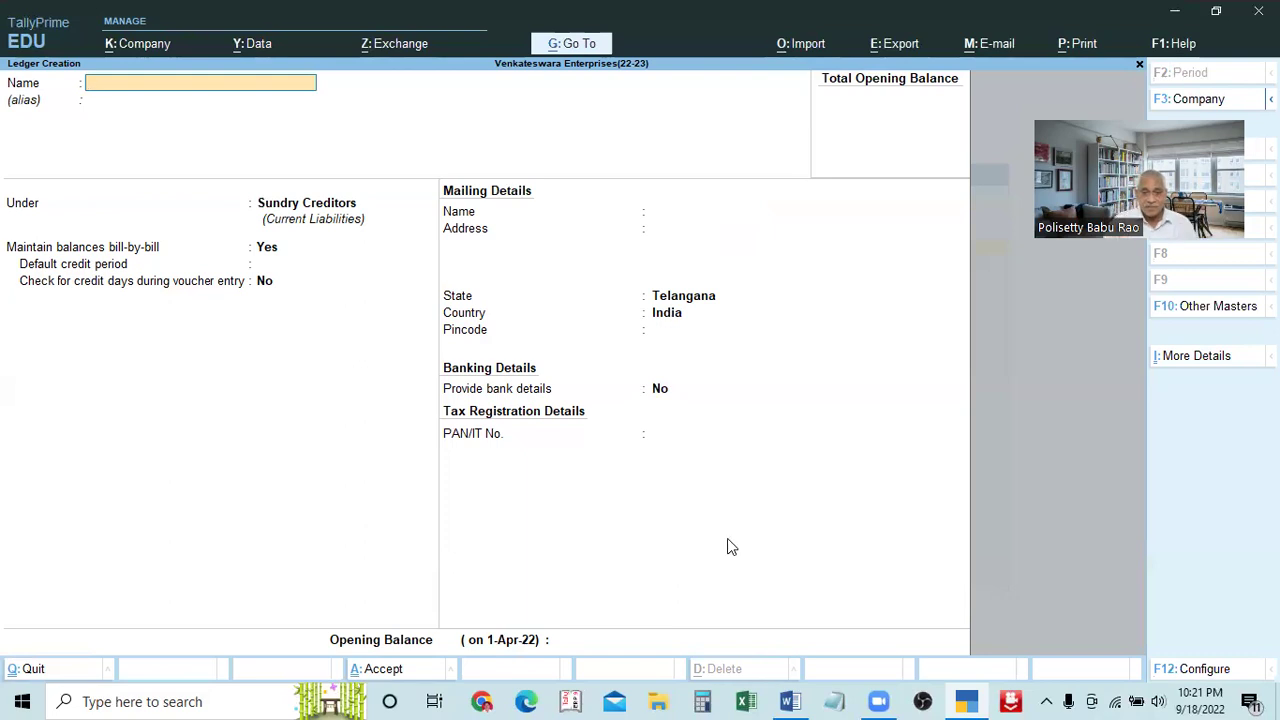
left_click(790, 701)
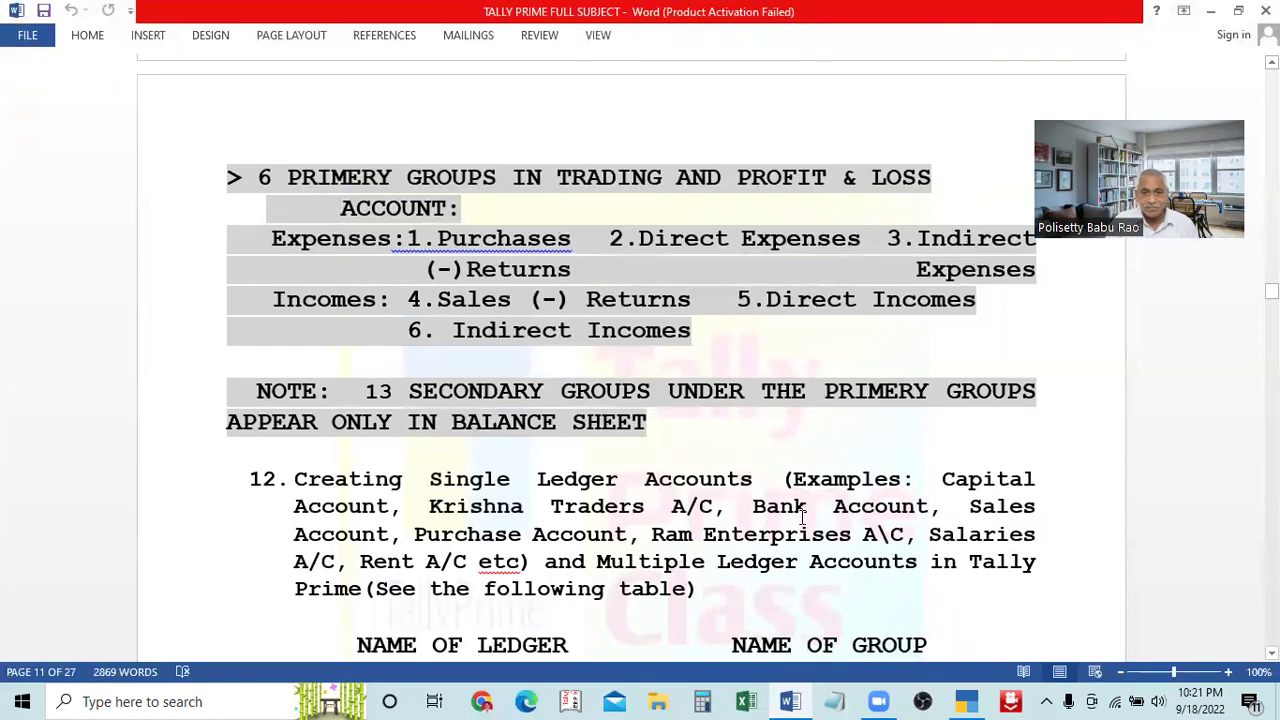
left_click(836, 701)
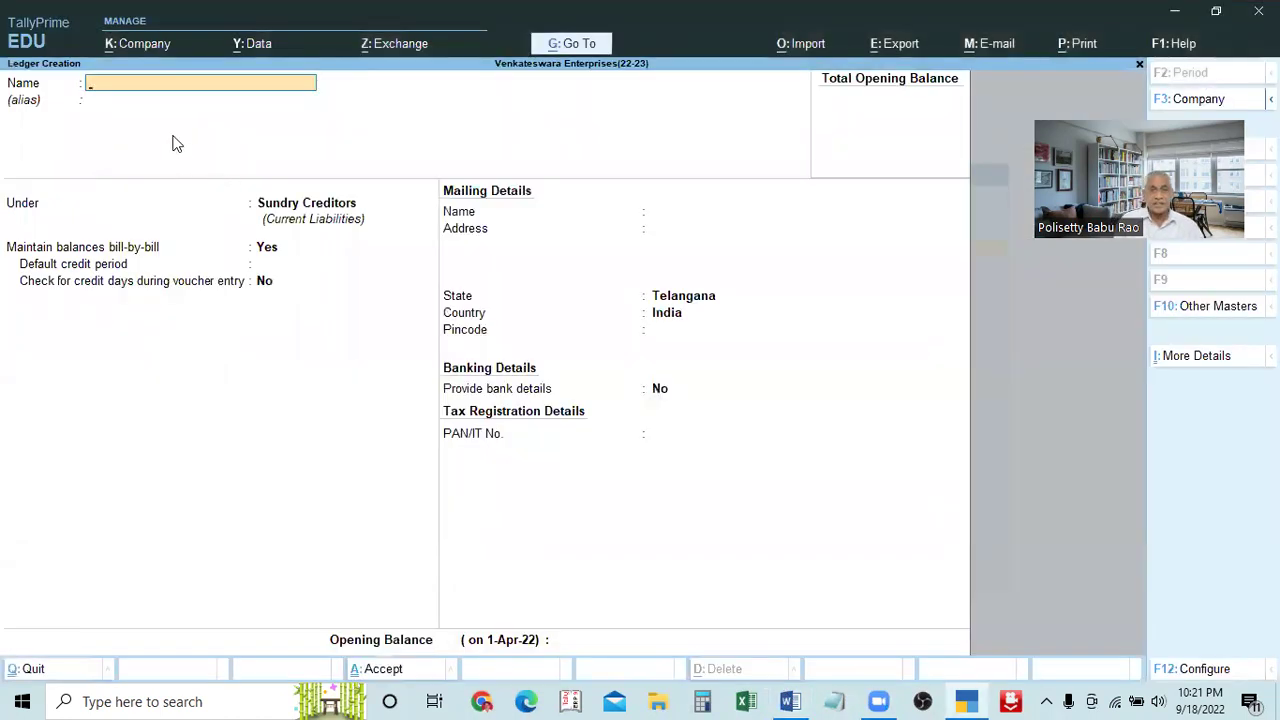
Name the new ledger Union Bank of India, fixing the 'idia' typo
type("Unio")
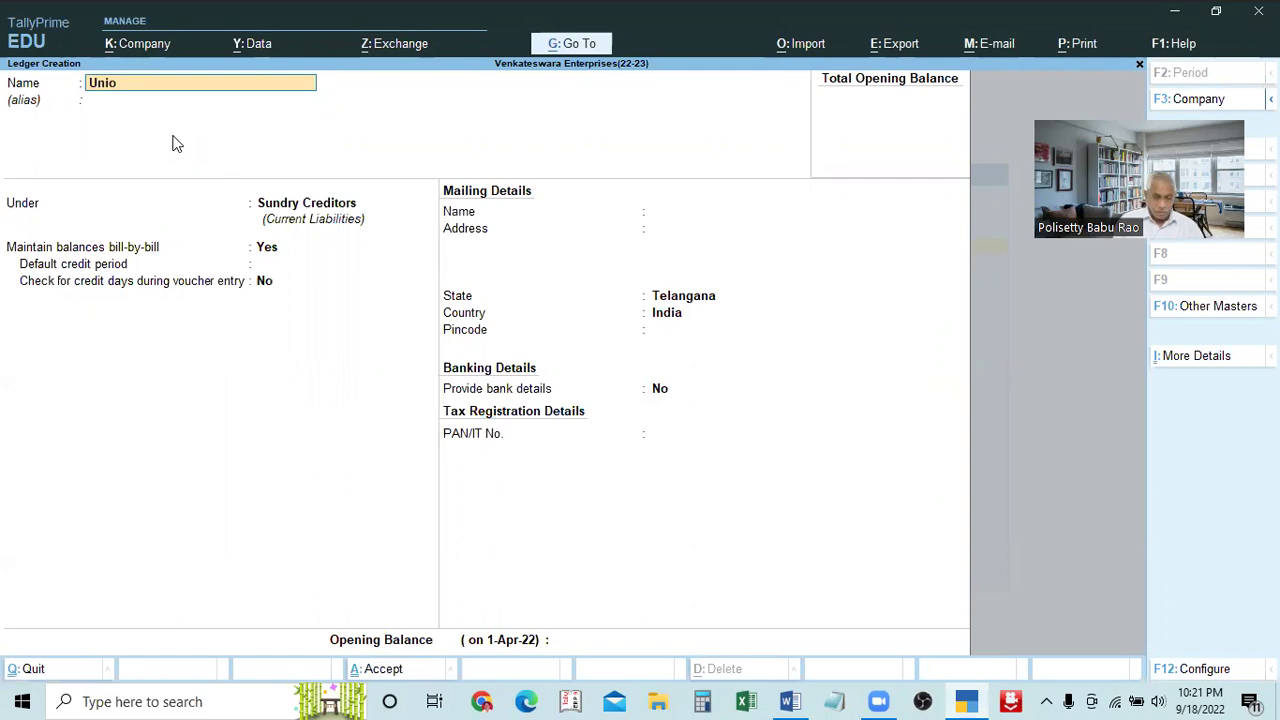
type("n Bank o")
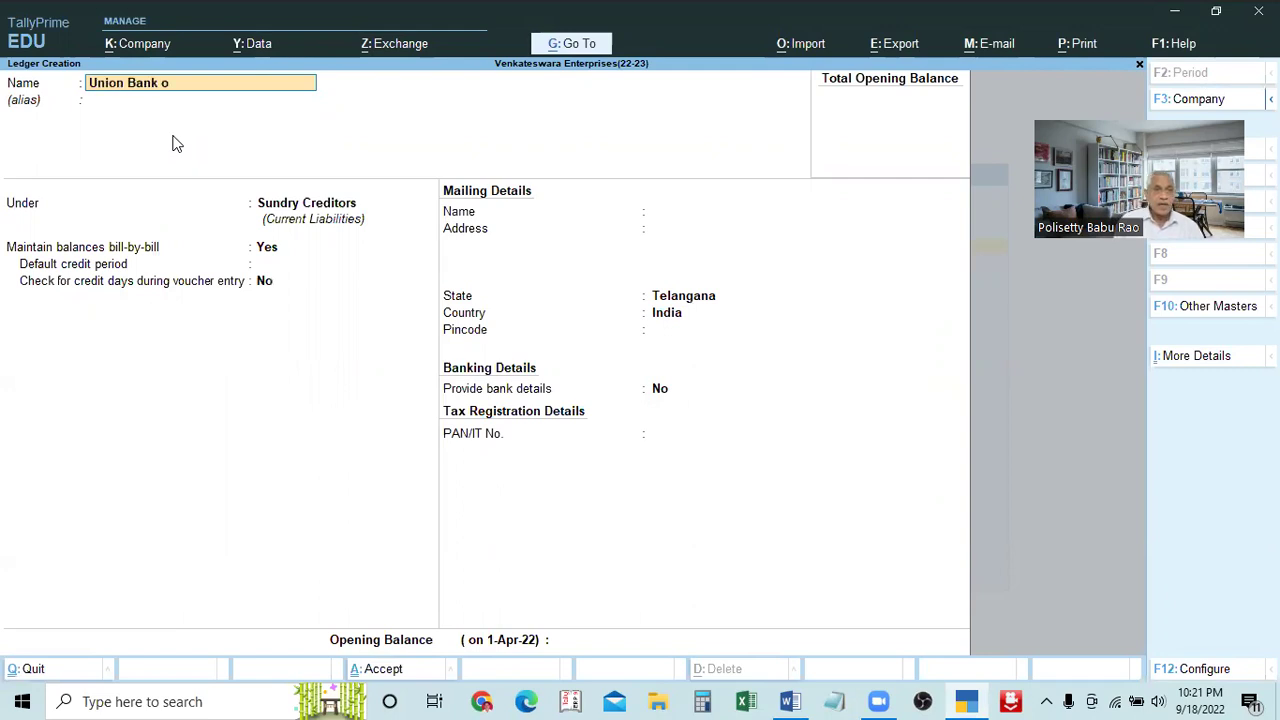
type("f idia")
key("BackSpace")
key("BackSpace")
key("BackSpace")
type("ndia")
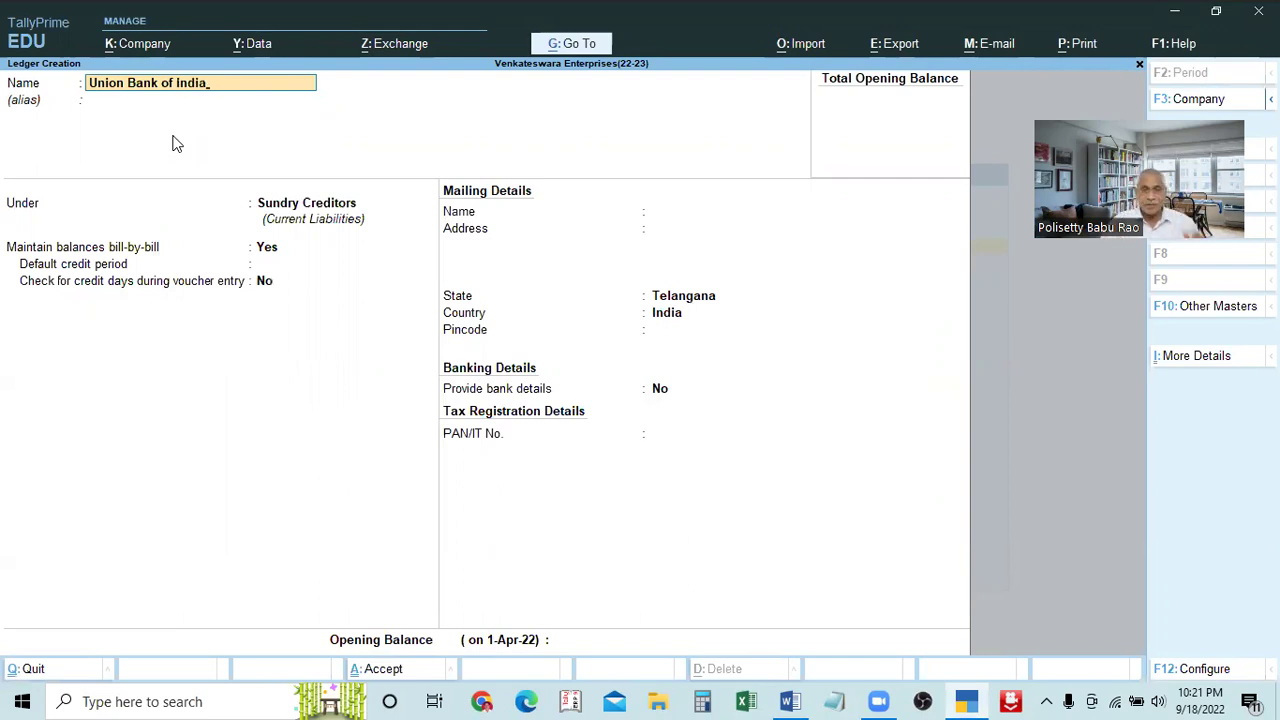
key("Return")
key("Return")
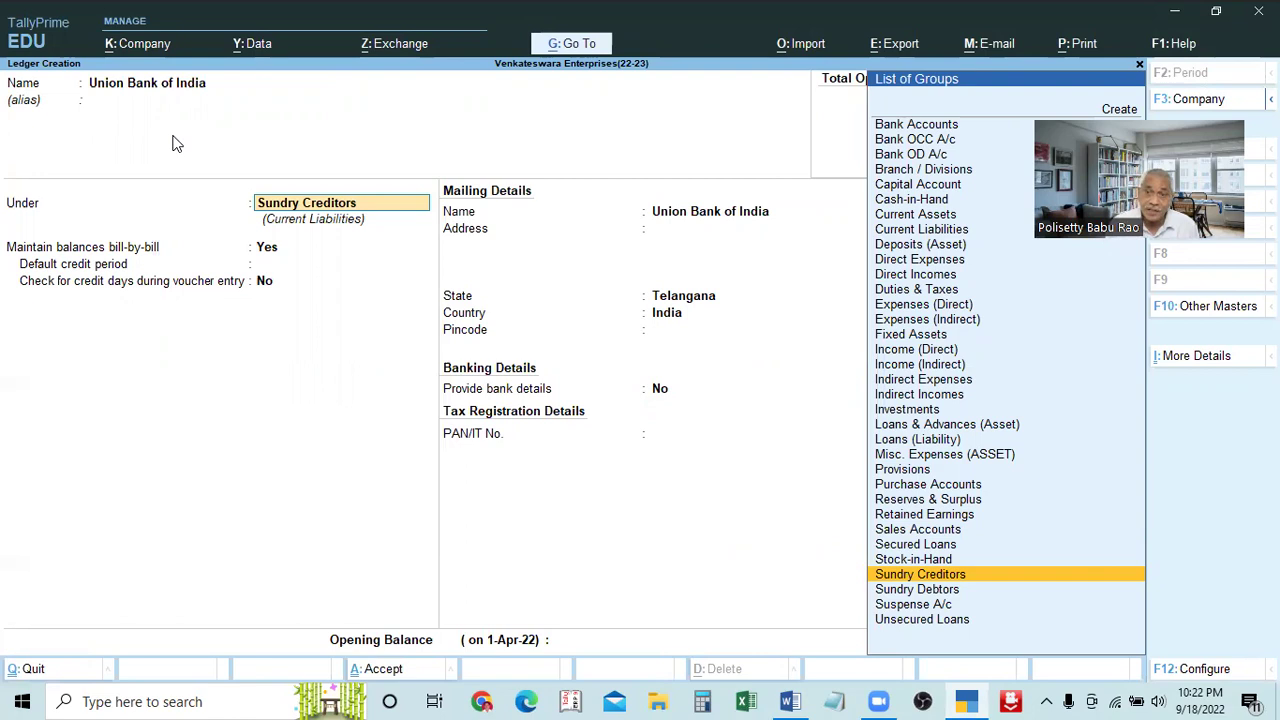
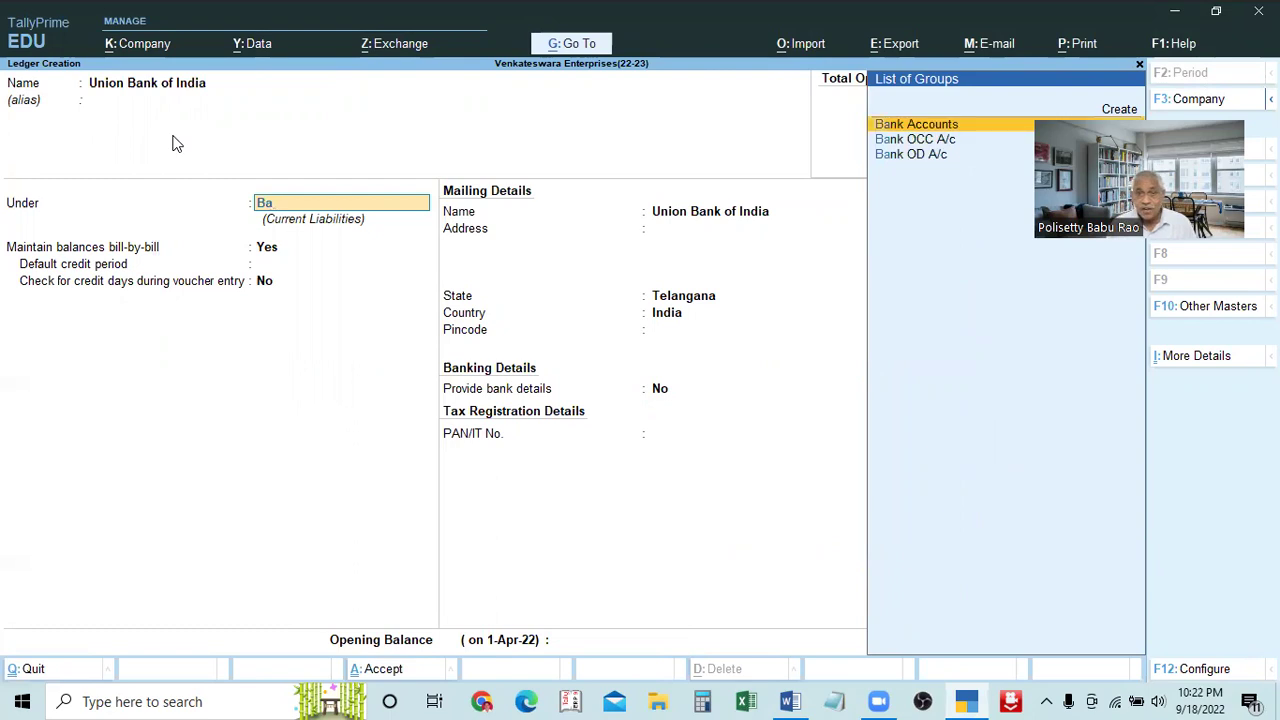
Place the Union Bank of India ledger under the Bank Accounts group
key("Return")
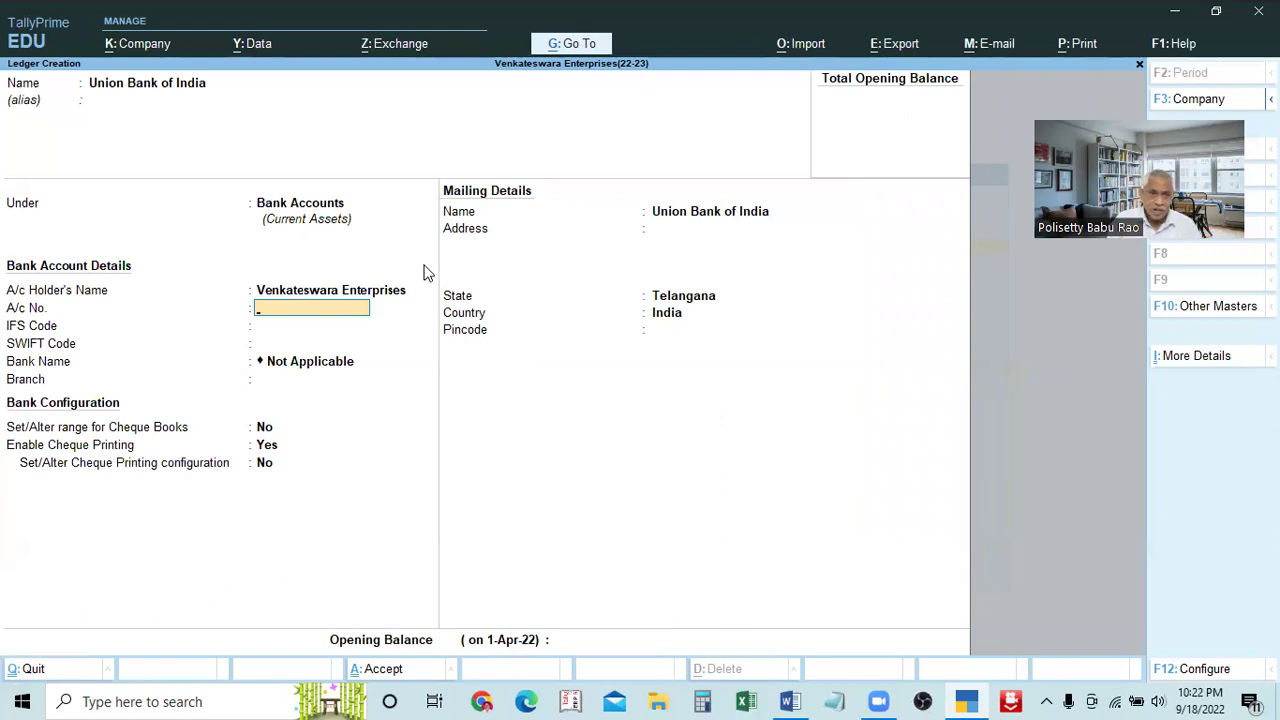
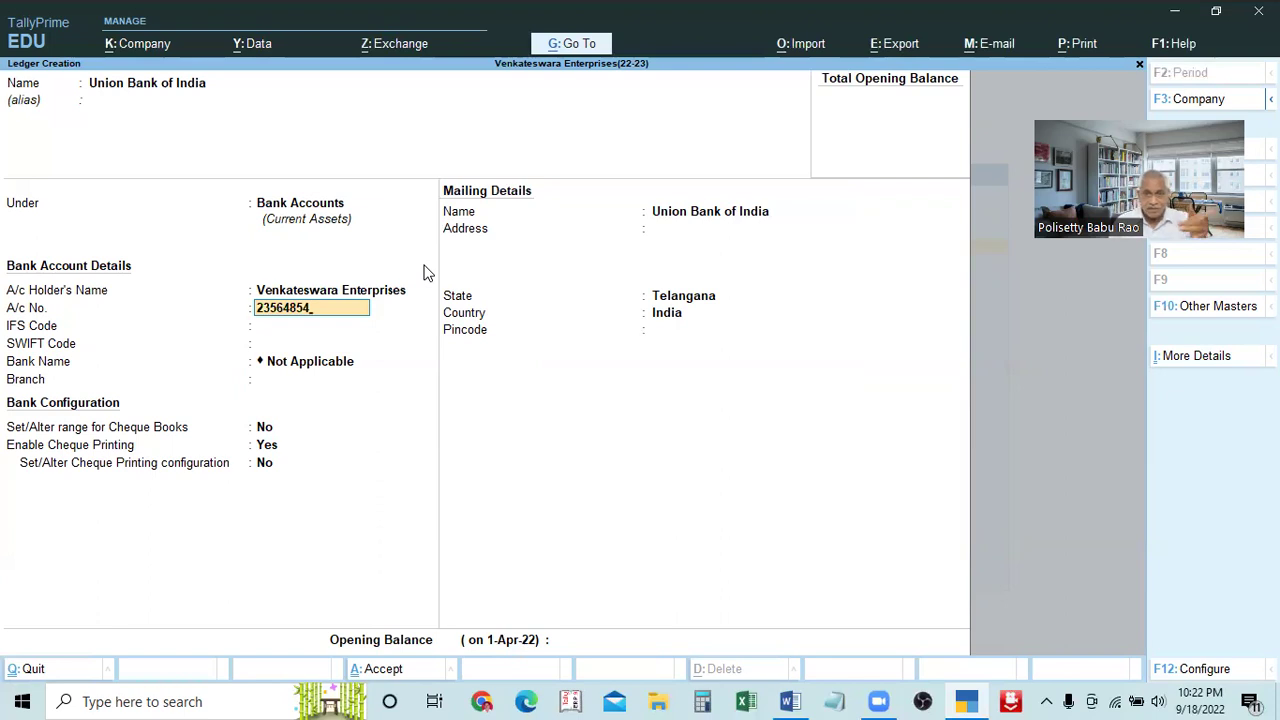
key("Return")
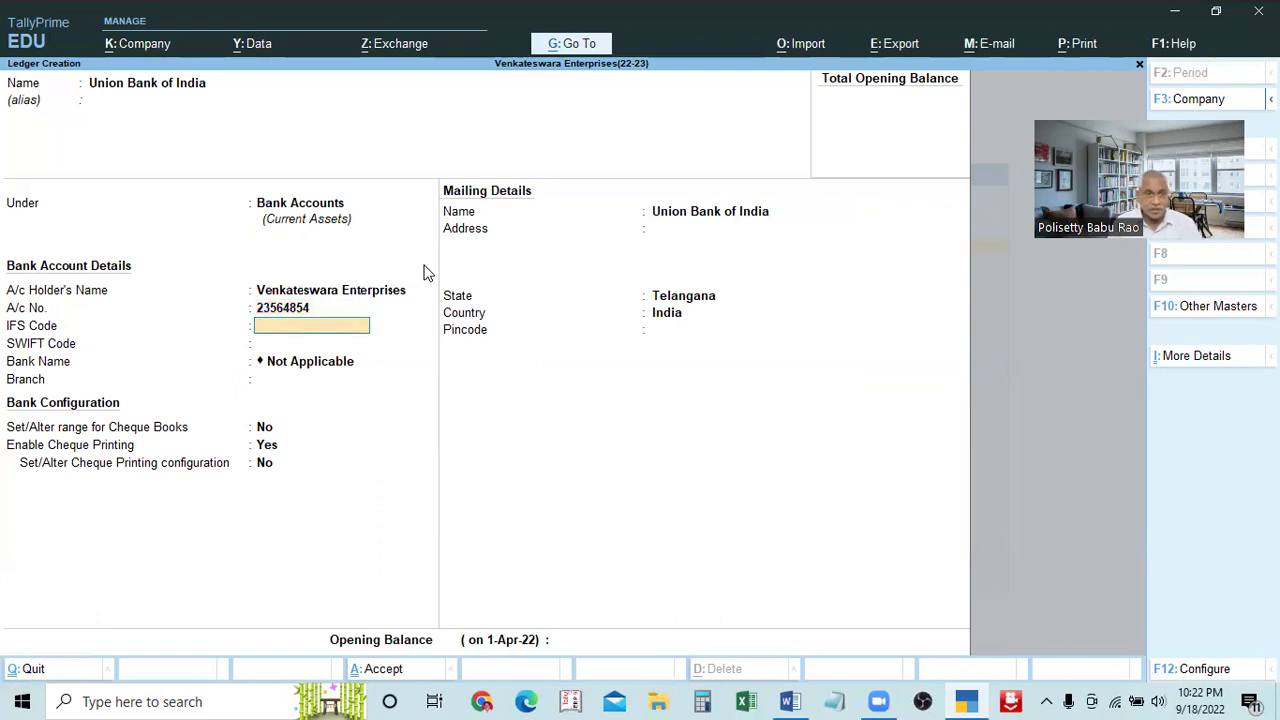
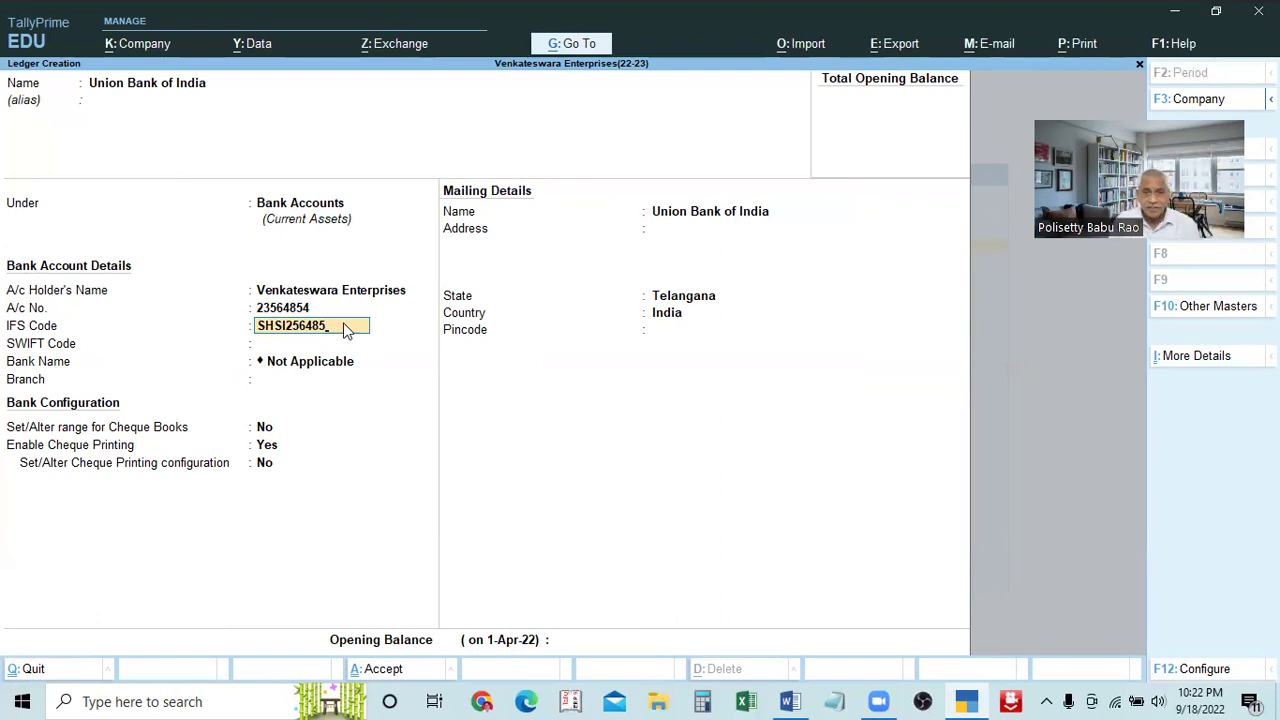
key("Return")
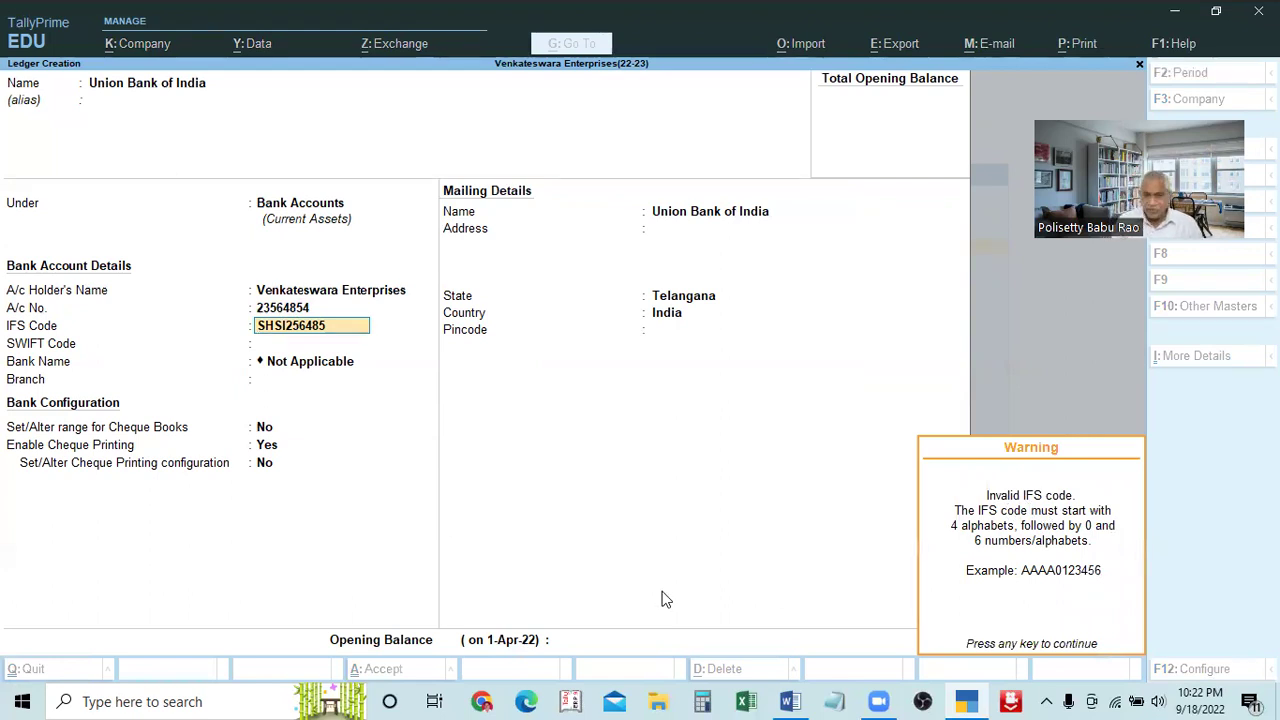
key("Return")
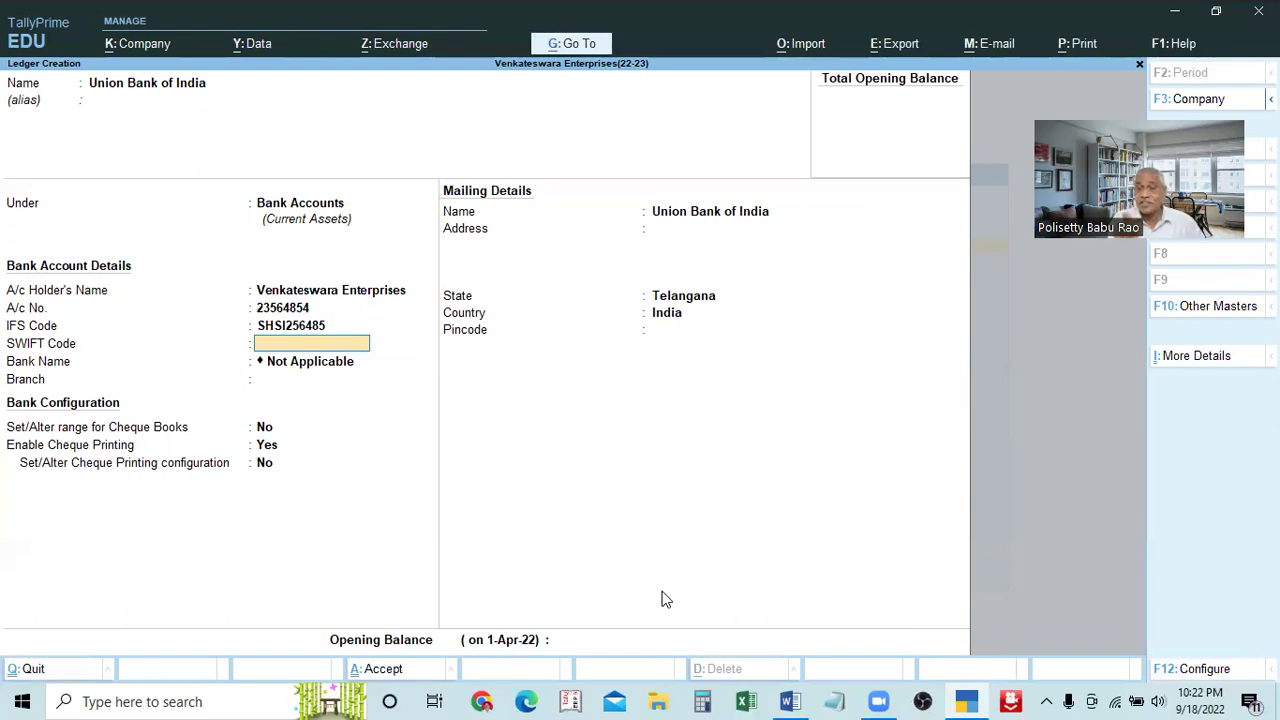
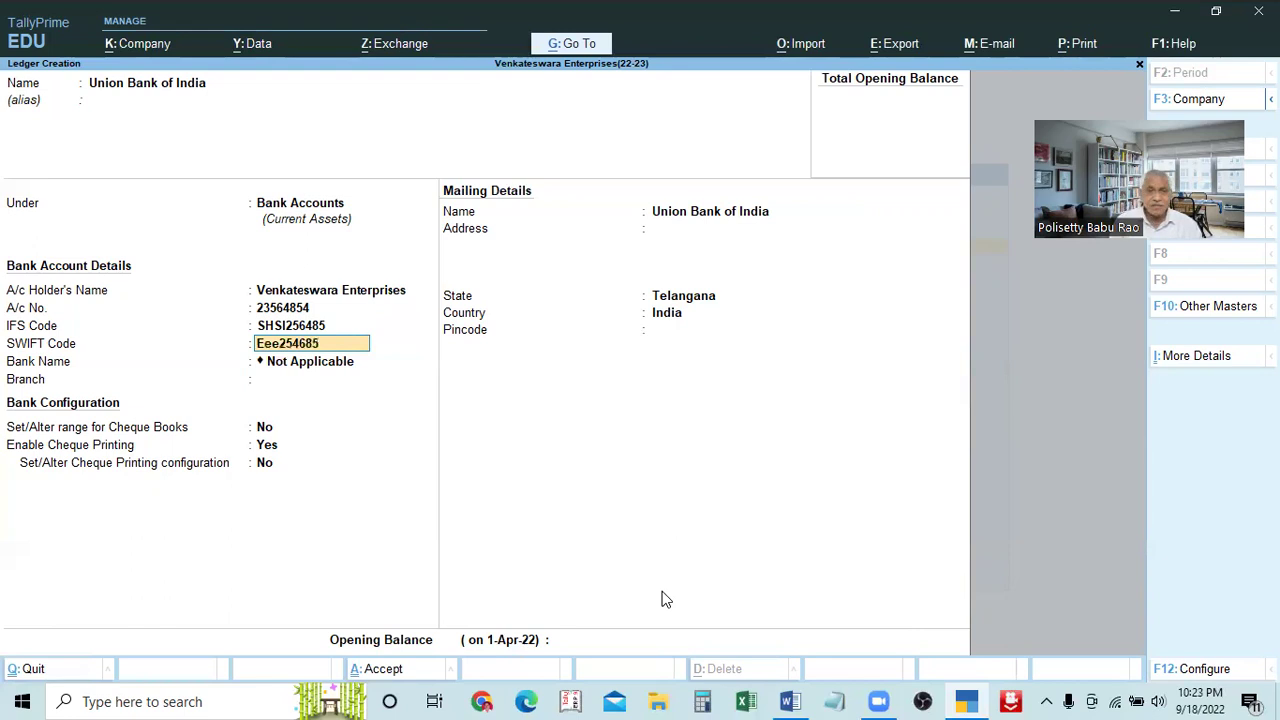
key("Return")
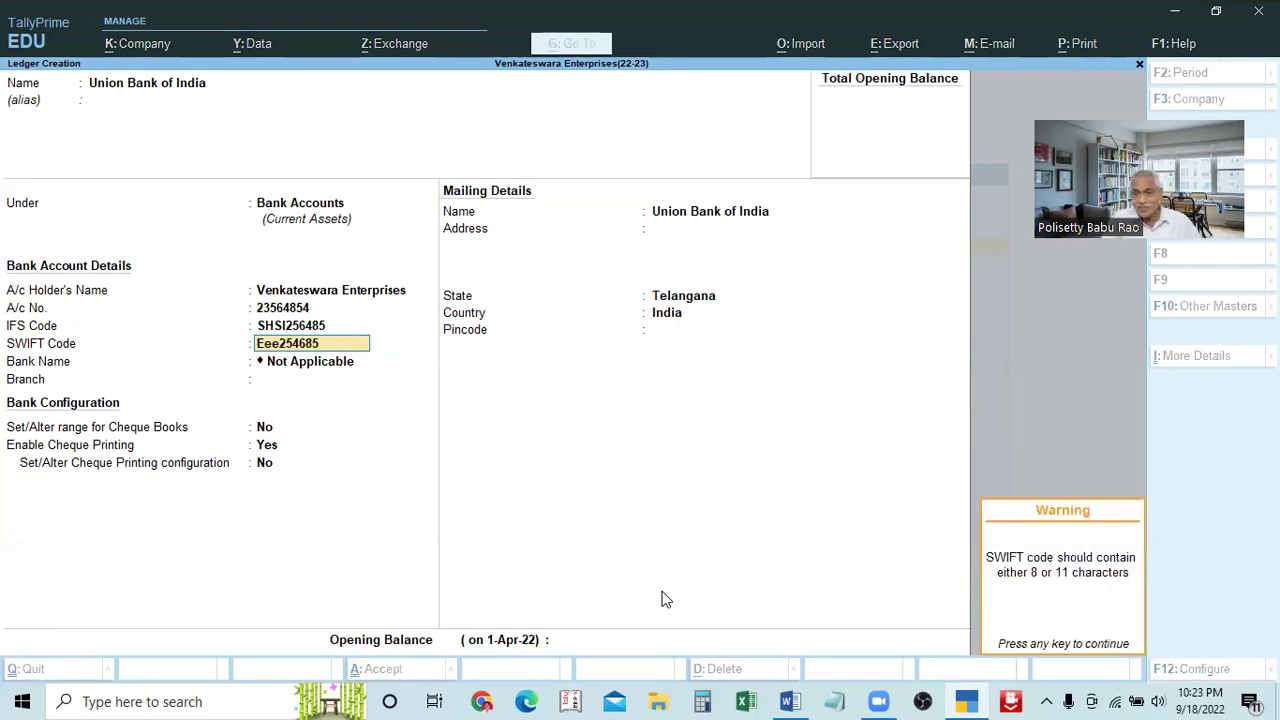
key("Return")
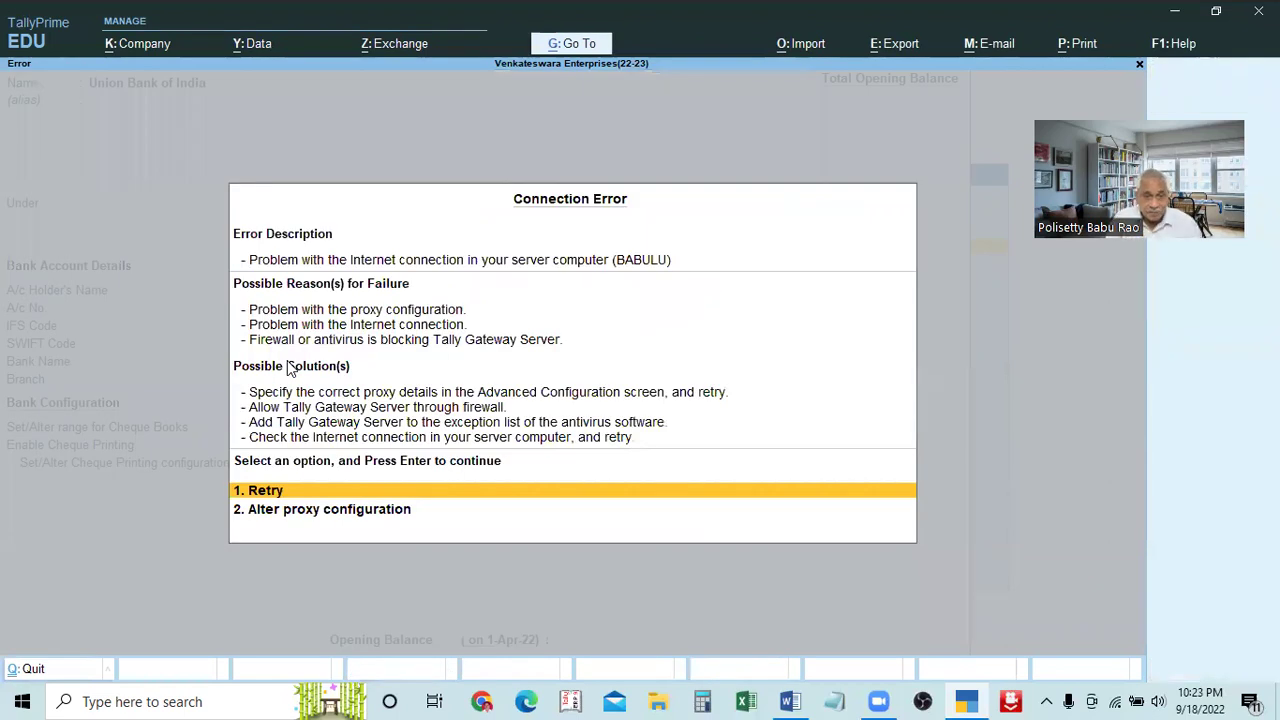
Close the Connection Error to return to the Union Bank of India ledger form
key("Return")
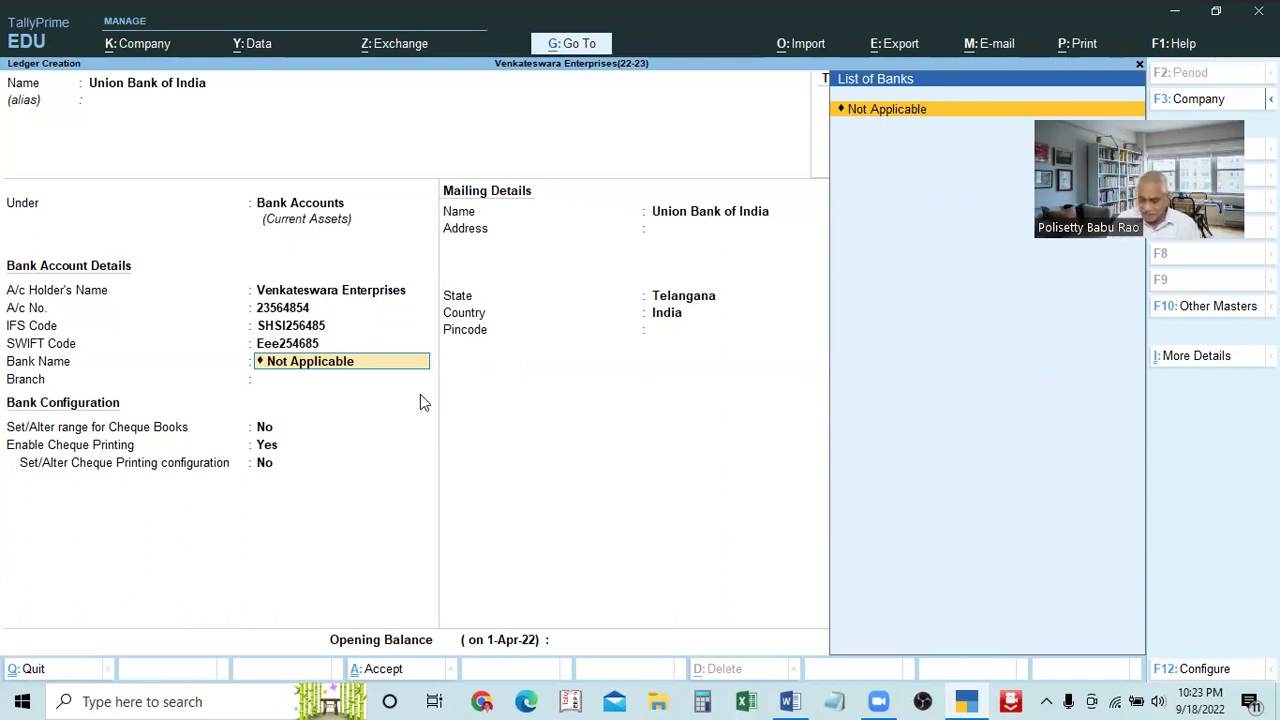
Keep Bank Name as Not Applicable, set branch Ameerpet and enter the Ameerpet address
key("Return")
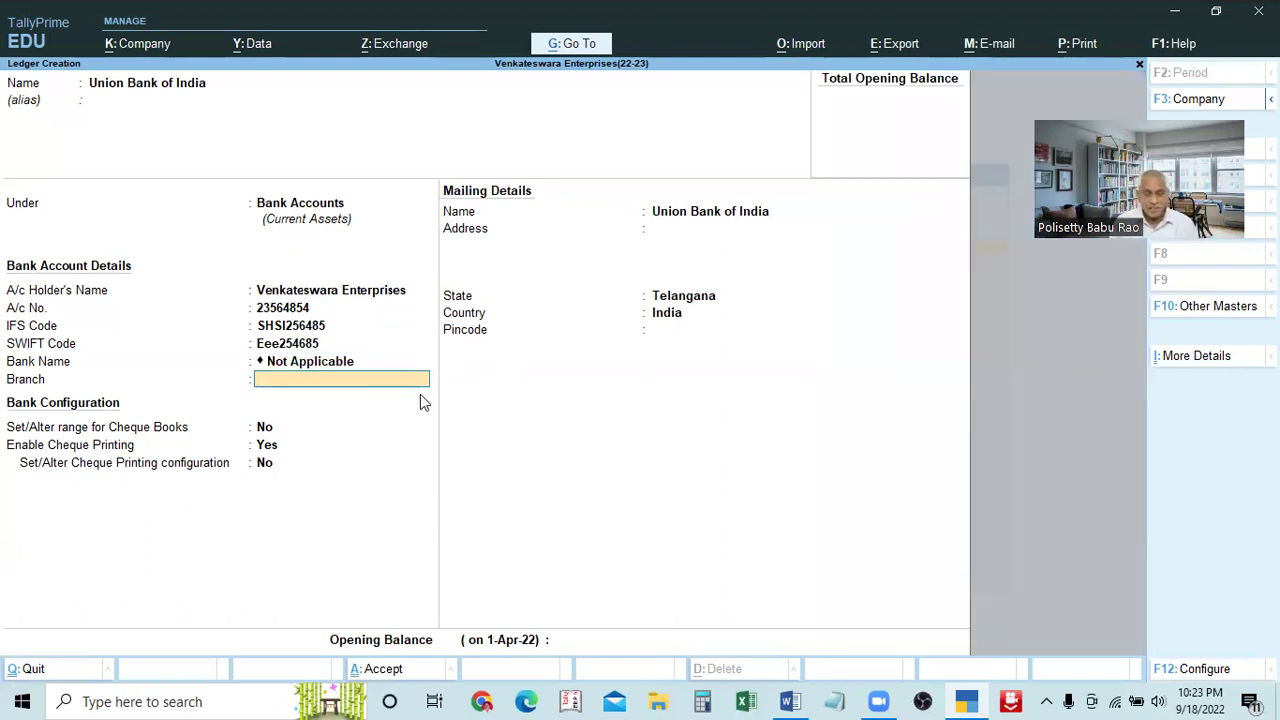
type("Ameerpet")
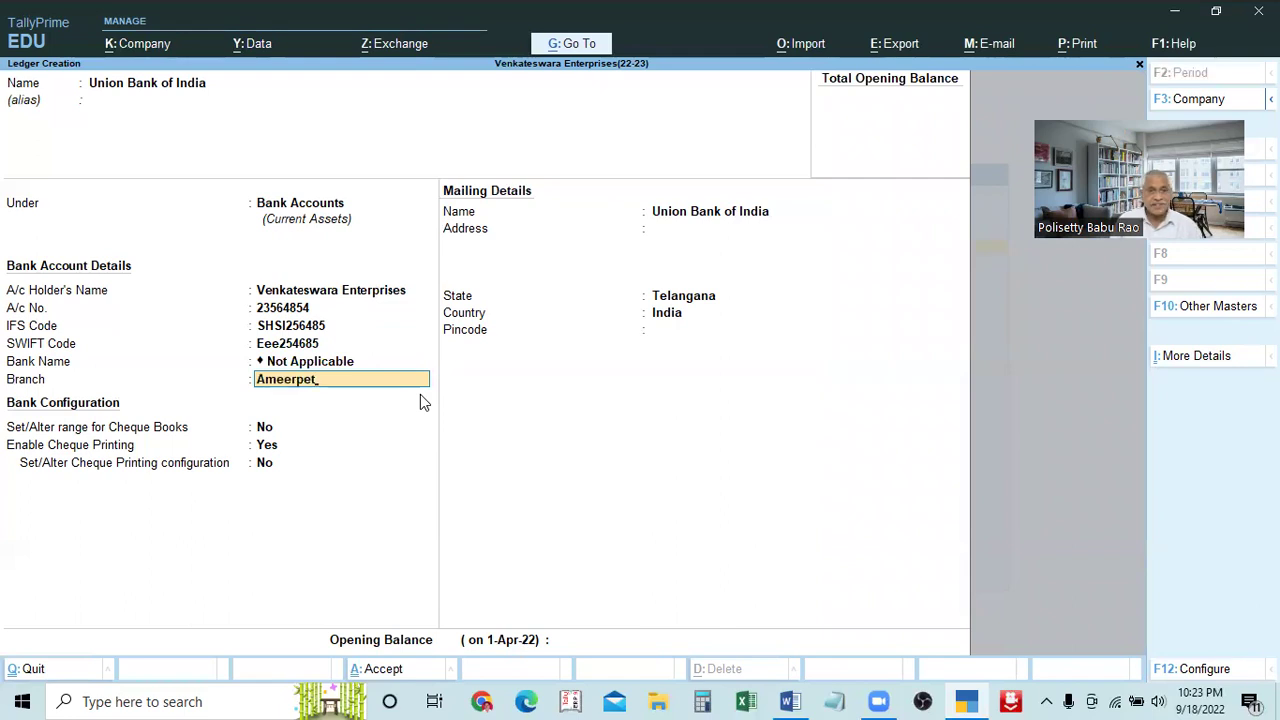
key("Return")
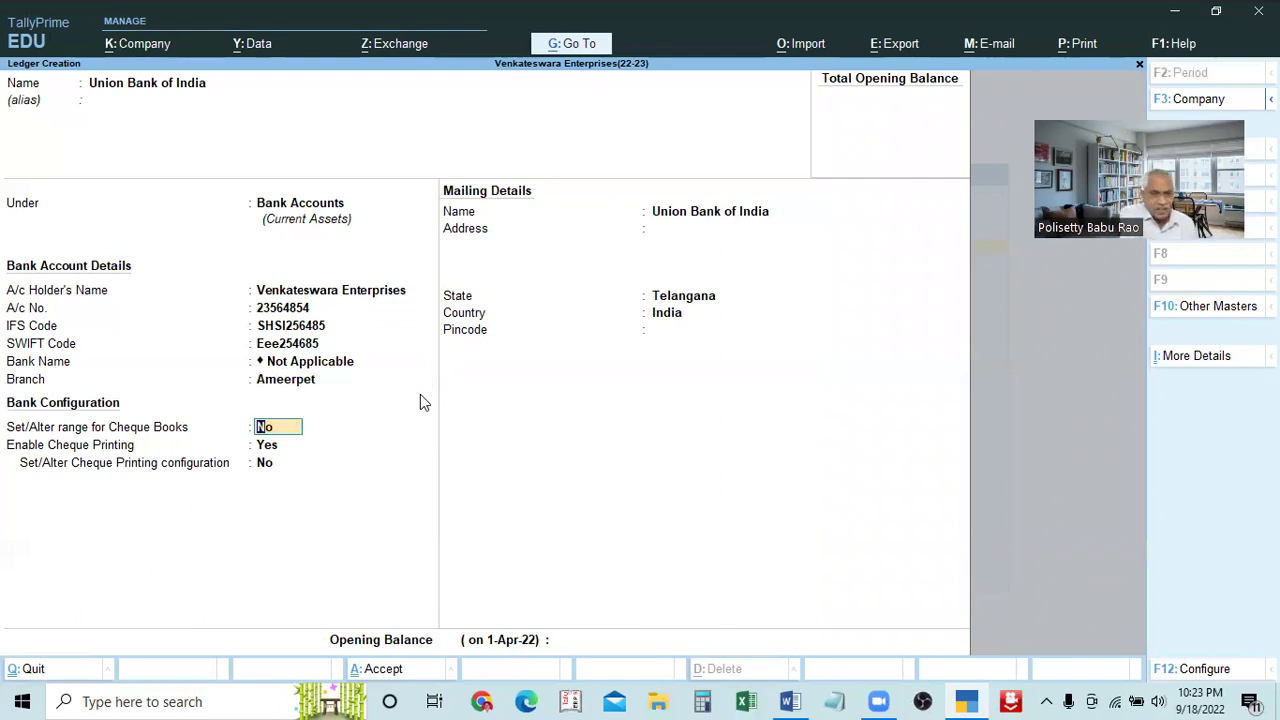
key("Return")
key("Return")
key("Return")
key("Return")
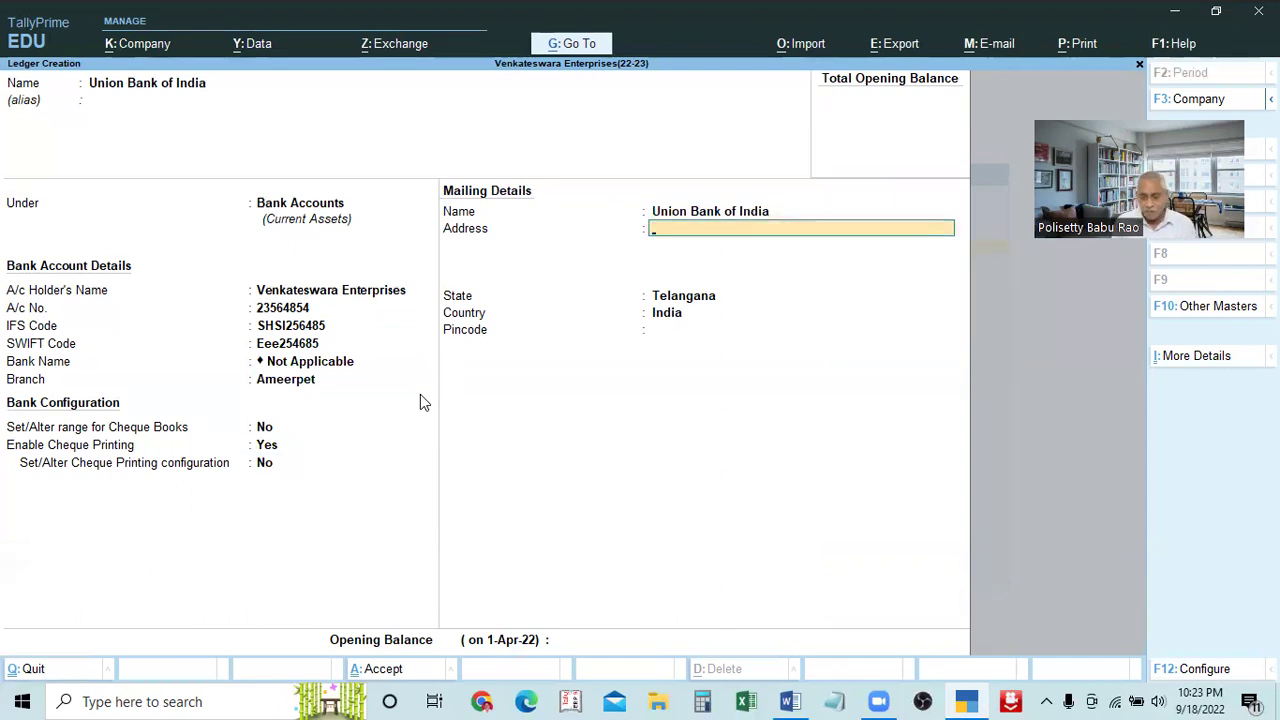
type("Ameertp")
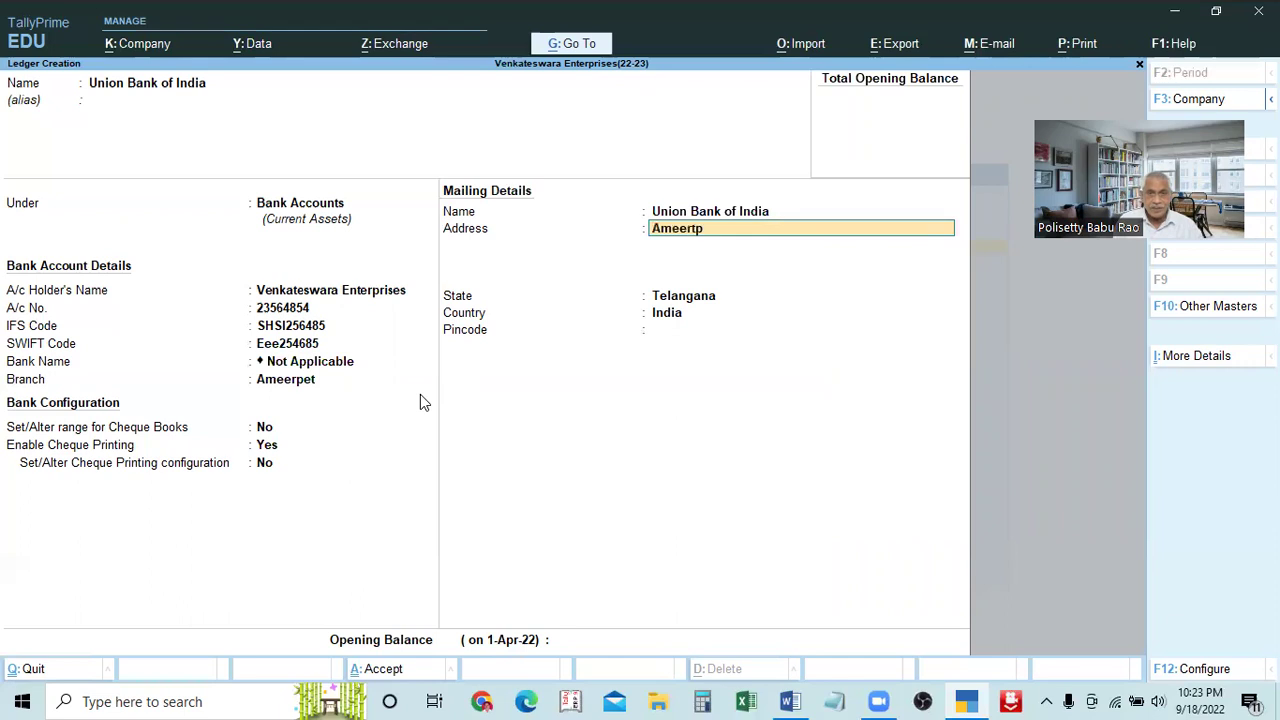
key("BackSpace")
key("BackSpace")
key("BackSpace")
type("rpet")
key("Return")
Keep state Telangana, enter pincode 500035 and save the Union Bank of India ledger
key("Return")
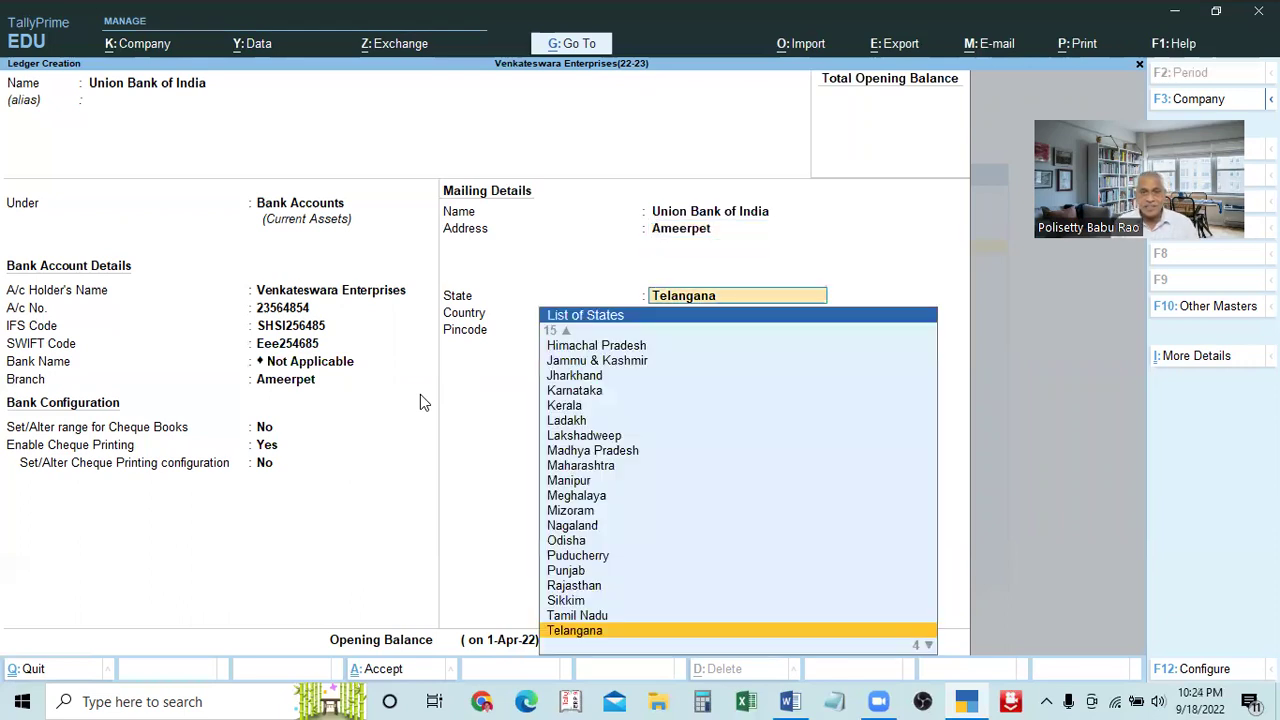
key("Return")
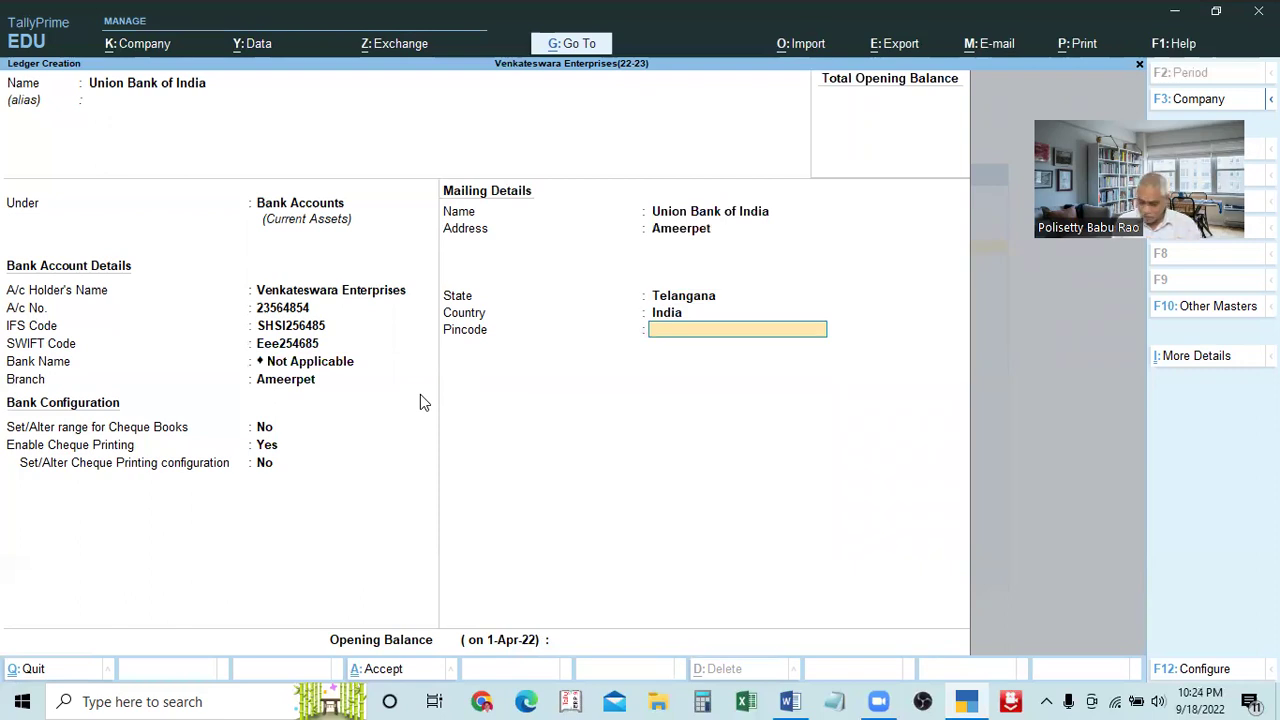
type("500035")
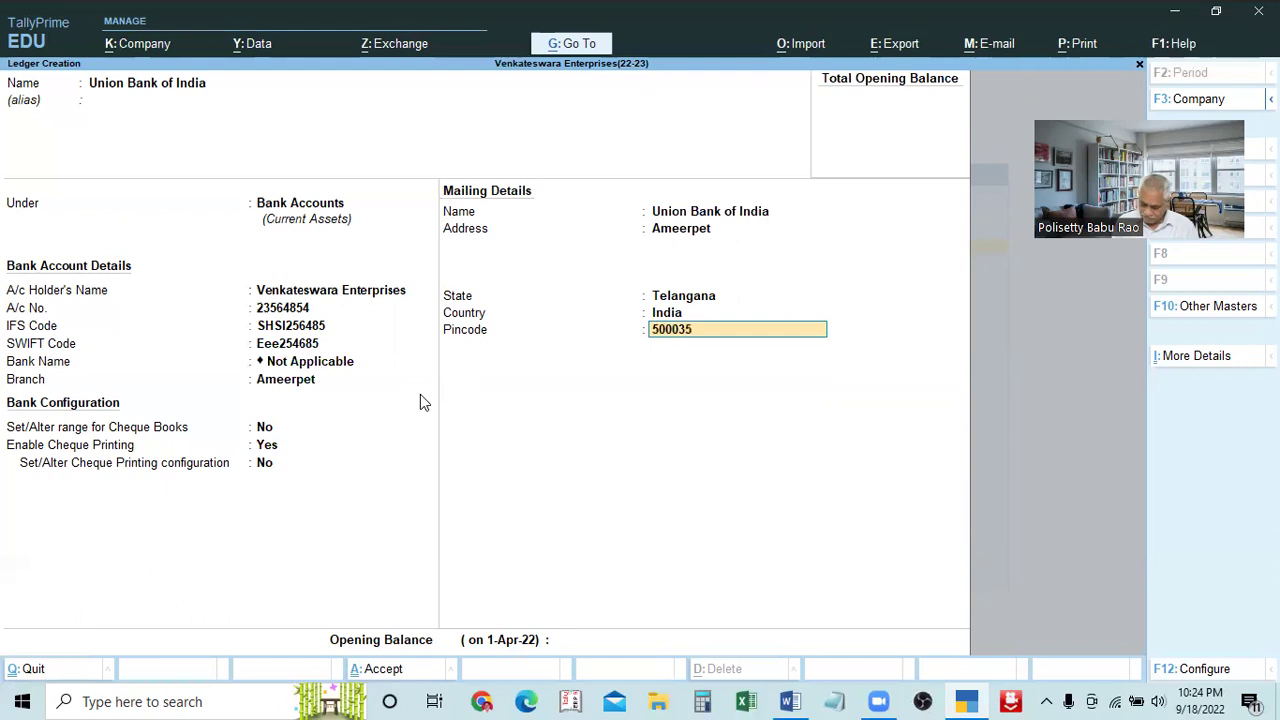
key("Return")
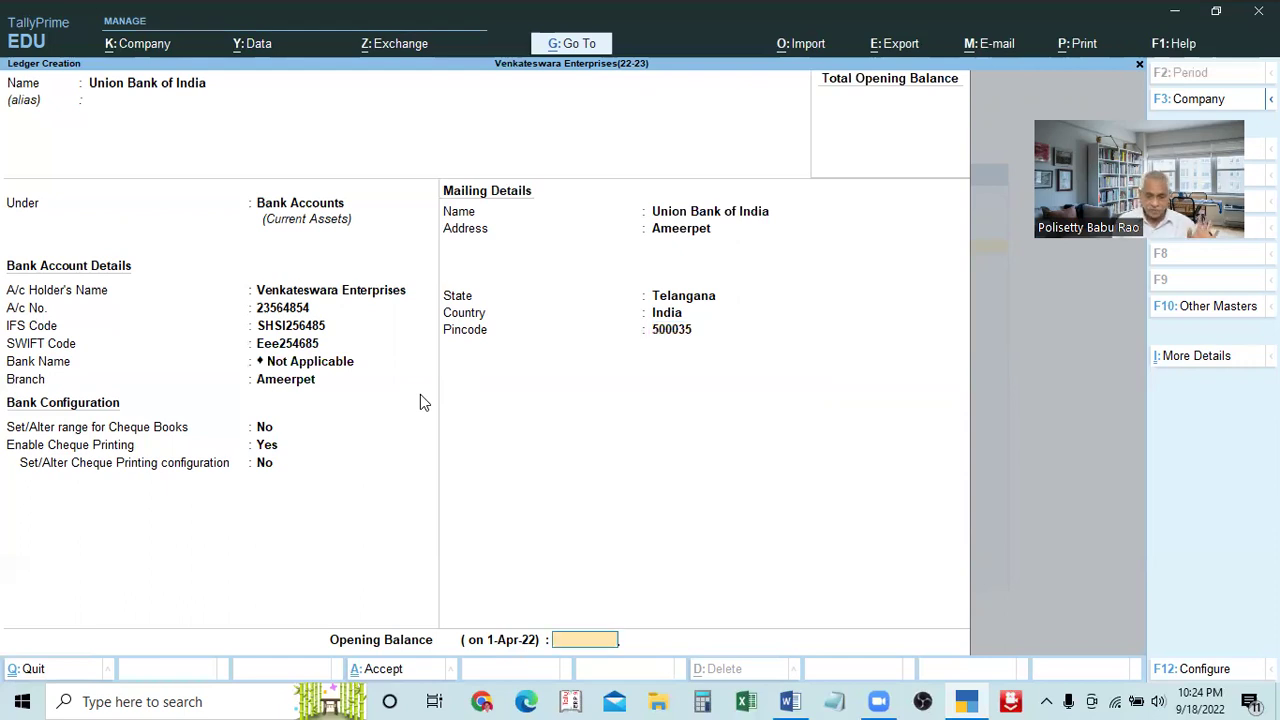
key("BackSpace")
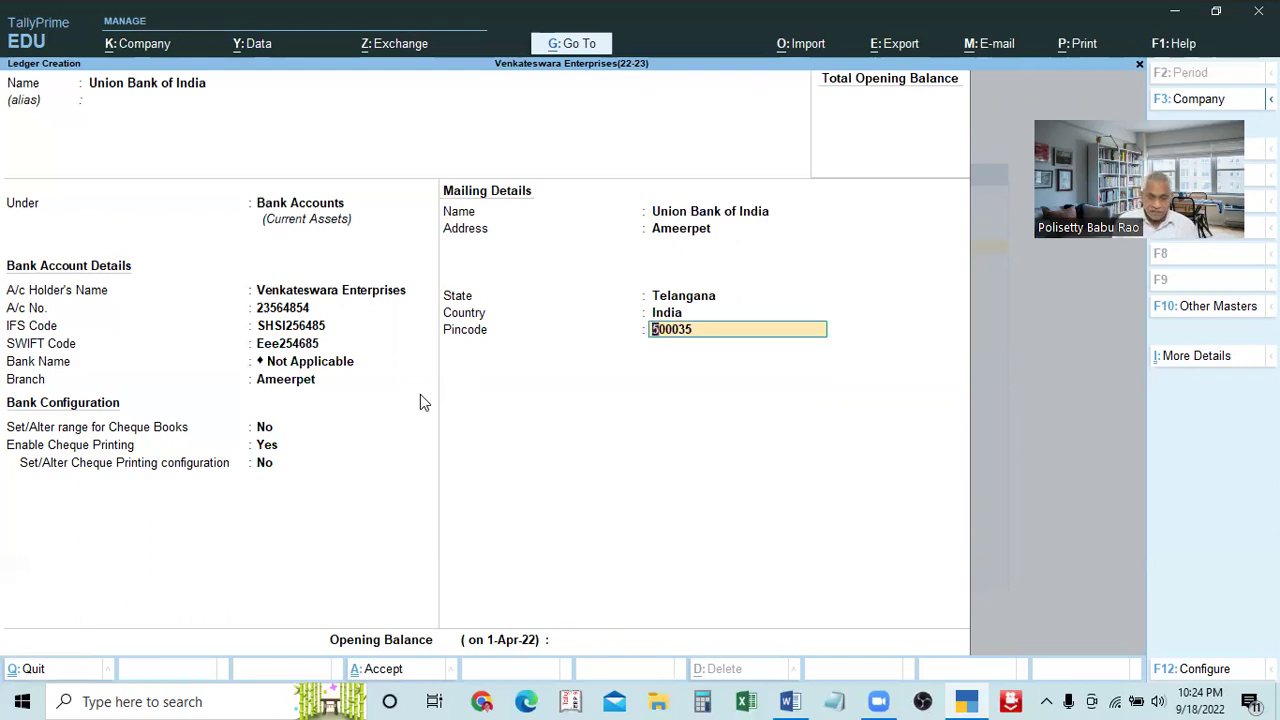
key("ctrl")
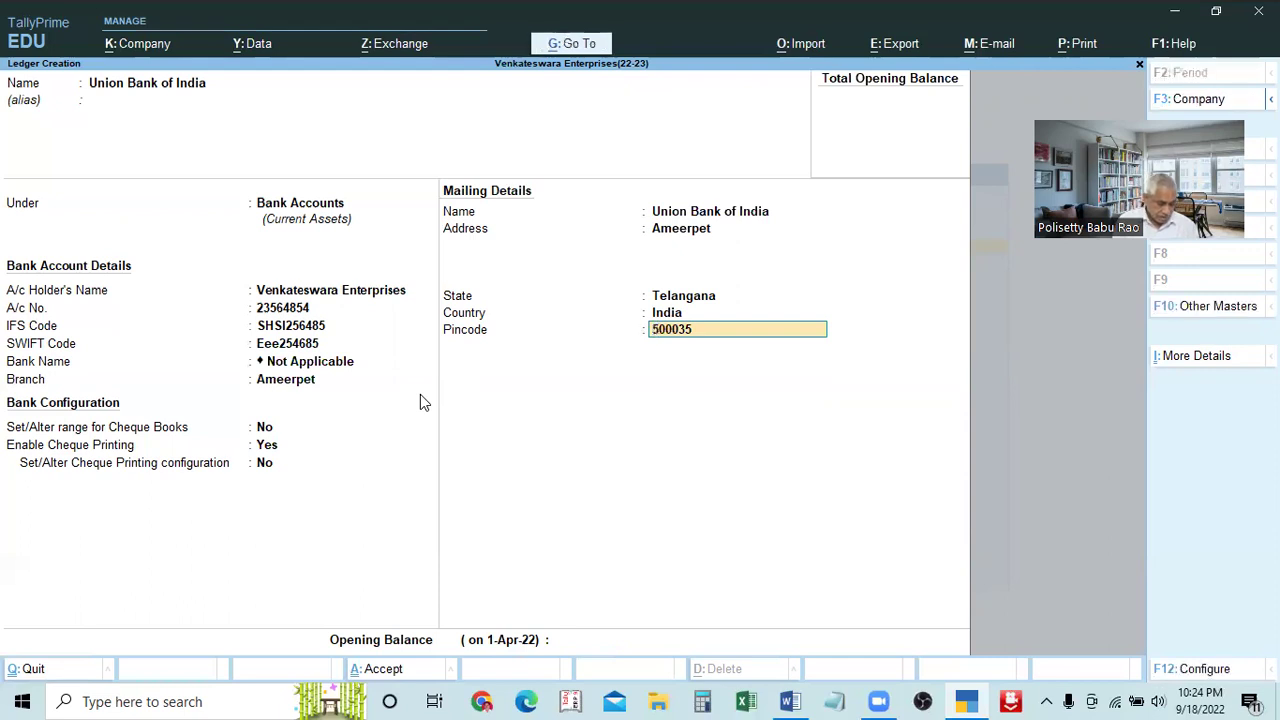
key("ctrl")
key("ctrl+a")
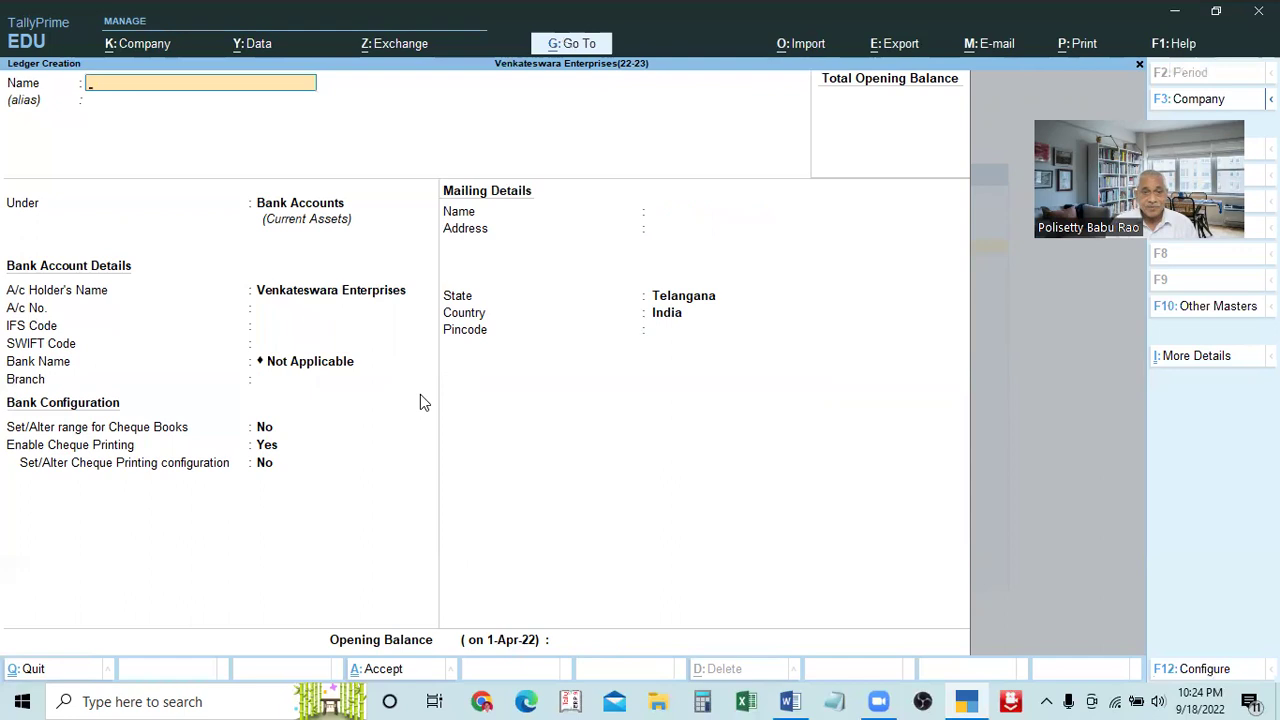
Back in TallyPrime, name the new ledger Sales, retyping it after the already-exists error
left_click(790, 701)
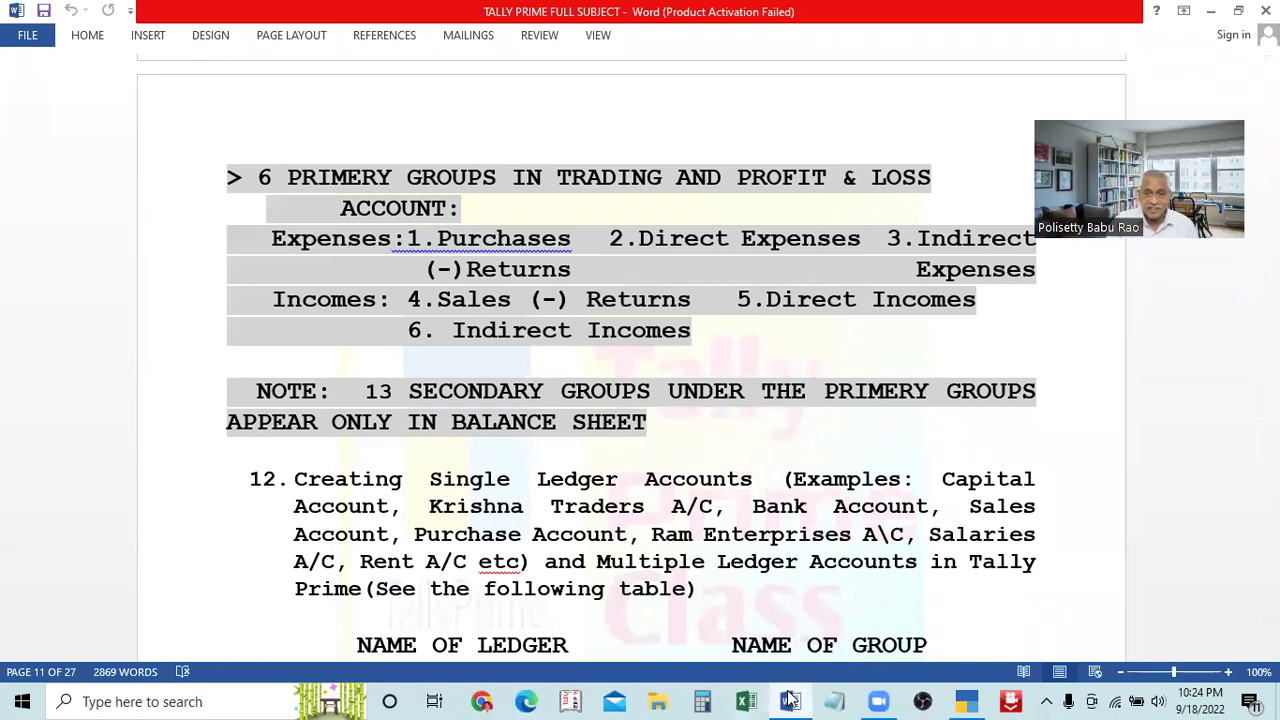
left_click(966, 701)
type("Sales")
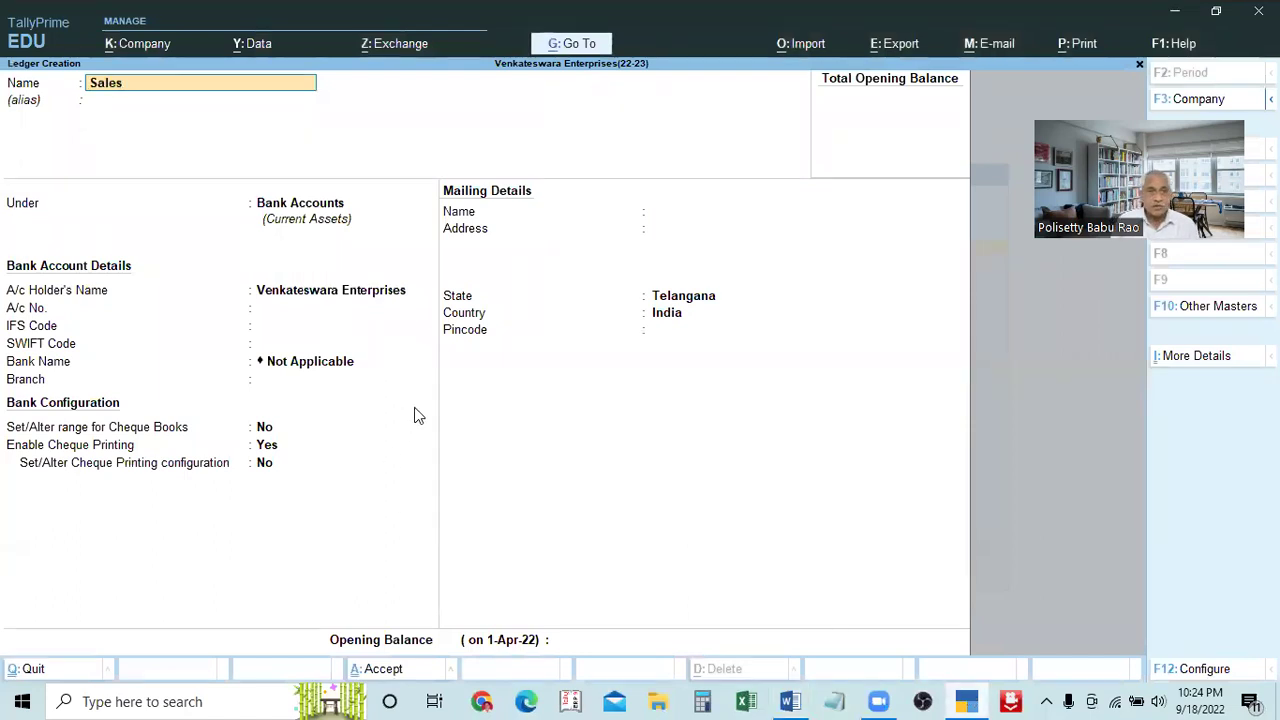
key("Return")
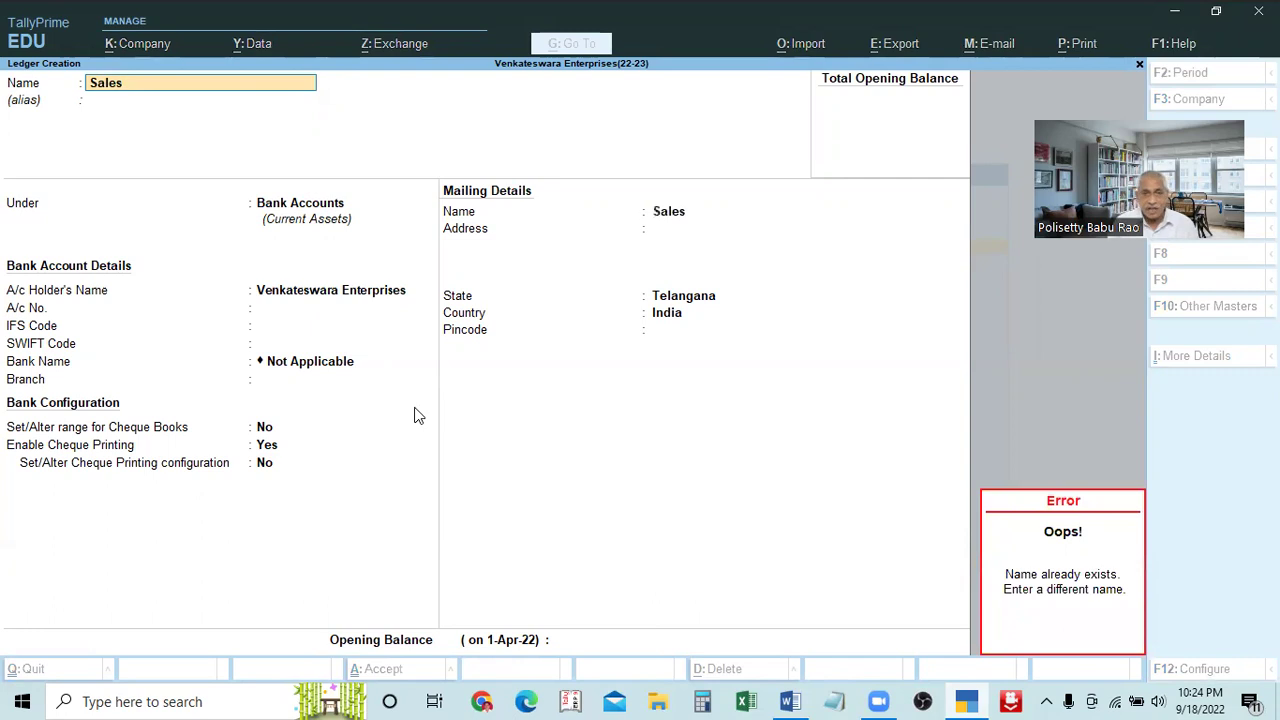
key("BackSpace")
key("BackSpace")
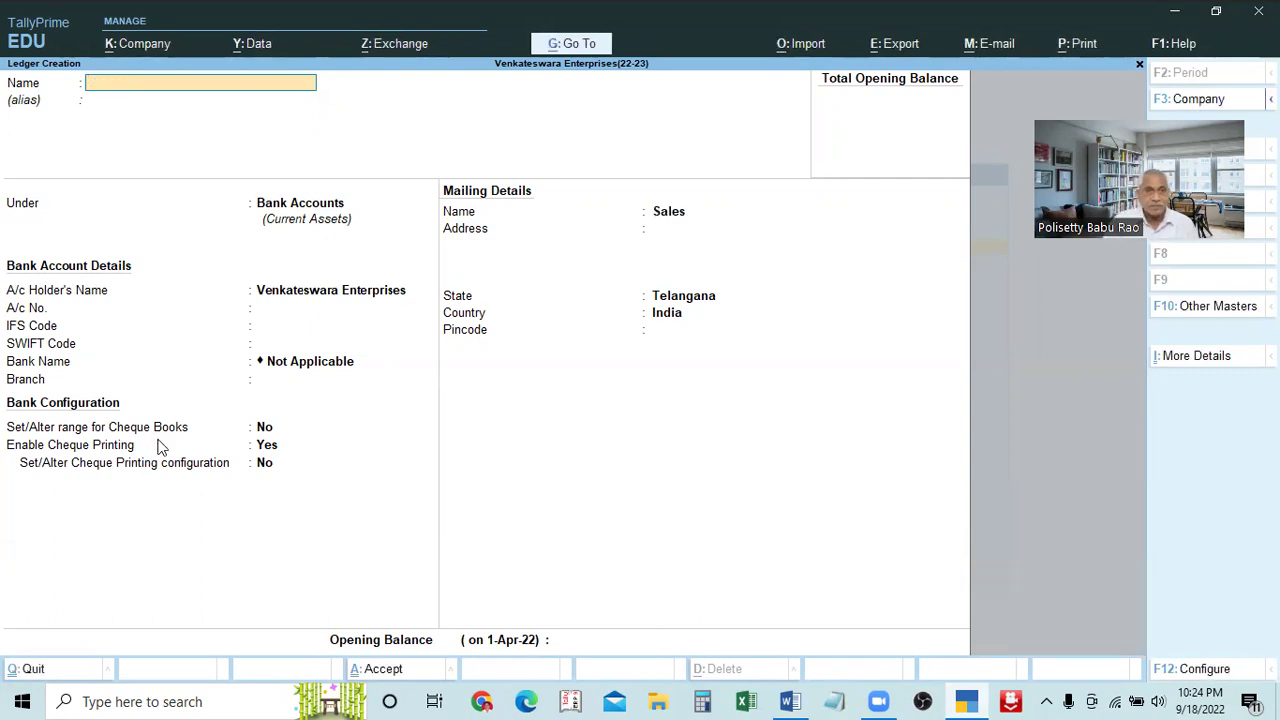
type("Sales")
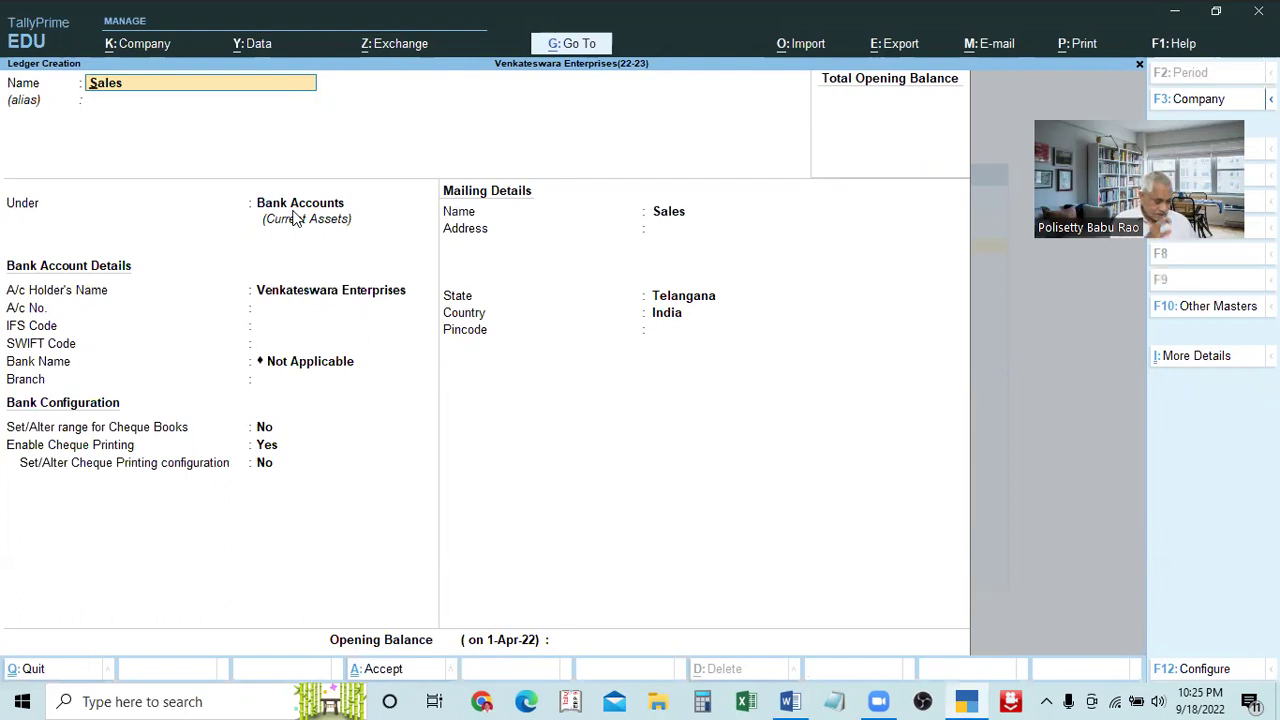
Replace the ledger name with Purchases and submit it
key("BackSpace")
key("BackSpace")
key("BackSpace")
key("BackSpace")
key("BackSpace")
type("Purc")
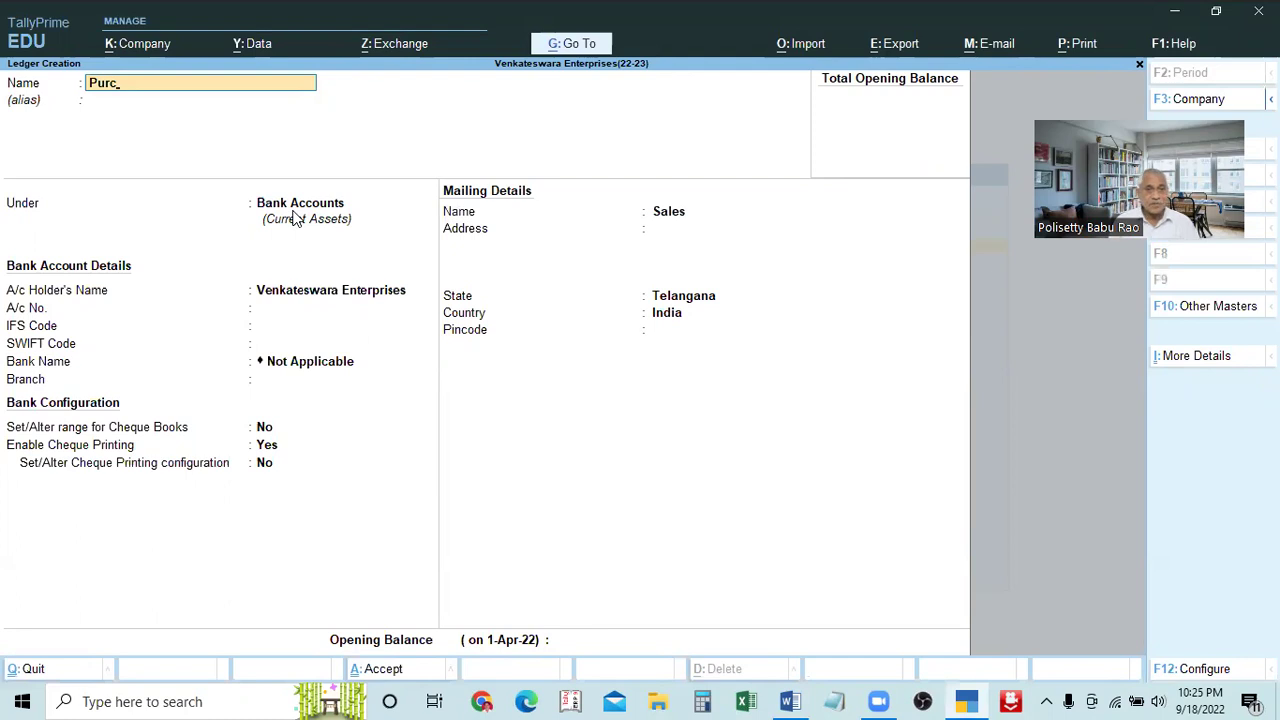
key("Return")
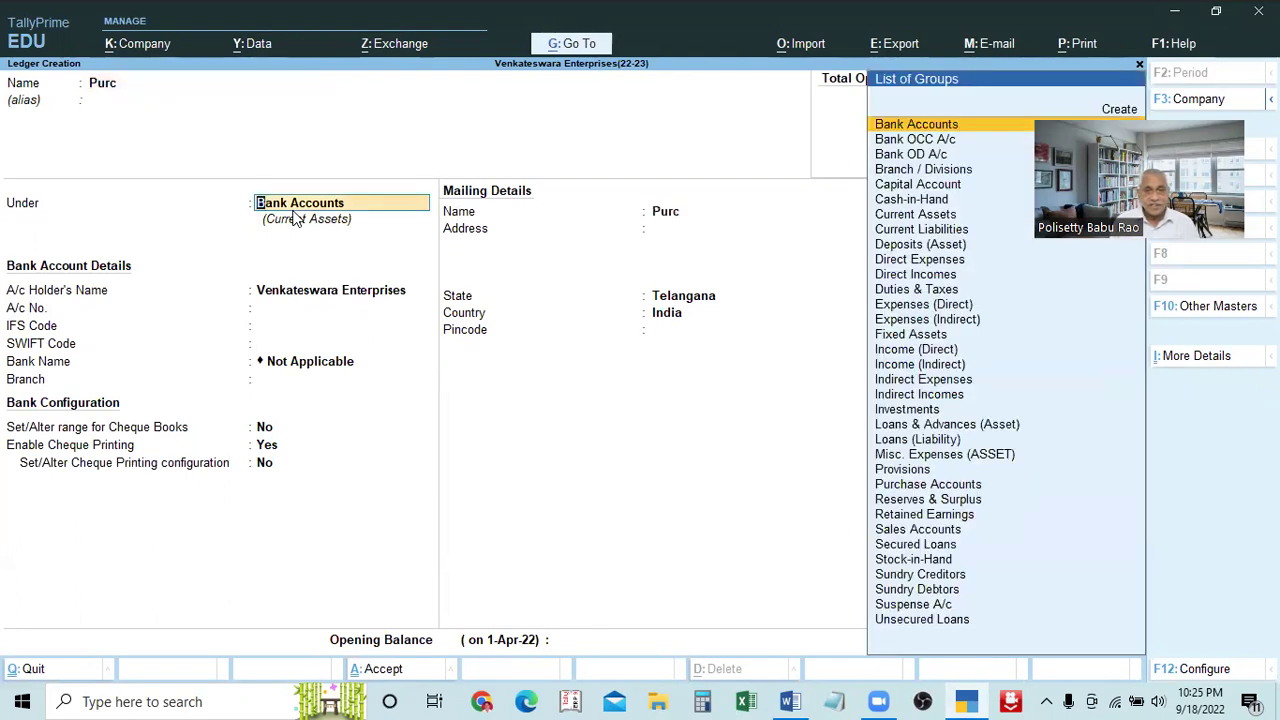
key("BackSpace")
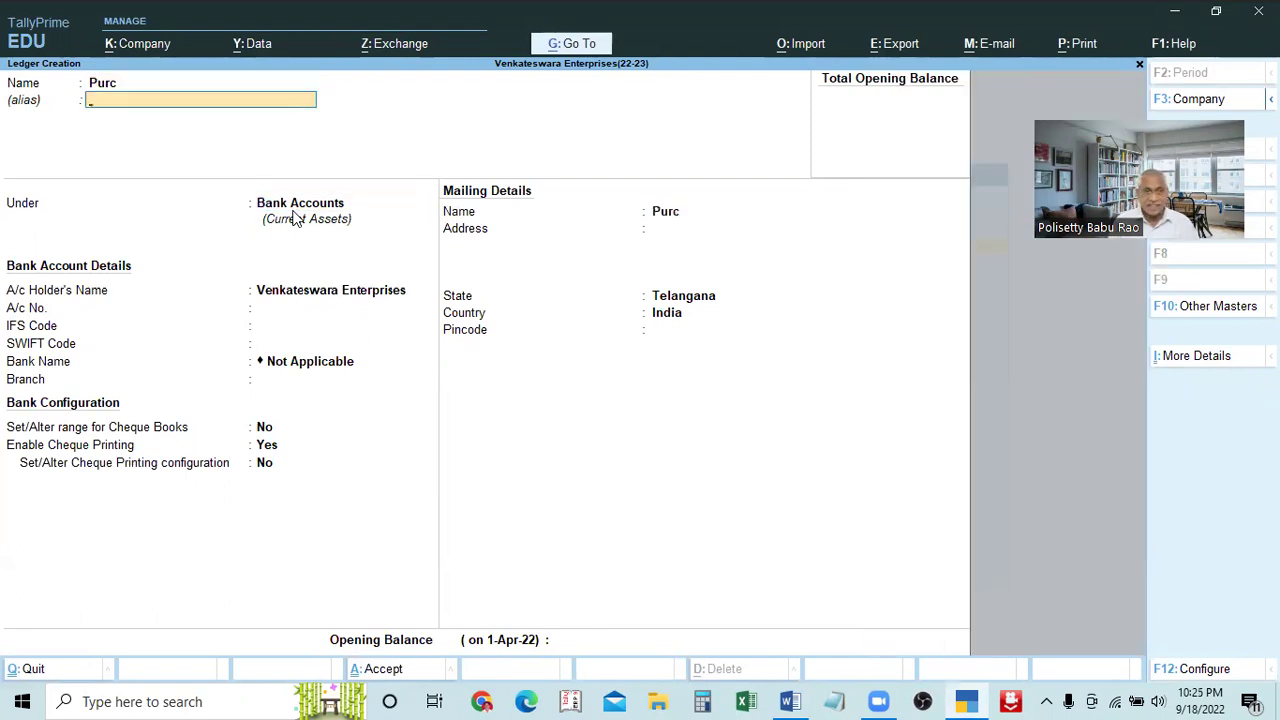
key("BackSpace")
type("Purchases")
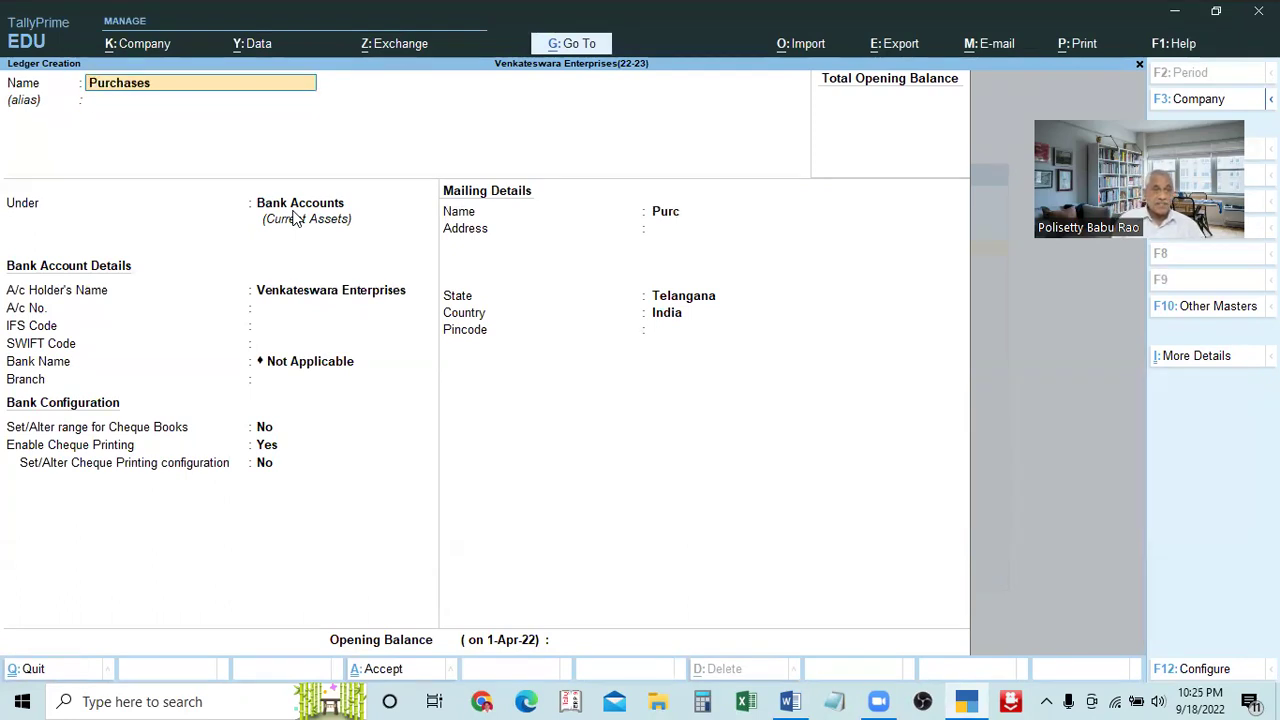
key("Return")
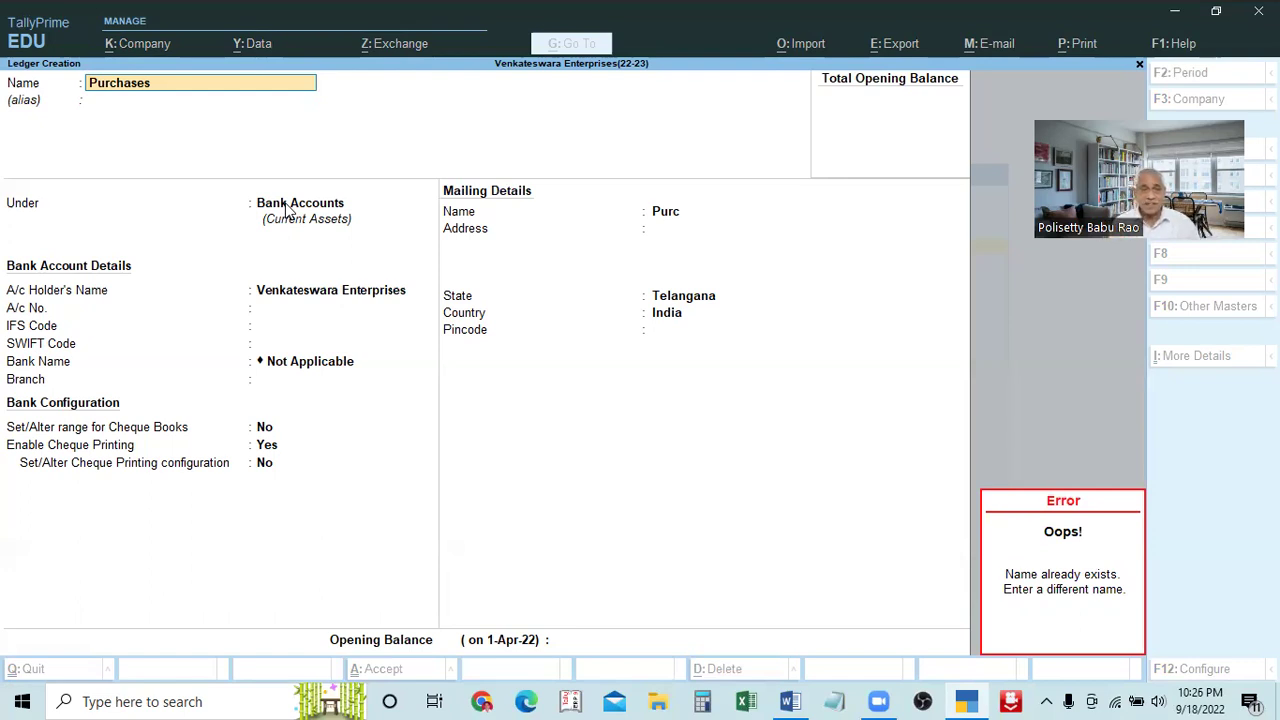
Dismiss the already-exists error, clear the Name field and switch to the Word notes
key("Escape")
key("BackSpace")
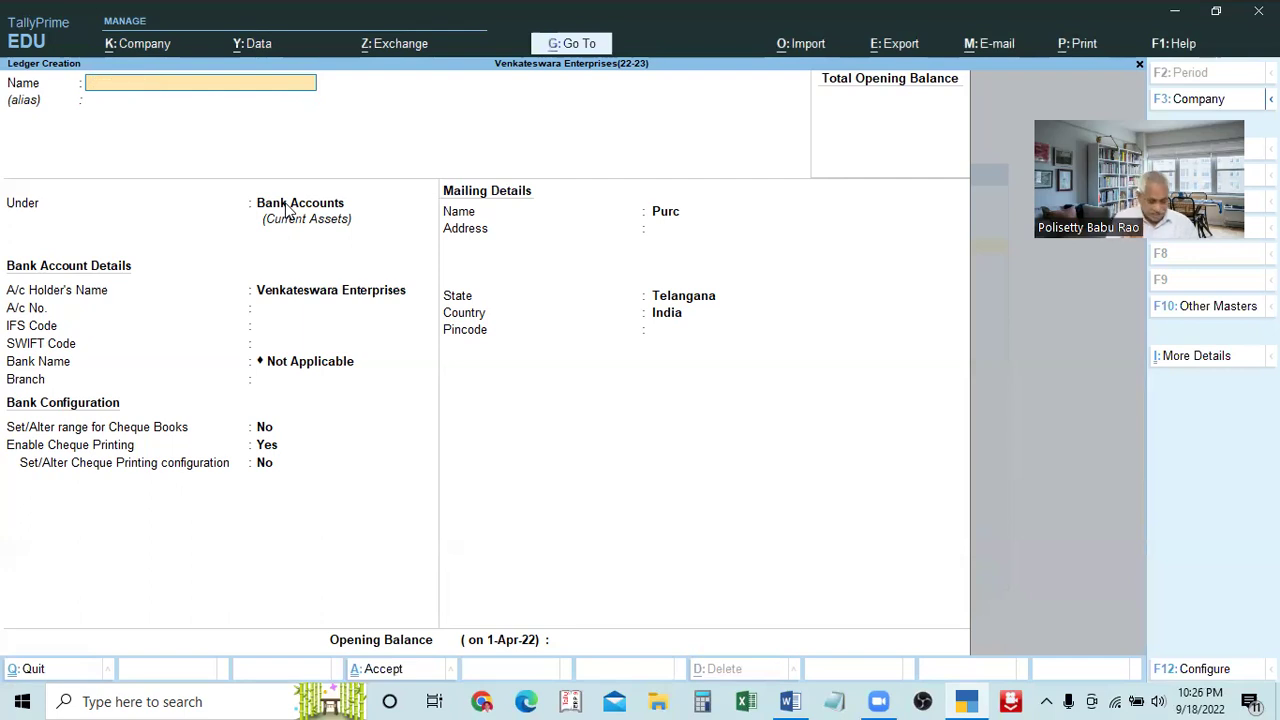
key("Escape")
key("alt+Tab")
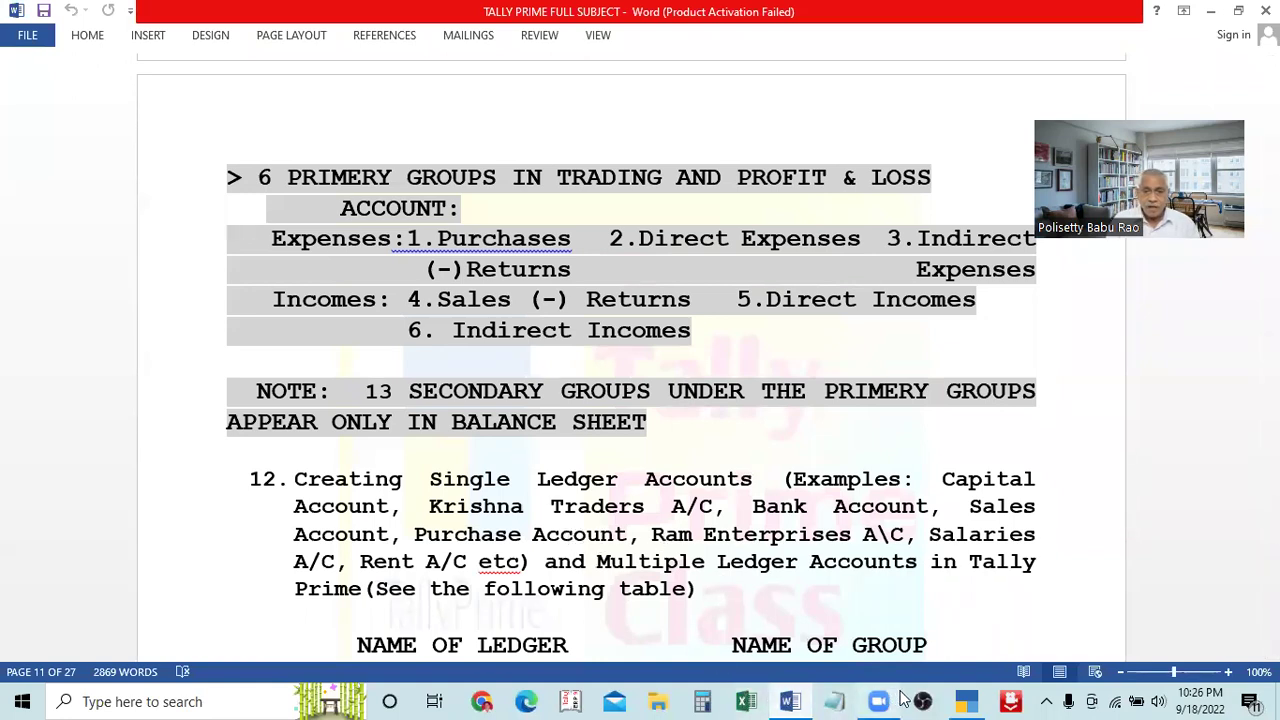
left_click(963, 701)
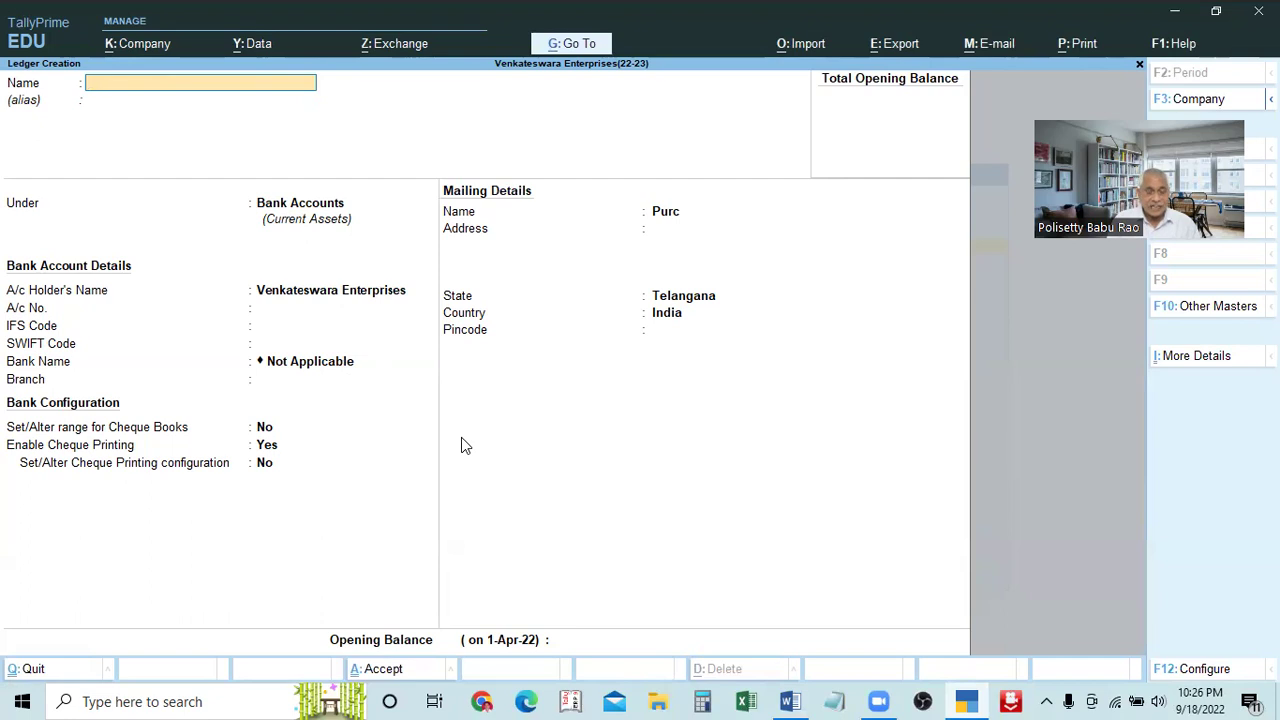
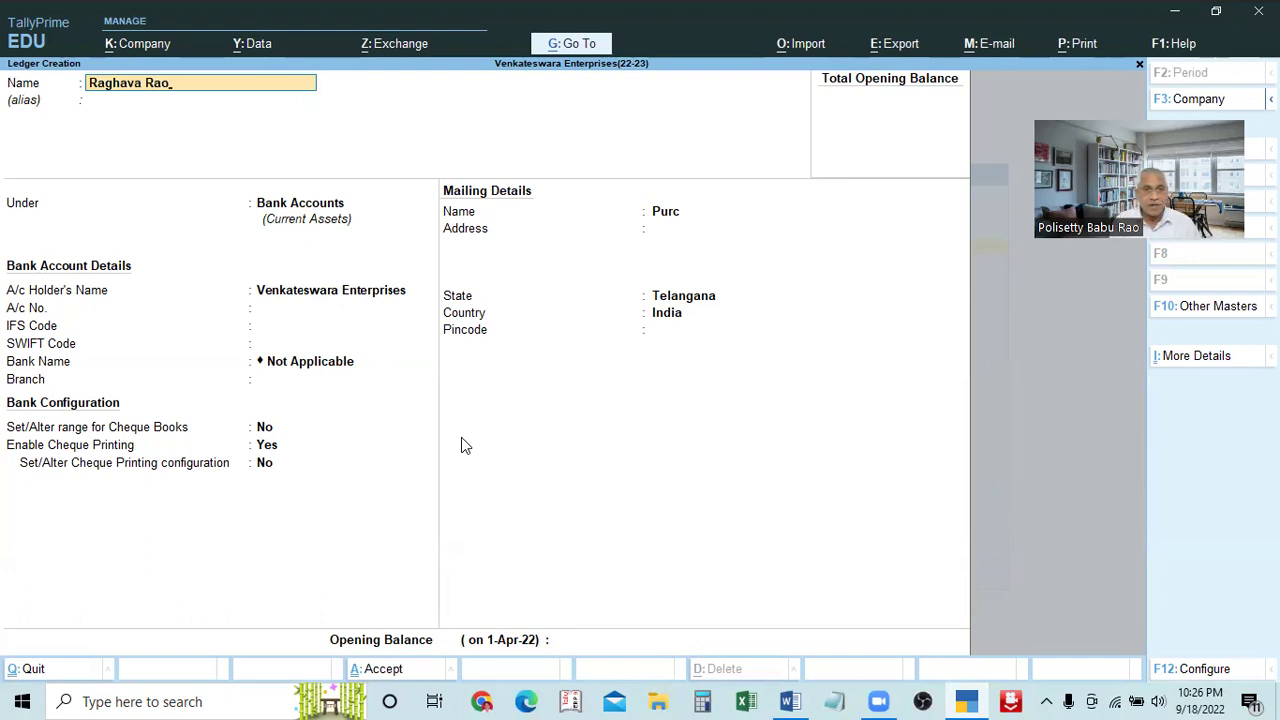
key("Return")
key("Return")
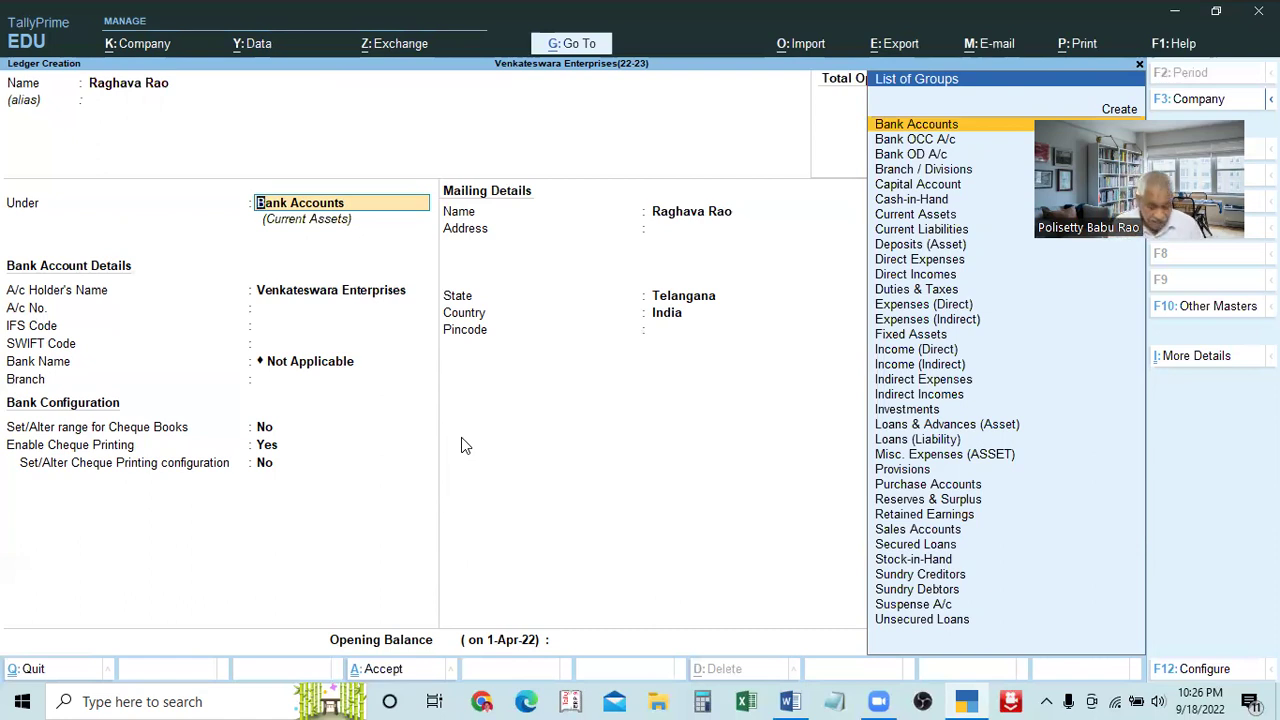
type("Su")
key("Down")
key("Down")
key("Return")
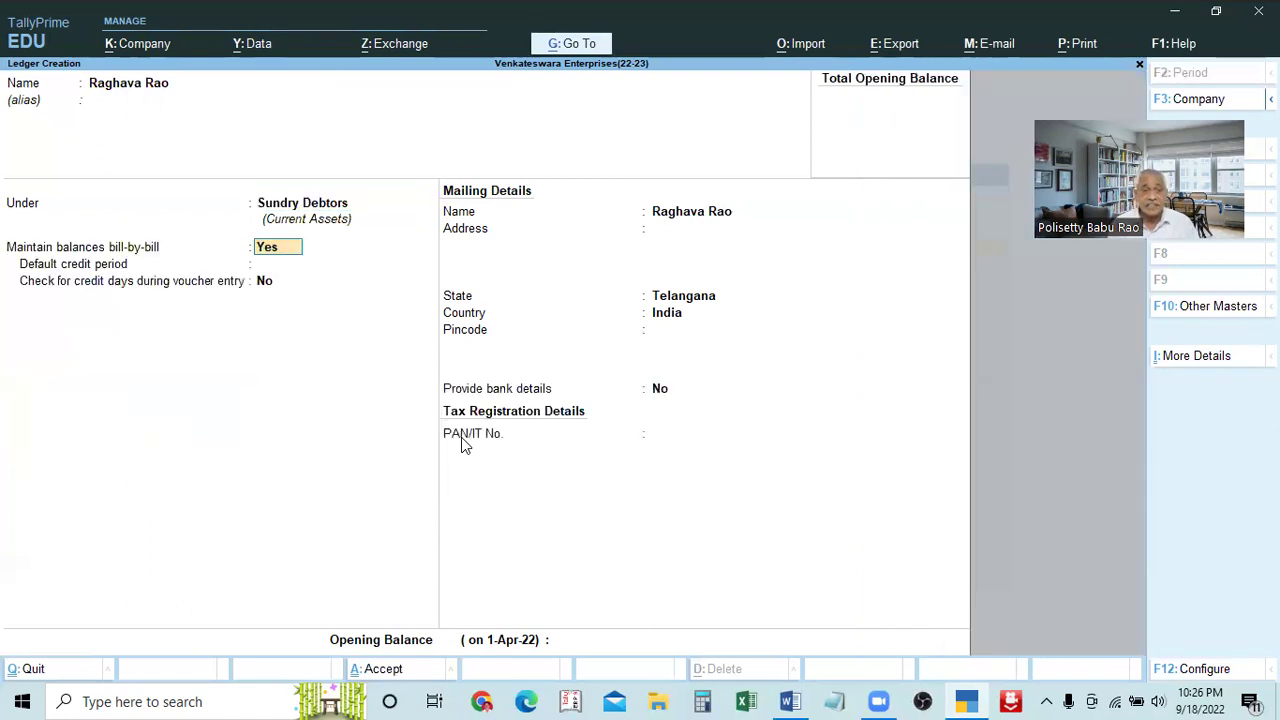
key("ctrl")
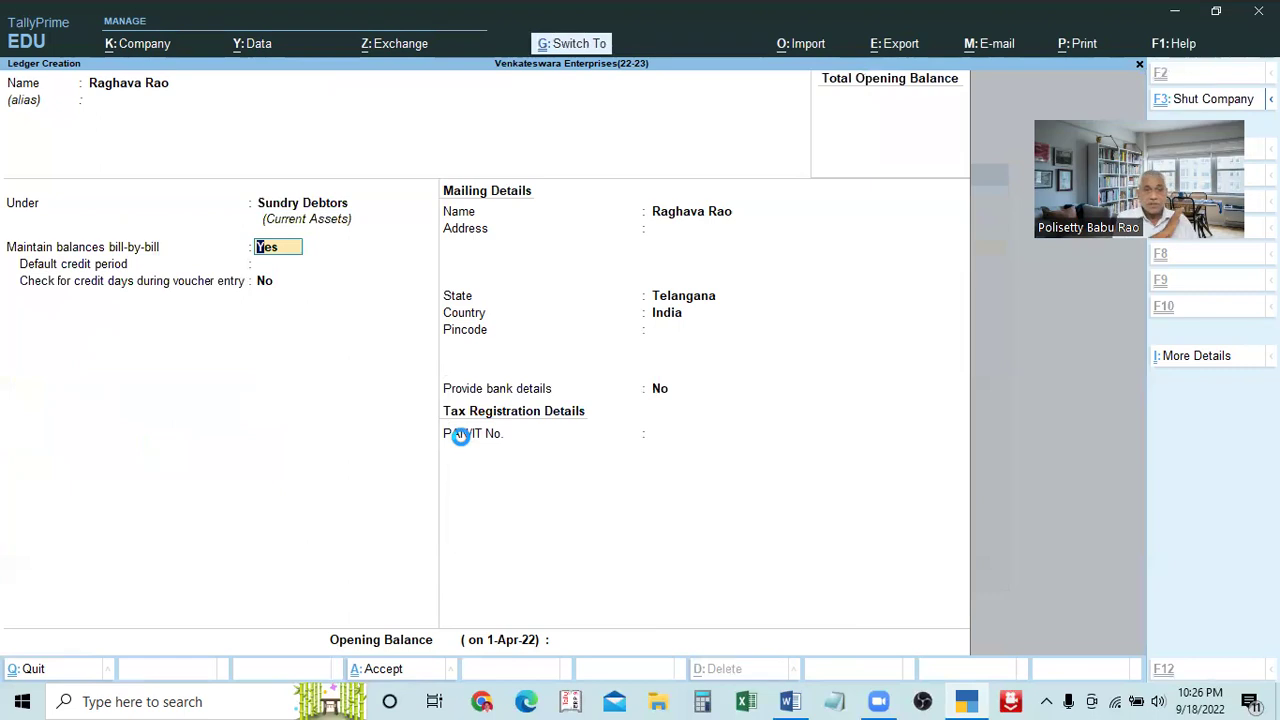
key("ctrl+a")
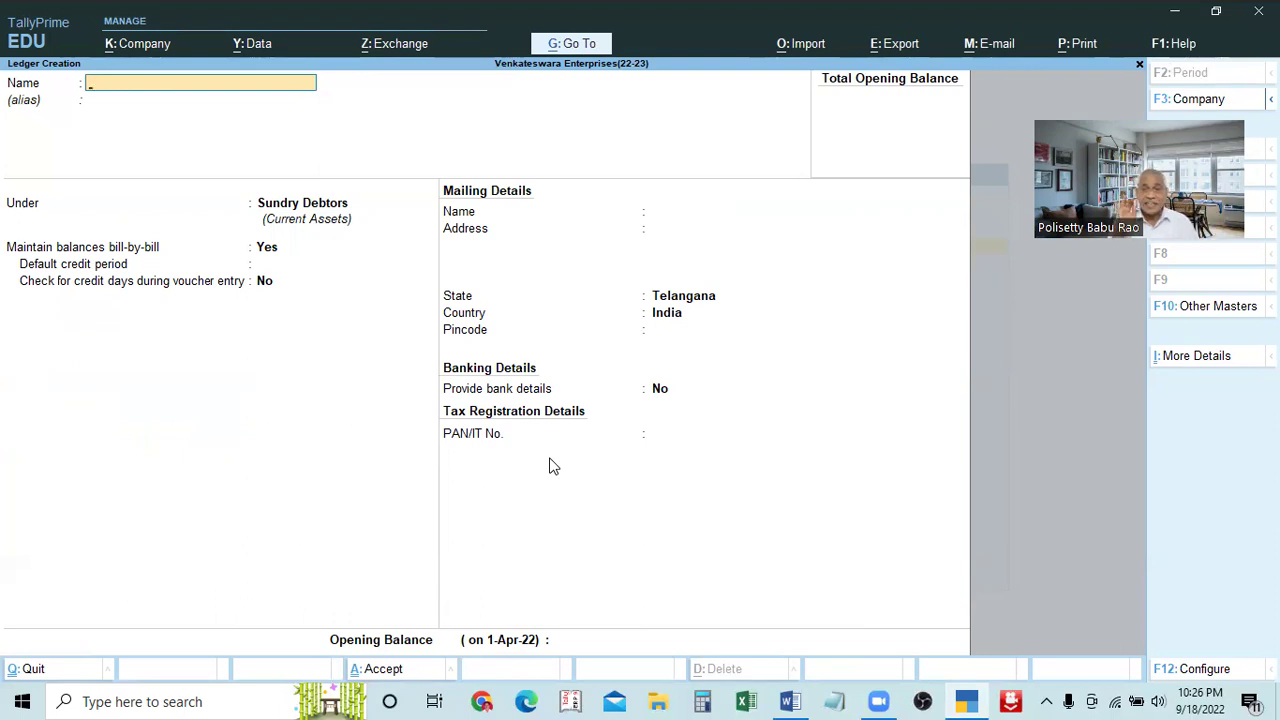
Name the new ledger Postage Expenses and advance to its Under group field
type("Sal")
key("BackSpace")
key("BackSpace")
key("BackSpace")
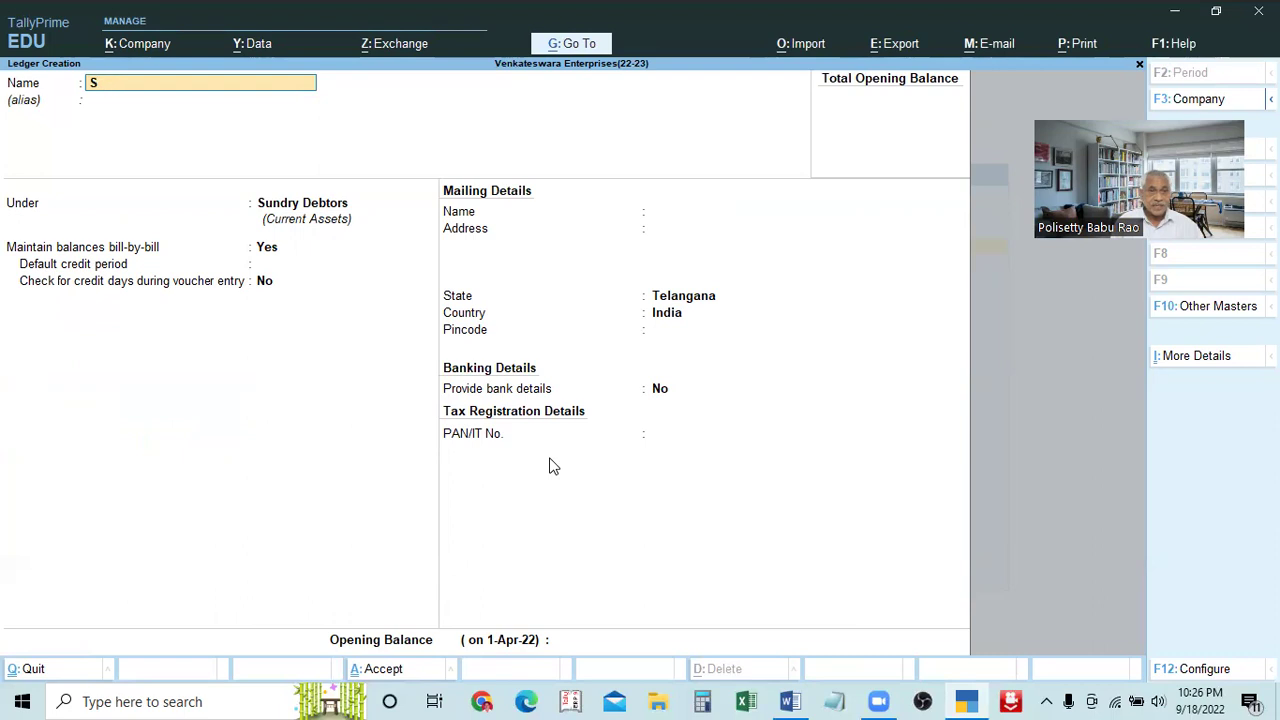
type("Po")
key("BackSpace")
key("BackSpace")
type("Post")
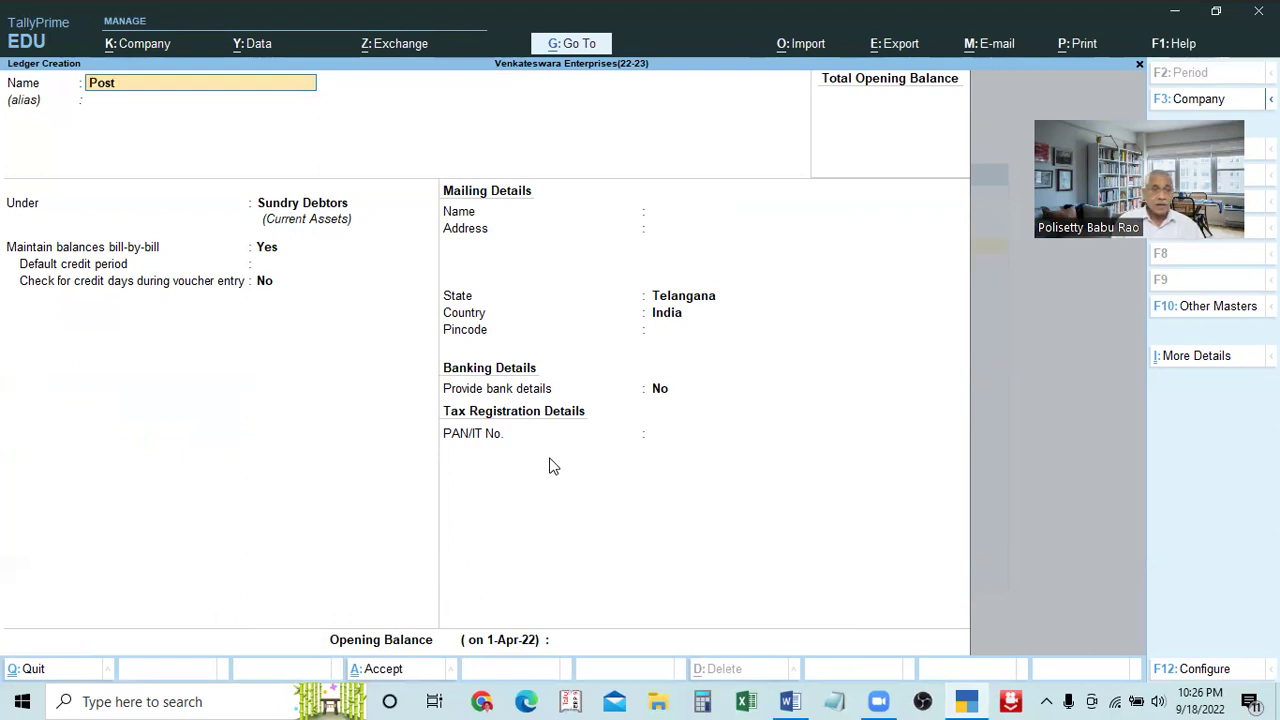
type("age Expenses")
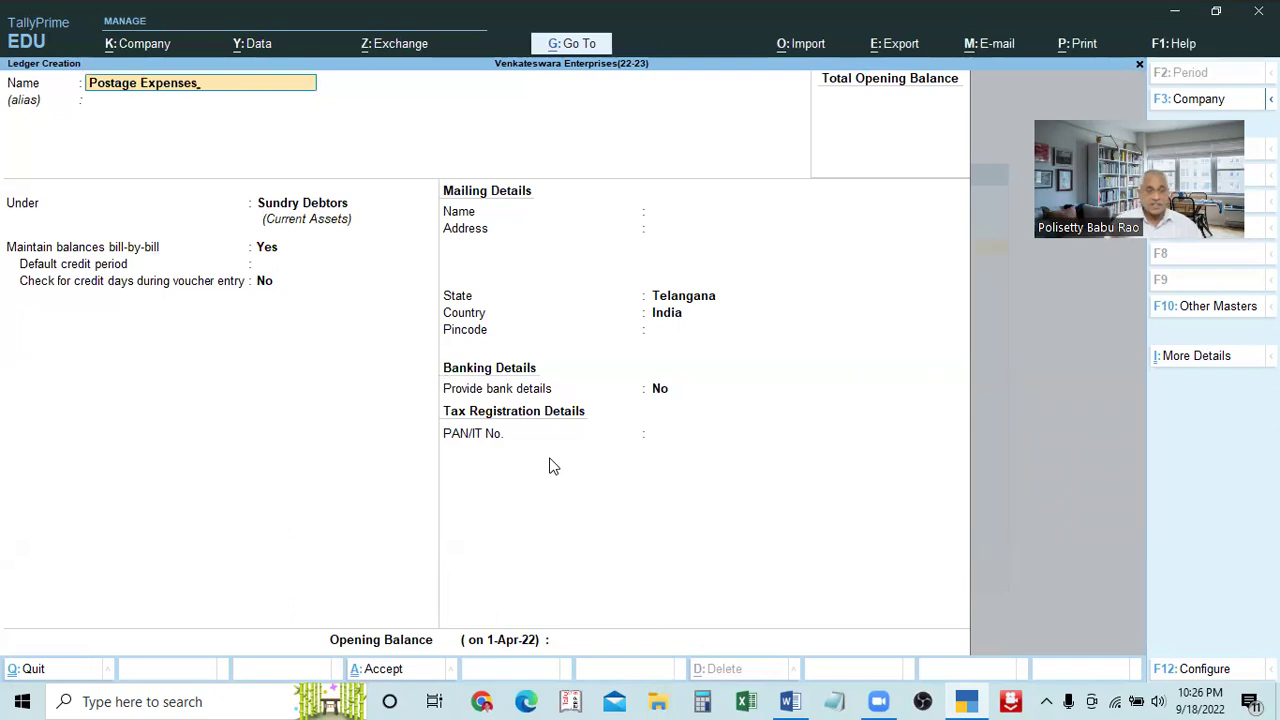
key("BackSpace")
key("BackSpace")
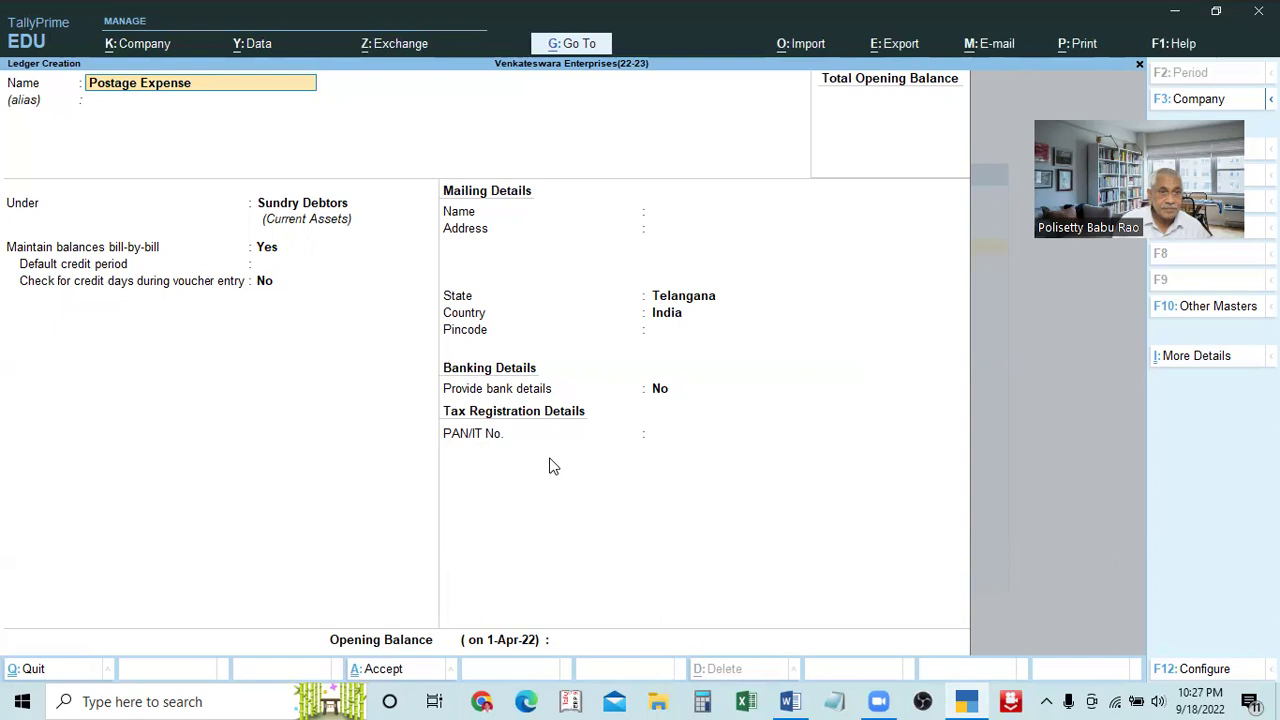
type("e")
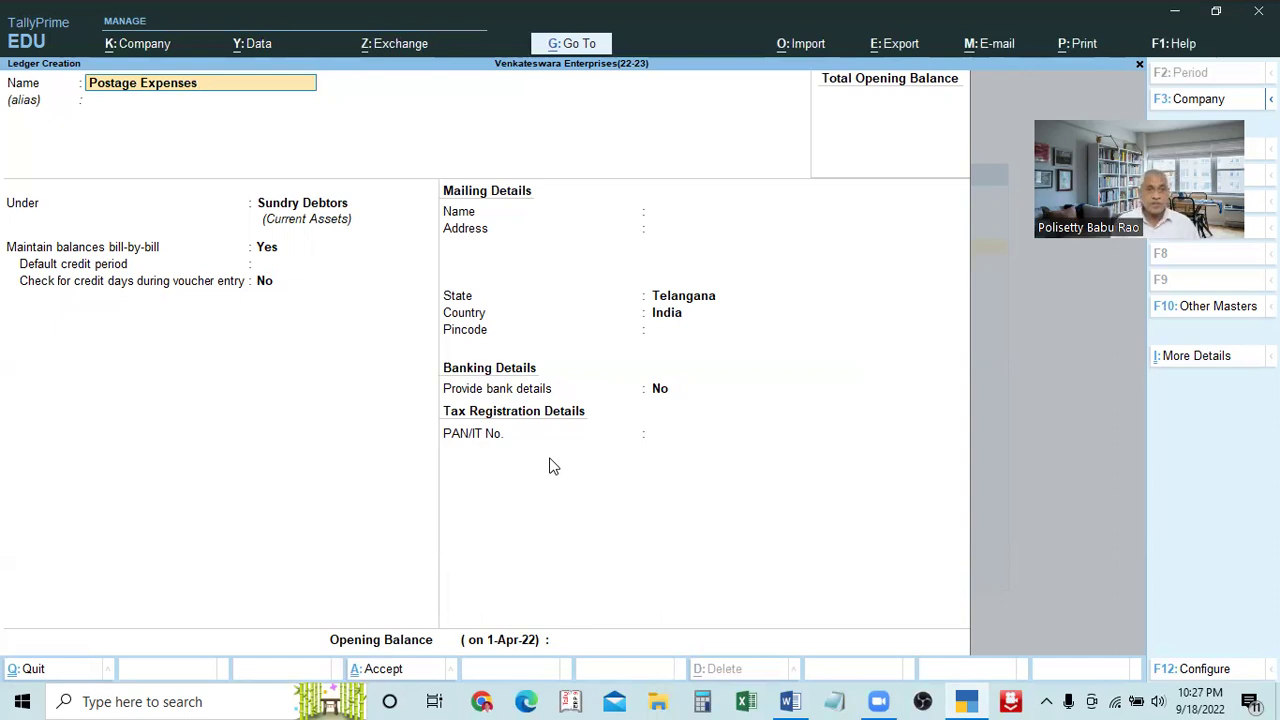
key("Return")
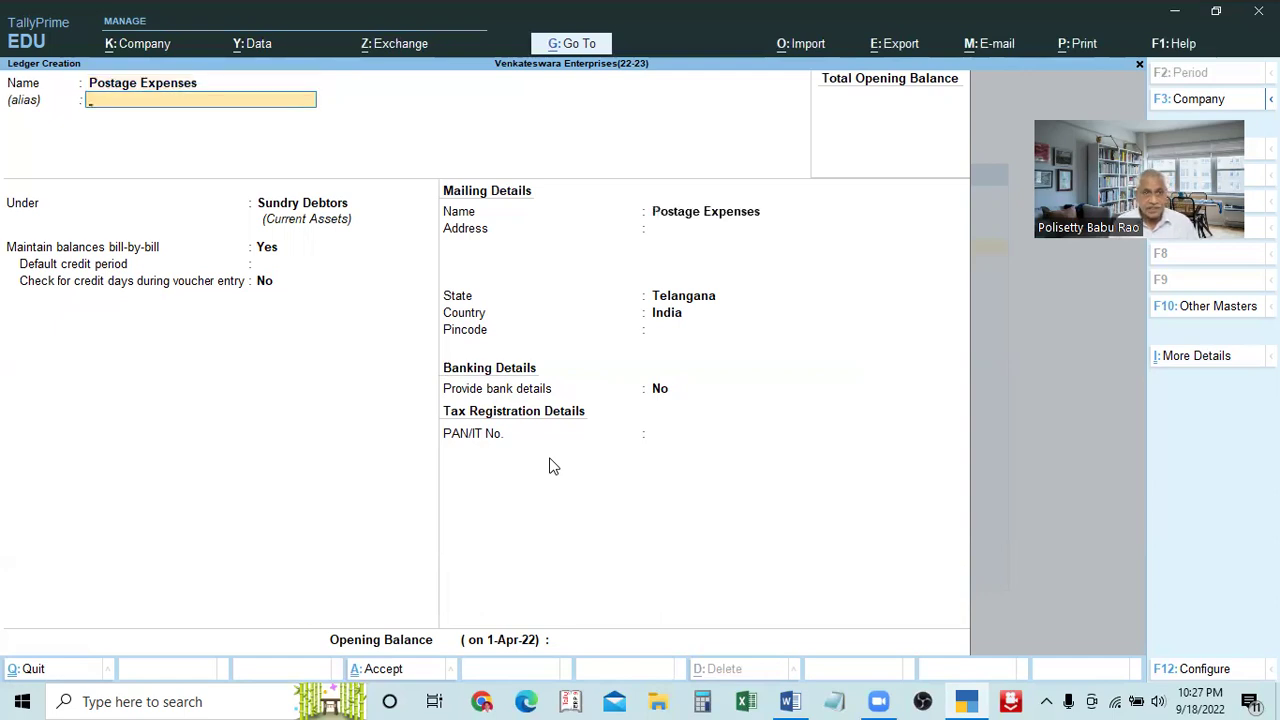
key("Return")
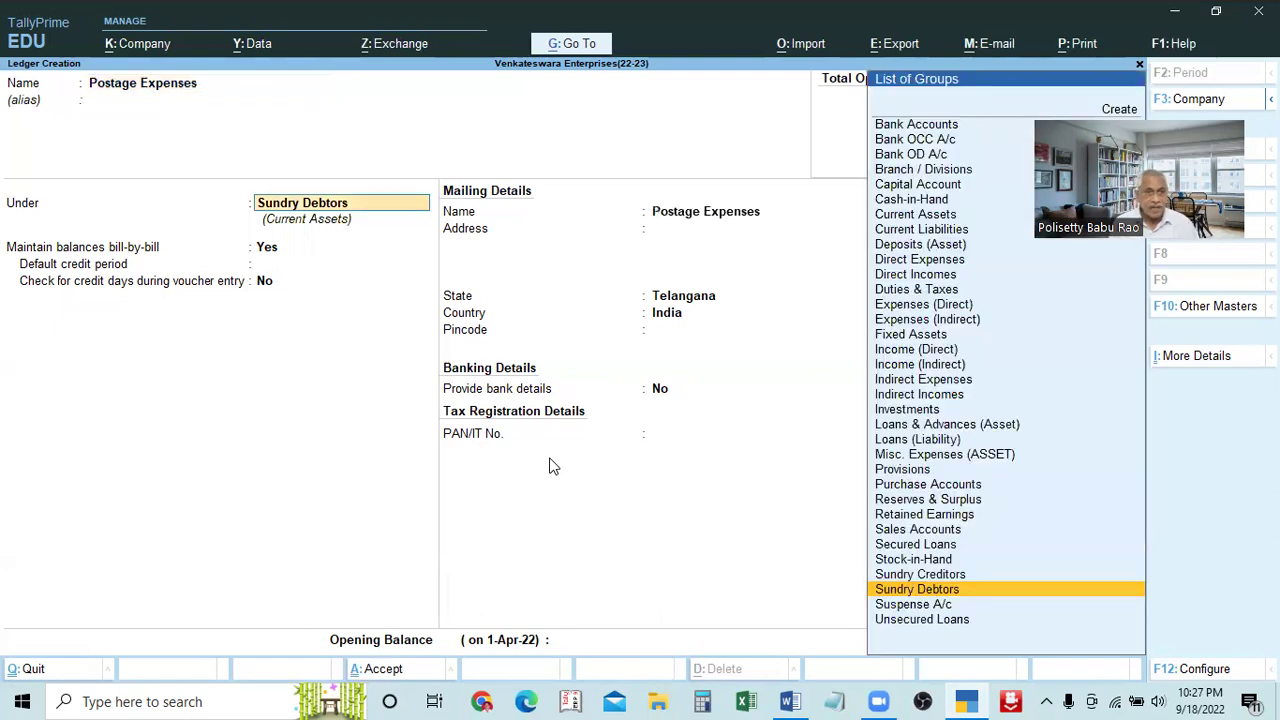
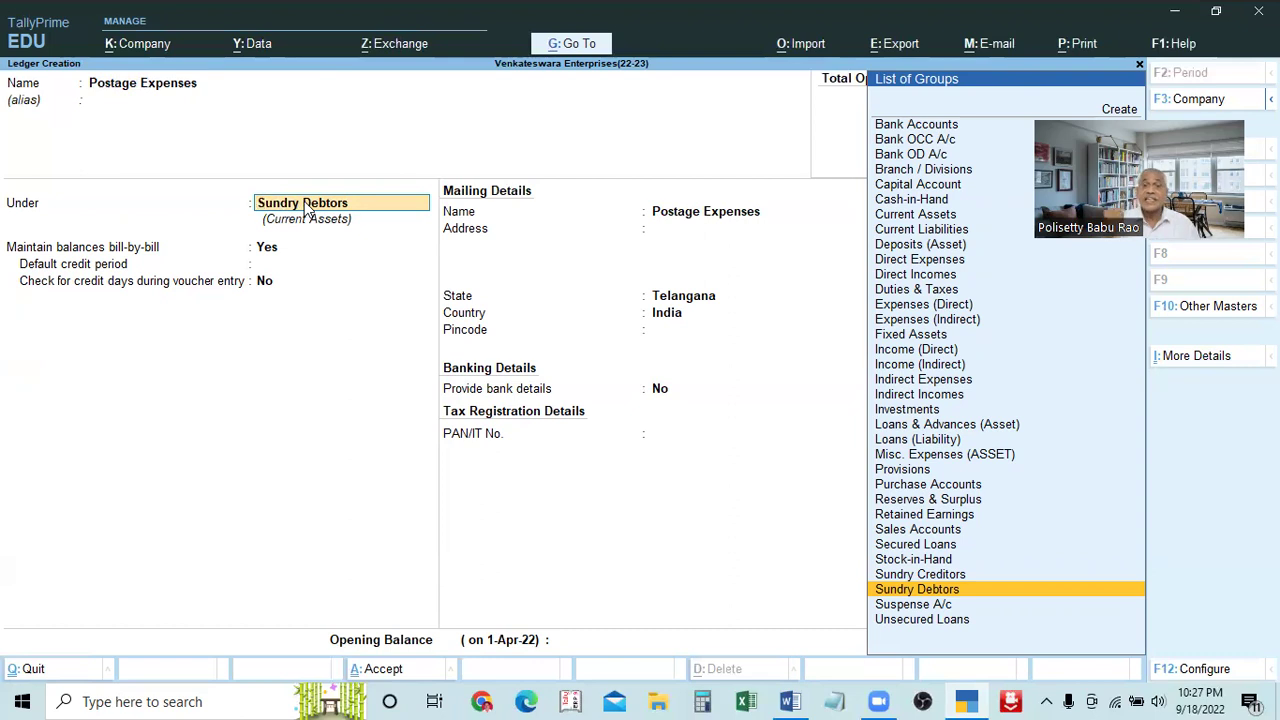
File the Postage Expenses ledger under Indirect Expenses, ledger type Not Applicable, and save it
type("Ind")
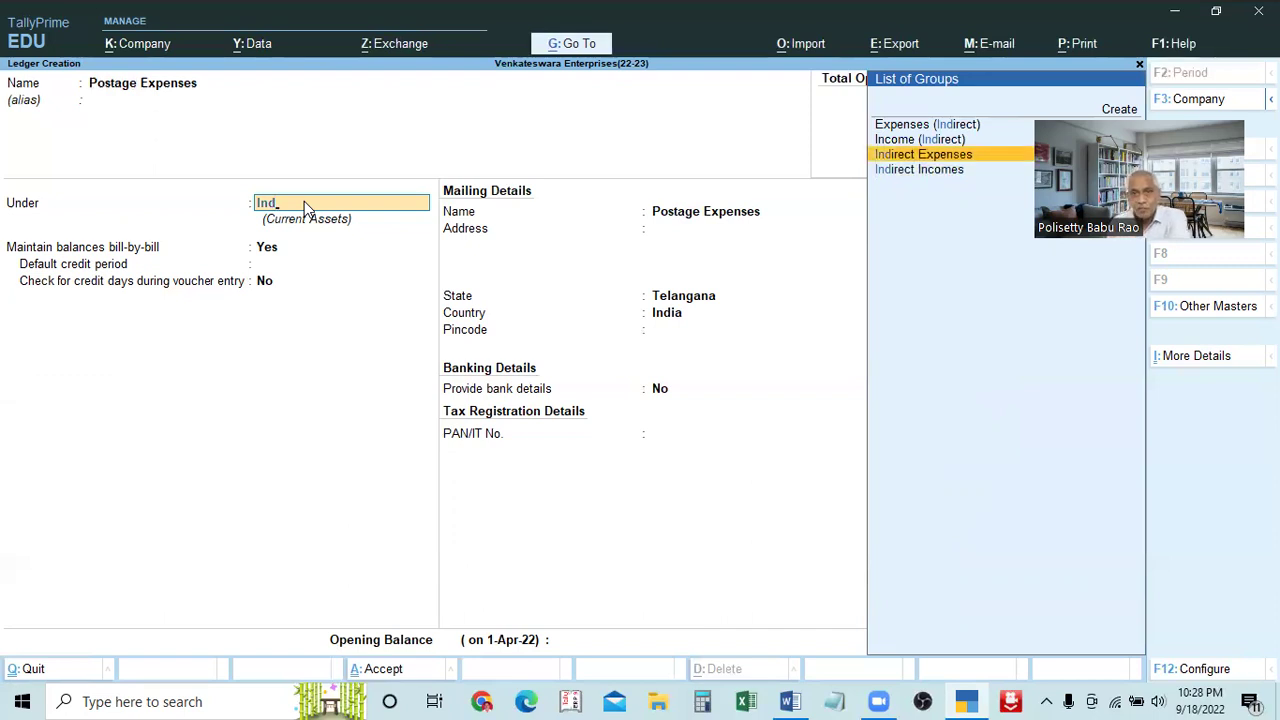
key("Return")
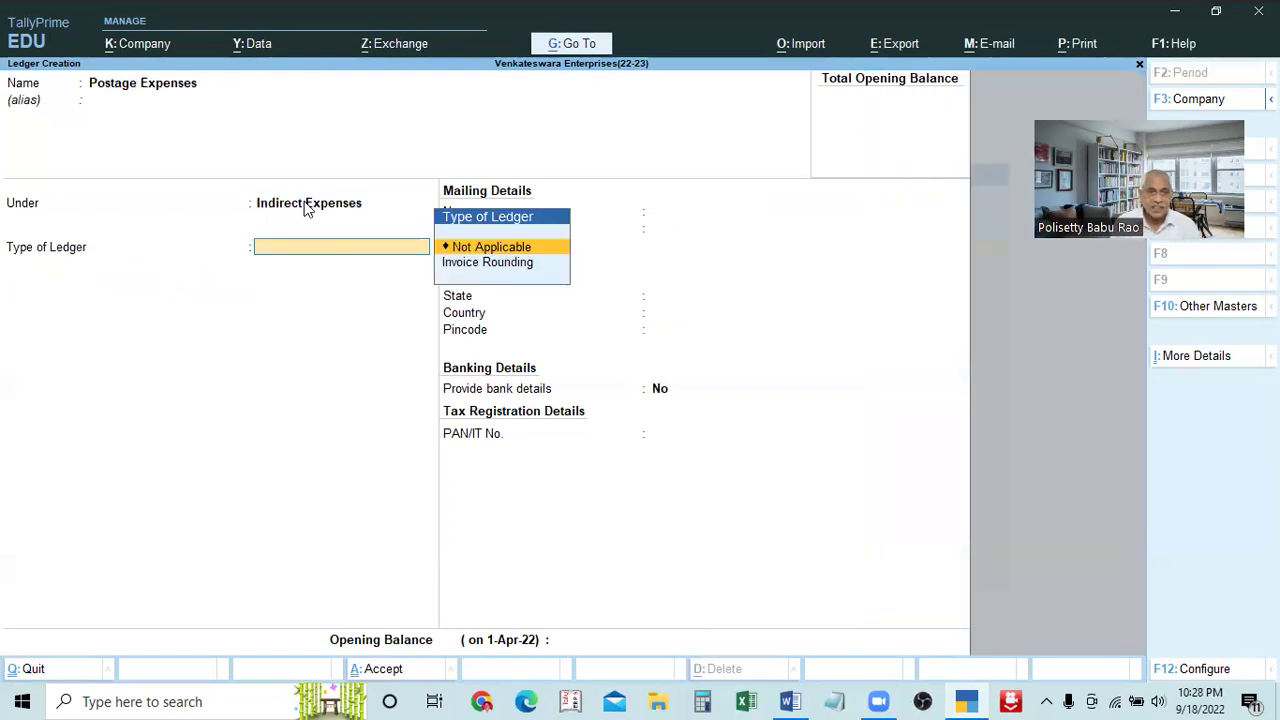
key("Return")
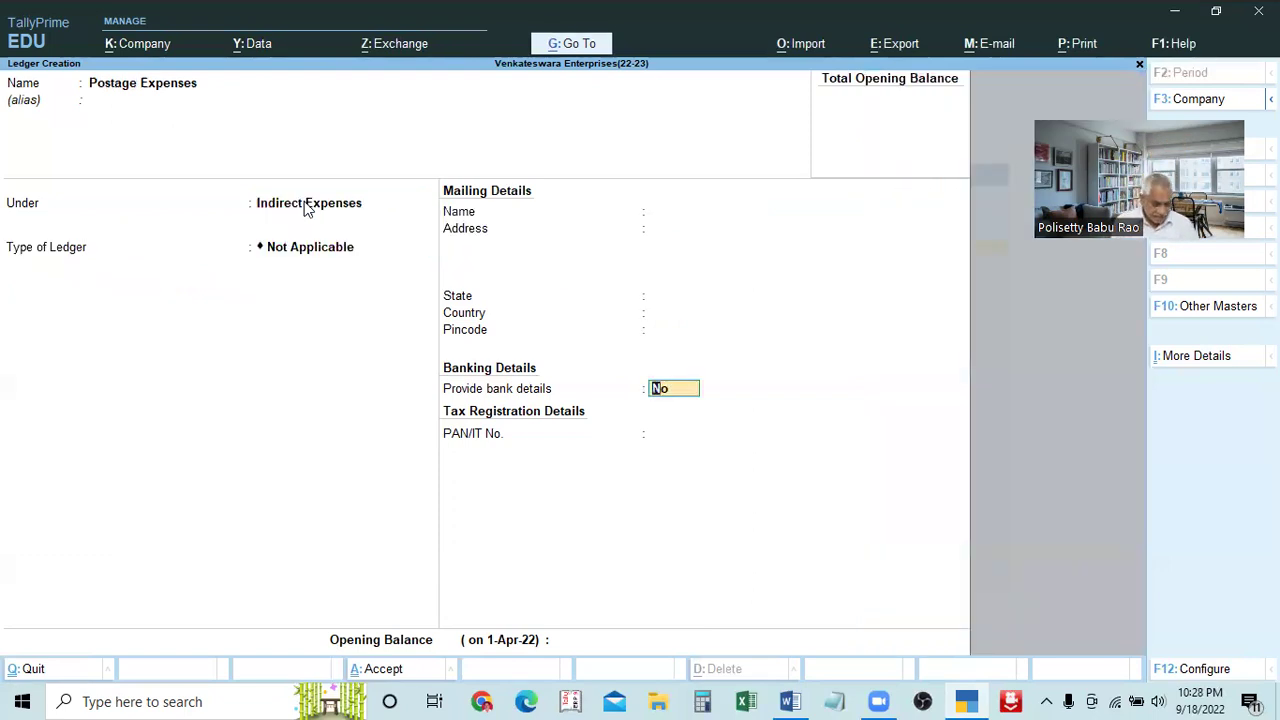
key("ctrl")
key("ctrl+a")
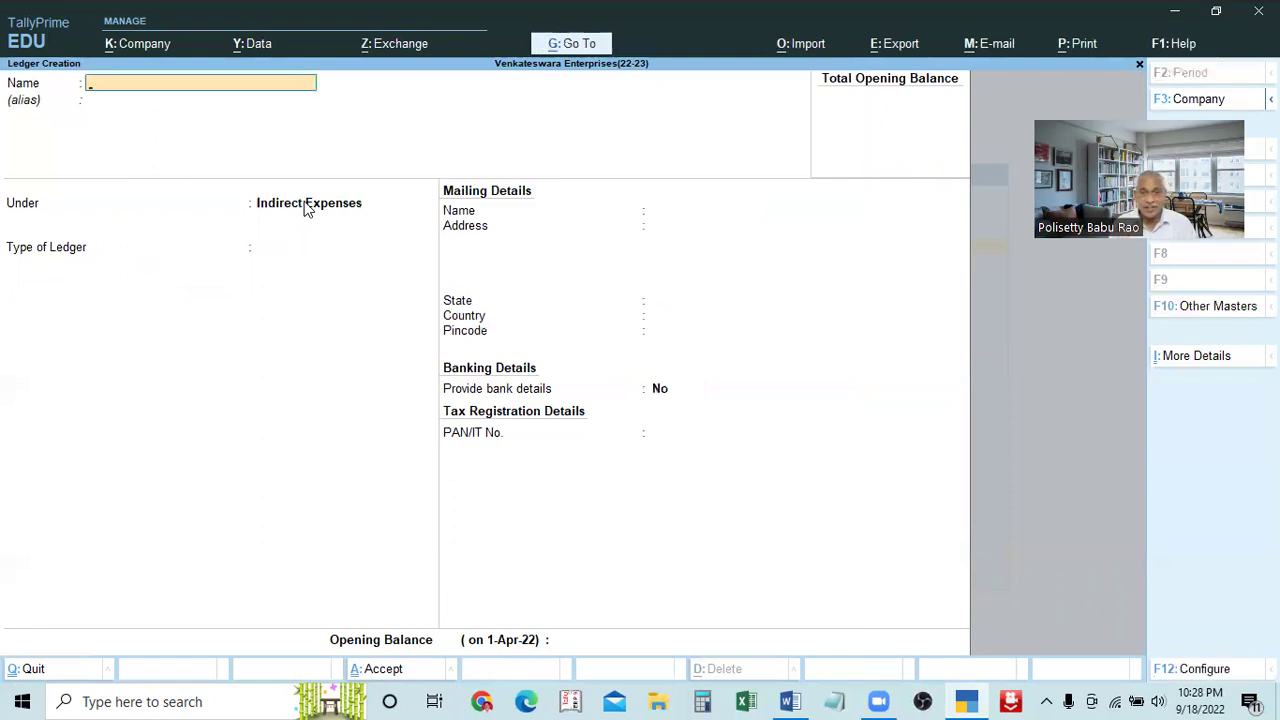
Name a new ledger 'Interest Received', place it under Indirect Incomes, and save it
type("C")
key("BackSpace")
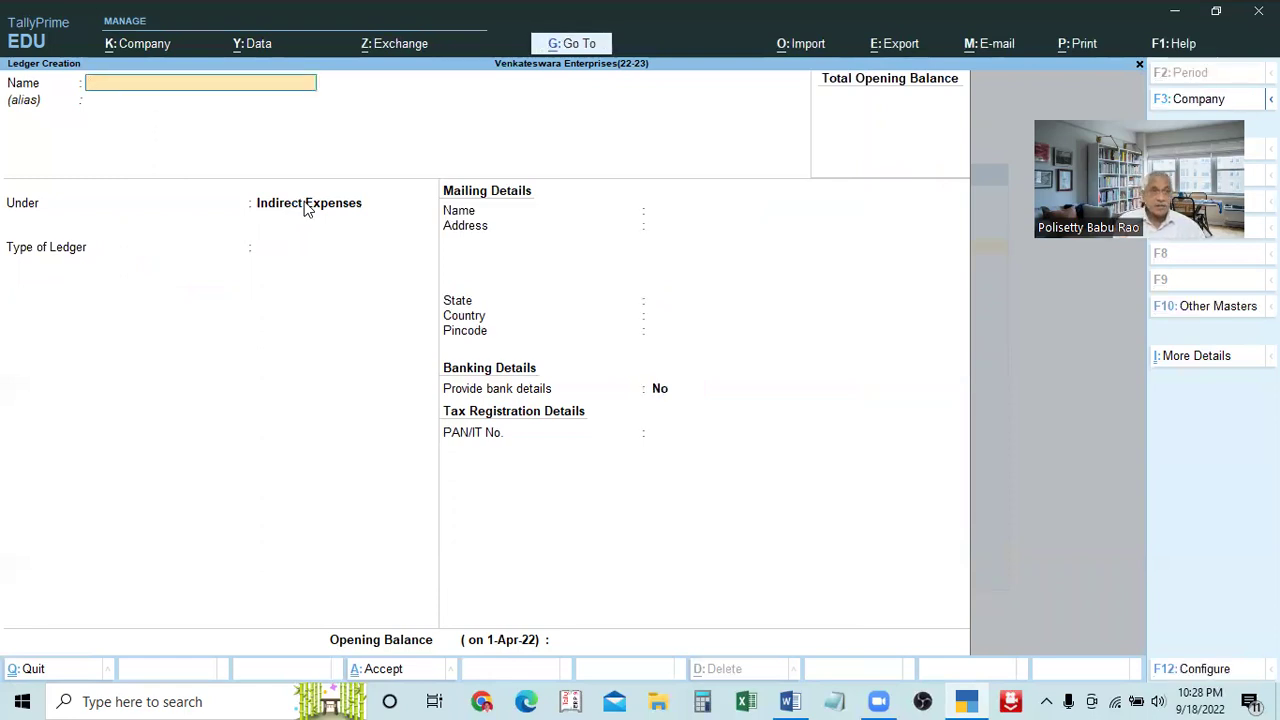
type("Inter")
type("Received")
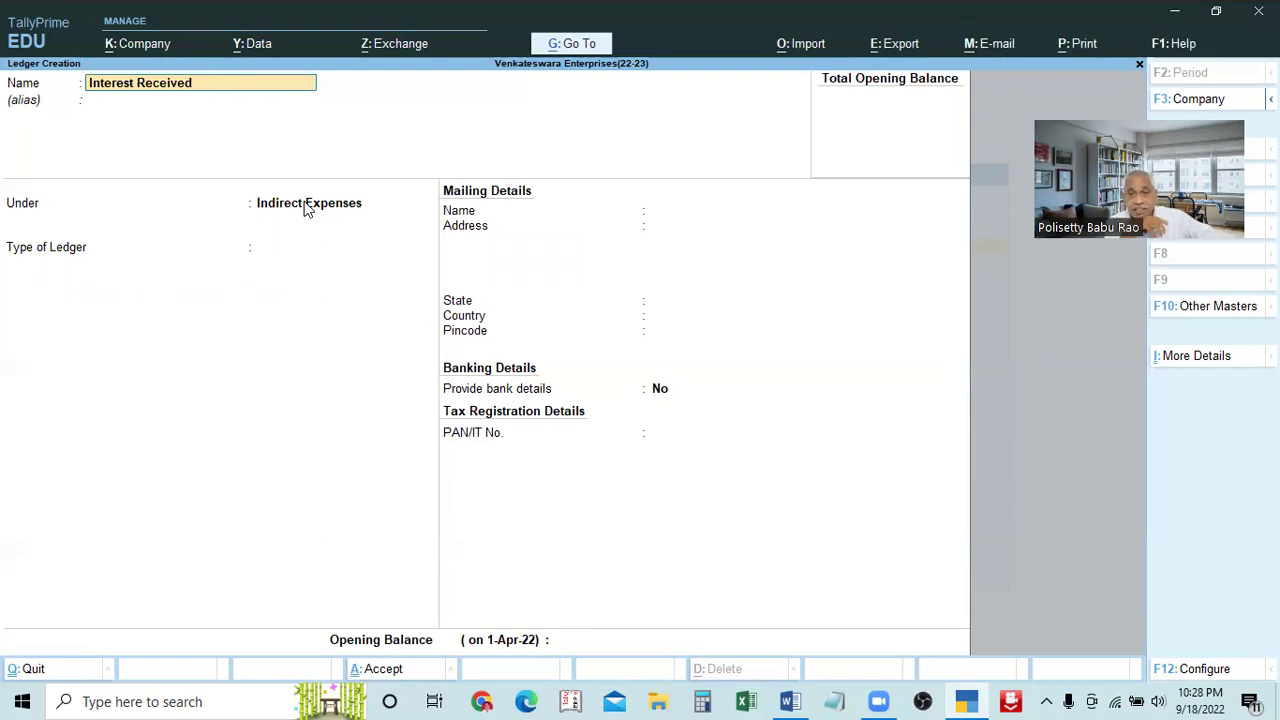
key("Return")
key("Return")
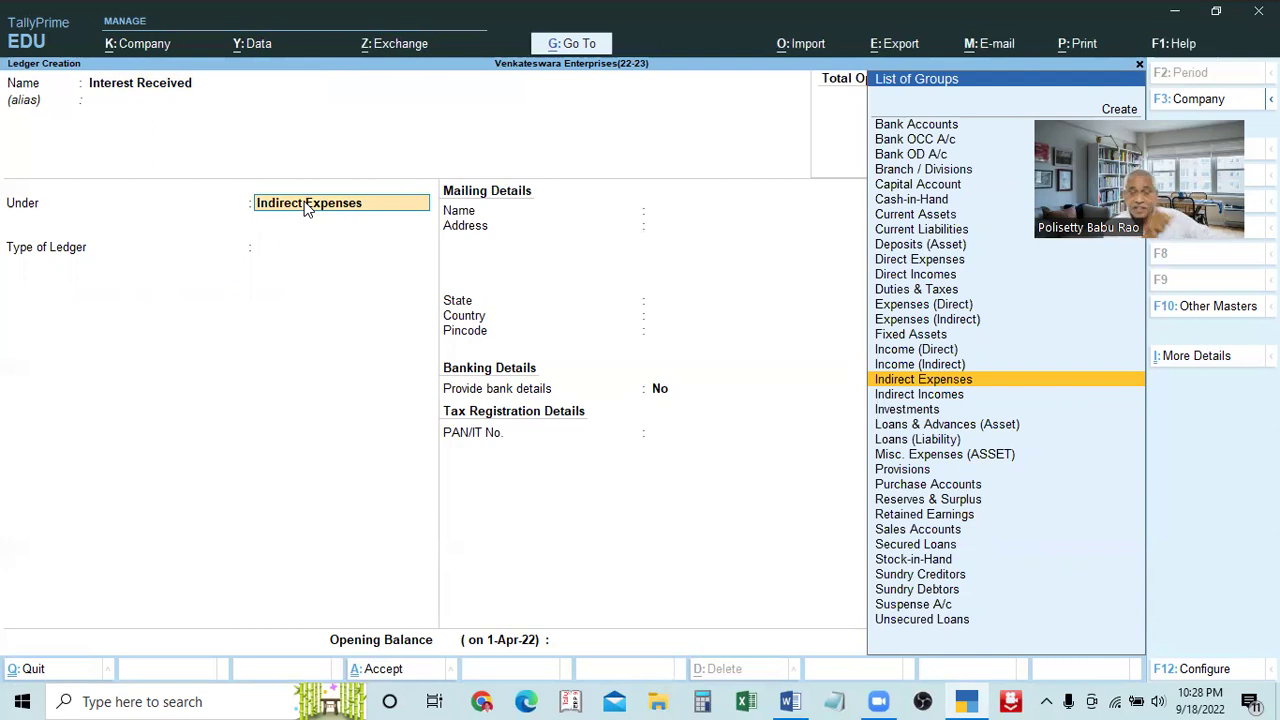
type("Ind")
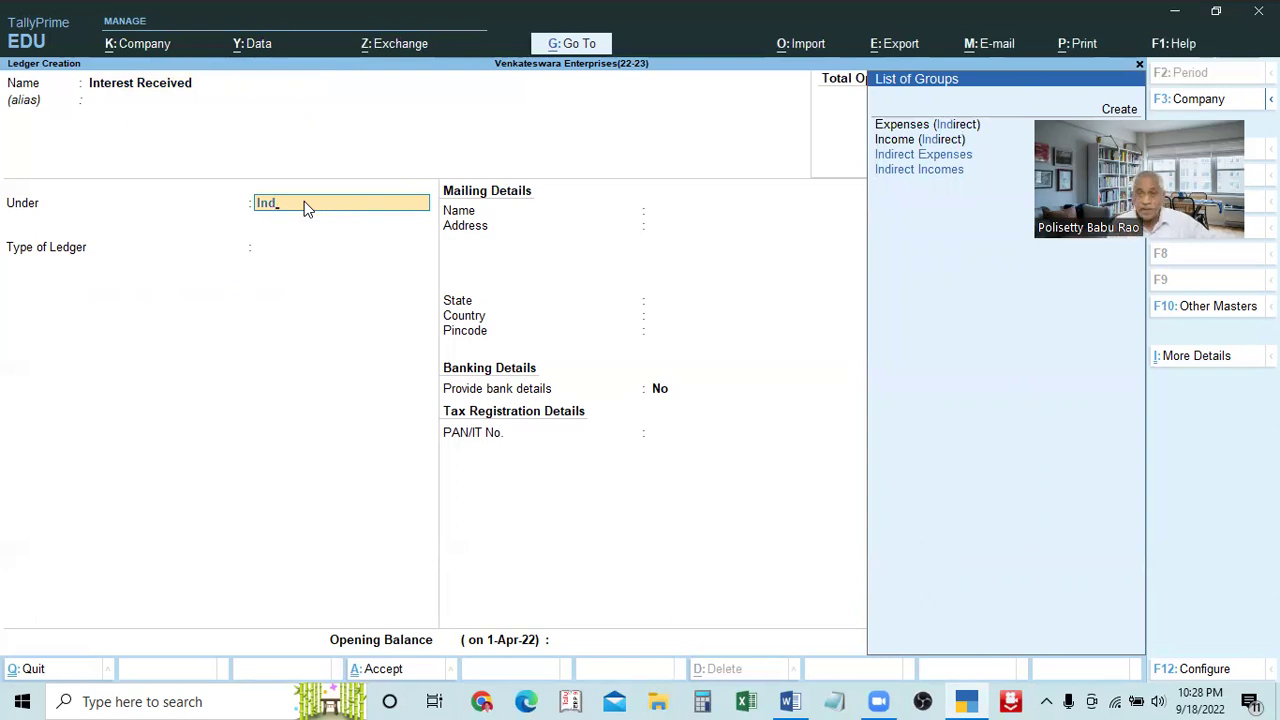
key("Down")
key("Down")
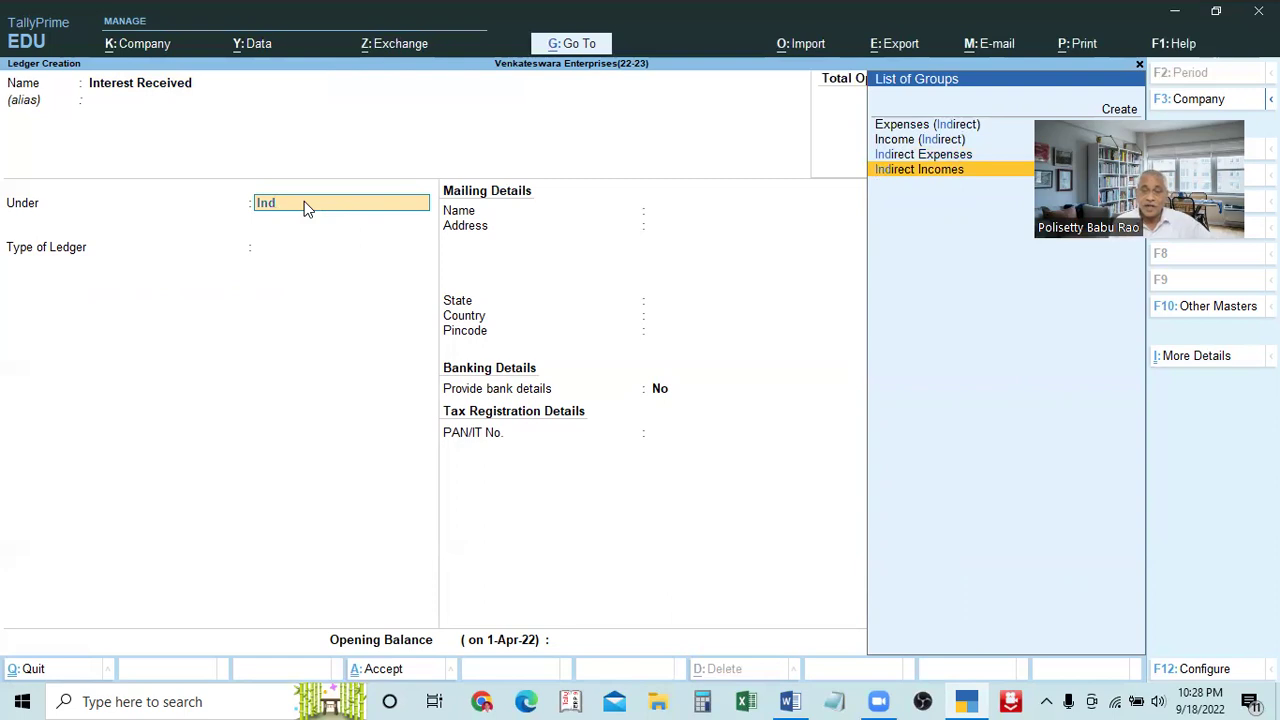
key("Return")
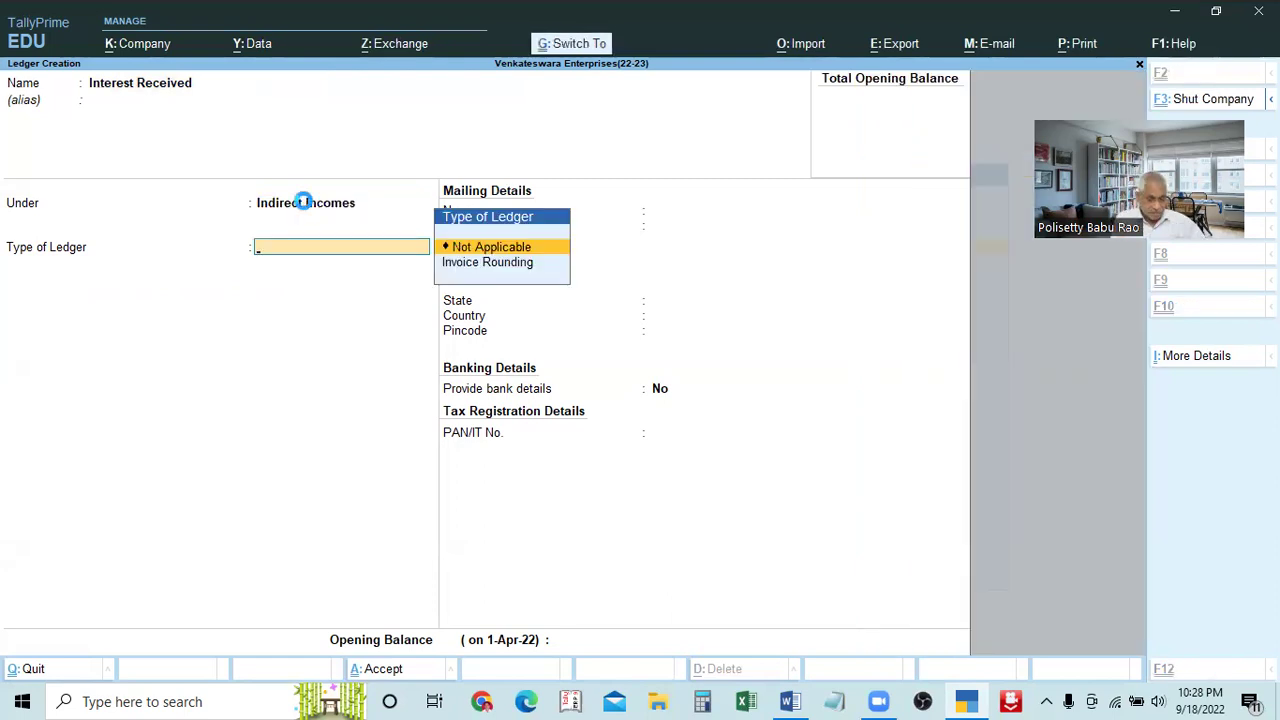
key("ctrl+a")
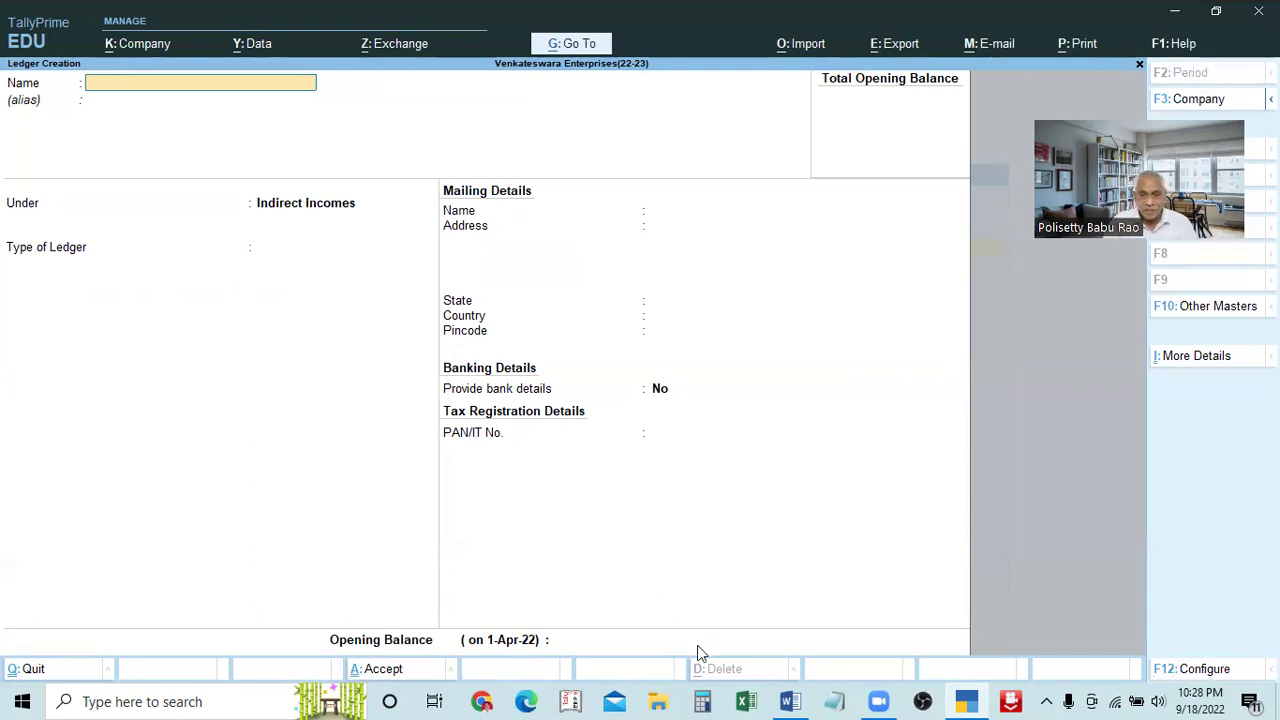
left_click(790, 701)
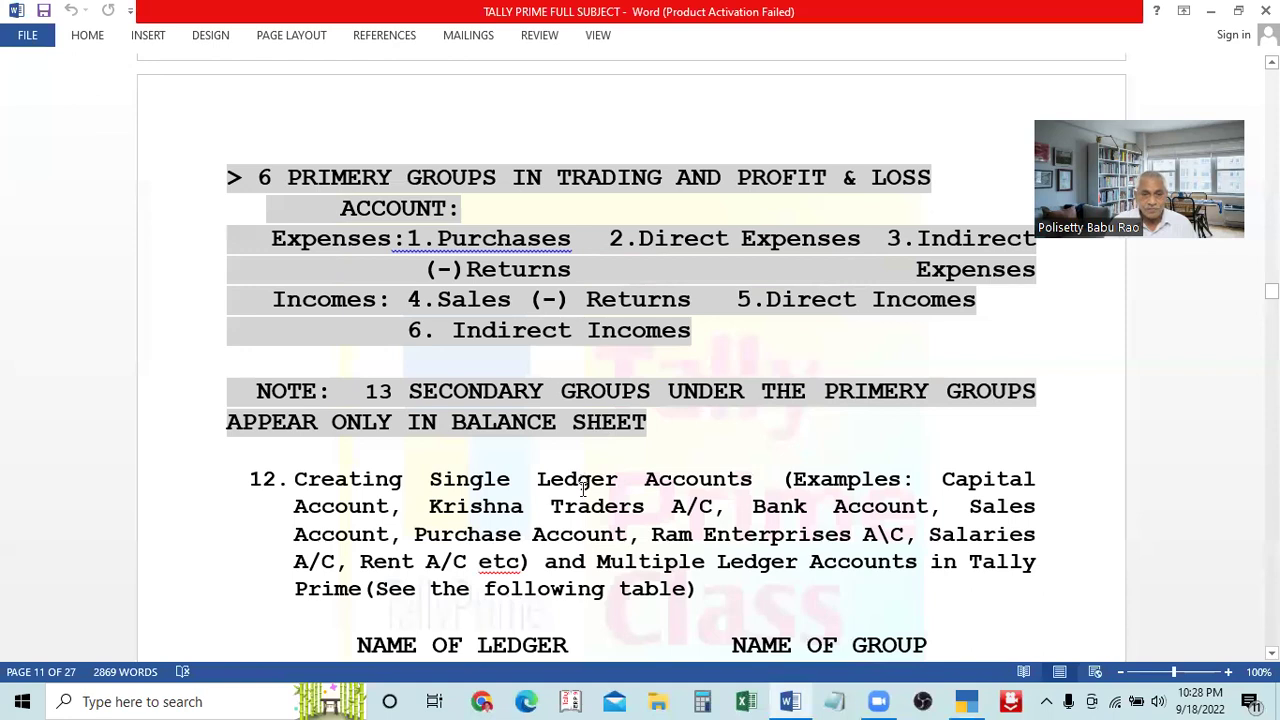
scroll(600, 480, "down", 1)
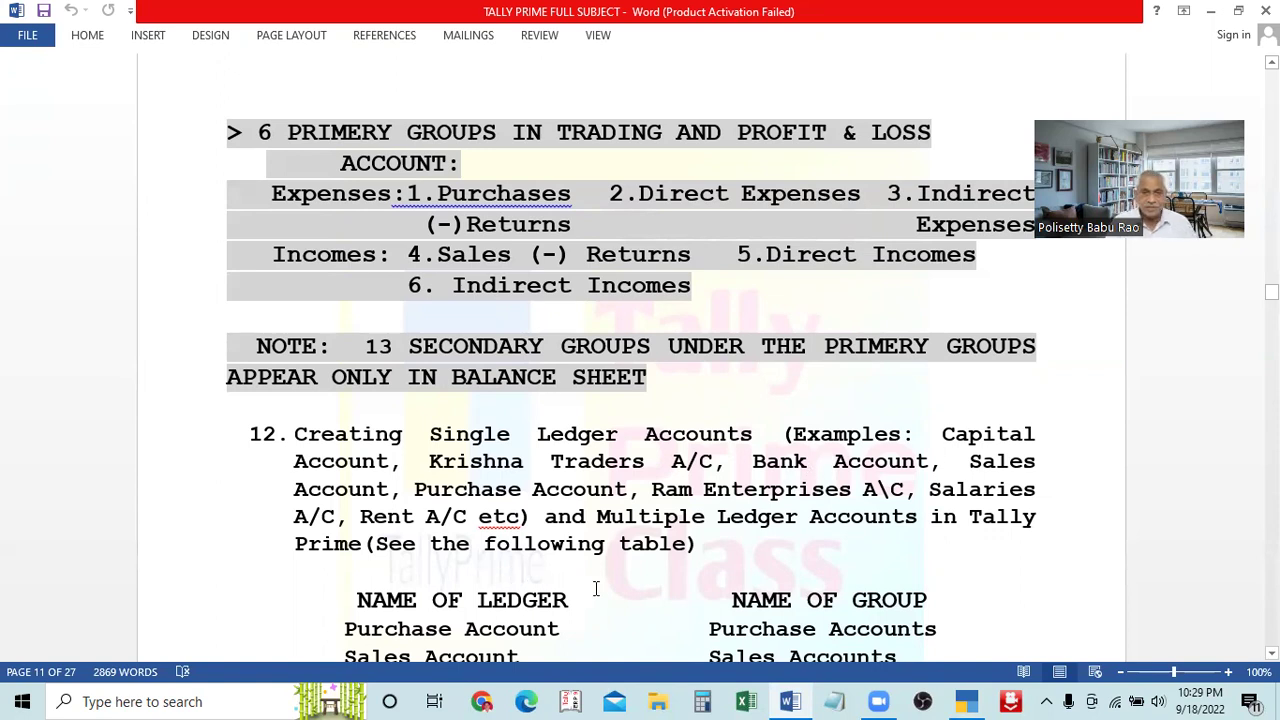
scroll(588, 598, "up", 3)
key("alt+Tab")
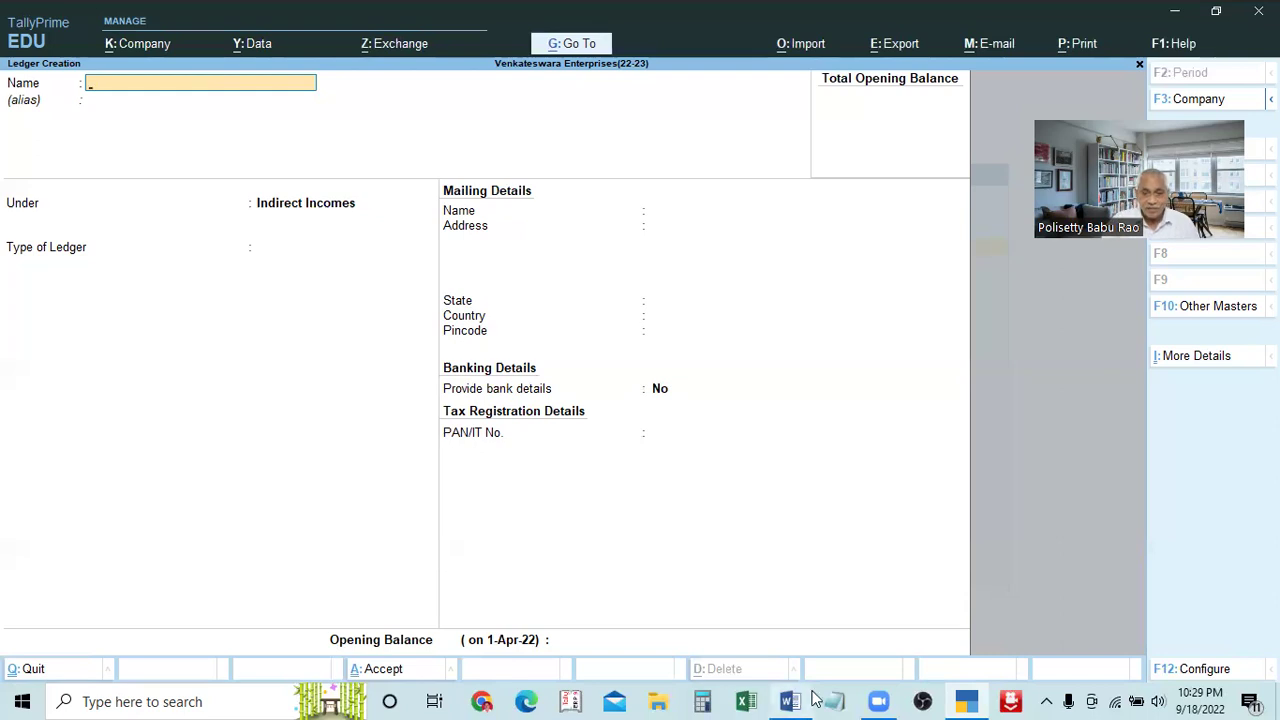
Quit the unsaved ledger form and return to the Gateway of Tally
key("Escape")
key("y")
key("Escape")
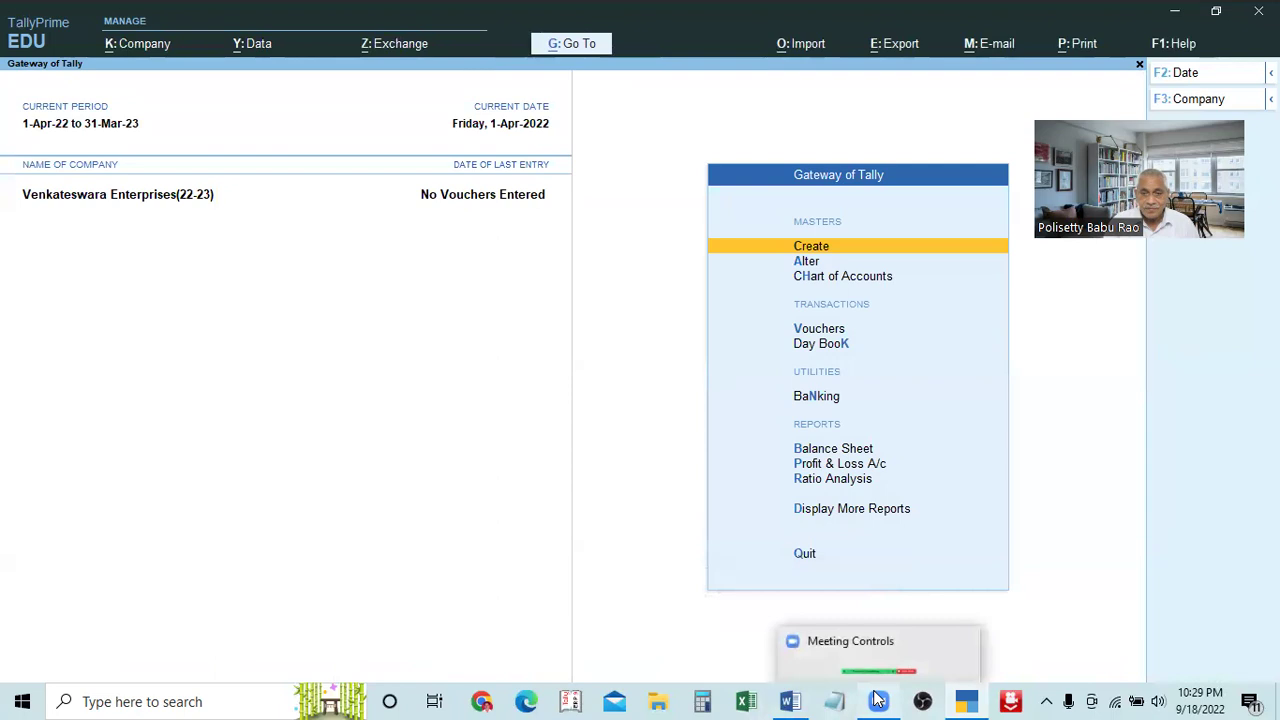
Look up the example ledger names in the Word notes' section 12, then return to Tally
key("alt+Tab")
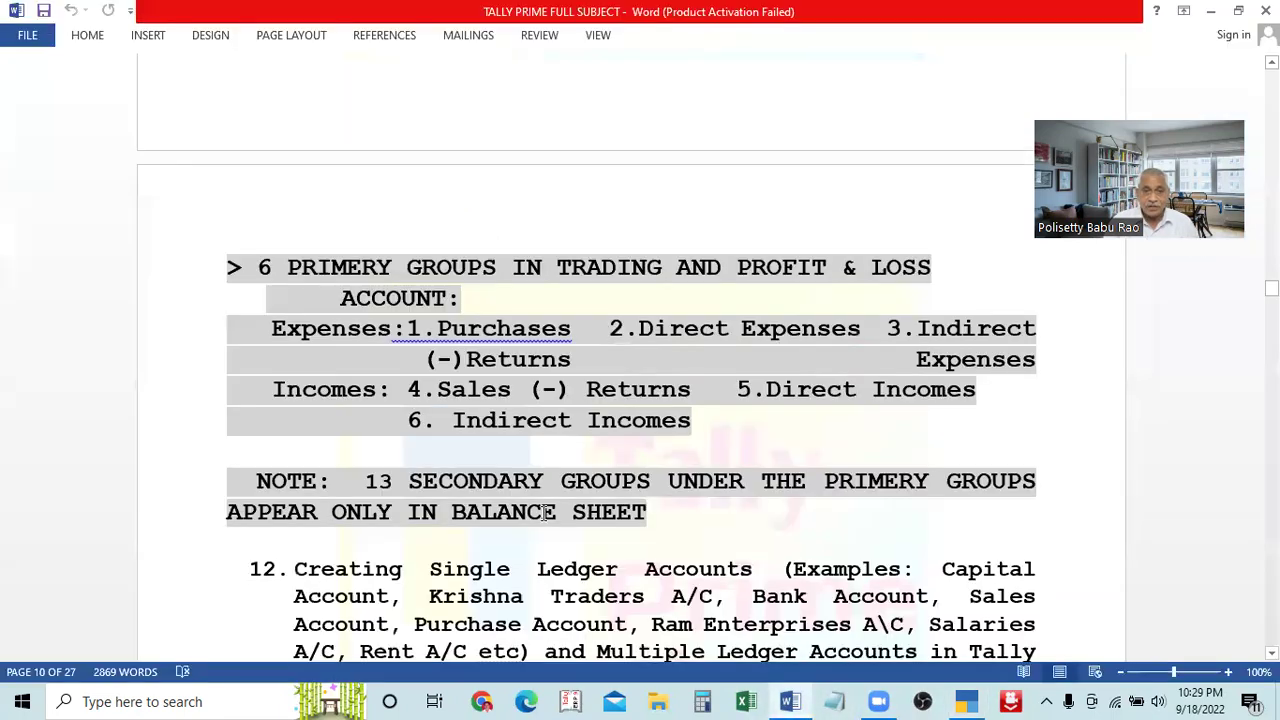
scroll(543, 514, "down", 2)
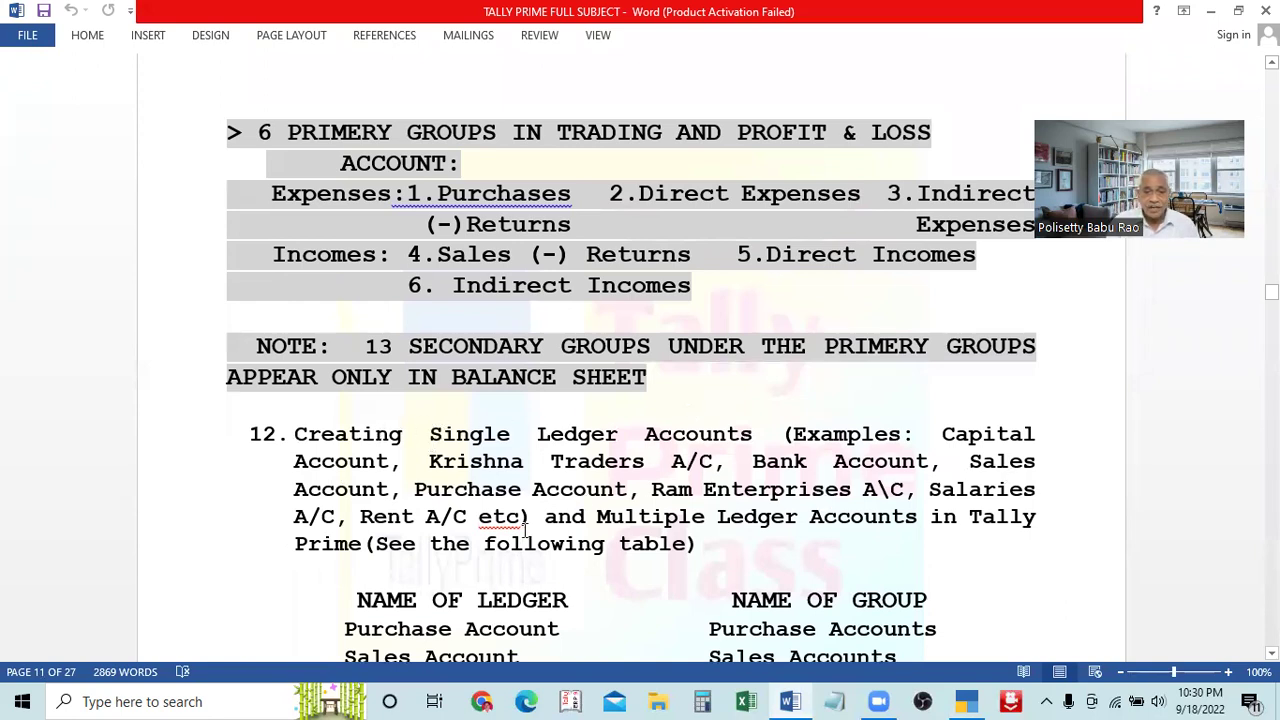
left_click_drag(540, 516, 197, 514)
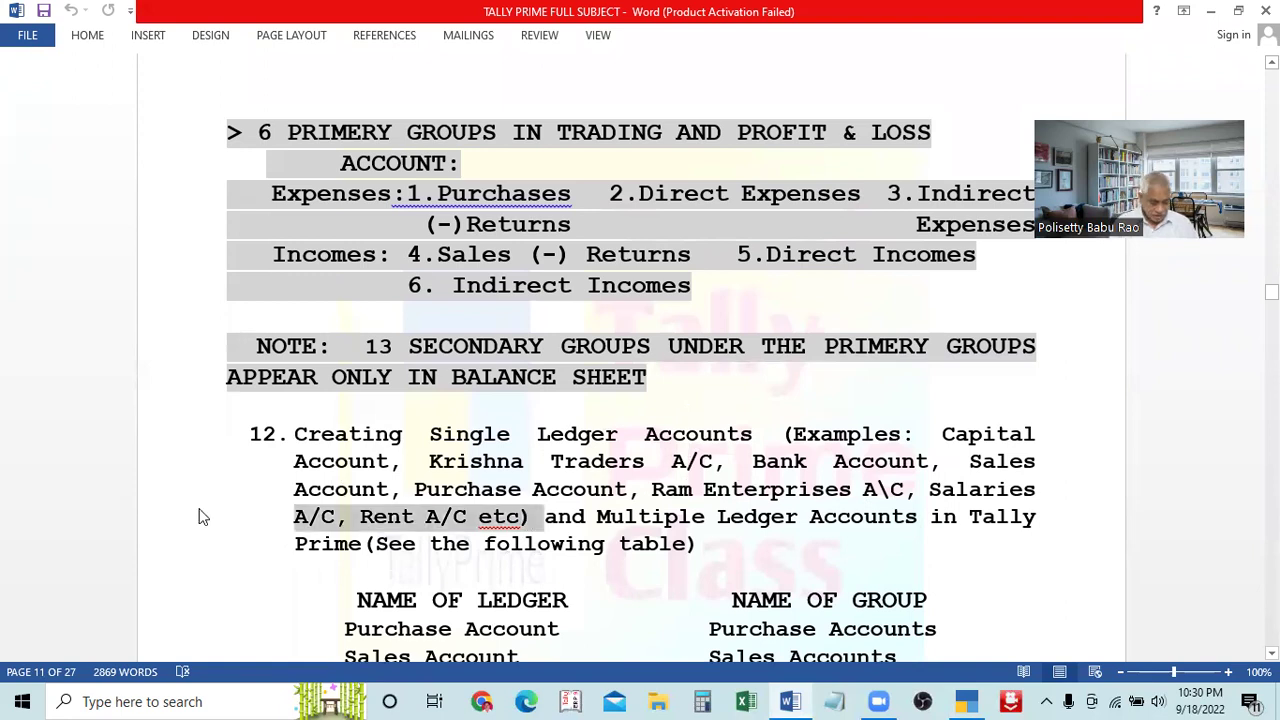
key("alt+Tab")
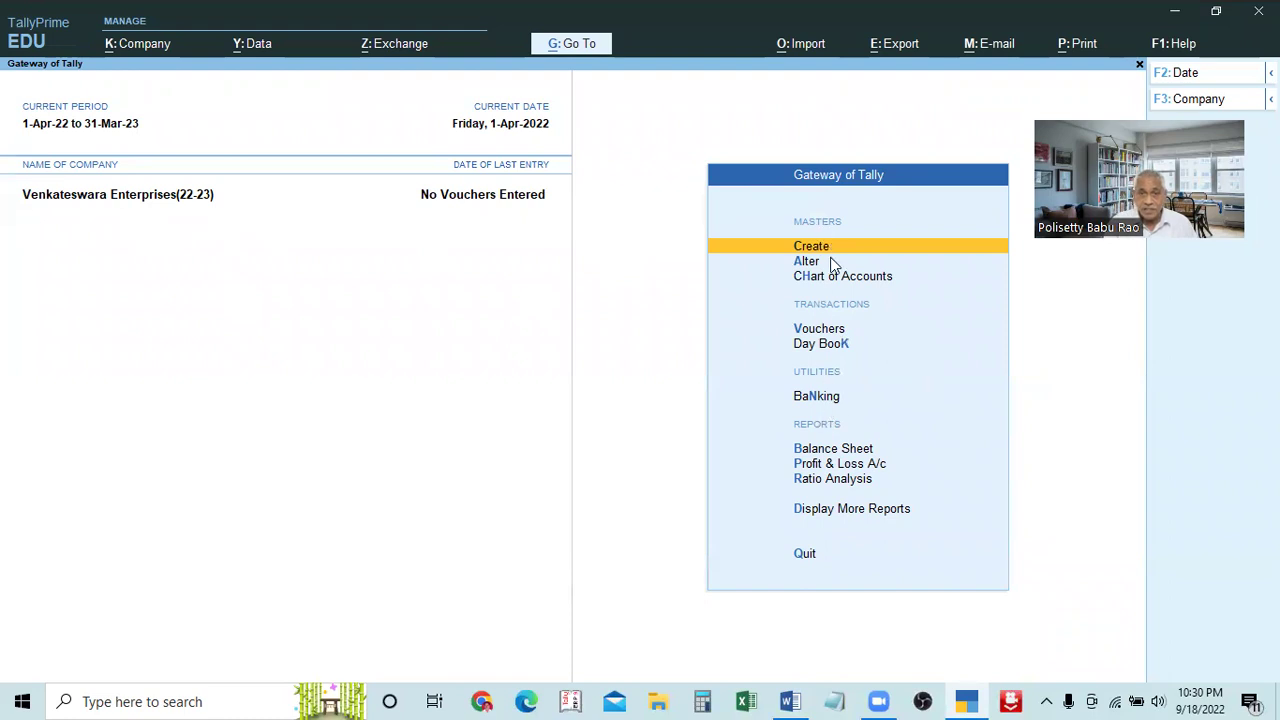
key("Return")
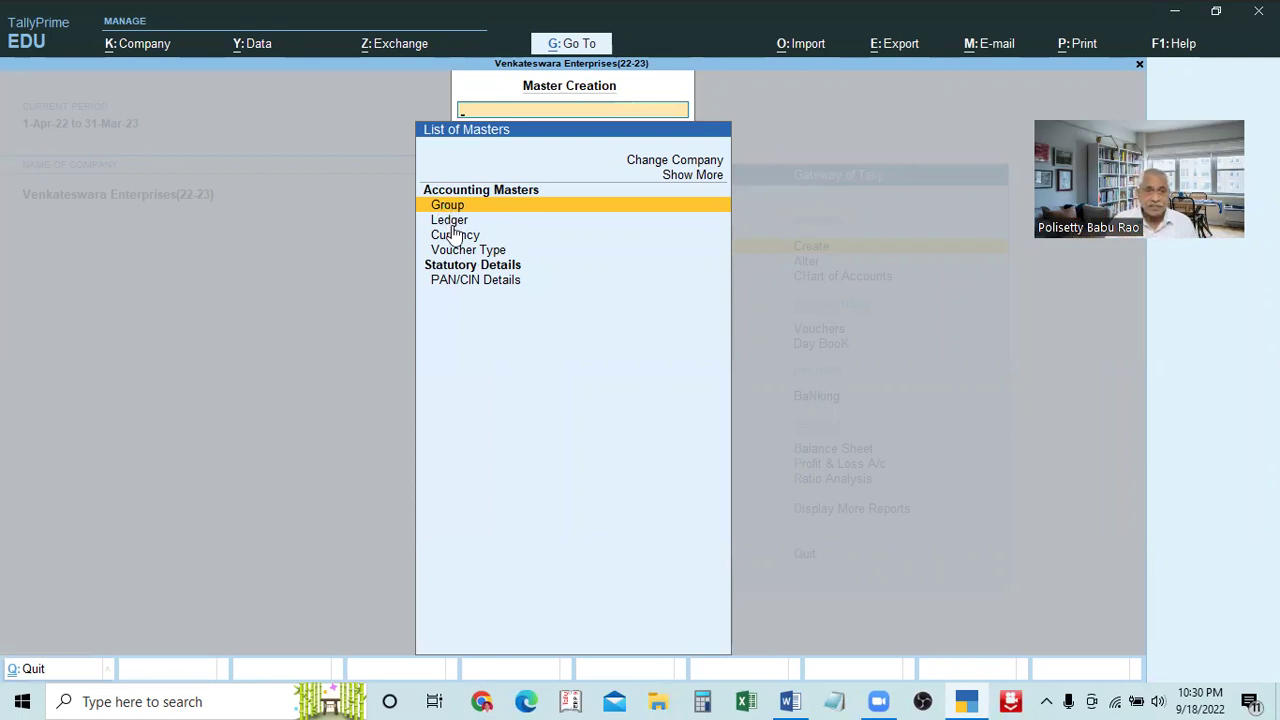
key("Down")
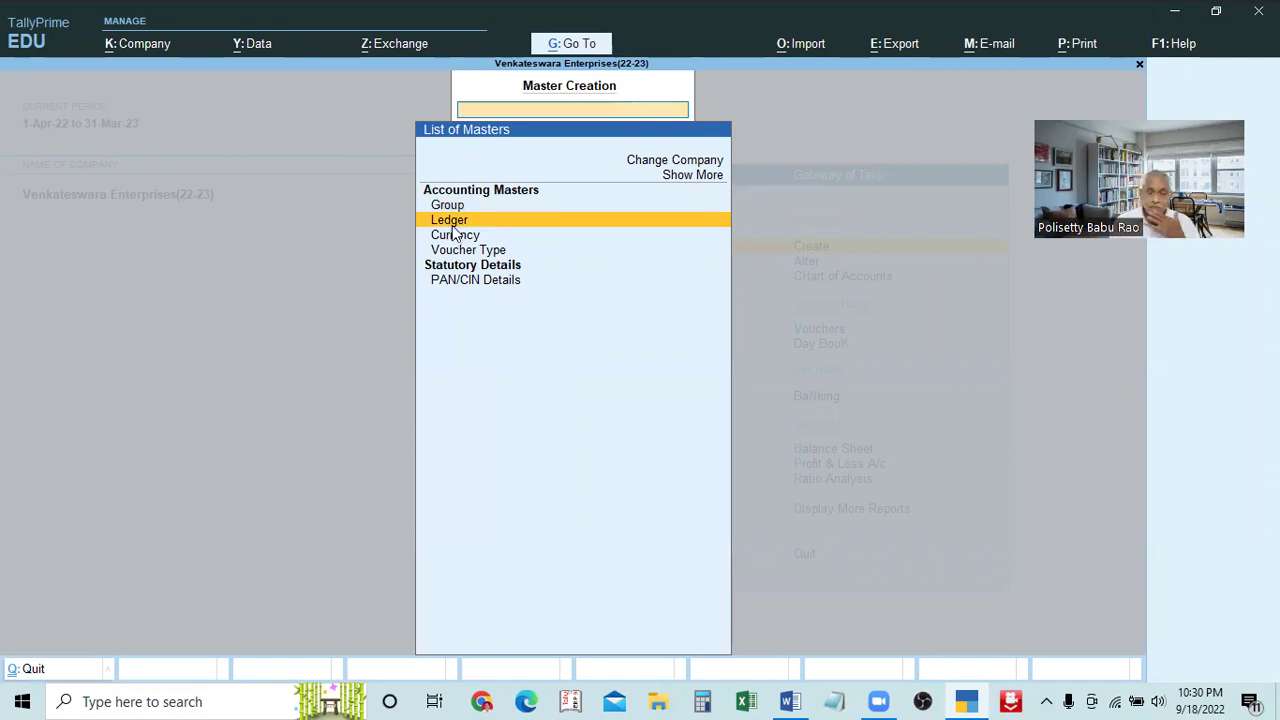
key("Return")
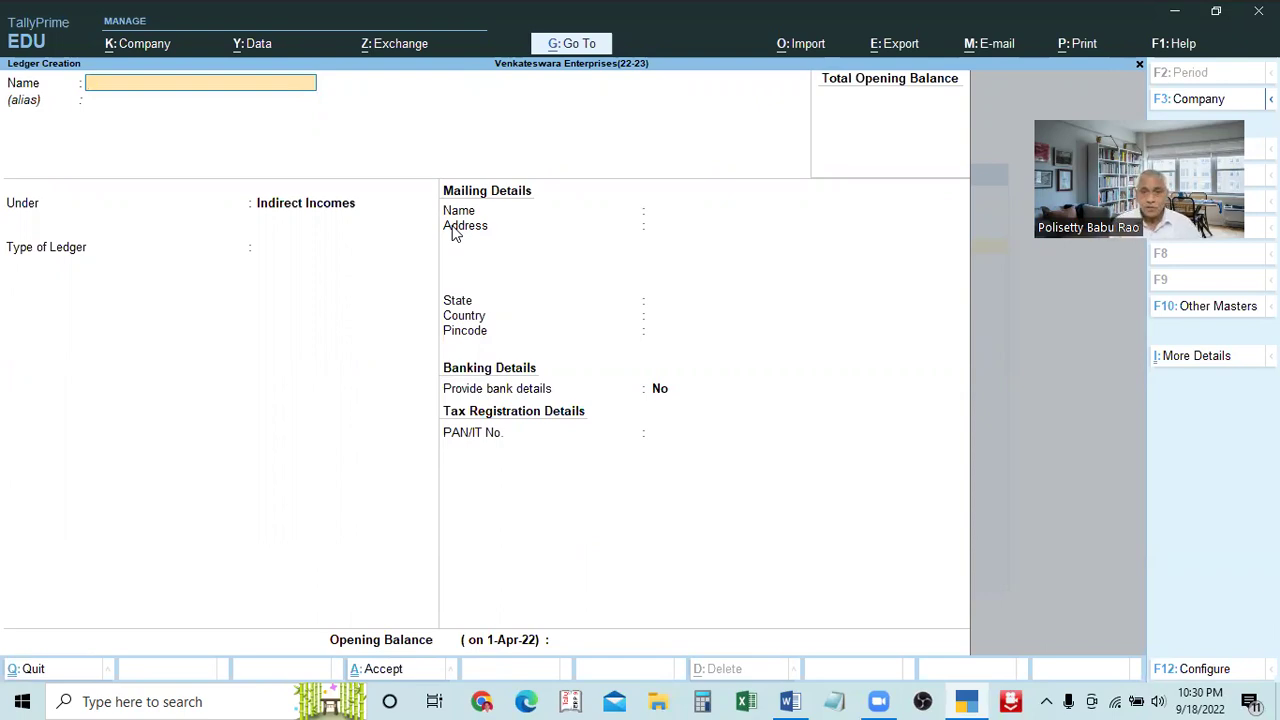
key("Escape")
key("Escape")
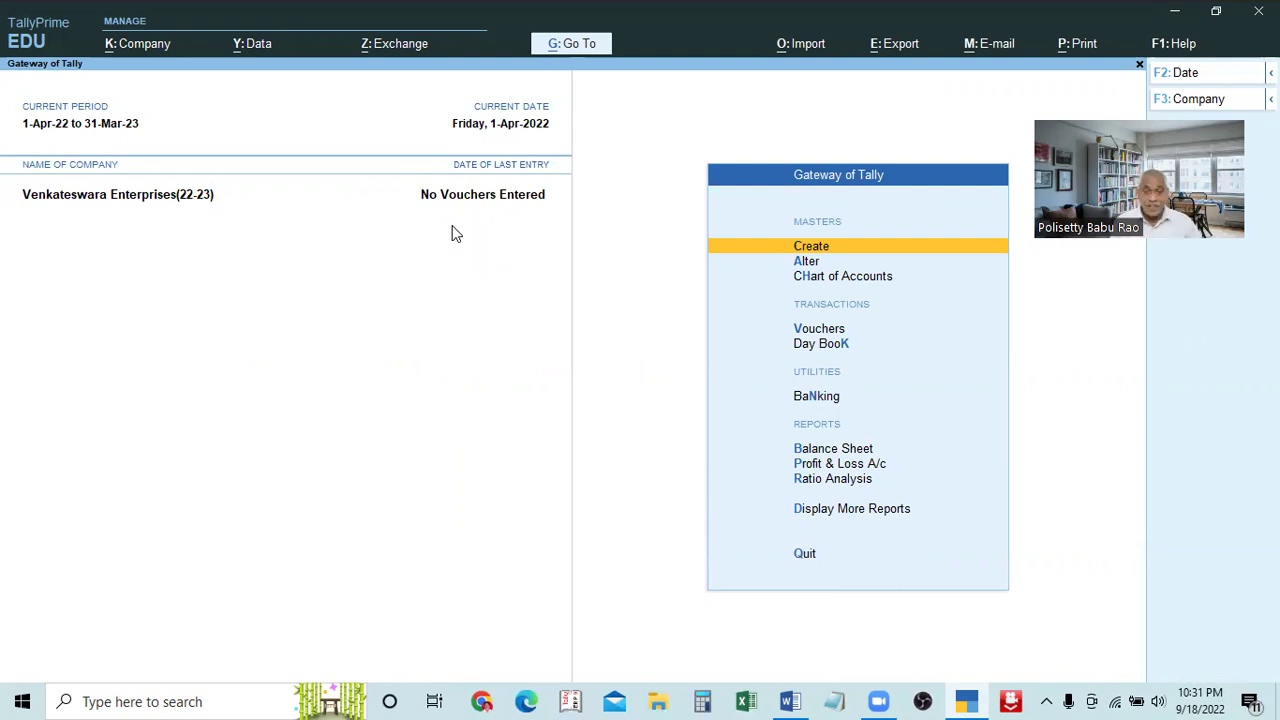
key("Return")
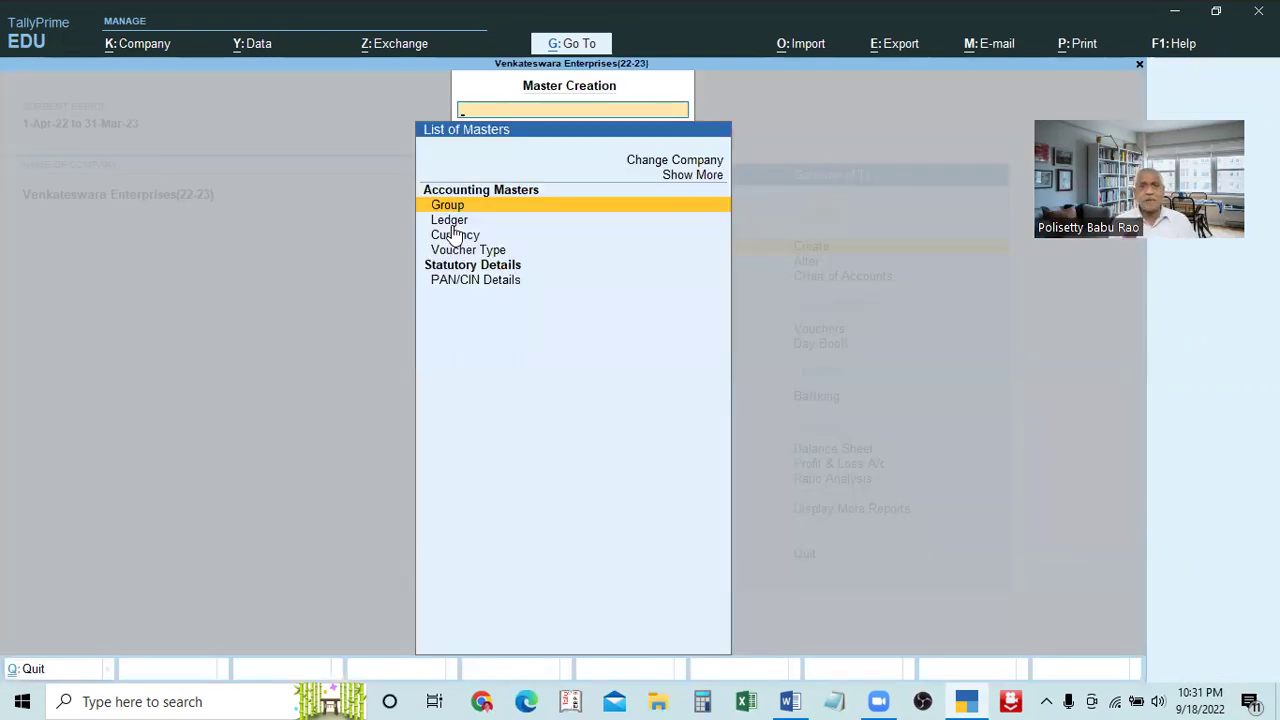
left_click(452, 223)
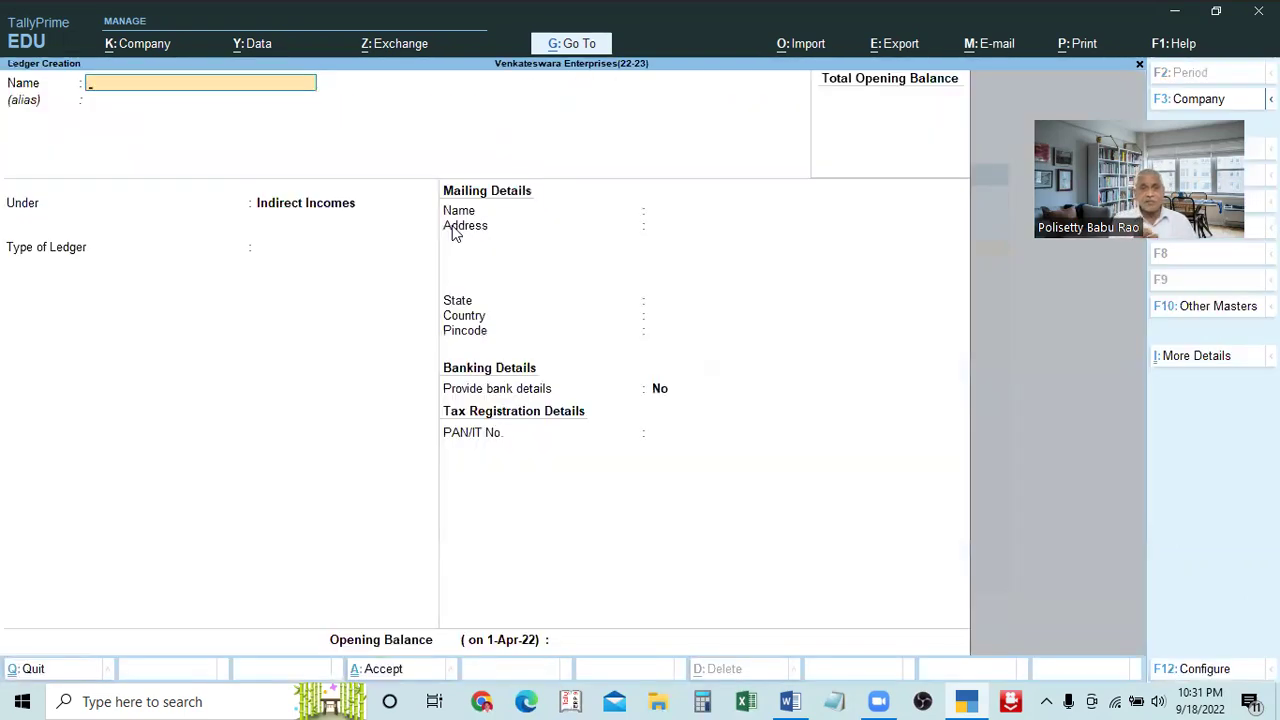
key("Escape")
key("y")
key("Escape")
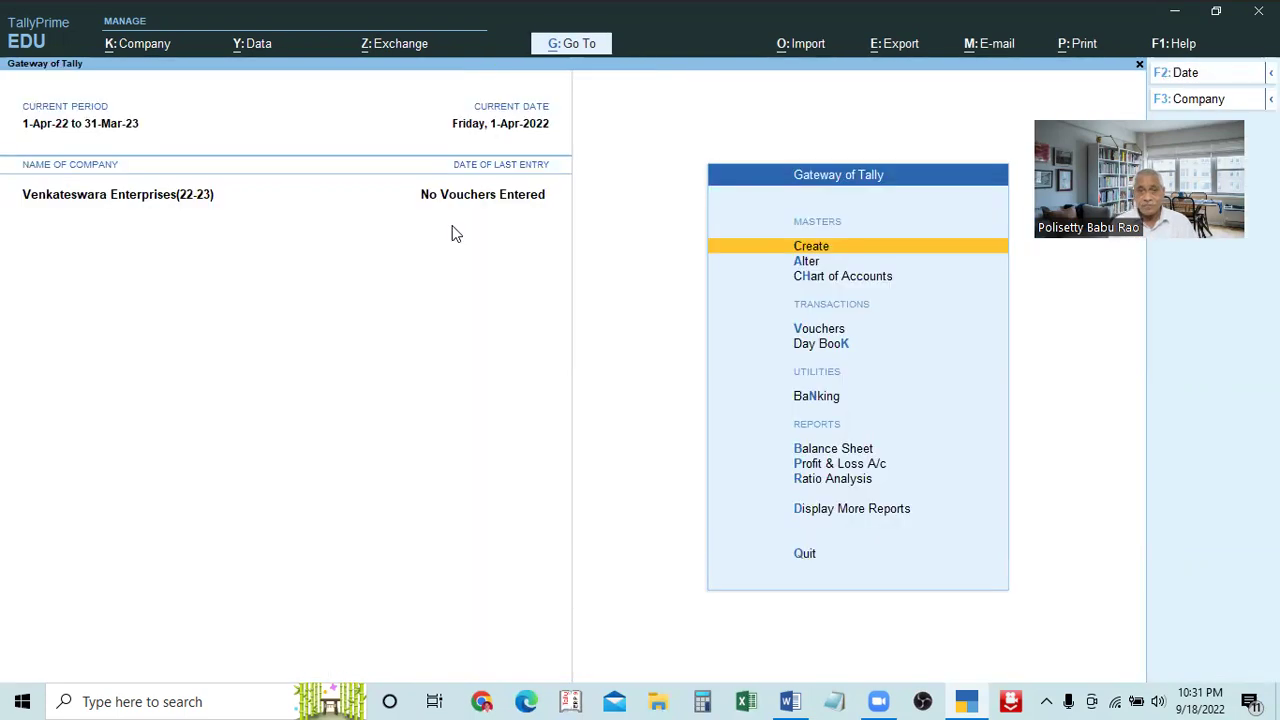
key("Down")
key("Down")
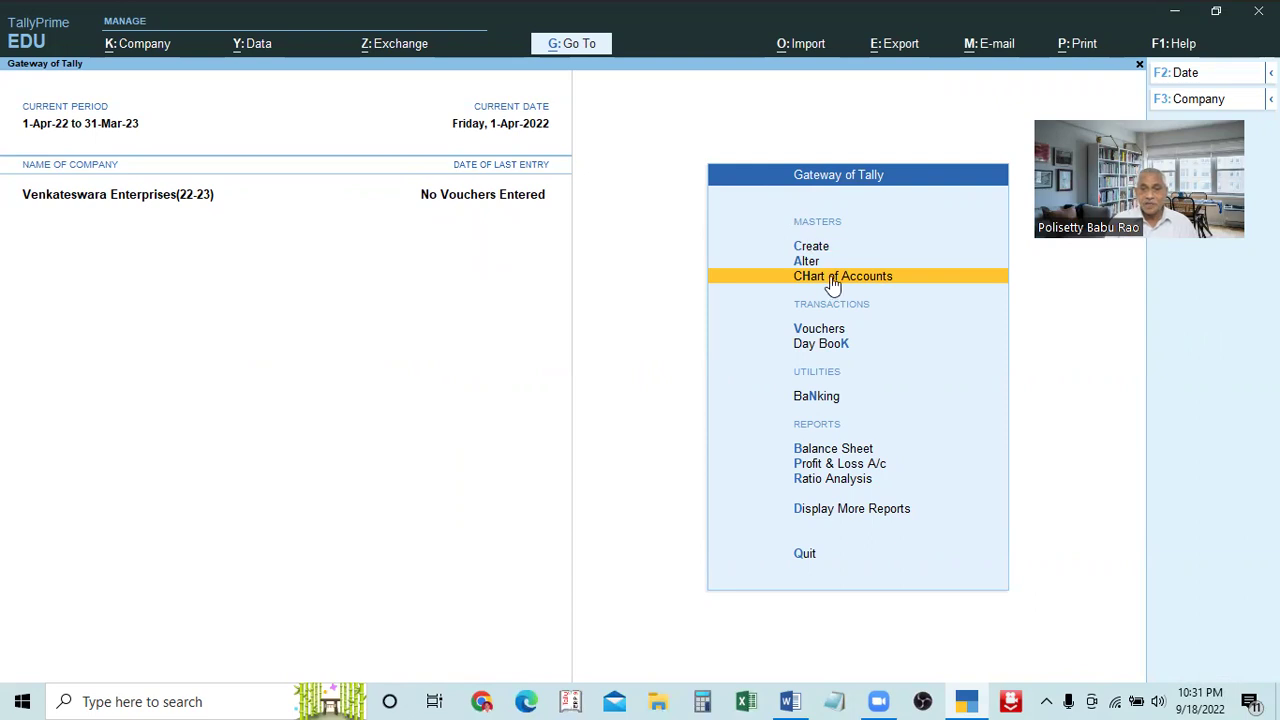
key("Return")
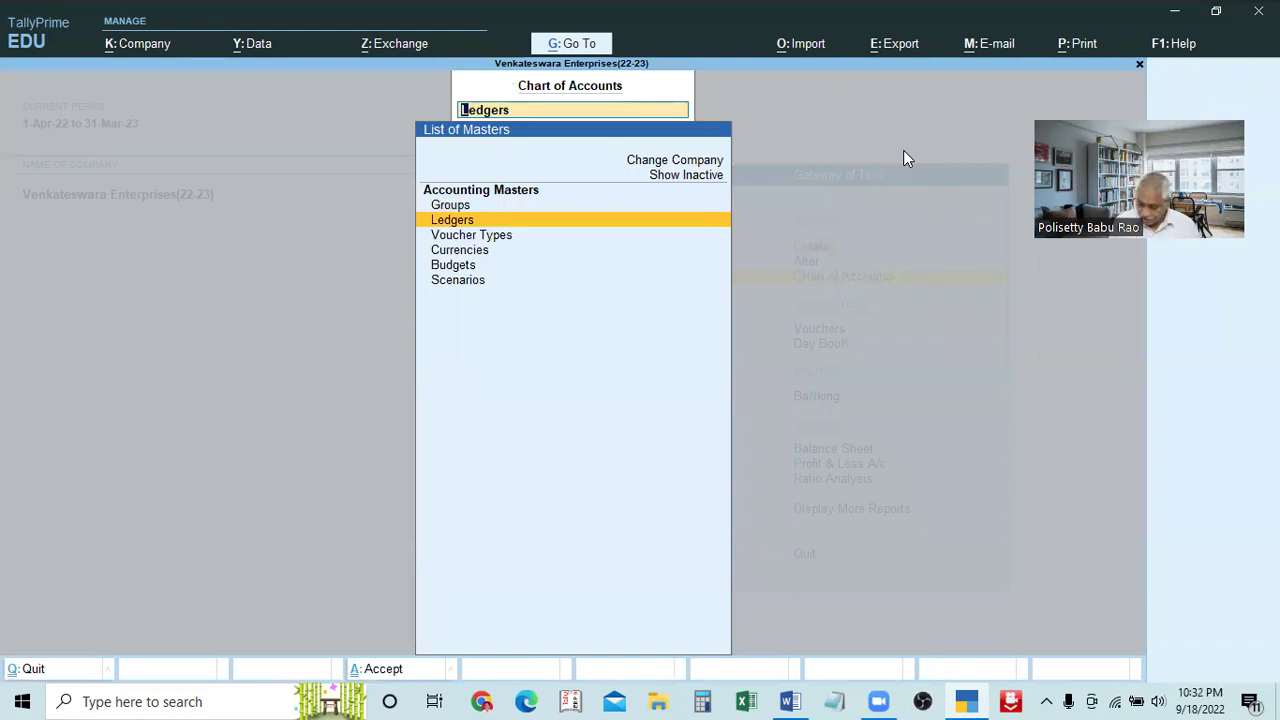
key("Return")
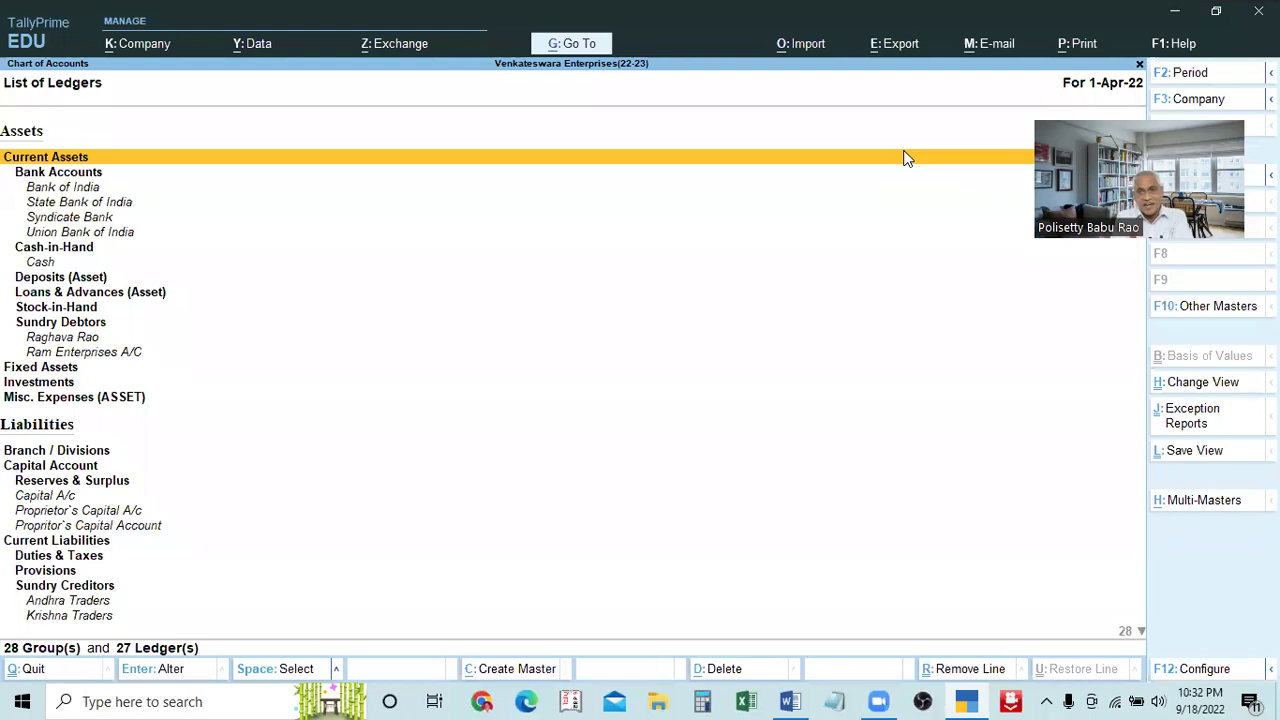
key("shift+Return")
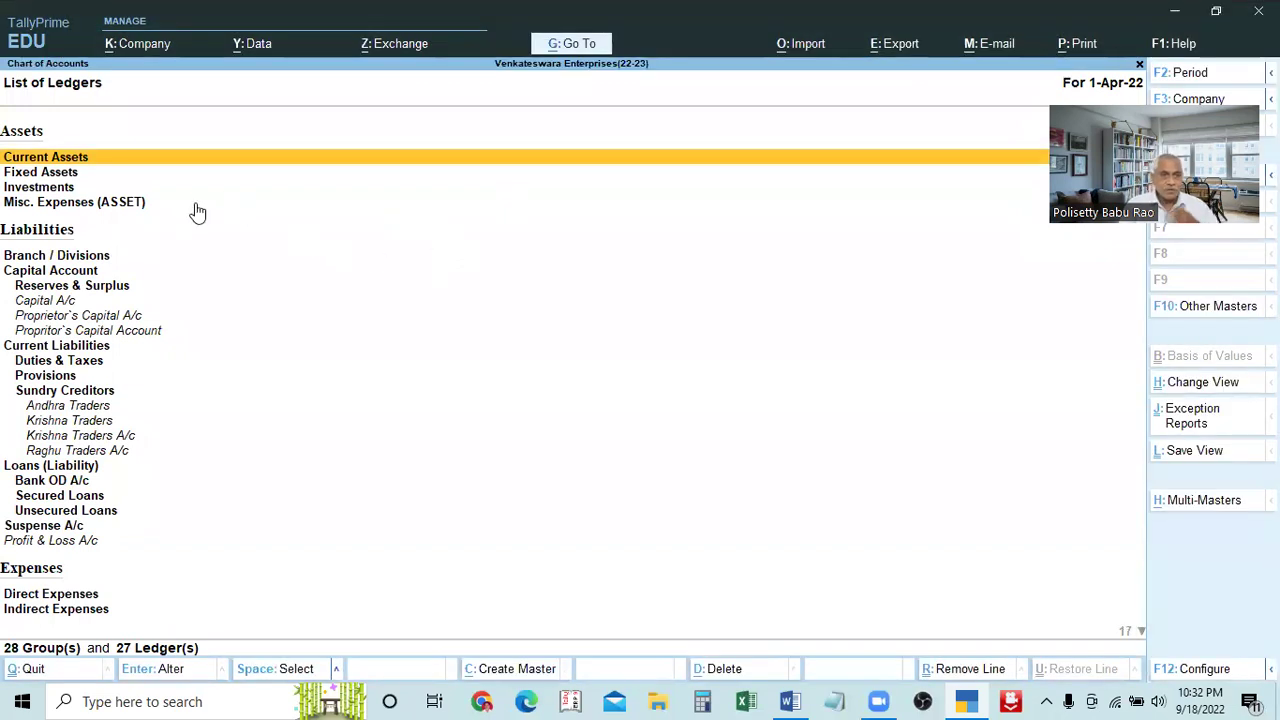
key("Down")
key("Down")
key("Down")
key("Down")
key("Down")
key("Down")
key("Down")
key("Down")
key("Down")
key("Down")
key("Down")
key("Down")
key("Down")
key("Down")
key("Down")
key("Down")
key("Down")
key("Down")
key("Down")
key("Down")
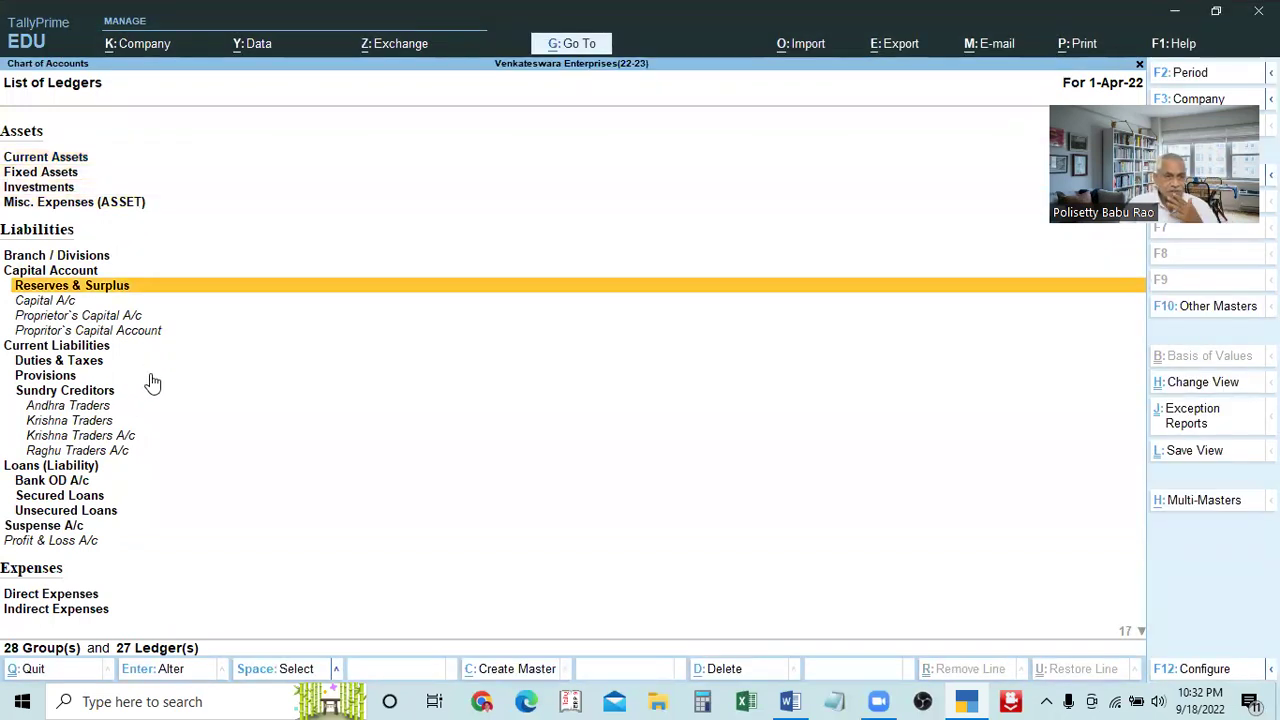
key("Up")
key("Up")
key("Up")
key("Up")
key("Up")
key("Up")
key("Up")
key("Up")
key("Up")
key("Up")
key("Up")
key("Up")
key("Up")
key("Up")
key("Up")
key("Up")
key("Up")
key("Up")
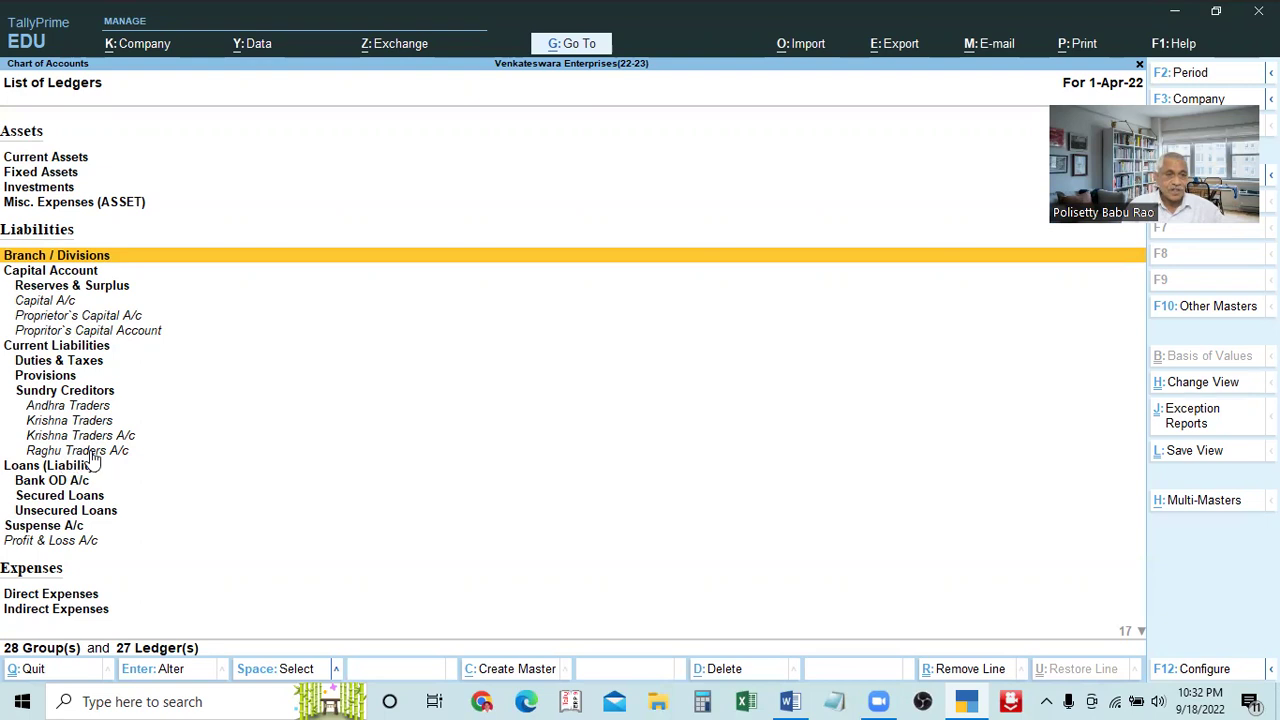
key("Down")
key("Down")
key("Down")
key("Down")
key("Down")
key("Down")
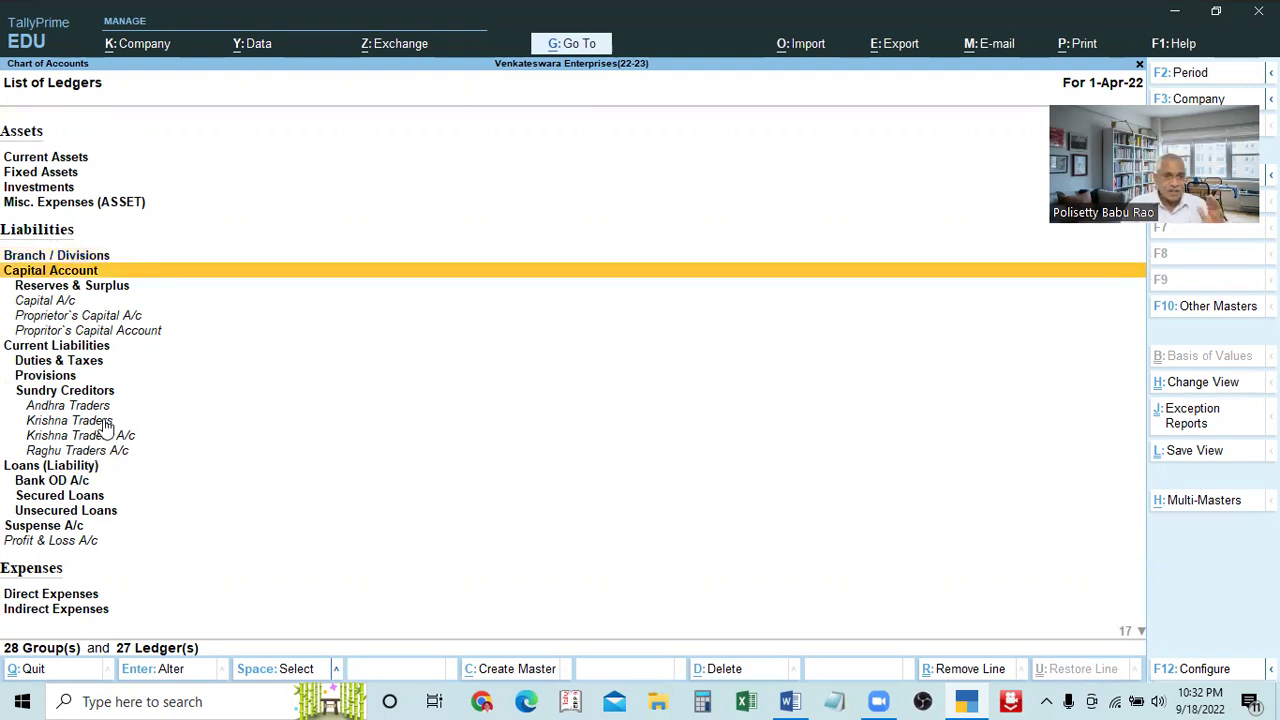
key("Down")
key("Down")
key("Down")
key("Down")
key("Down")
key("Down")
key("Down")
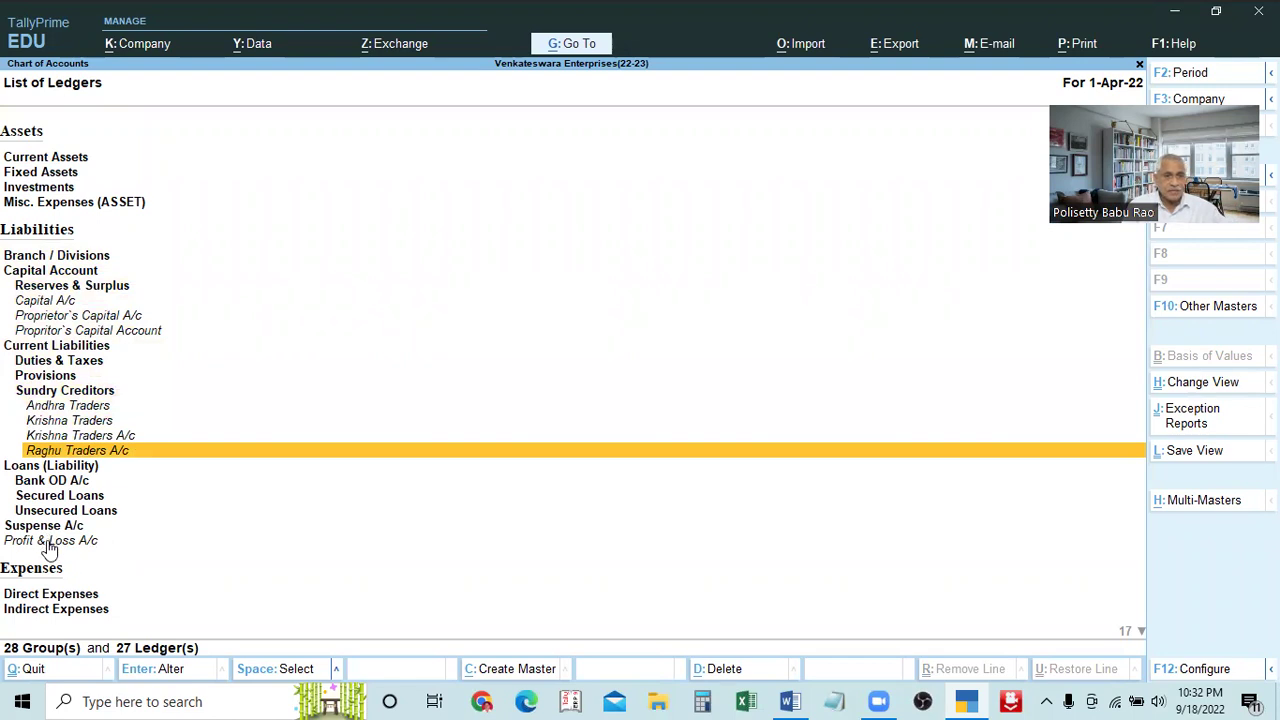
key("Down")
key("Down")
key("Down")
key("Down")
key("Down")
key("Down")
key("Down")
key("Down")
key("Down")
key("Down")
key("Down")
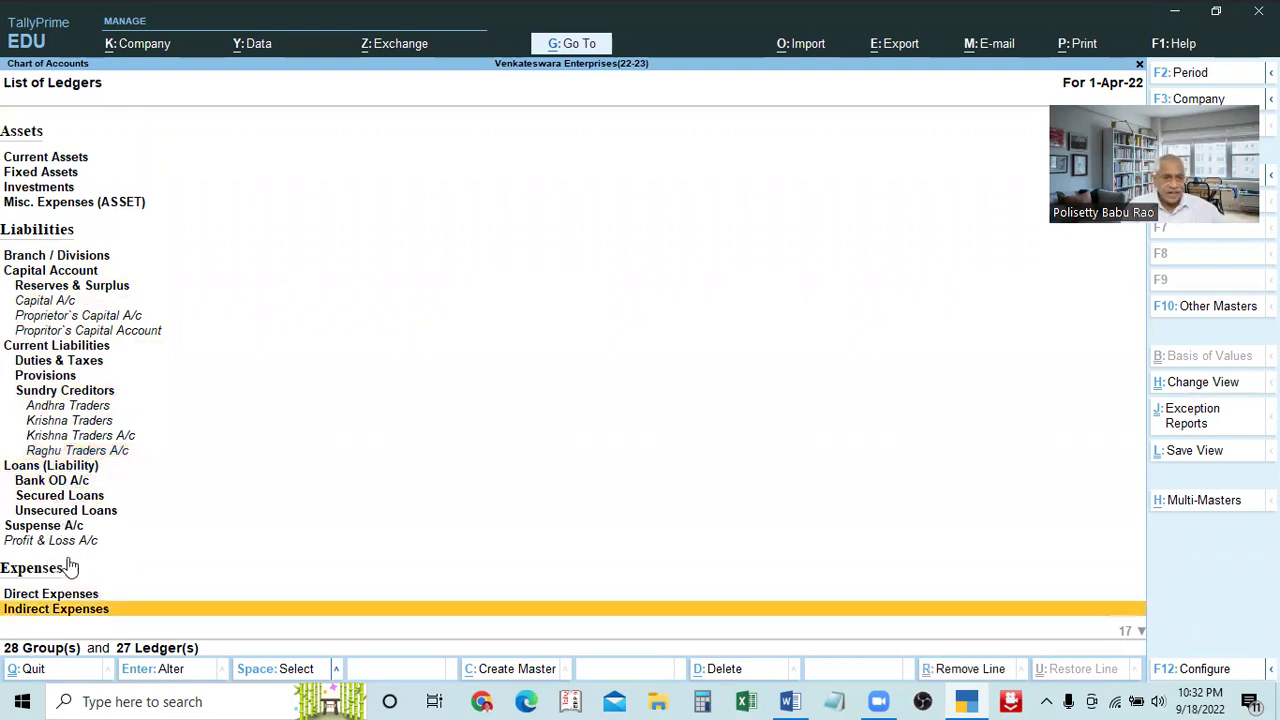
key("Down")
key("Down")
key("Down")
key("Down")
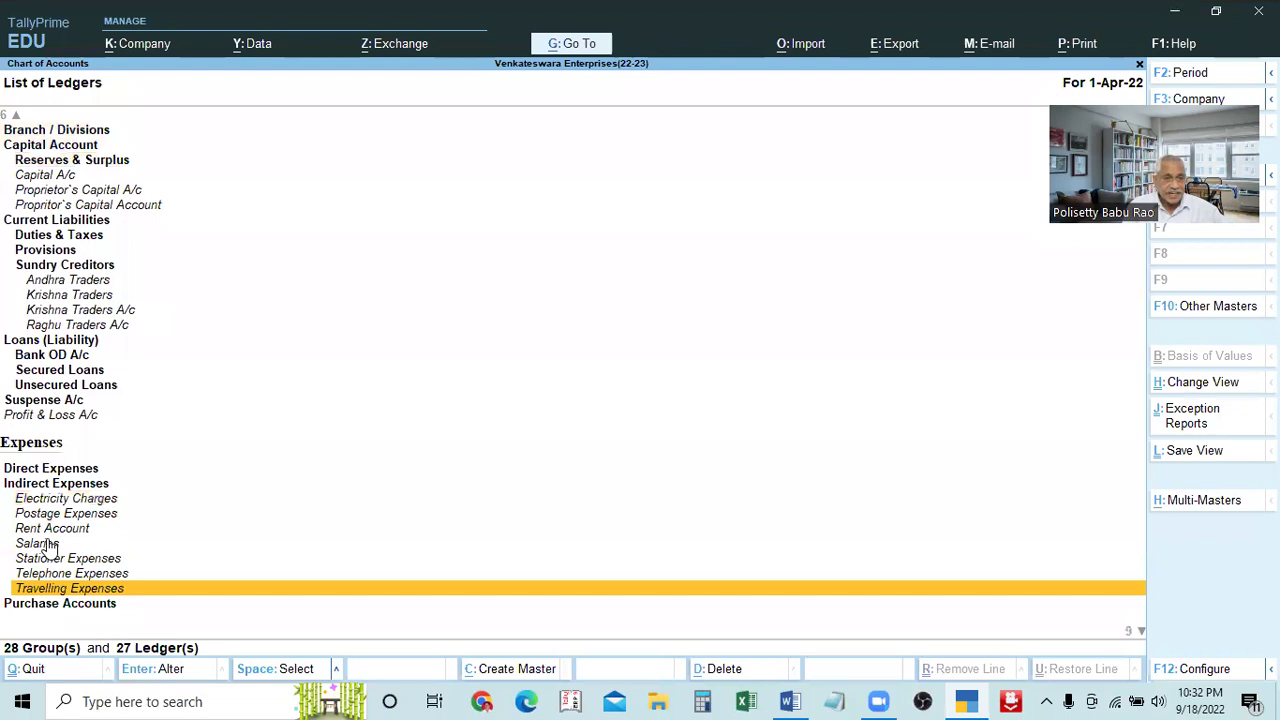
key("Down")
key("Down")
key("Down")
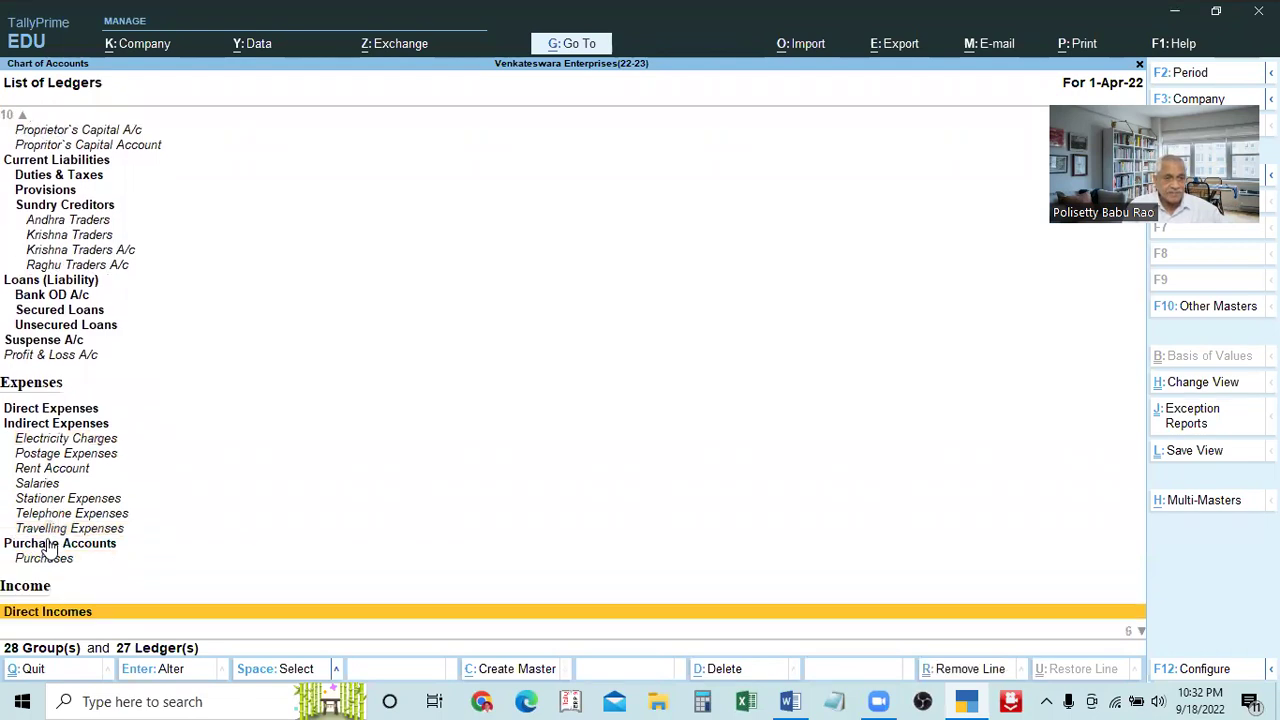
key("Down")
key("Down")
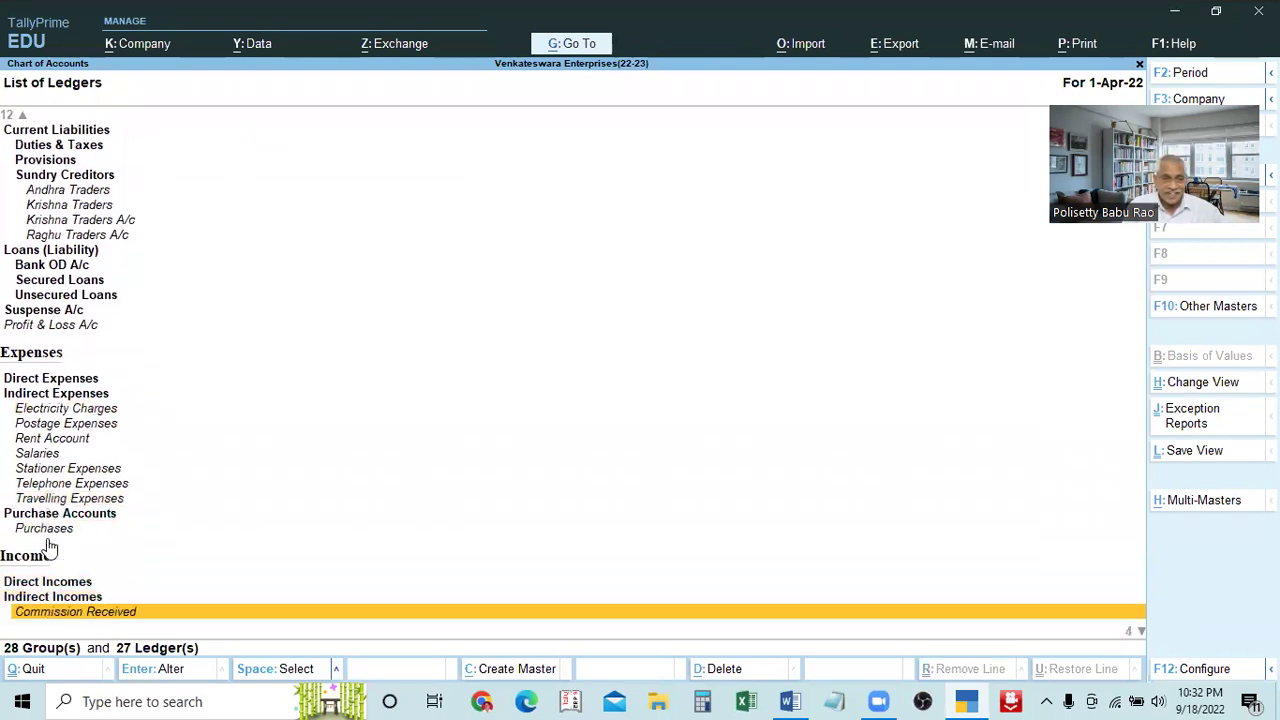
key("Down")
key("Down")
key("Down")
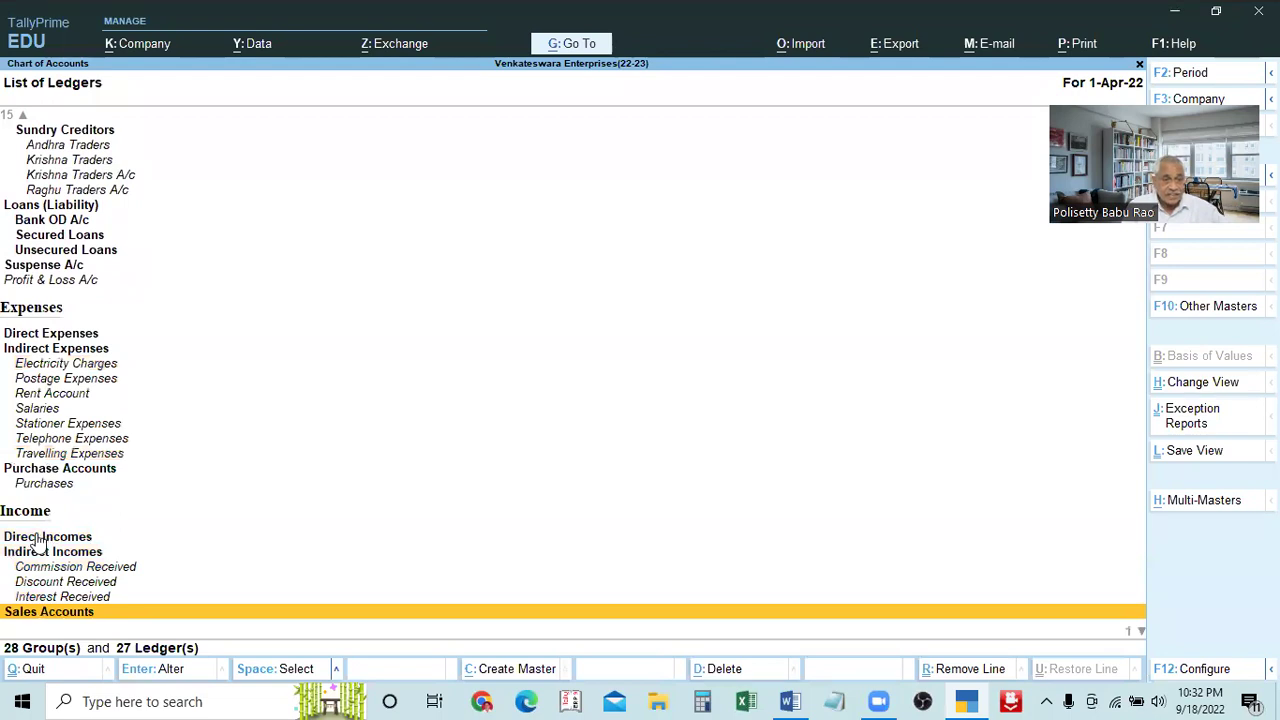
key("Down")
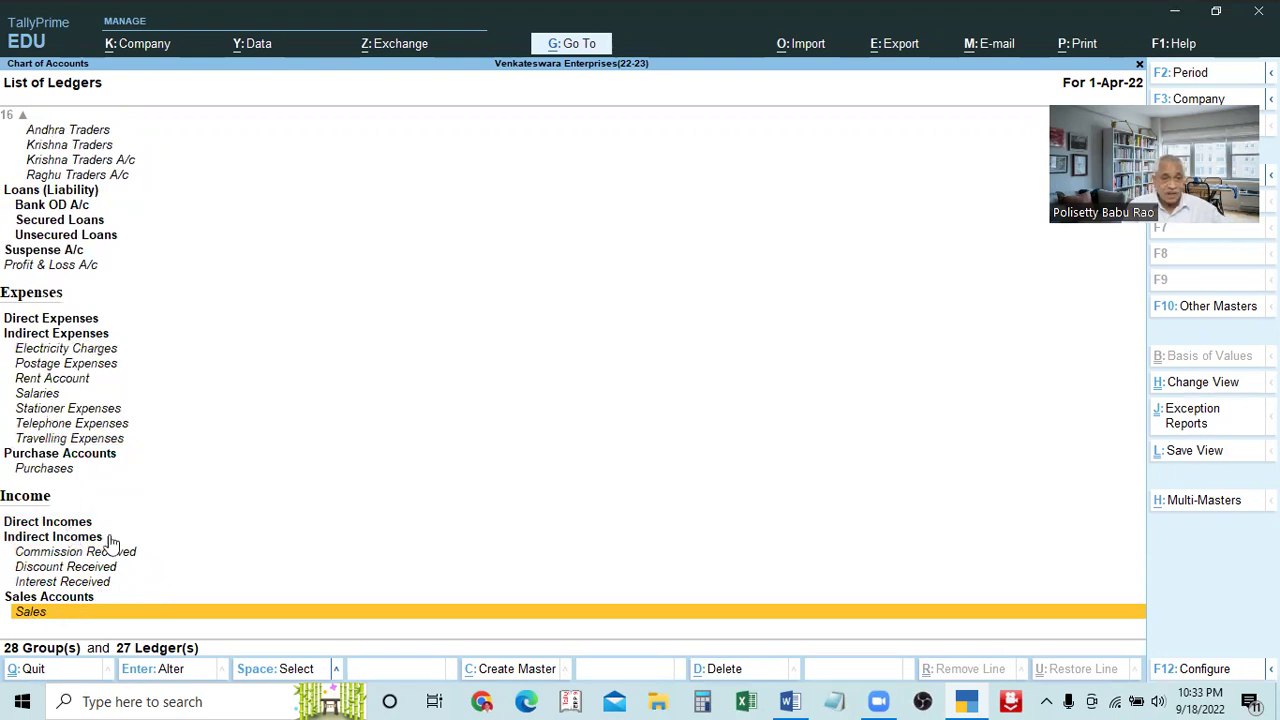
key("Up")
key("Up")
key("Up")
key("Up")
key("Up")
key("Up")
key("Up")
key("Up")
key("Up")
key("Up")
key("Up")
key("Up")
key("Up")
key("Up")
key("Up")
key("Up")
key("Up")
key("Up")
key("Up")
key("Up")
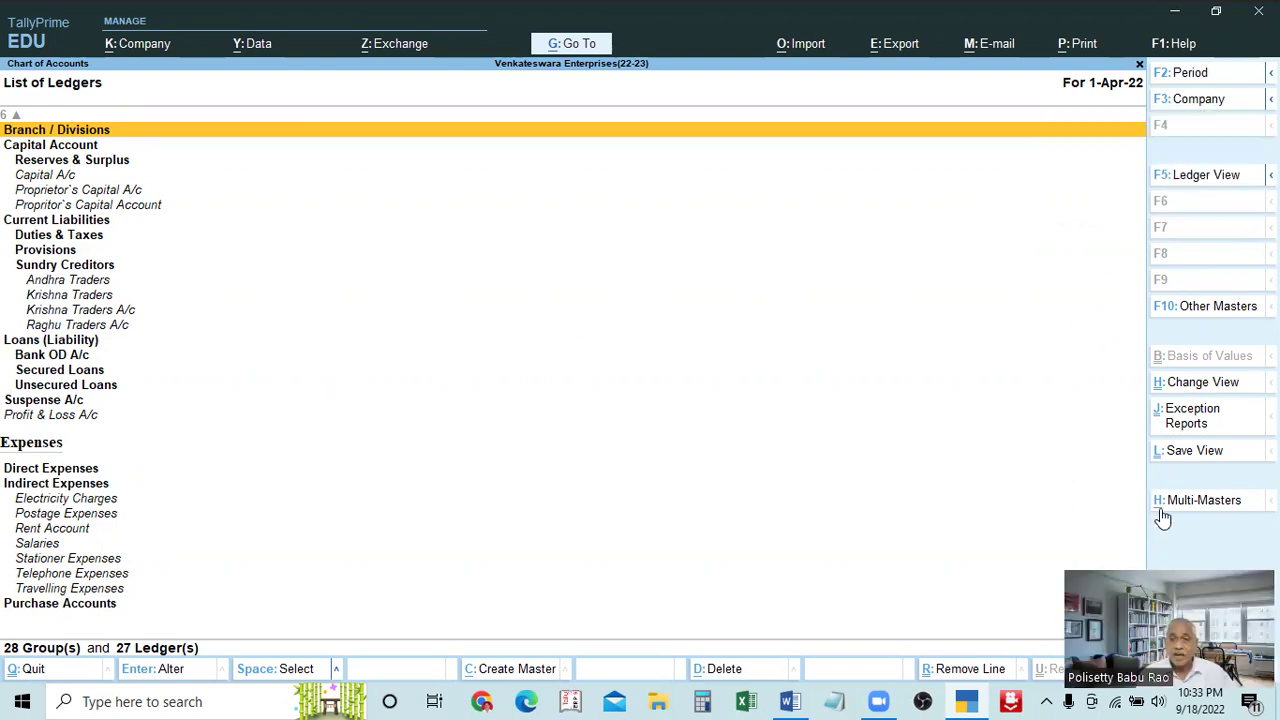
key("i")
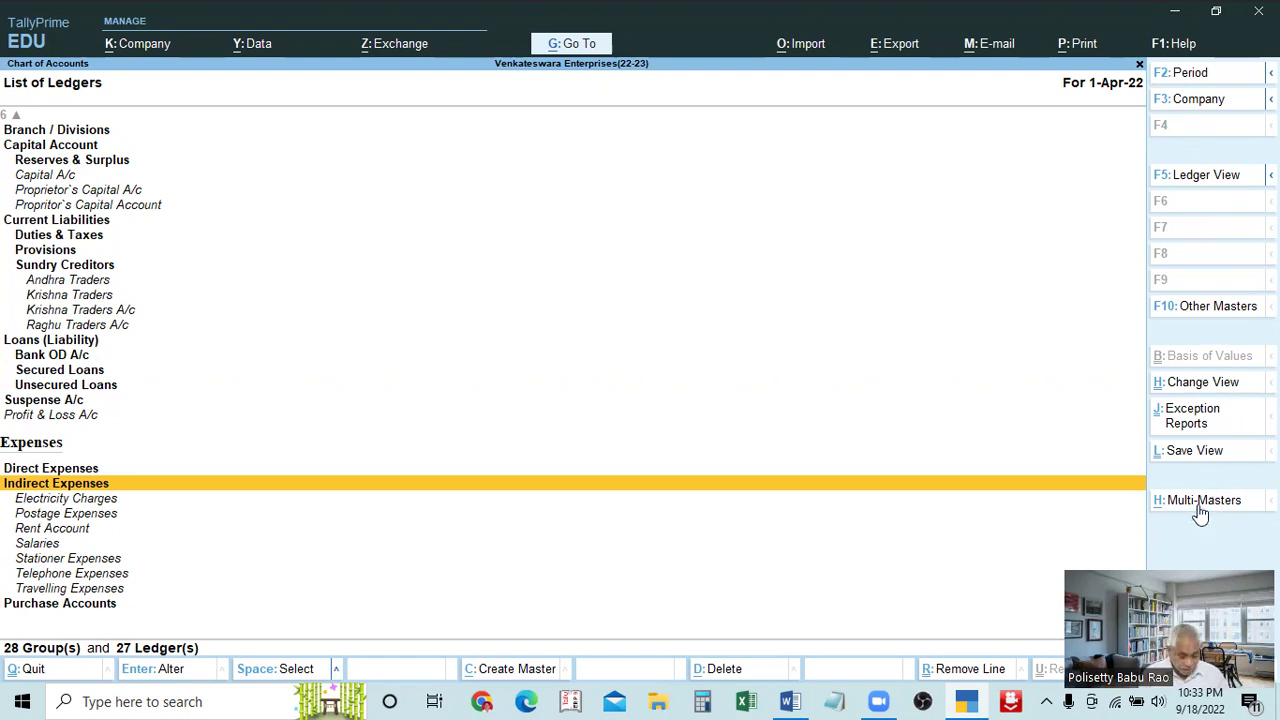
Open Multi Ledger Creation from the Multi-Masters (Alt+H) Multi Create option, grouped under All Items
key("alt")
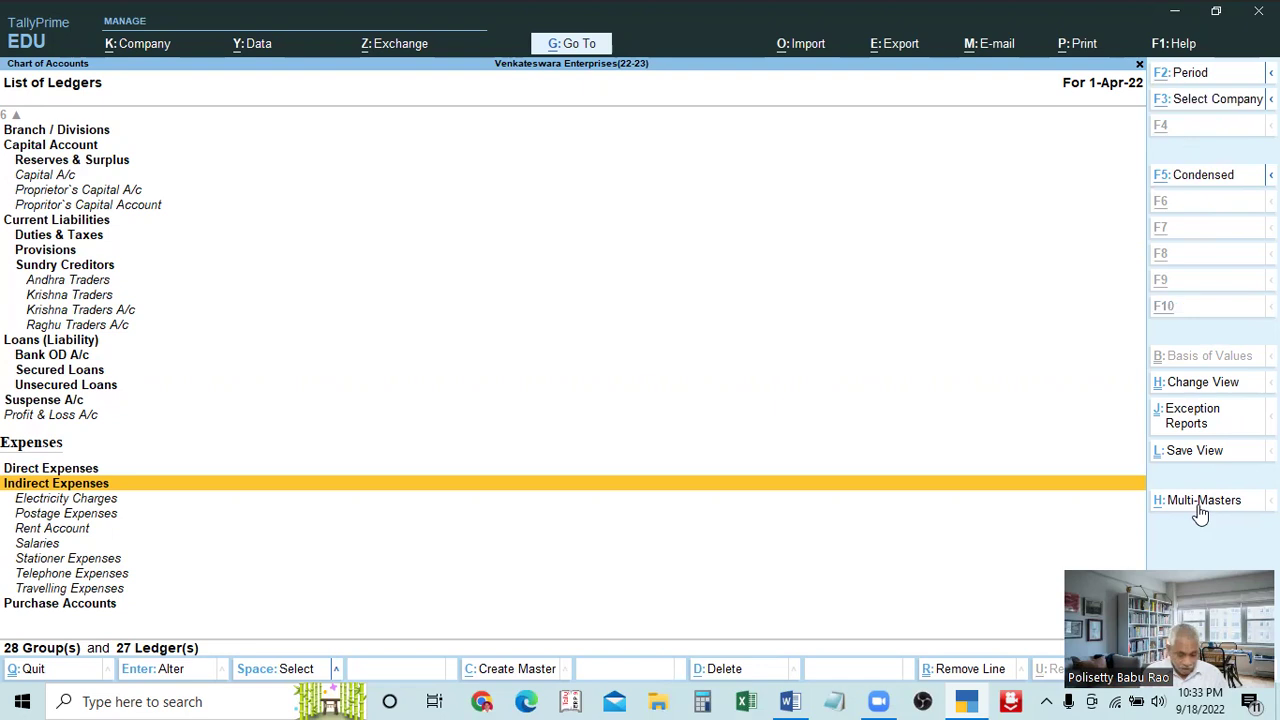
left_click(1200, 513)
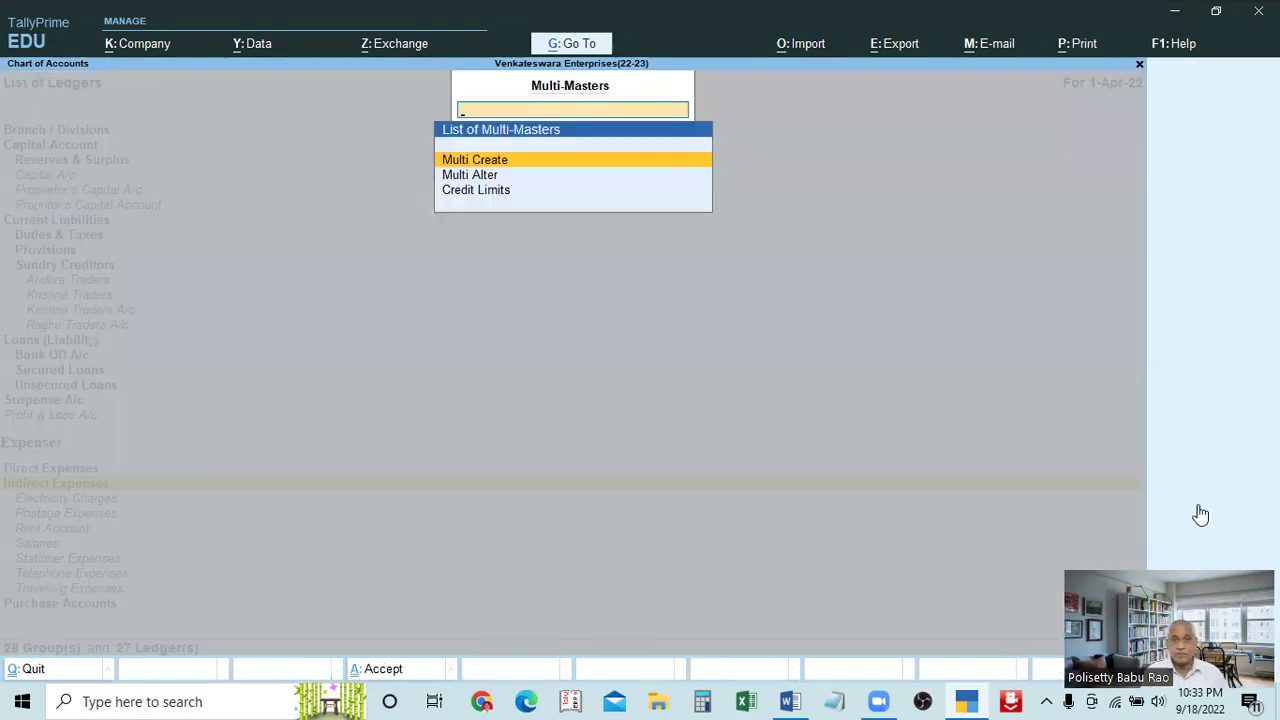
key("Escape")
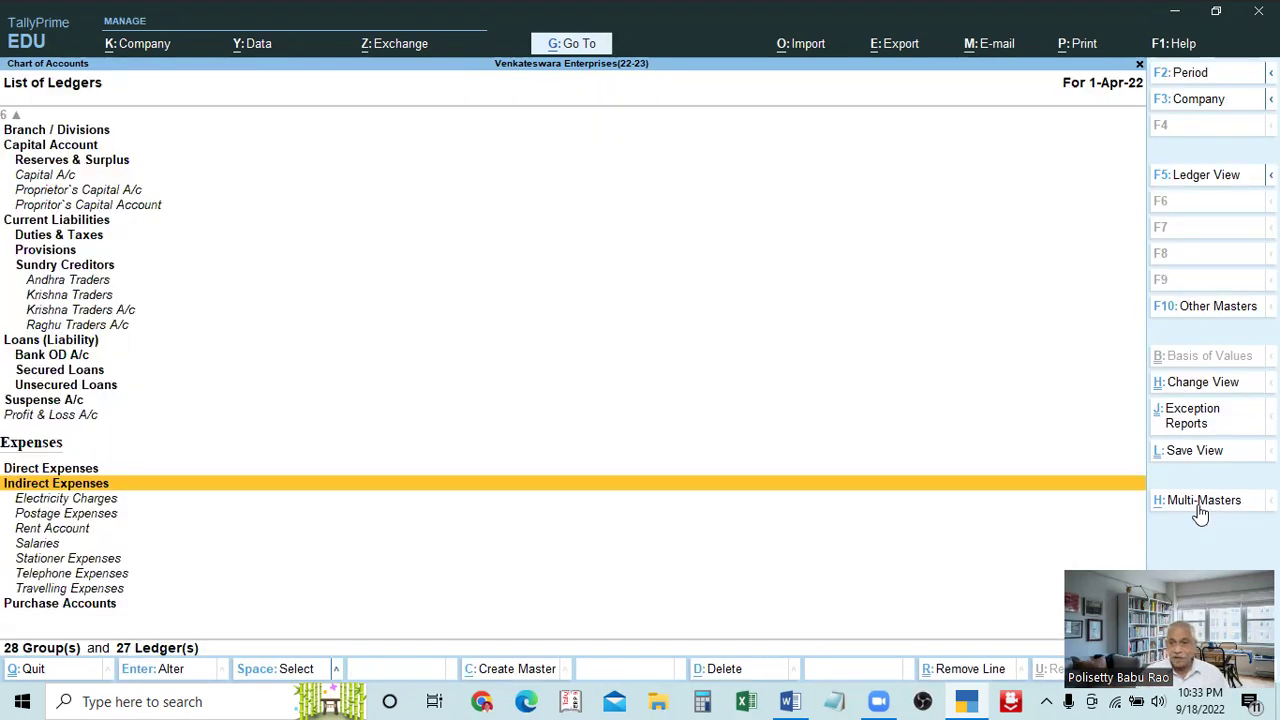
left_click(1201, 513)
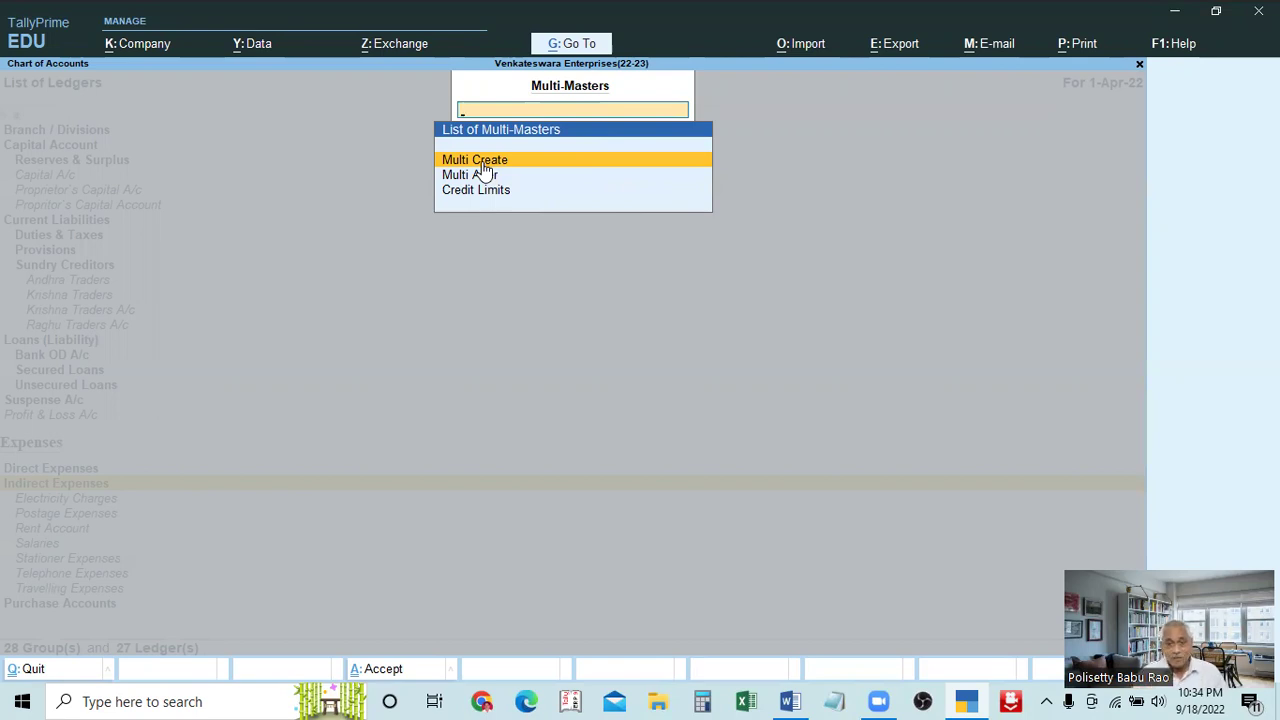
key("Escape")
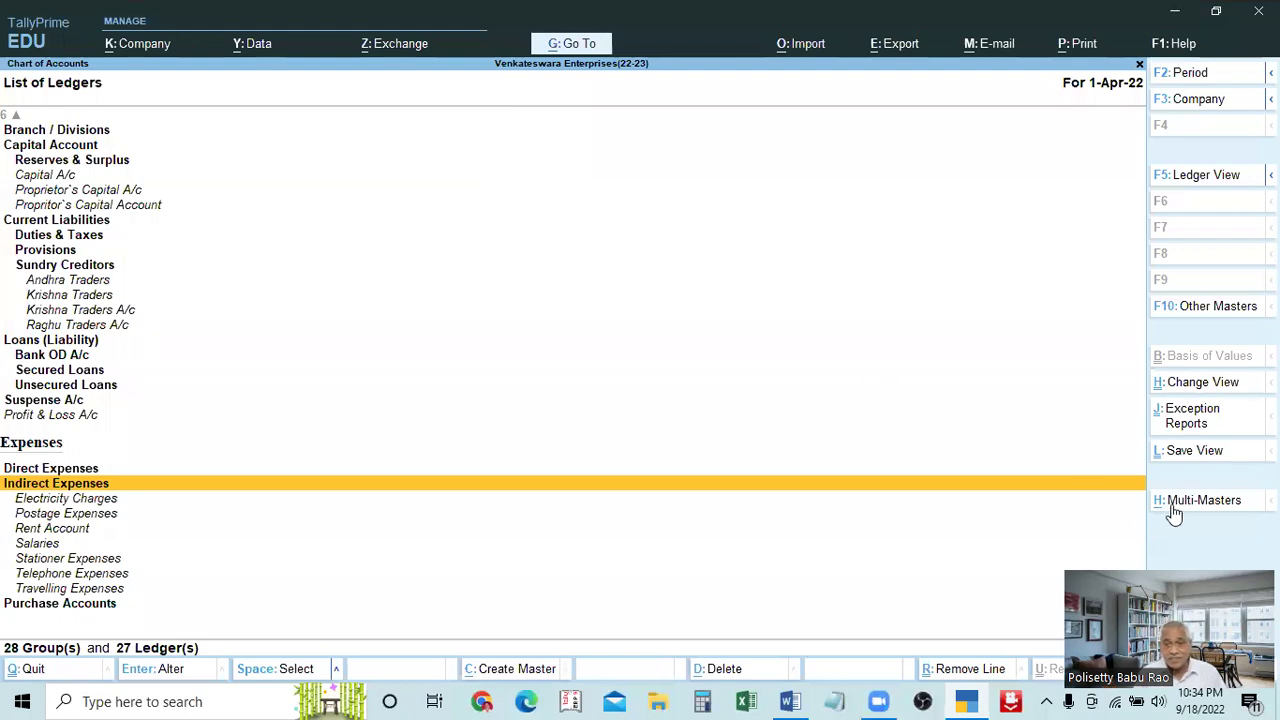
left_click(1202, 500)
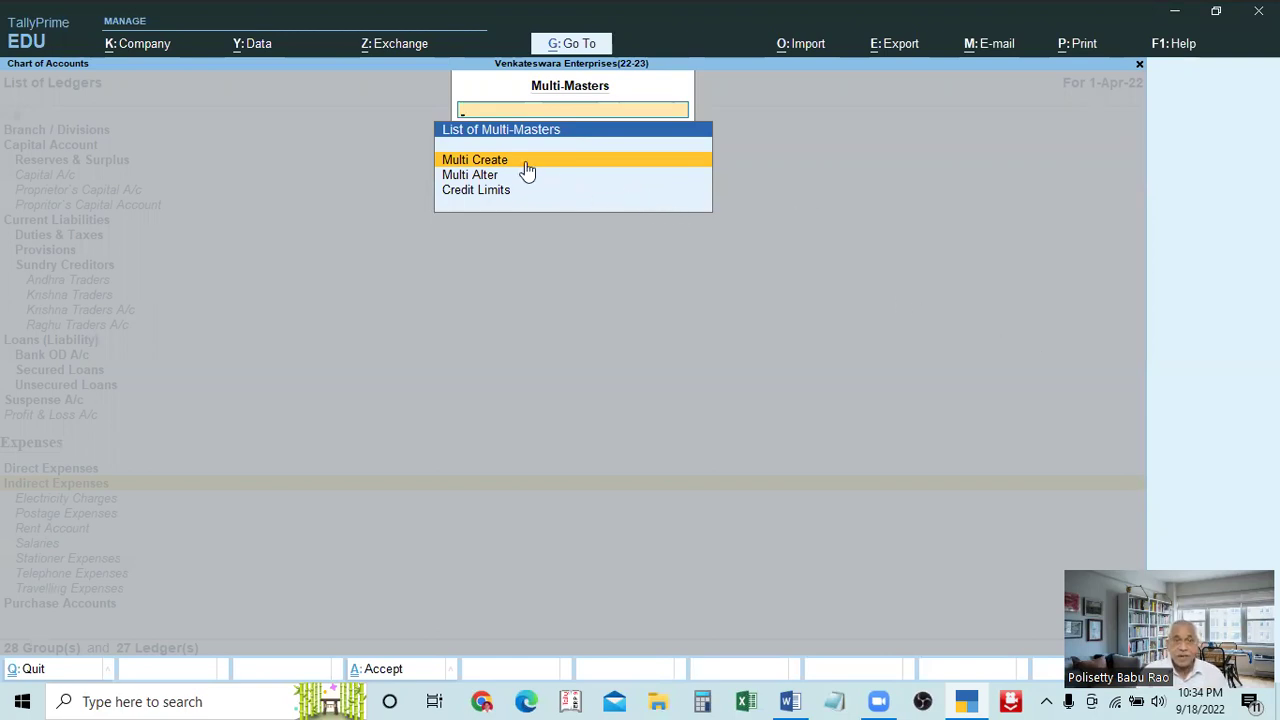
key("Return")
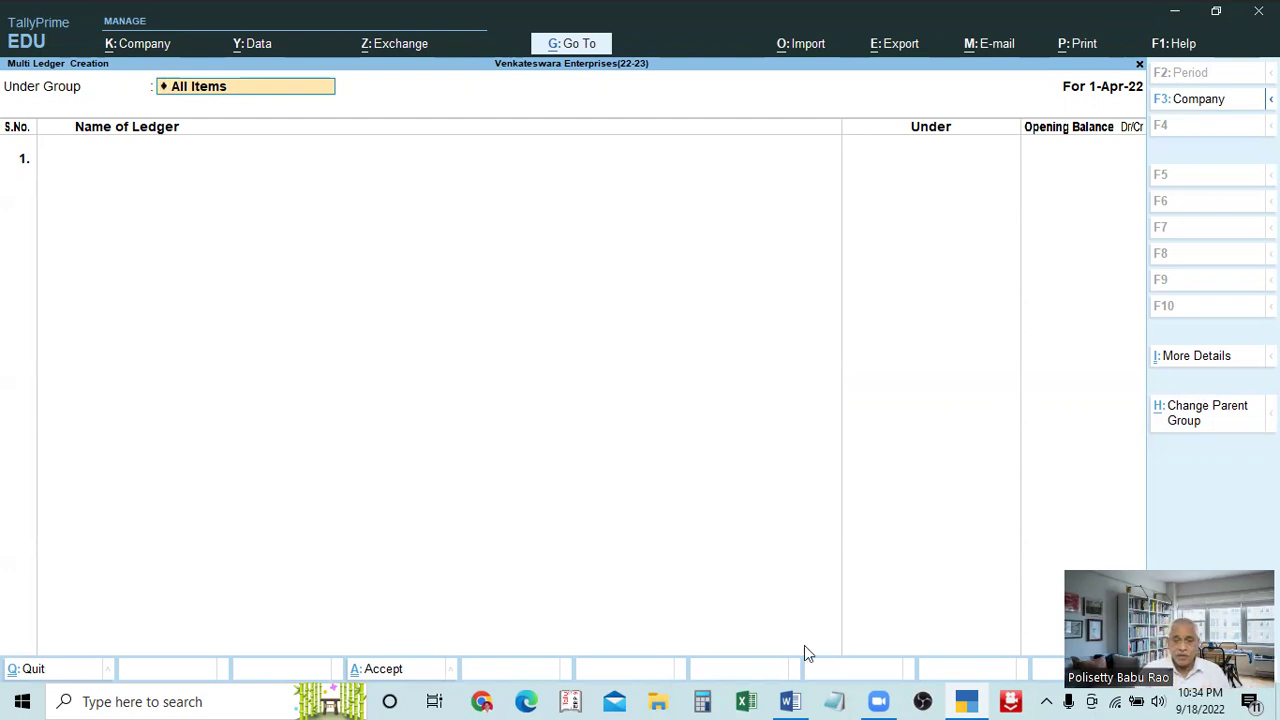
Scroll through the Word table of ledger names and groups on pages 11–12
key("alt+Tab")
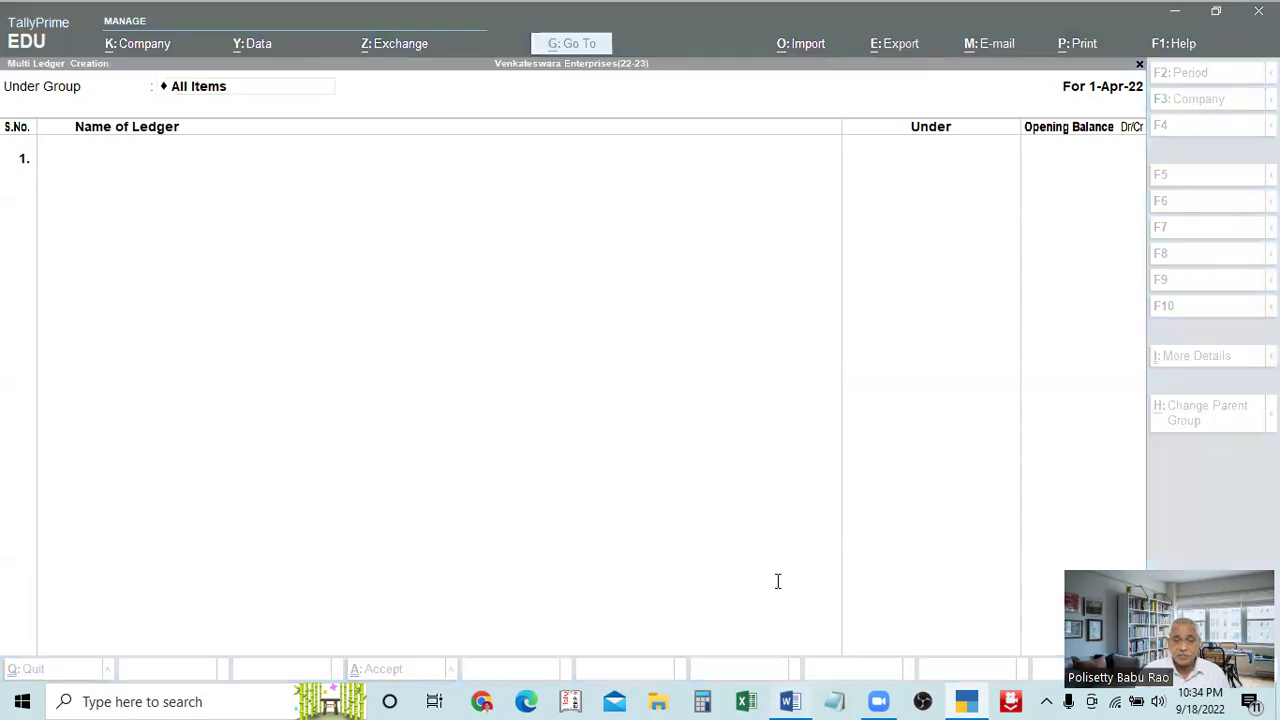
scroll(778, 581, "down", 8)
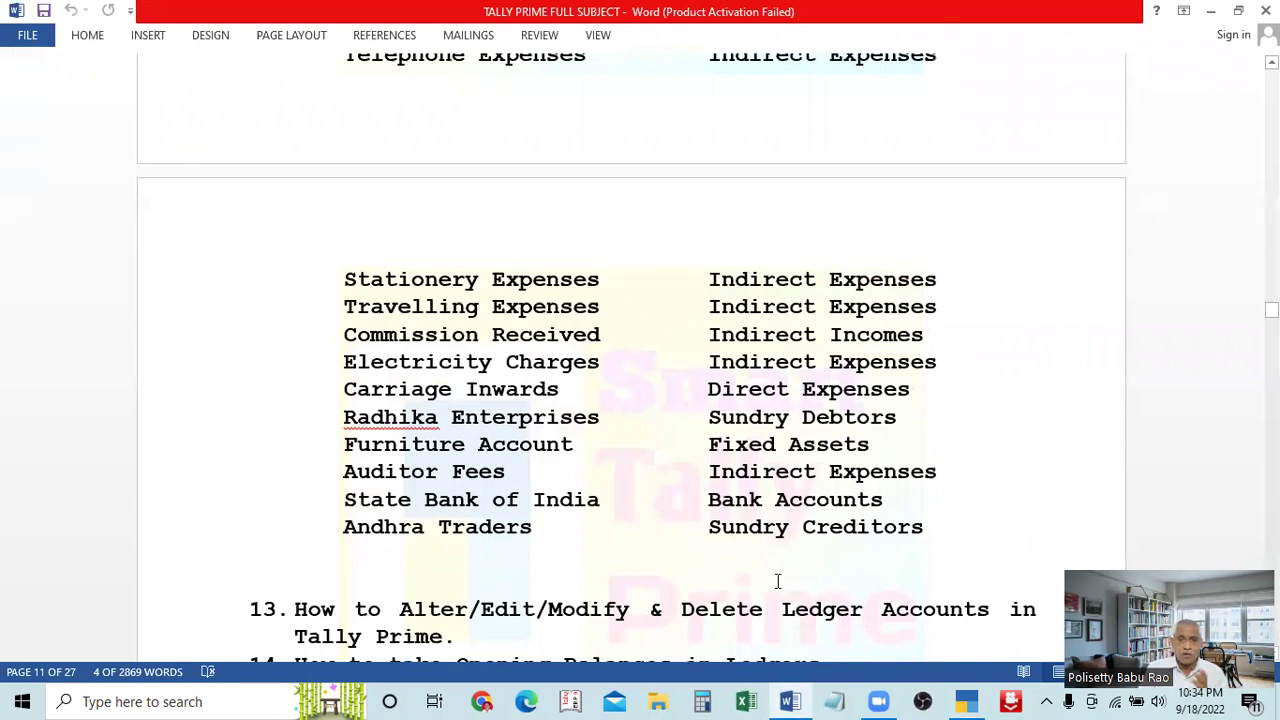
scroll(766, 560, "up", 5)
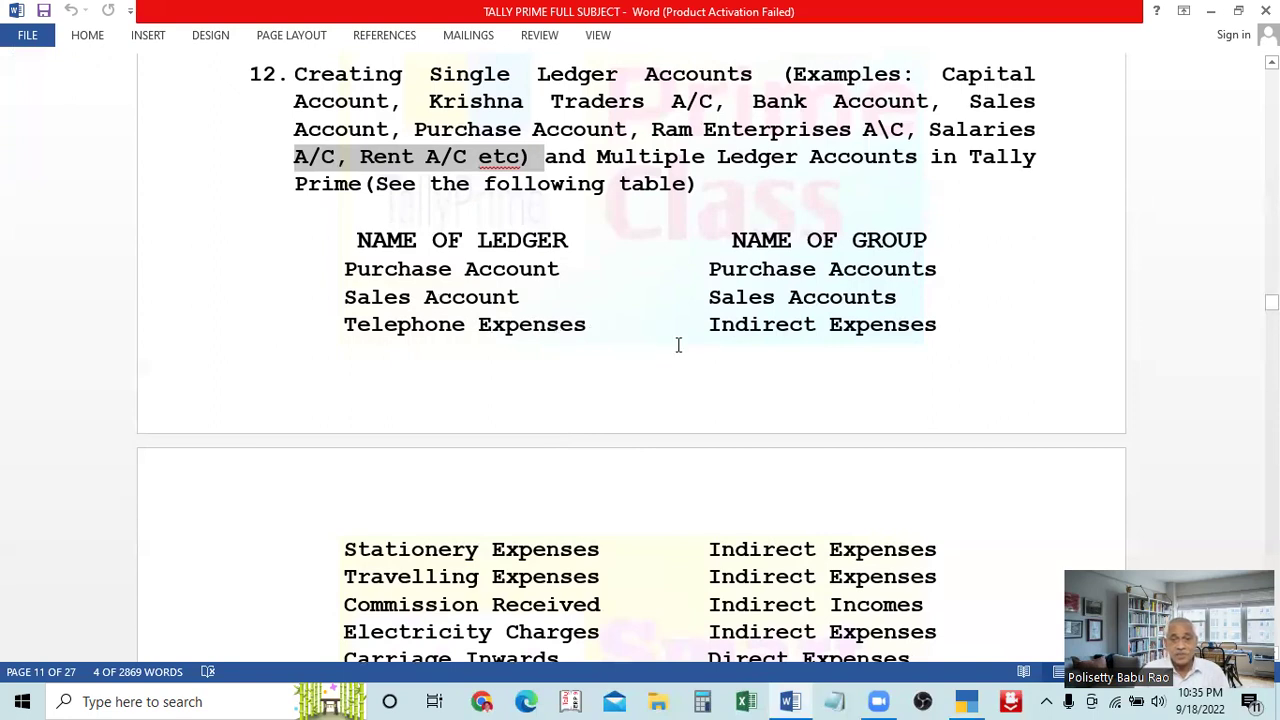
scroll(580, 410, "down", 3)
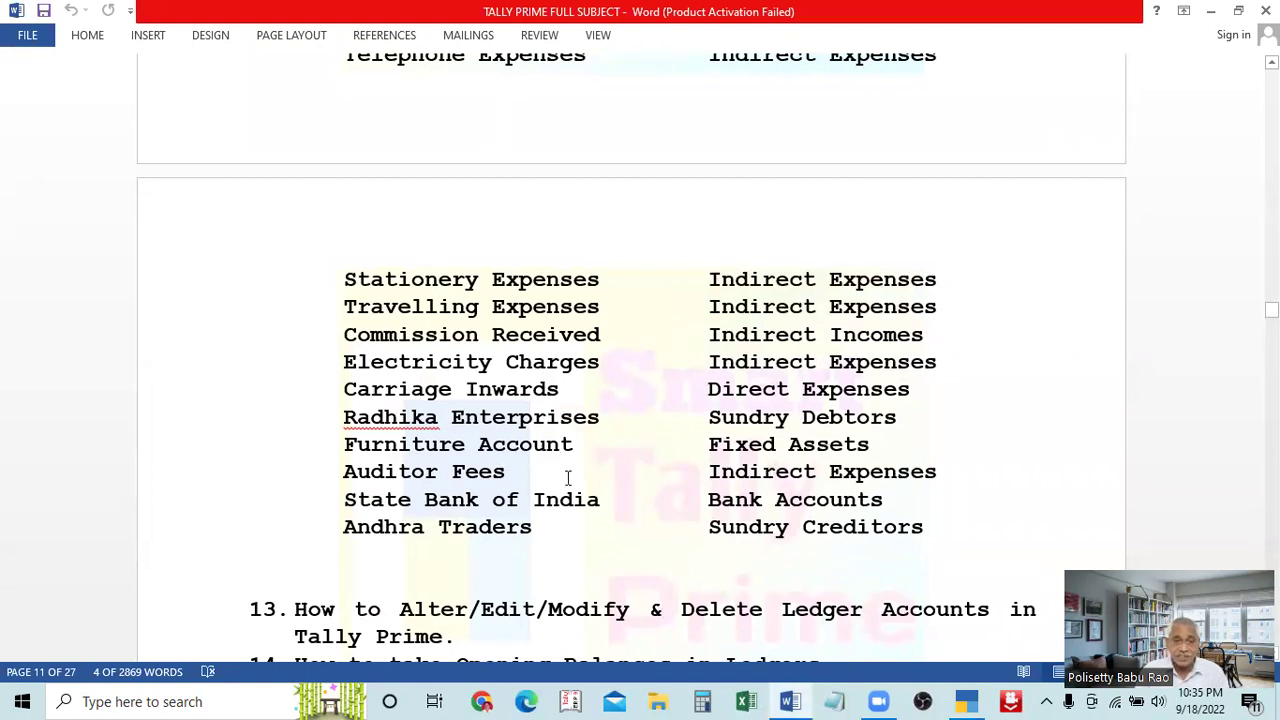
scroll(836, 512, "up", 2)
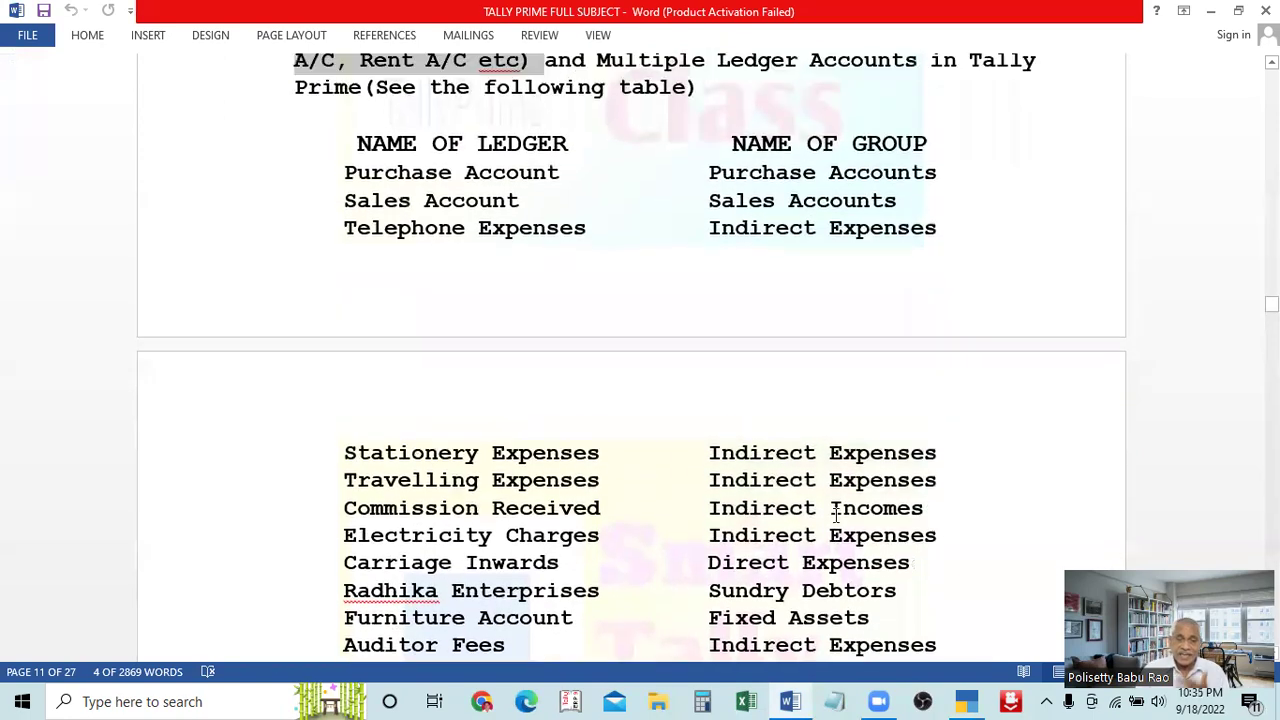
scroll(836, 512, "up", 6)
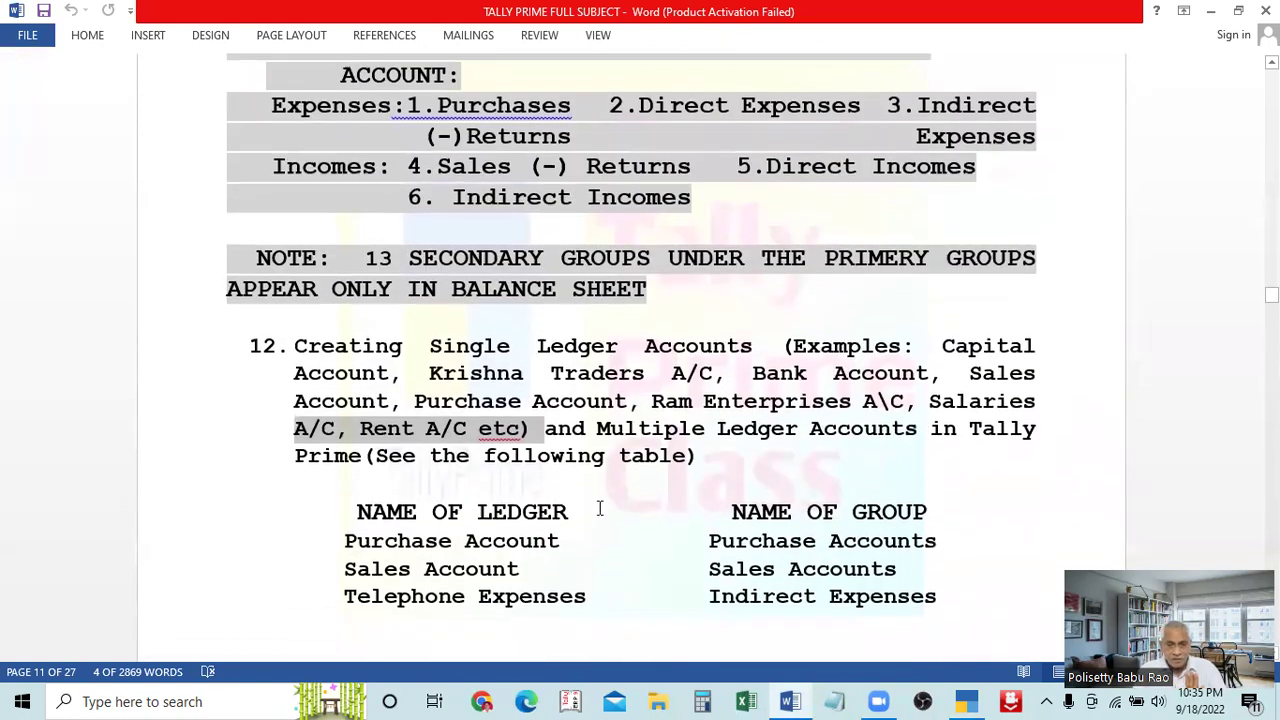
scroll(600, 510, "down", 1)
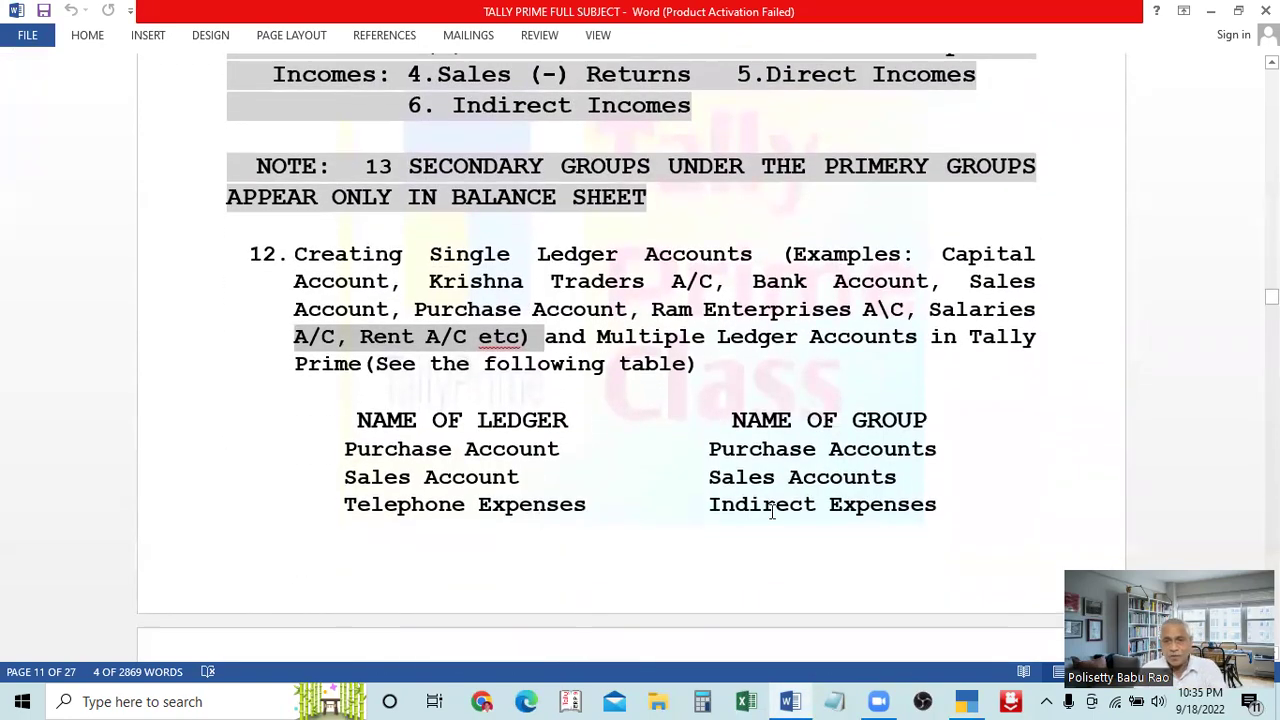
scroll(771, 511, "down", 1)
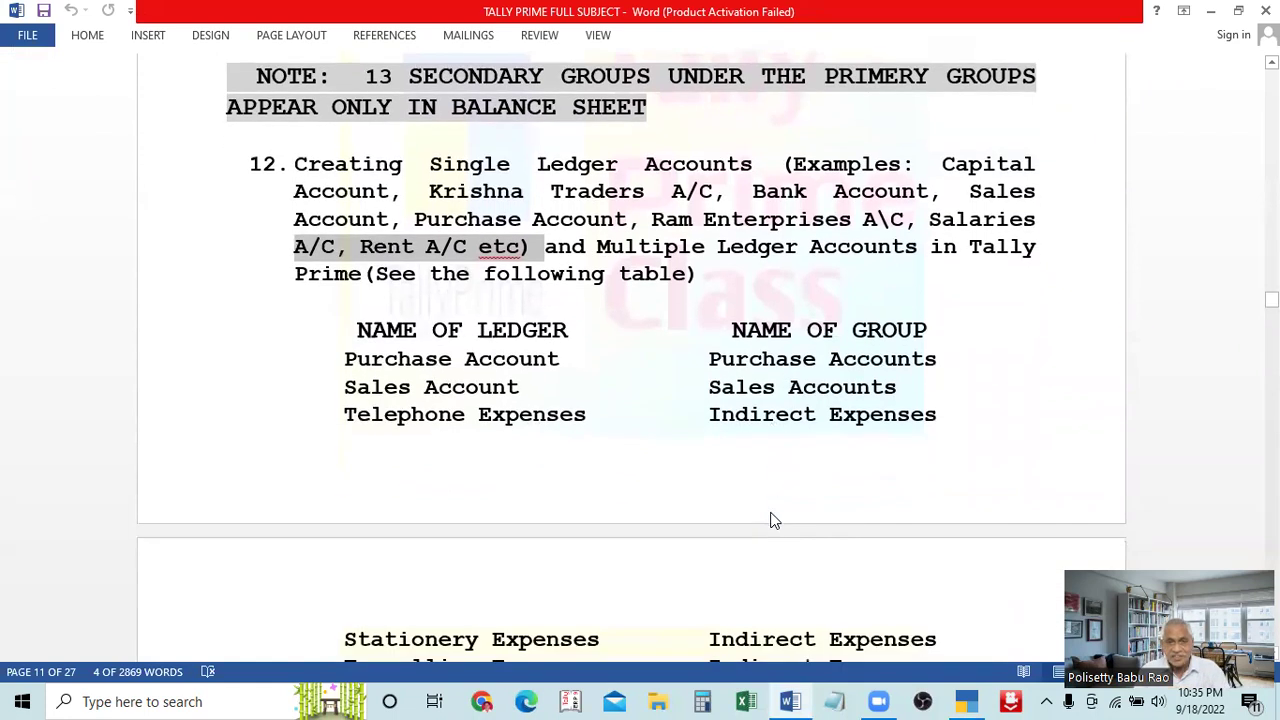
scroll(770, 510, "up", 1)
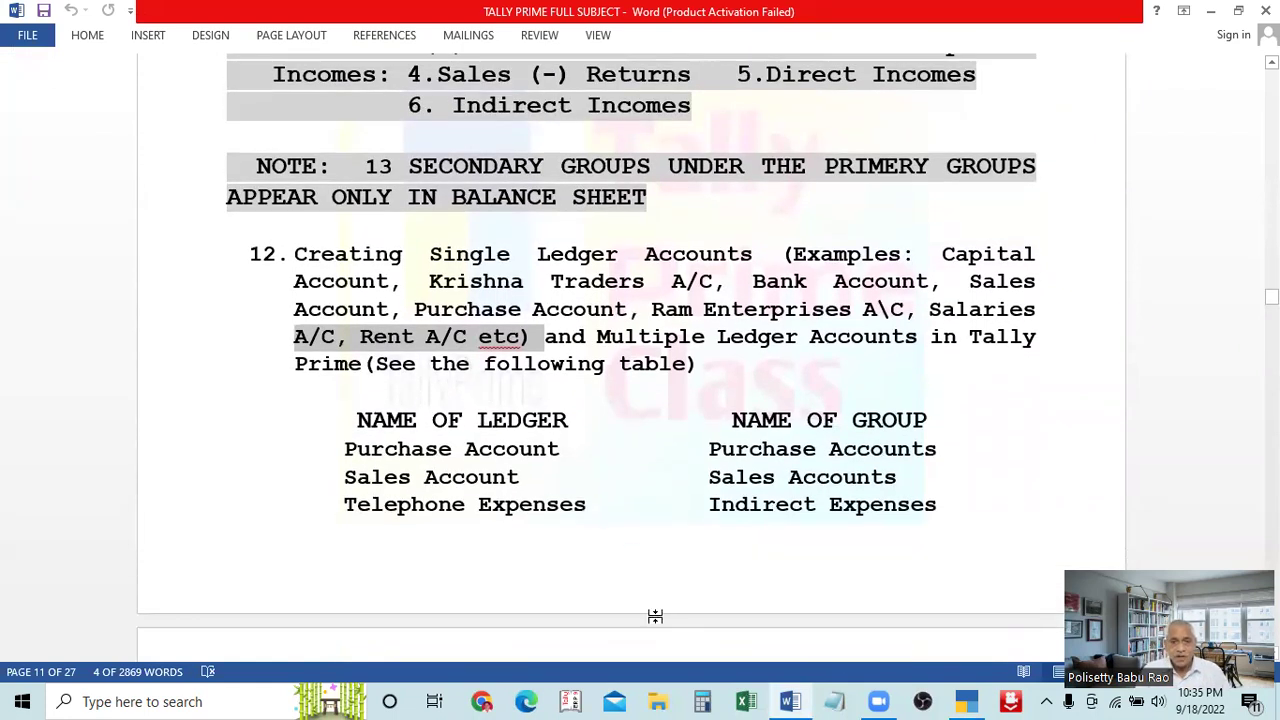
left_click(965, 701)
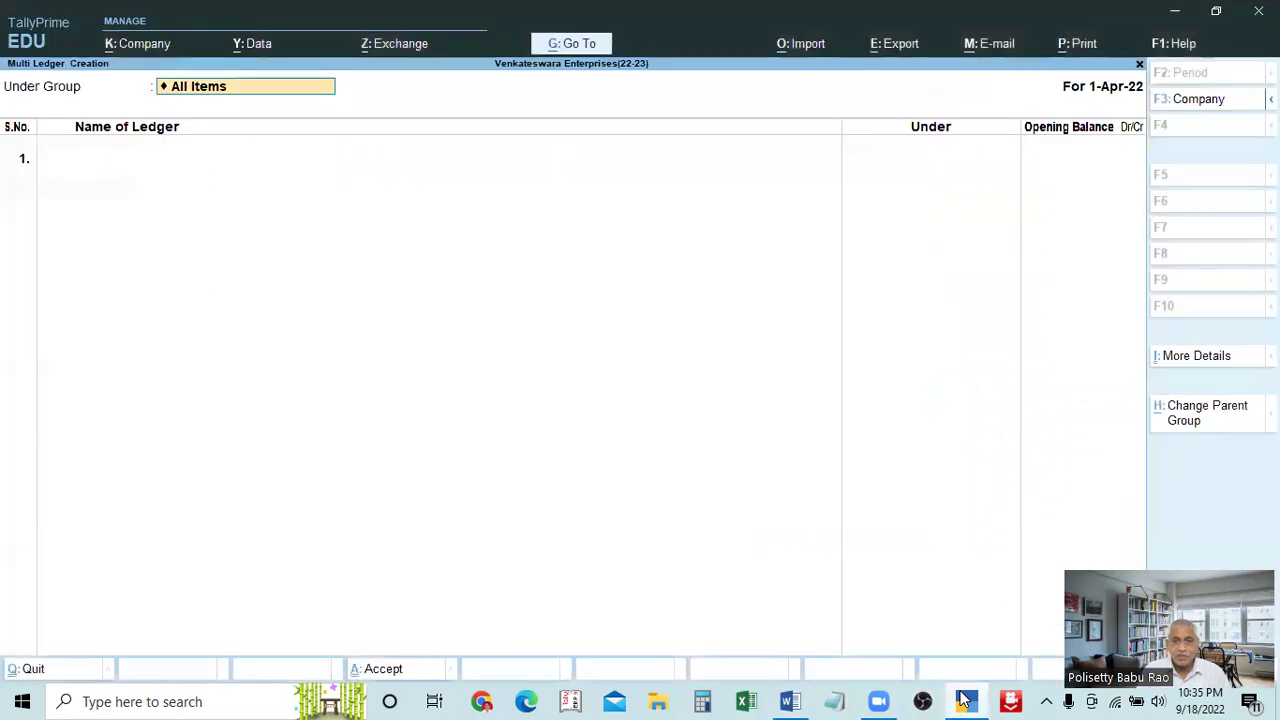
Locate the Telephone Expenses and Indirect Incomes entries in the table, then go back to TallyPrime
left_click(807, 697)
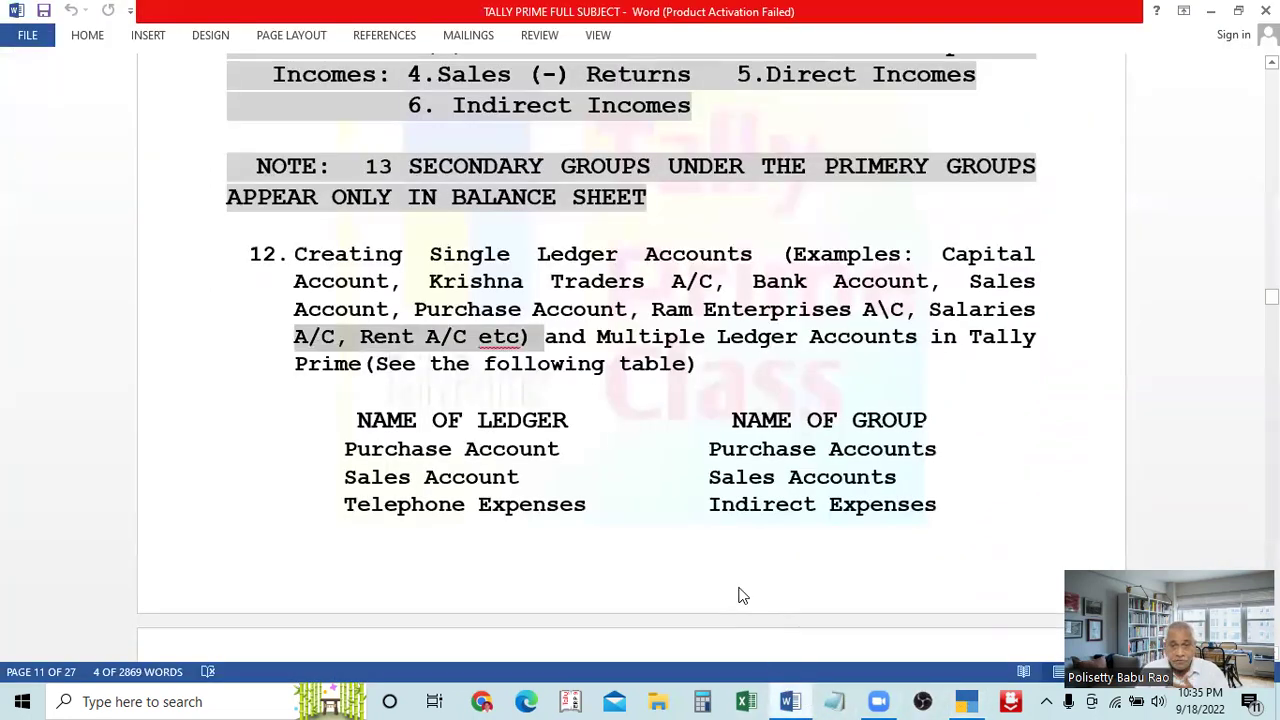
scroll(740, 595, "down", 1)
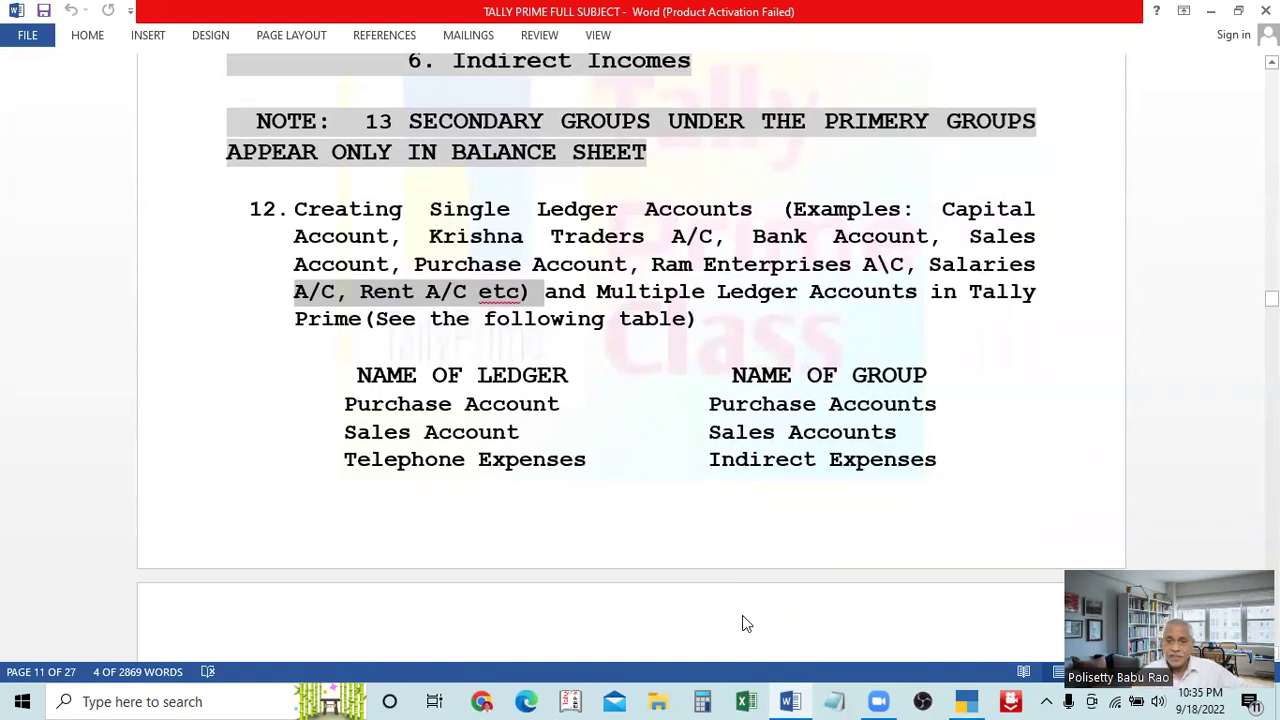
scroll(777, 571, "down", 2)
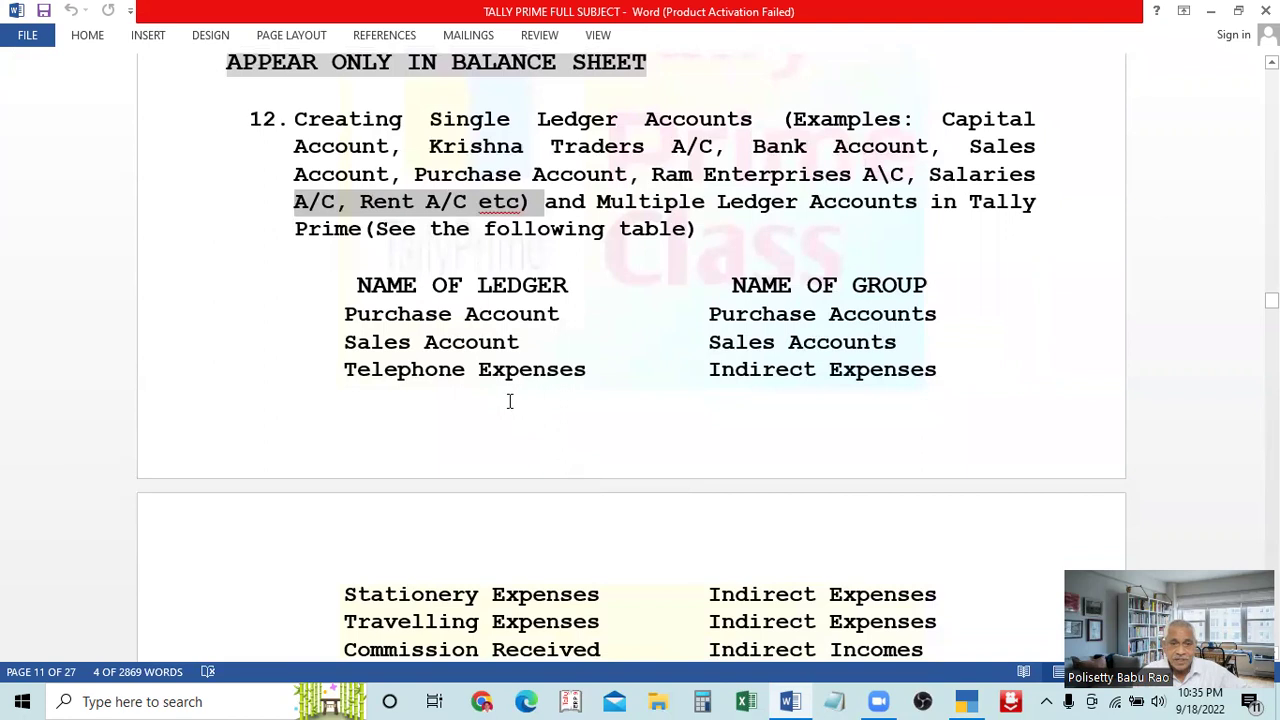
scroll(765, 440, "down", 2)
left_click(762, 282)
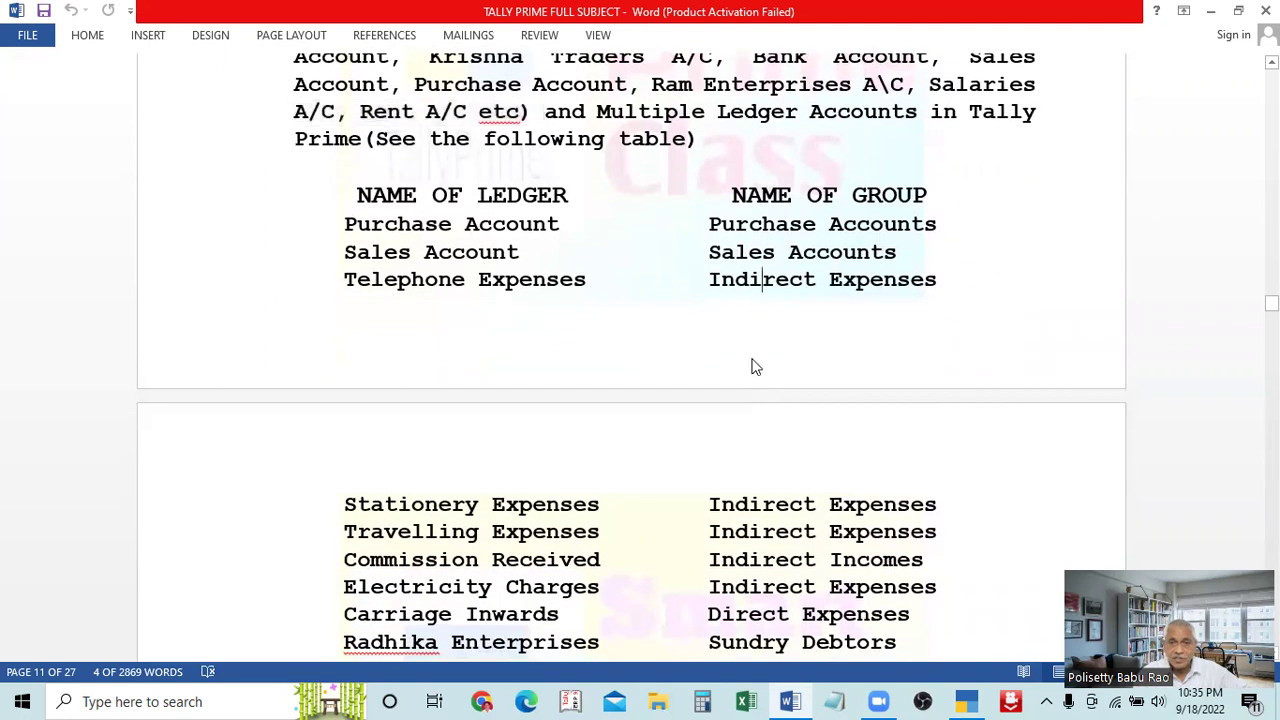
left_click(787, 560)
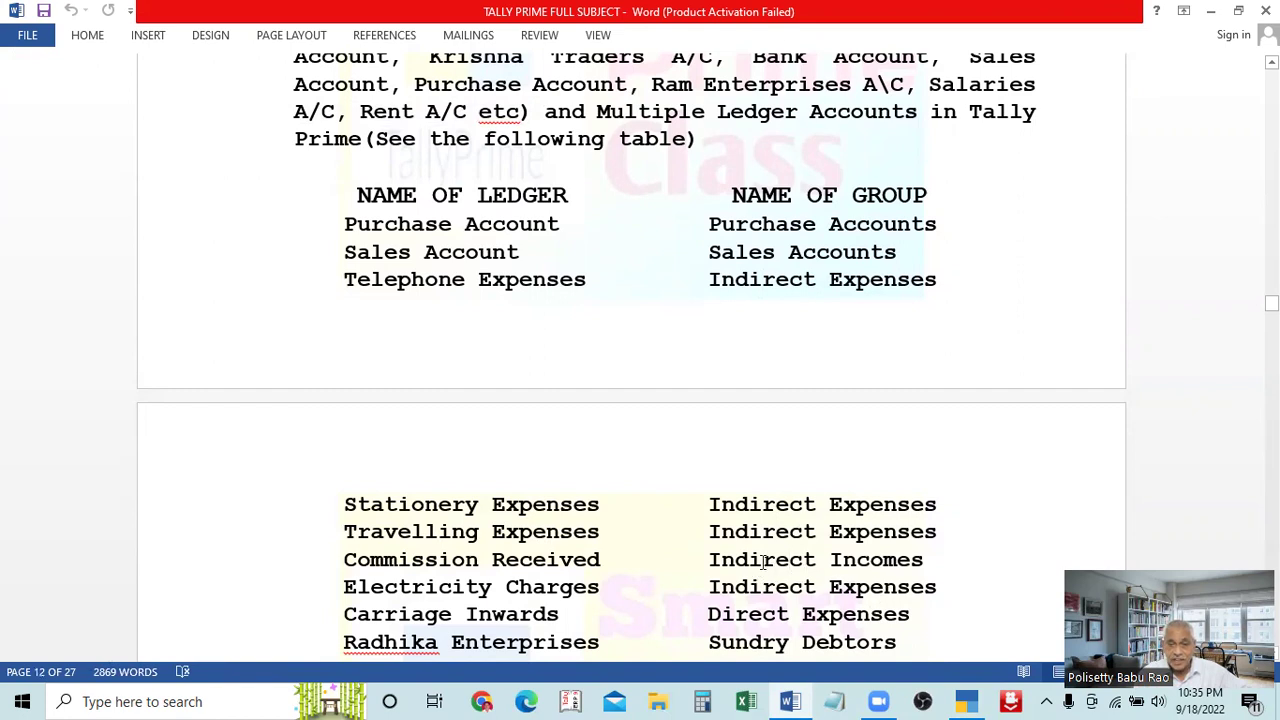
key("Down")
scroll(840, 532, "down", 4)
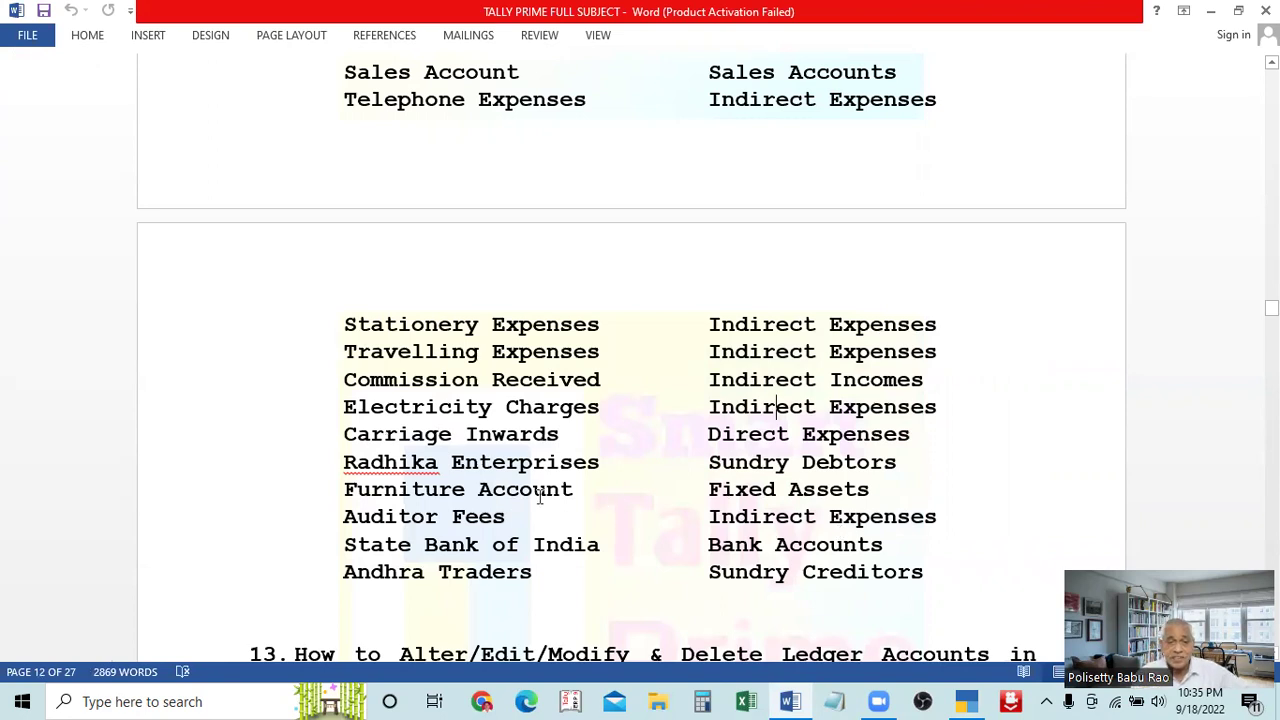
scroll(826, 546, "up", 7)
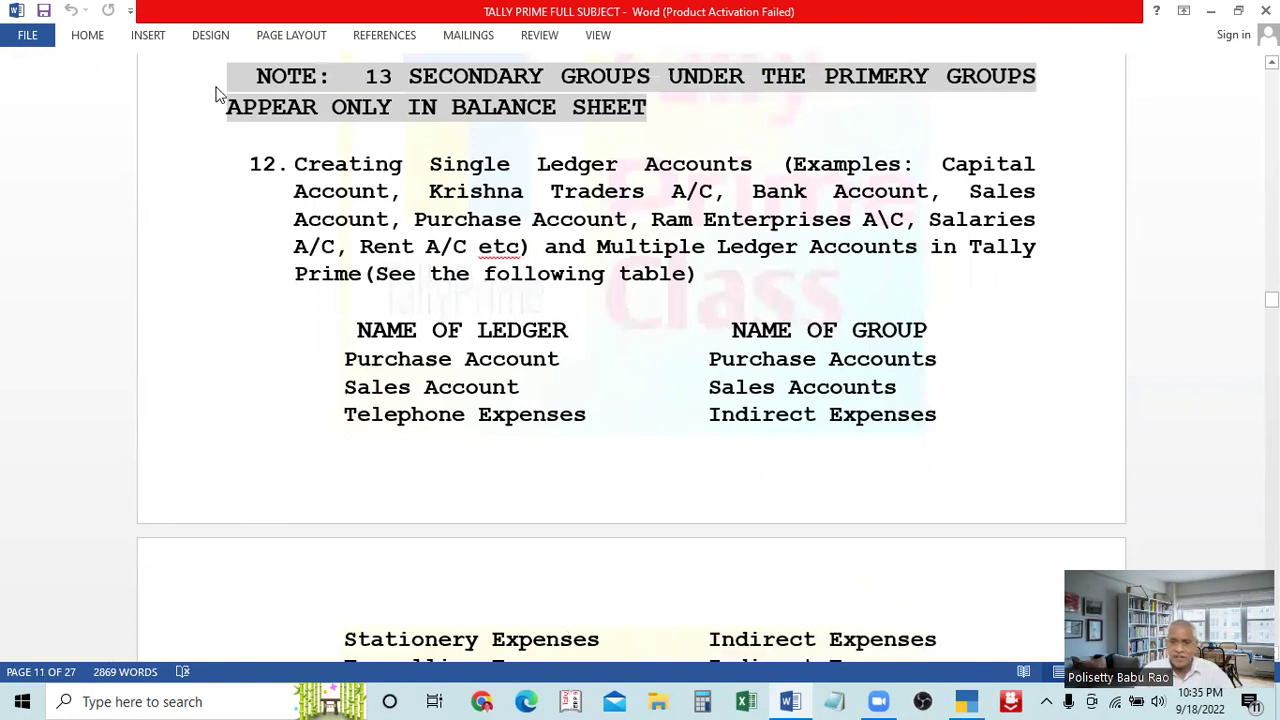
scroll(214, 92, "up", 2)
scroll(212, 94, "up", 2)
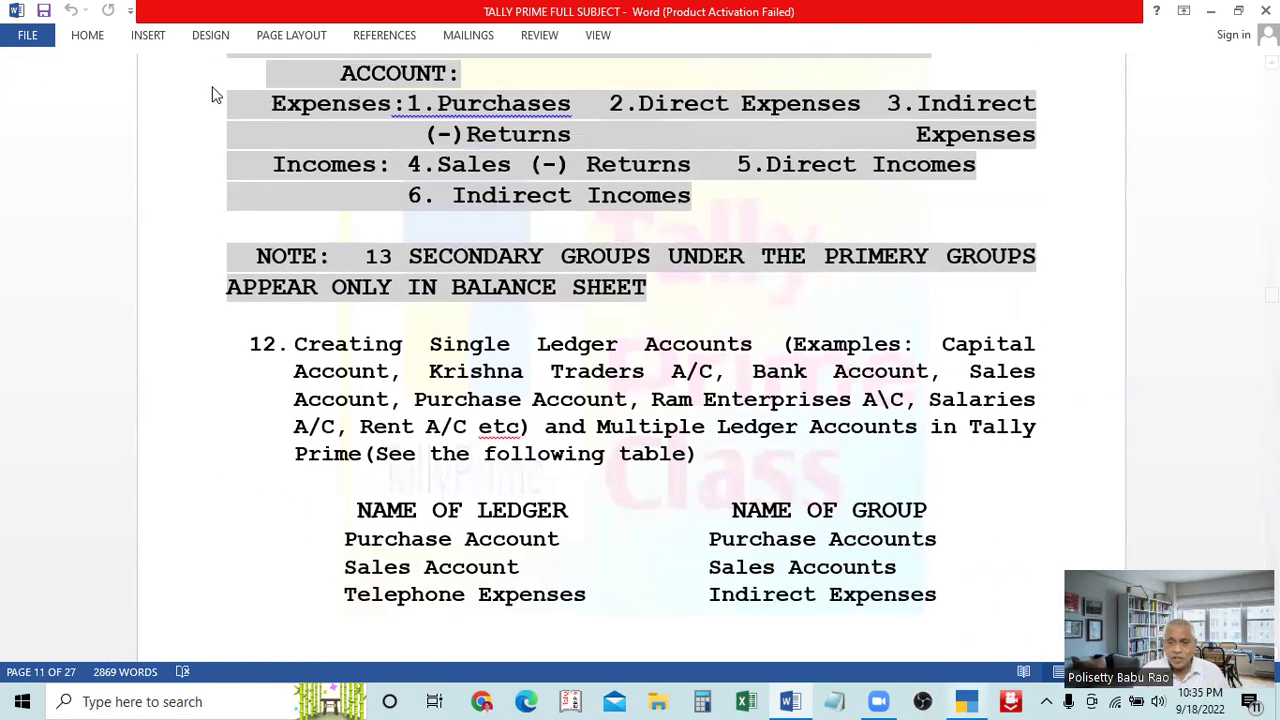
key("alt+Tab")
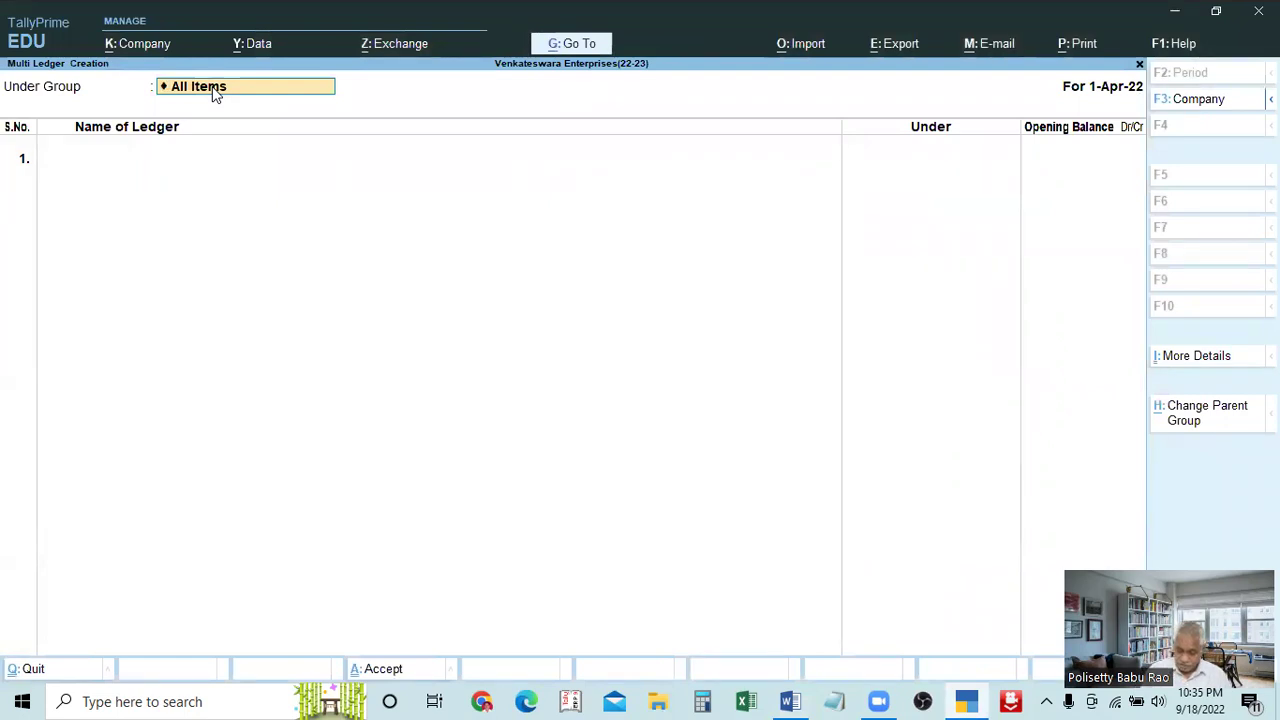
Back out of an accidental Indirect Expenses group alteration and reopen Multi Ledger Creation
left_click(213, 88)
type("Ind")
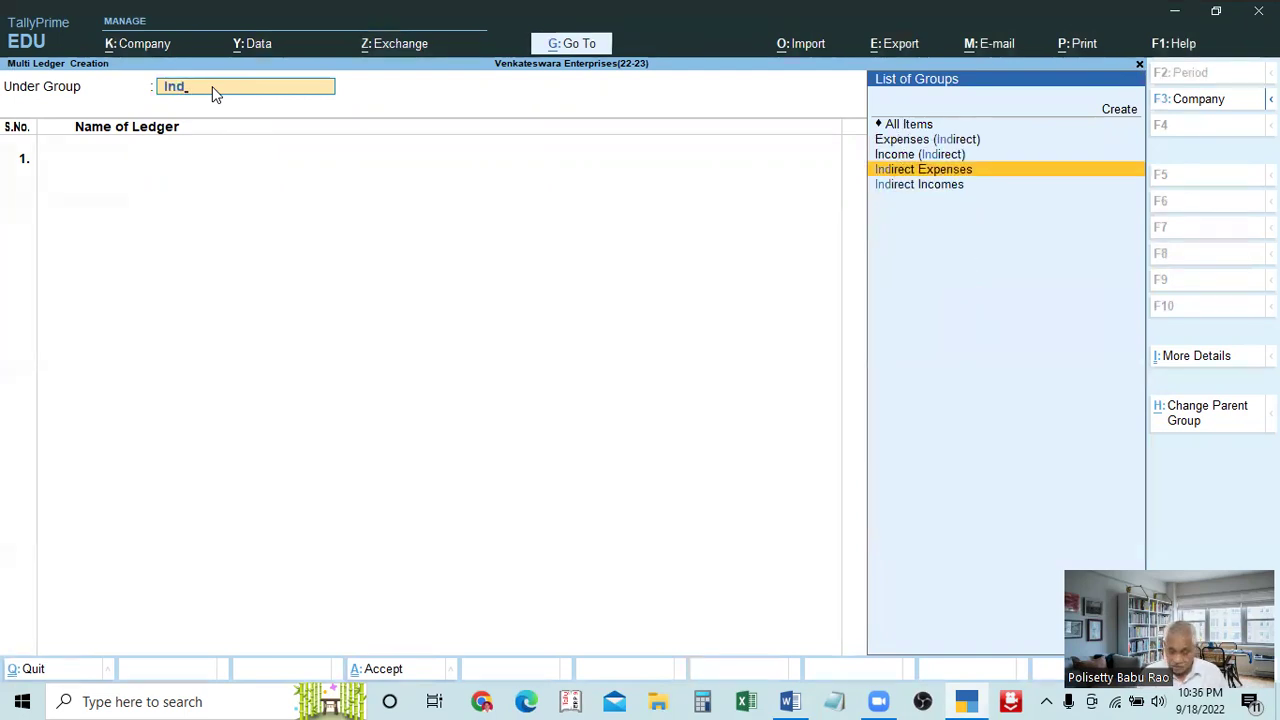
key("BackSpace")
key("BackSpace")
key("BackSpace")
left_click(370, 162)
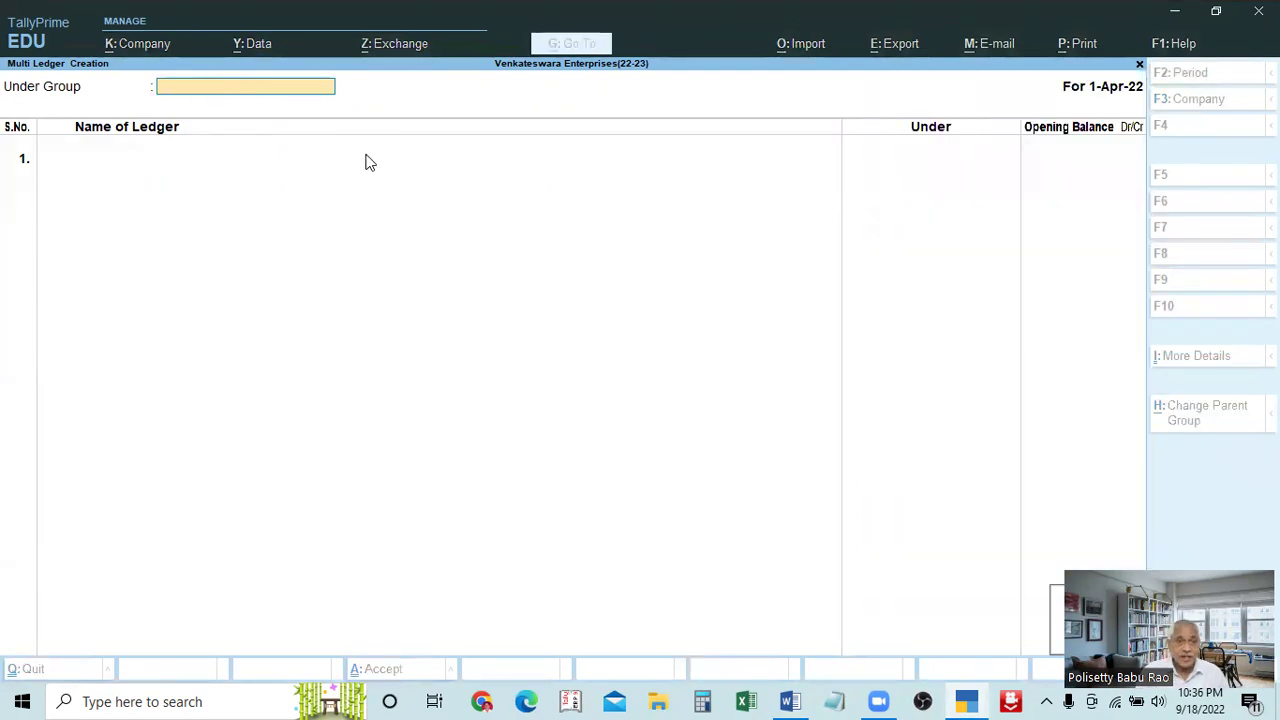
key("ctrl+Return")
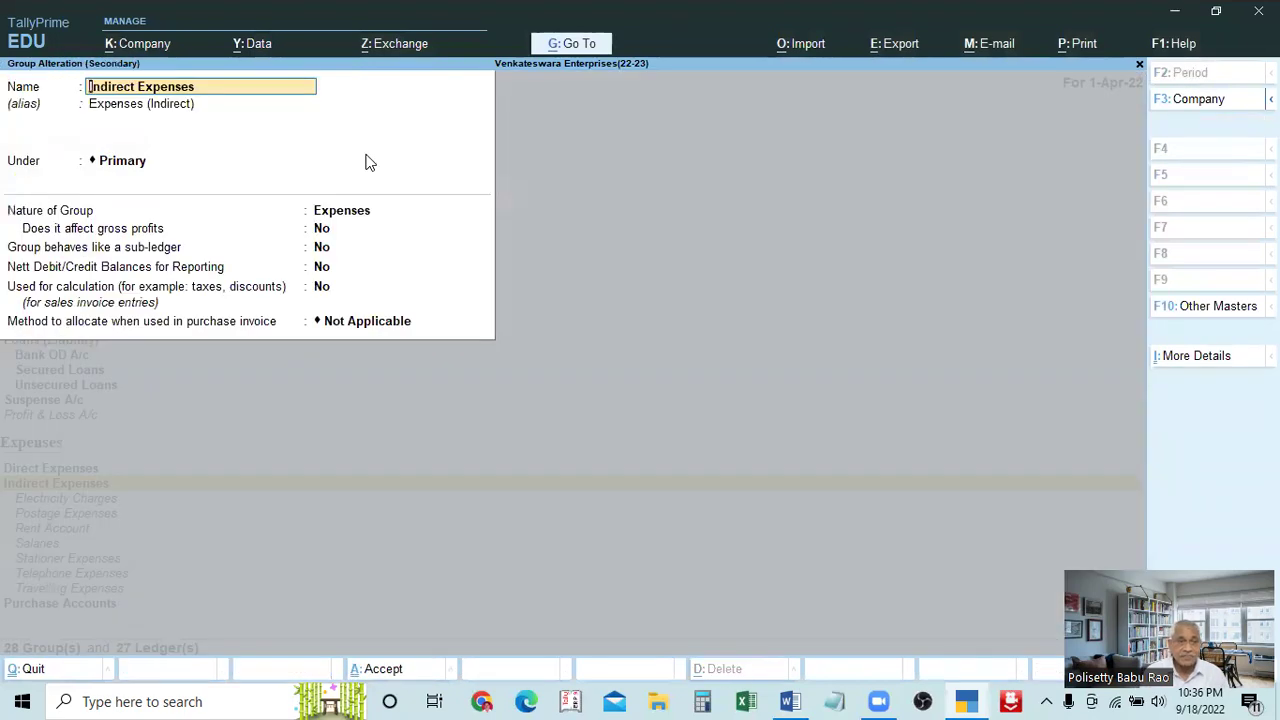
key("Escape")
key("y")
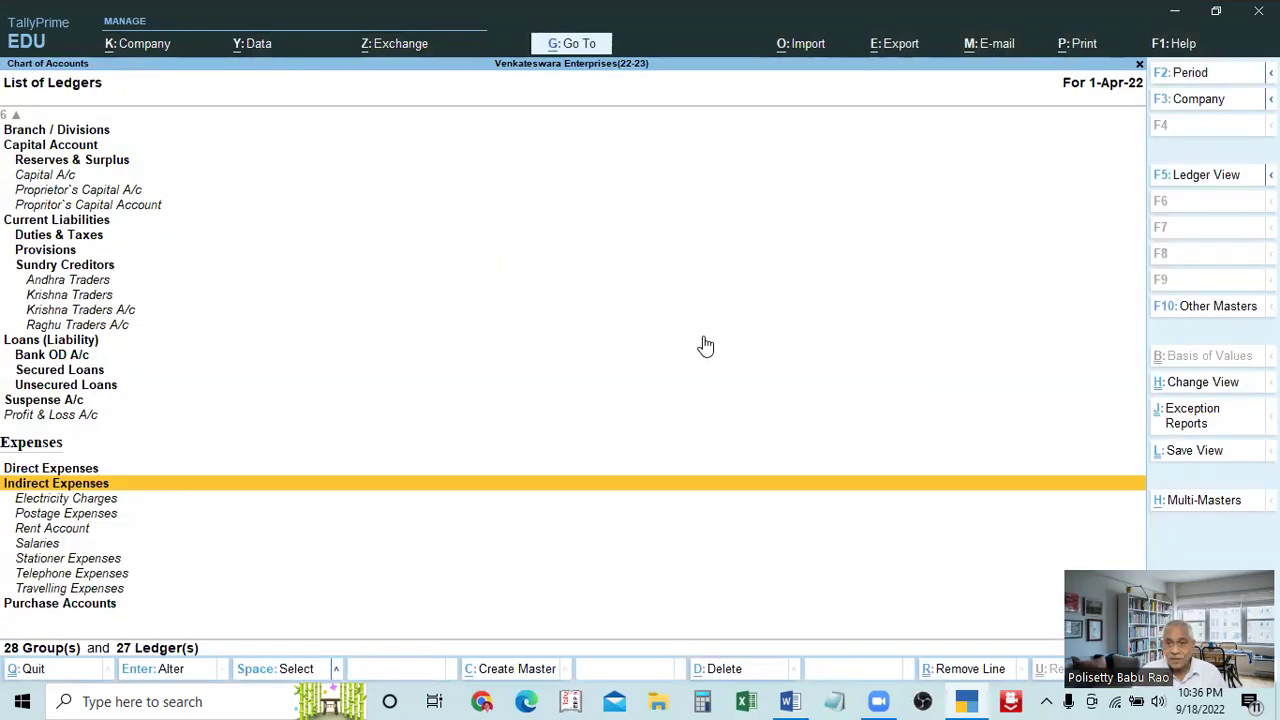
left_click(1171, 508)
key("Return")
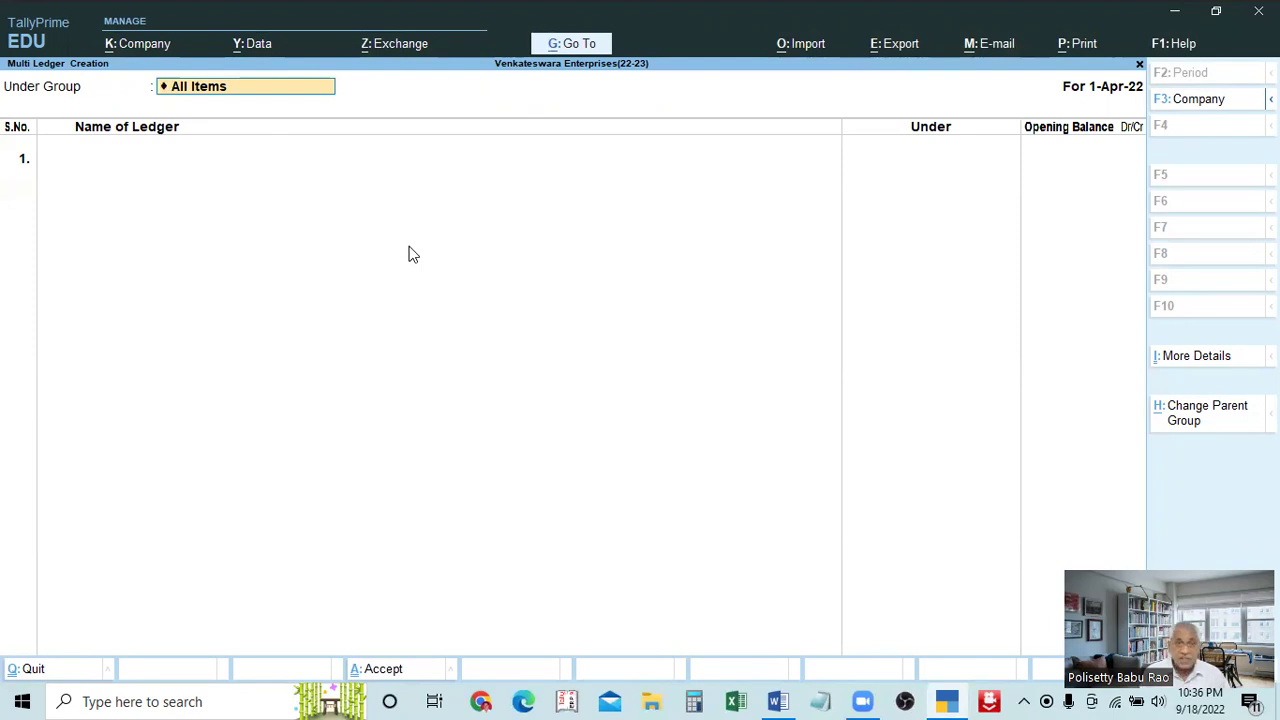
After checking the Word table, set Under Group to Indirect Expenses
key("BackSpace")
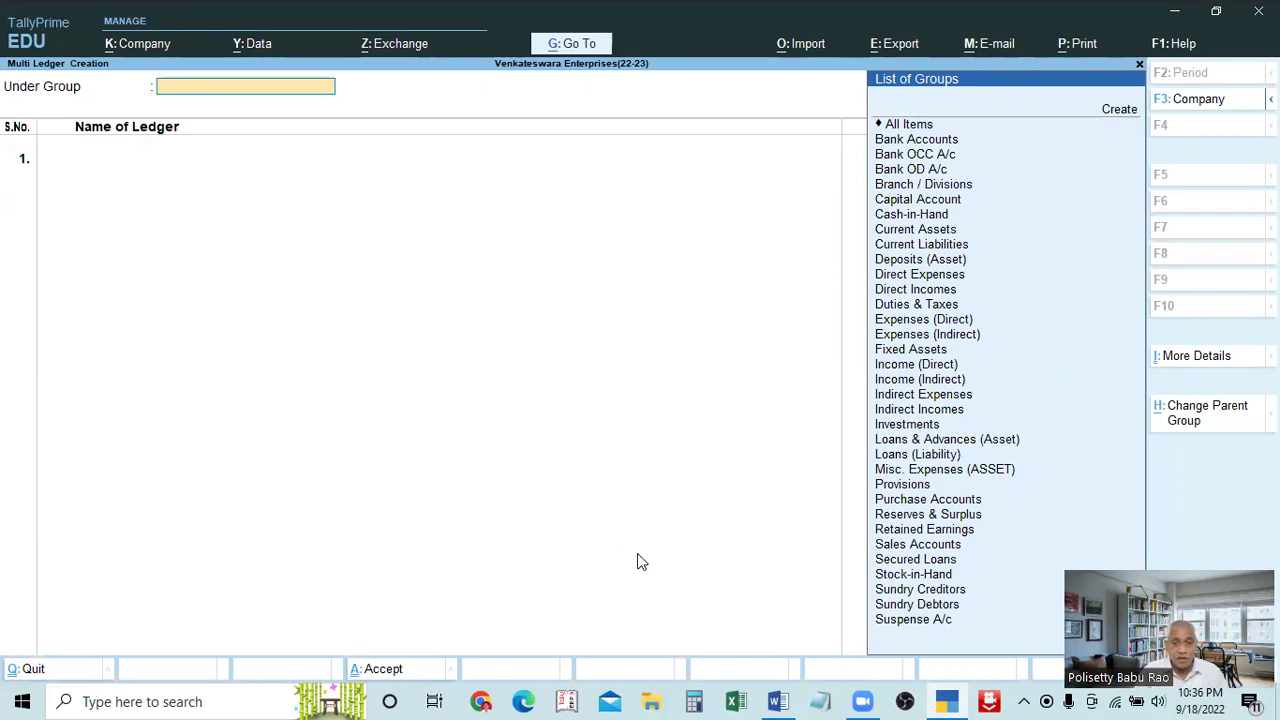
left_click(778, 701)
scroll(778, 584, "down", 5)
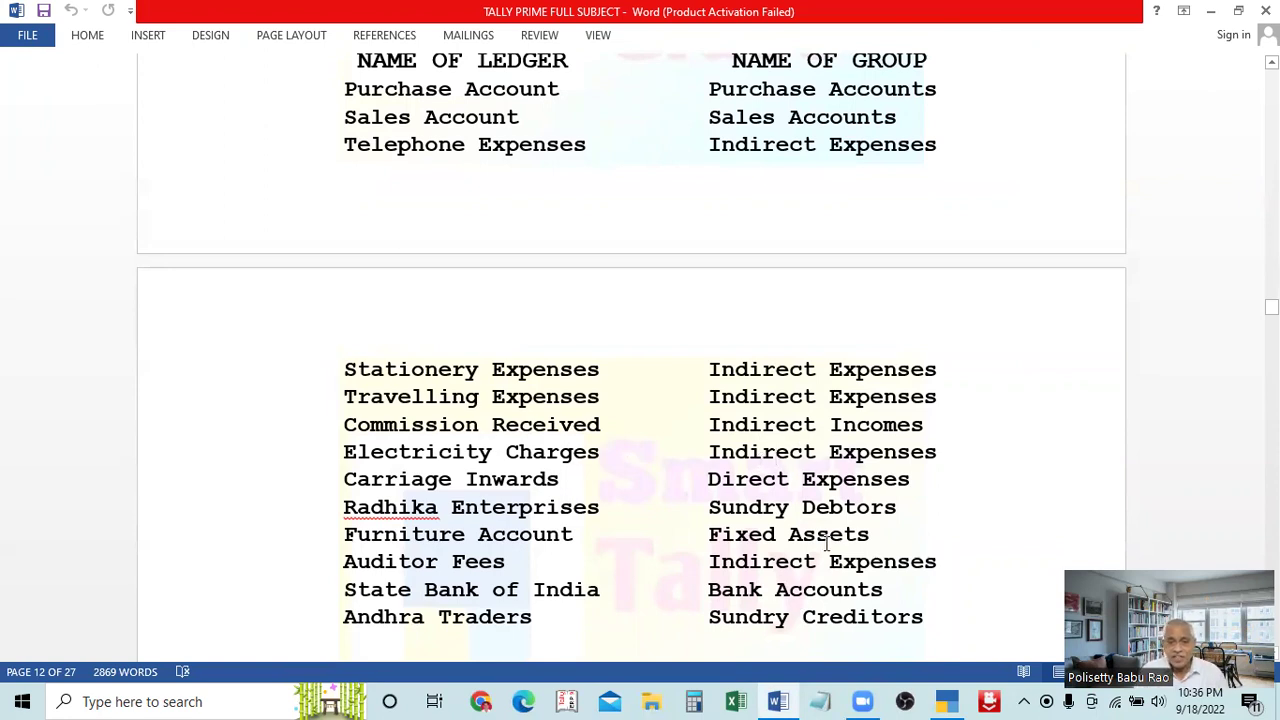
left_click(945, 701)
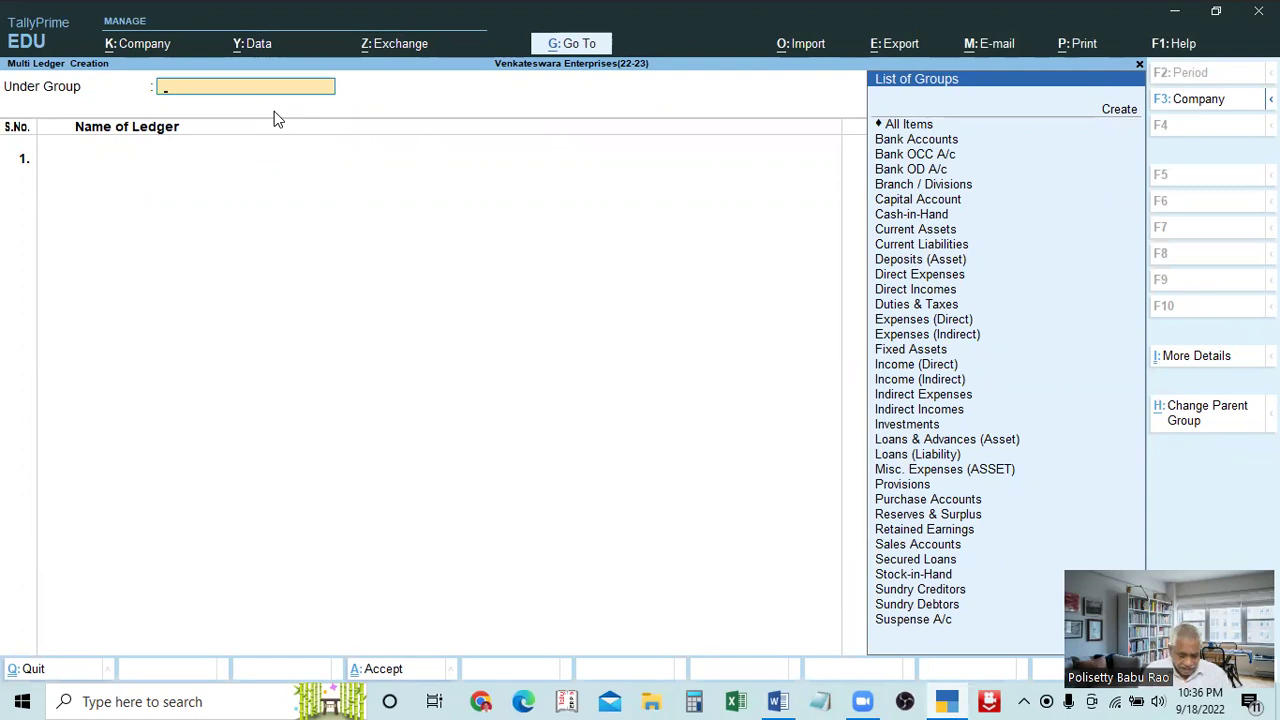
type("Ind")
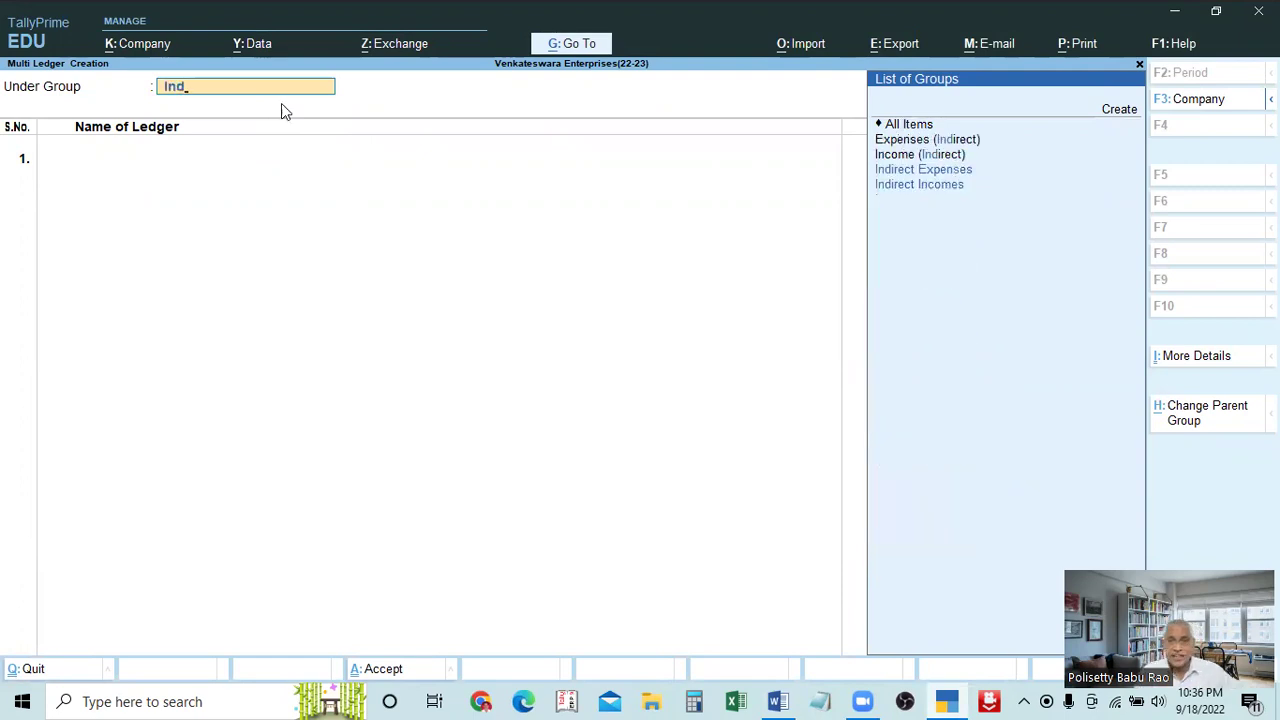
left_click(928, 174)
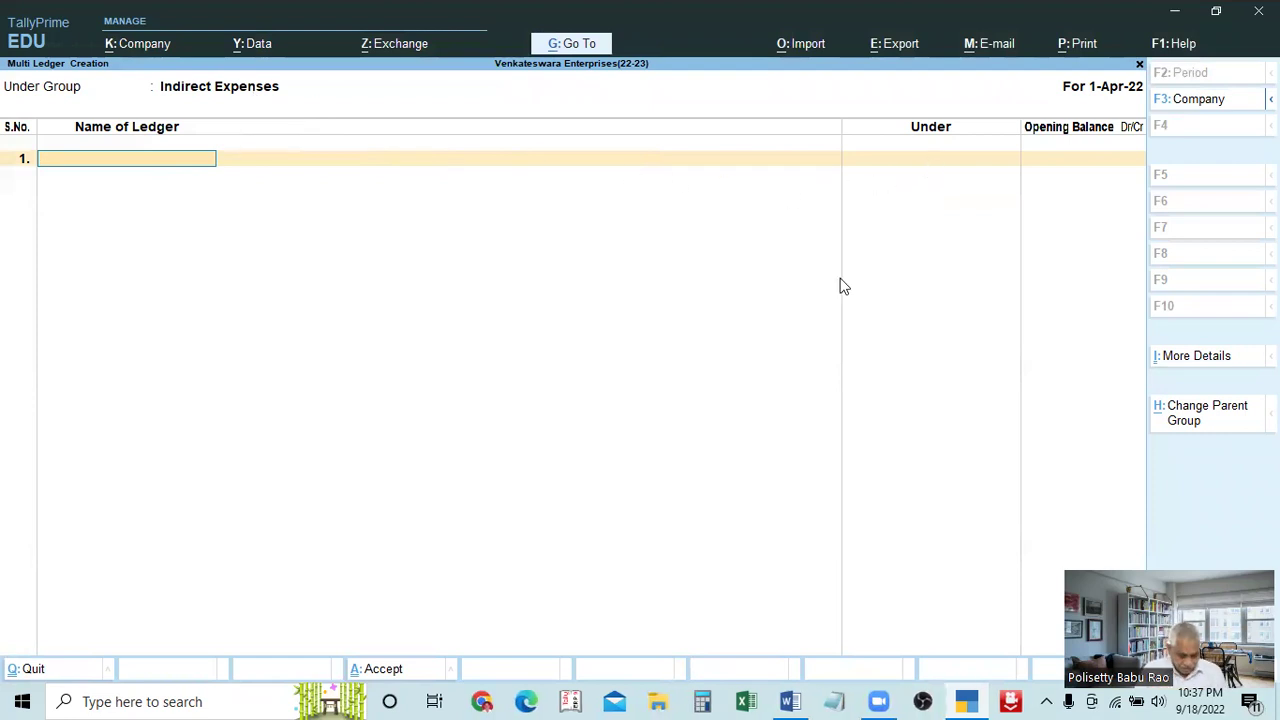
Enter 'Telephone ex' as the first ledger, skipping its opening balance
key("alt+Tab")
scroll(470, 340, "up", 3)
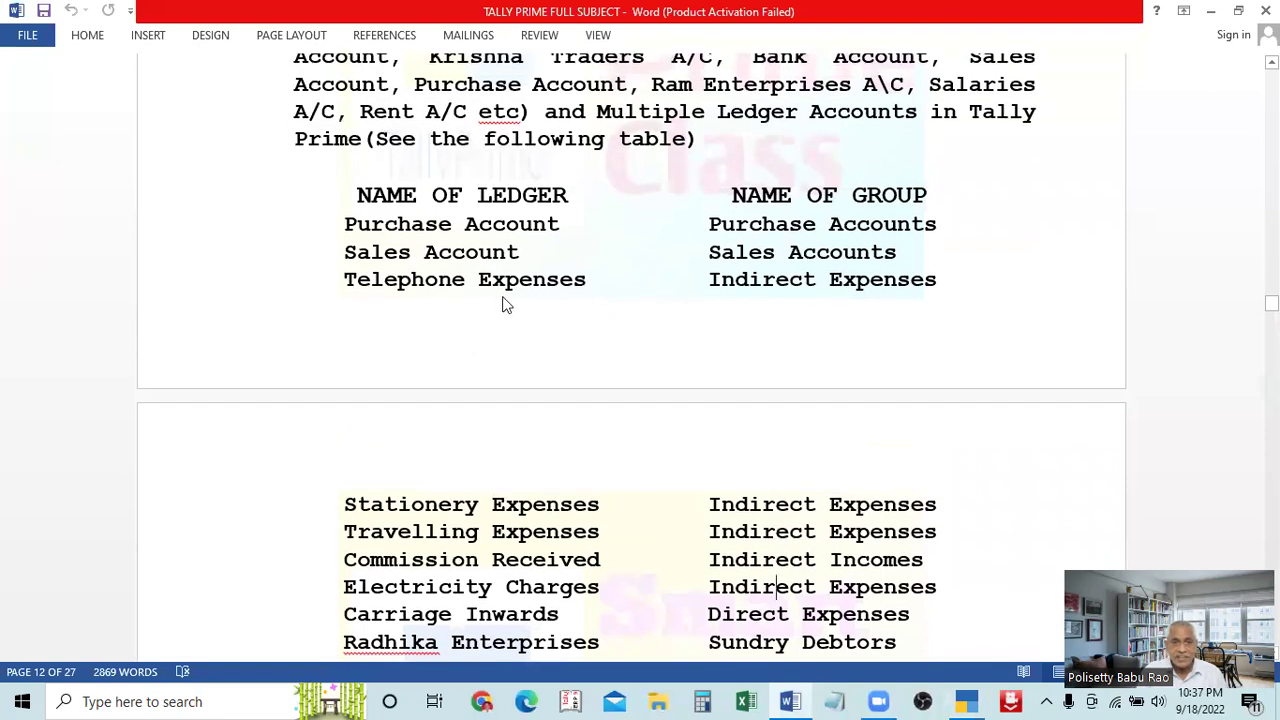
key("alt+Tab")
type("Tel")
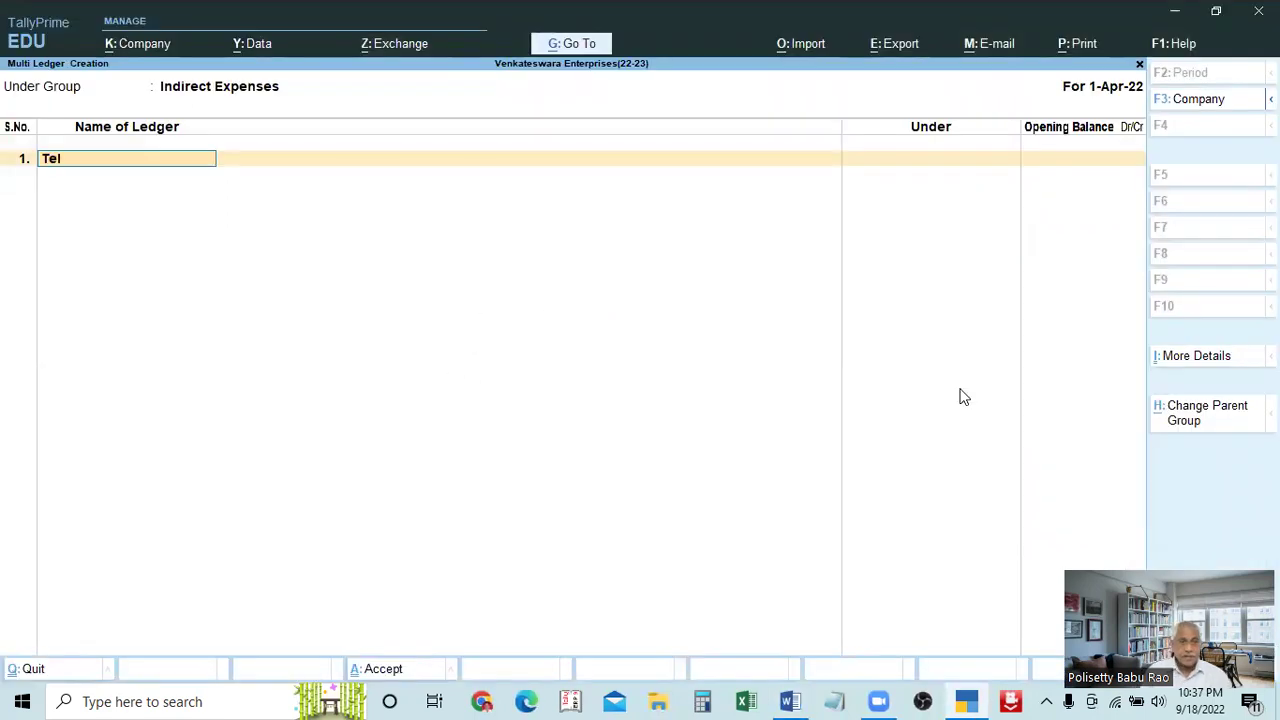
key("Return")
key("BackSpace")
type("ephone ex")
key("Return")
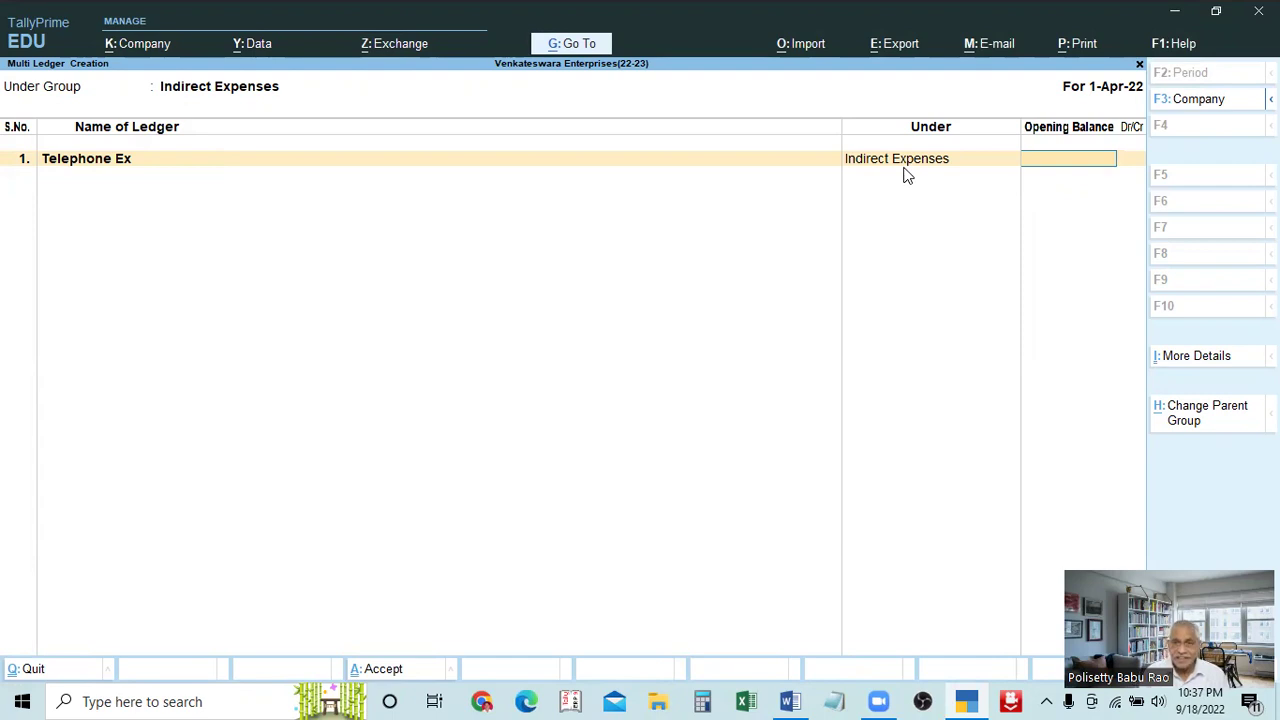
key("Return")
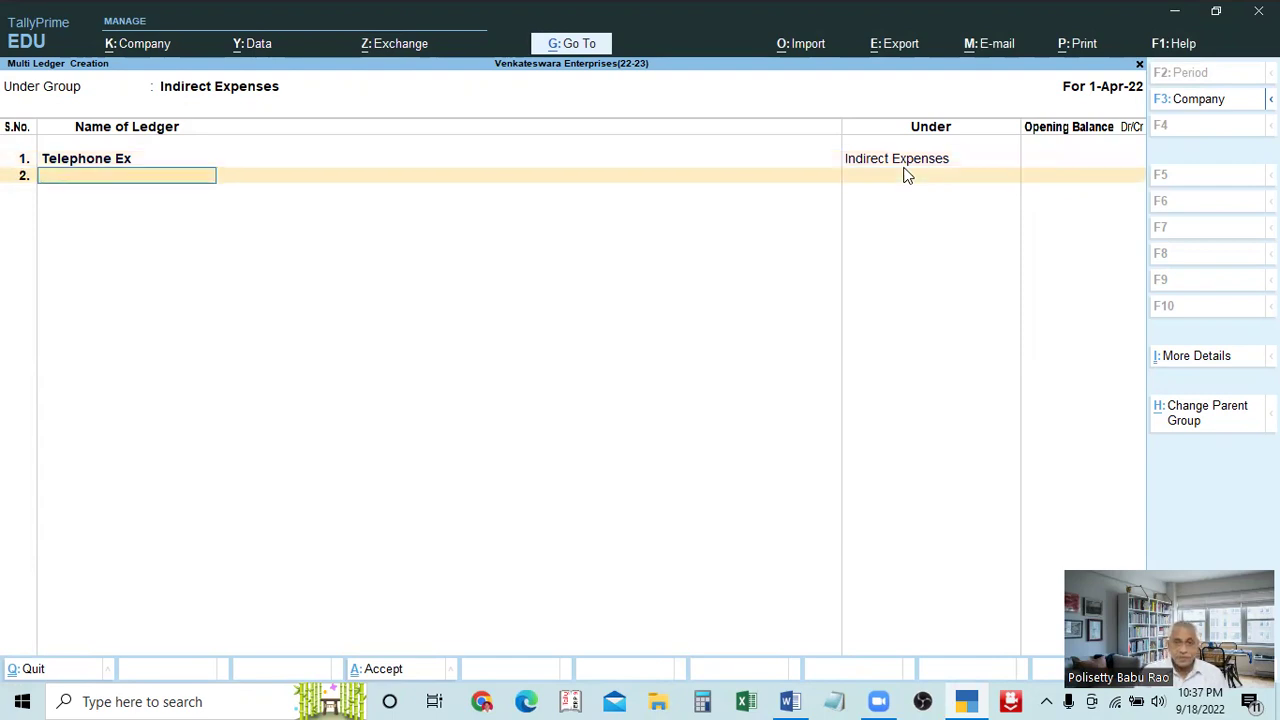
Add 'Stationery' as the second ledger after checking the Word table
key("alt+Tab")
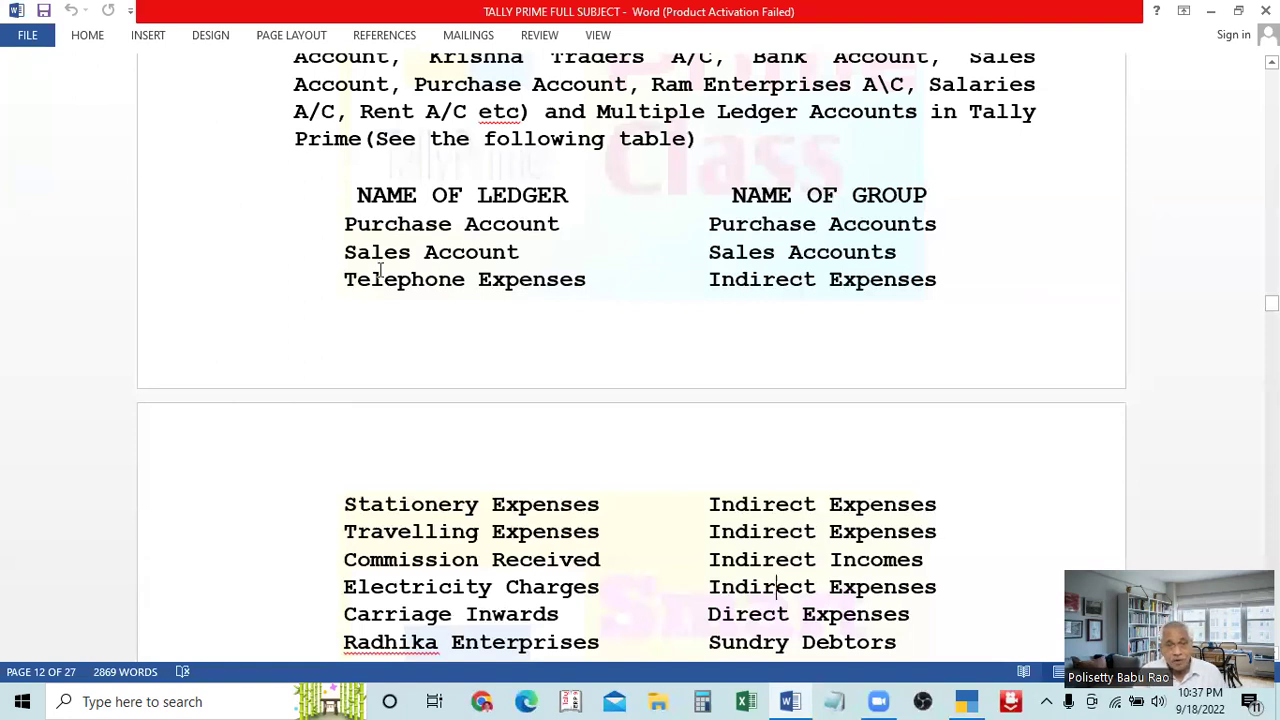
key("alt+Tab")
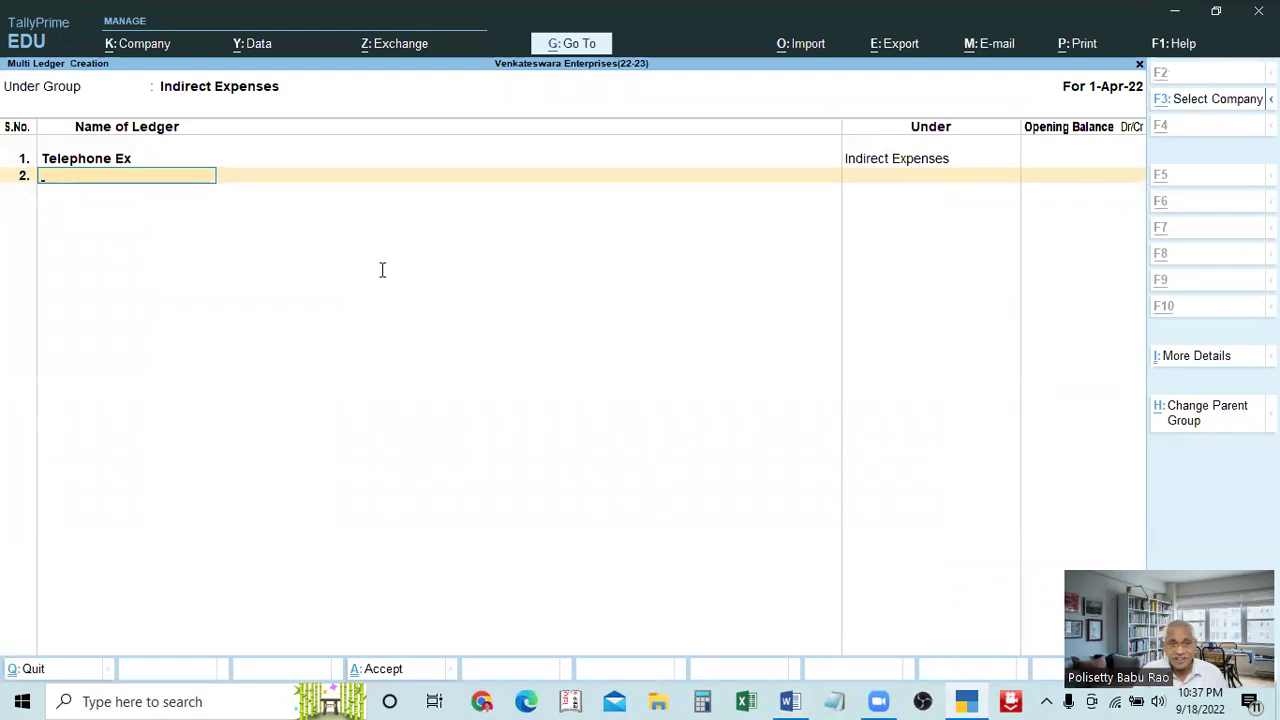
key("alt+Tab")
scroll(607, 322, "down", 3)
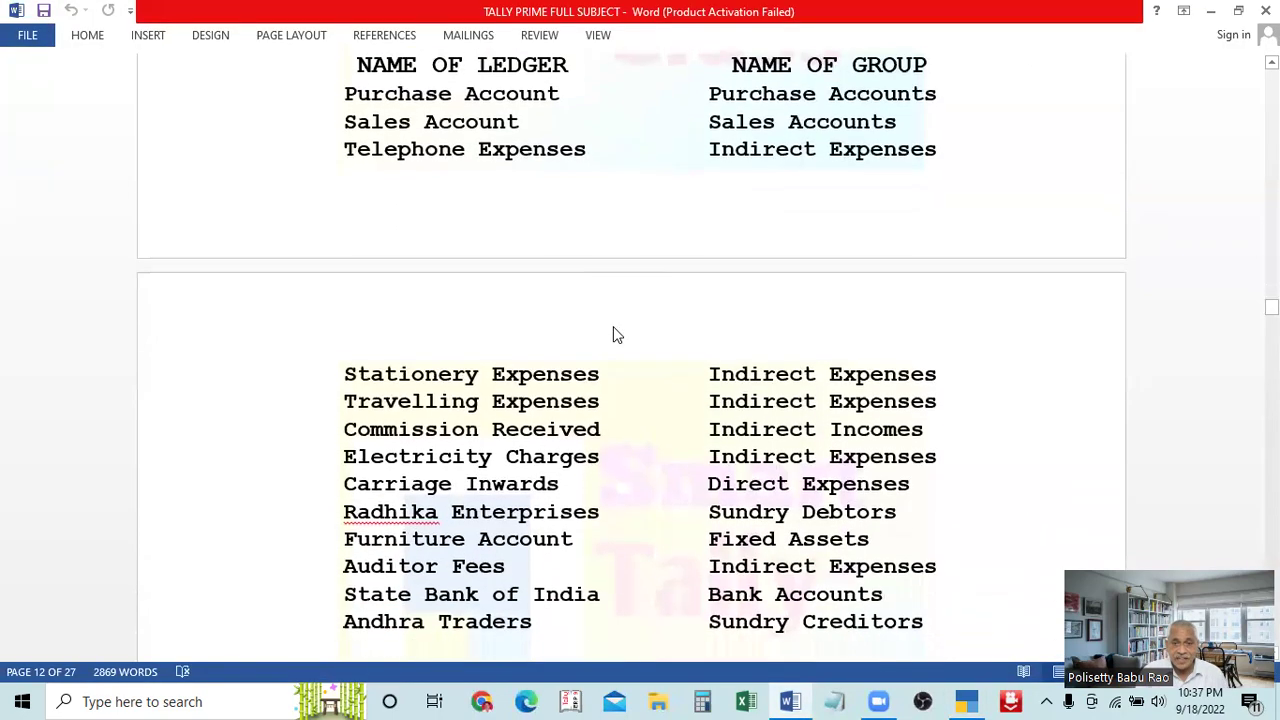
key("alt+Tab")
type("S")
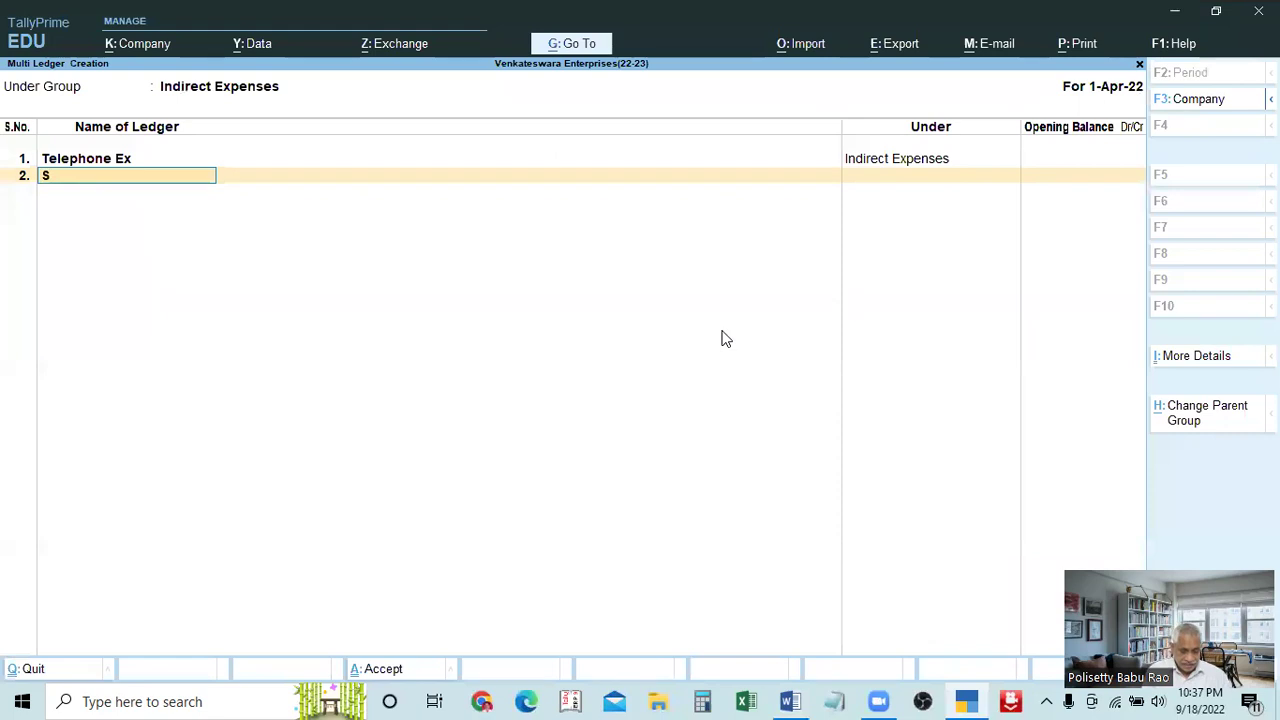
type("tationery")
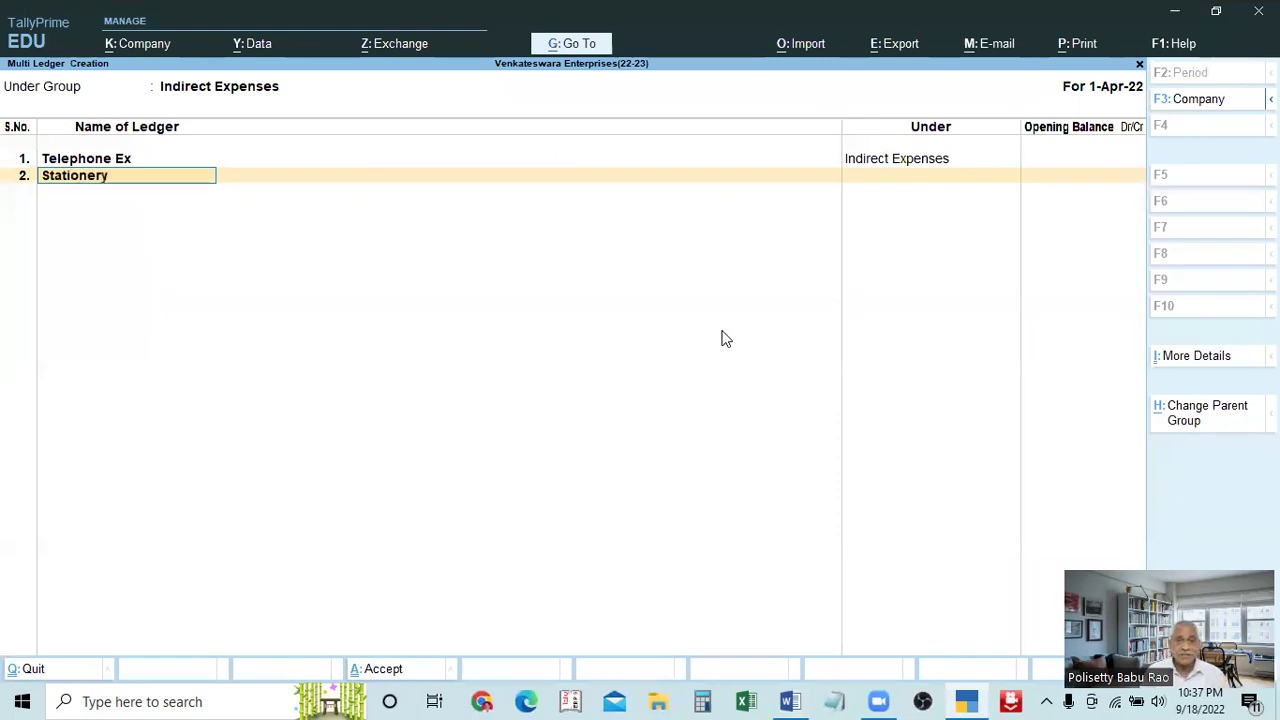
key("Return")
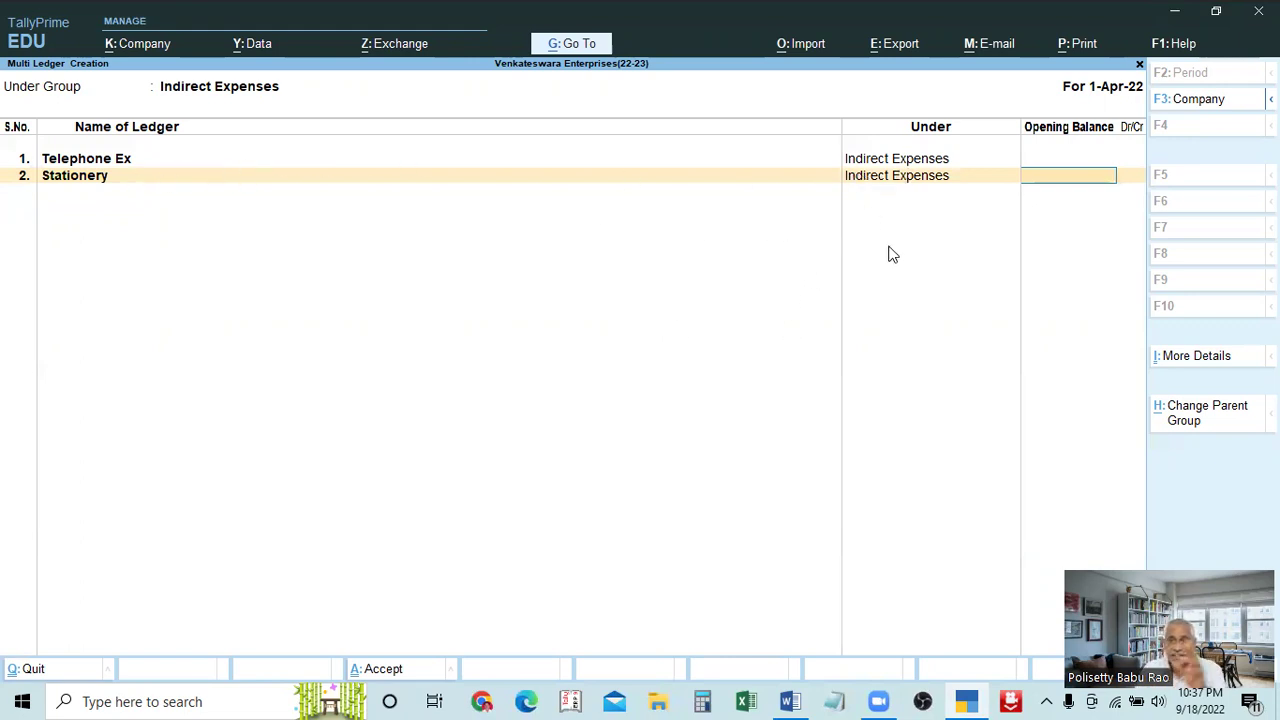
key("Return")
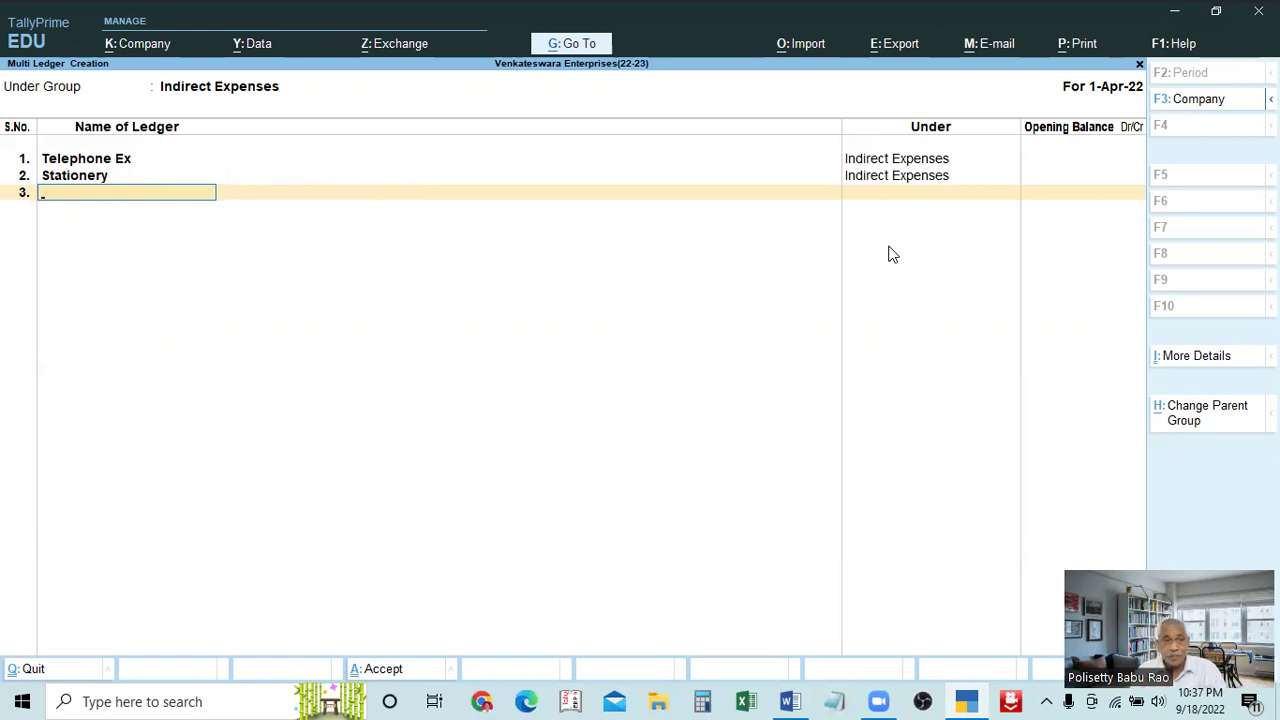
Add 'Conveyance' and 'Electricity' as ledgers in rows 3 and 4
key("alt+Tab")
scroll(774, 349, "down", 2)
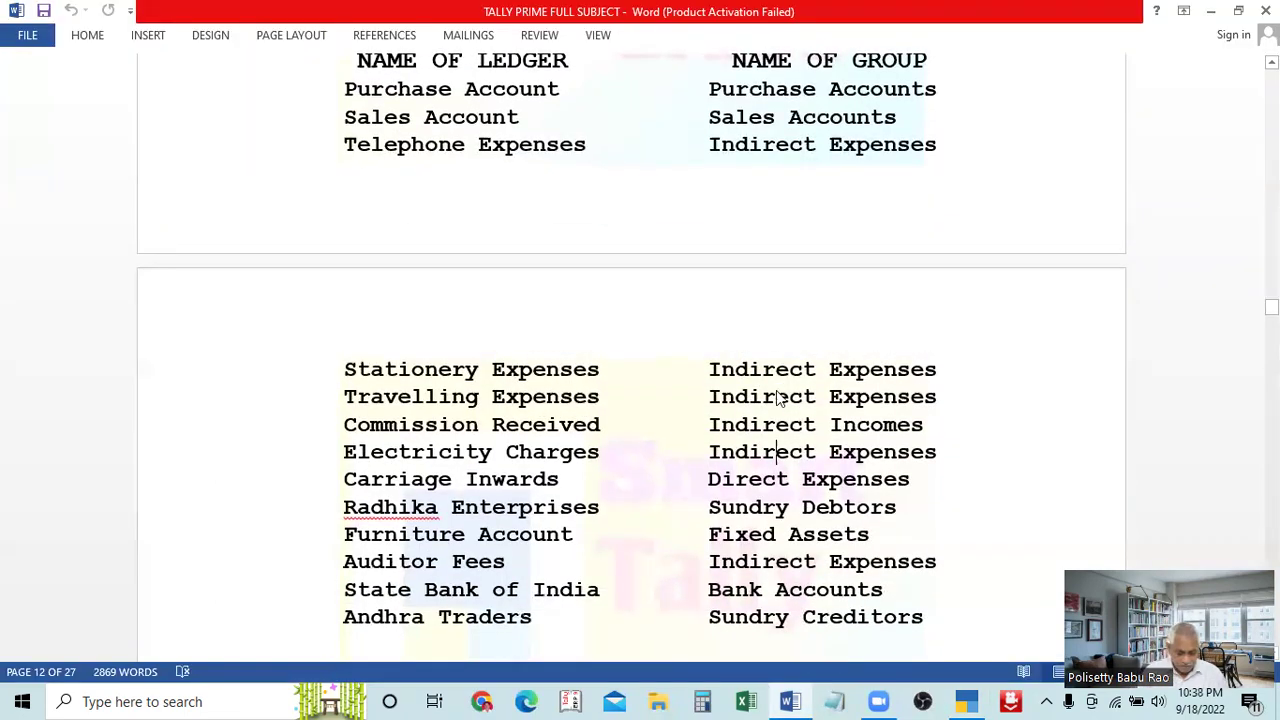
key("alt+Tab")
type("Conveyance")
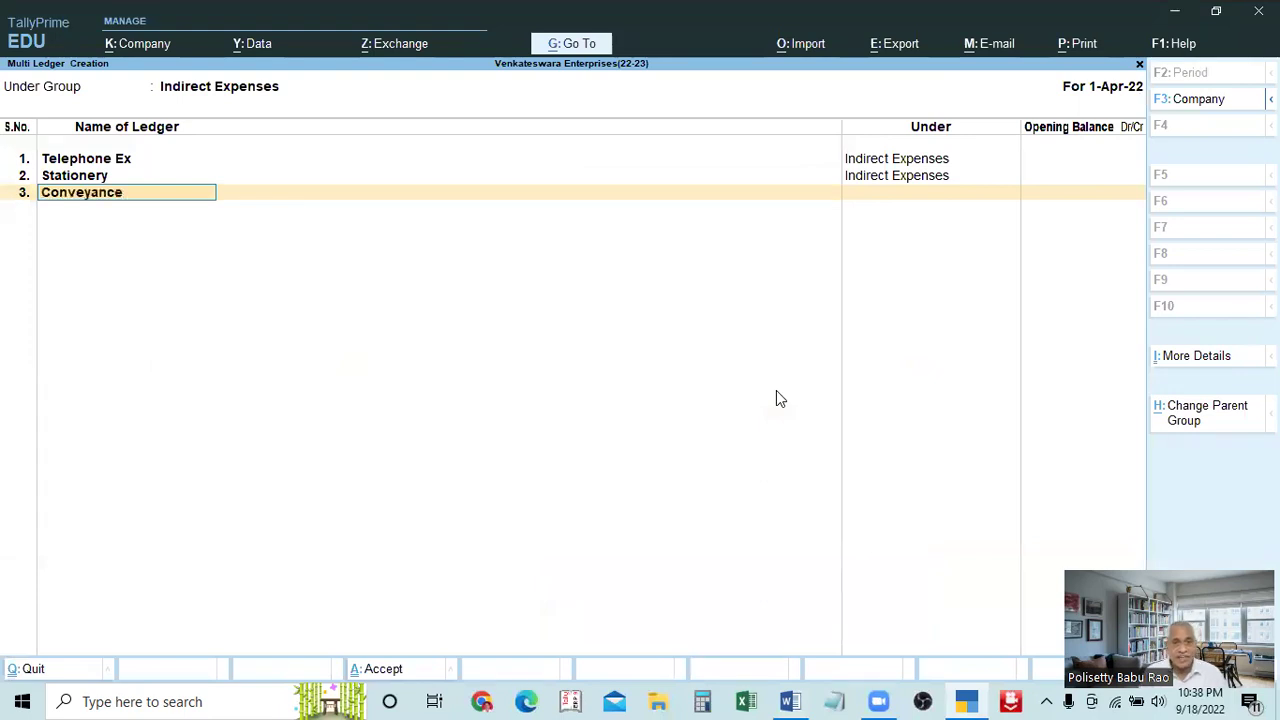
key("Return")
key("Return")
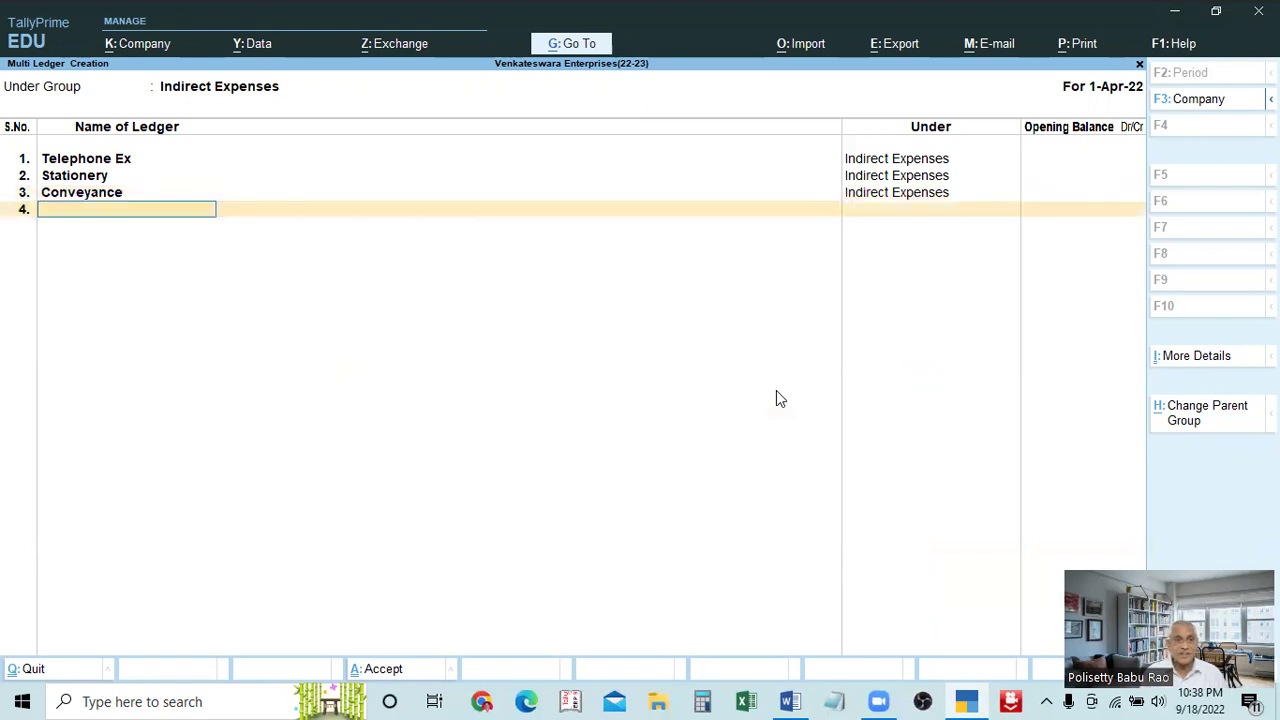
key("alt+Tab")
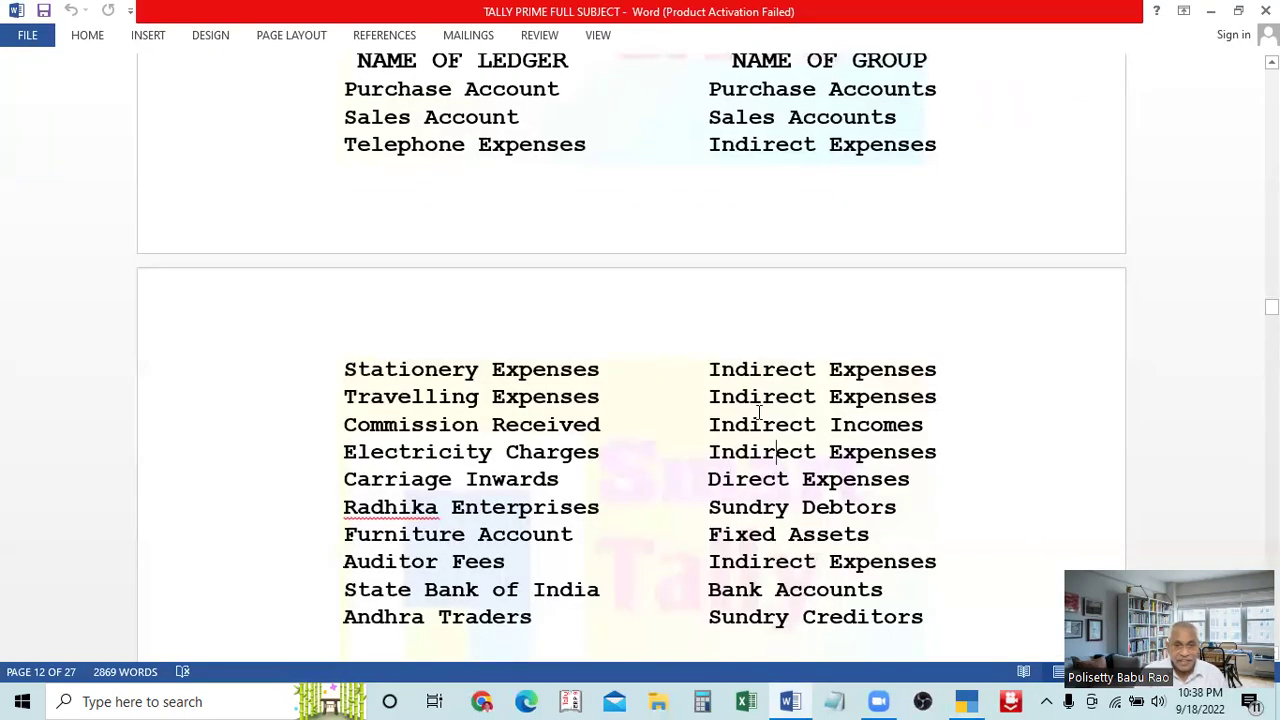
key("alt+Tab")
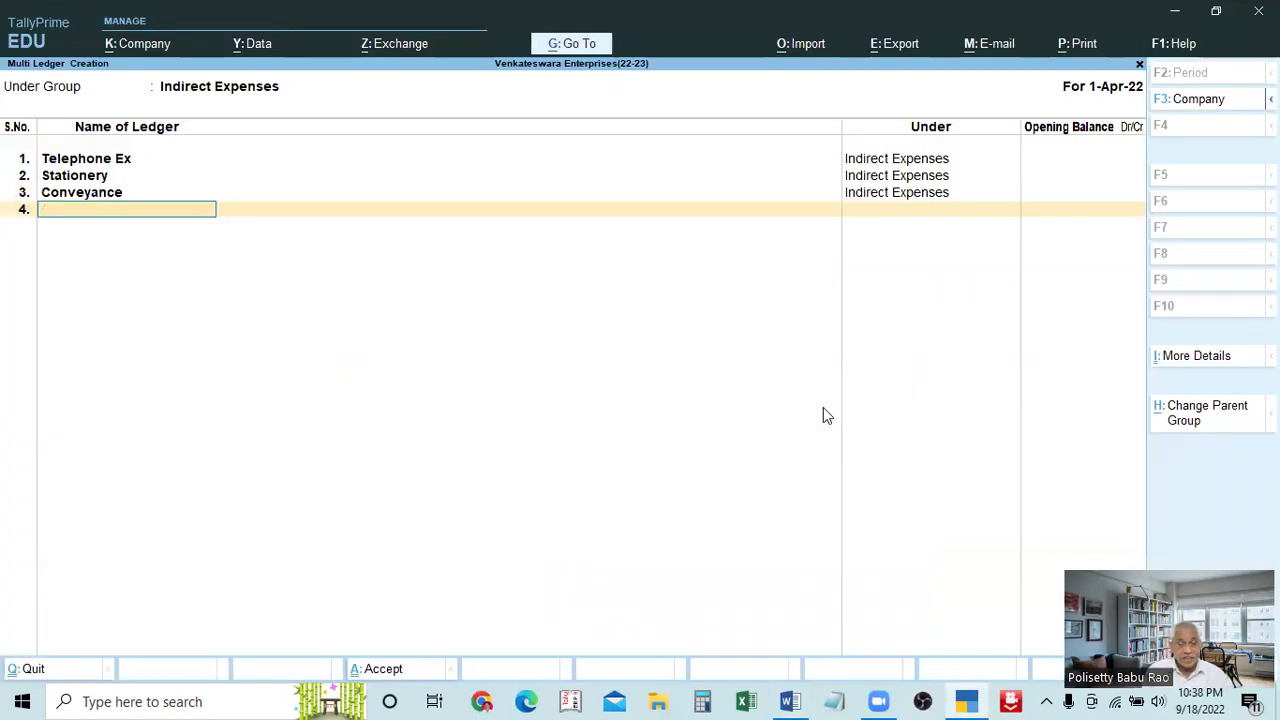
key("alt+Tab")
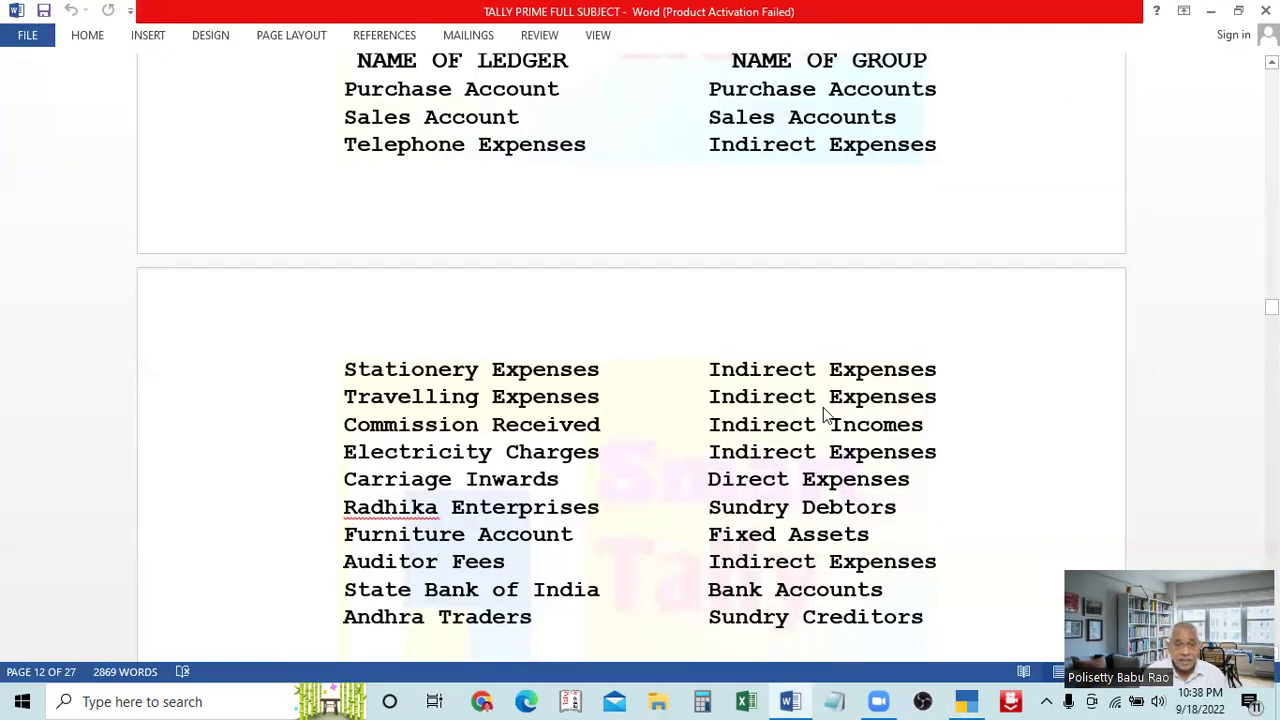
key("alt+Tab")
type("Electric")
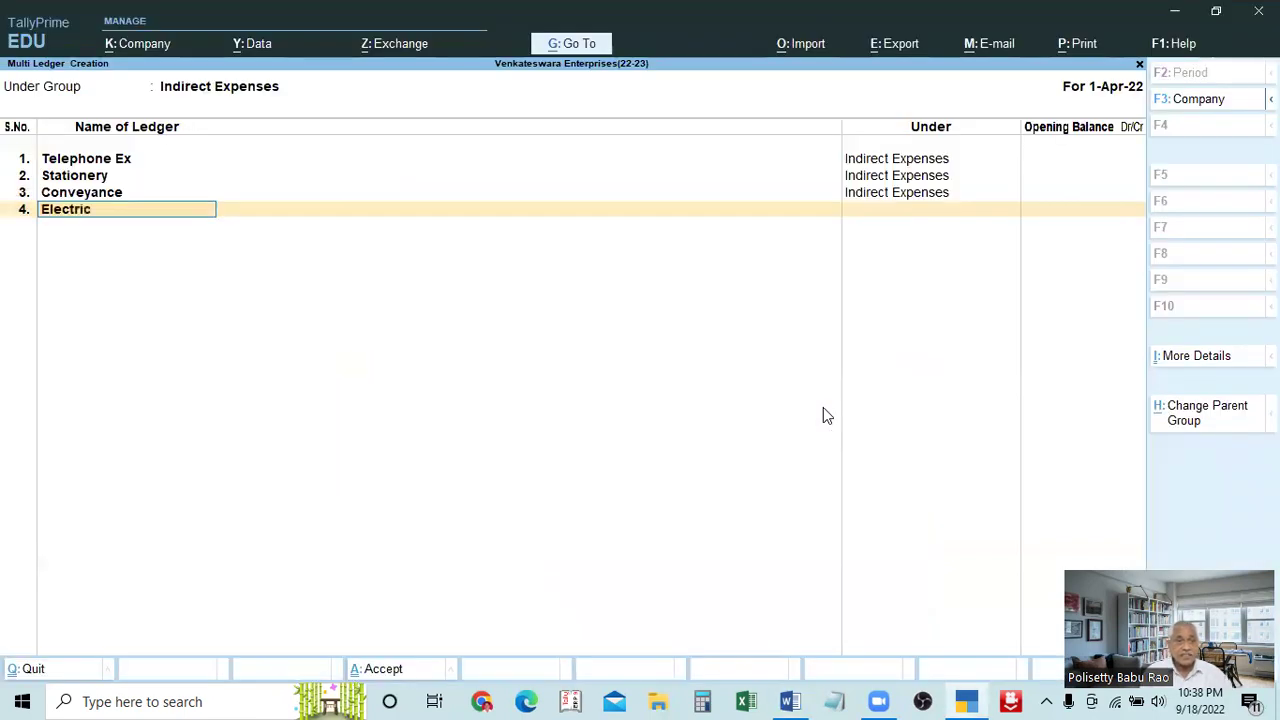
type("ity")
key("Return")
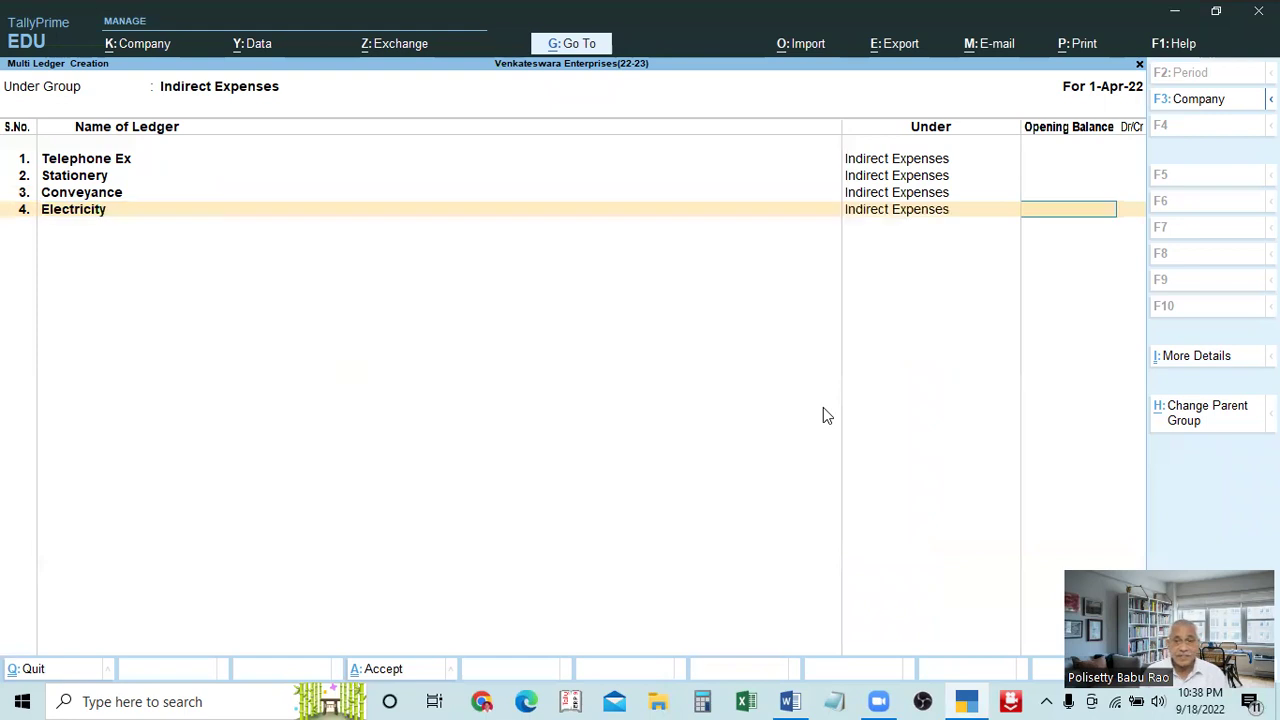
key("Return")
Add 'Audit Fees' as the fifth ledger, correcting the mistyped name
key("alt+Tab")
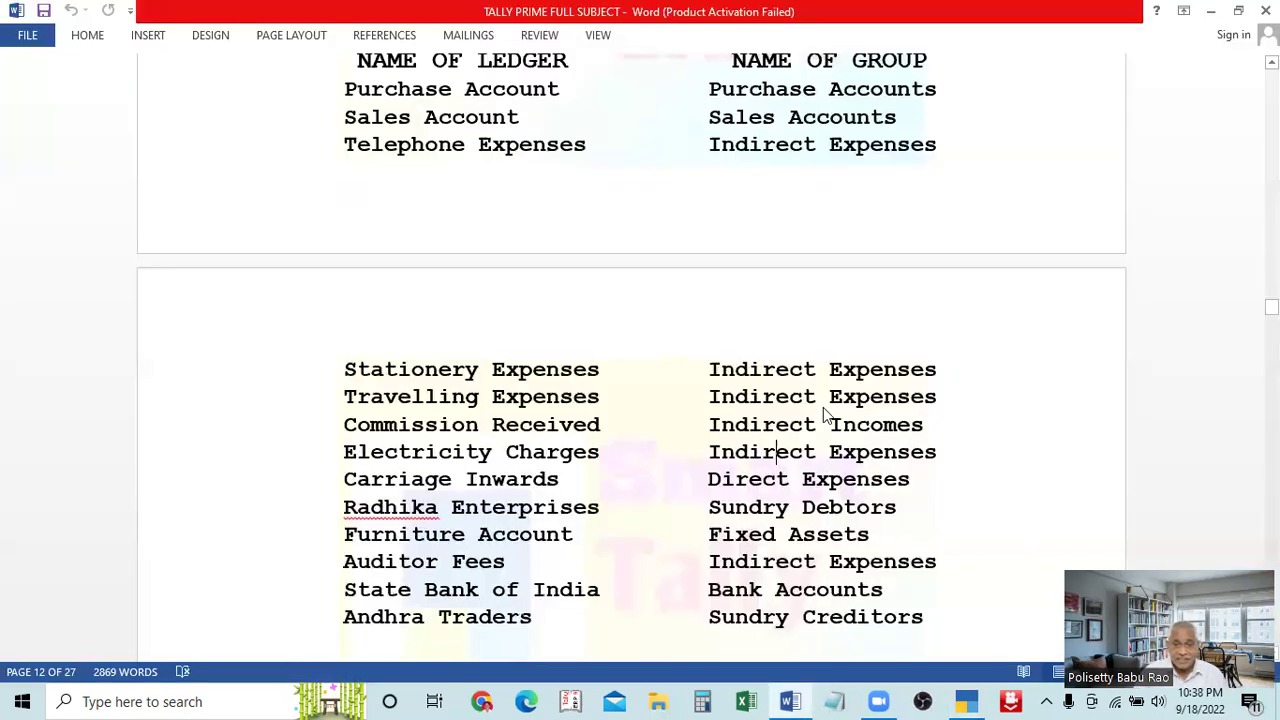
scroll(823, 414, "down", 1)
key("alt+Tab")
type("Audi")
key("Return")
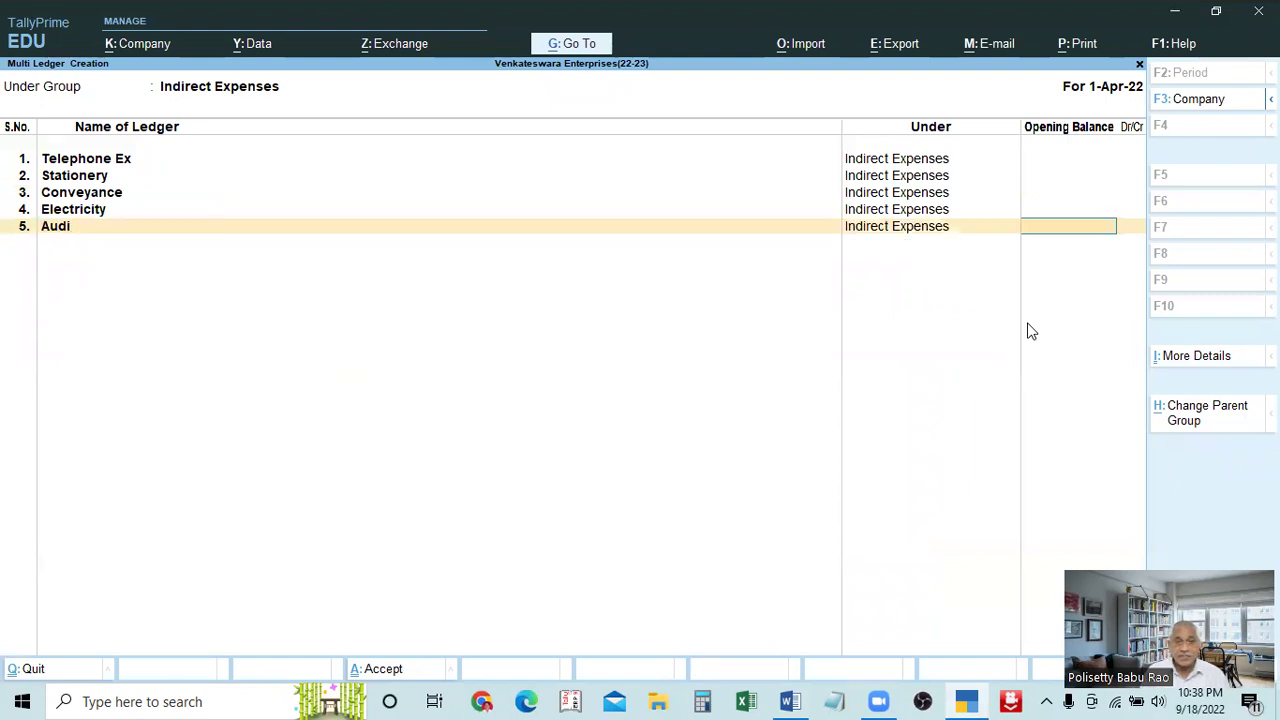
key("BackSpace")
type("T")
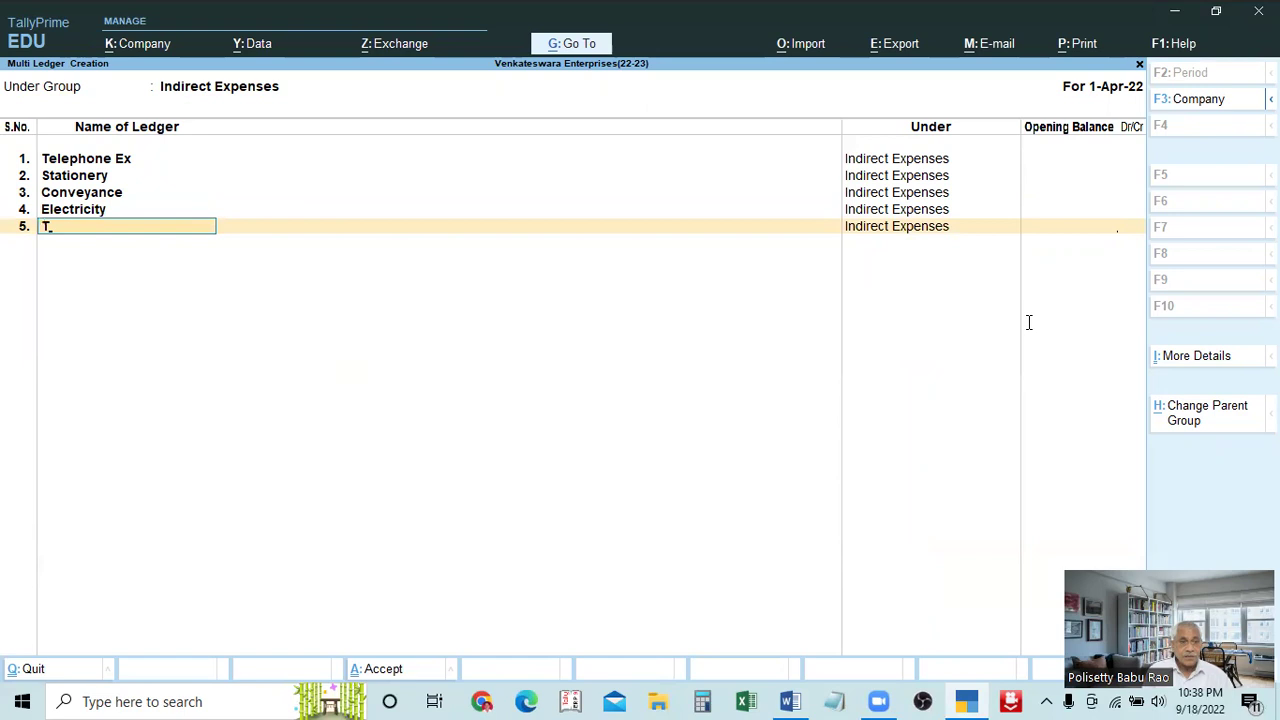
key("BackSpace")
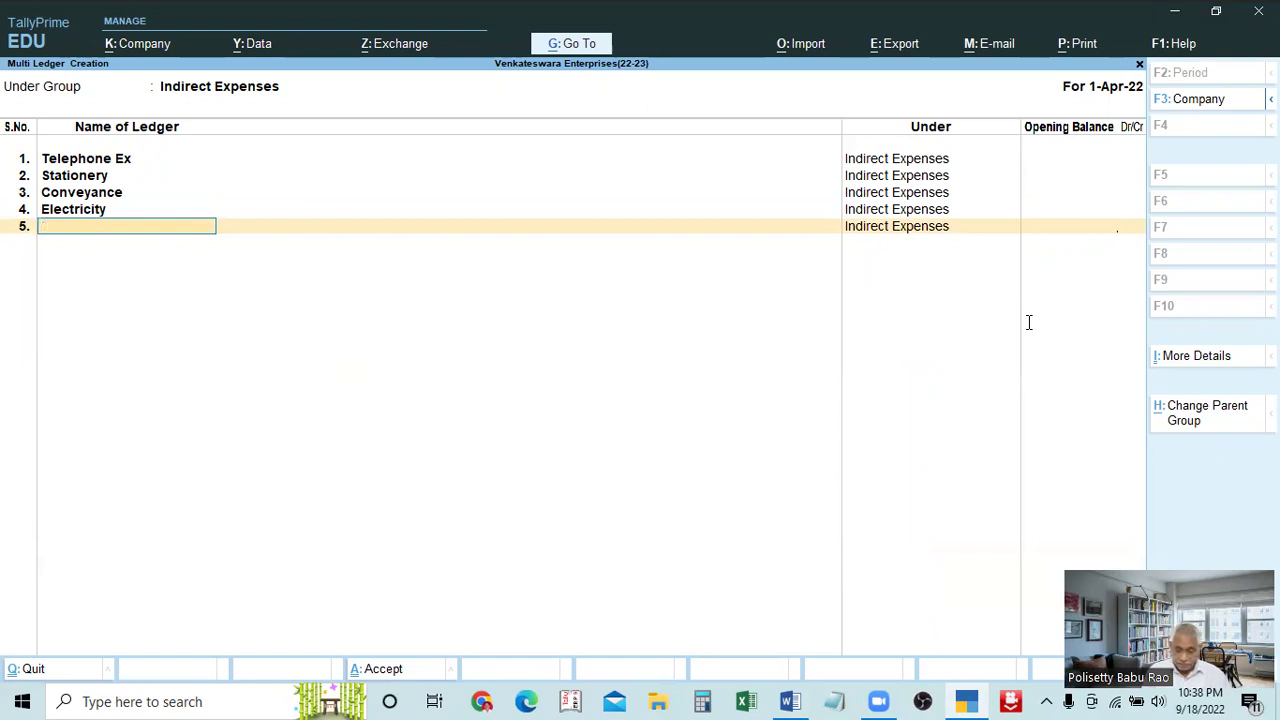
type("Audit")
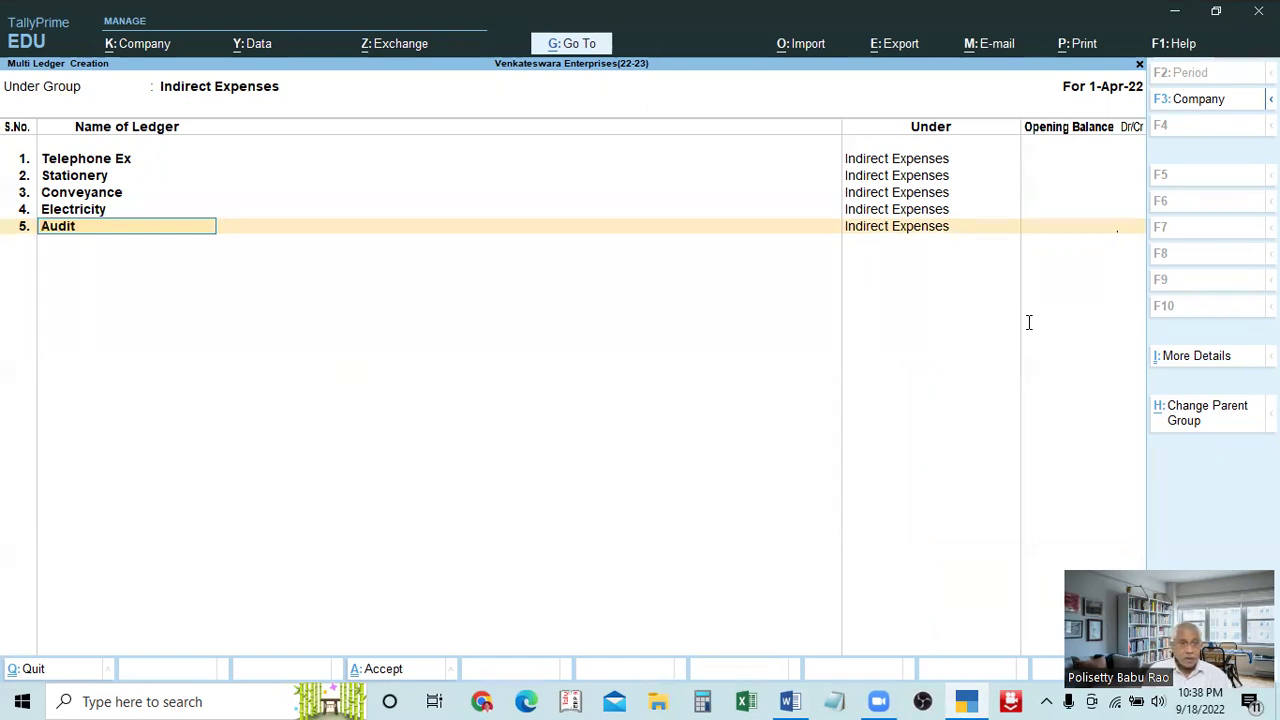
type(" Fees")
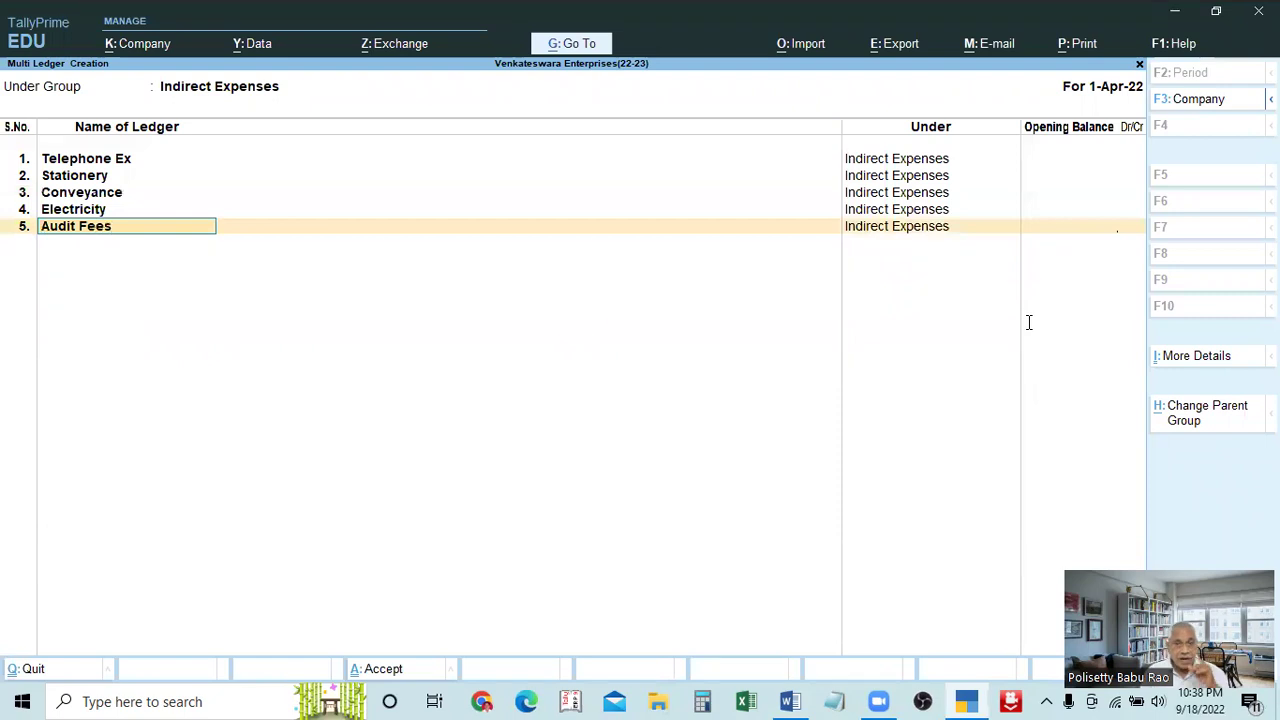
key("Return")
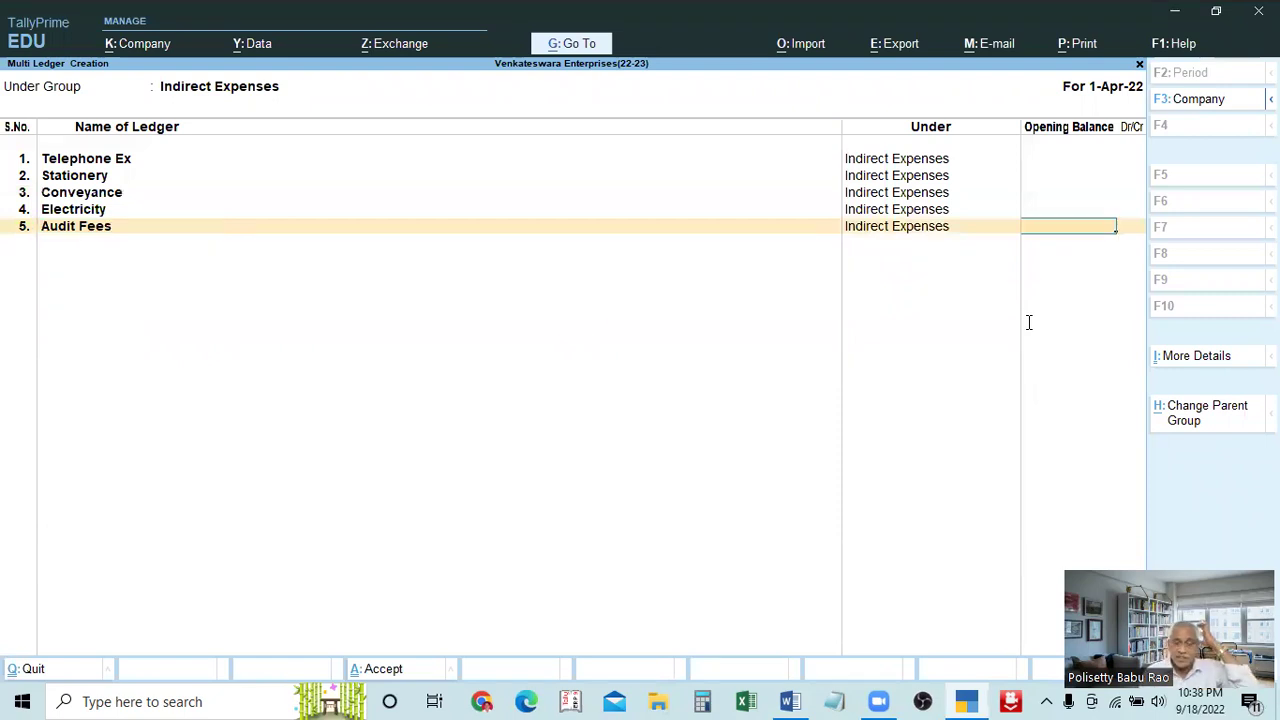
key("Return")
key("alt+Tab")
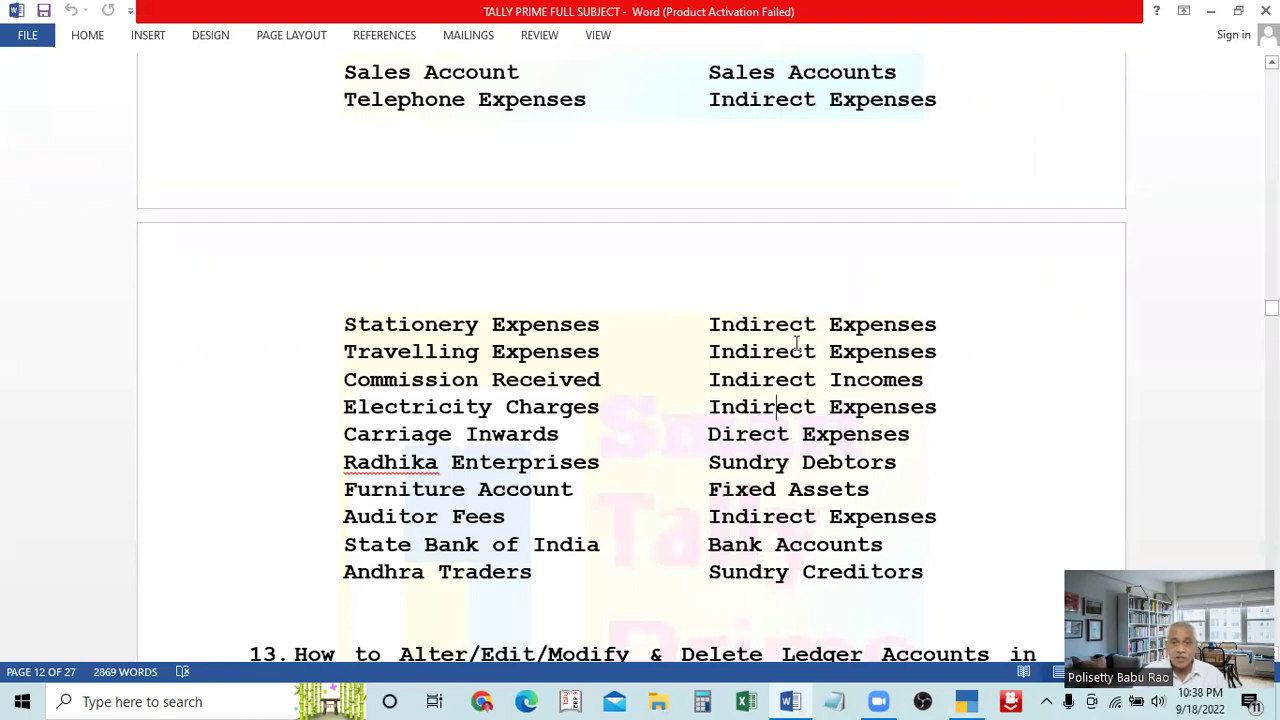
Cross-check the NAME OF LEDGER / NAME OF GROUP table in Word against the TallyPrime entries
scroll(778, 200, "up", 1)
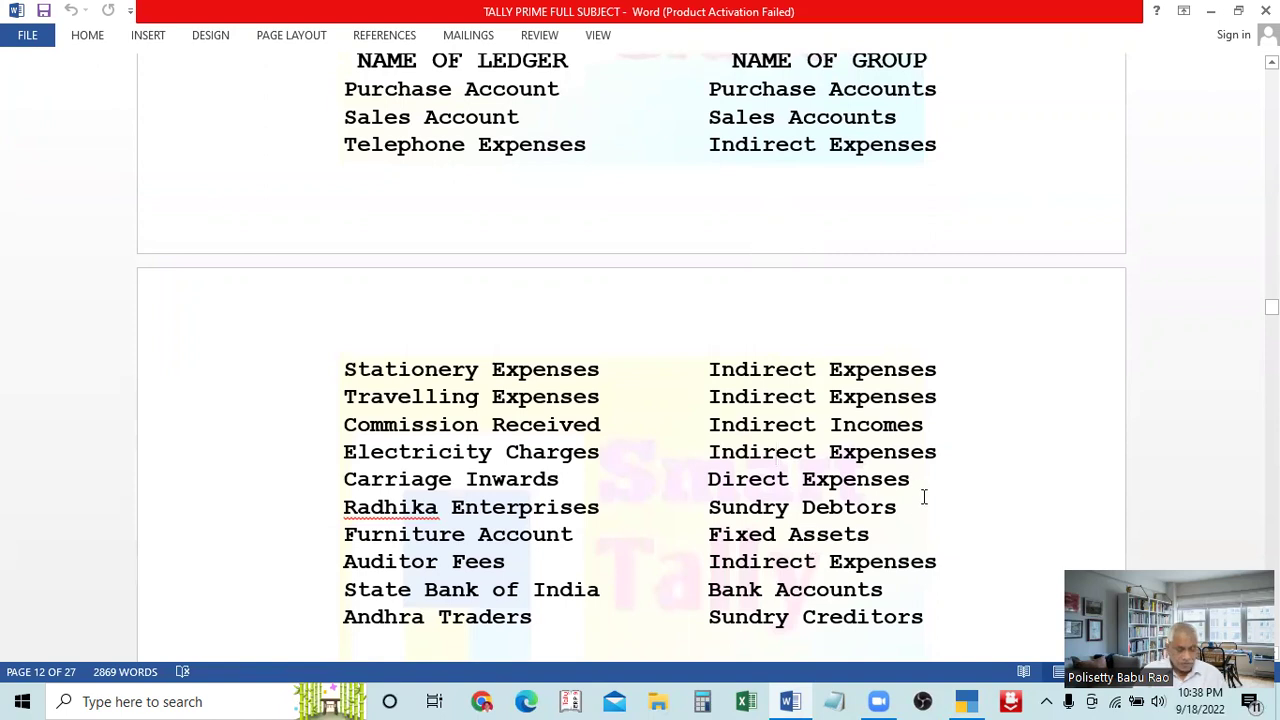
key("alt+Tab")
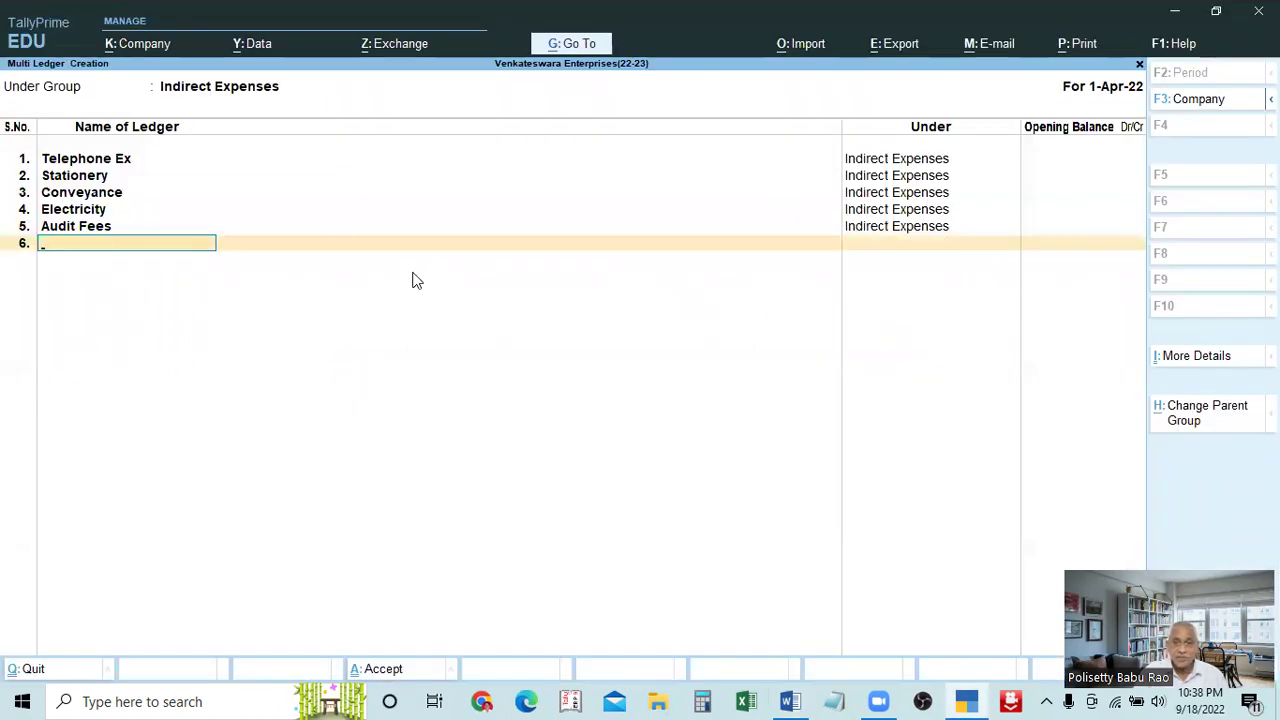
key("alt+Tab")
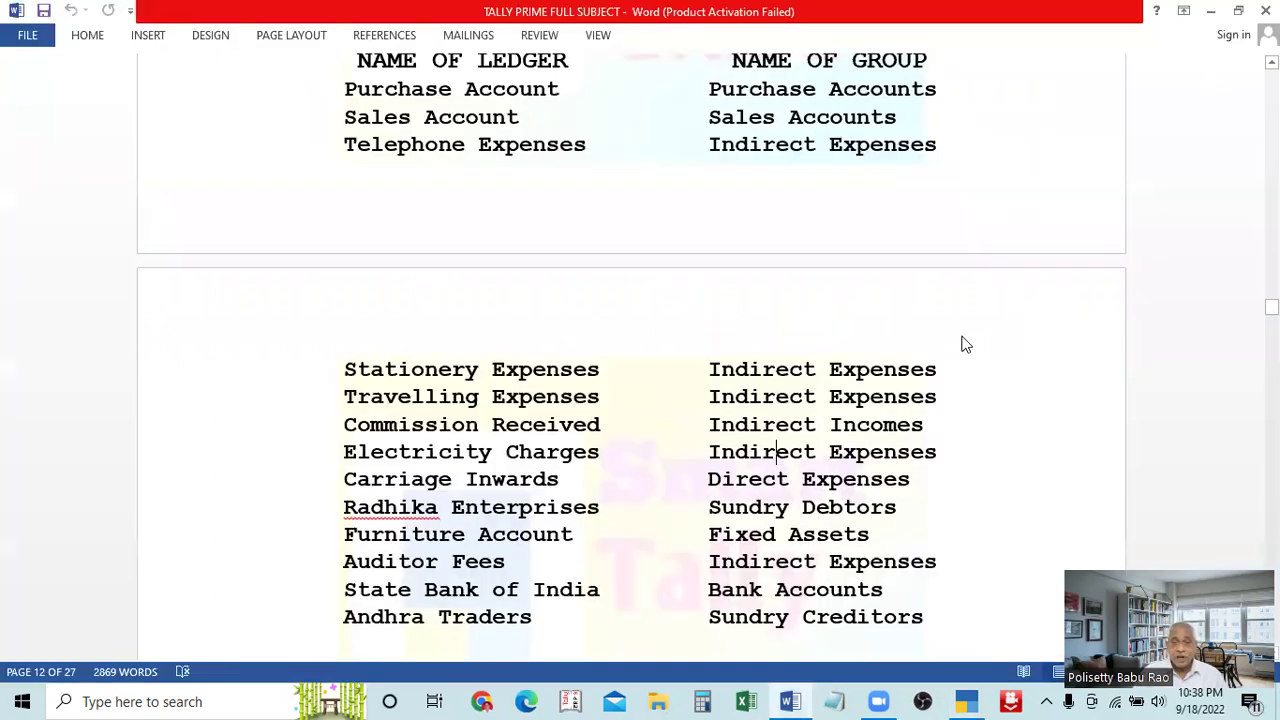
scroll(822, 375, "down", 1)
scroll(820, 378, "down", 1)
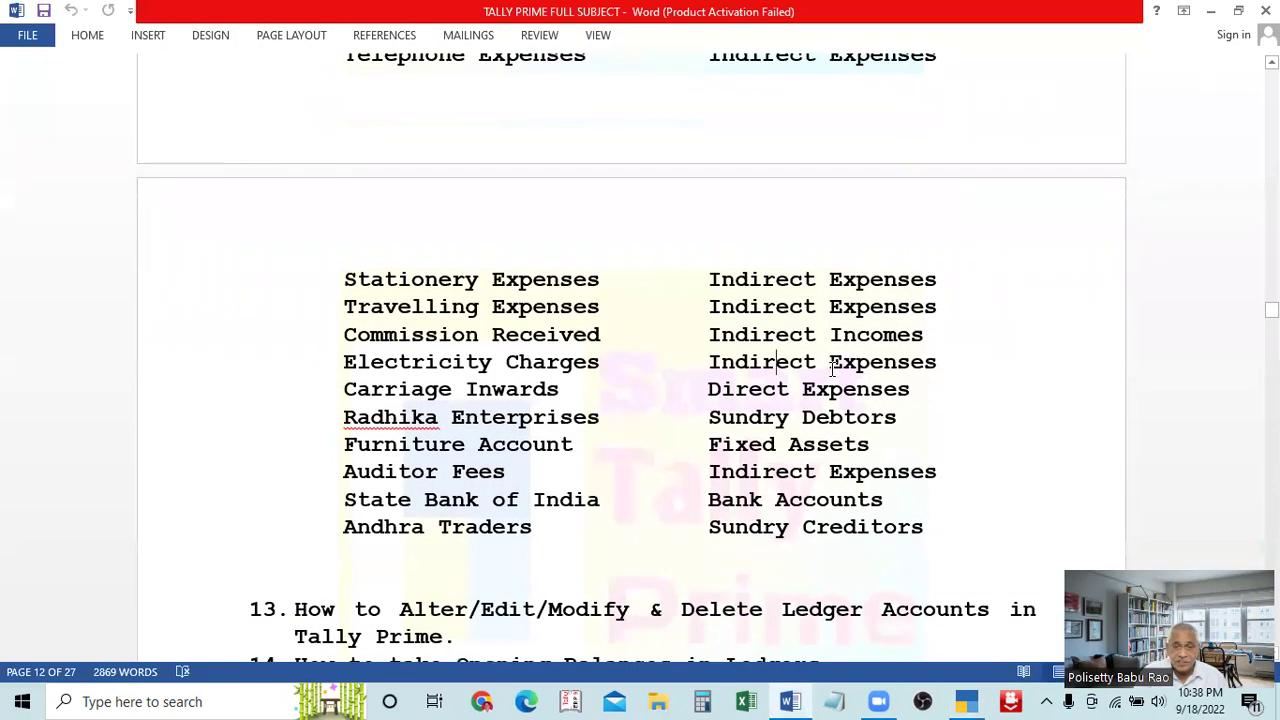
key("alt+Tab")
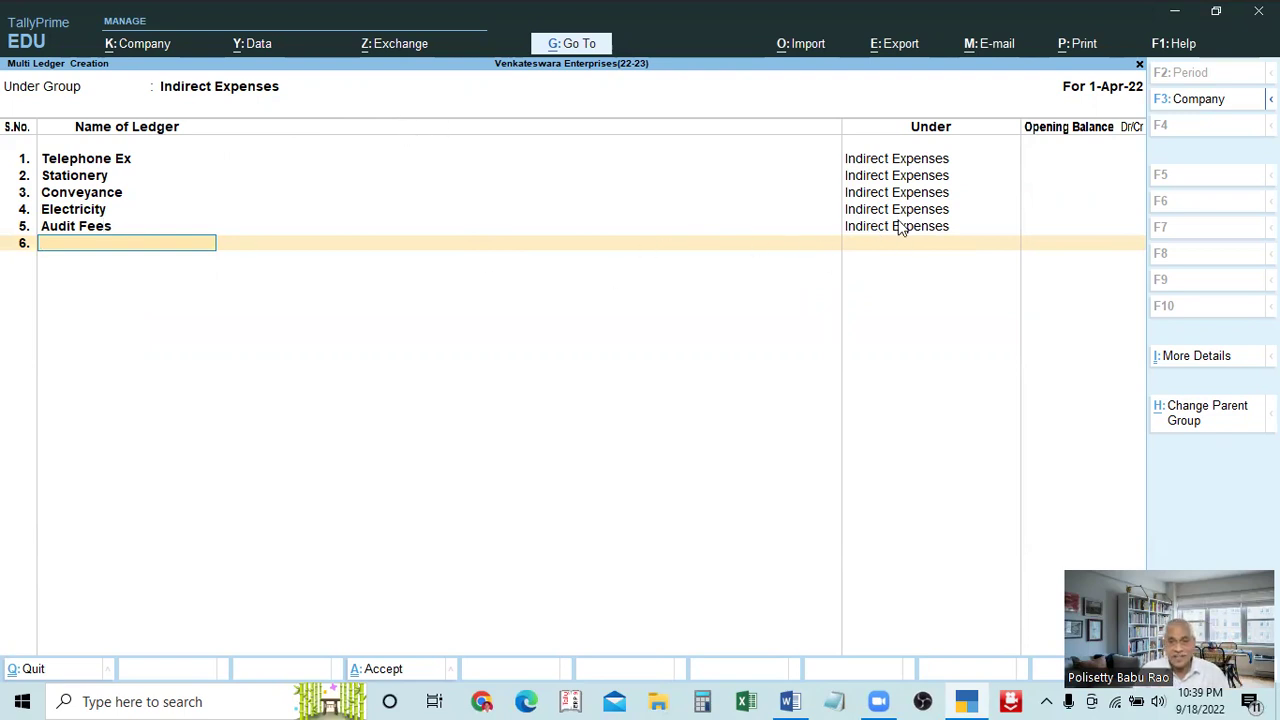
key("alt+Tab")
scroll(803, 402, "down", 1)
scroll(803, 402, "up", 1)
scroll(803, 402, "up", 4)
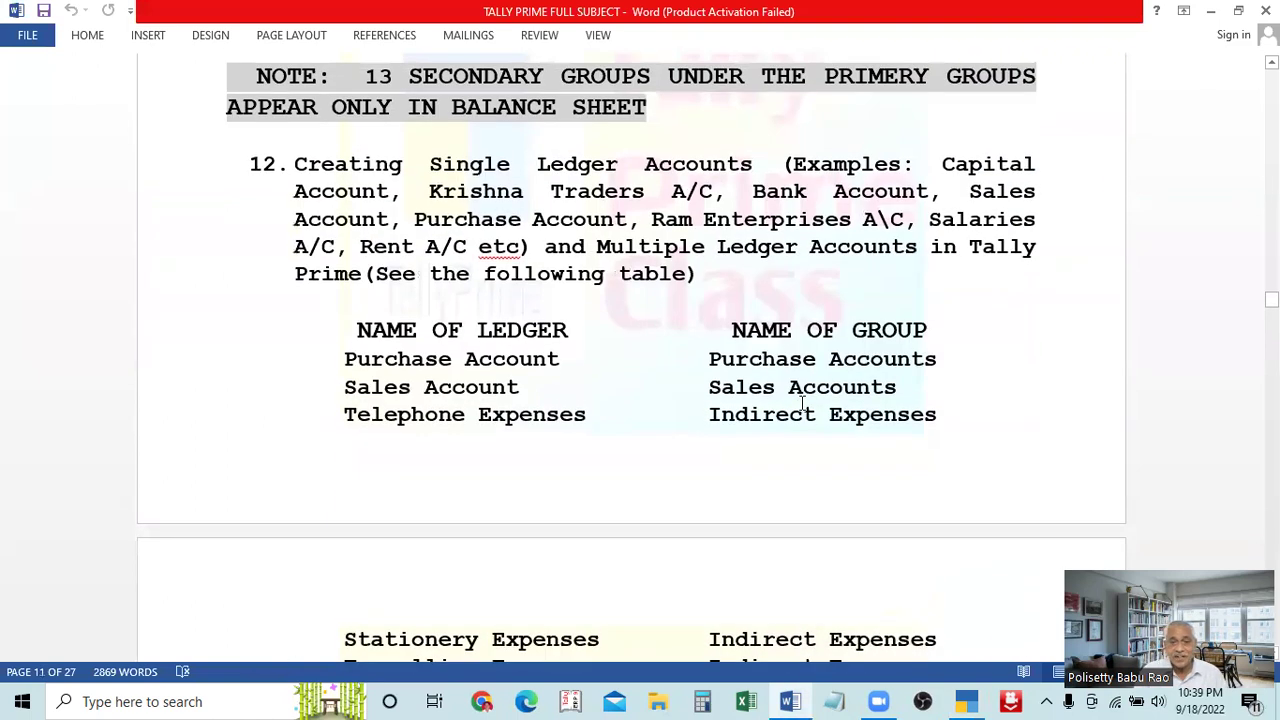
scroll(803, 402, "down", 1)
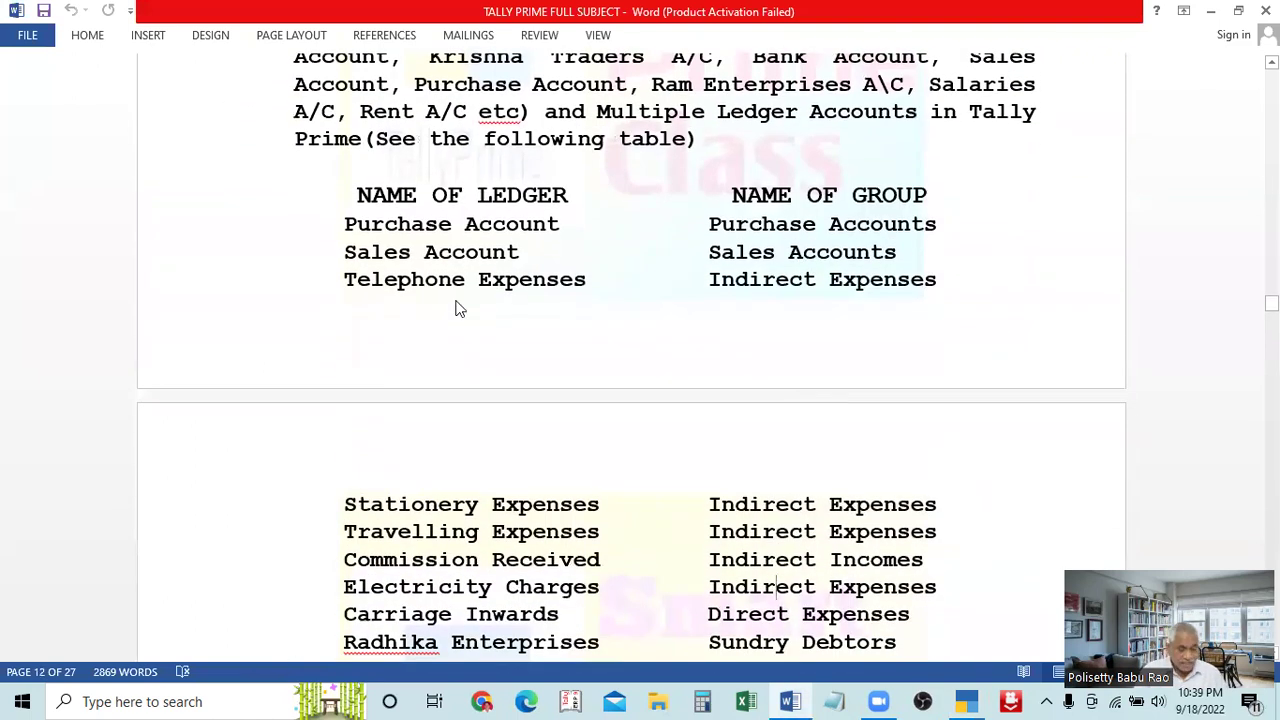
key("alt+Tab")
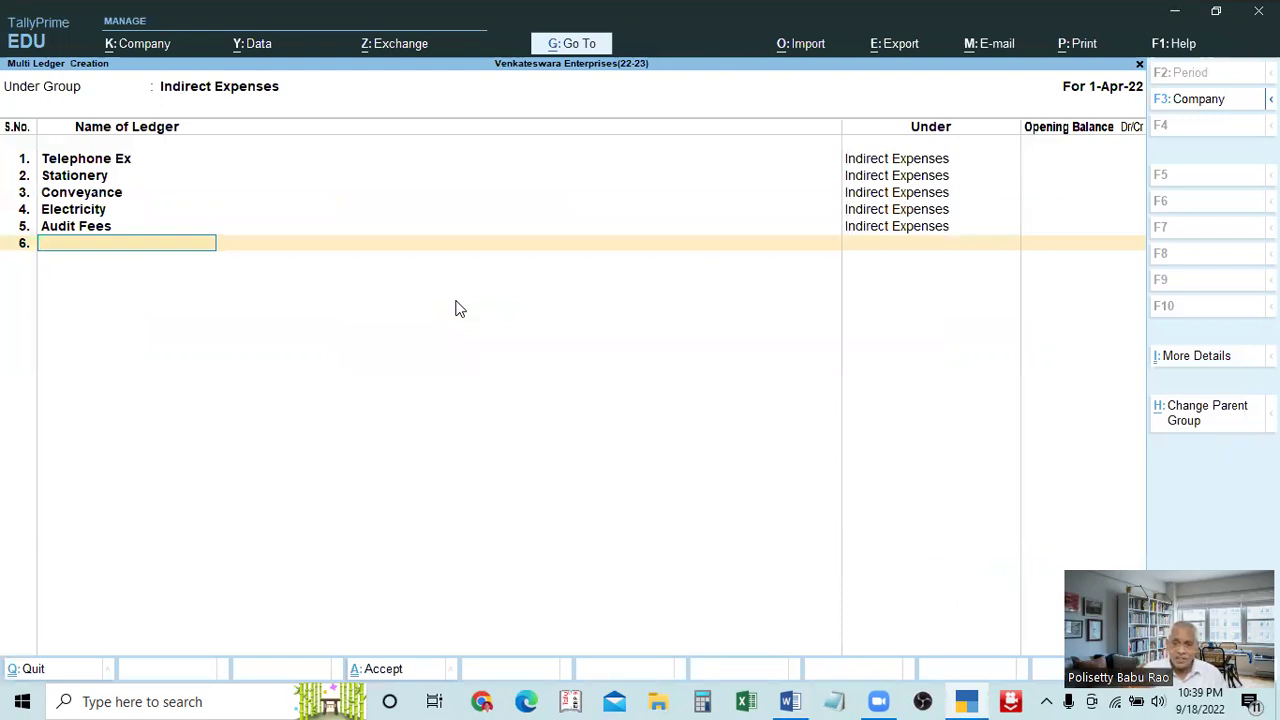
Switch the list's group back to All Items and move to the empty sixth row
left_click(221, 91)
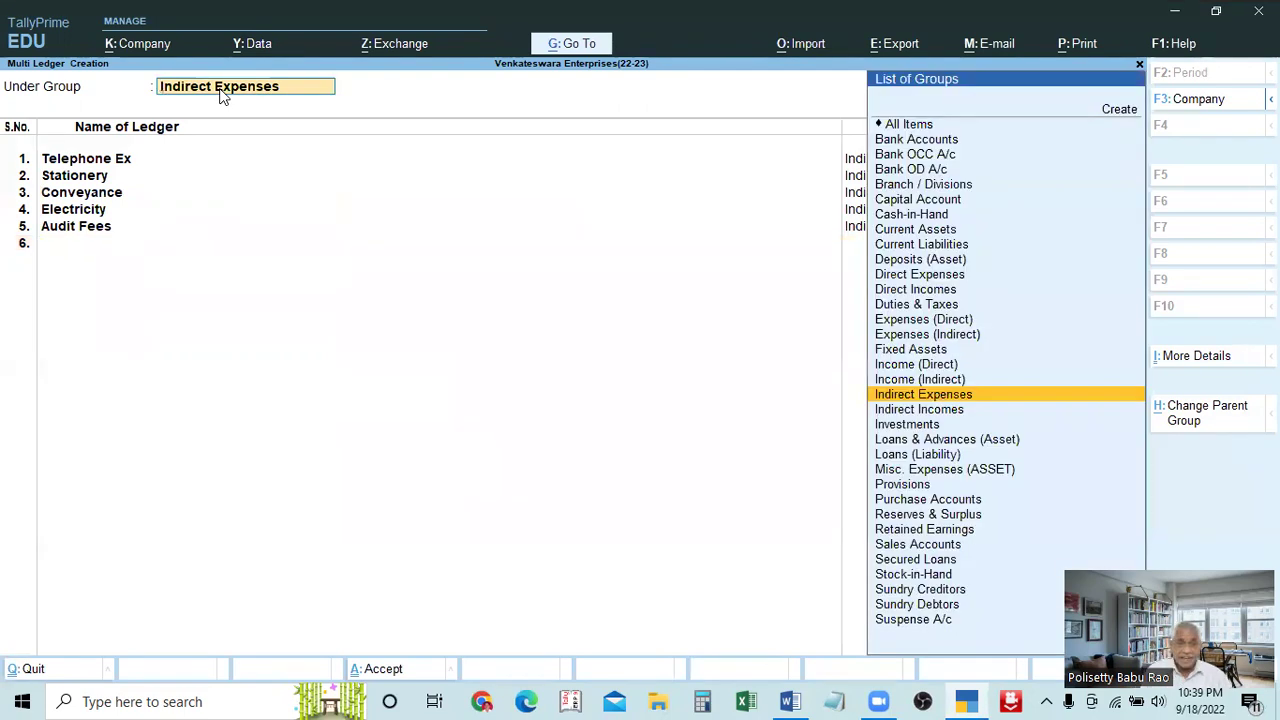
type("All")
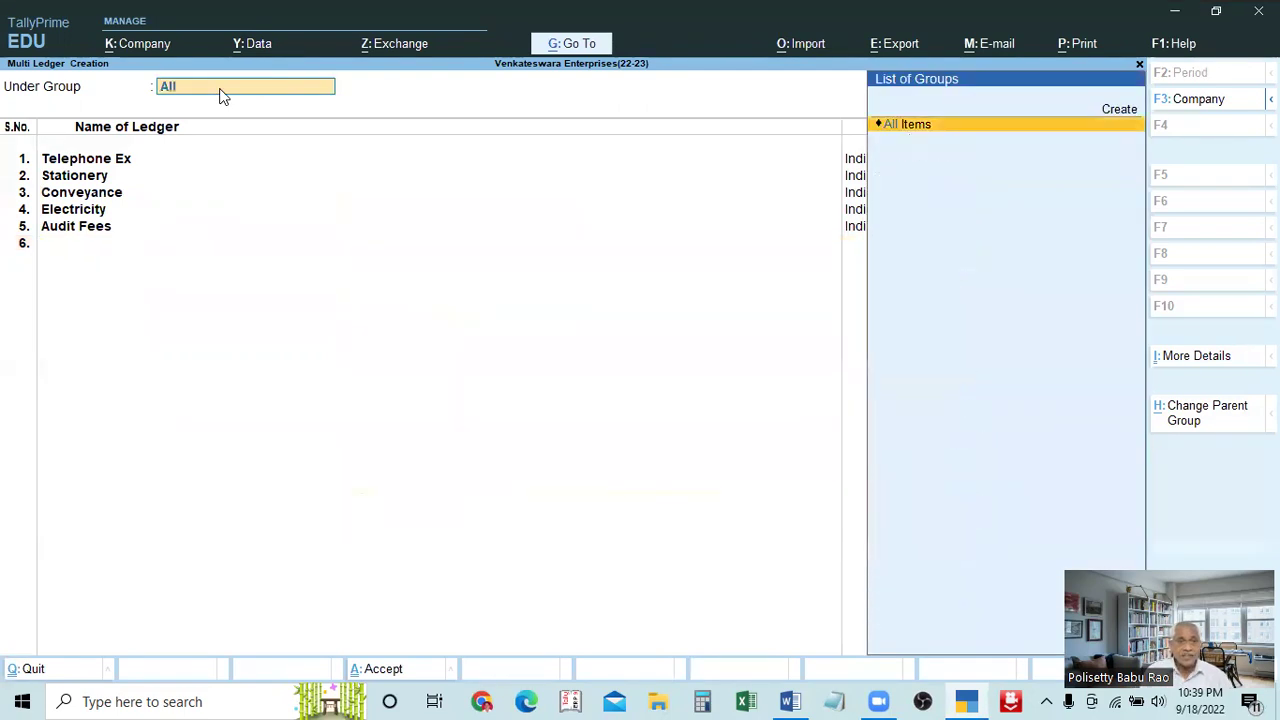
key("Return")
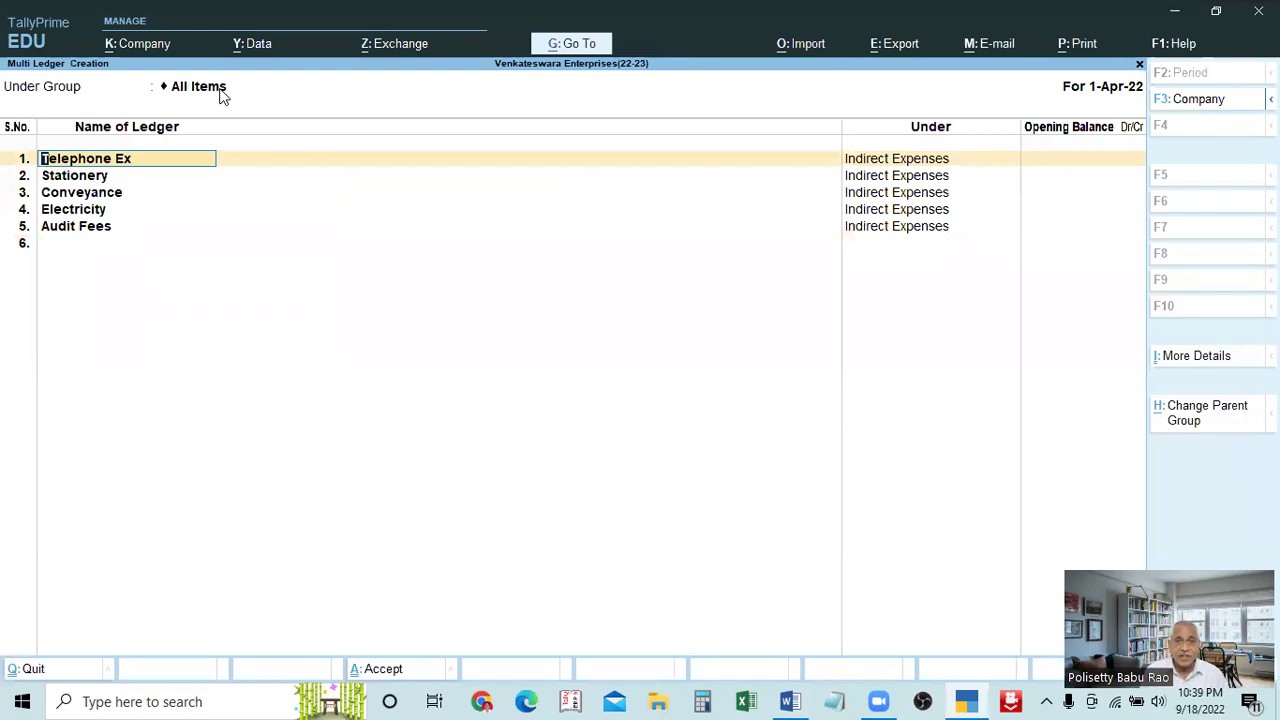
key("Return")
key("Return")
key("Return")
key("Return")
key("Return")
key("Return")
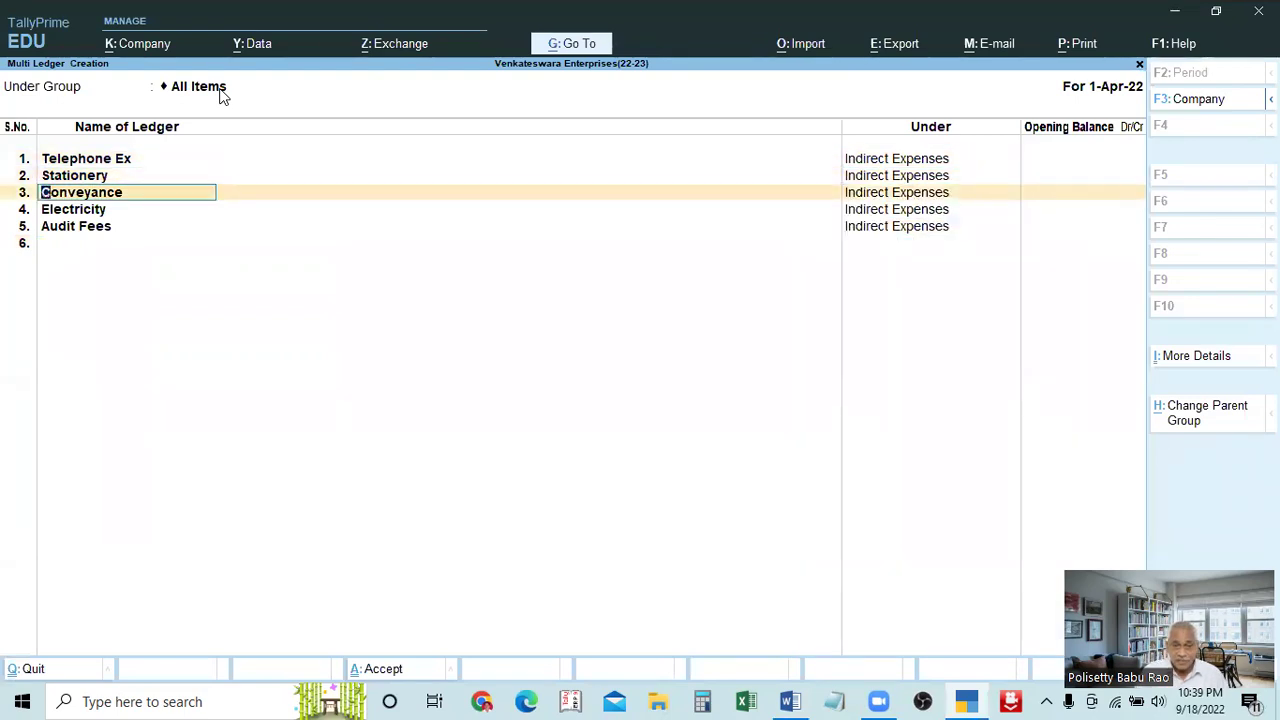
key("BackSpace")
key("BackSpace")
key("BackSpace")
key("BackSpace")
key("BackSpace")
key("BackSpace")
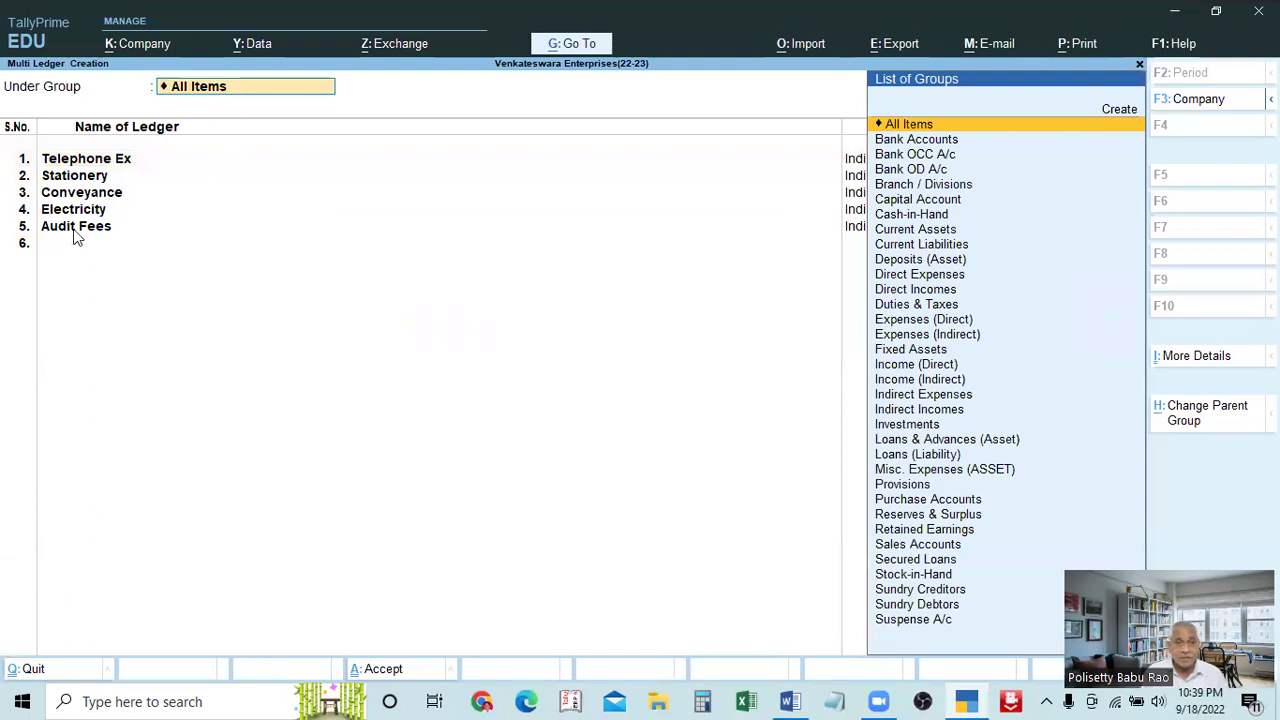
key("Return")
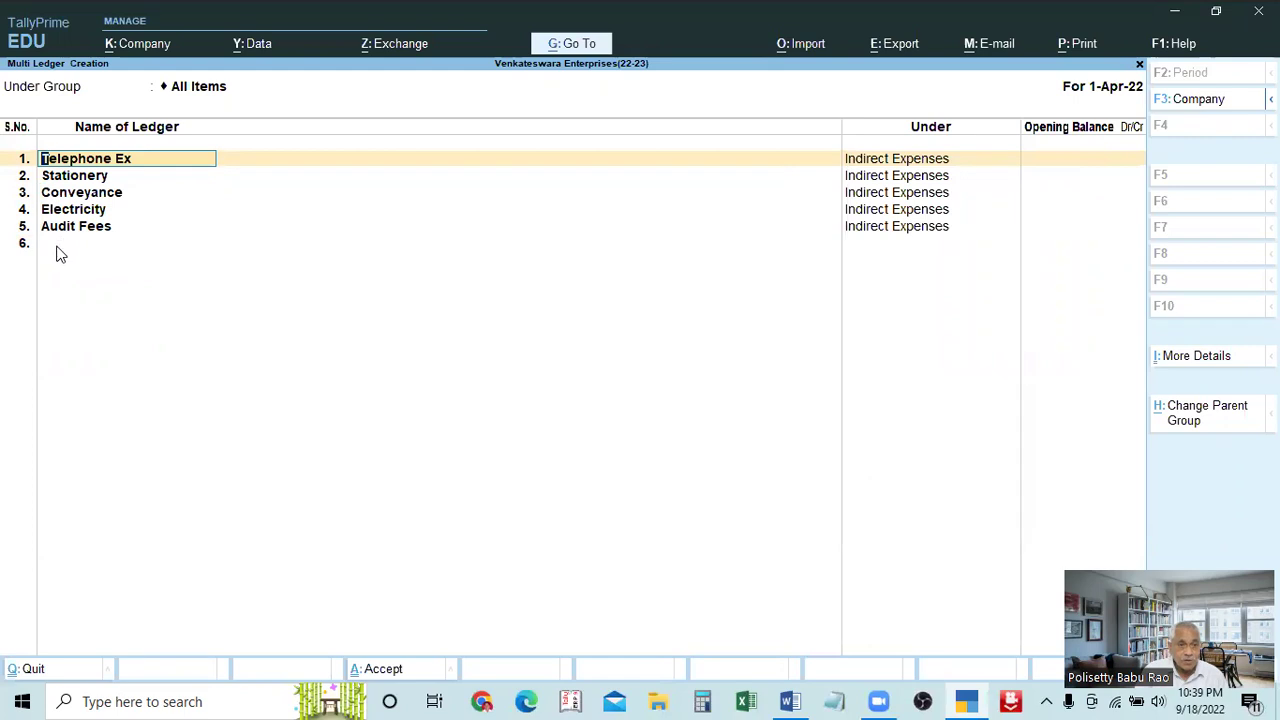
left_click(56, 246)
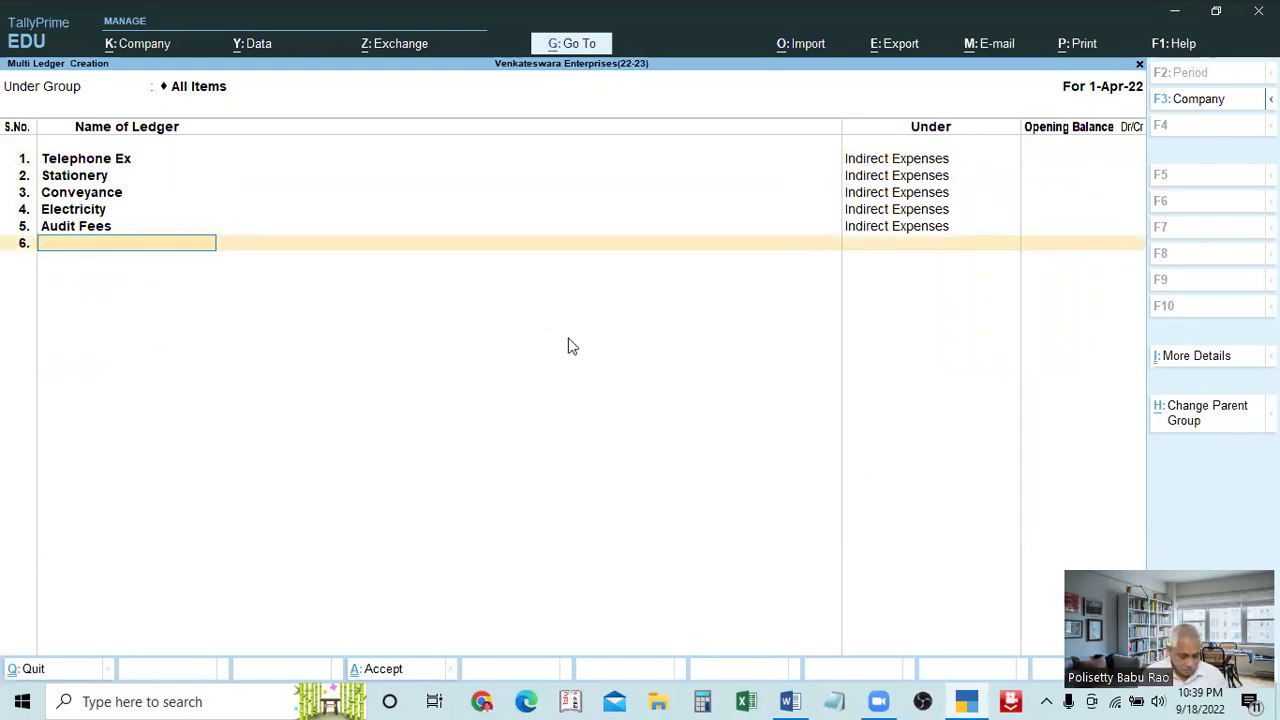
In row 6, enter 'Purchases a/c' and assign it the Purchase Accounts group
key("alt+Tab")
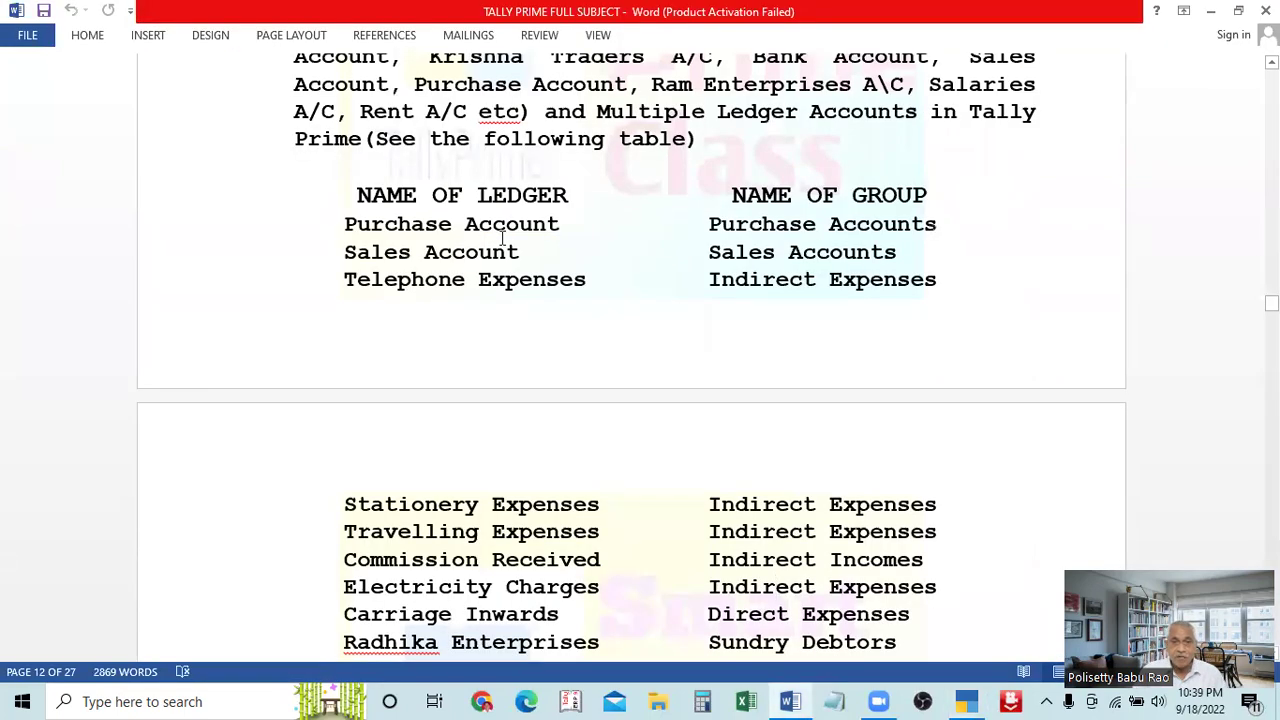
scroll(502, 240, "up", 3, "ctrl")
scroll(502, 238, "down", 1)
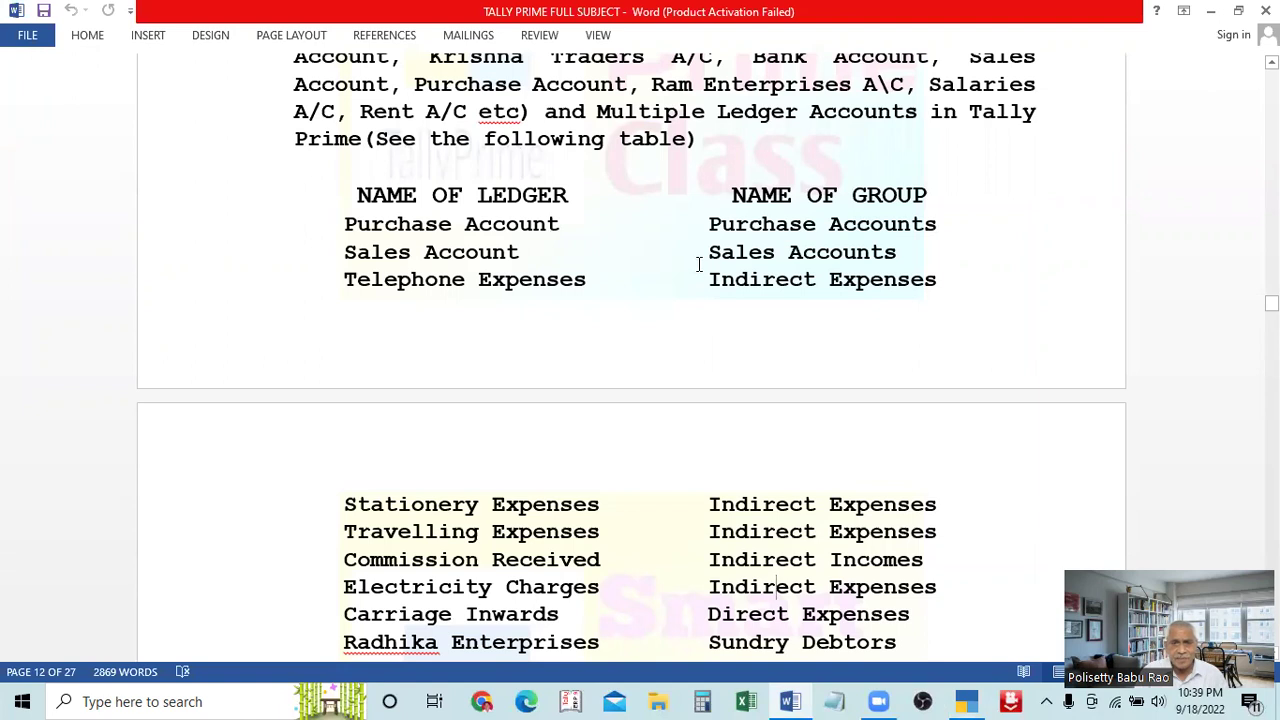
scroll(700, 263, "down", 1)
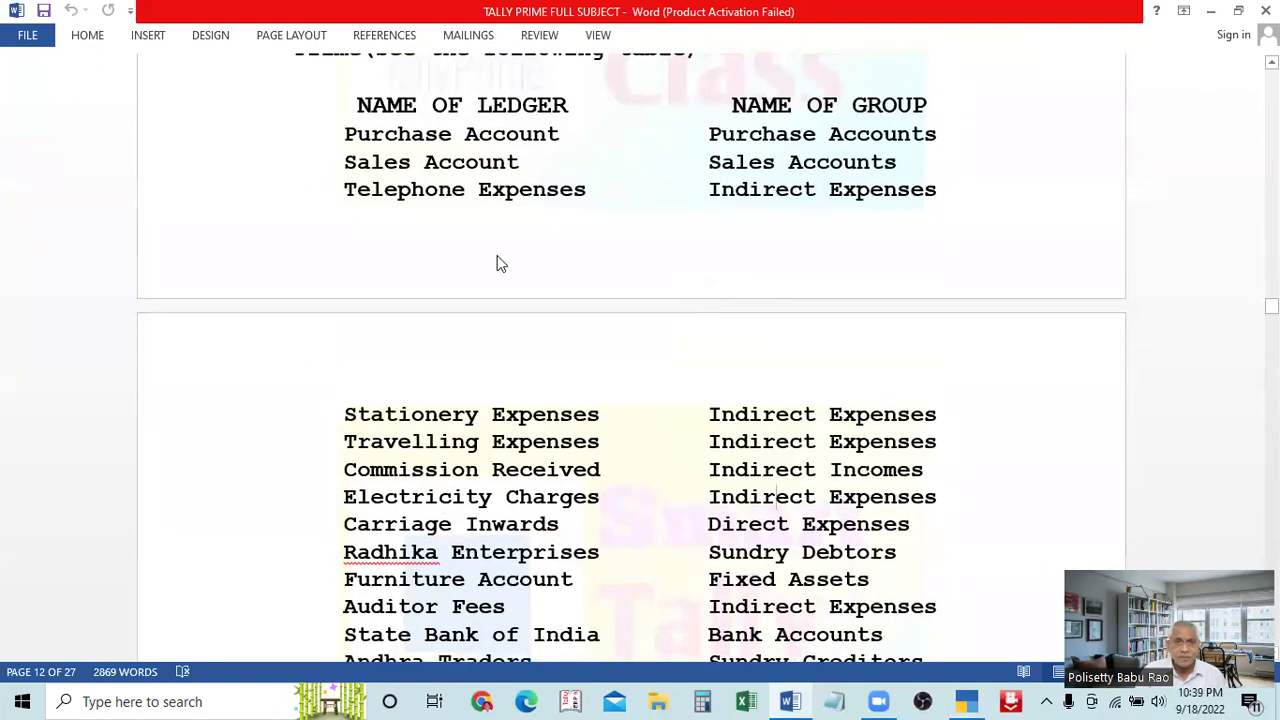
key("alt+Tab")
type("Pu")
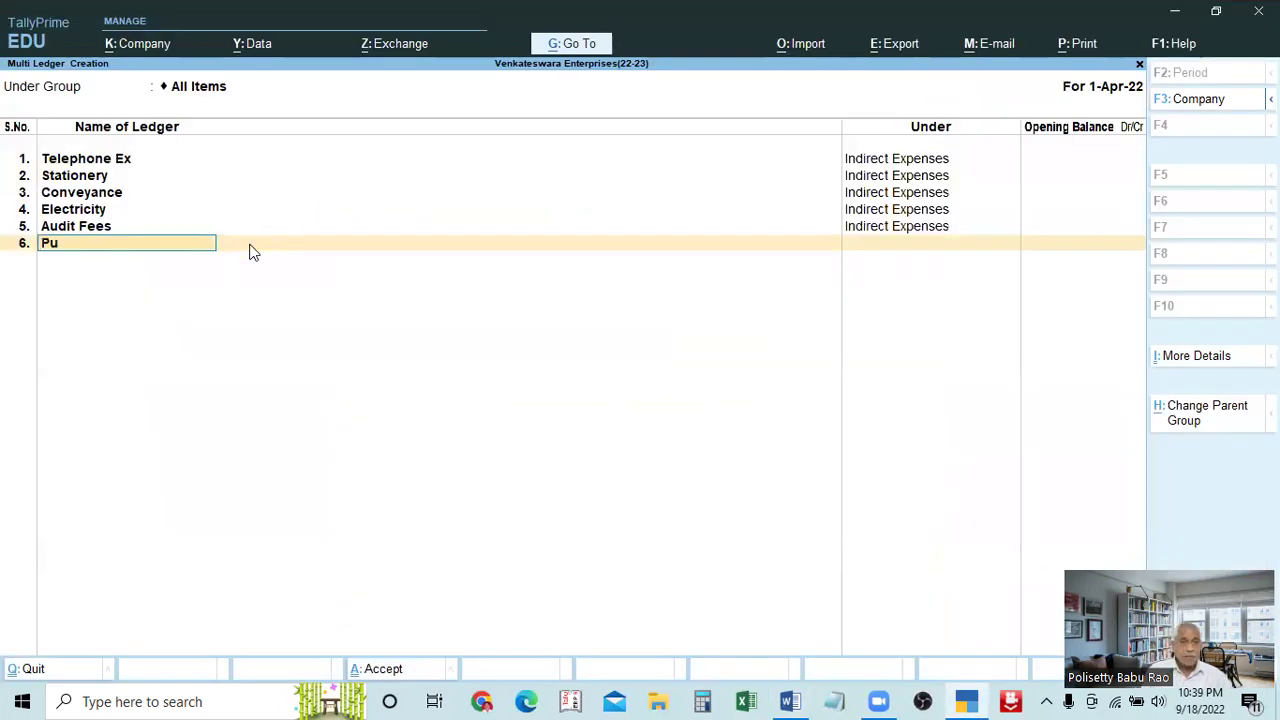
type("rchases")
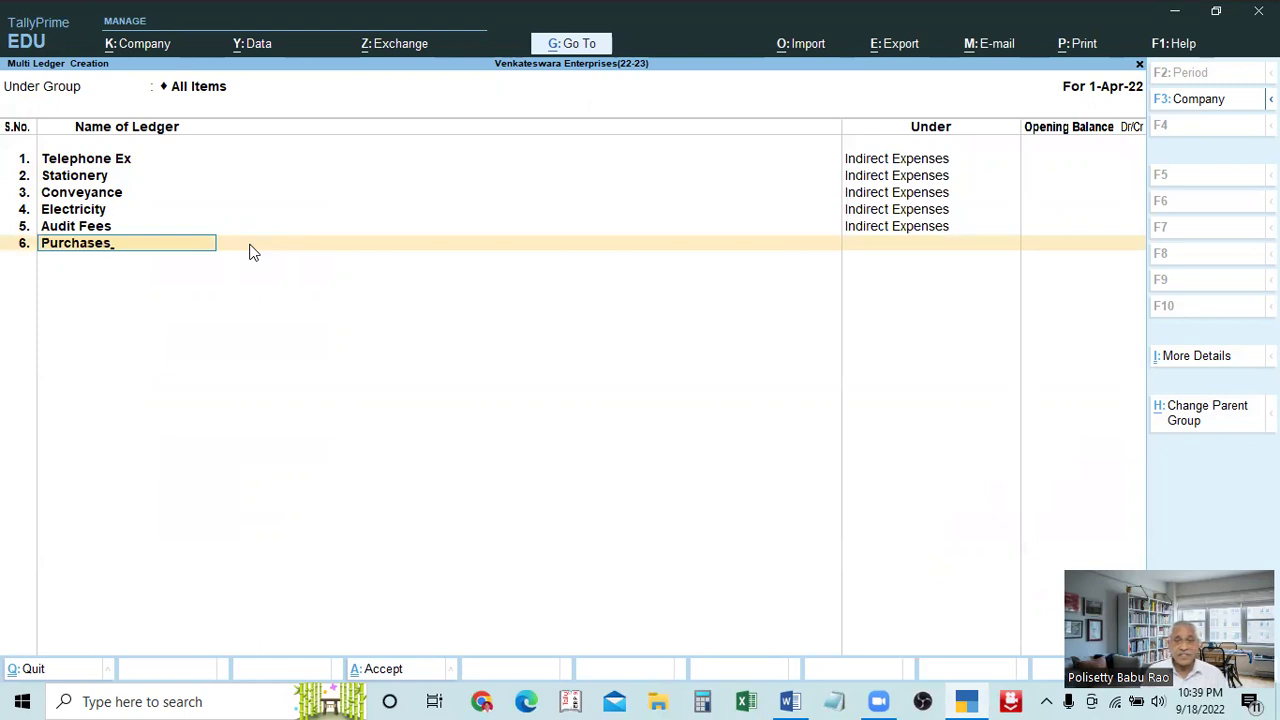
key("Return")
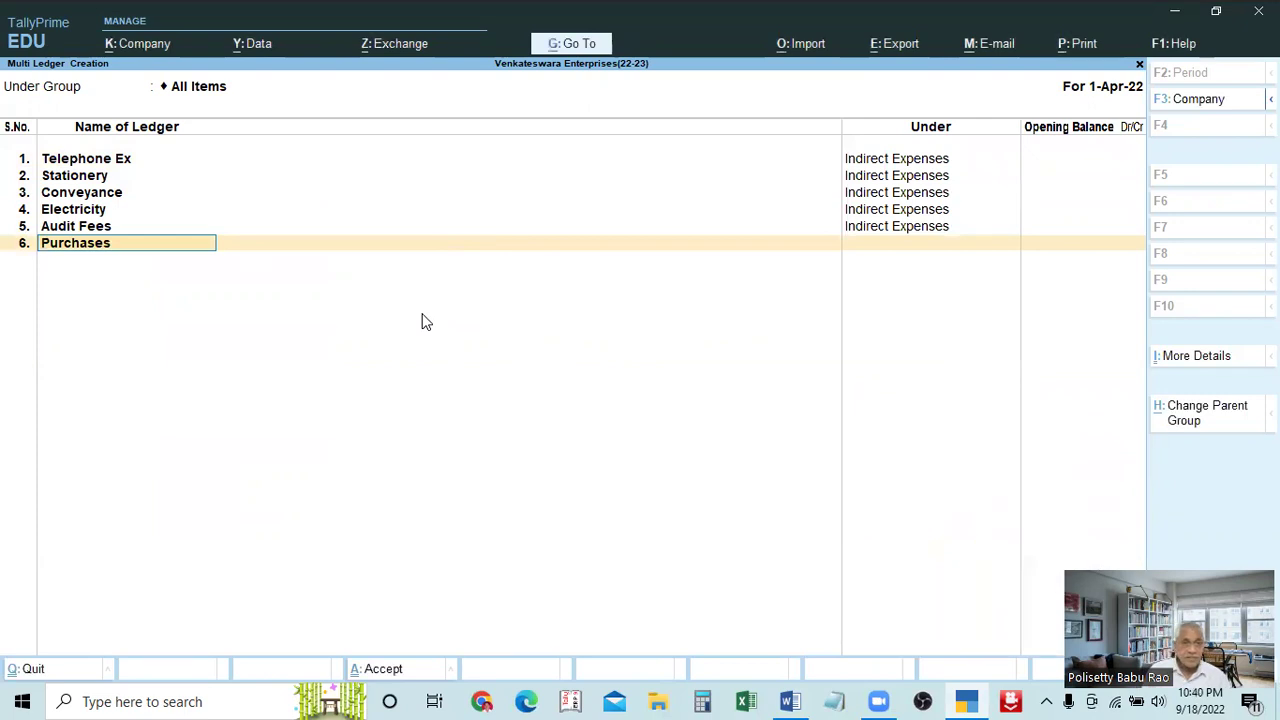
type("a/c")
key("Return")
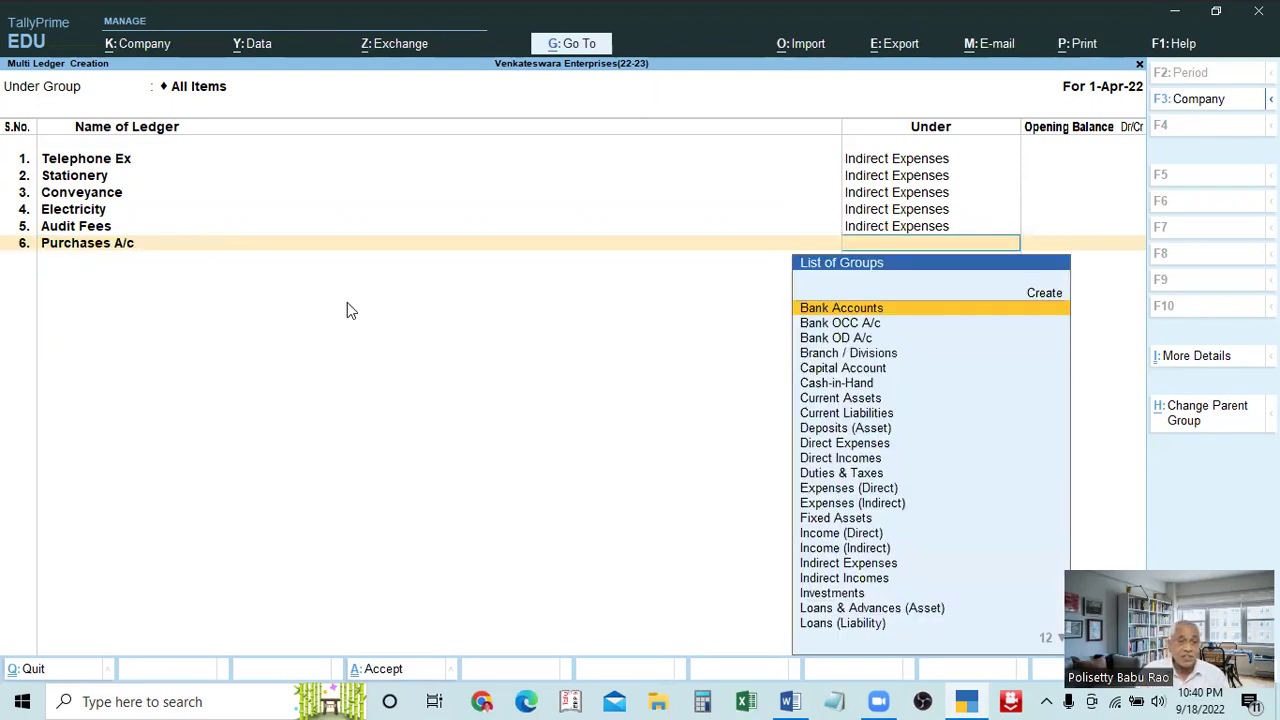
type("Pur")
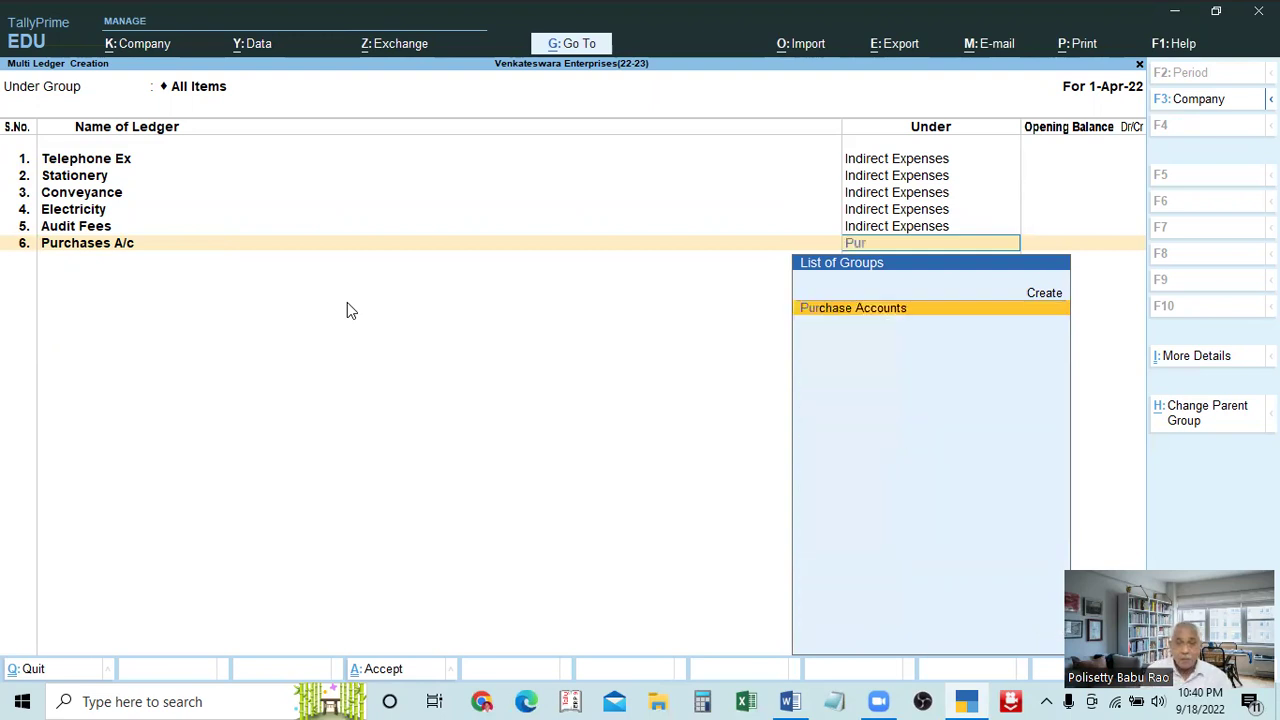
key("Return")
key("Return")
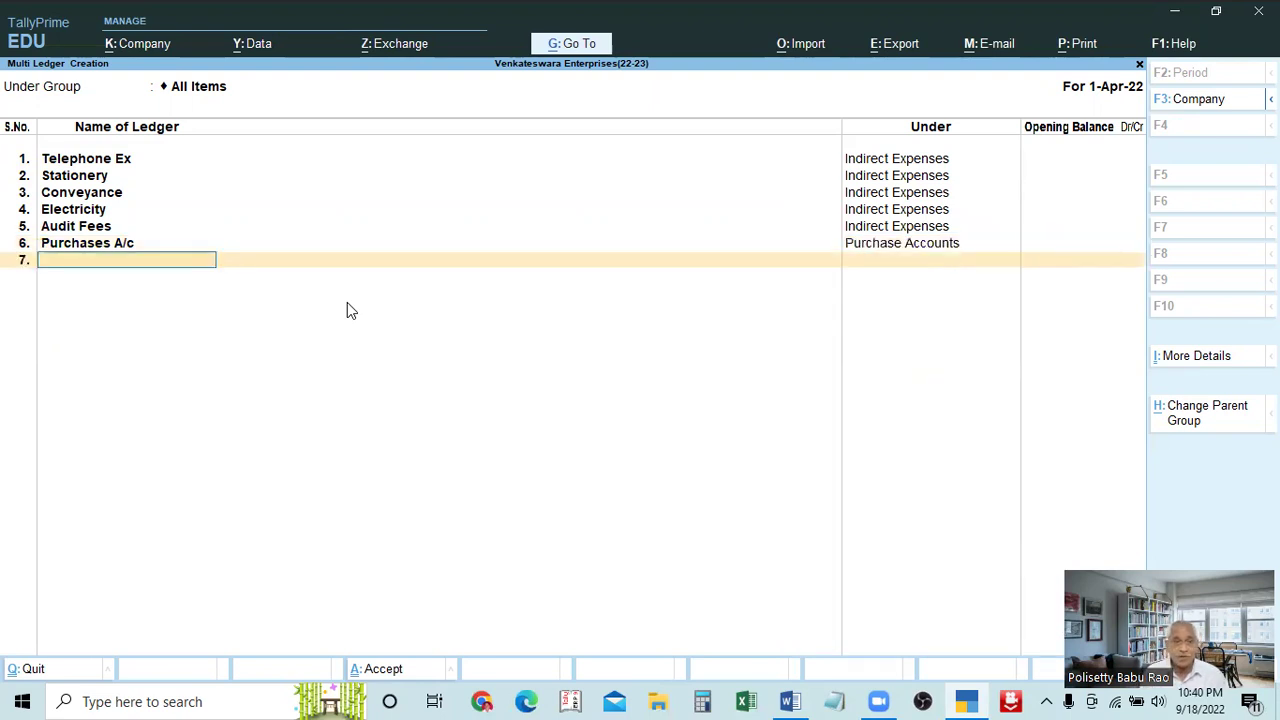
Add the Sales A/c ledger under Sales Accounts, checking the Word ledger list
type("Sales")
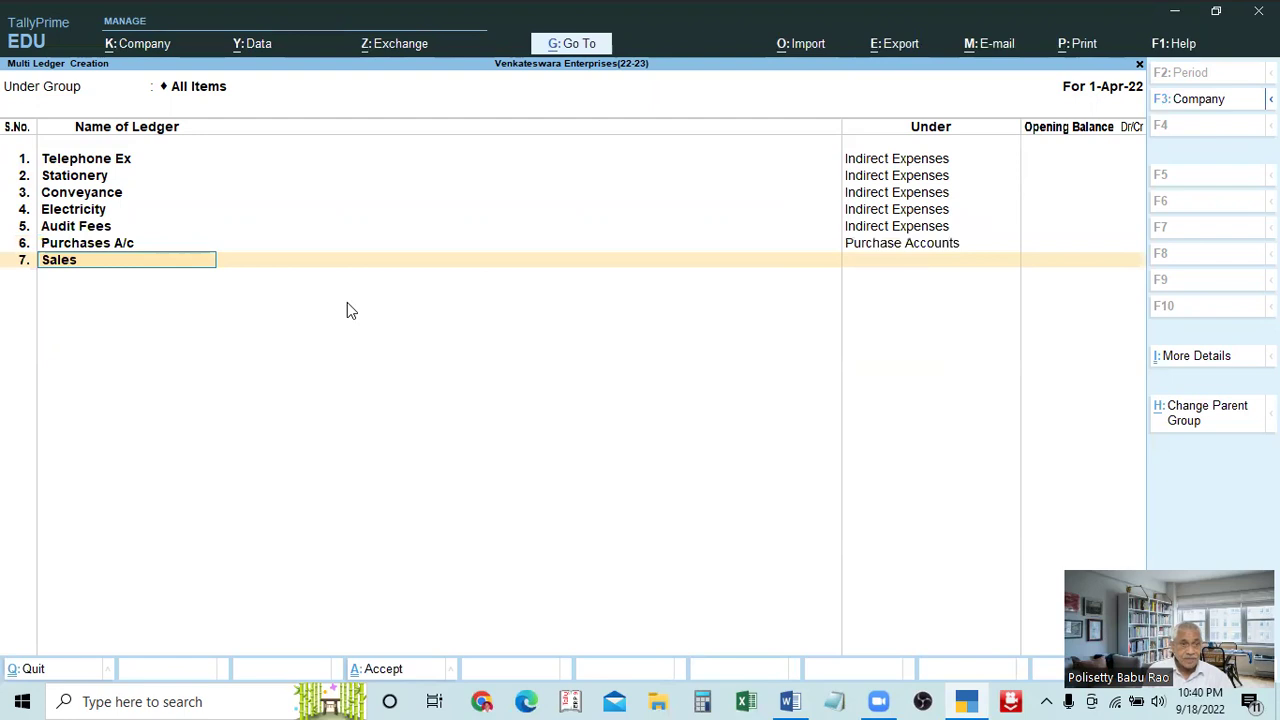
type(" a/c")
key("Return")
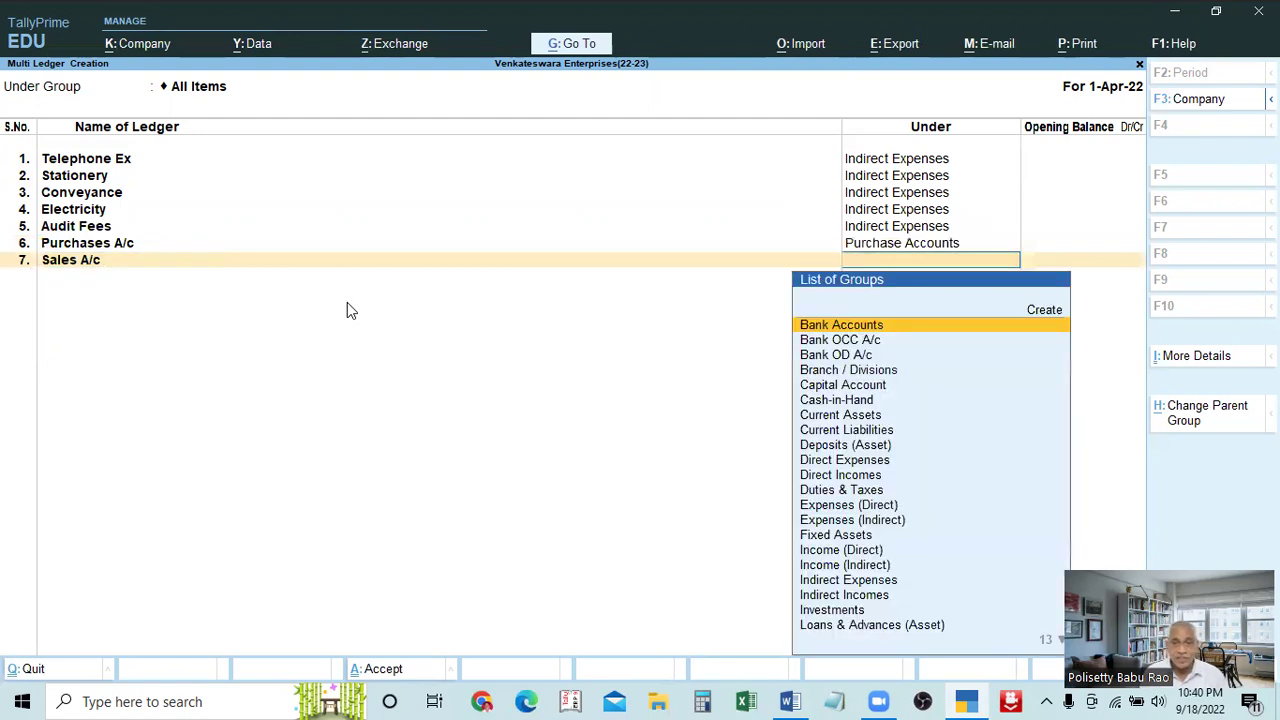
type("sal")
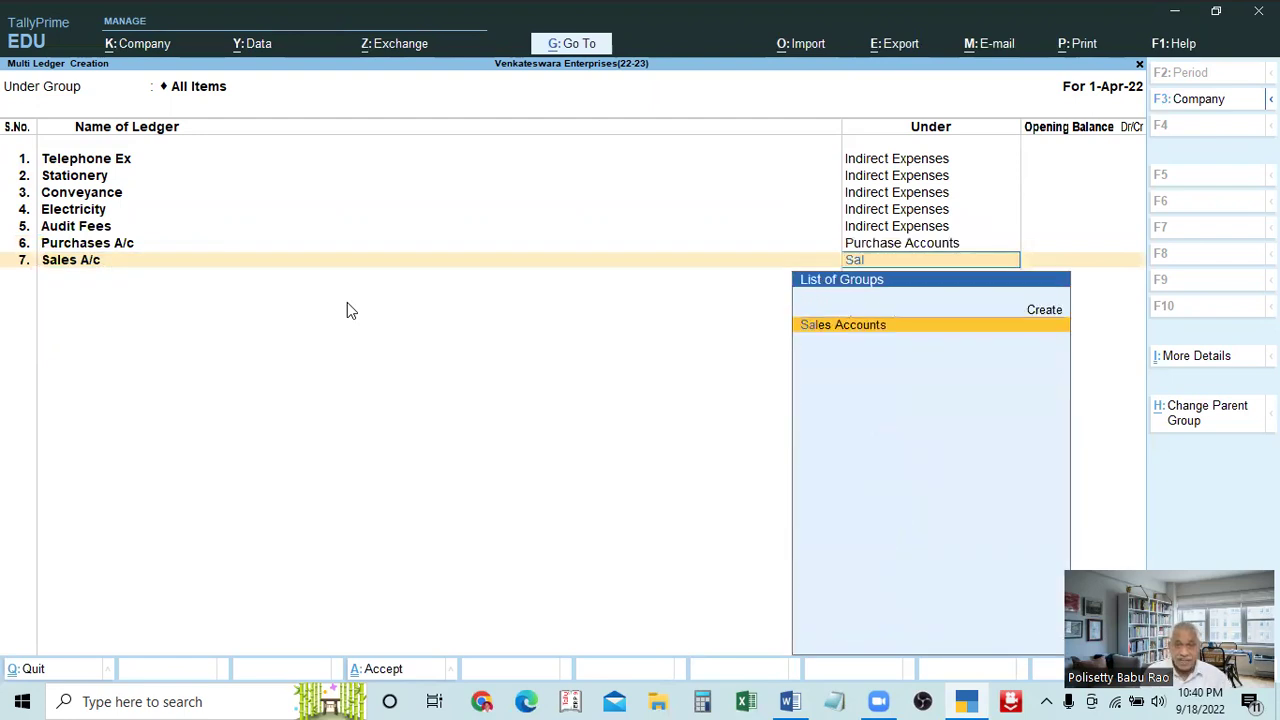
key("Return")
key("Return")
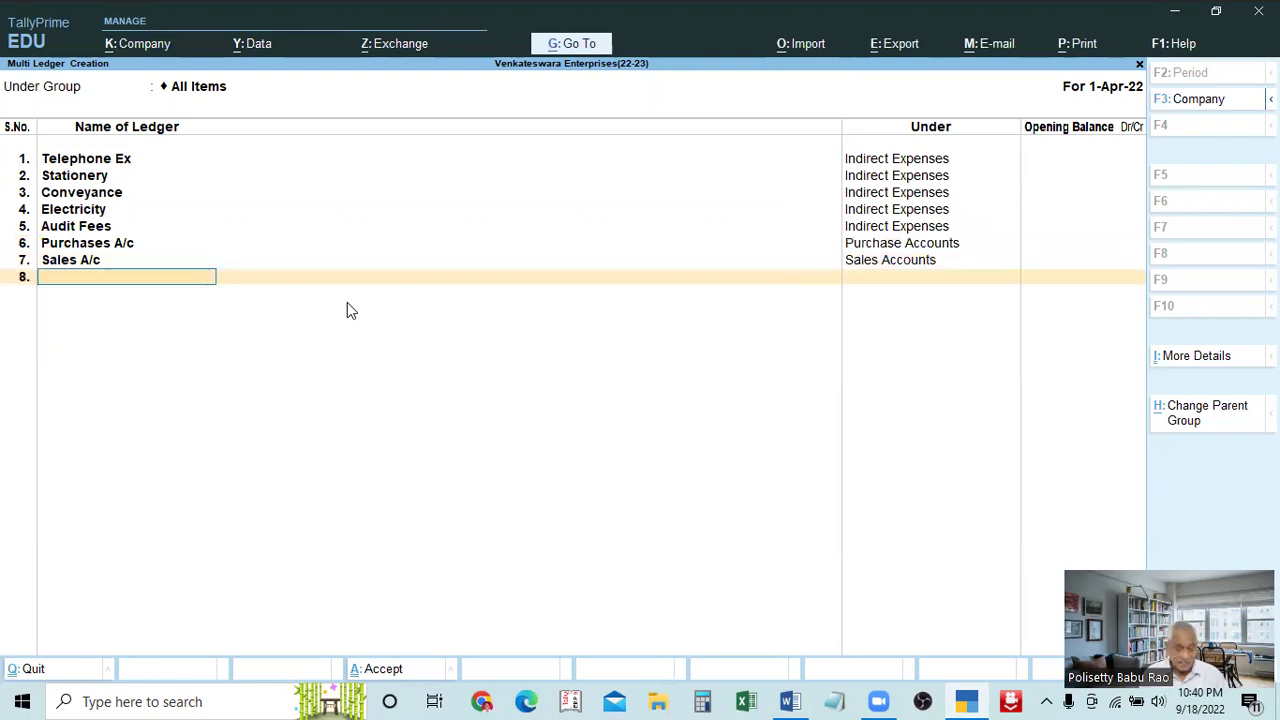
key("alt+Tab")
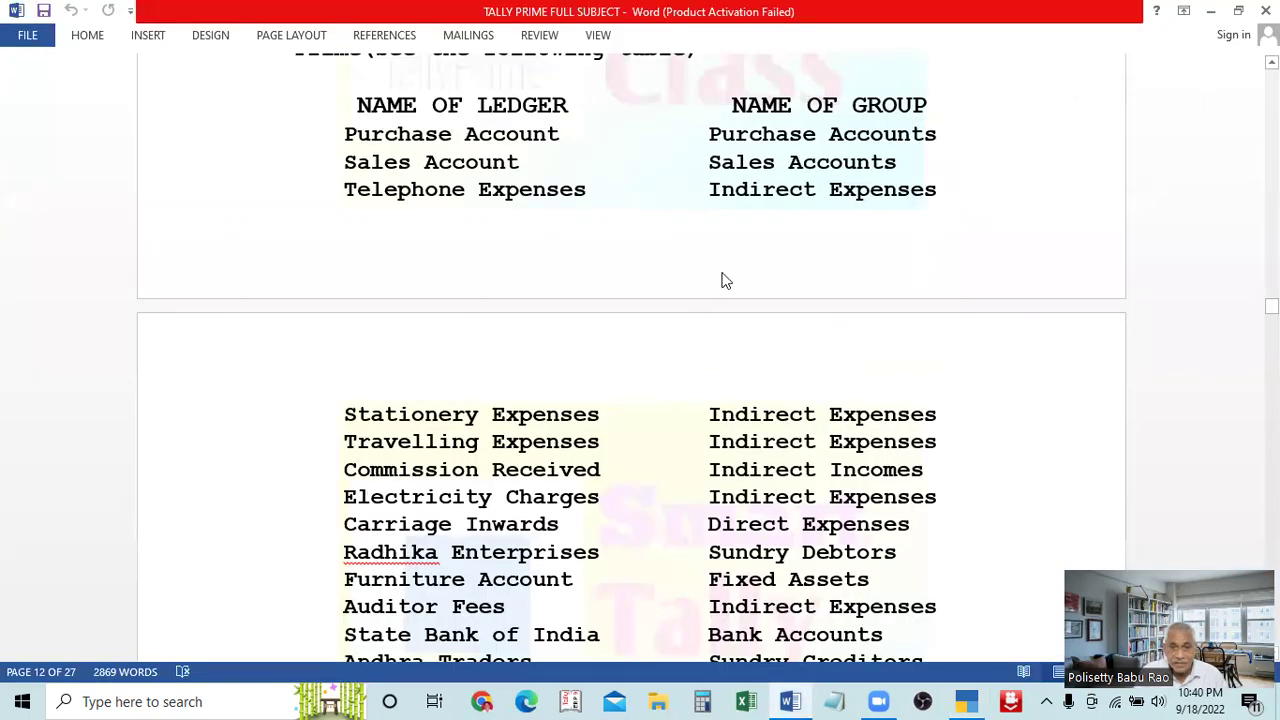
scroll(763, 260, "down", 2)
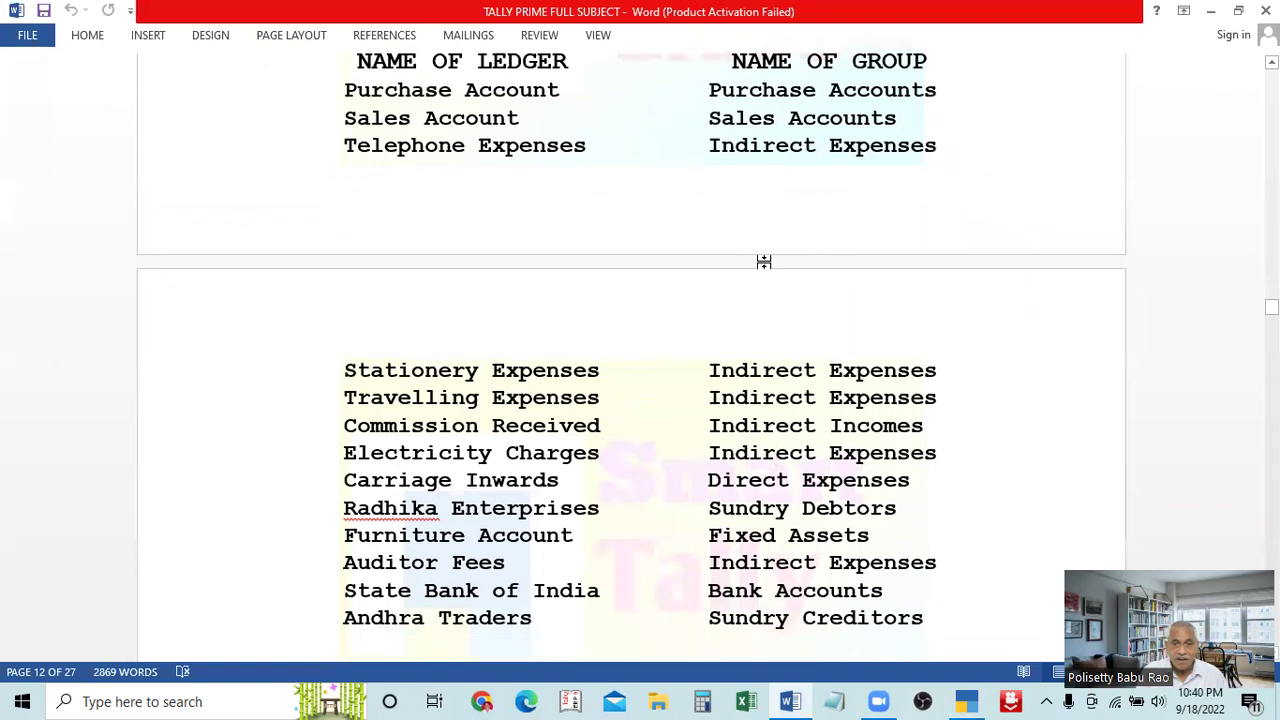
scroll(780, 362, "down", 1)
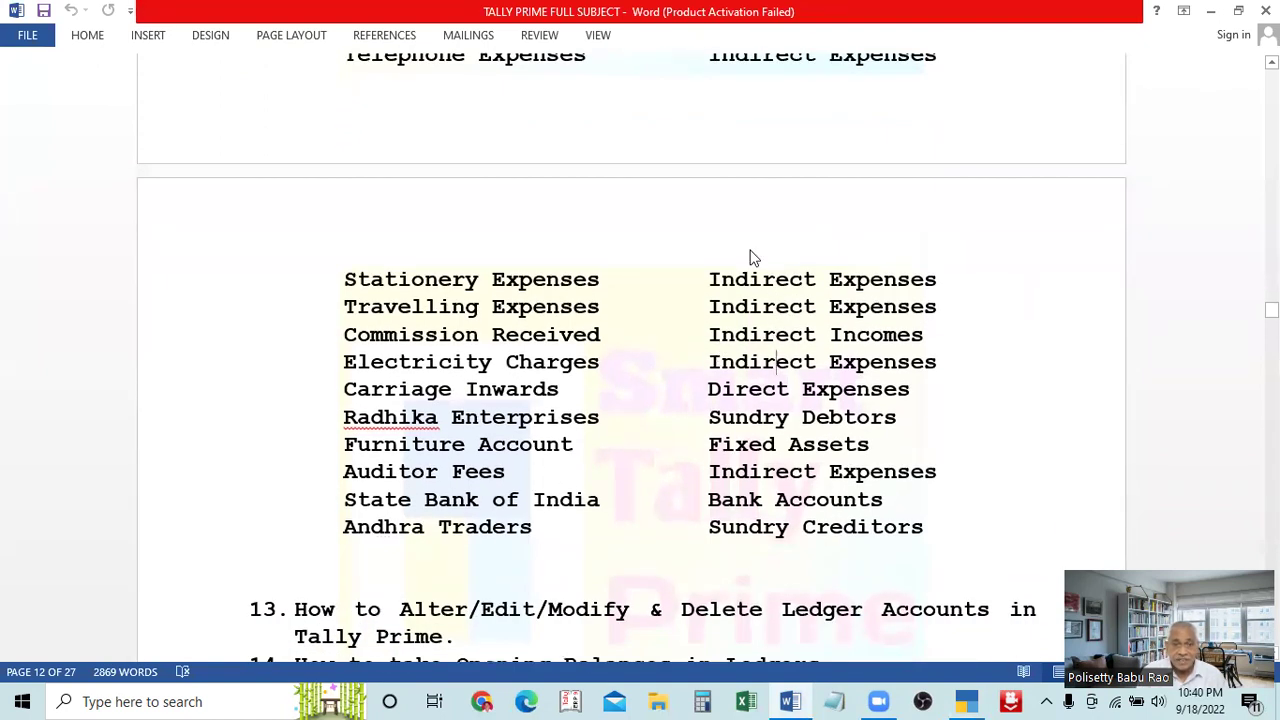
key("alt+Tab")
Add Commission Receipt under Indirect Incomes, skipping its opening balance
type("Com")
type("mis")
key("BackSpace")
type("ssion")
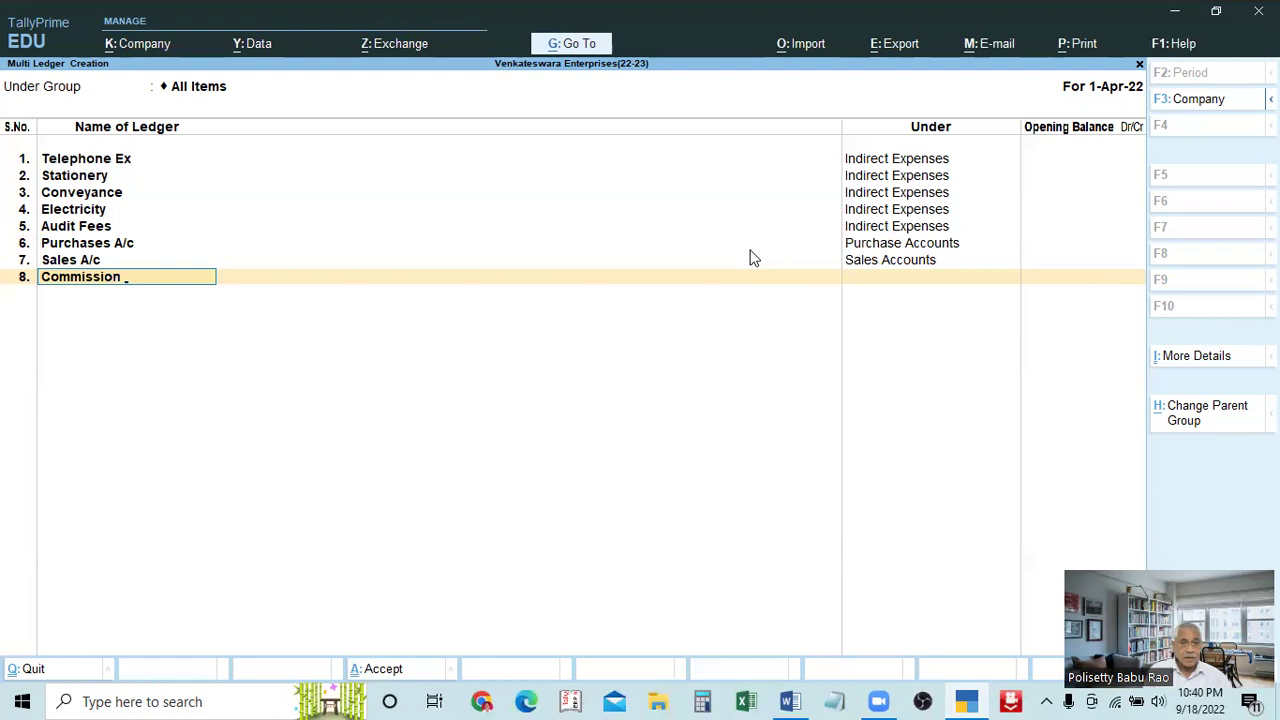
type(" Receipt")
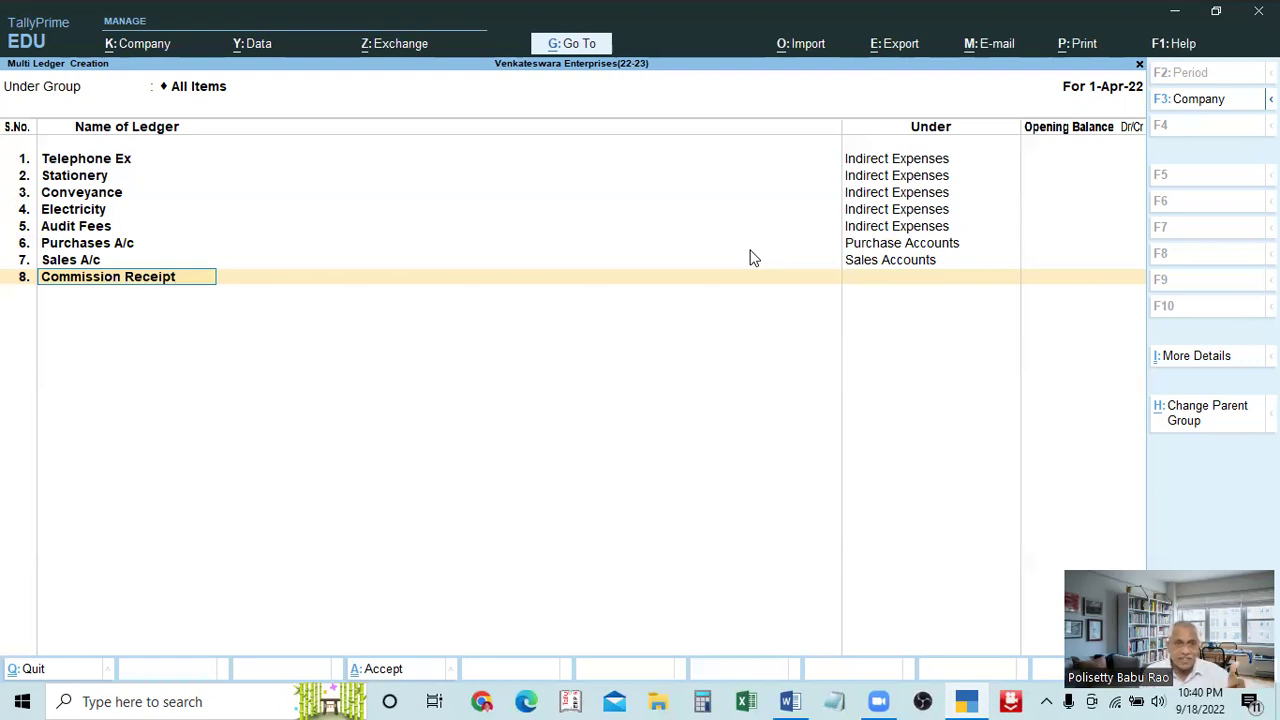
key("Return")
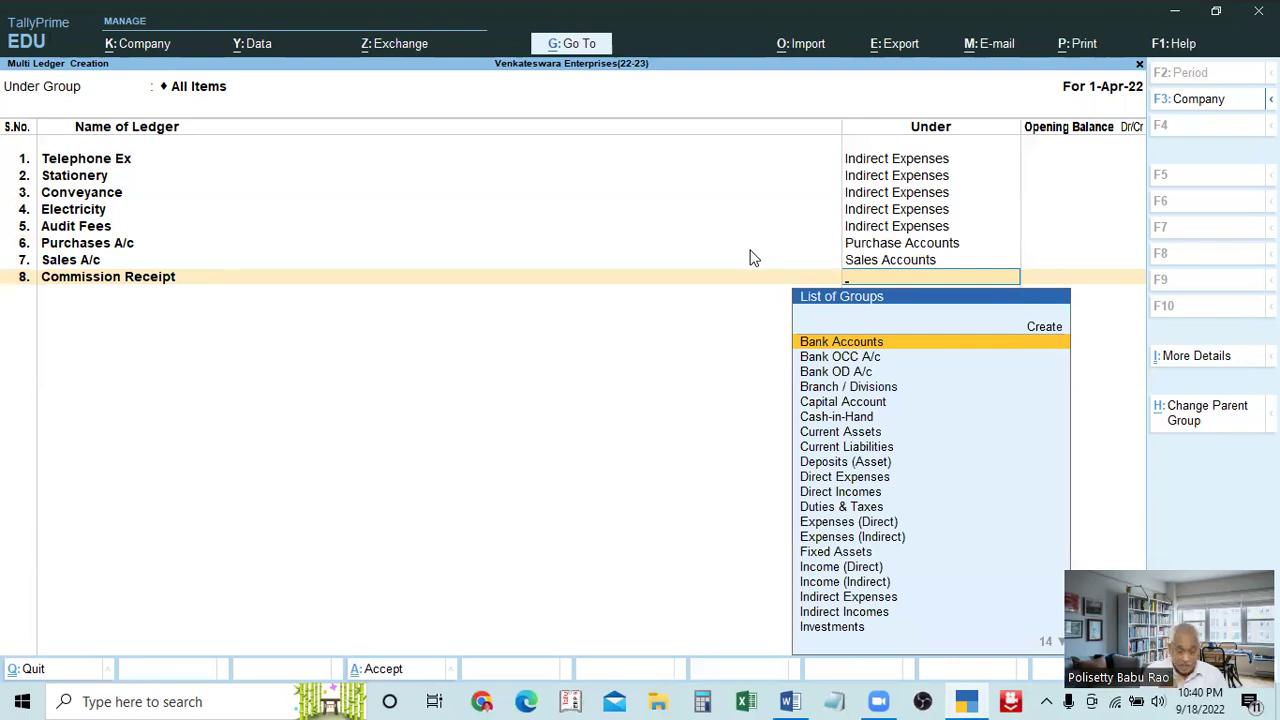
type("Indir")
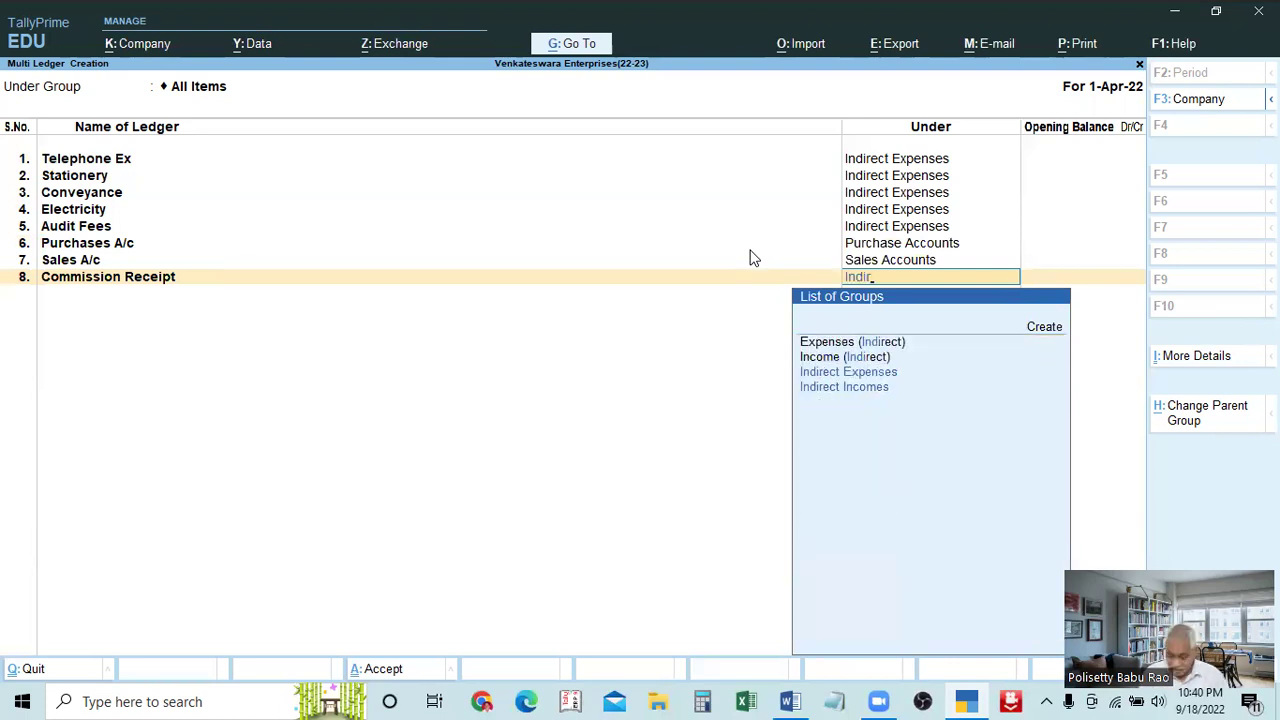
key("Return")
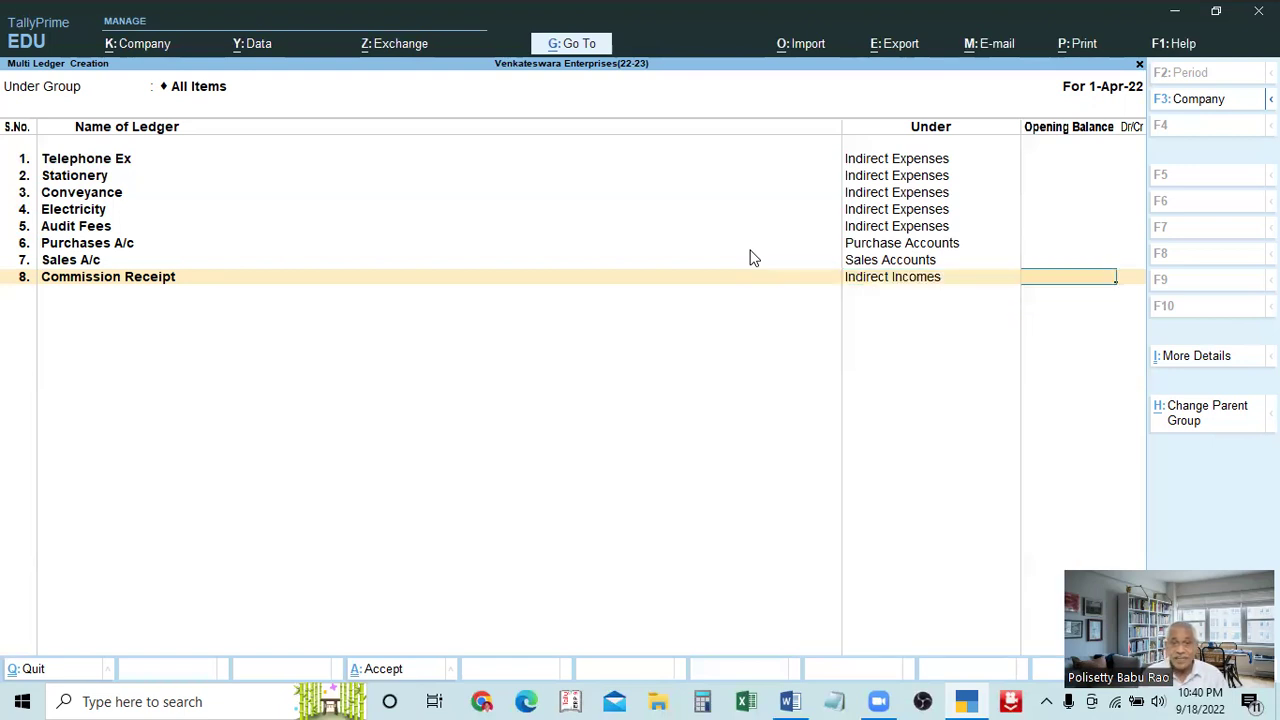
key("Return")
key("alt+Tab")
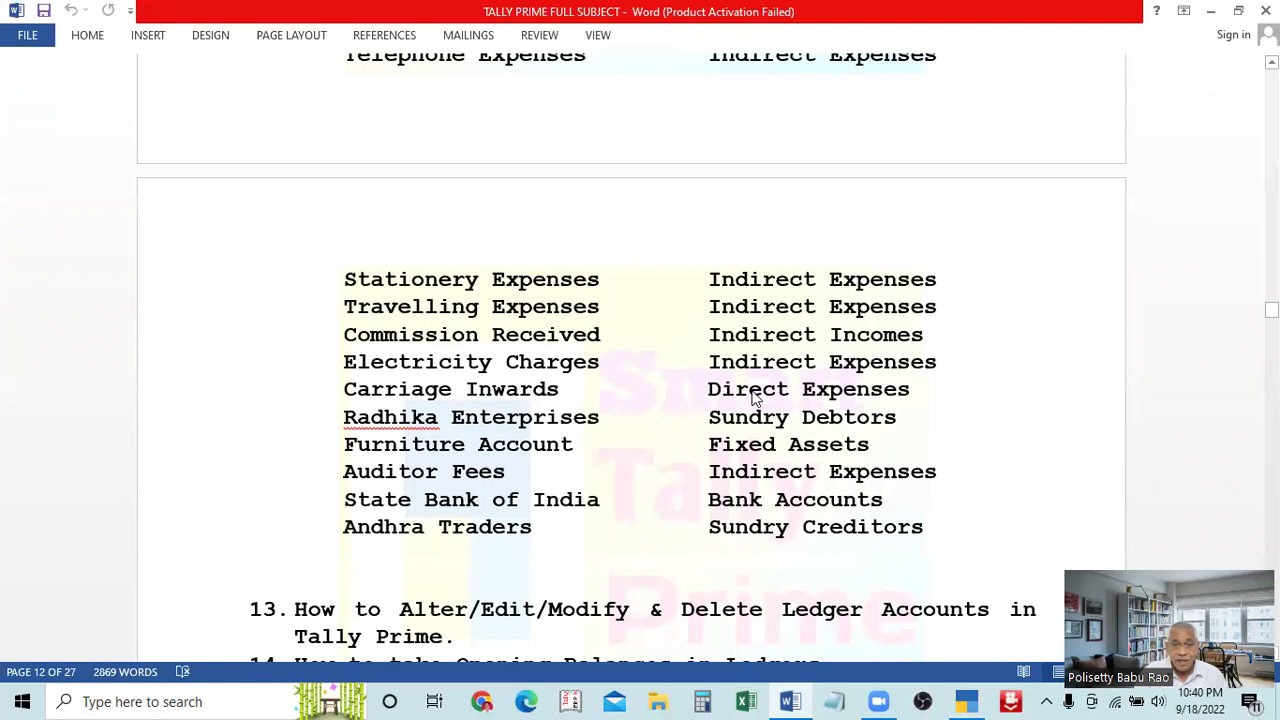
Enter Carriage Inwards as row 9 under Direct Expenses, then show the Word list again
key("alt+Tab")
type("Ca")
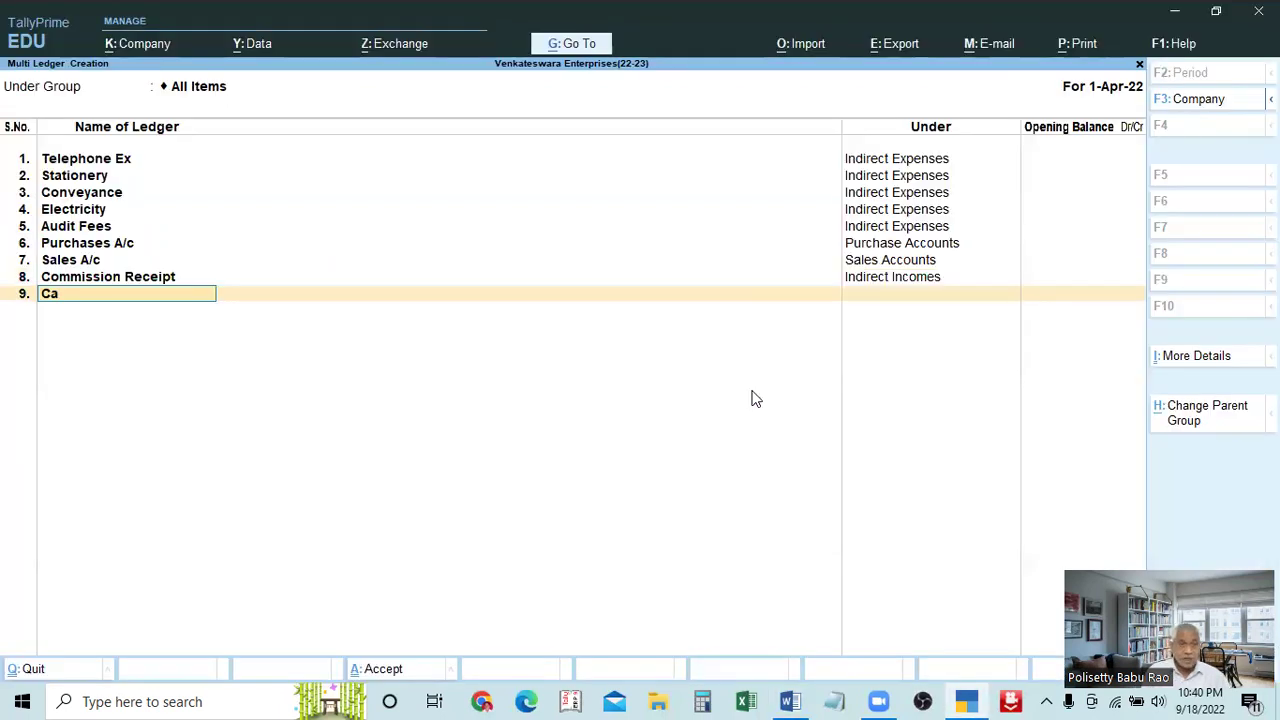
type("rriage Inwae")
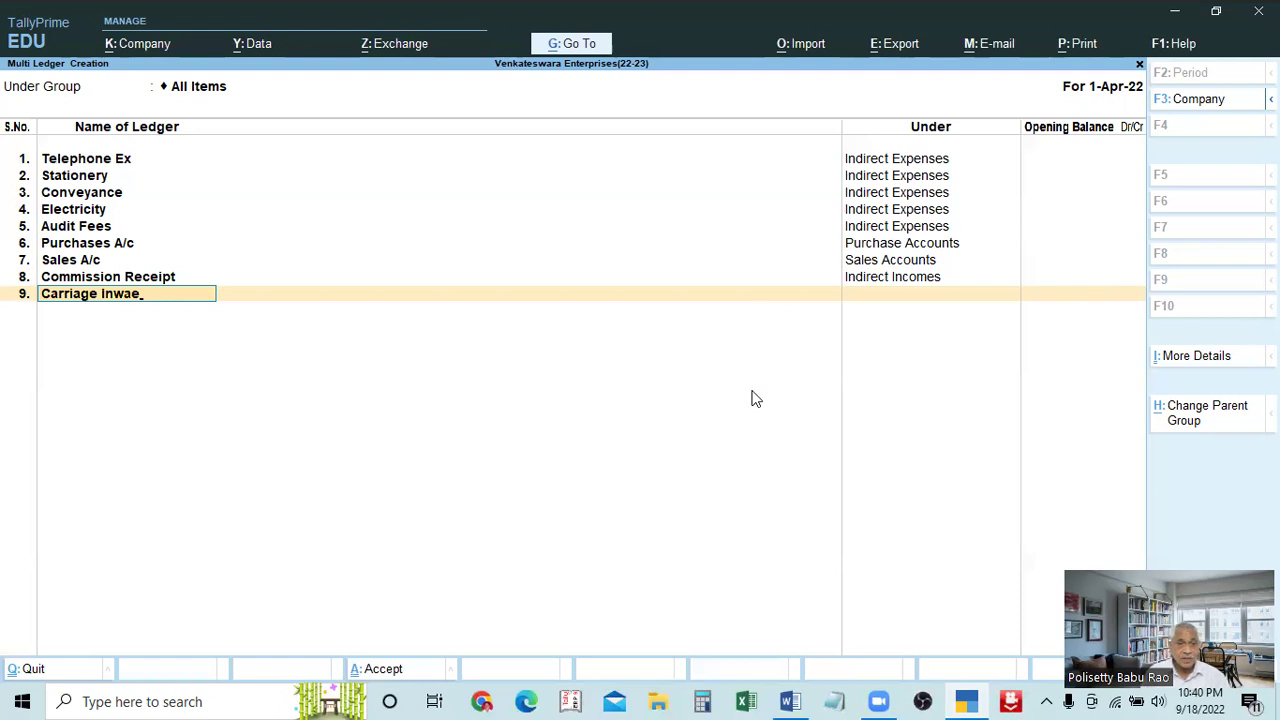
key("BackSpace")
type("rs")
key("BackSpace")
type("ds")
key("Return")
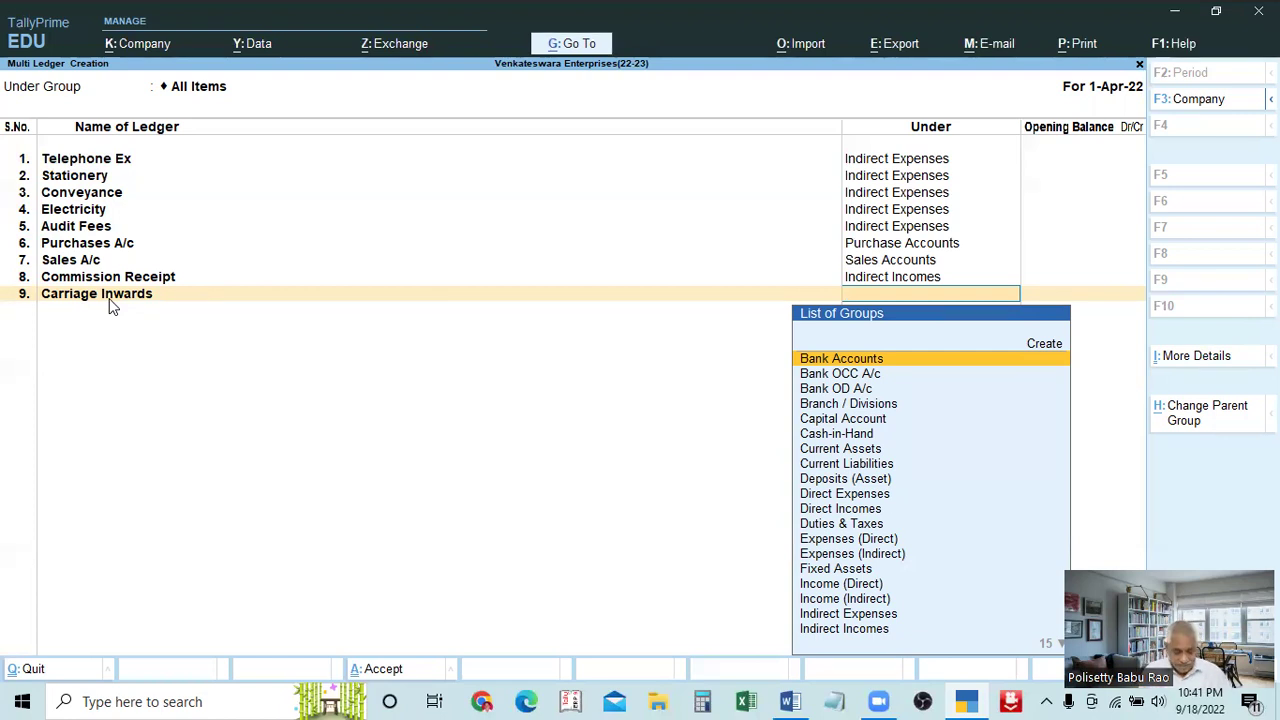
type("Dir")
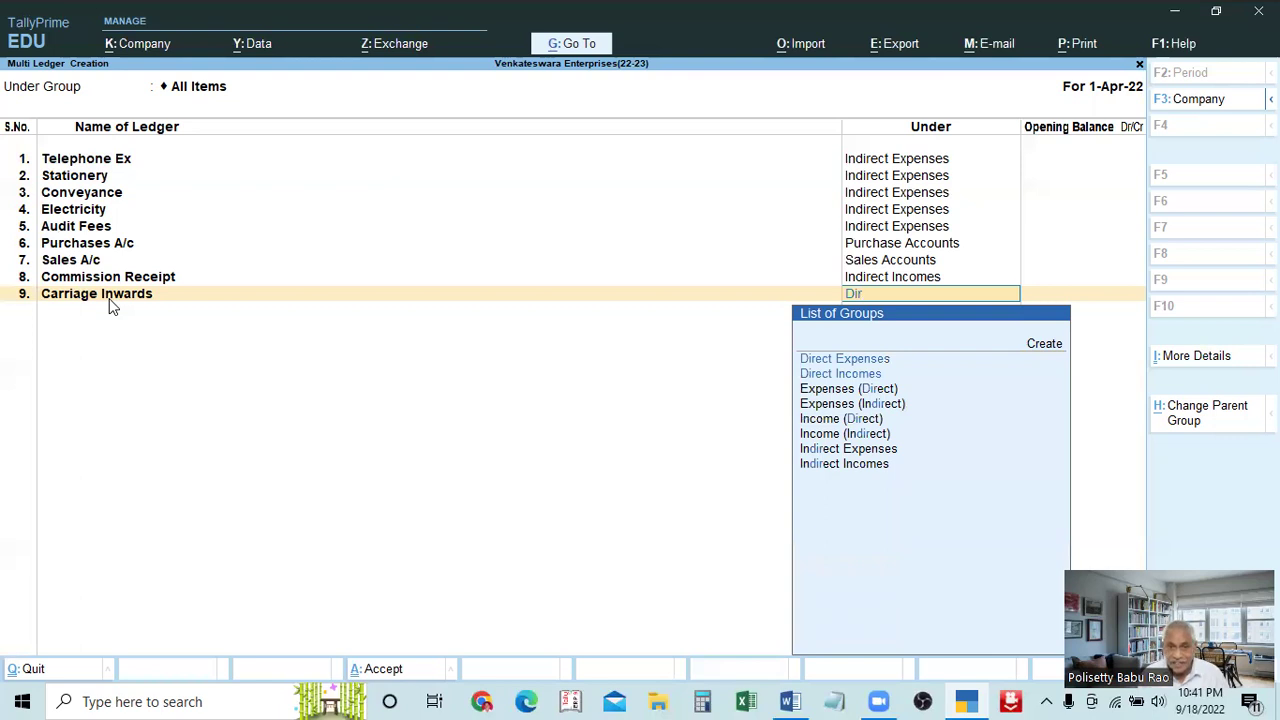
key("Down")
key("Return")
key("Return")
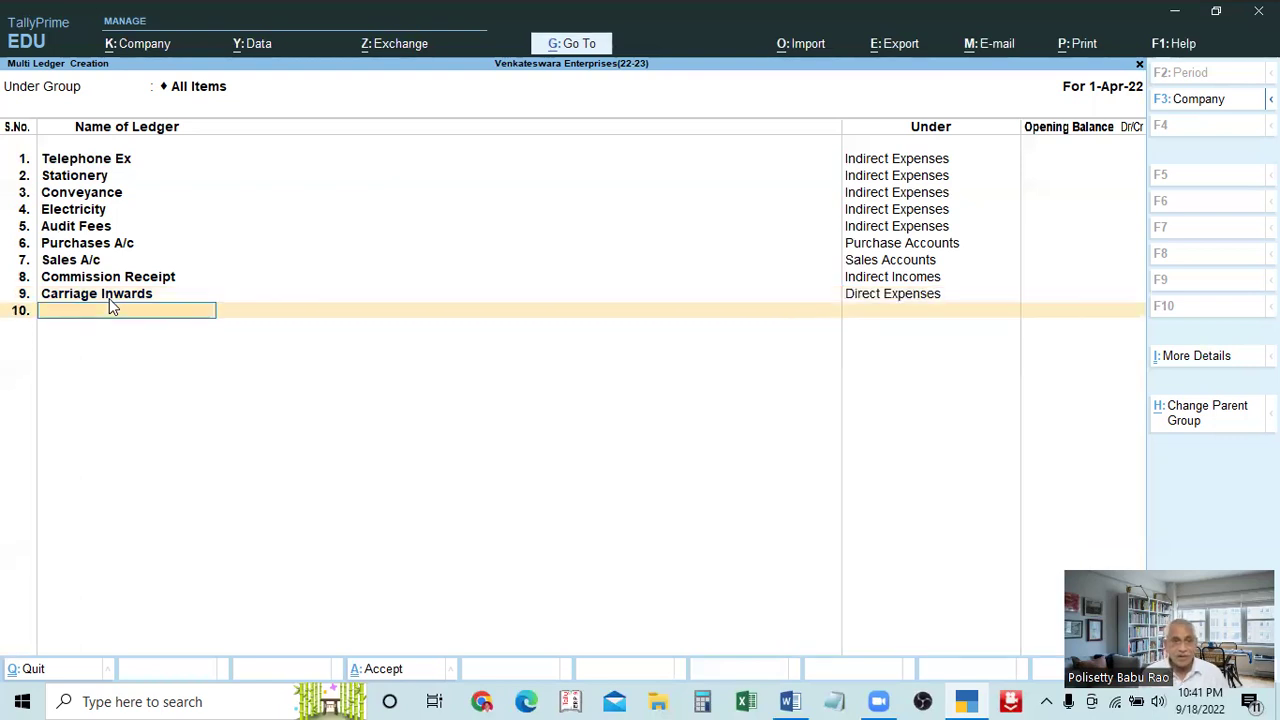
key("alt+Tab")
key("alt+Tab")
key("alt+Tab")
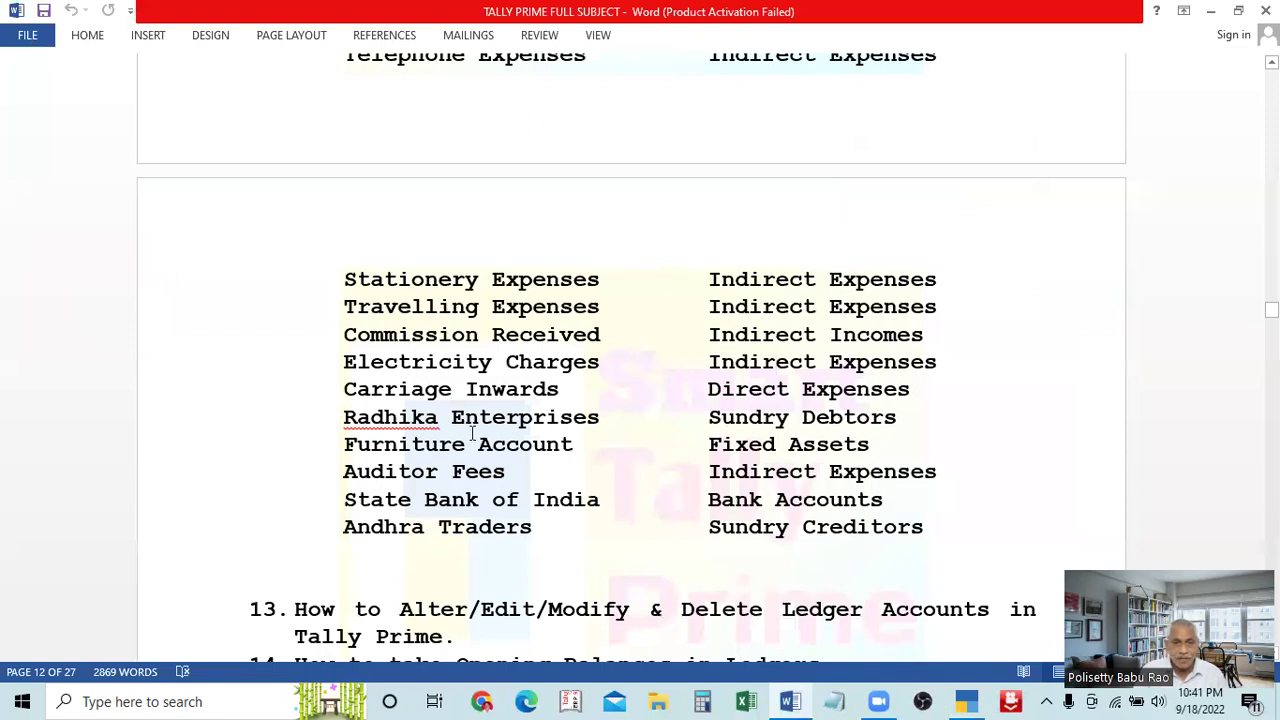
Add Radhika in row 10 under Sundry Debtors
key("alt+Tab")
key("Up")
key("Up")
key("Up")
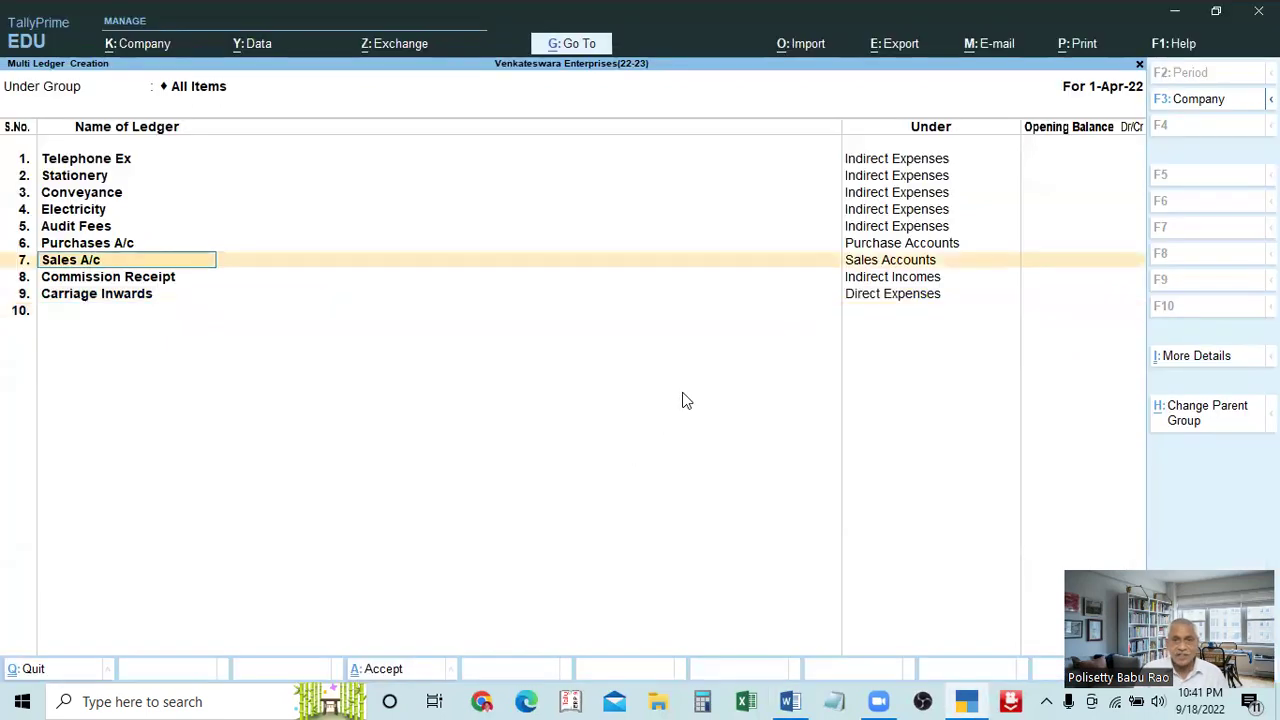
key("Down")
key("Down")
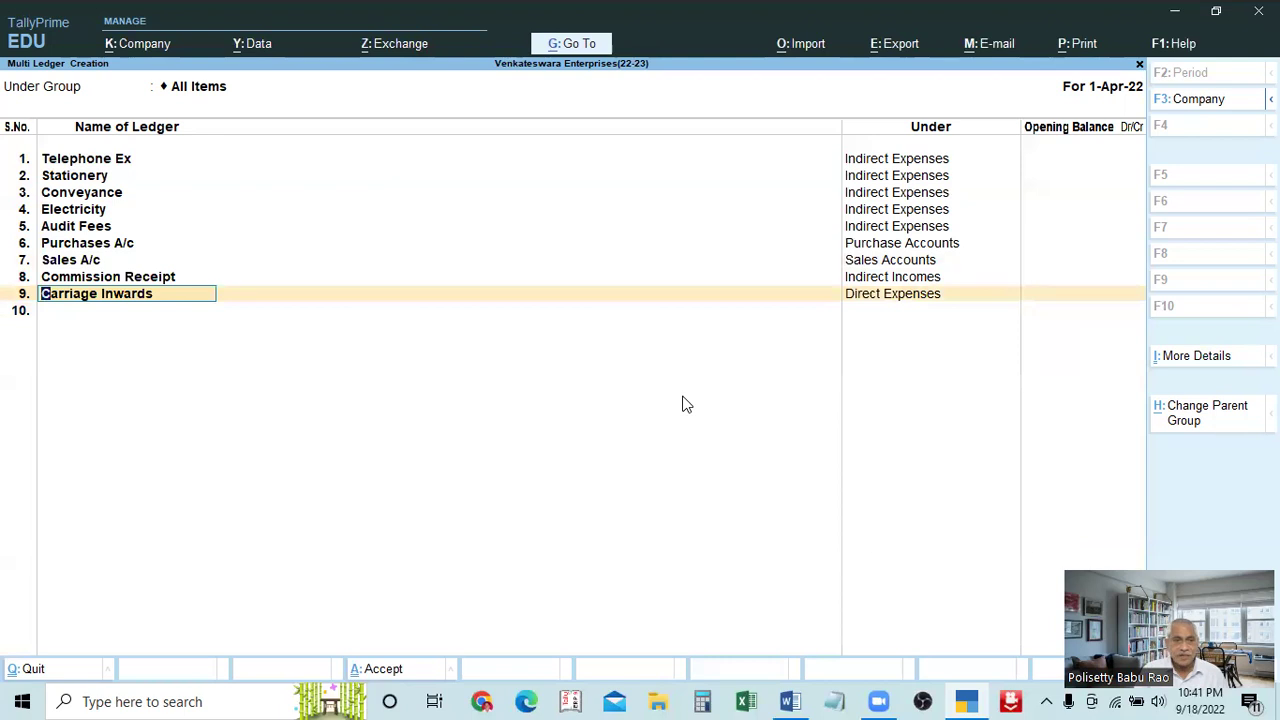
key("Down")
type("Radhika")
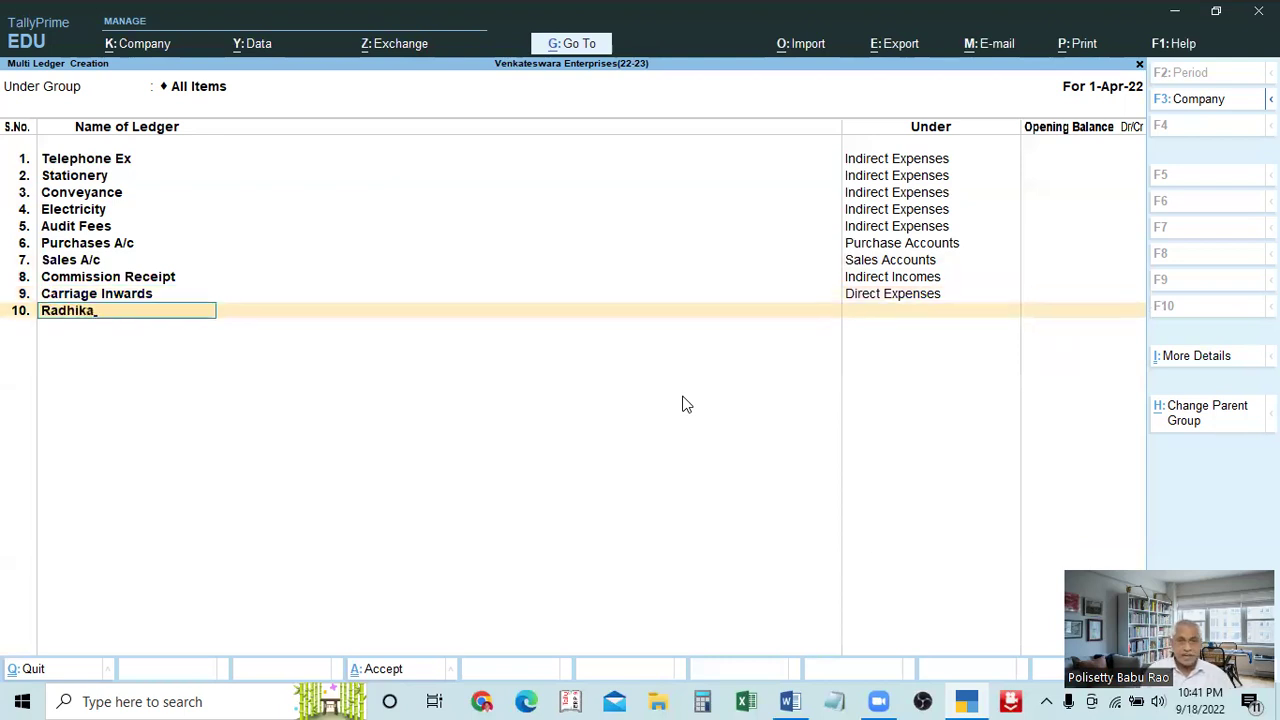
key("Return")
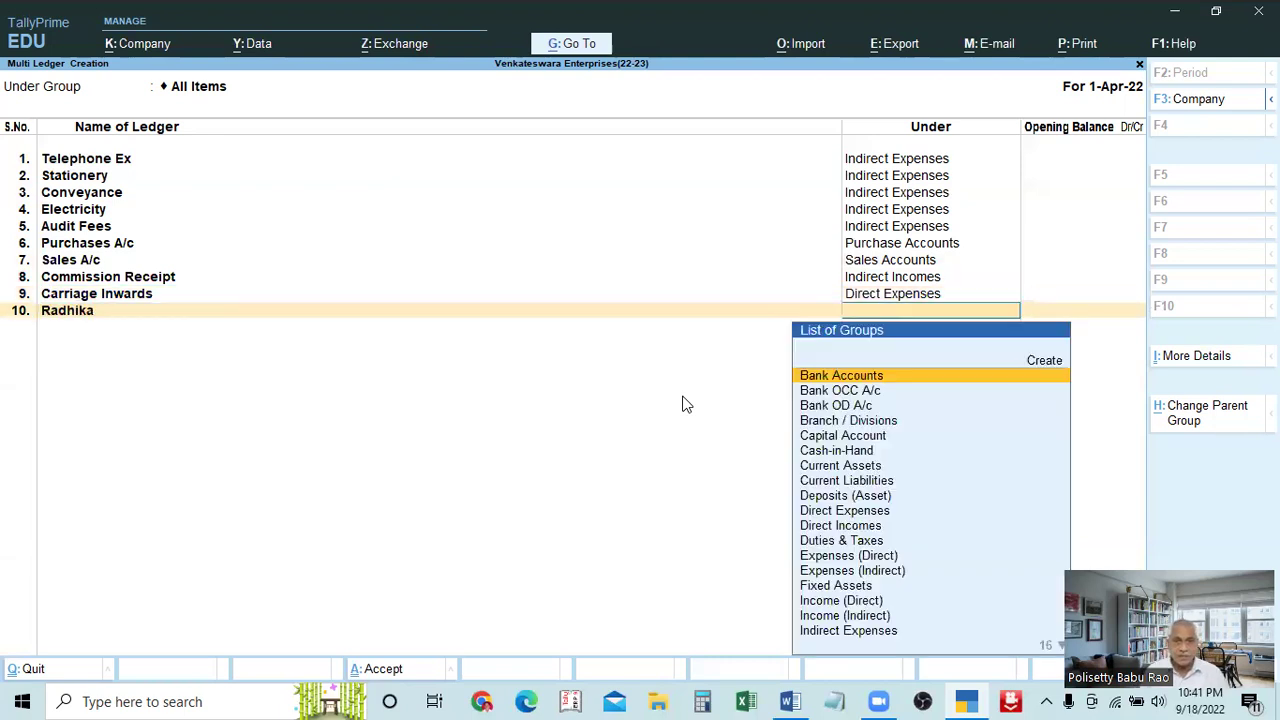
key("alt+Tab")
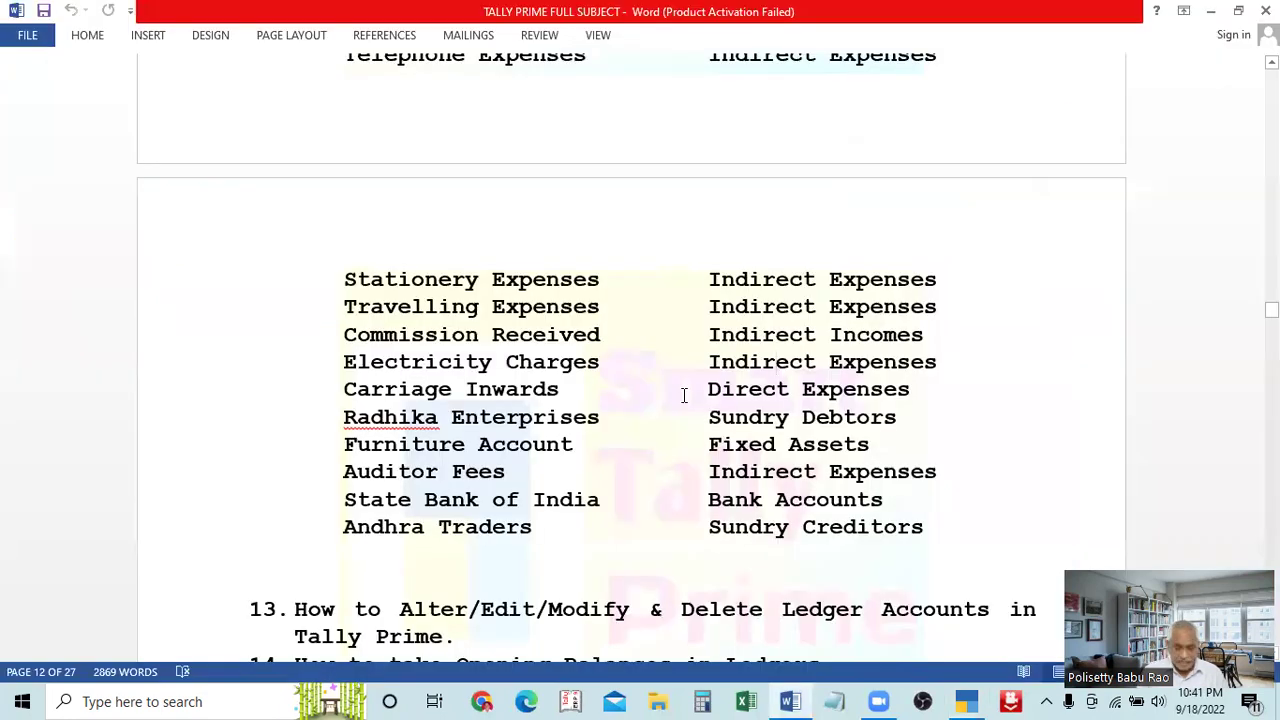
key("alt+Tab")
type("Sund")
key("Down")
key("Return")
key("Return")
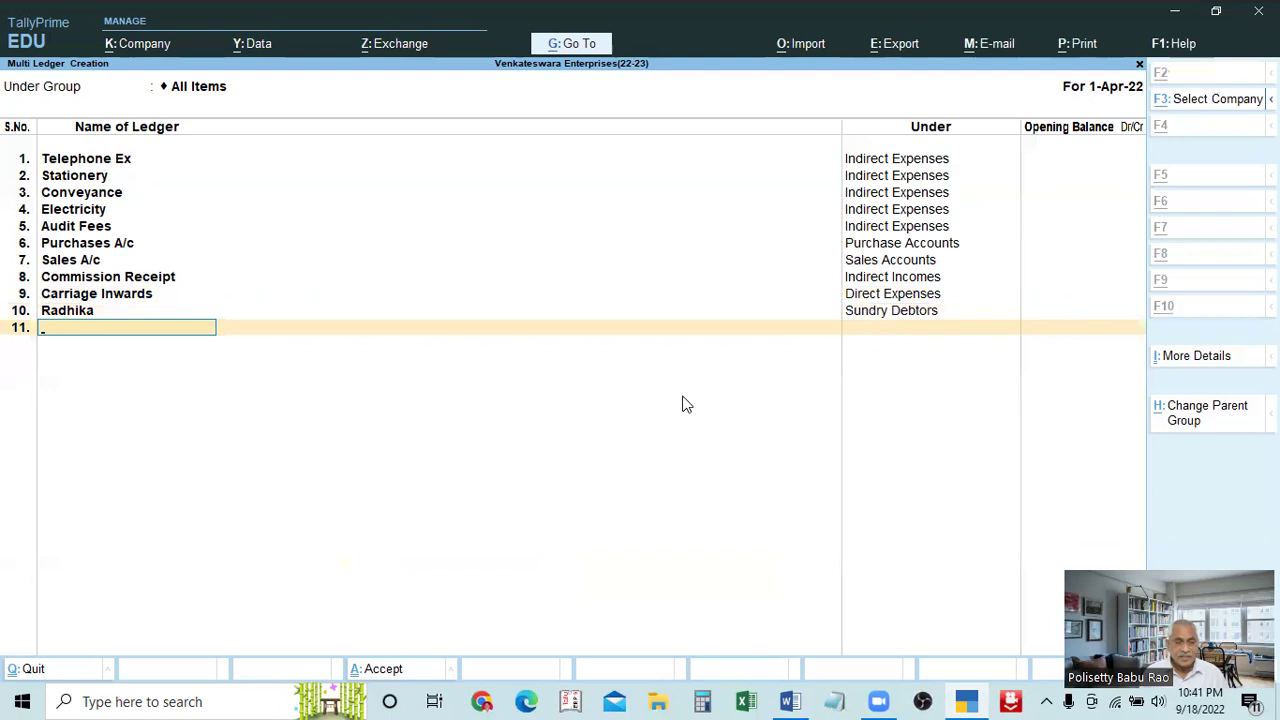
key("alt+Tab")
key("alt+Tab")
Add Machinery in row 11 under Fixed Assets, correcting its spelling
type("Furnitu")
key("BackSpace")
key("BackSpace")
key("BackSpace")
key("BackSpace")
key("BackSpace")
key("BackSpace")
key("BackSpace")
type("Mau")
key("BackSpace")
type("chan")
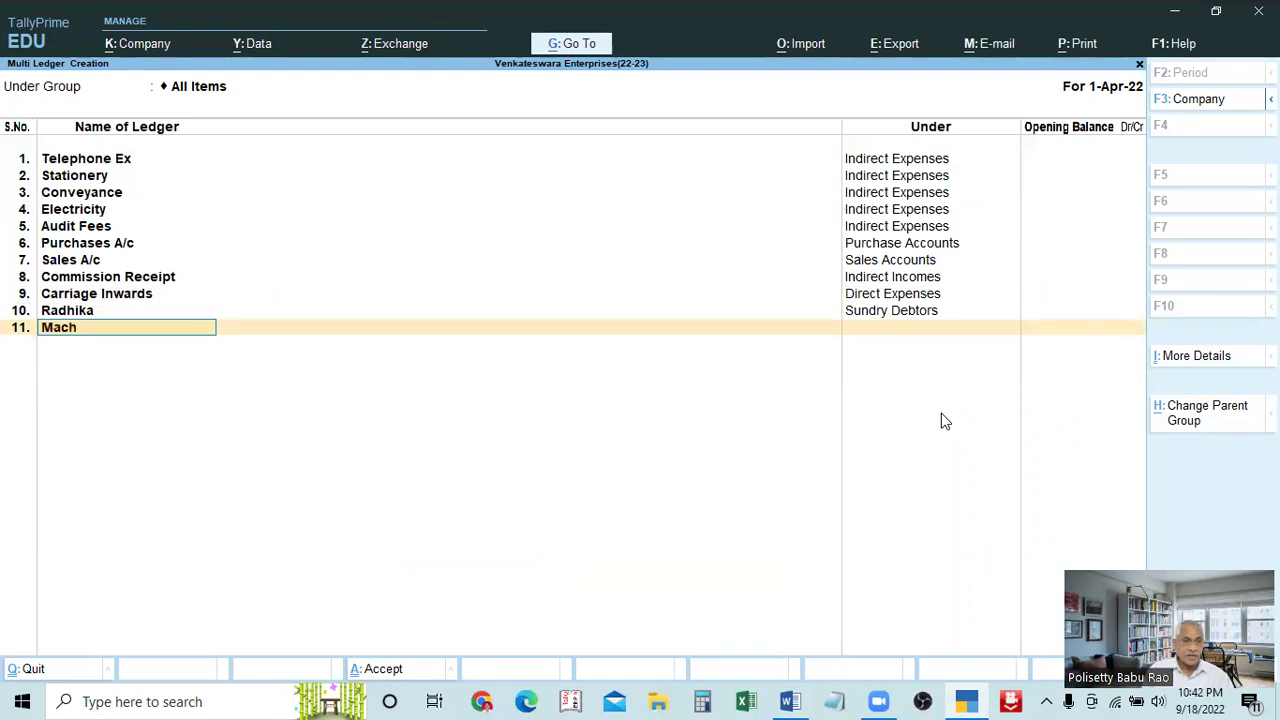
key("BackSpace")
key("BackSpace")
type("inary")
key("BackSpace")
key("BackSpace")
key("BackSpace")
type("ery")
key("Return")
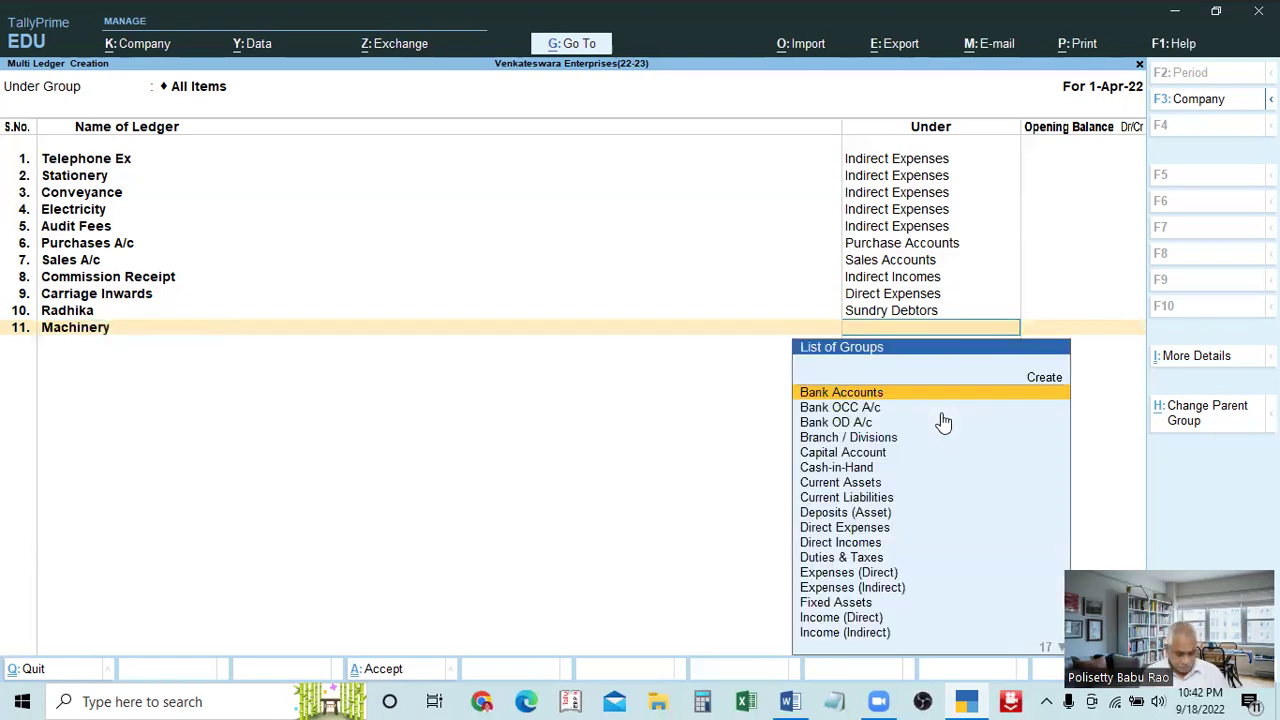
key("alt+Tab")
key("alt+Tab")
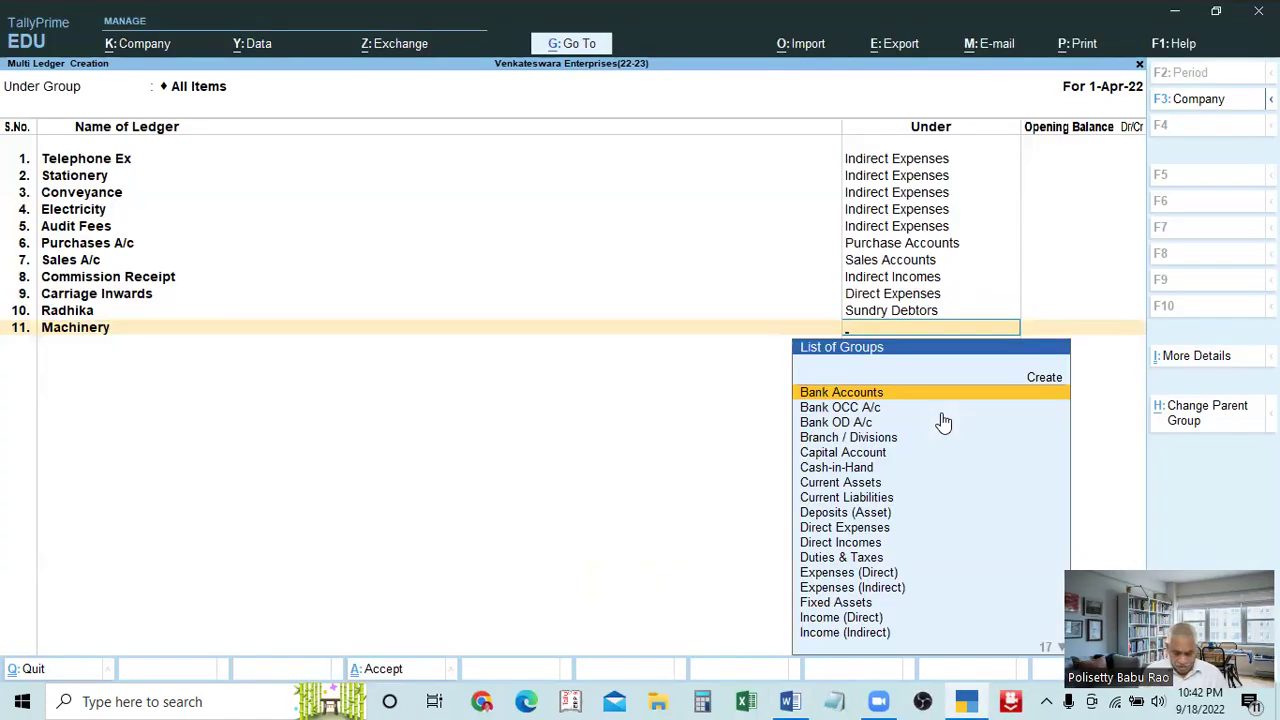
type("Fix")
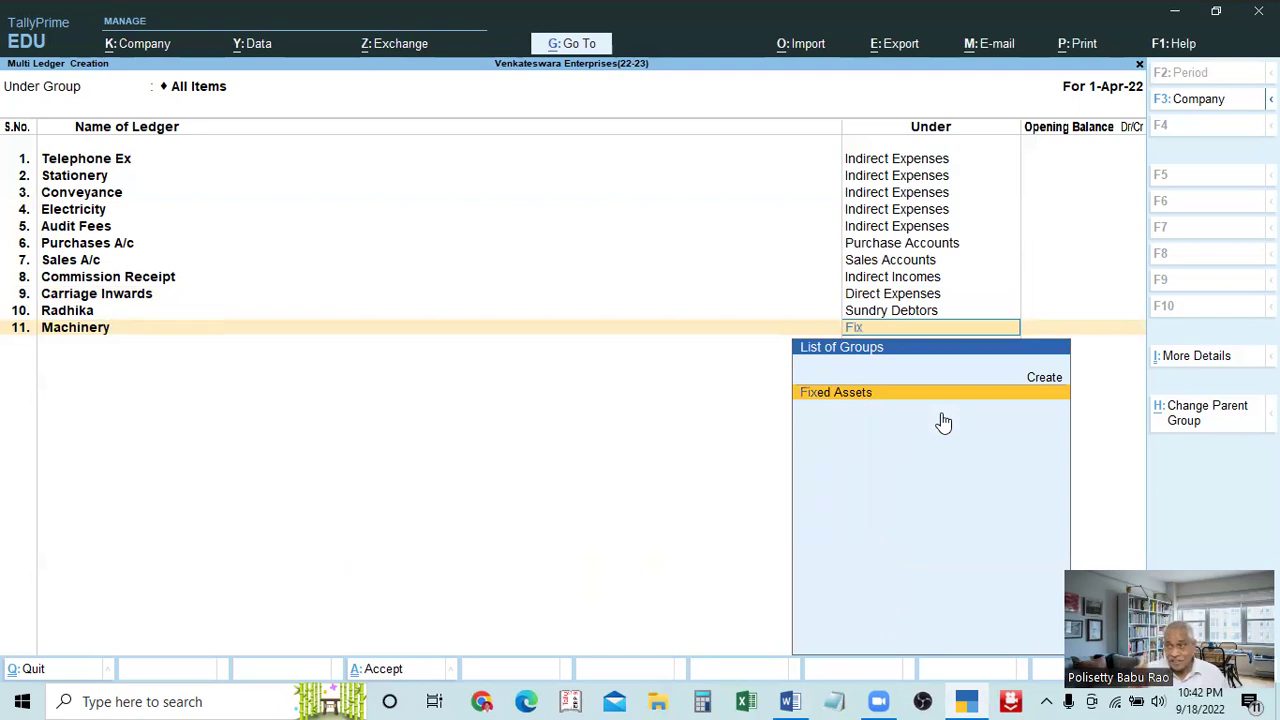
key("Return")
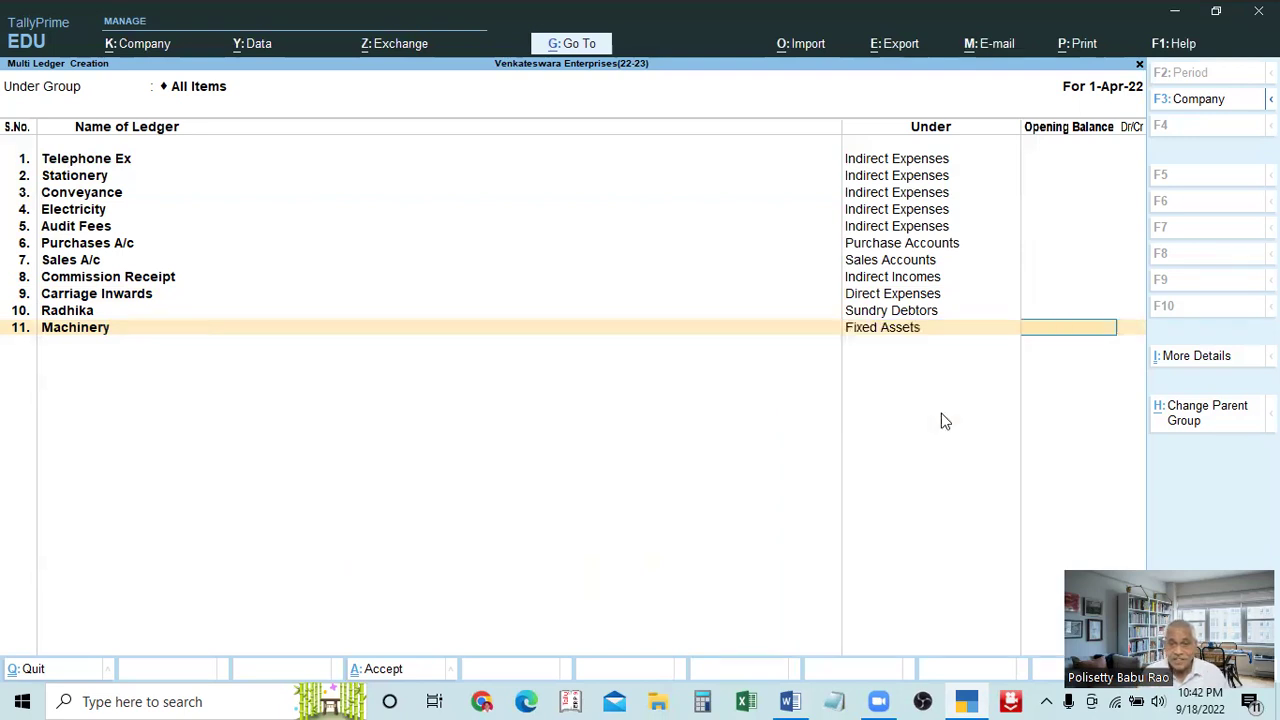
key("Return")
key("alt+Tab")
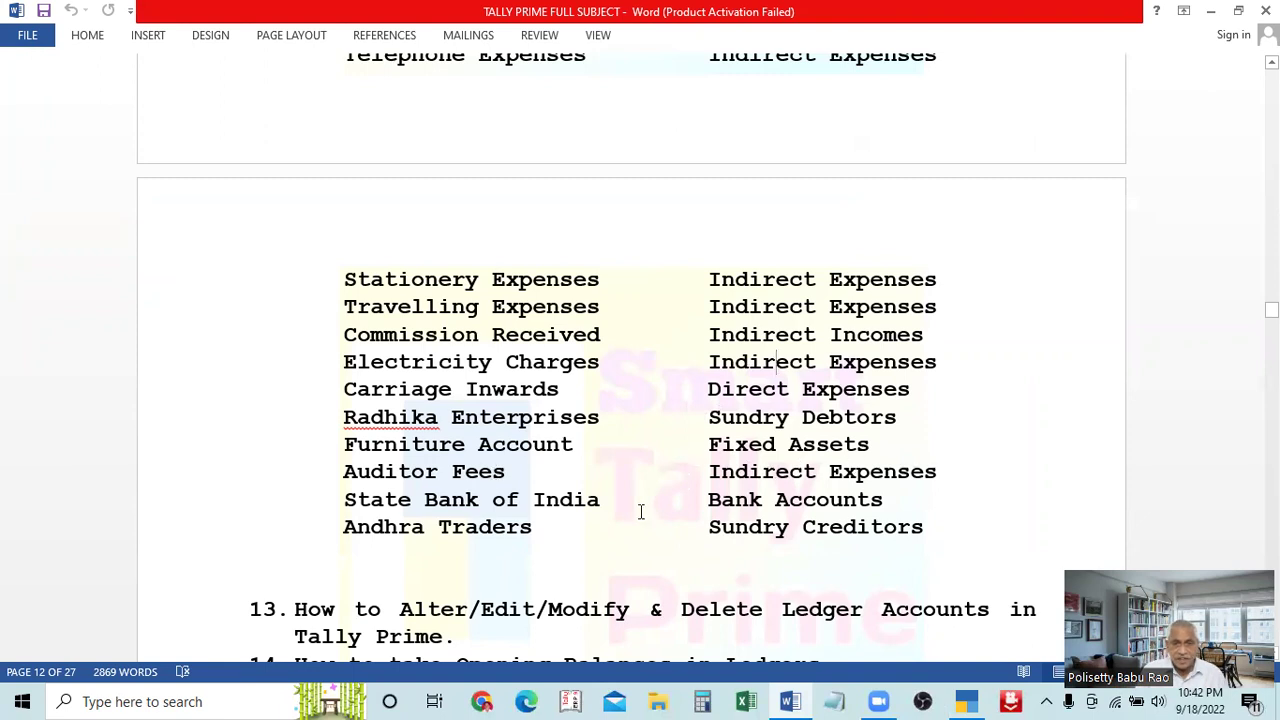
Add the Iob ledger under Bank Accounts
key("alt+Tab")
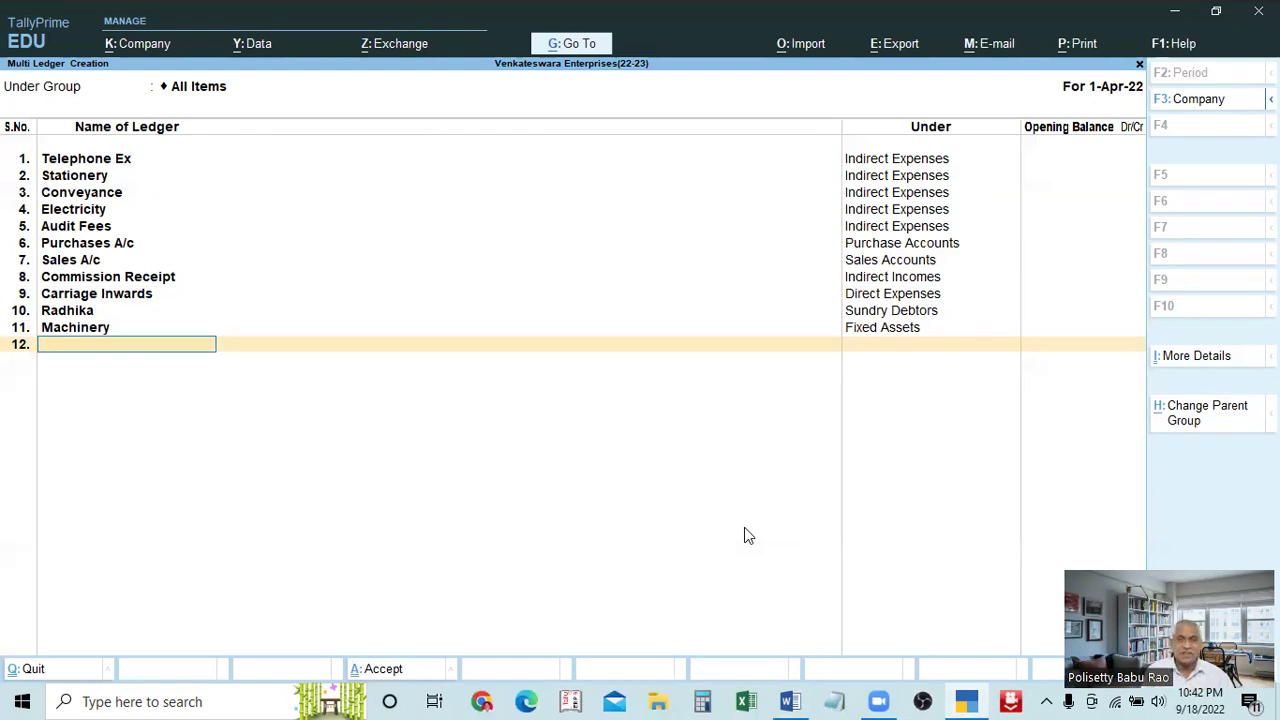
type("iob")
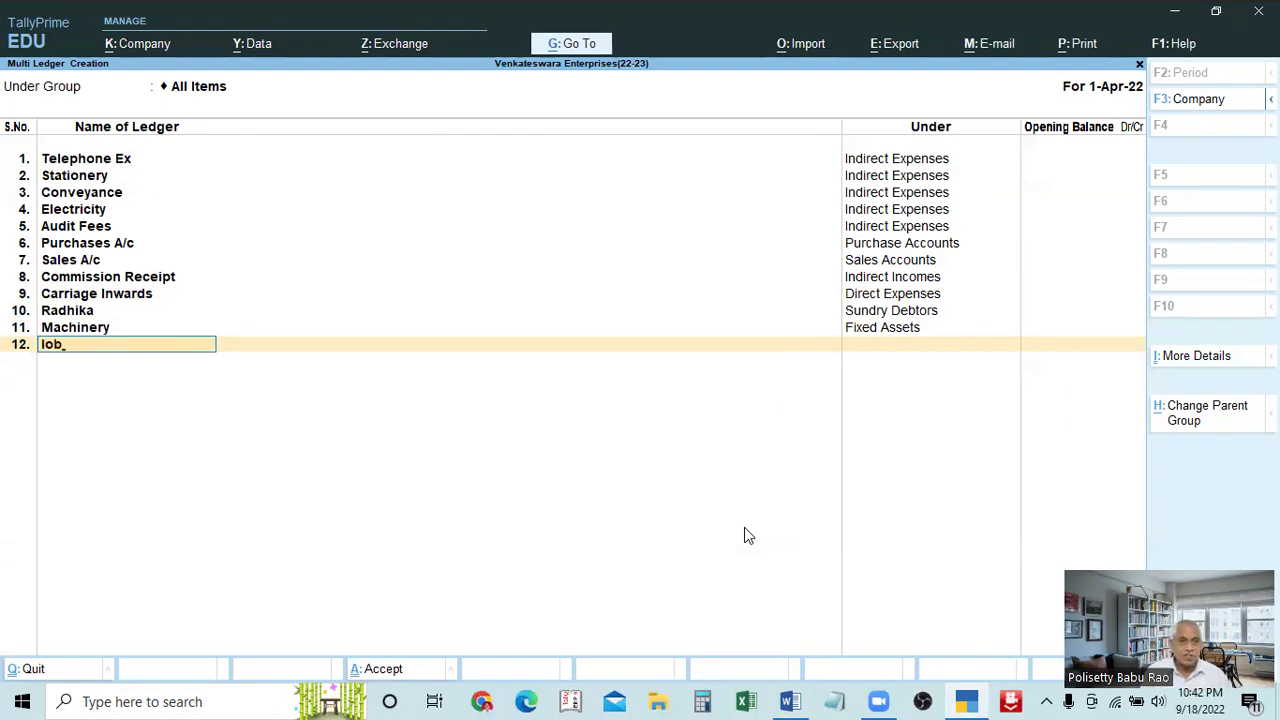
key("Return")
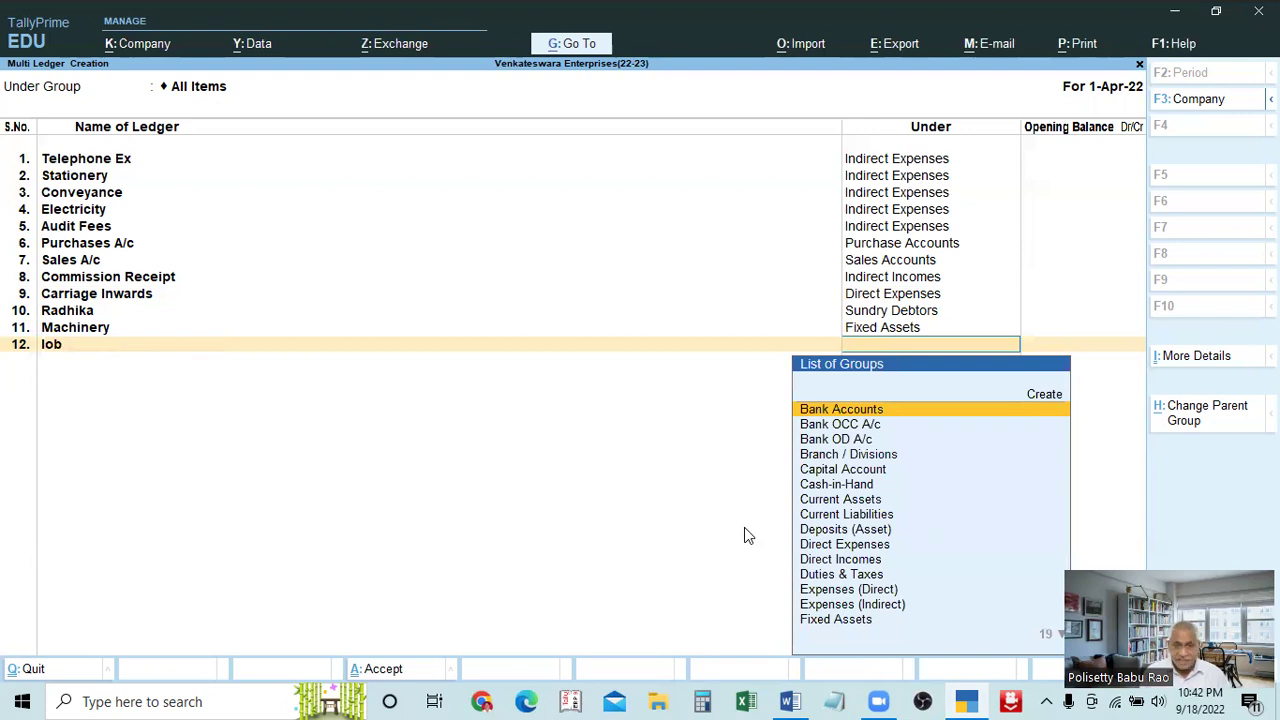
key("Return")
Try entering Andhra Traders and back out of the duplicate-name error
key("Return")
key("alt+Tab")
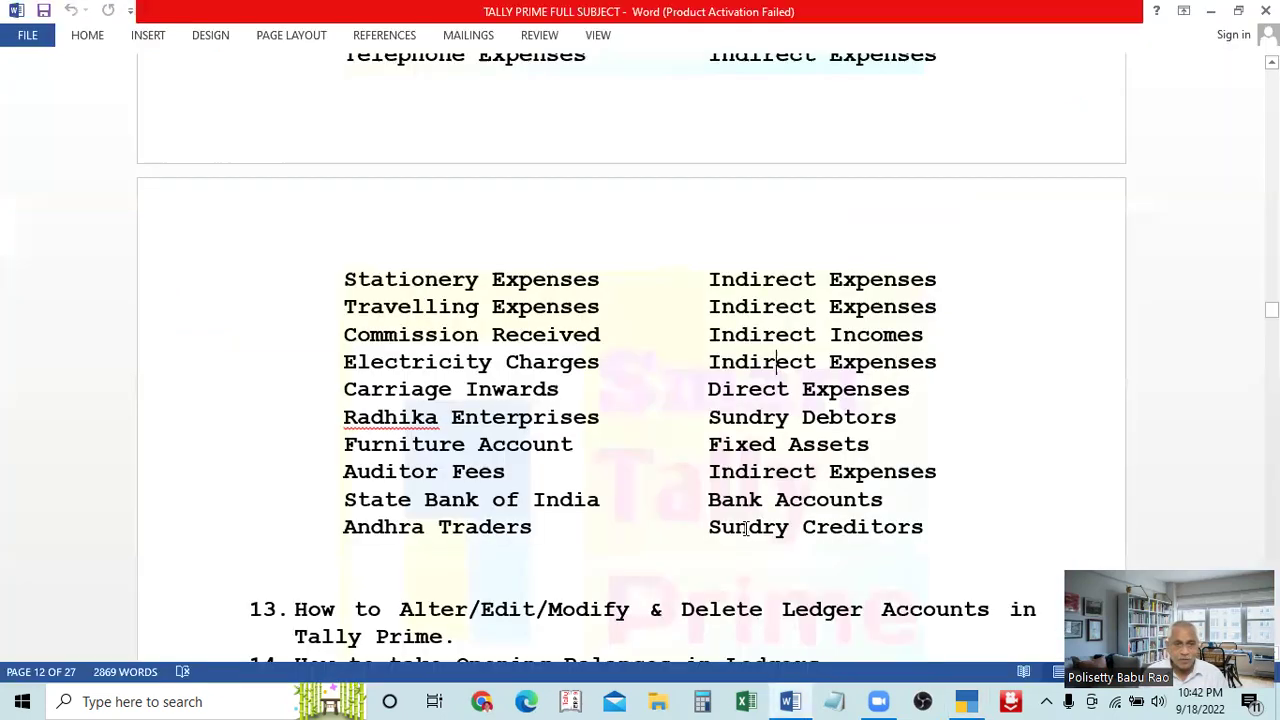
key("alt+Tab")
type("Andhra Traders")
key("Return")
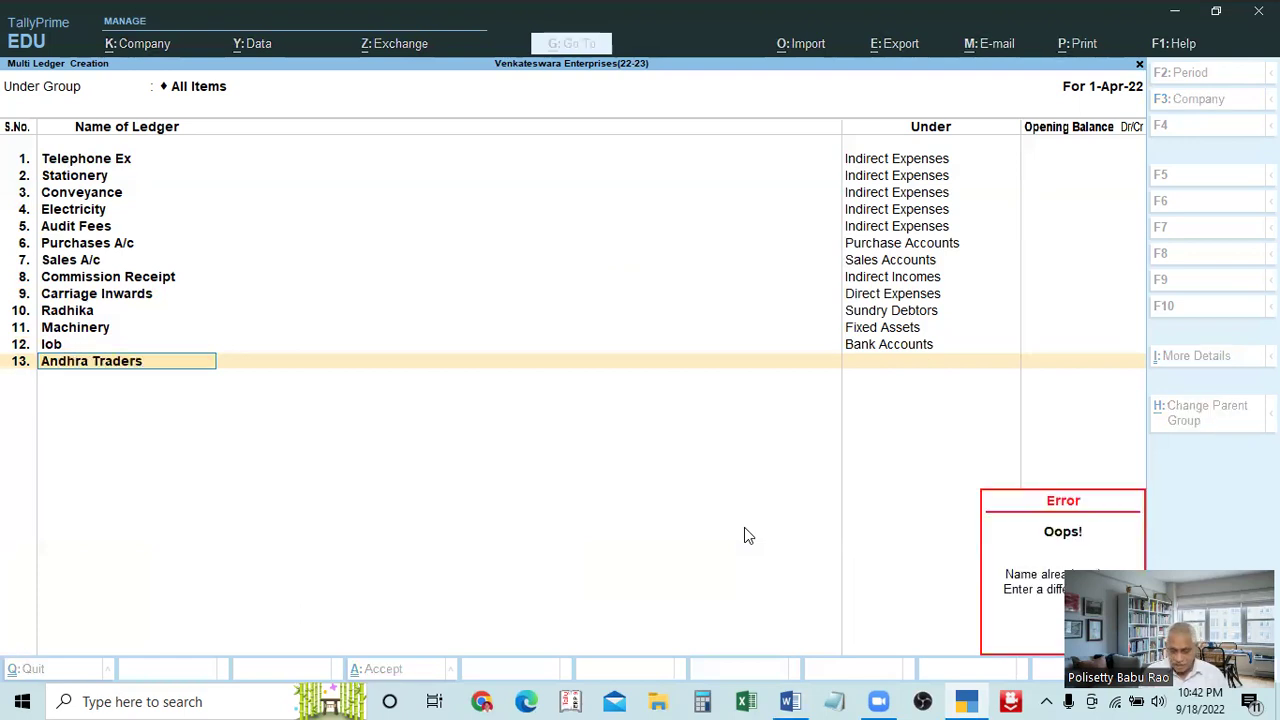
key("Escape")
key("BackSpace")
key("Return")
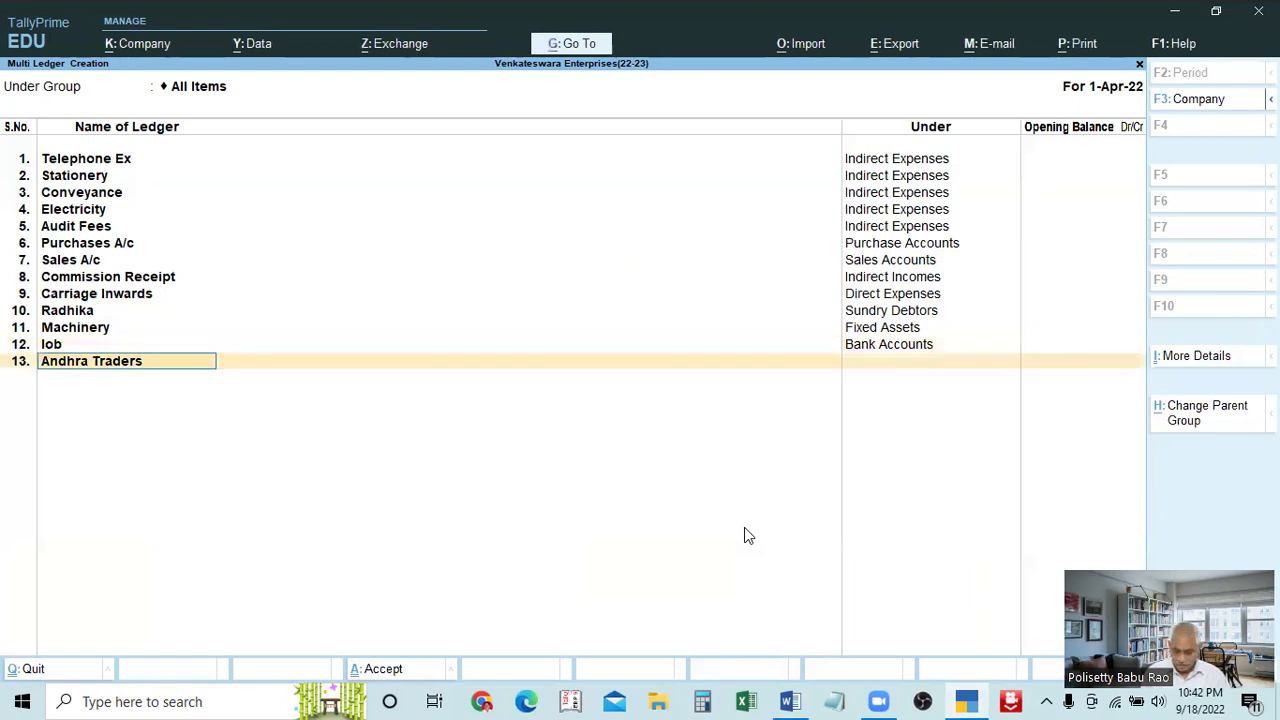
key("Escape")
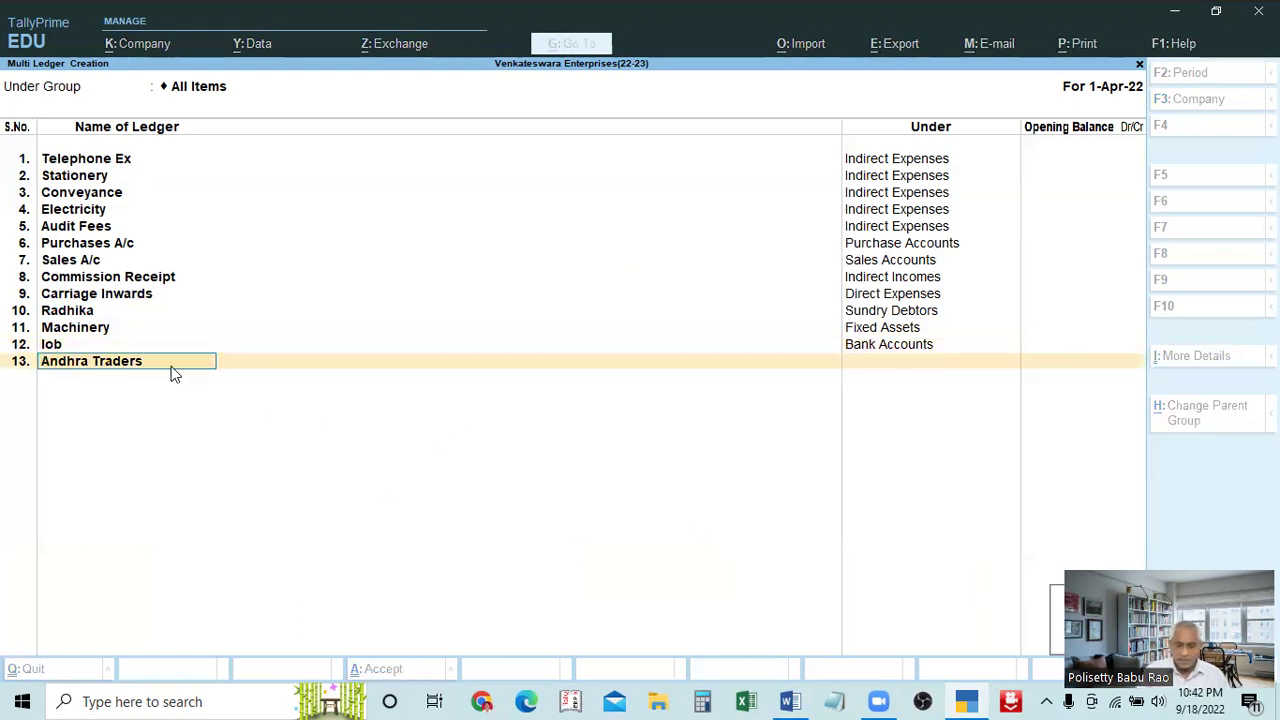
key("BackSpace")
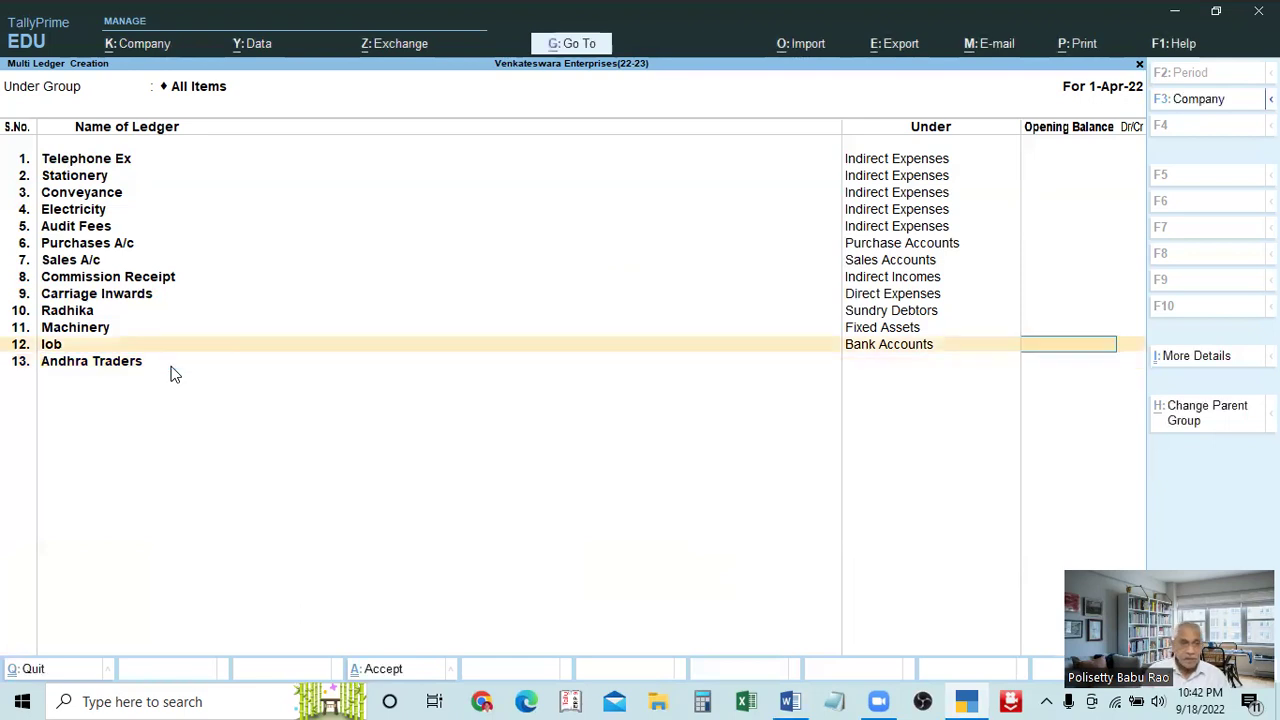
key("BackSpace")
key("Return")
key("Return")
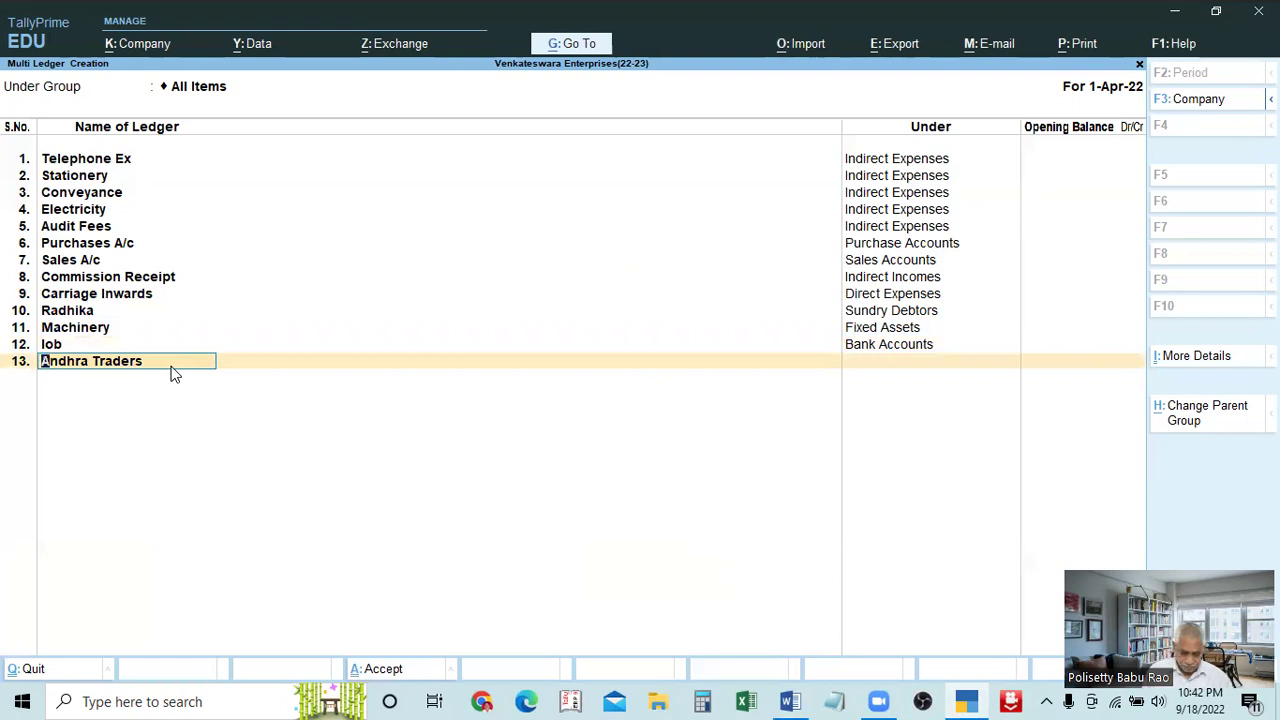
Enter Andhra Enterprises under Sundry Creditors and bring up the save prompt
type("Andhra Enterprises")
key("Return")
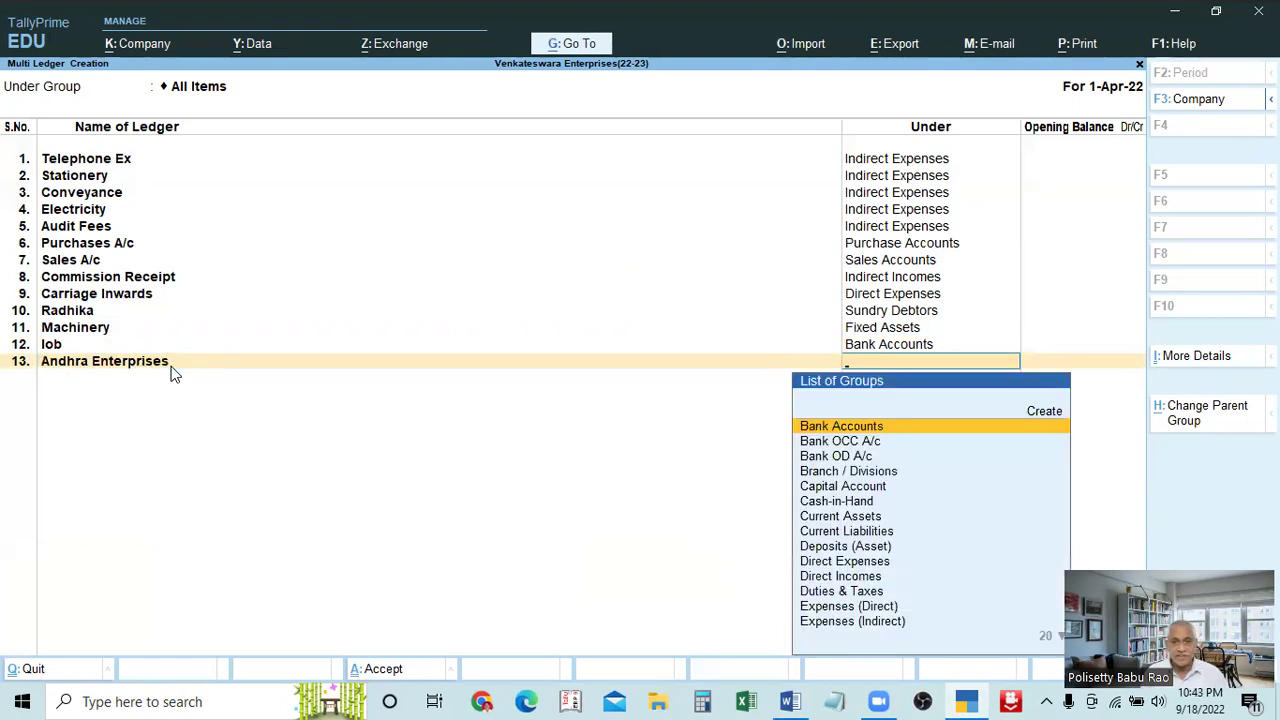
key("alt+Tab")
key("alt+Tab")
type("Sundr")
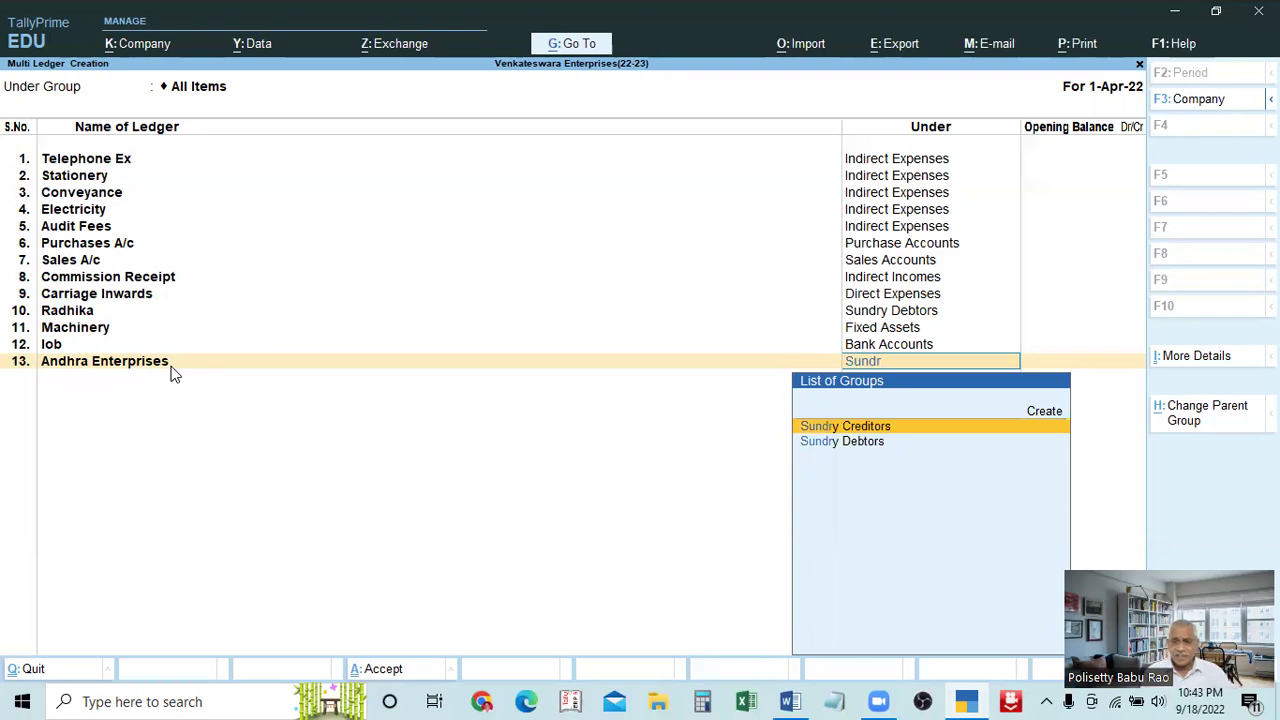
key("Return")
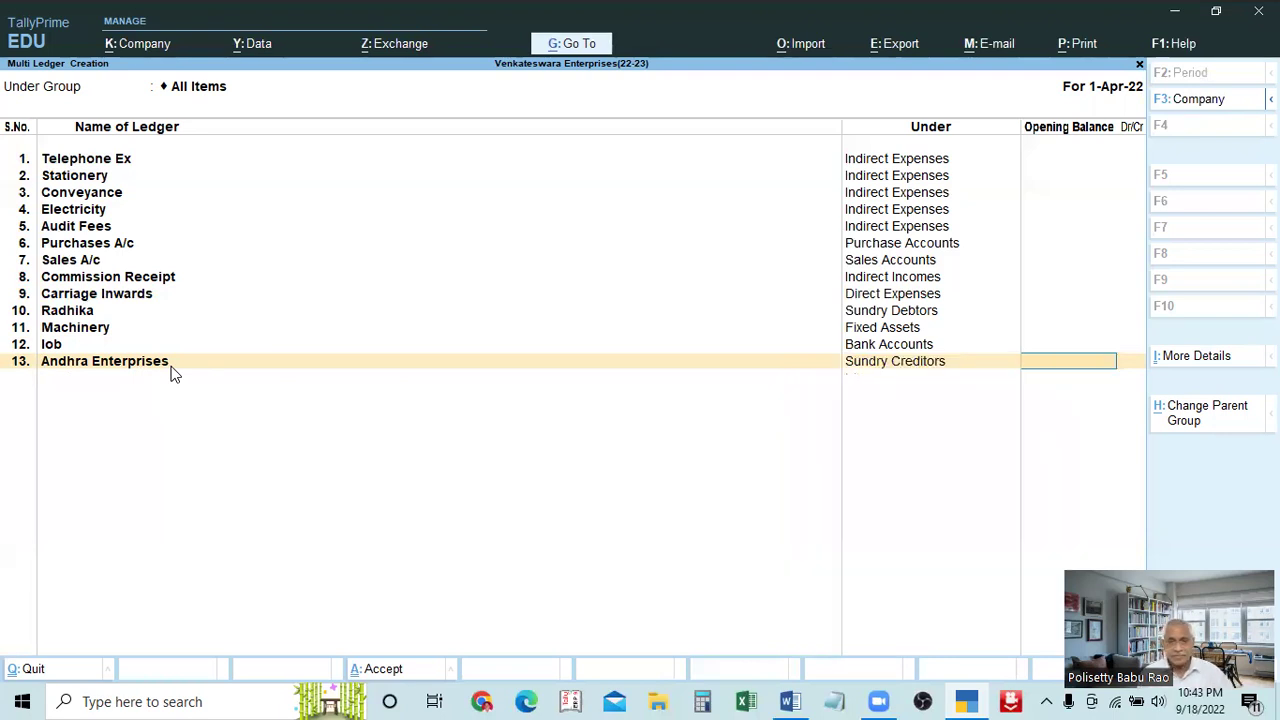
key("Return")
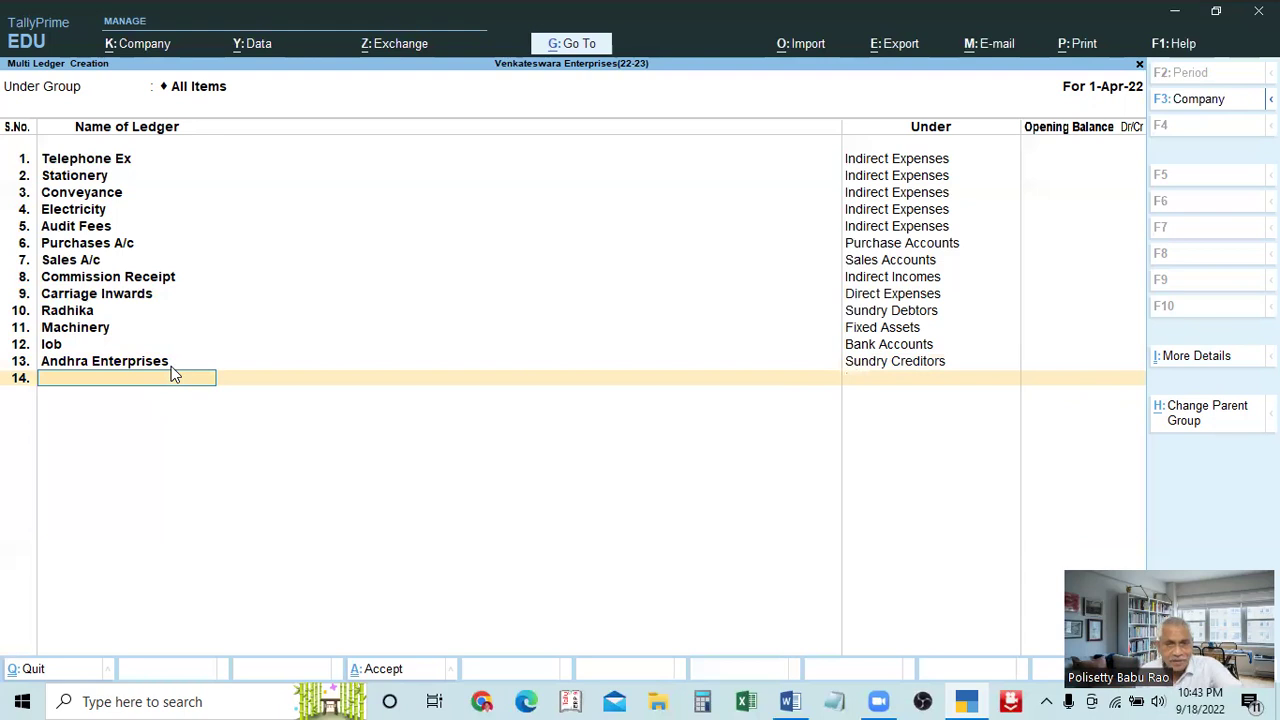
key("Return")
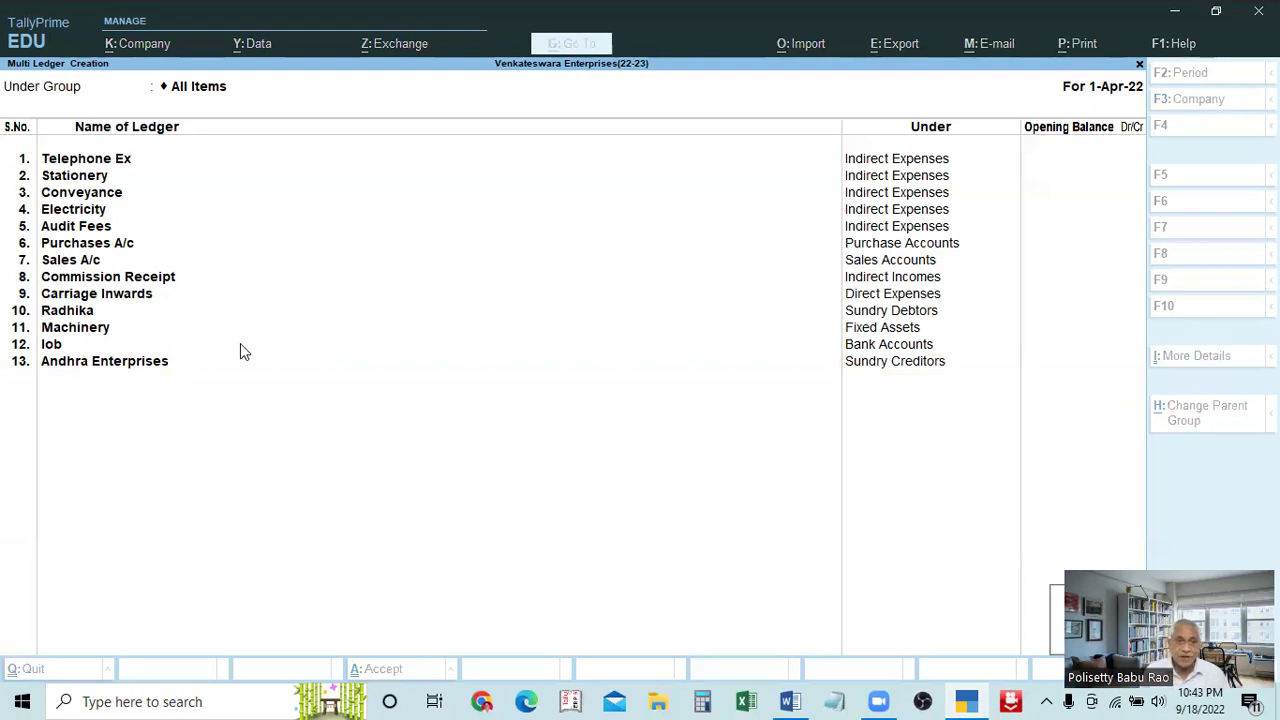
Recheck Andhra Enterprises' Sundry Creditors group and drop the empty row 14
key("Escape")
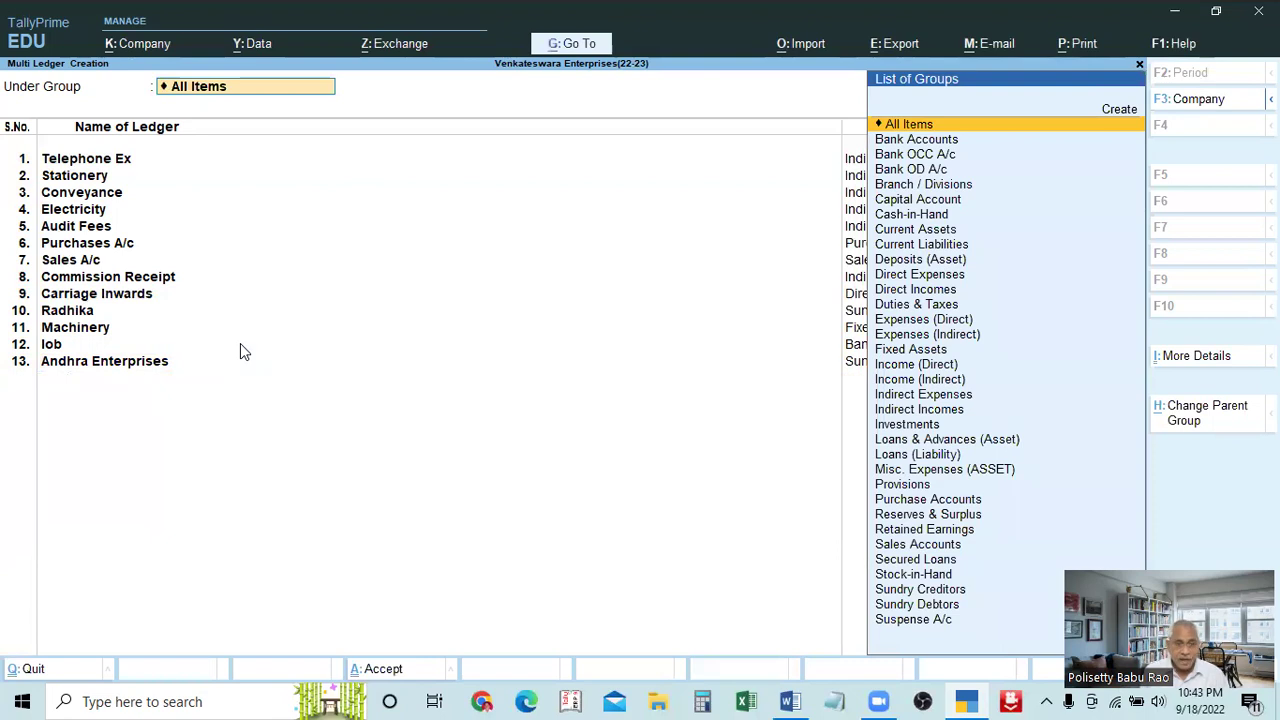
left_click(127, 366)
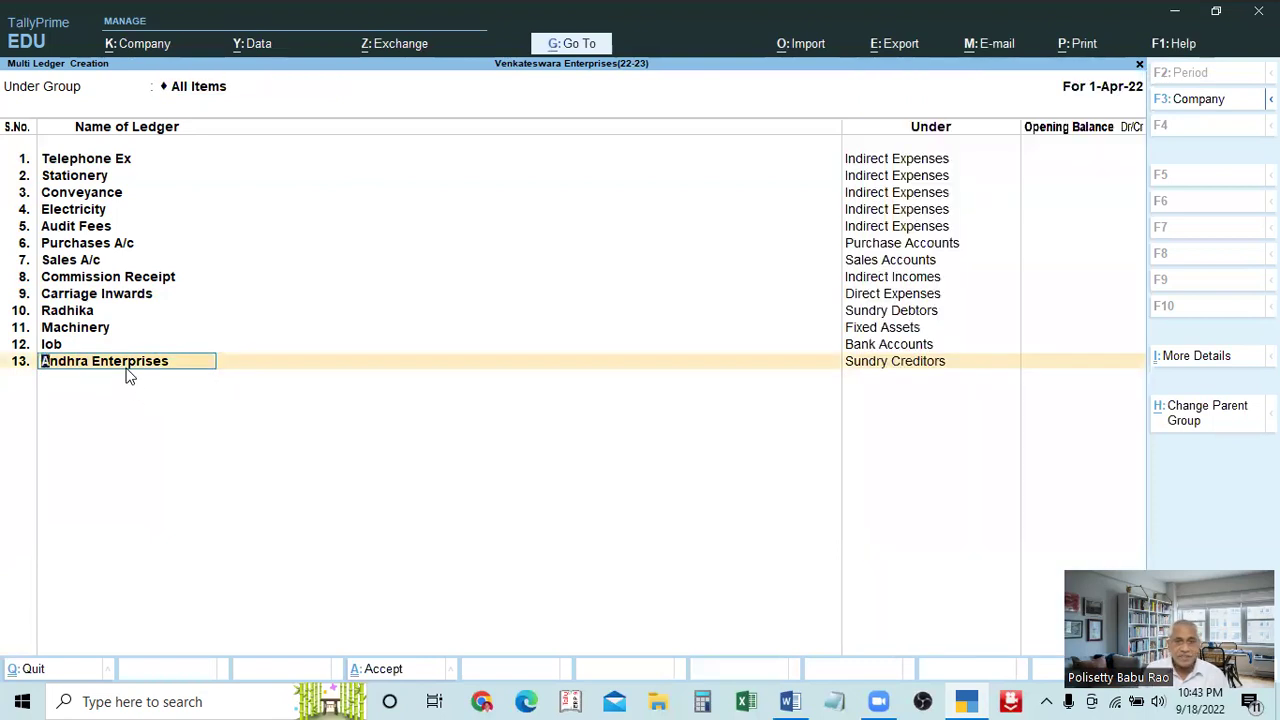
key("Return")
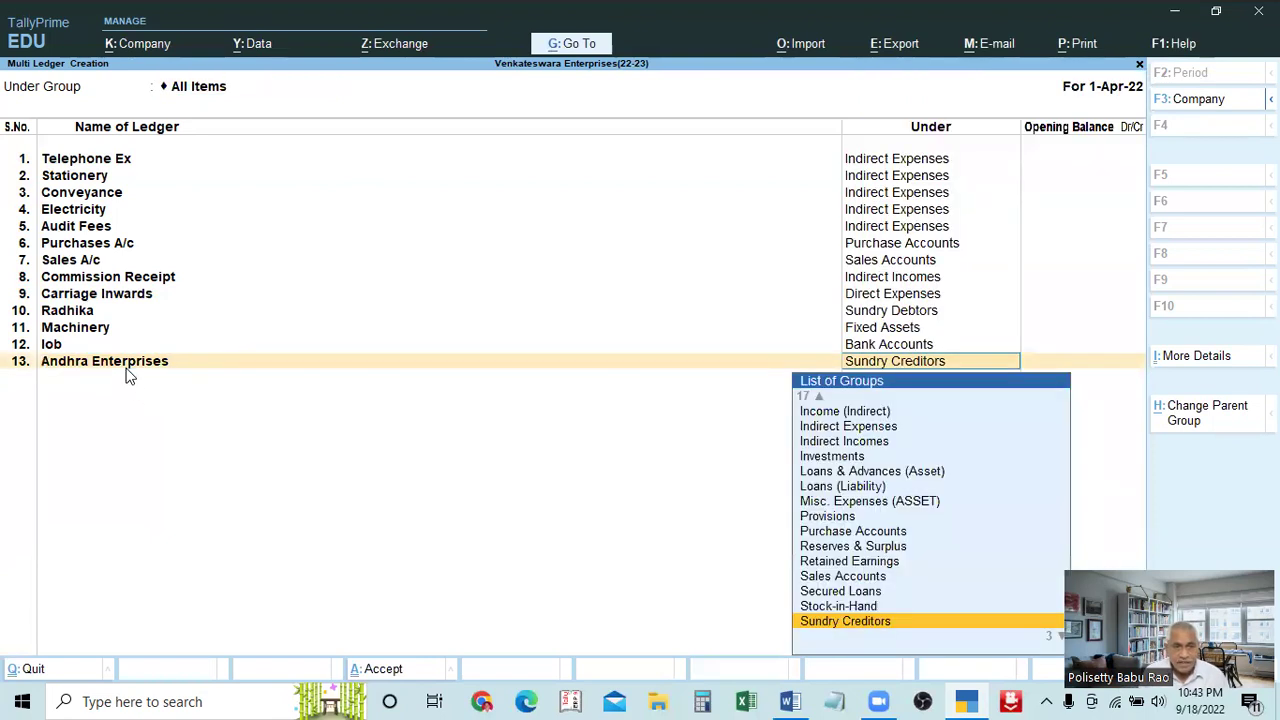
key("Return")
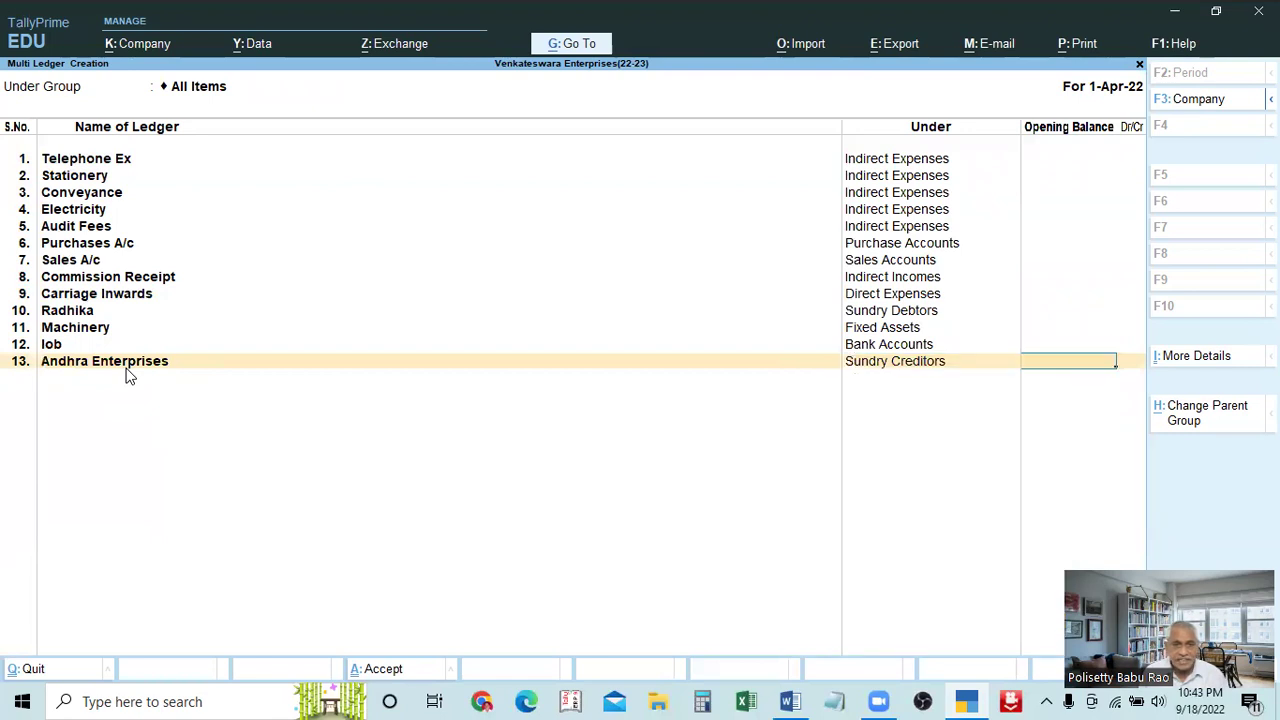
key("Return")
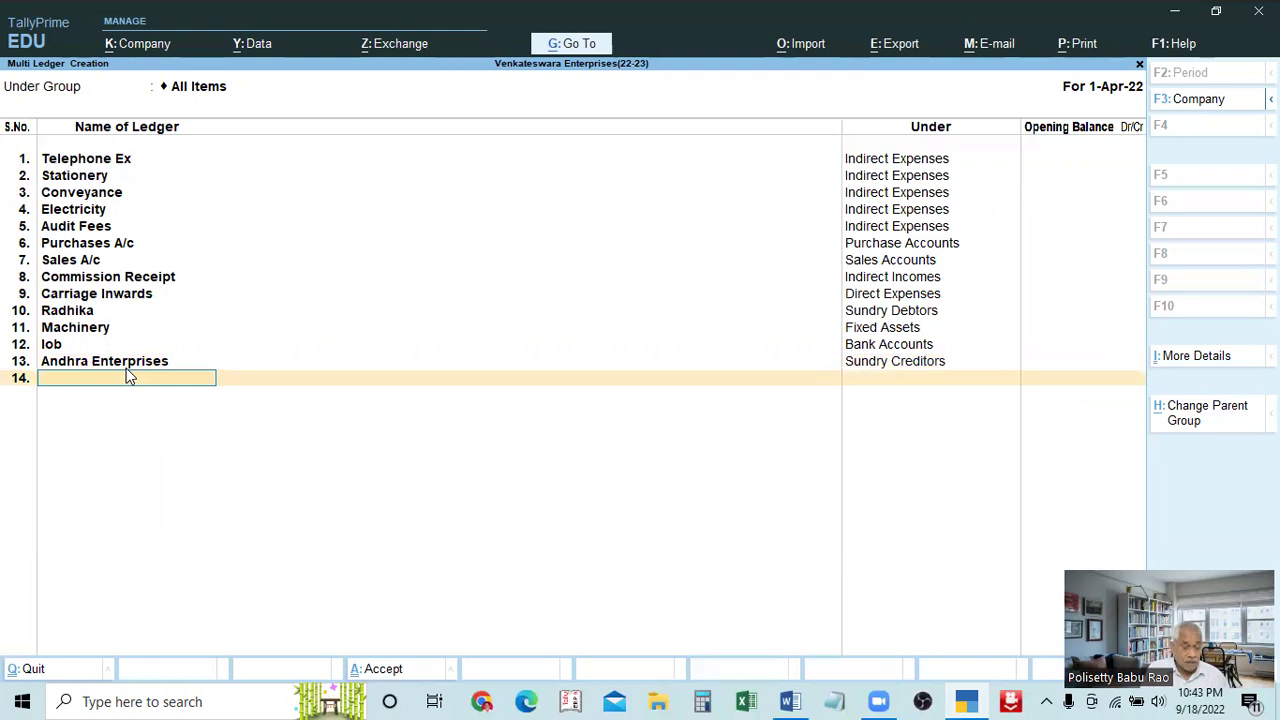
key("ctrl")
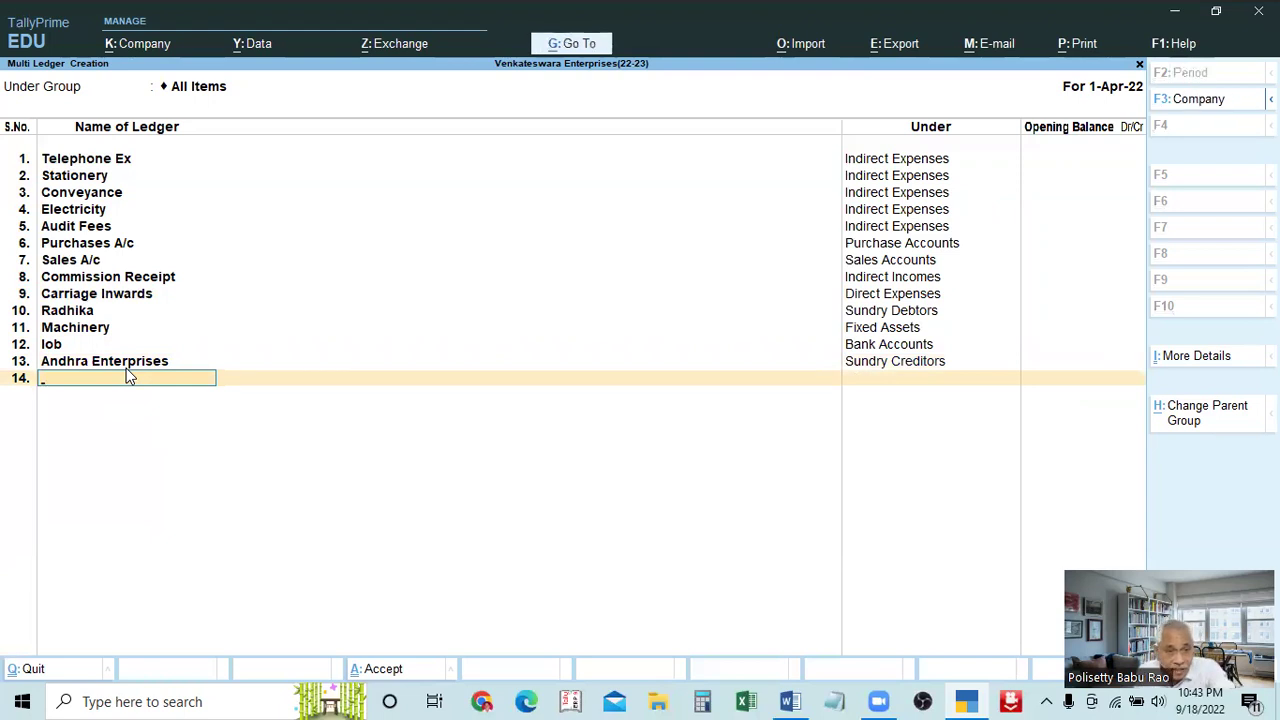
key("BackSpace")
key("BackSpace")
key("BackSpace")
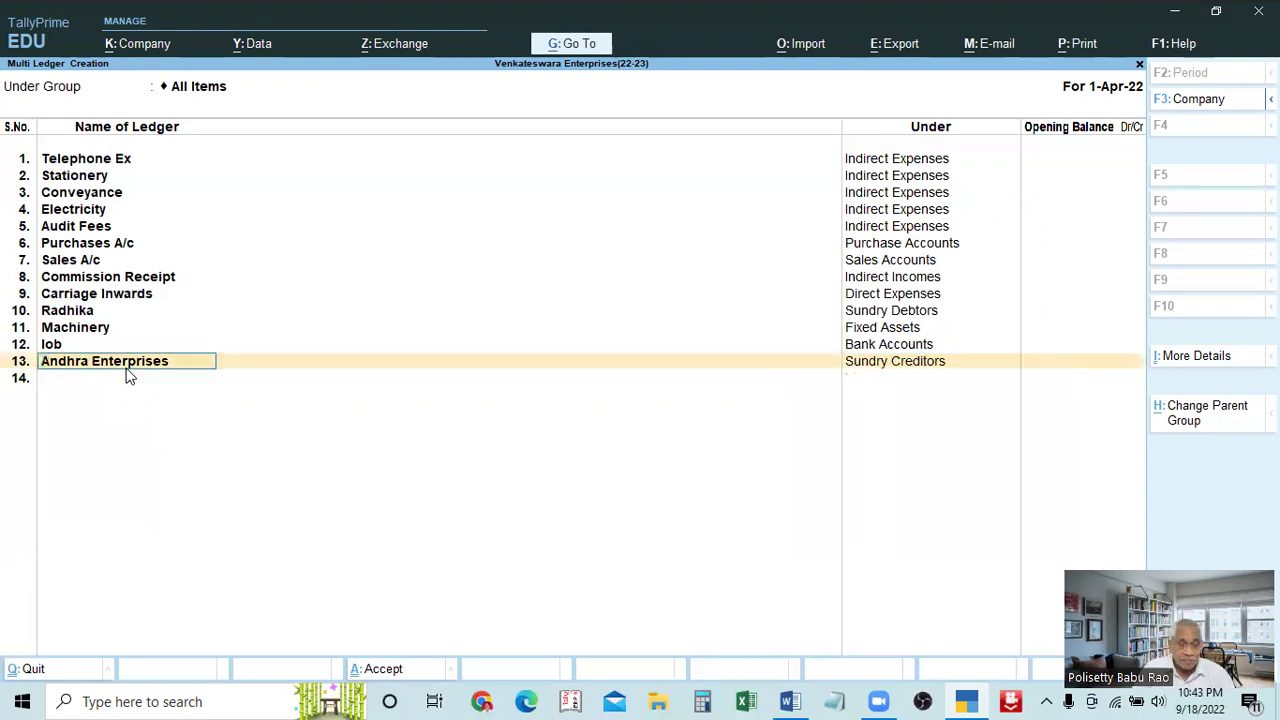
key("Return")
key("Return")
key("Return")
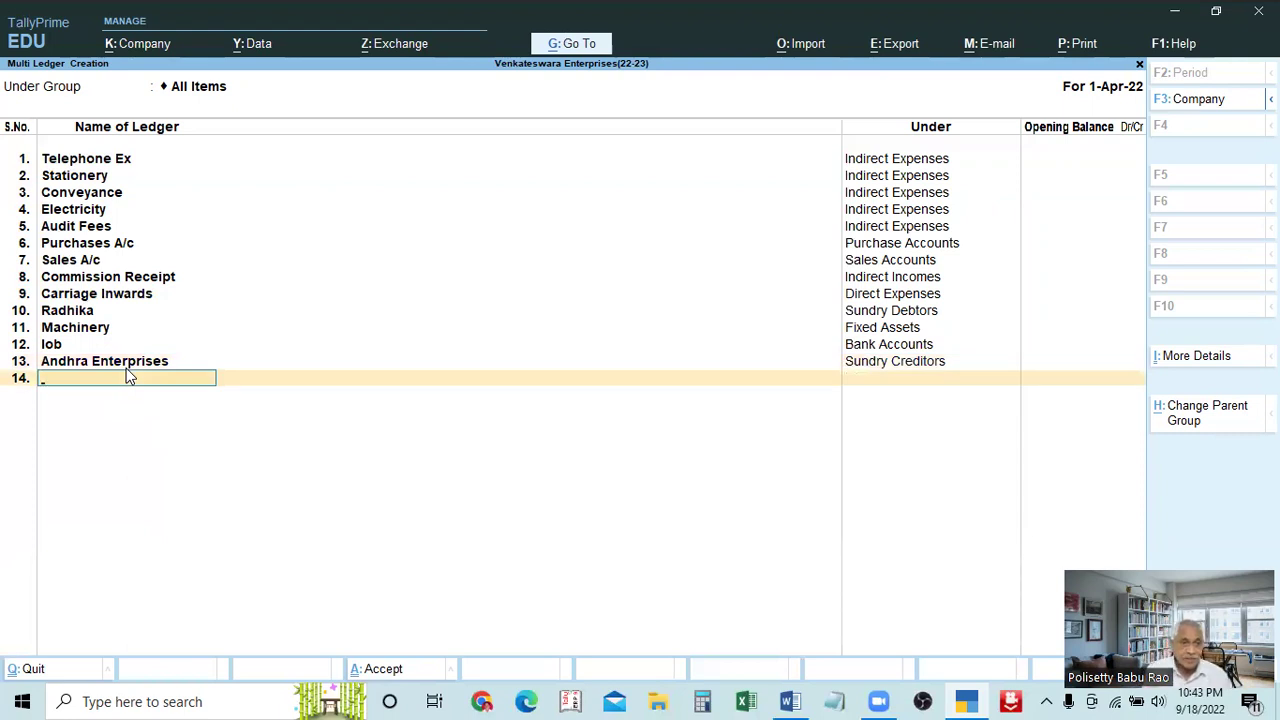
key("Return")
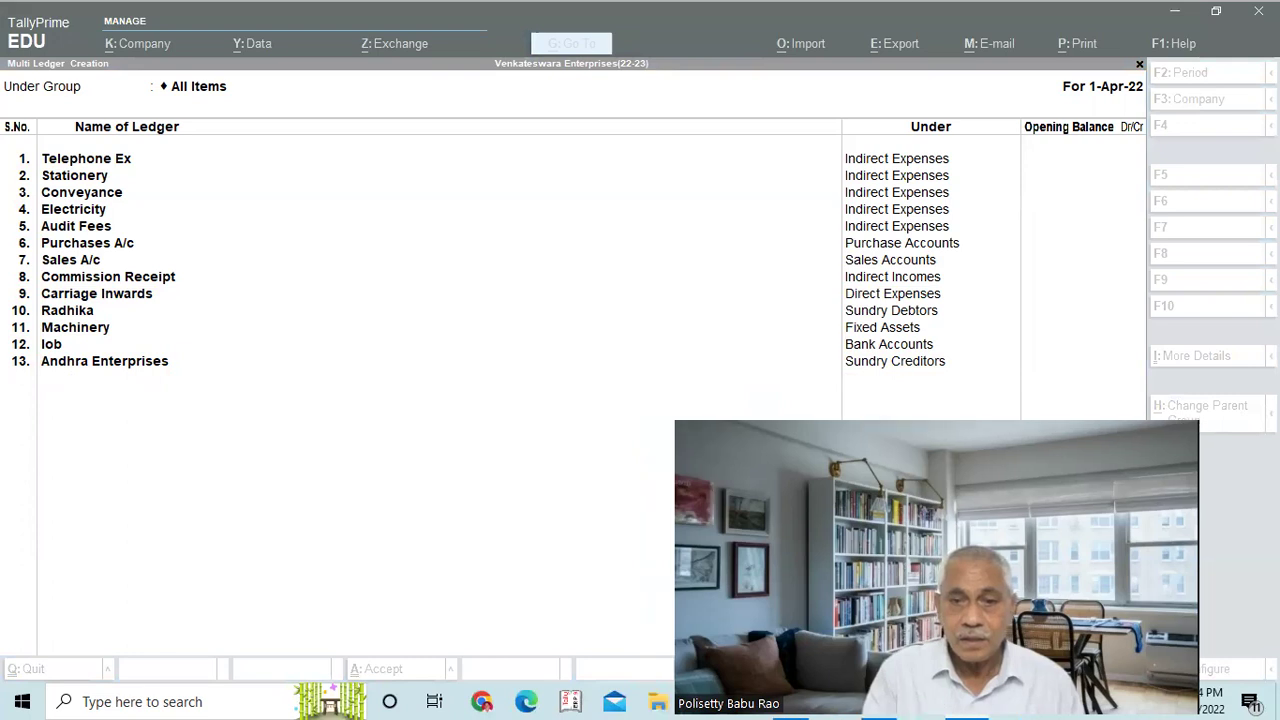
Accept the 13 new ledgers with Ctrl+A and Yes, opening the List of Ledgers
key("ctrl+a")
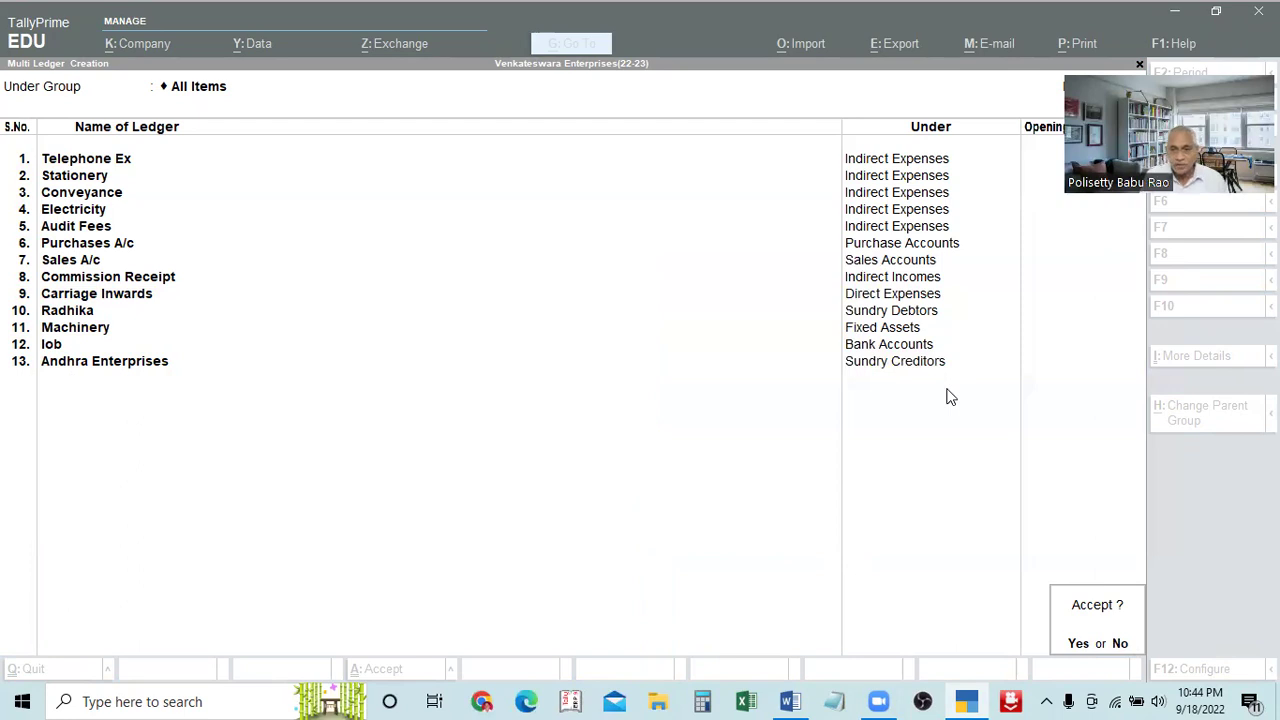
left_click(754, 455)
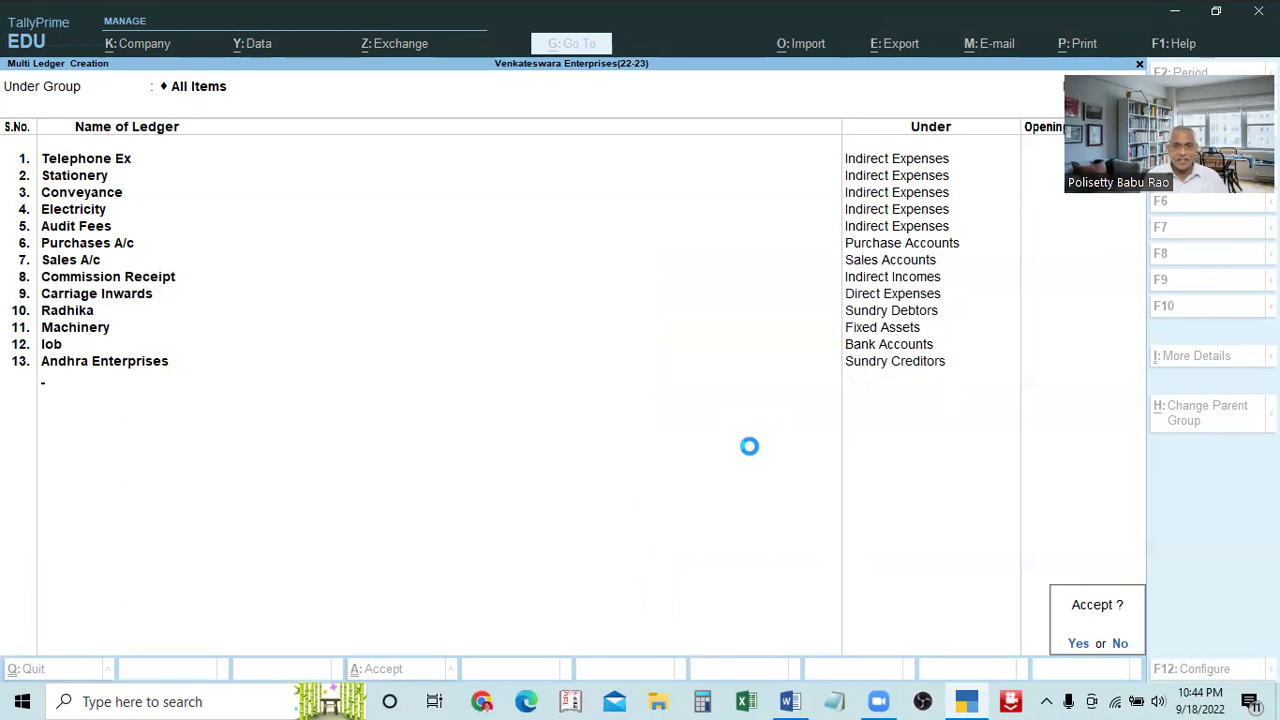
key("y")
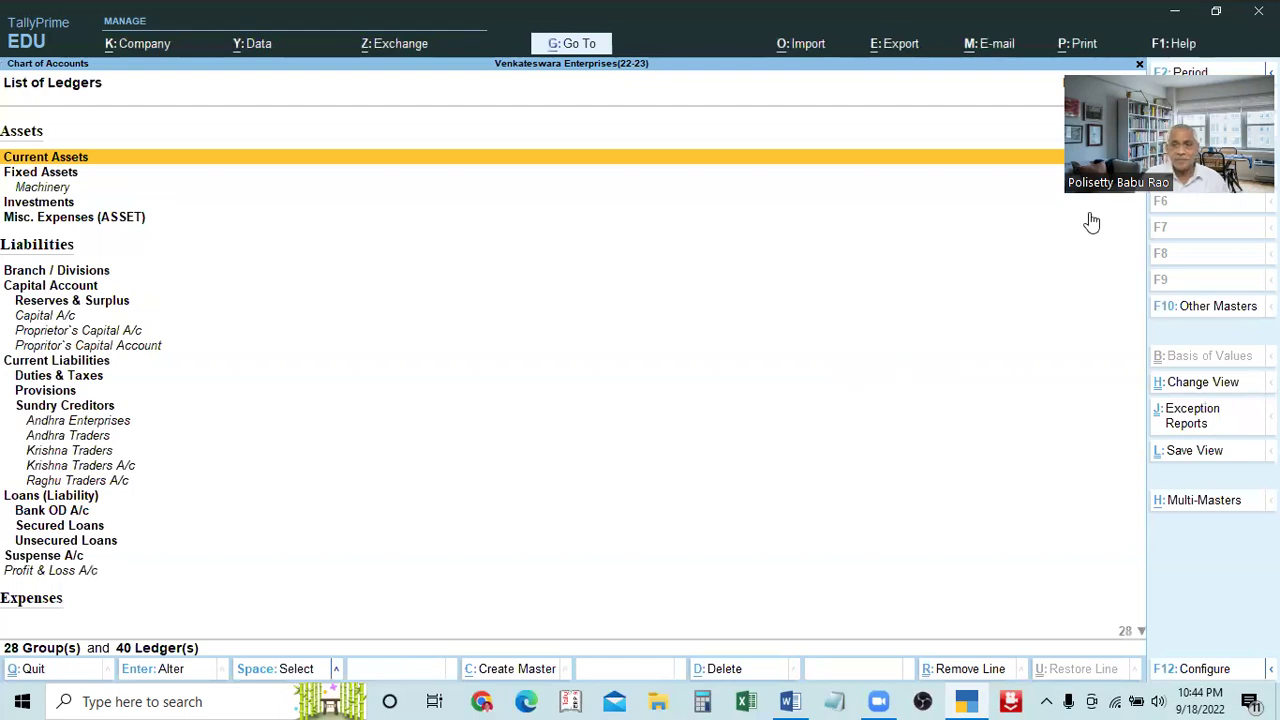
Browse the Liabilities ledgers from Unsecured Loans to Sundry Creditors, then close the list
left_click(970, 542)
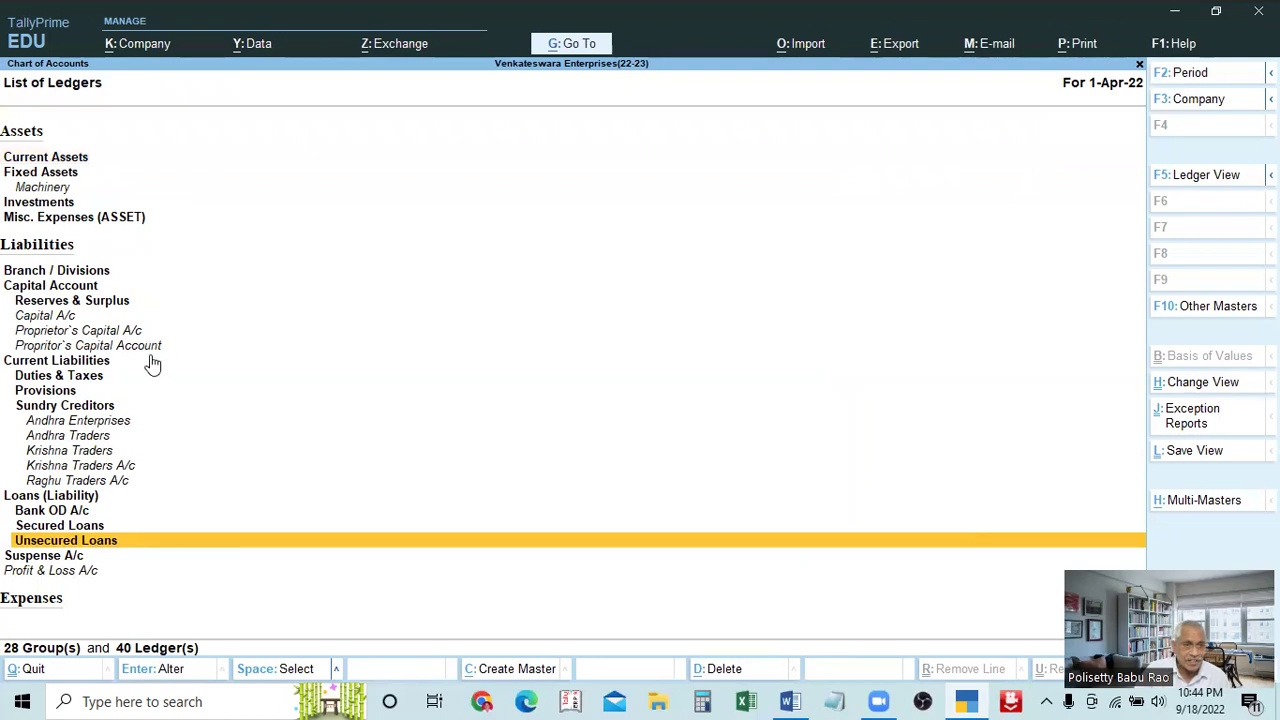
key("Down")
key("Down")
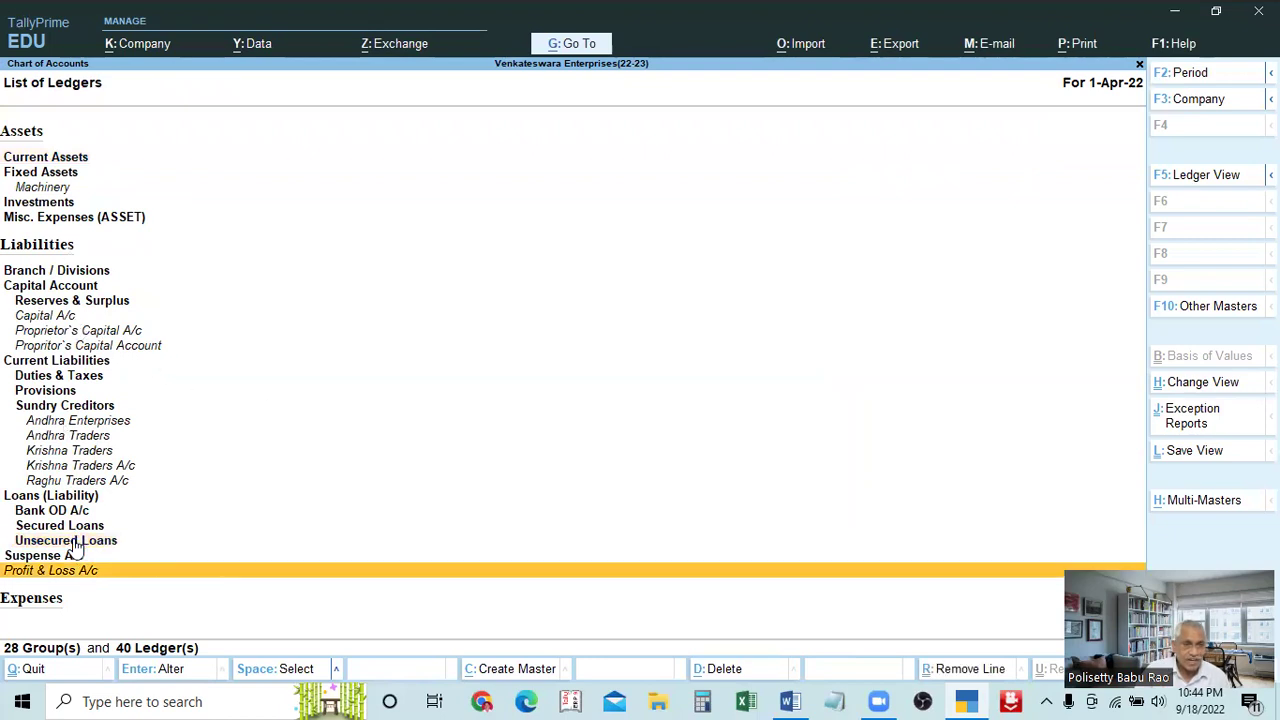
scroll(75, 547, "down", 1)
key("Up")
key("Up")
key("Up")
key("Up")
key("Up")
key("Up")
key("Up")
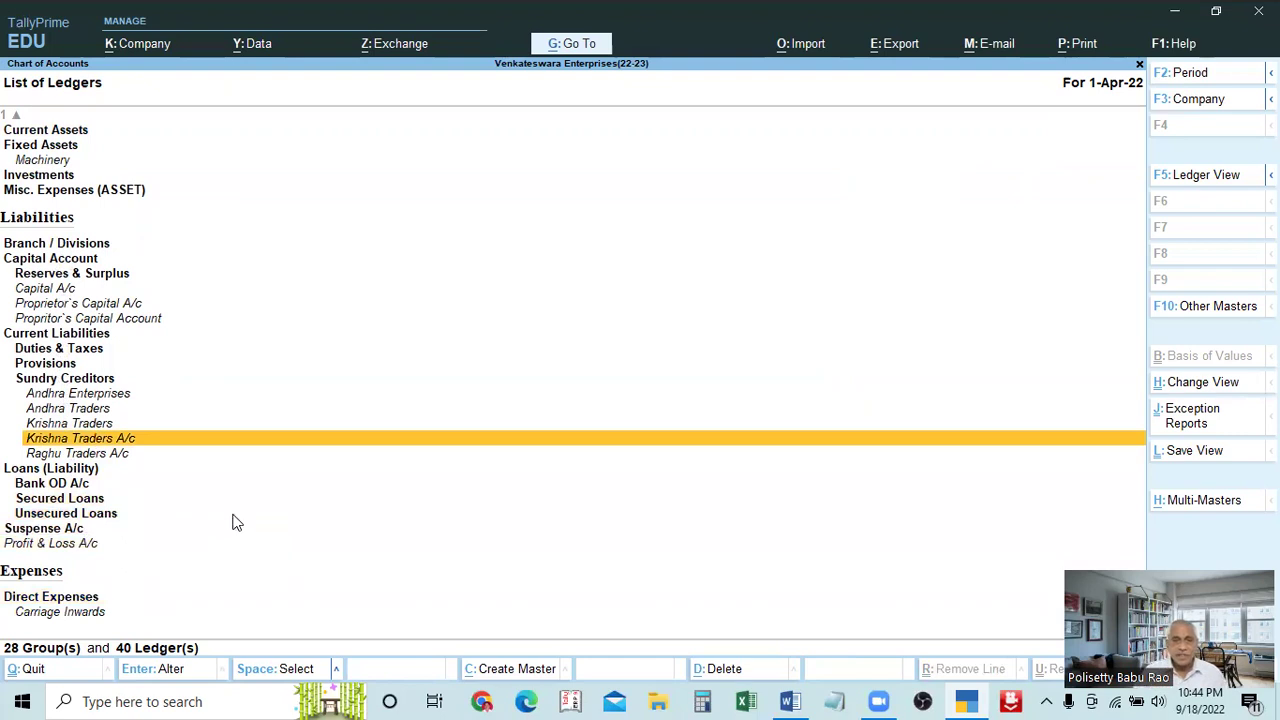
key("Escape")
key("Escape")
key("Escape")
key("Escape")
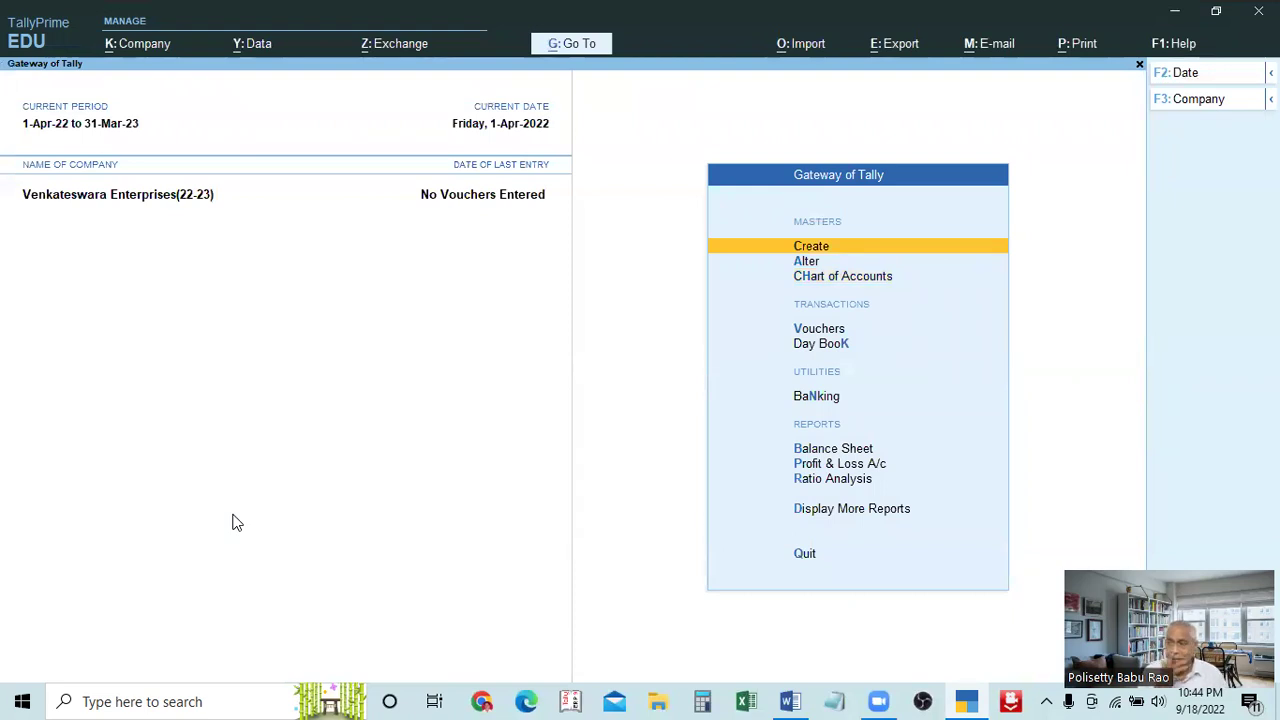
Move through Alter and Chart of Accounts, then back up to the Create option
key("Down")
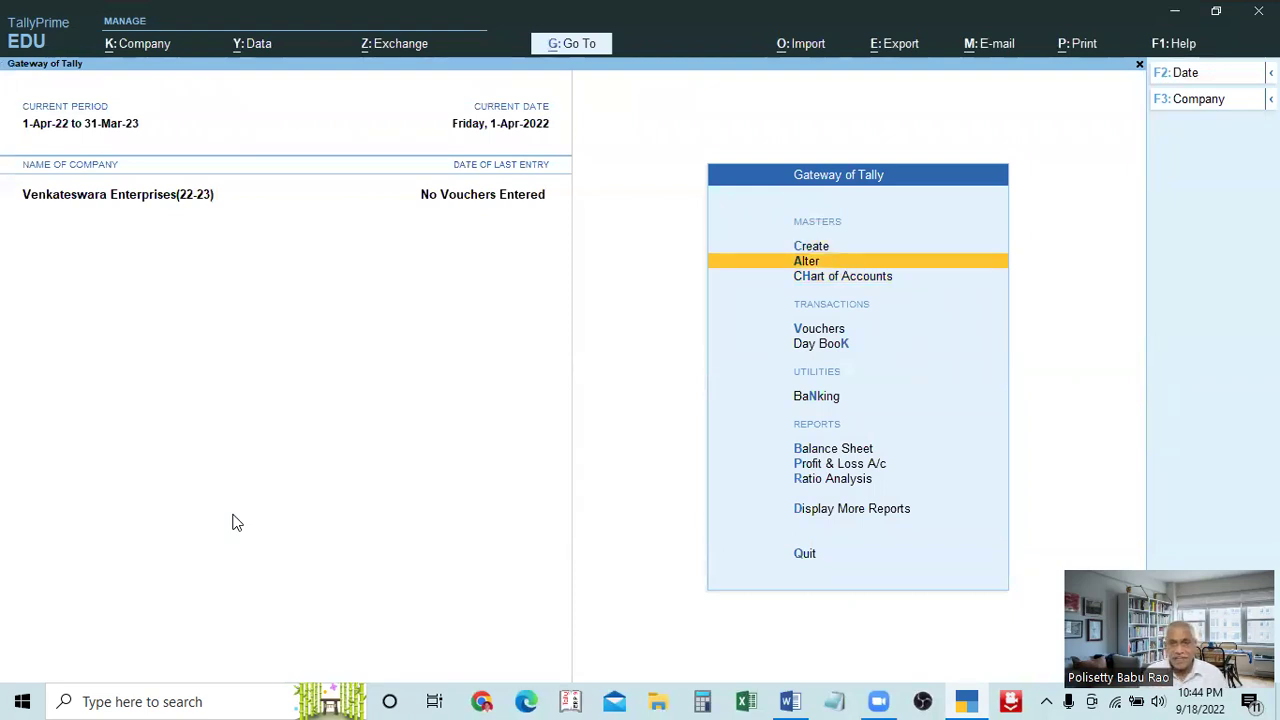
key("Down")
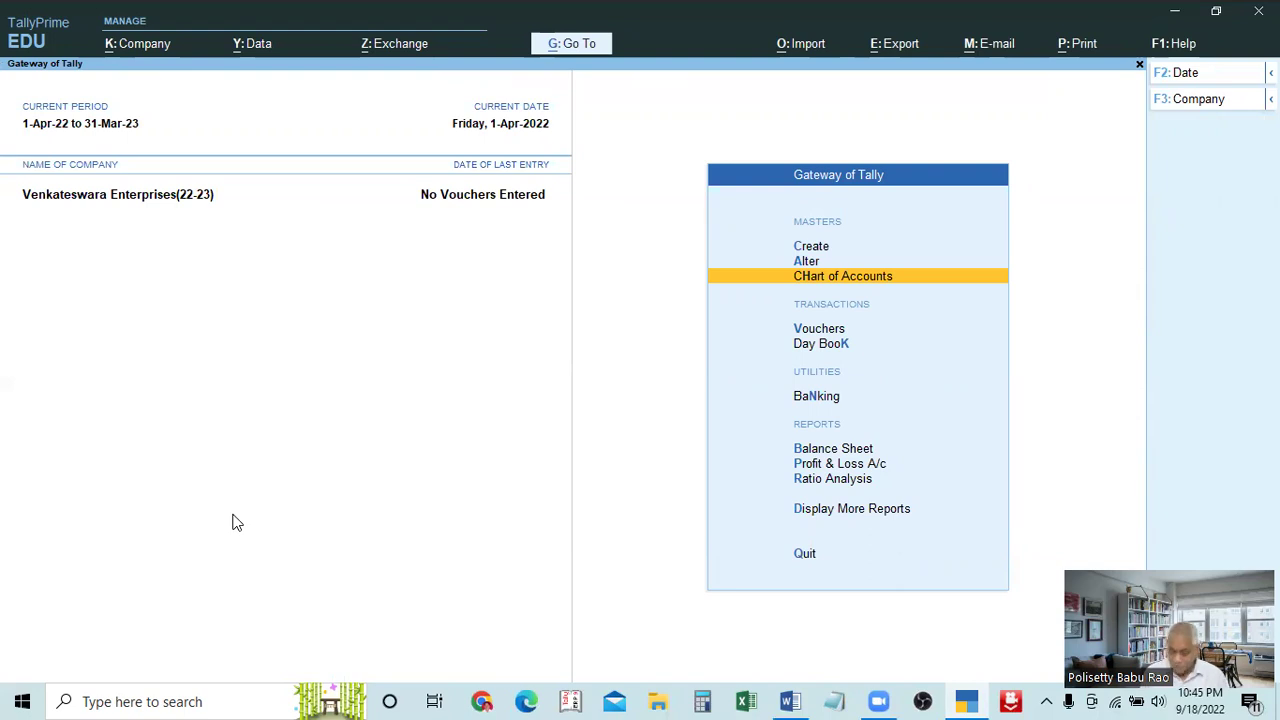
key("Up")
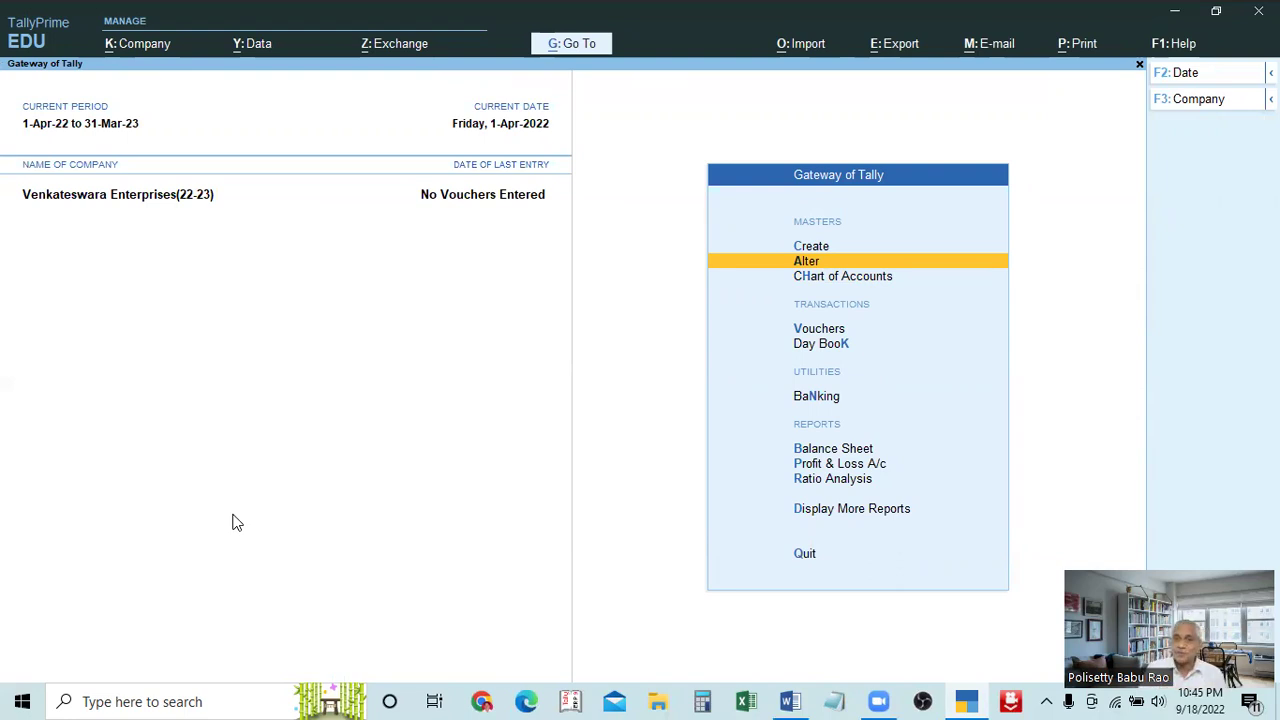
key("Up")
Open a blank Ledger Creation form from Create, then quit it without saving
key("Return")
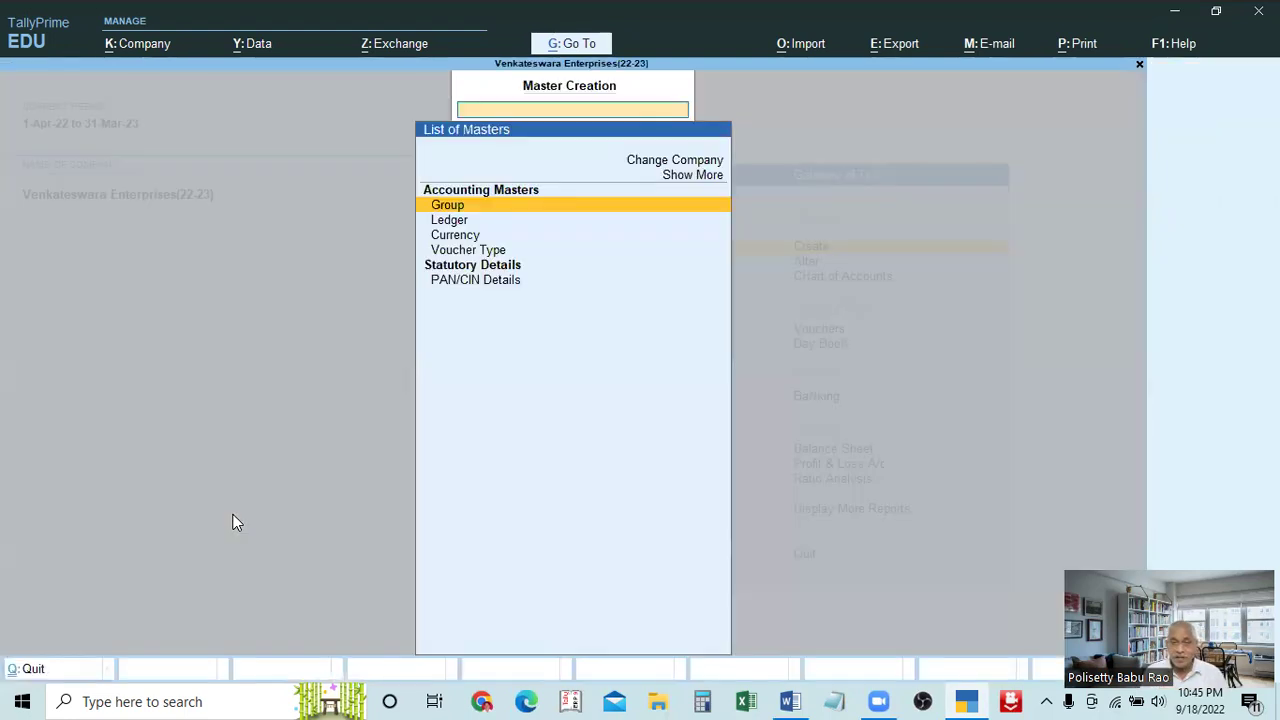
key("Down")
key("Return")
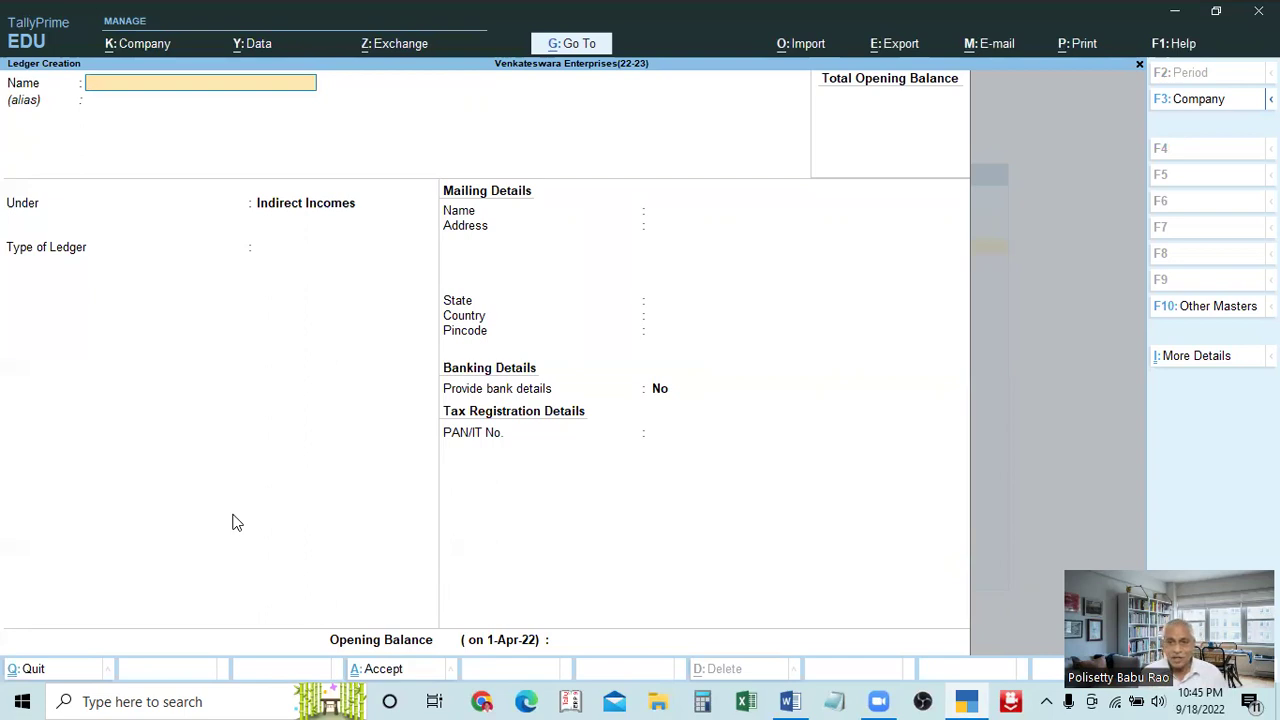
key("Escape")
key("y")
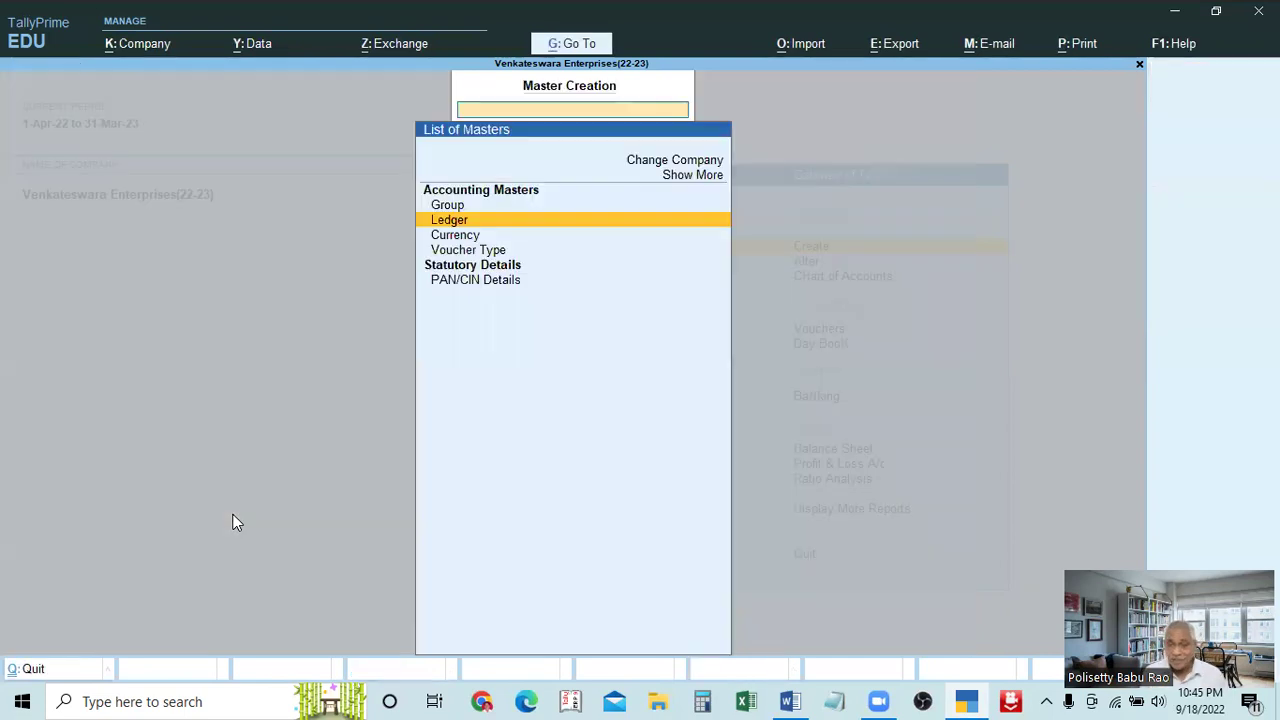
key("Escape")
key("Down")
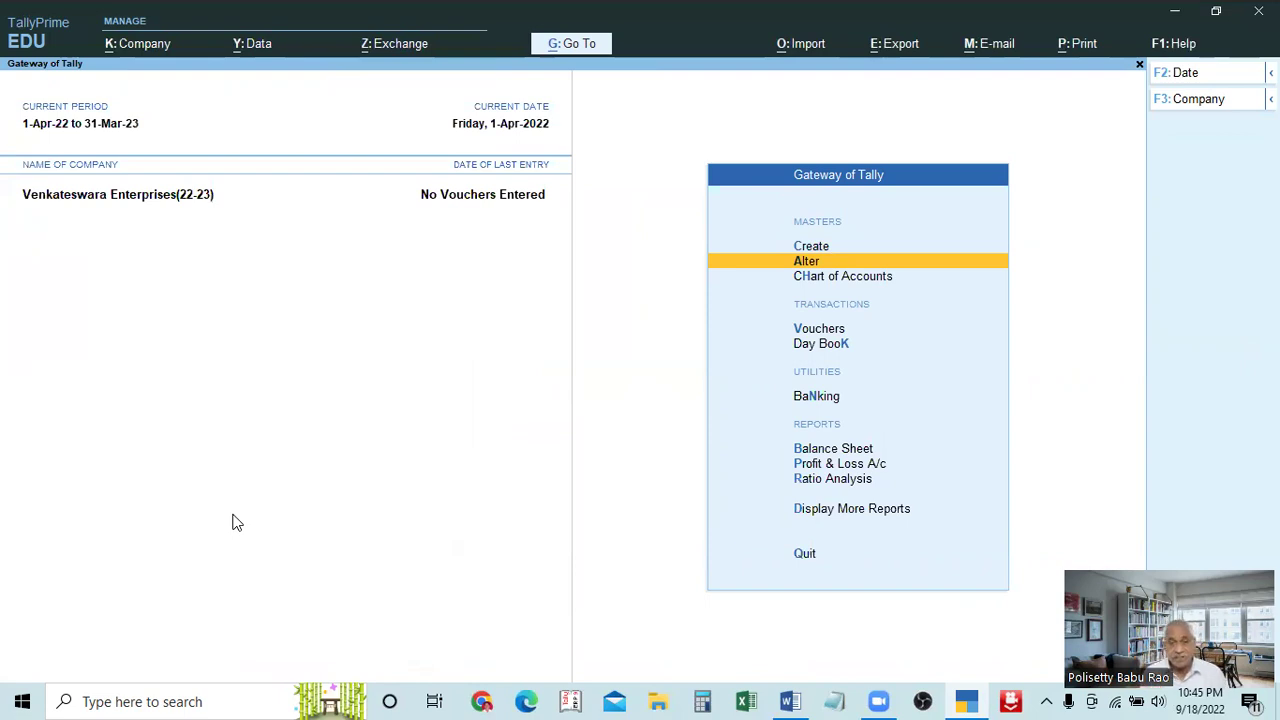
key("Return")
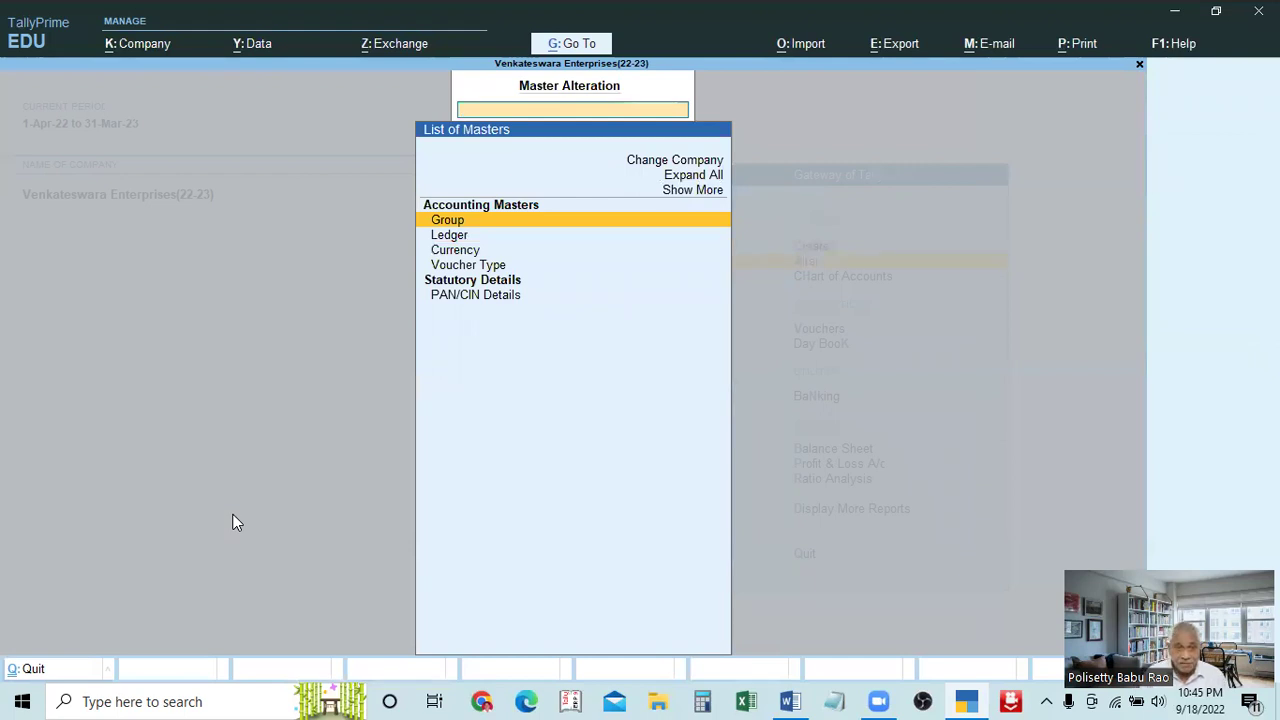
key("Down")
key("Return")
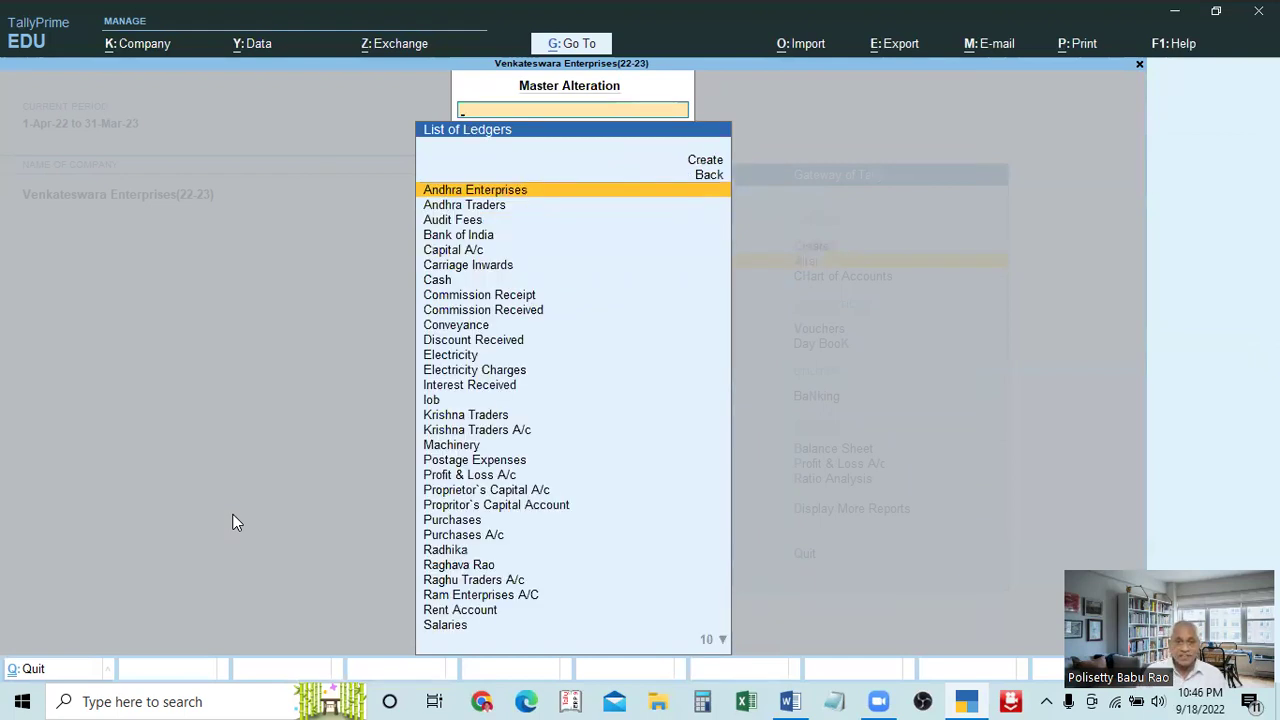
key("Down")
key("Down")
key("Down")
key("Down")
key("Down")
key("Down")
key("Down")
key("Down")
key("Down")
key("Down")
key("Down")
key("Down")
key("Down")
key("Down")
key("Down")
key("Down")
key("Down")
key("Down")
key("Down")
key("Down")
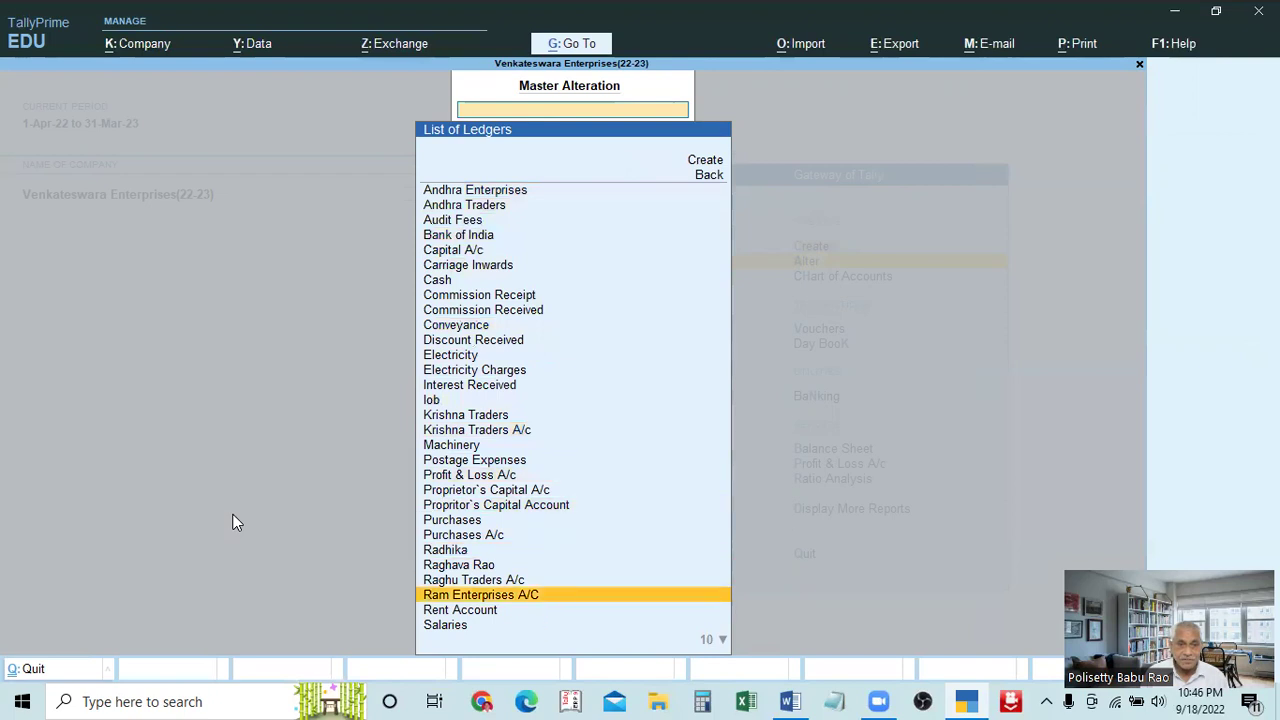
key("Up")
key("Up")
key("Up")
key("Up")
key("Up")
key("Up")
key("Up")
key("Up")
key("Up")
key("Up")
key("Up")
key("Up")
key("Up")
key("Up")
key("Up")
key("Up")
key("Up")
key("Up")
key("Up")
key("Up")
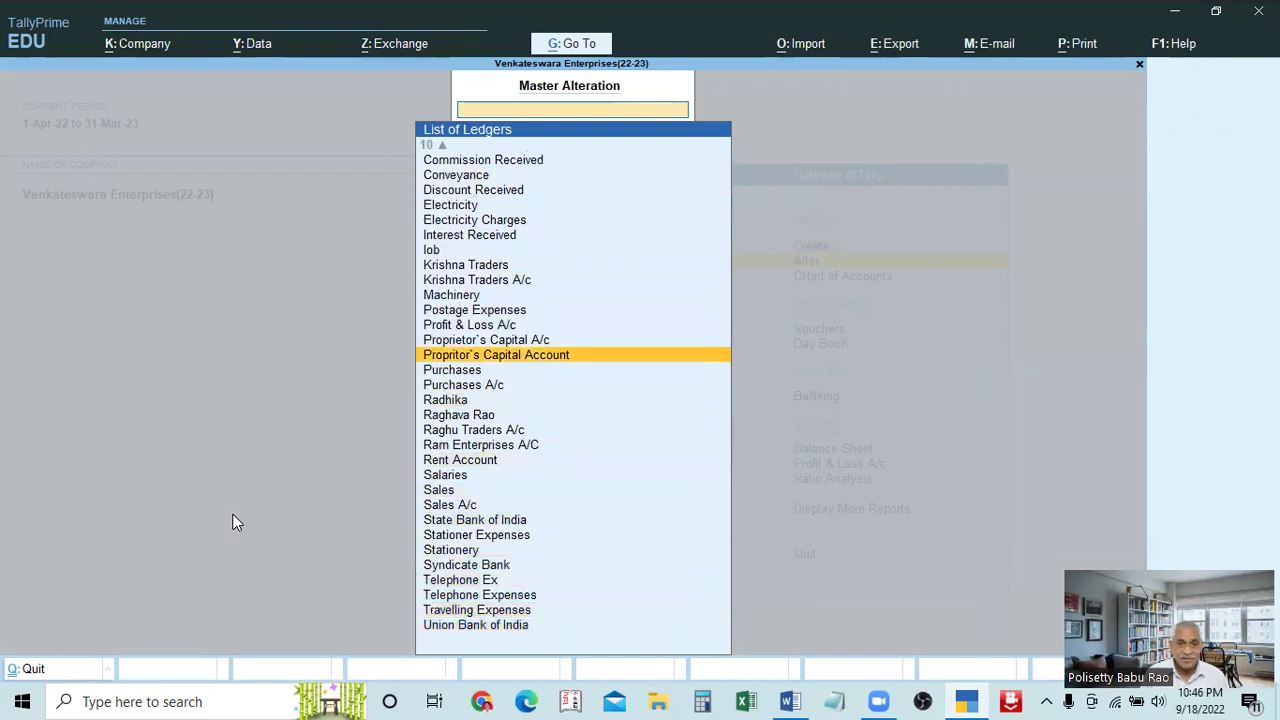
key("Up")
key("Up")
key("Up")
key("Up")
key("Up")
key("Up")
key("Up")
key("Up")
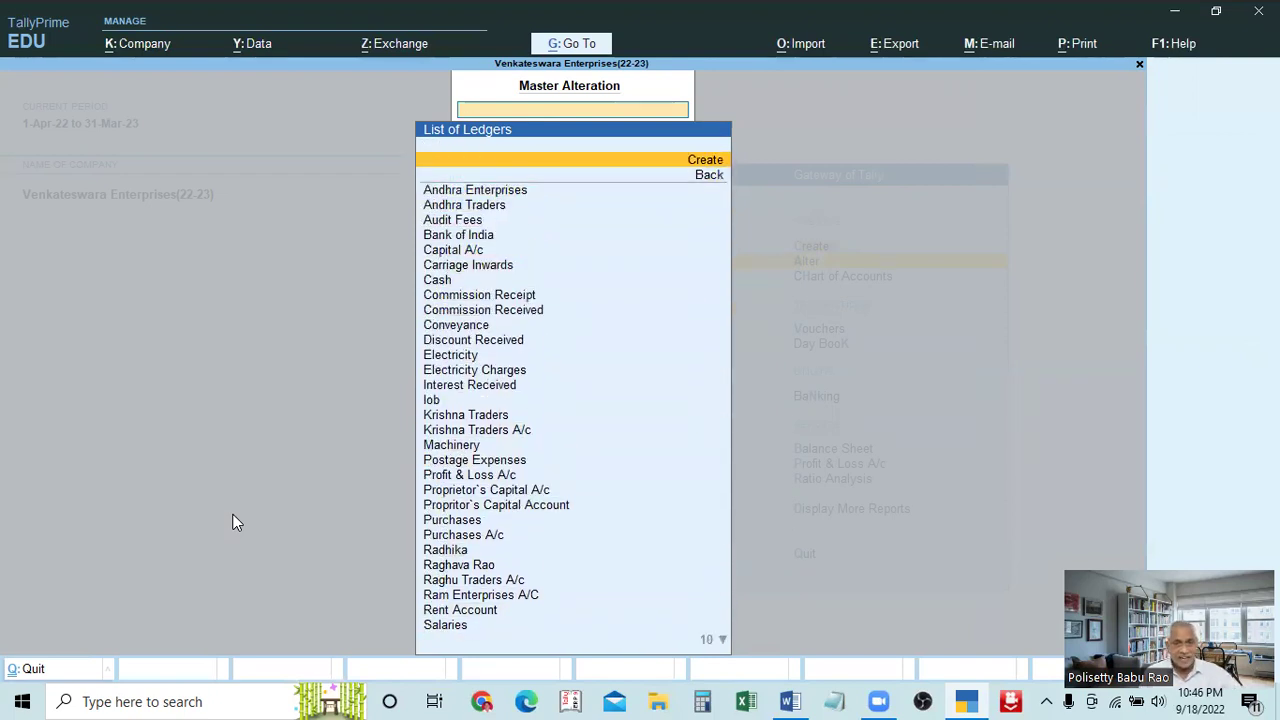
key("Down")
key("Down")
key("Down")
key("Down")
key("Down")
key("Down")
key("Down")
key("Down")
key("Down")
key("Down")
key("Down")
key("Down")
key("Down")
key("Down")
key("Escape")
key("Escape")
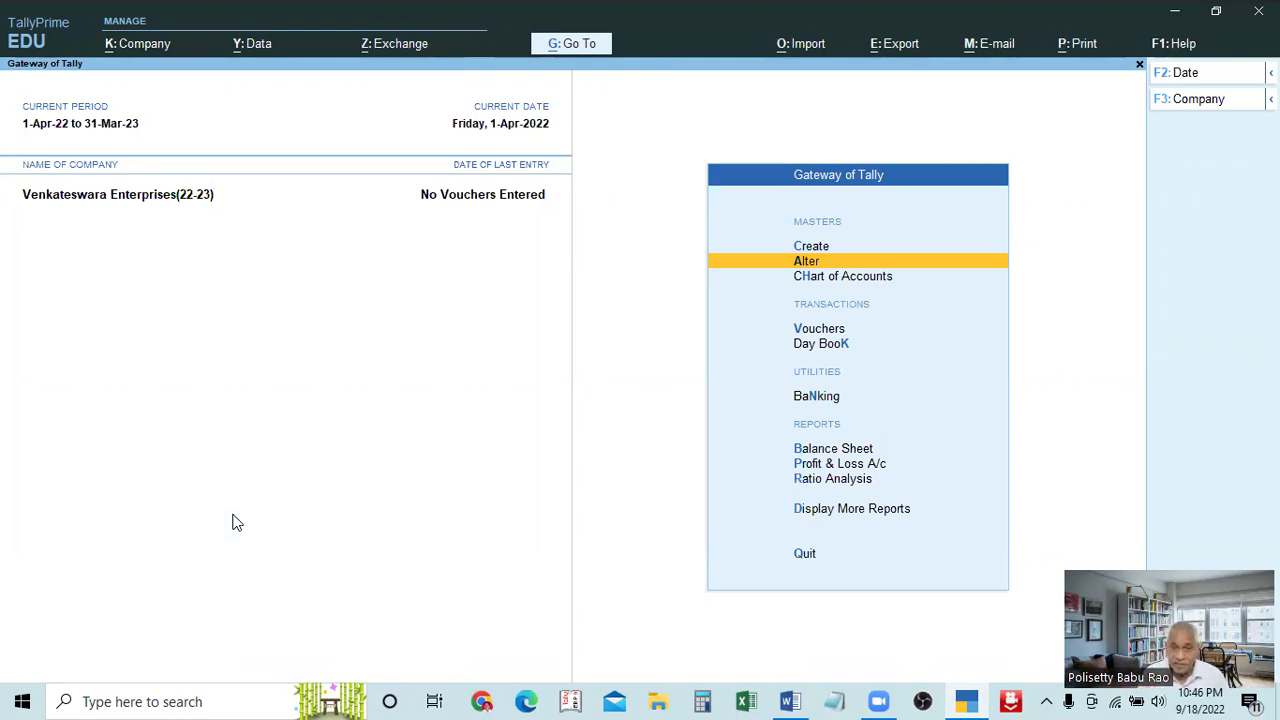
key("Return")
key("Down")
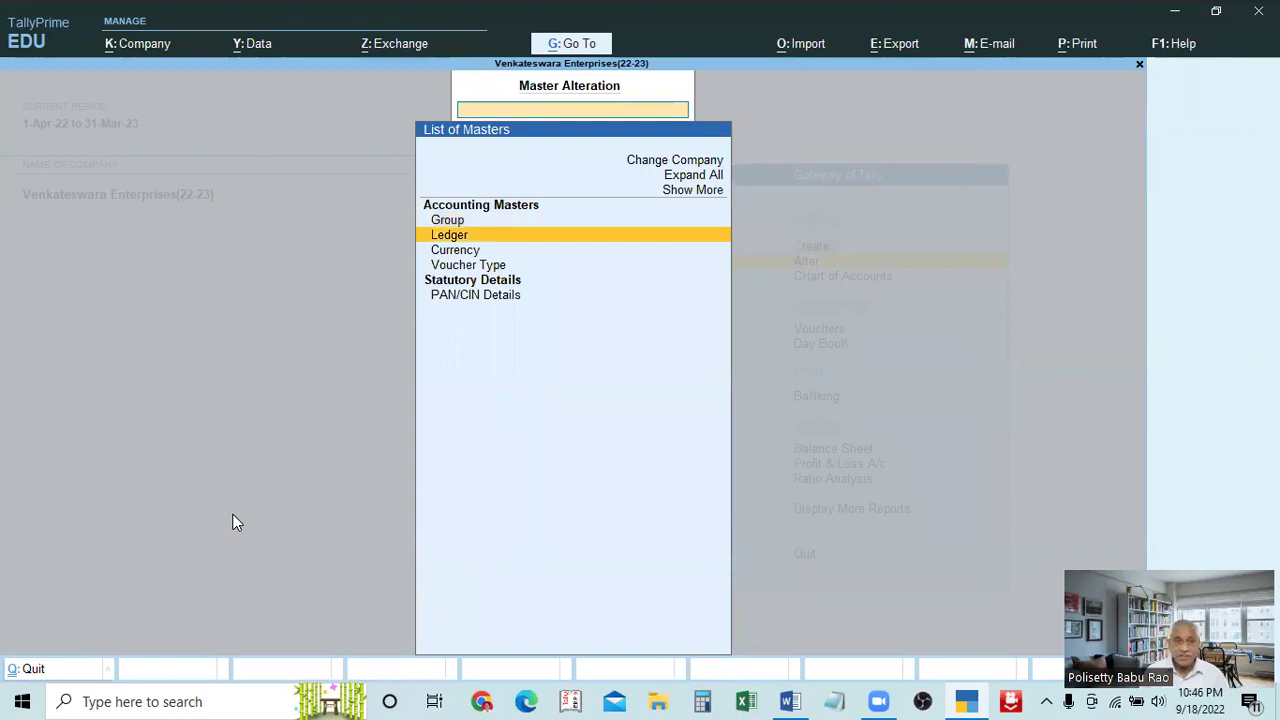
key("Return")
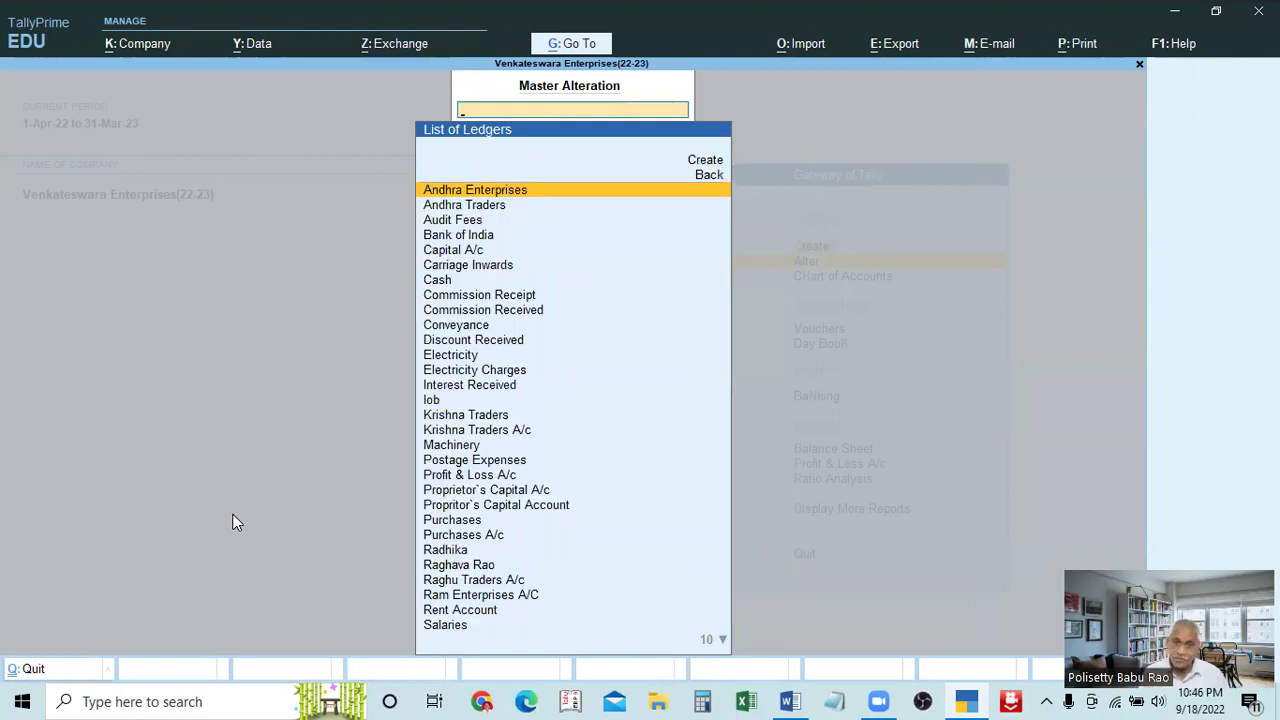
key("Escape")
key("Escape")
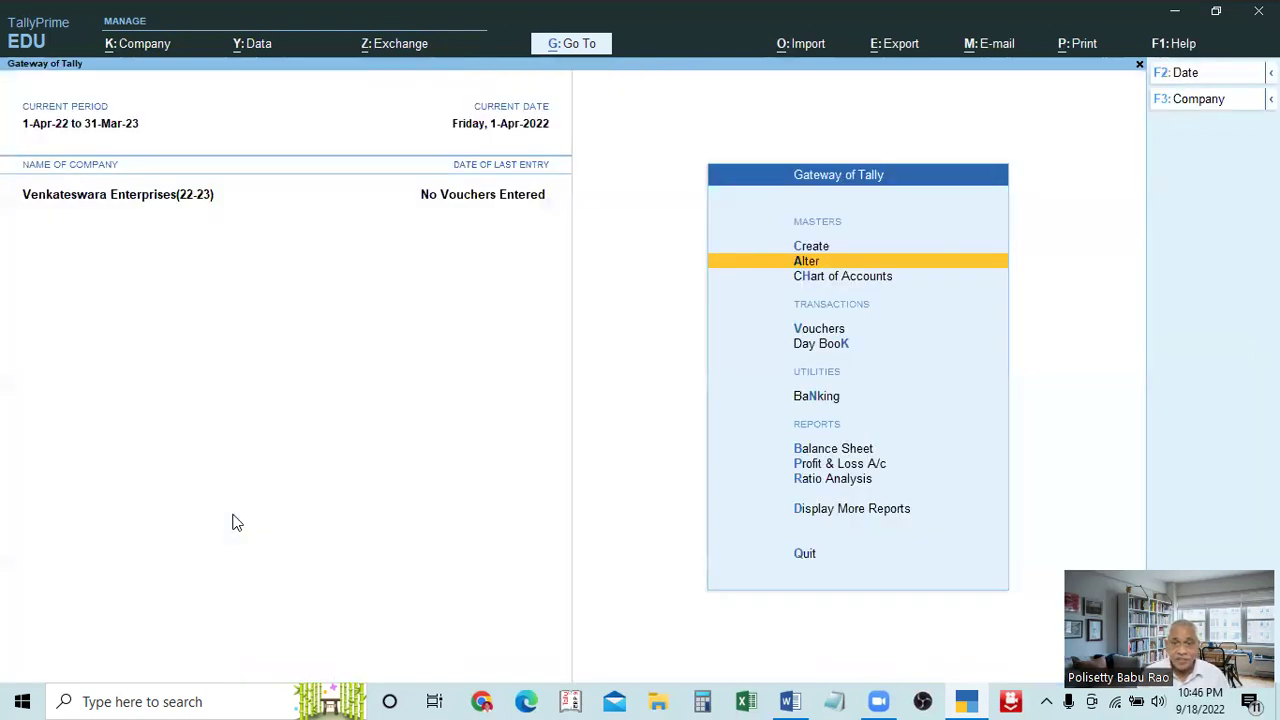
key("Down")
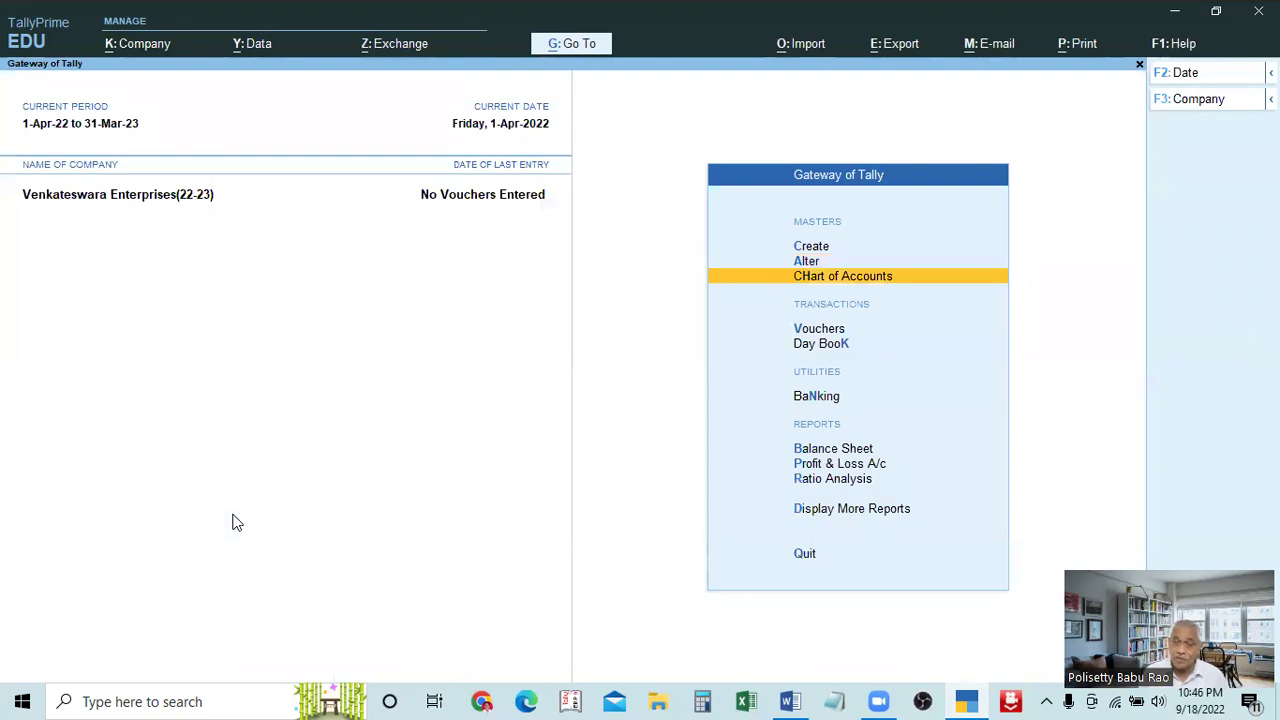
key("Return")
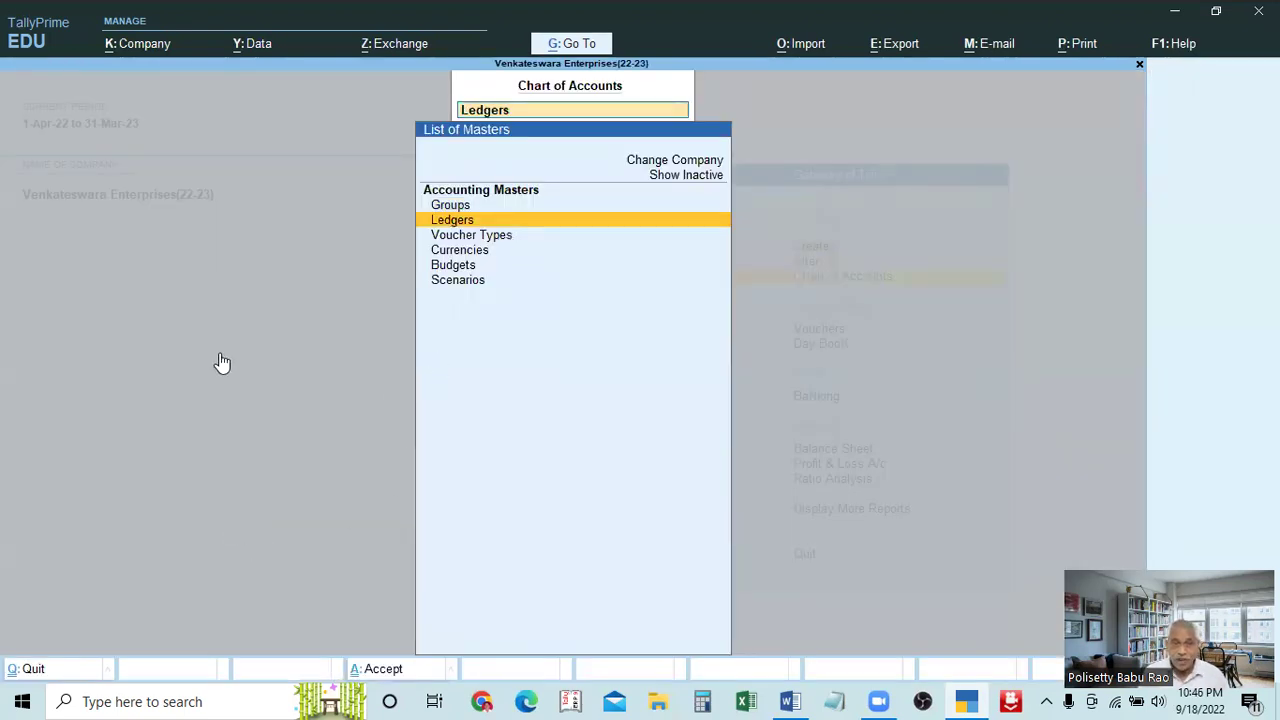
key("Return")
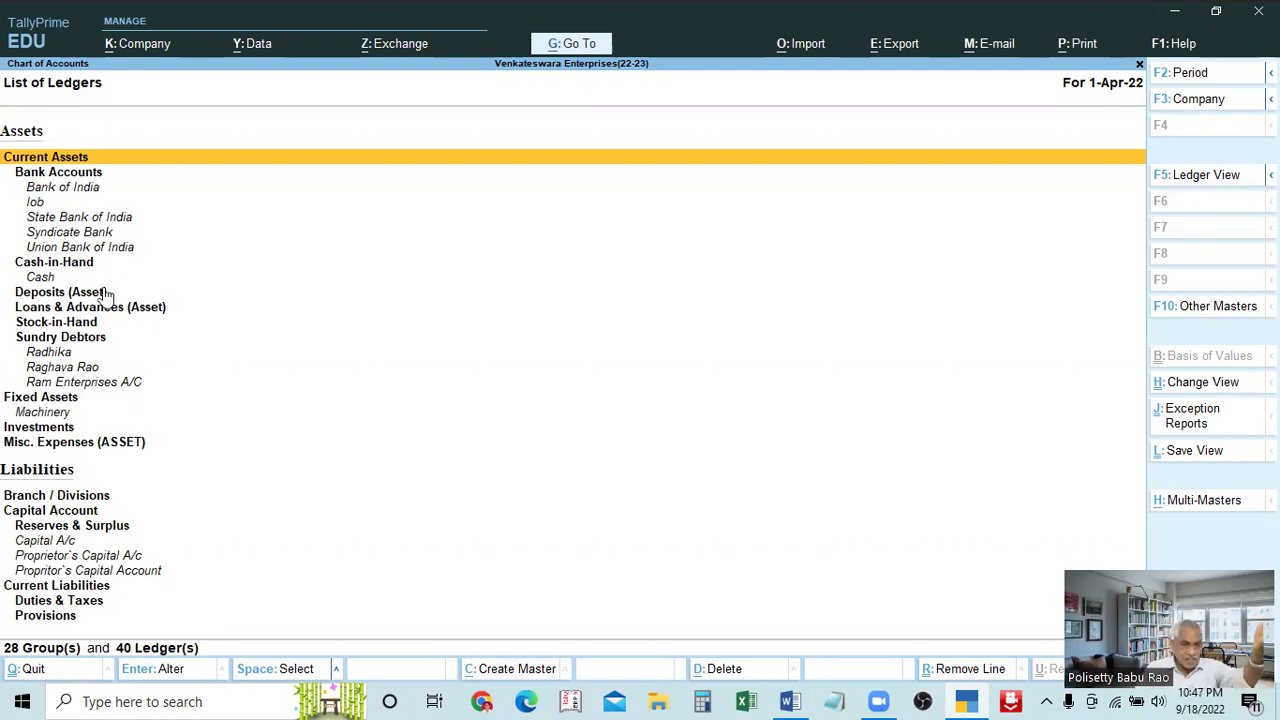
key("Down")
key("Down")
key("Down")
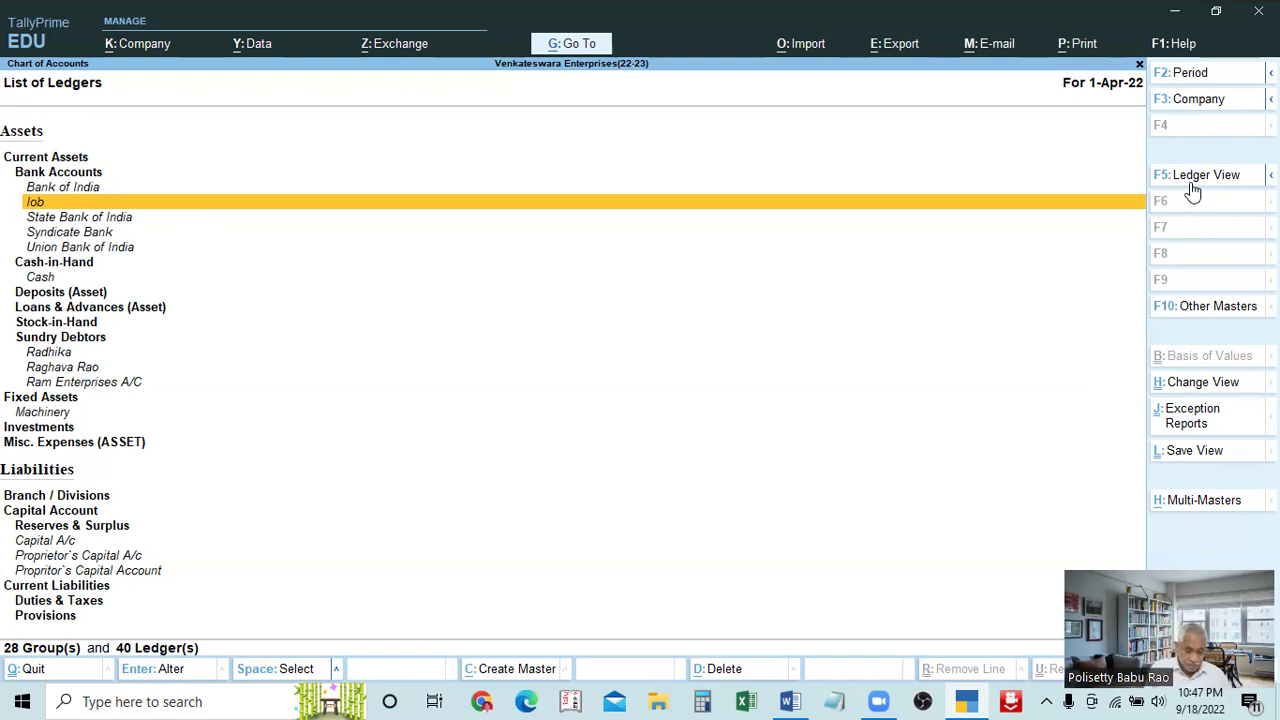
Switch the List of Ledgers to F5 Ledger View and scroll through all 40 ledgers
left_click(1191, 186)
key("Escape")
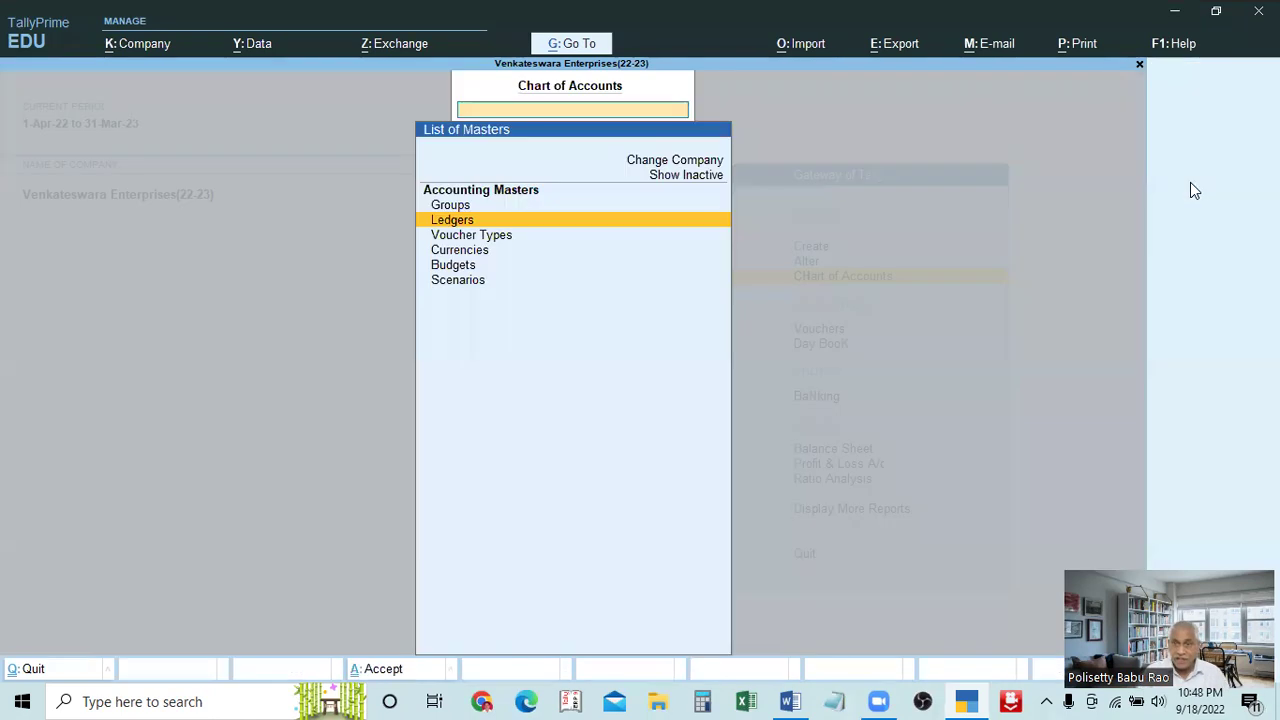
key("Return")
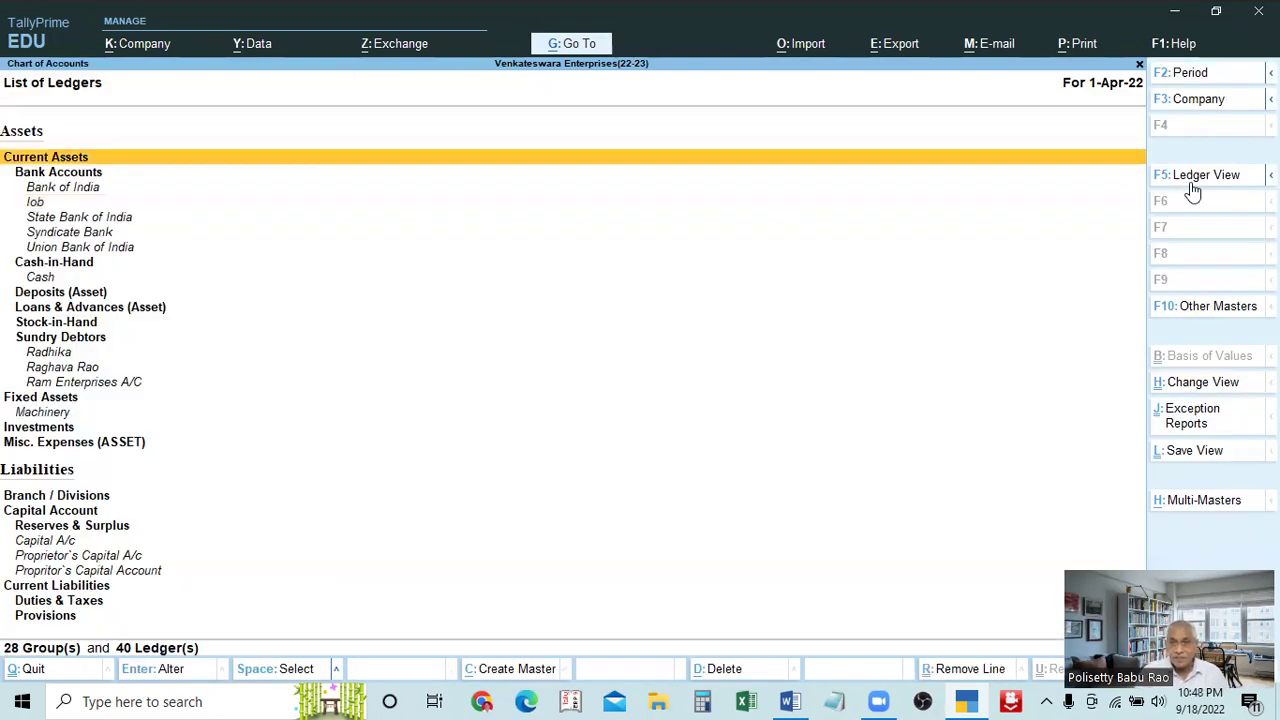
left_click(1191, 186)
key("Down")
key("Down")
key("Down")
key("Down")
key("Down")
key("Down")
key("Down")
key("Down")
key("Down")
key("Down")
key("Down")
key("Down")
key("Down")
key("Down")
key("Down")
key("Down")
key("Down")
key("Down")
key("Down")
key("Down")
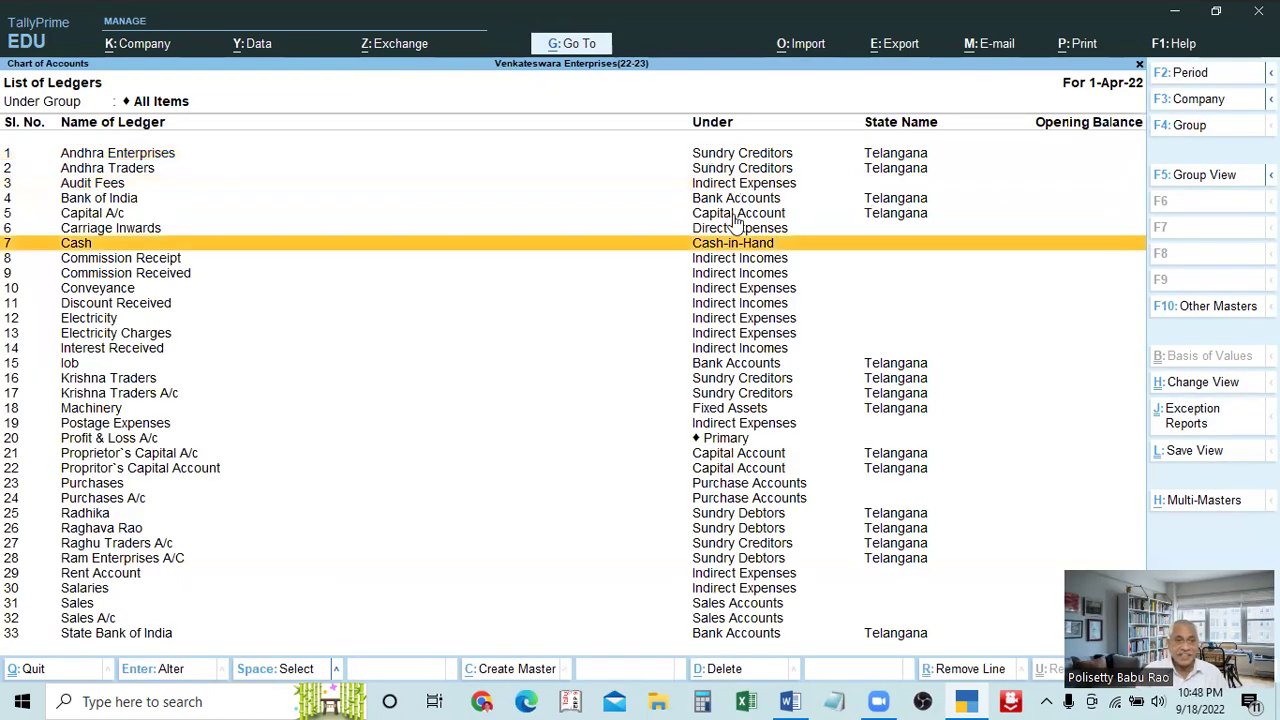
key("Down")
key("Down")
key("Down")
key("Down")
key("Down")
key("Down")
key("Down")
key("Down")
key("Down")
key("Down")
key("Down")
key("Down")
key("Down")
key("Down")
key("Down")
key("Down")
key("Down")
key("Down")
key("Down")
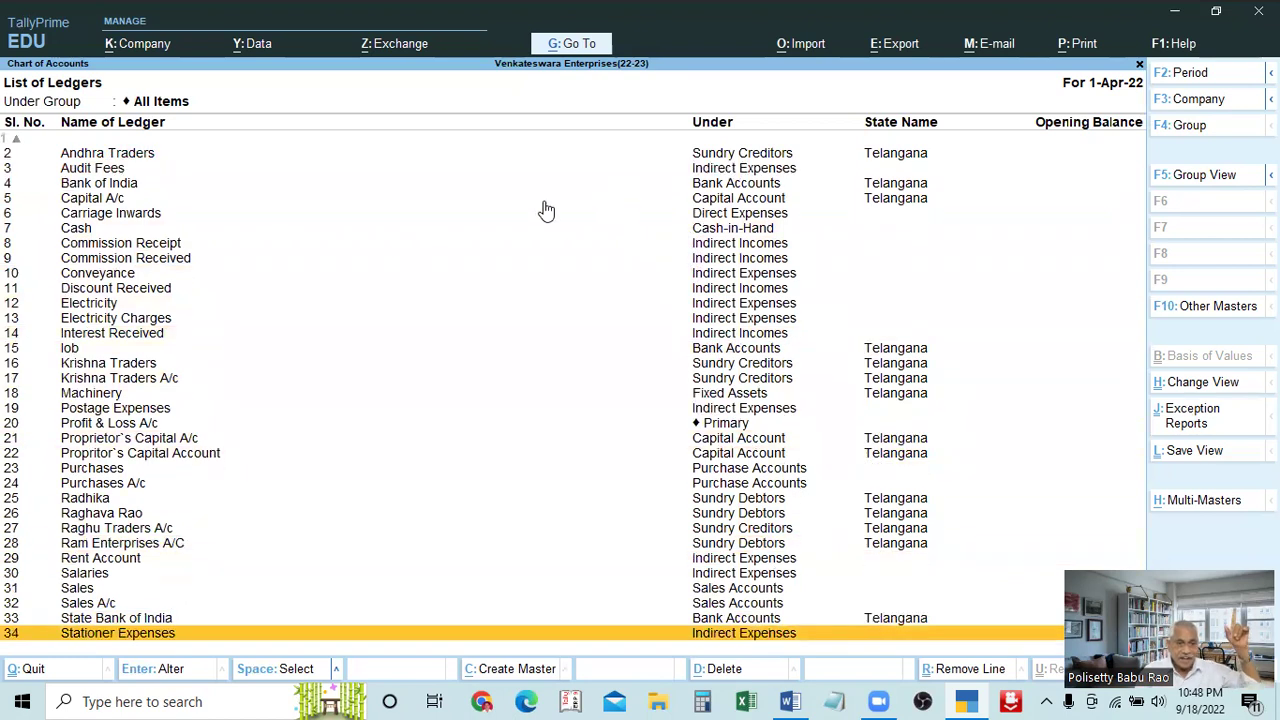
scroll(417, 400, "up", 10)
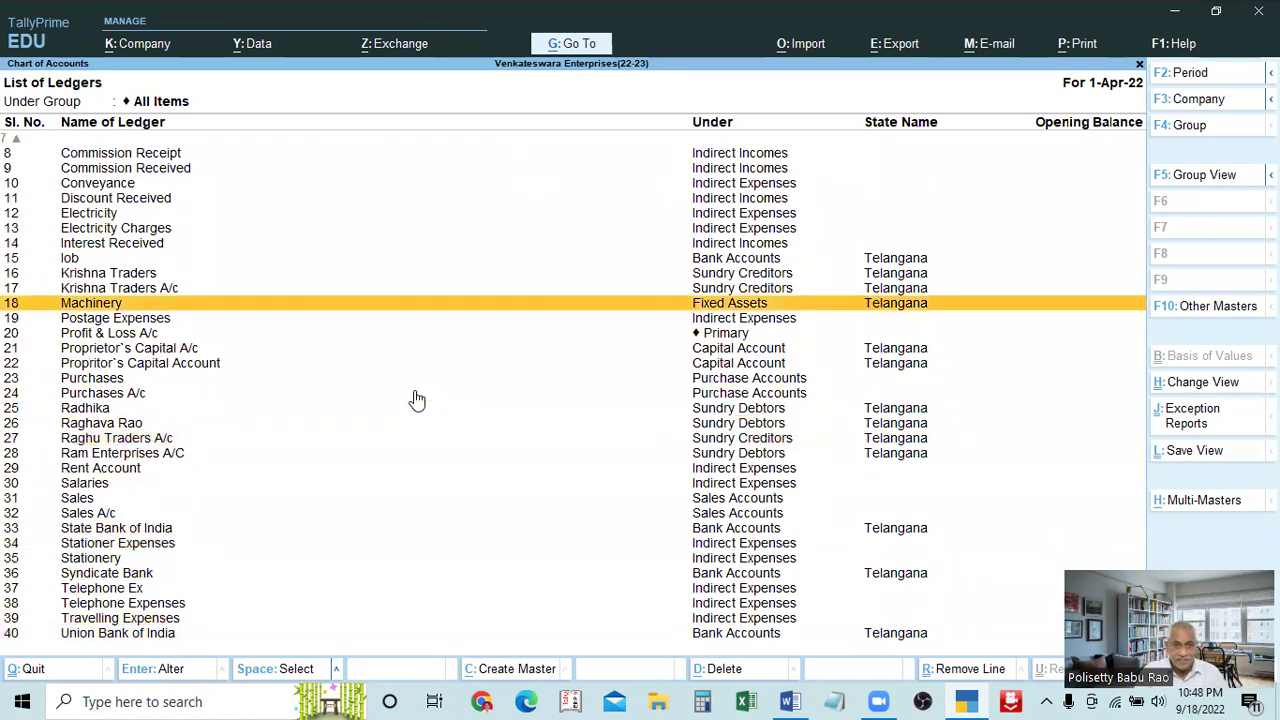
scroll(780, 300, "up", 3)
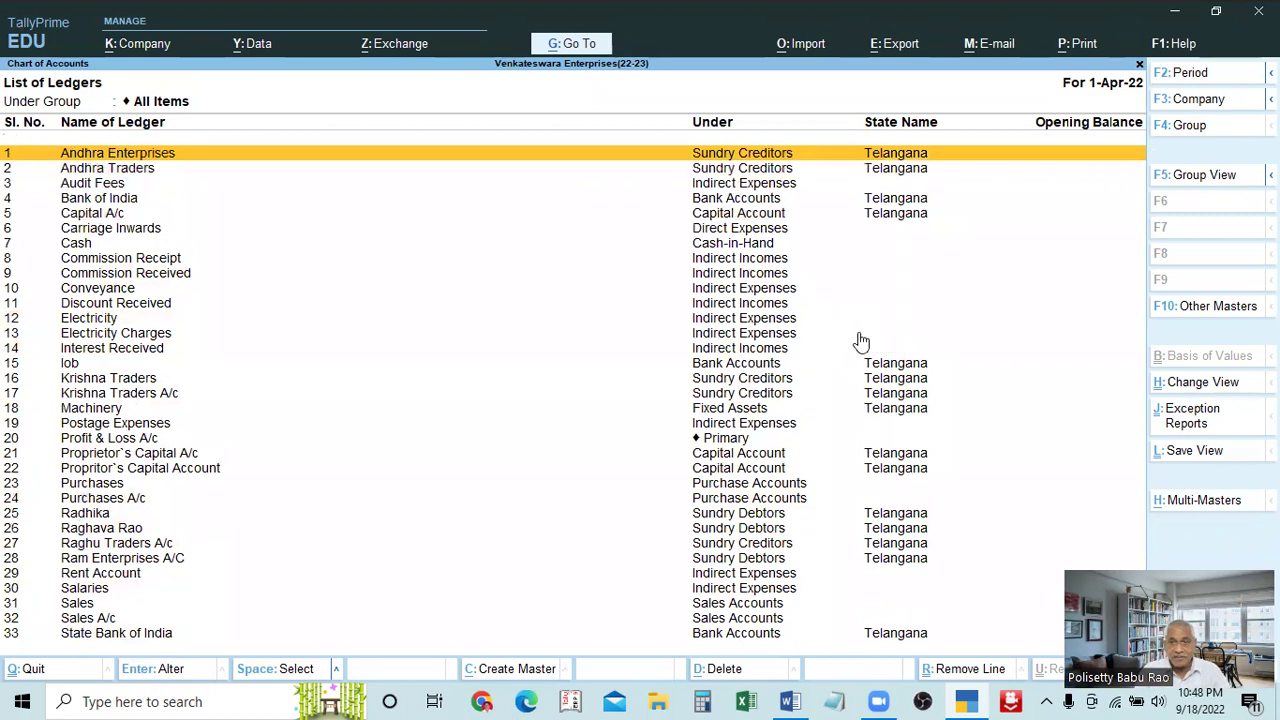
scroll(860, 370, "down", 7)
scroll(866, 430, "down", 6)
scroll(866, 440, "up", 6)
scroll(866, 445, "up", 7)
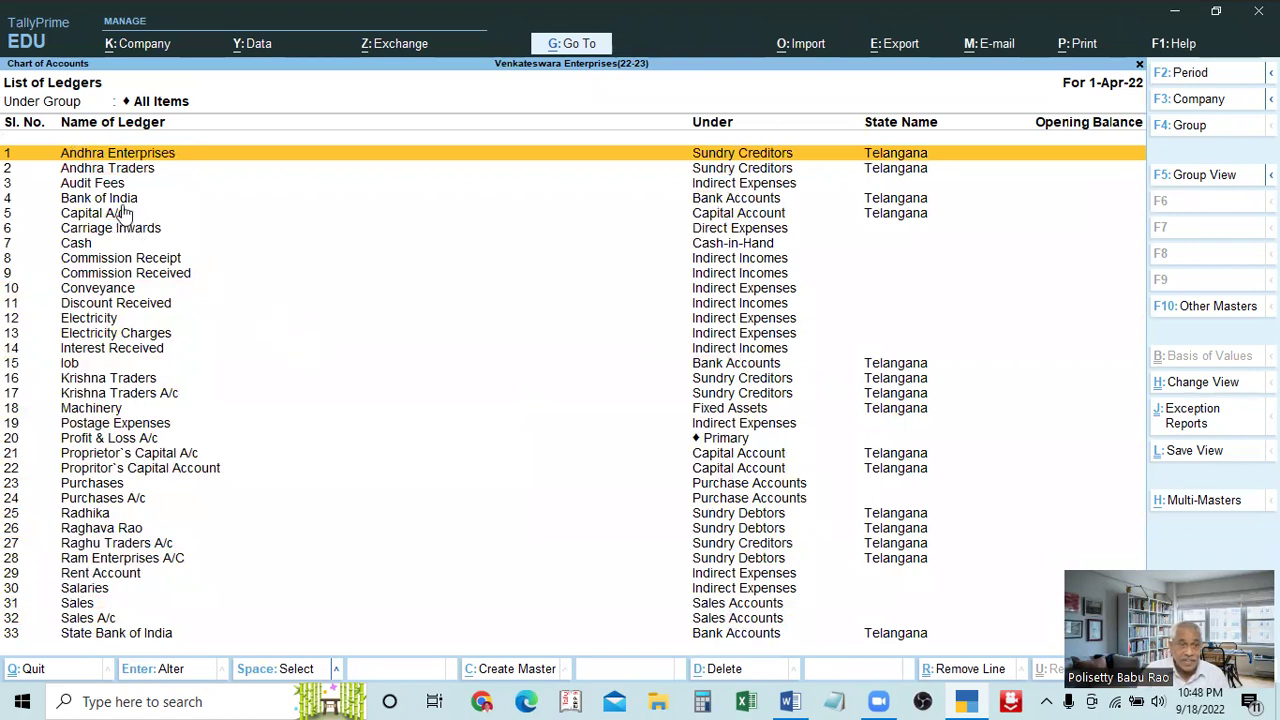
scroll(828, 430, "down", 9)
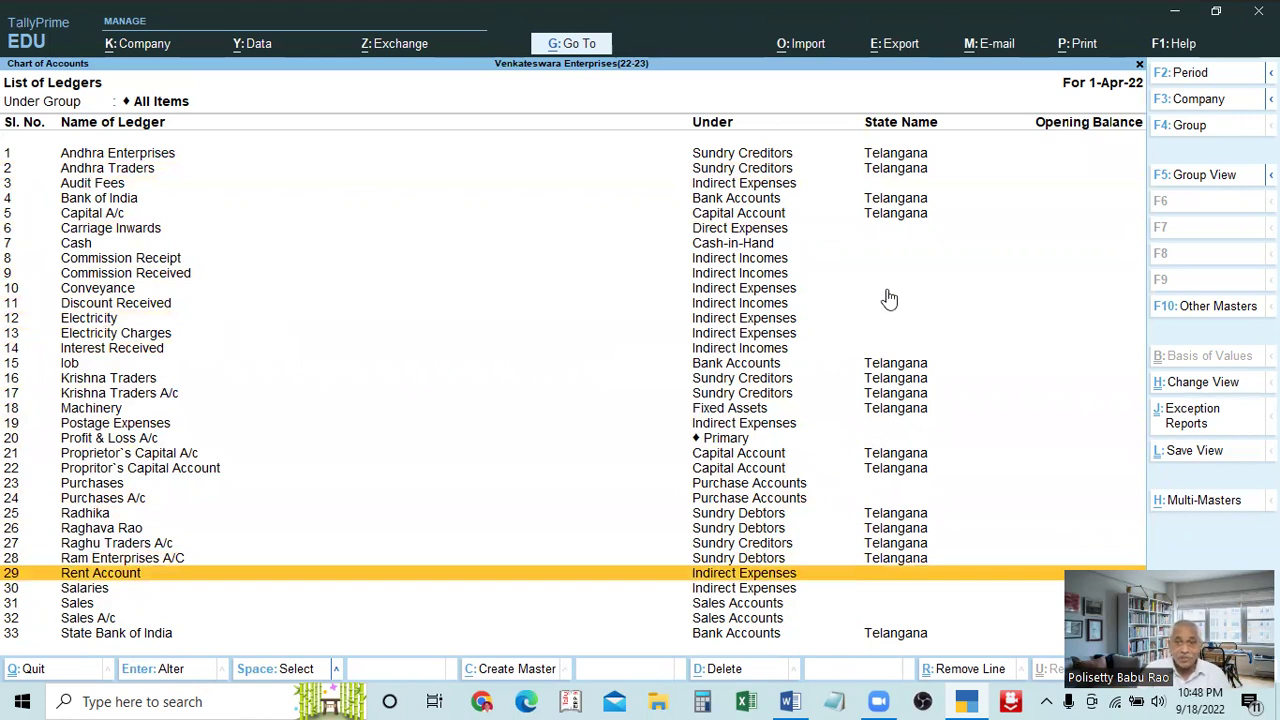
scroll(900, 430, "down", 11)
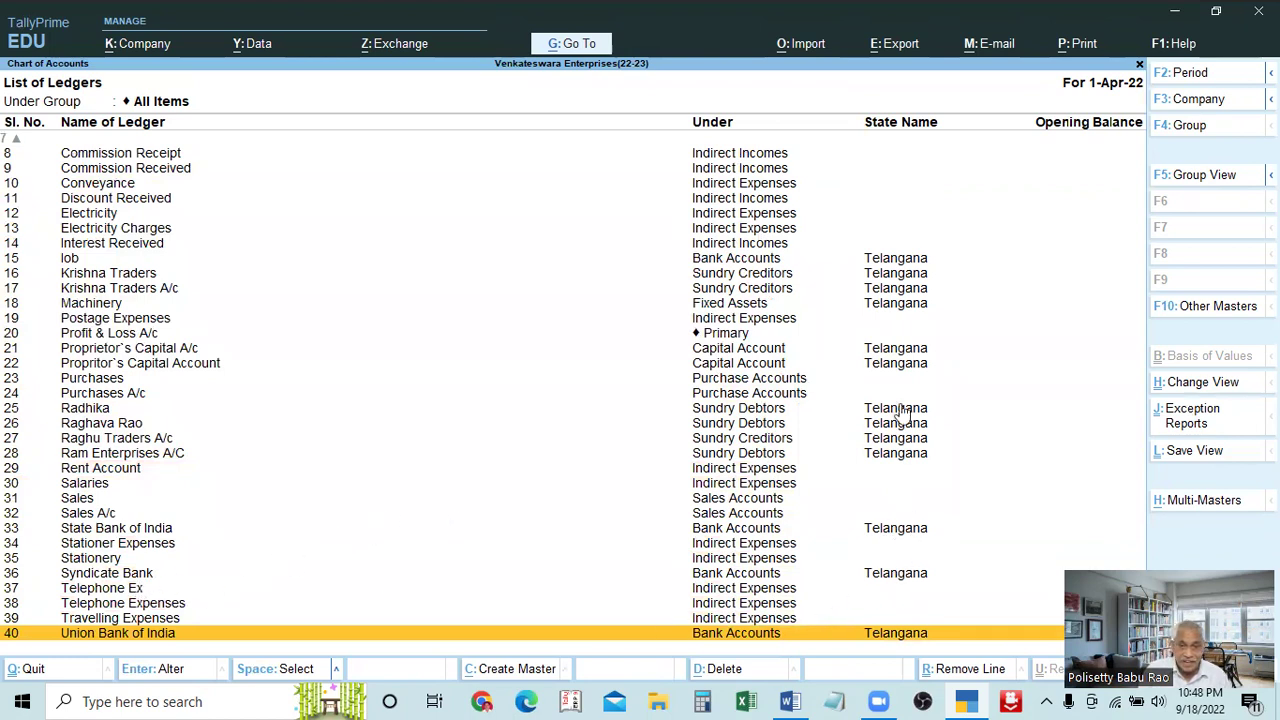
scroll(914, 314, "up", 19)
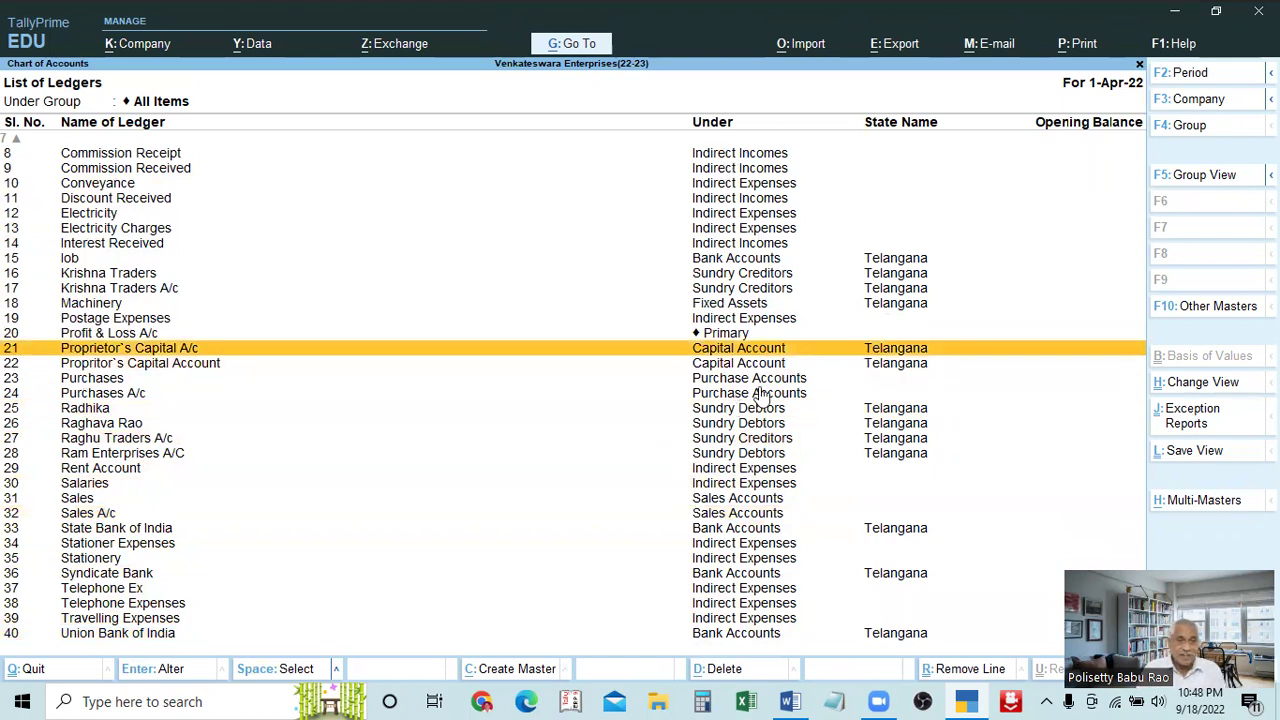
scroll(272, 400, "up", 14)
scroll(276, 398, "up", 6)
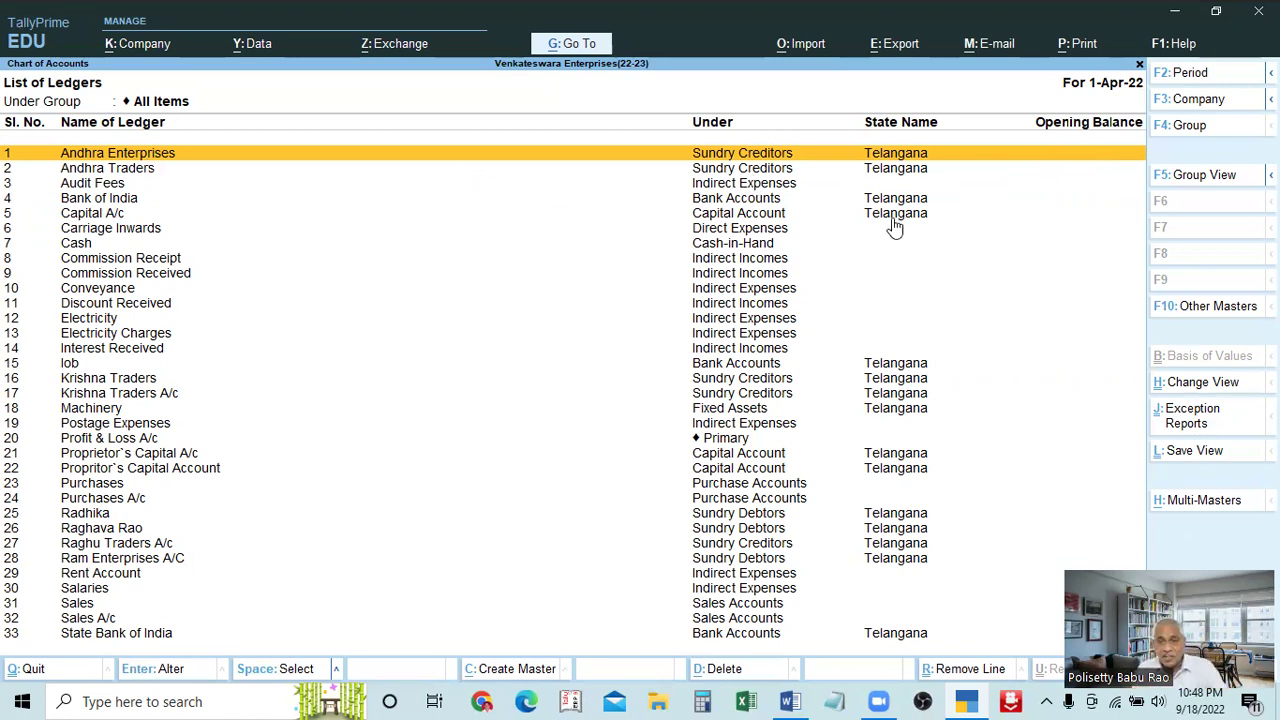
Open the Andhra Enterprises ledger for alteration
key("Down")
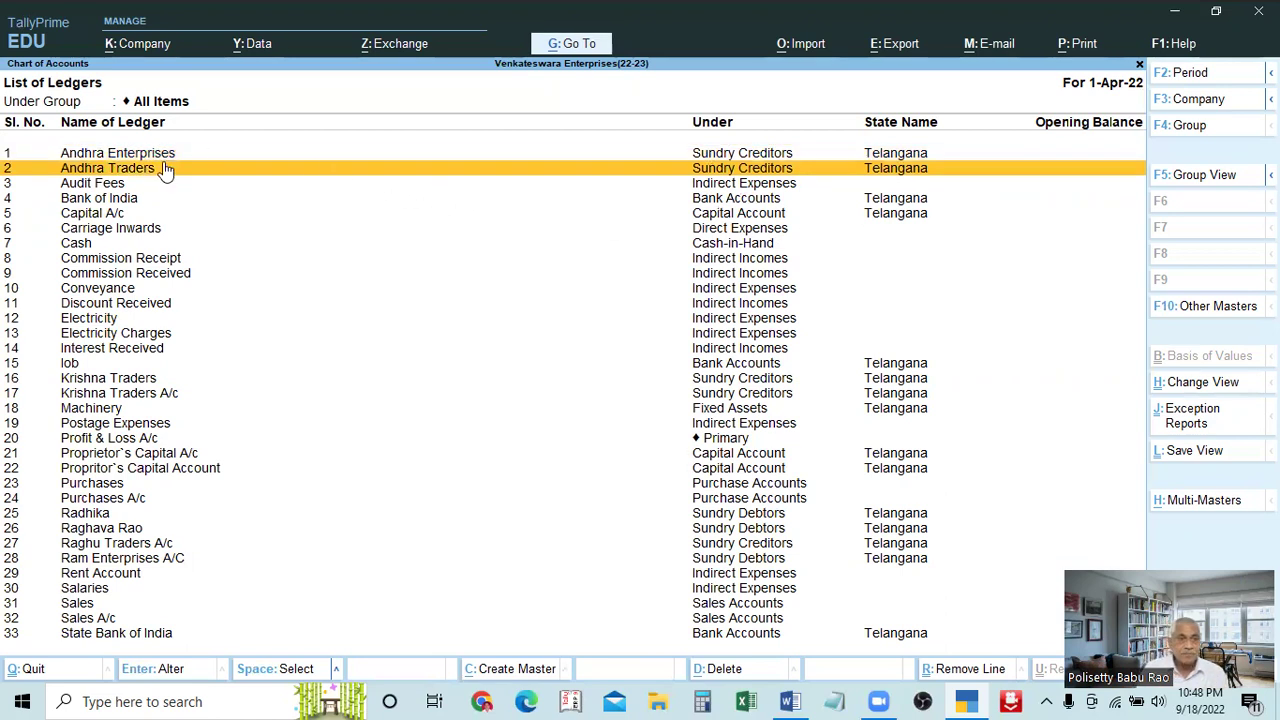
left_click(164, 160)
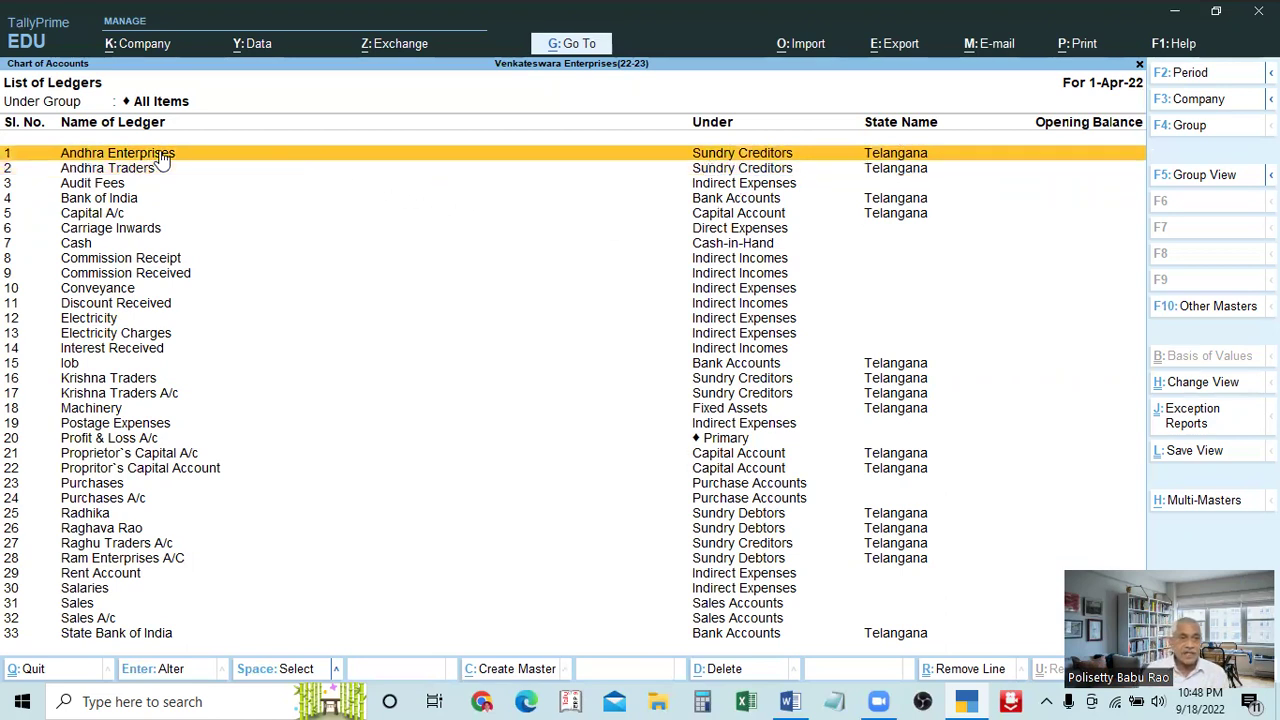
left_click(163, 158)
Leave the current ledger and open Andhra Enterprises from the Alter ledger list
key("BackSpace")
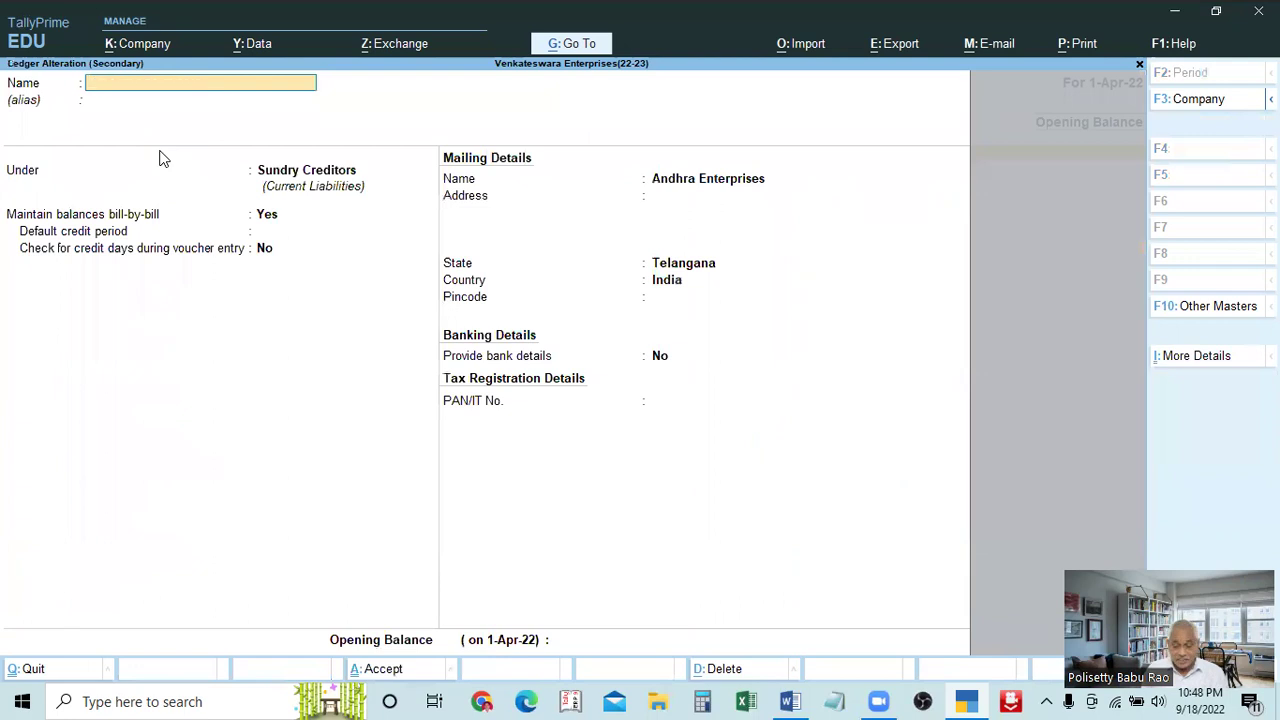
key("Escape")
key("Escape")
key("Up")
key("Up")
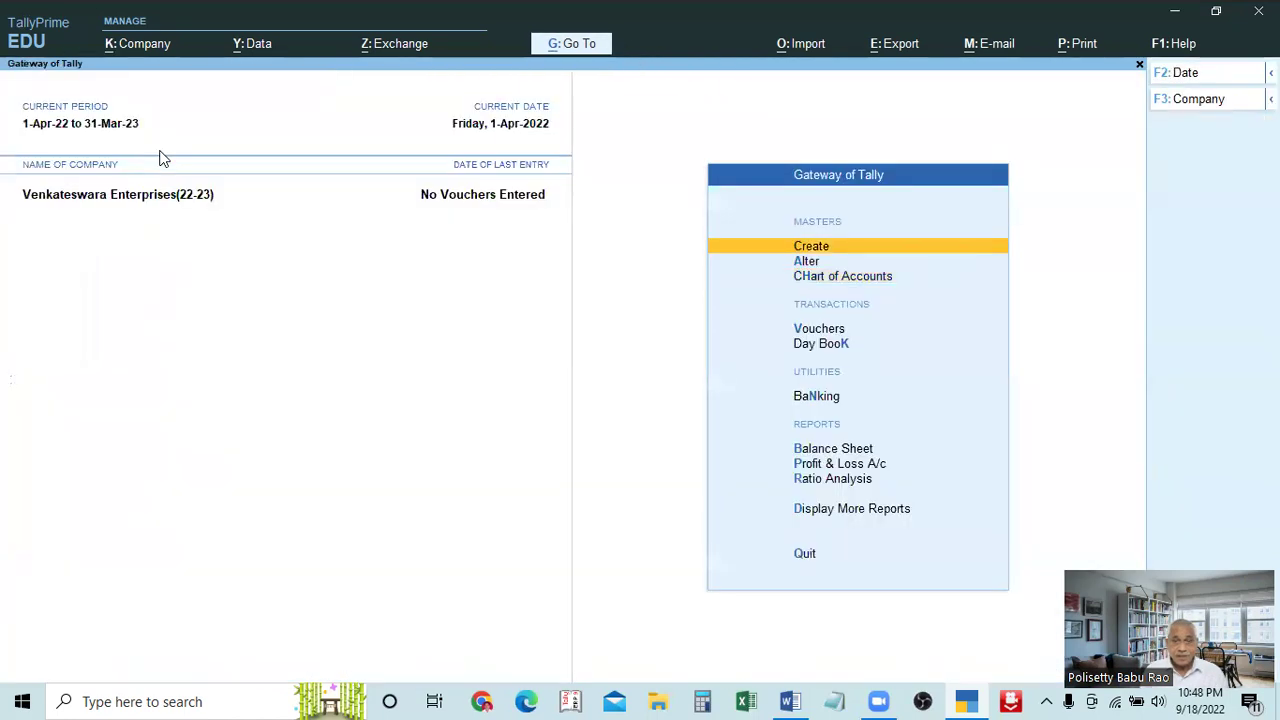
key("Down")
key("Return")
key("Down")
key("Return")
key("Down")
key("Up")
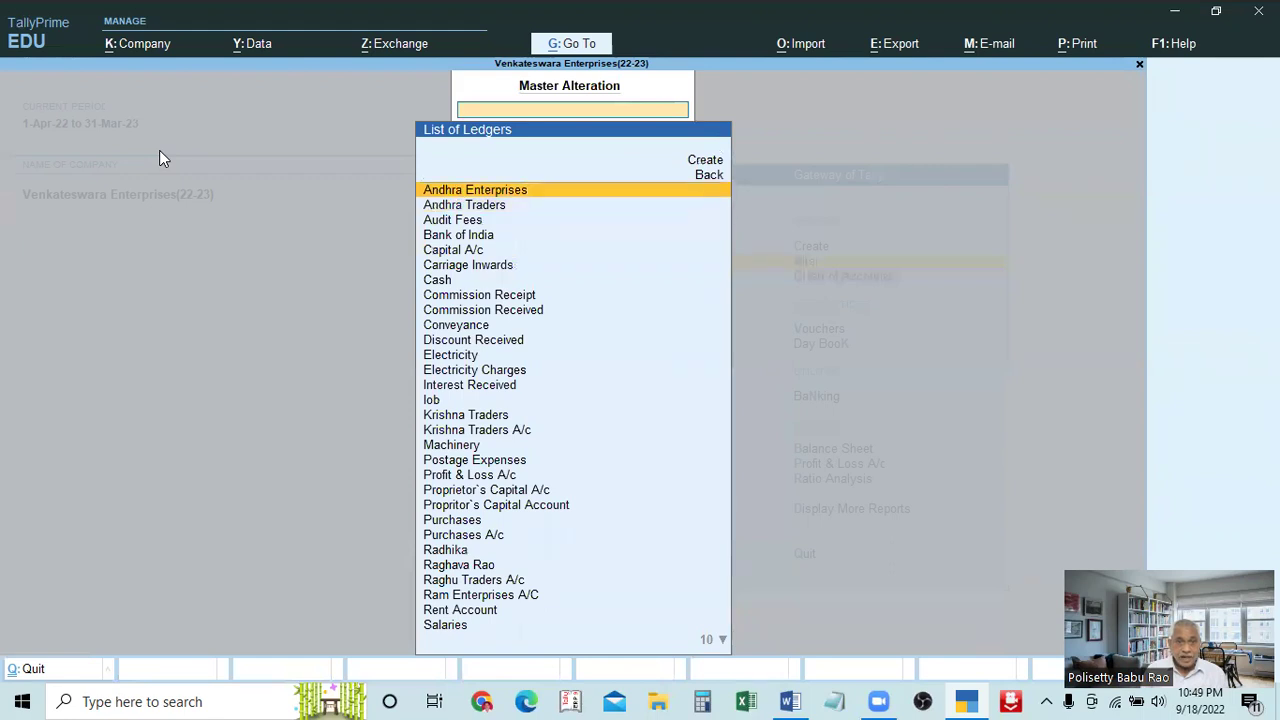
key("Return")
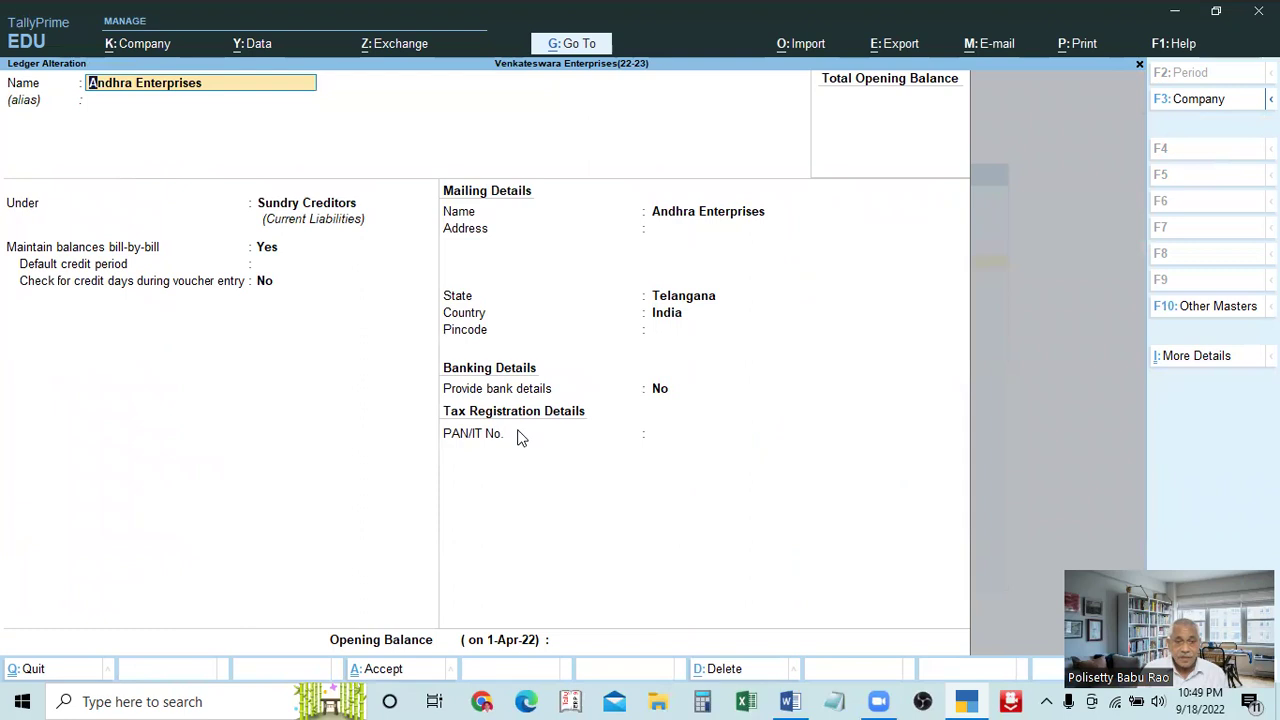
Enter a PAN/IT number for Andhra Enterprises and accept it past the invalid-format warning
left_click(656, 434)
type("2")
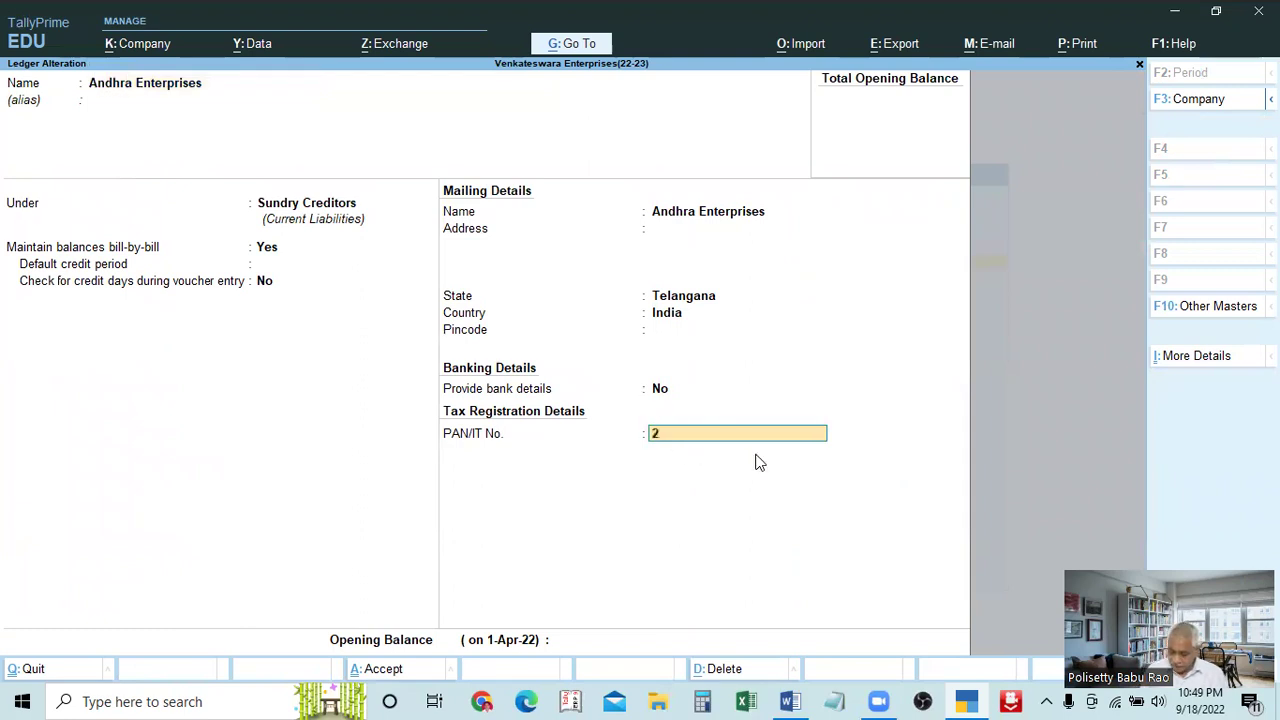
type("548885565")
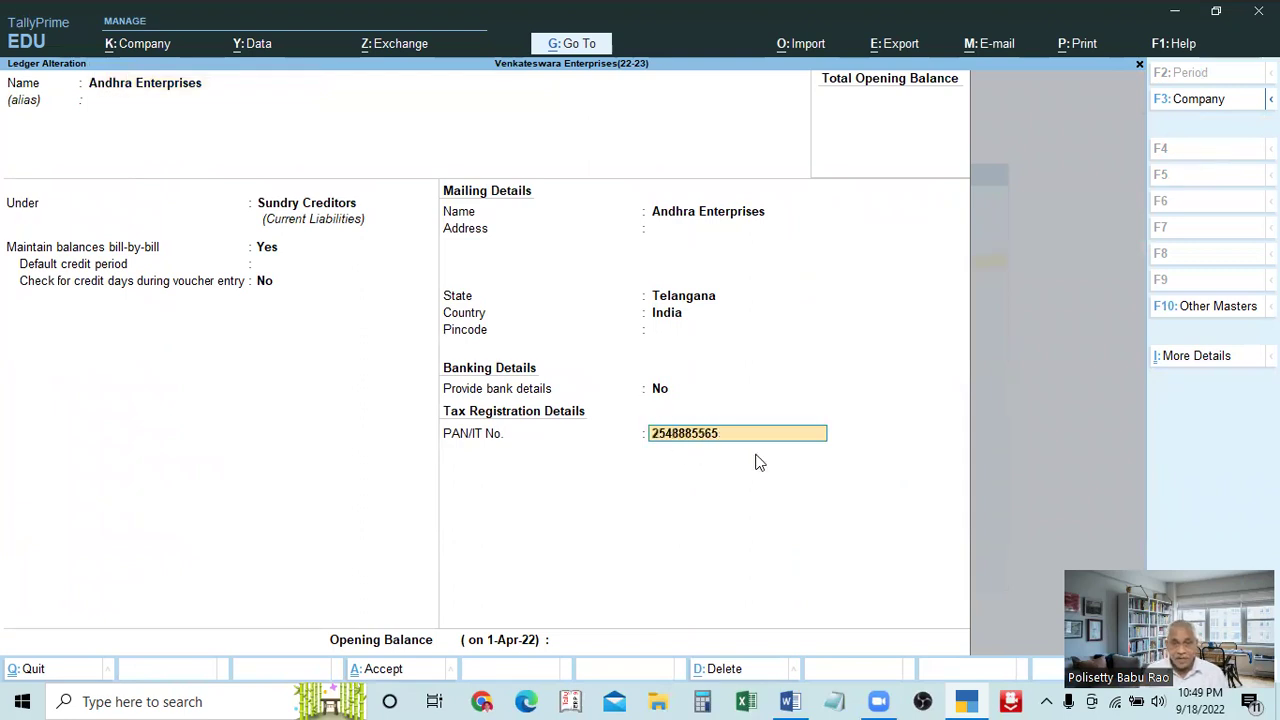
key("Return")
key("Return")
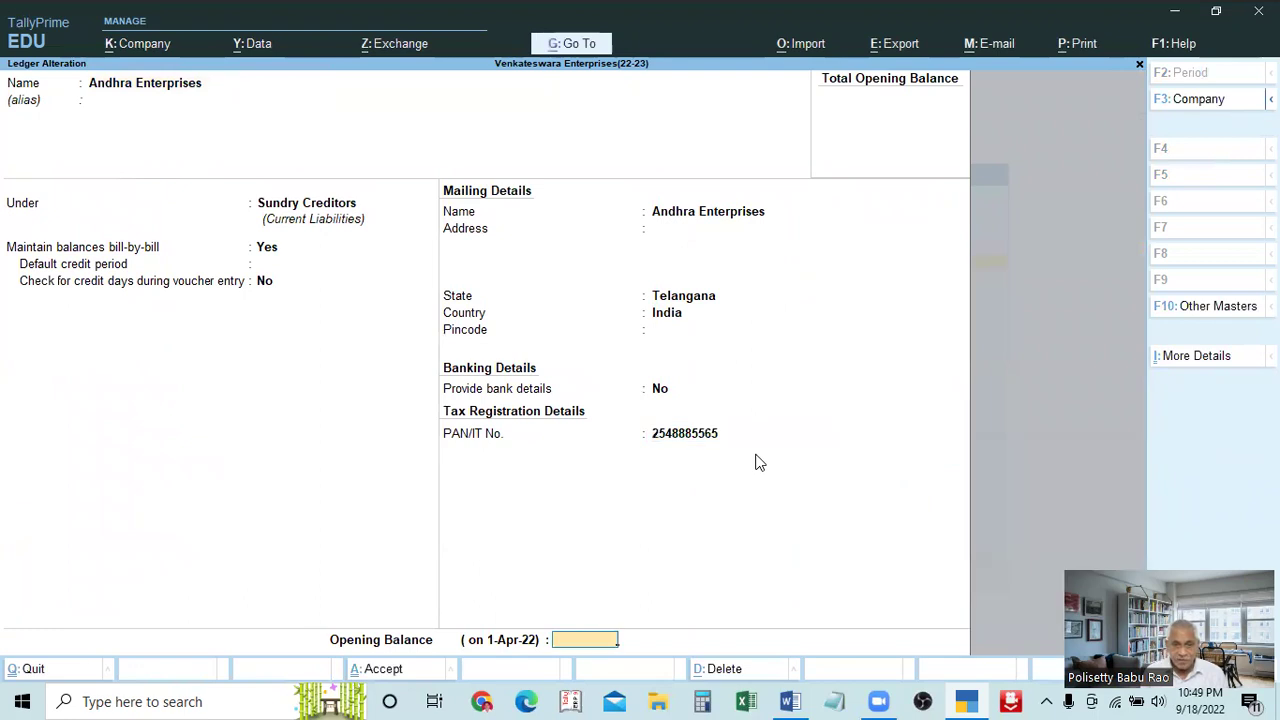
key("Return")
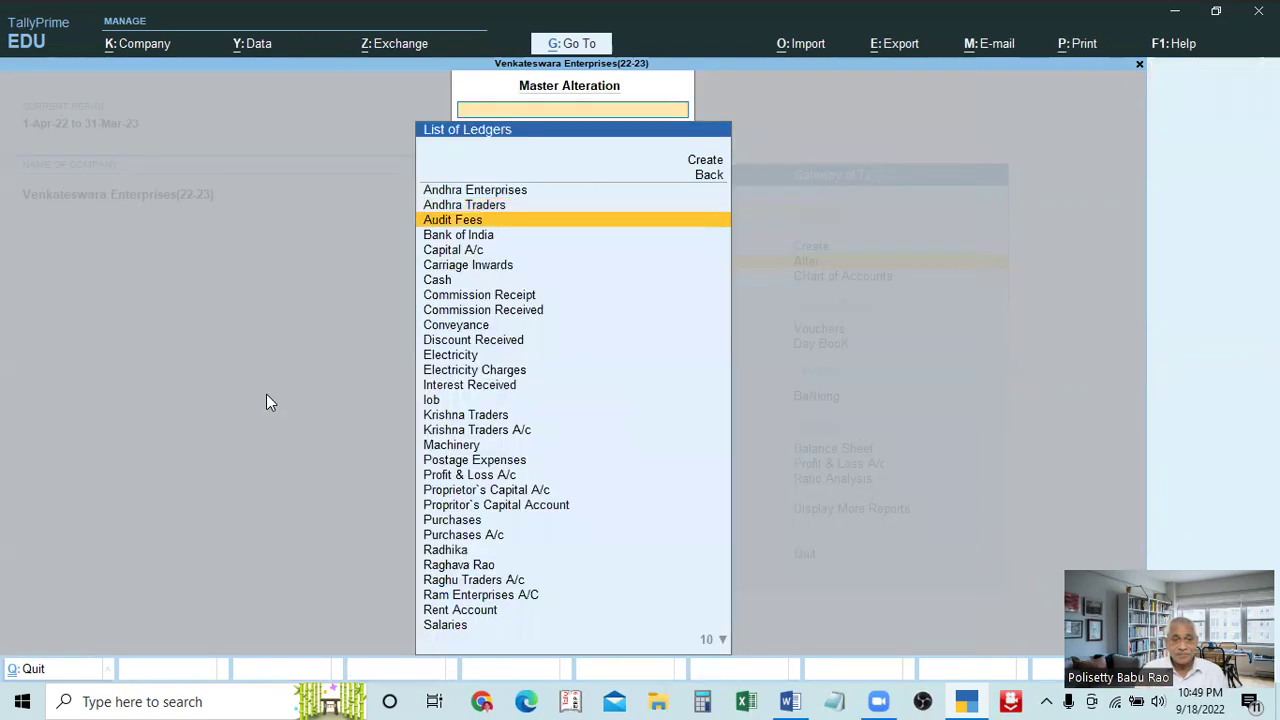
Return to the Gateway without quitting and open the Chart of Accounts ledger list
key("Escape")
key("Escape")
key("n")
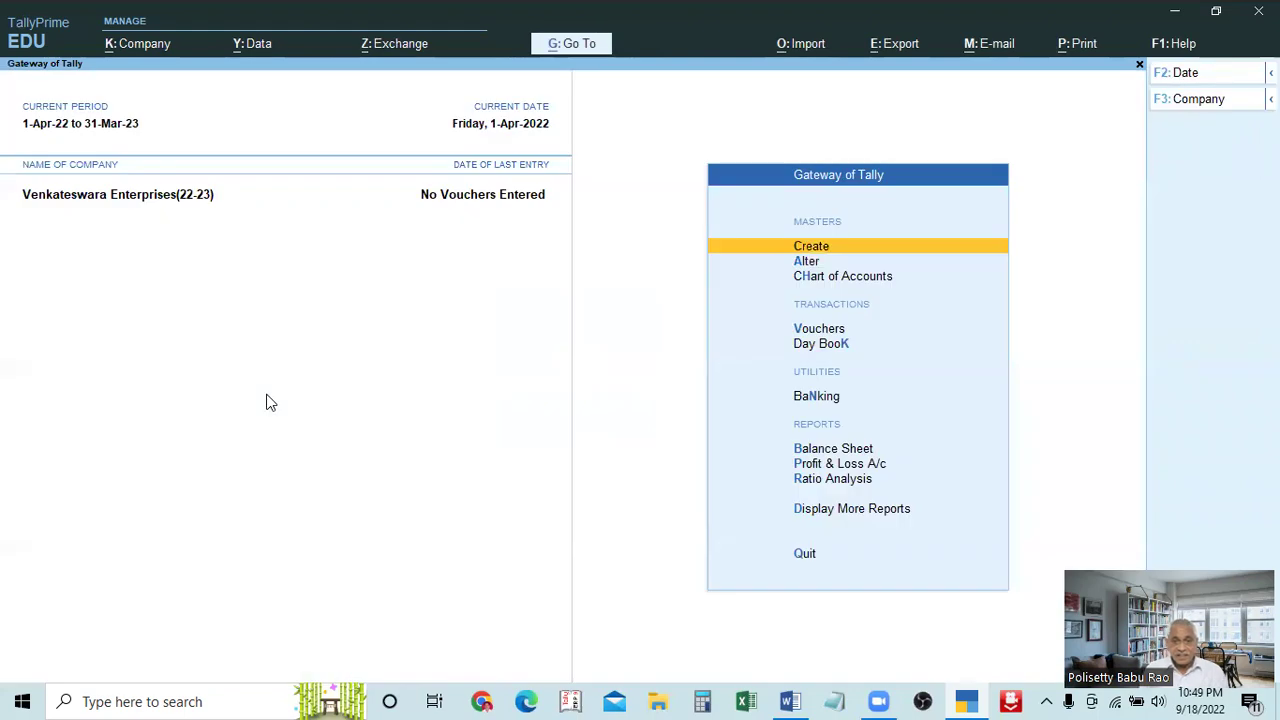
key("Down")
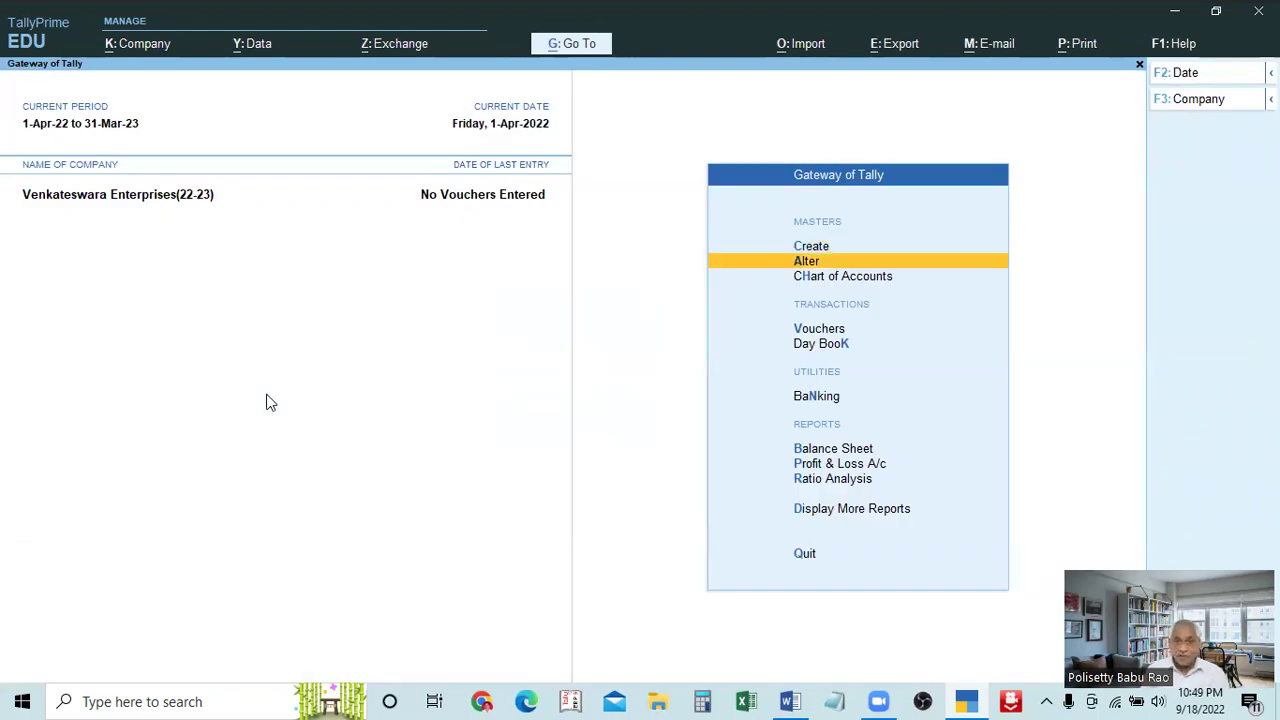
key("Down")
key("Return")
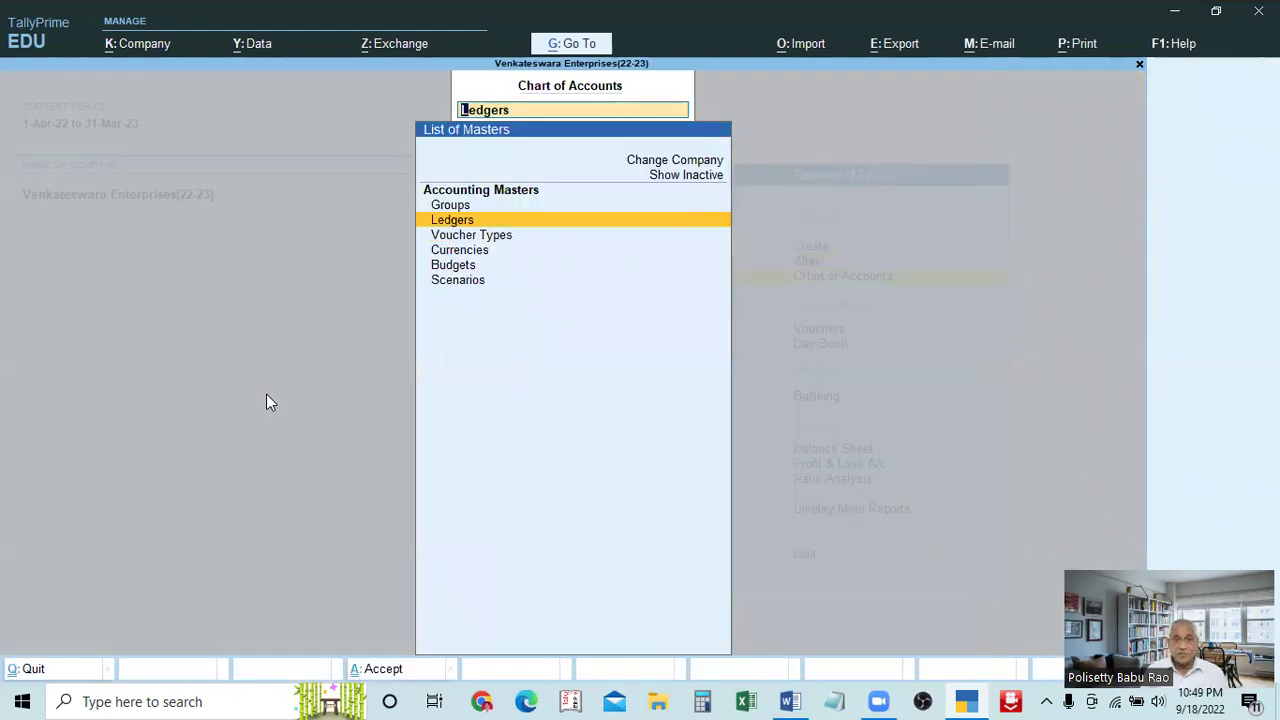
key("Return")
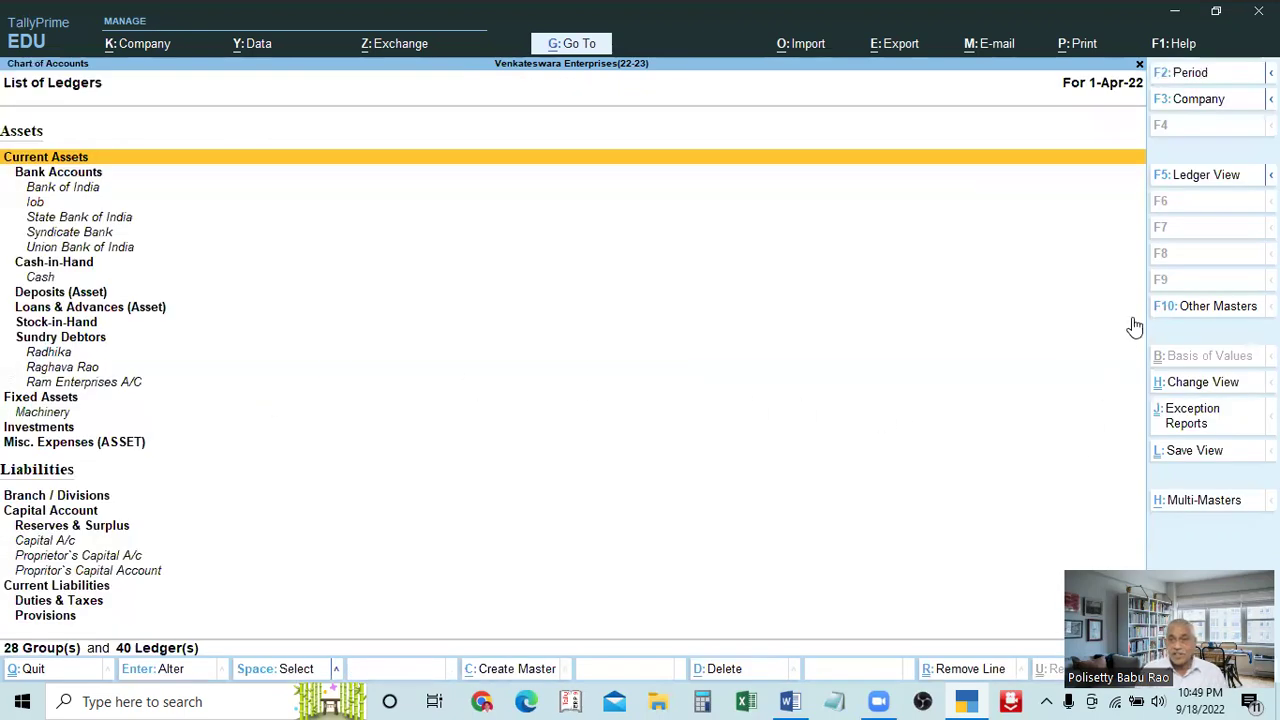
View ledgers as a flat numbered list, check Carriage Inwards and Andhra Enterprises, then close it
left_click(1200, 176)
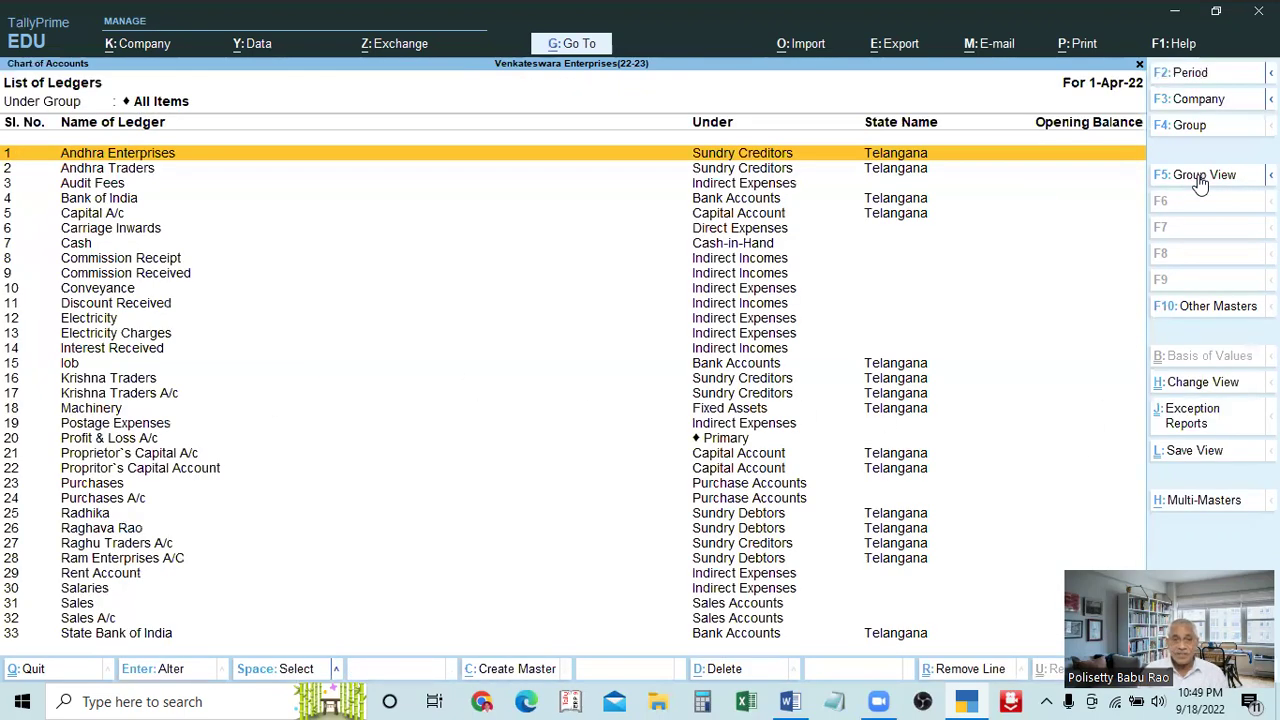
key("Down")
key("Down")
key("Down")
key("Down")
key("Down")
key("Down")
key("Down")
key("Down")
key("Down")
key("Down")
key("Down")
key("Down")
key("Up")
key("Up")
key("Up")
key("Up")
key("Up")
key("Up")
key("Up")
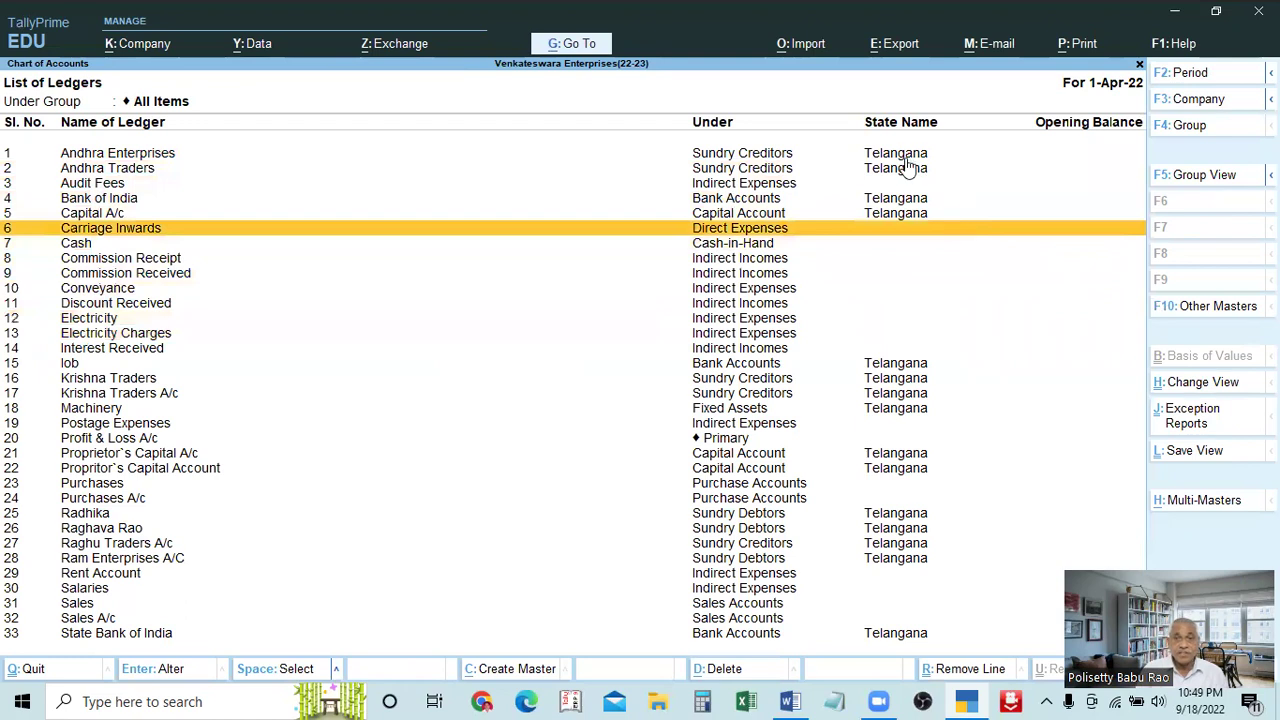
left_click(906, 157)
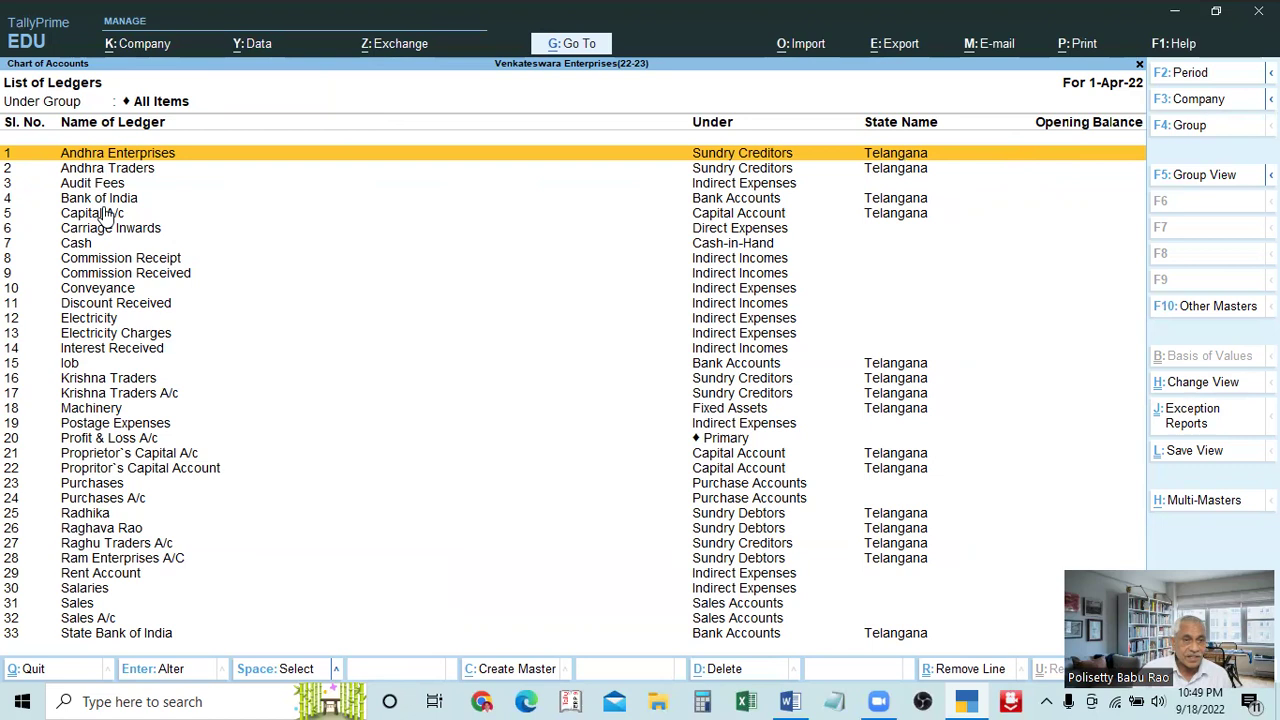
key("Escape")
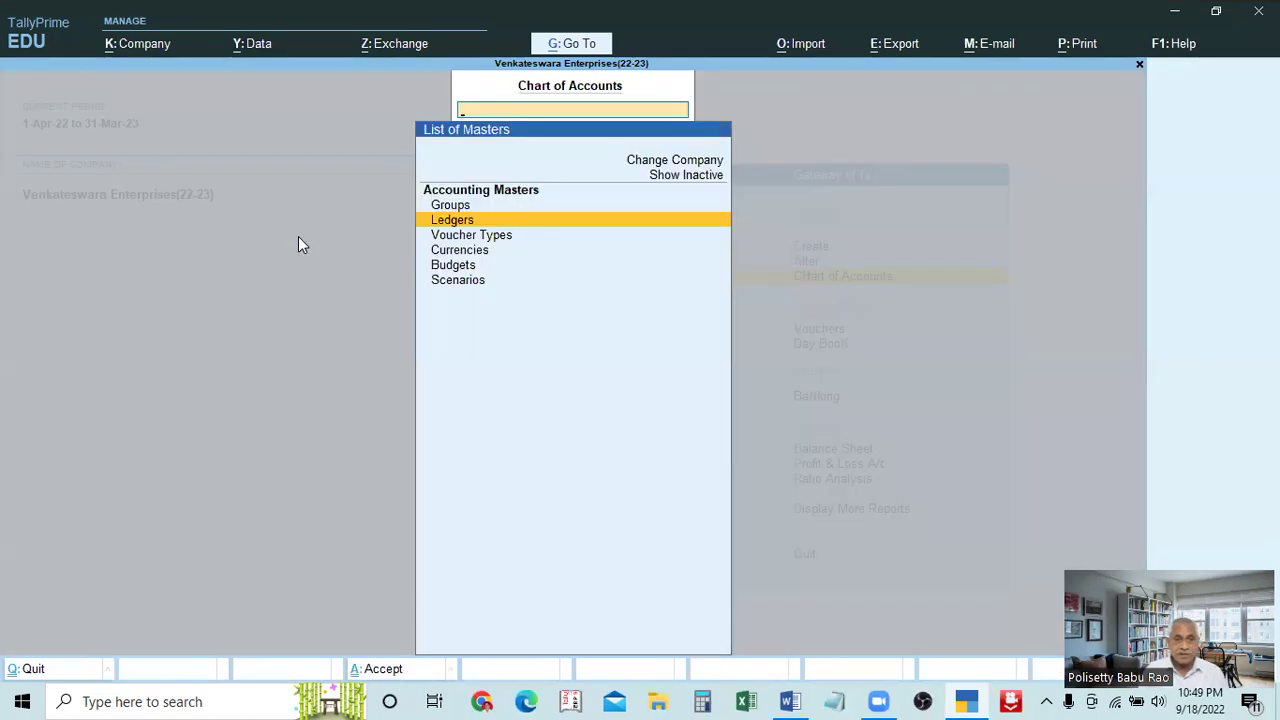
Reopen the Chart of Accounts ledgers in numbered Ledger View and scroll through the table
key("Escape")
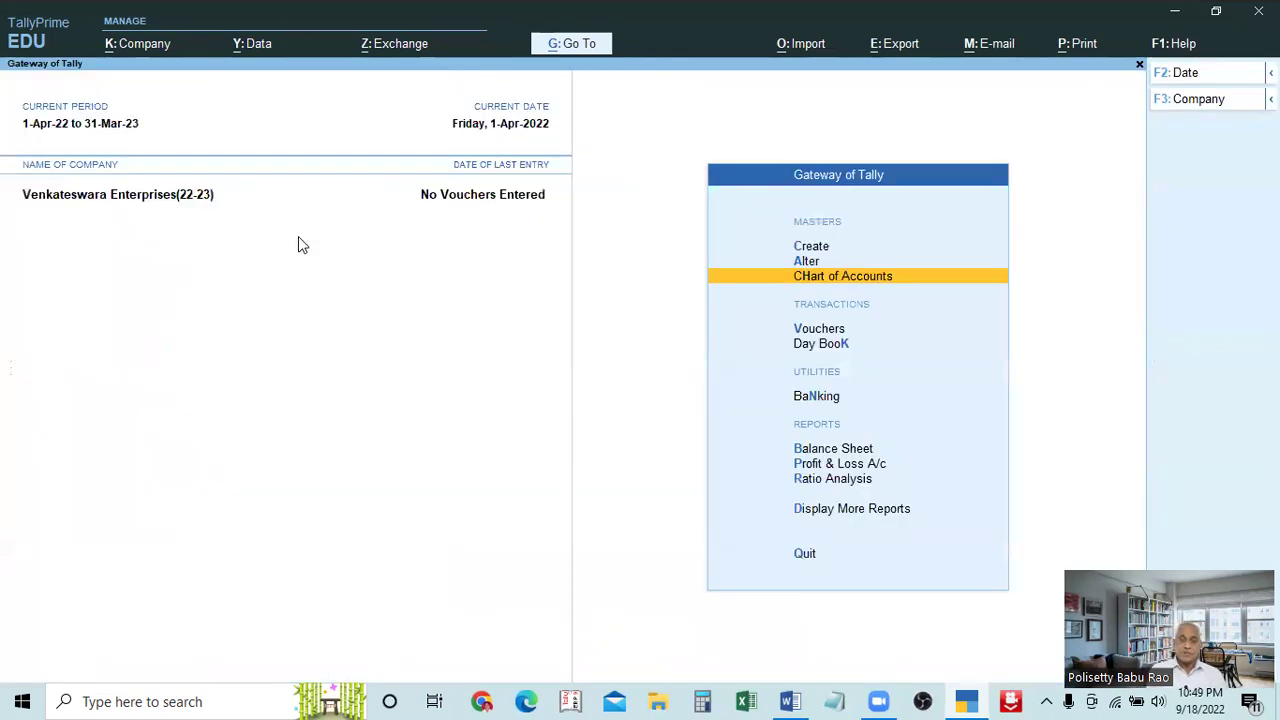
key("Return")
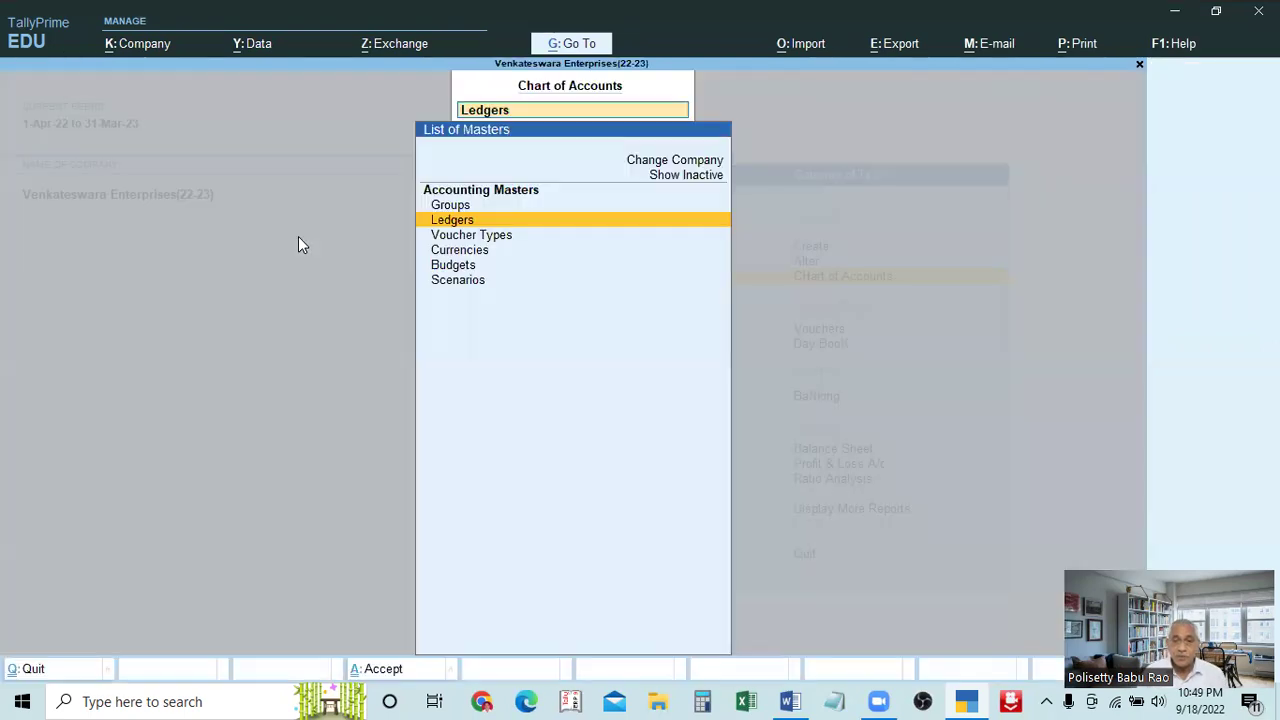
key("Return")
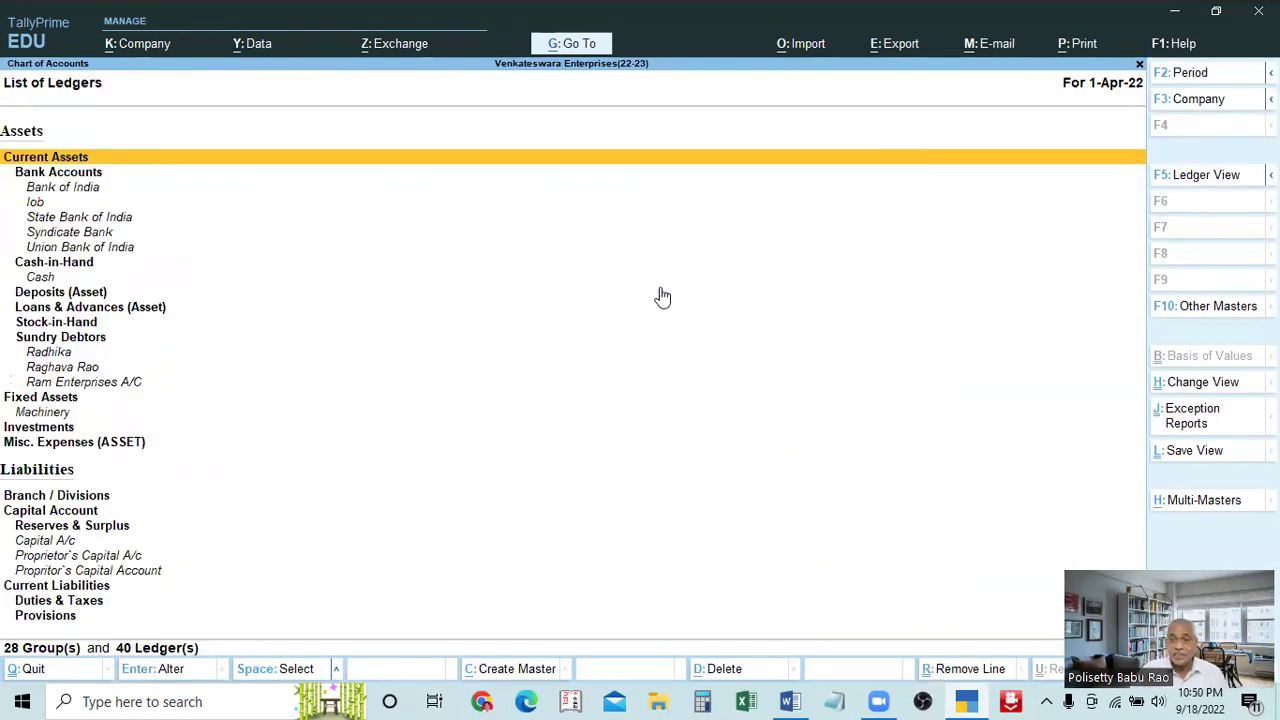
left_click(1204, 178)
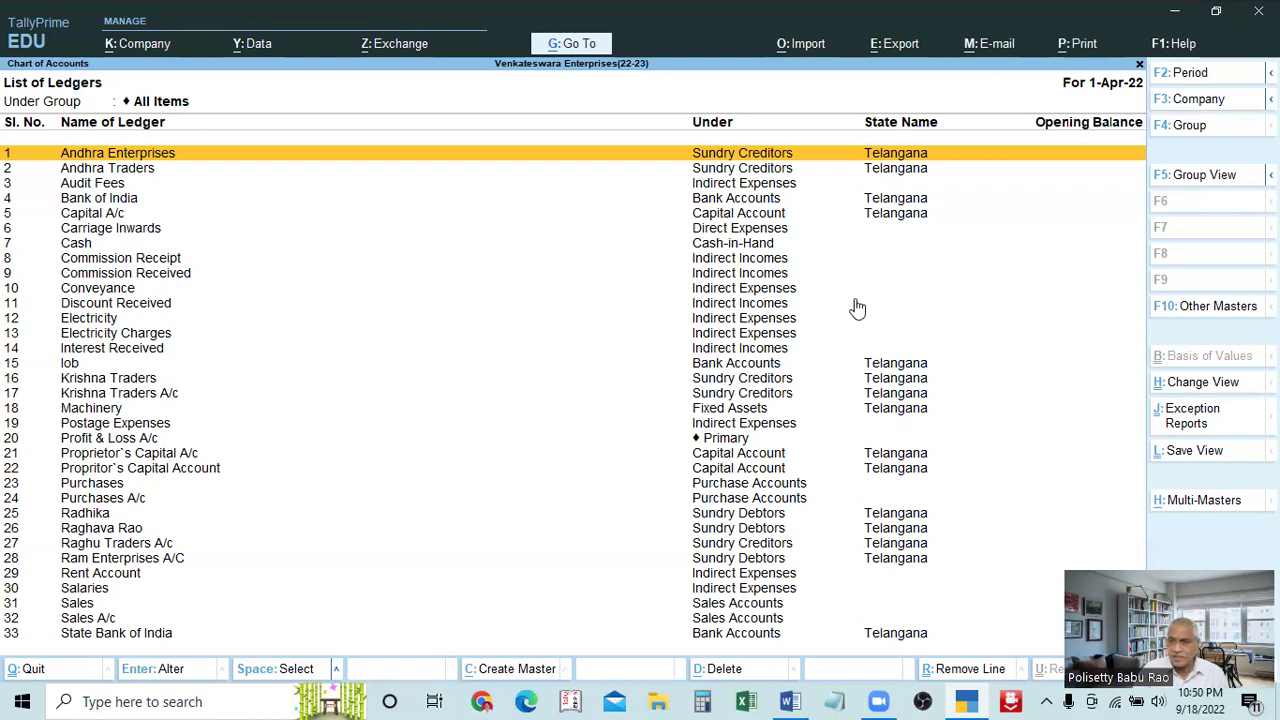
scroll(686, 366, "down", 1)
scroll(683, 365, "up", 1)
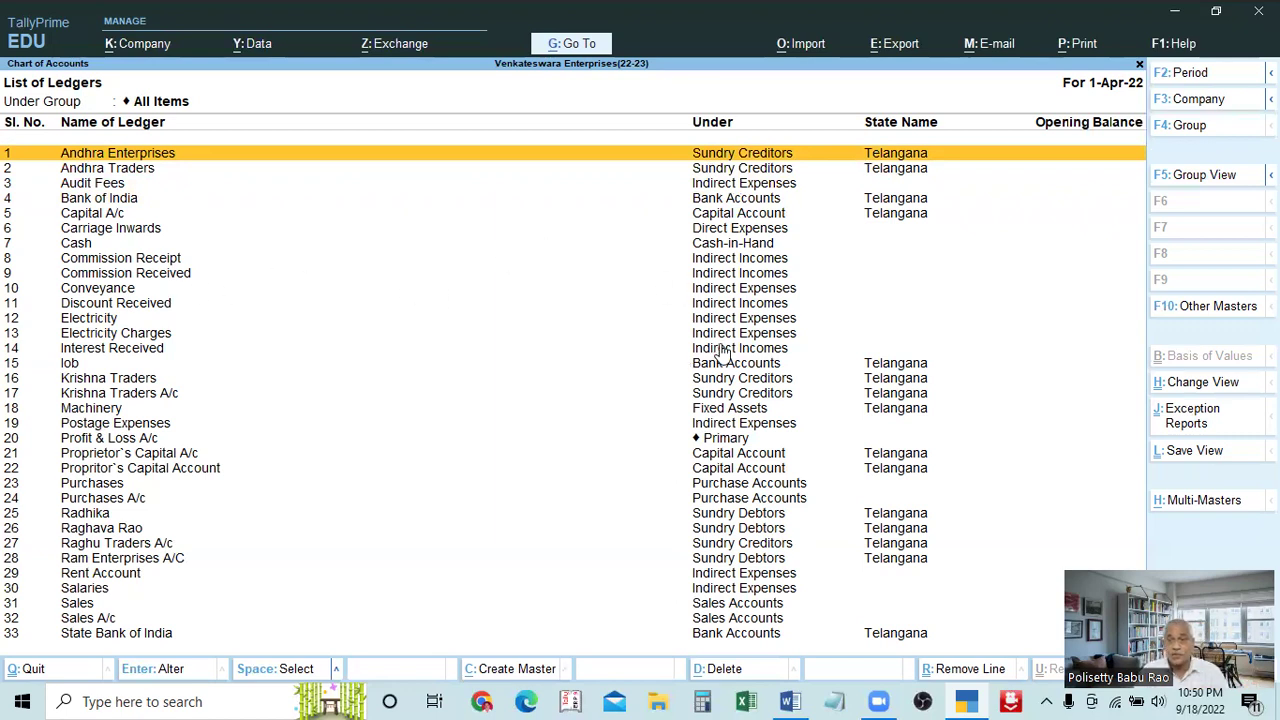
scroll(722, 355, "down", 6)
scroll(724, 372, "up", 5)
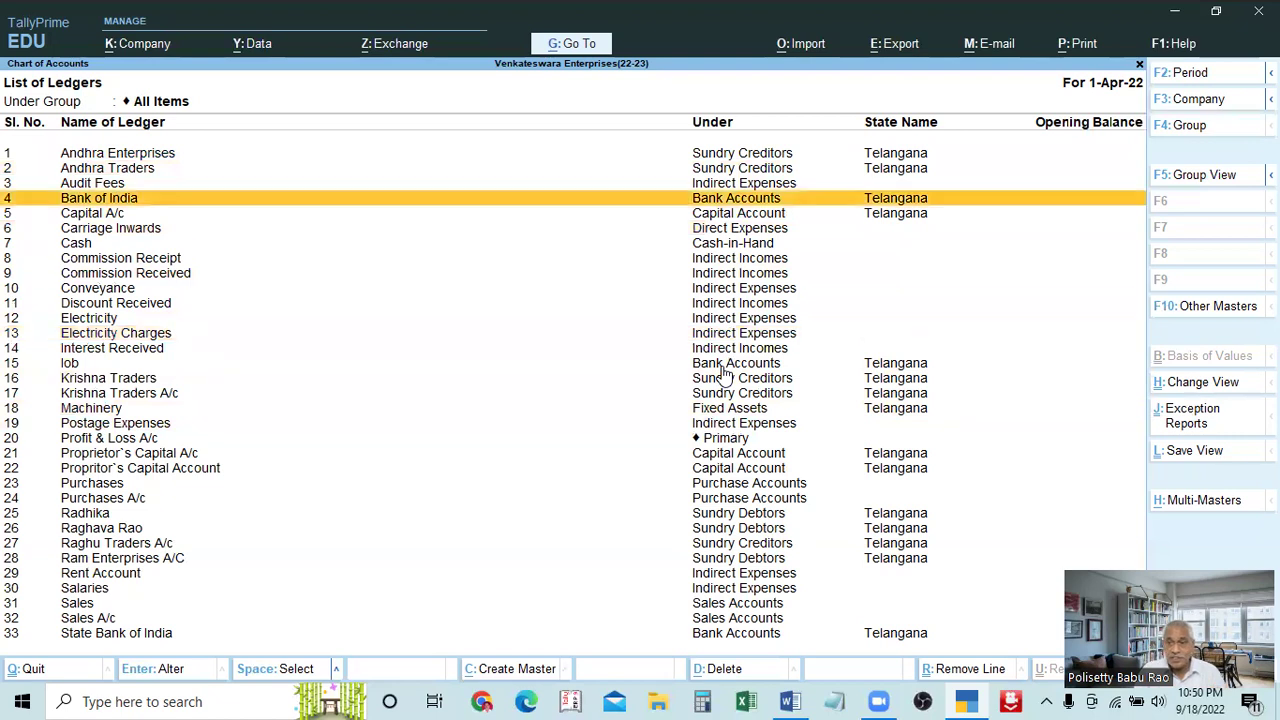
scroll(724, 372, "up", 3)
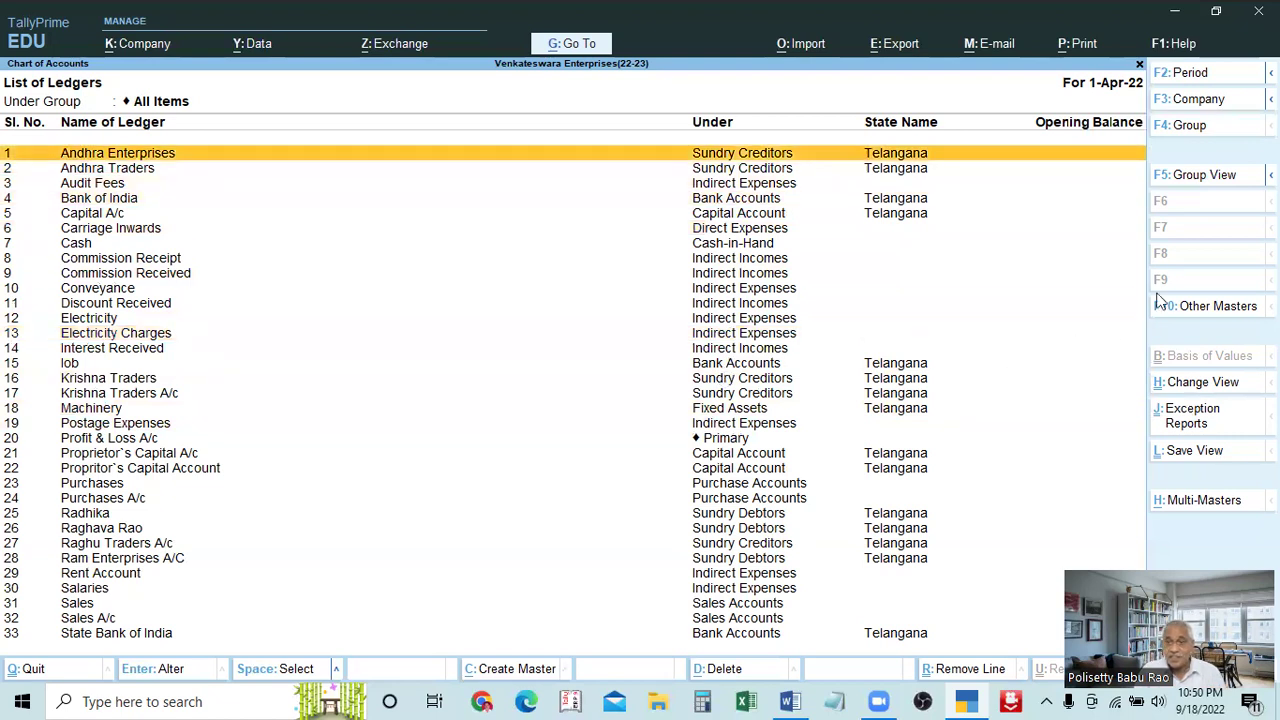
Toggle between Group View and Ledger View, ending on the numbered ledger table
left_click(1186, 190)
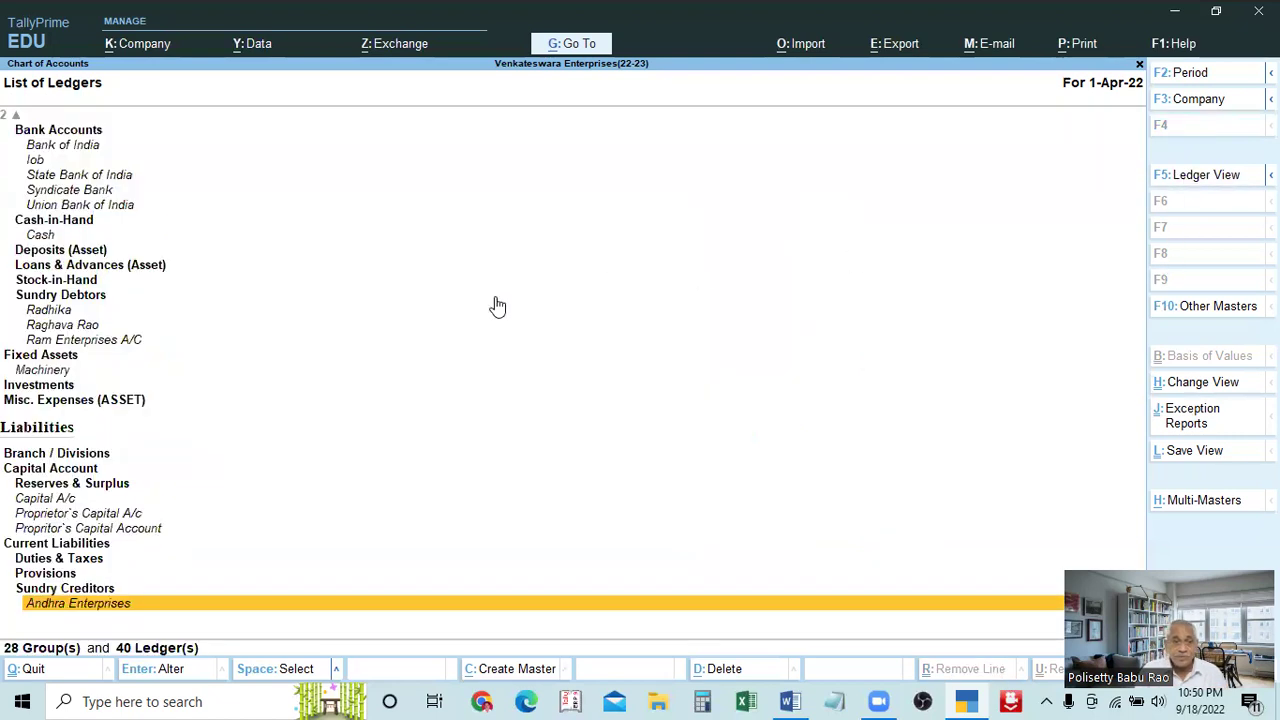
scroll(240, 357, "down", 1)
scroll(206, 357, "up", 5)
scroll(194, 353, "up", 15)
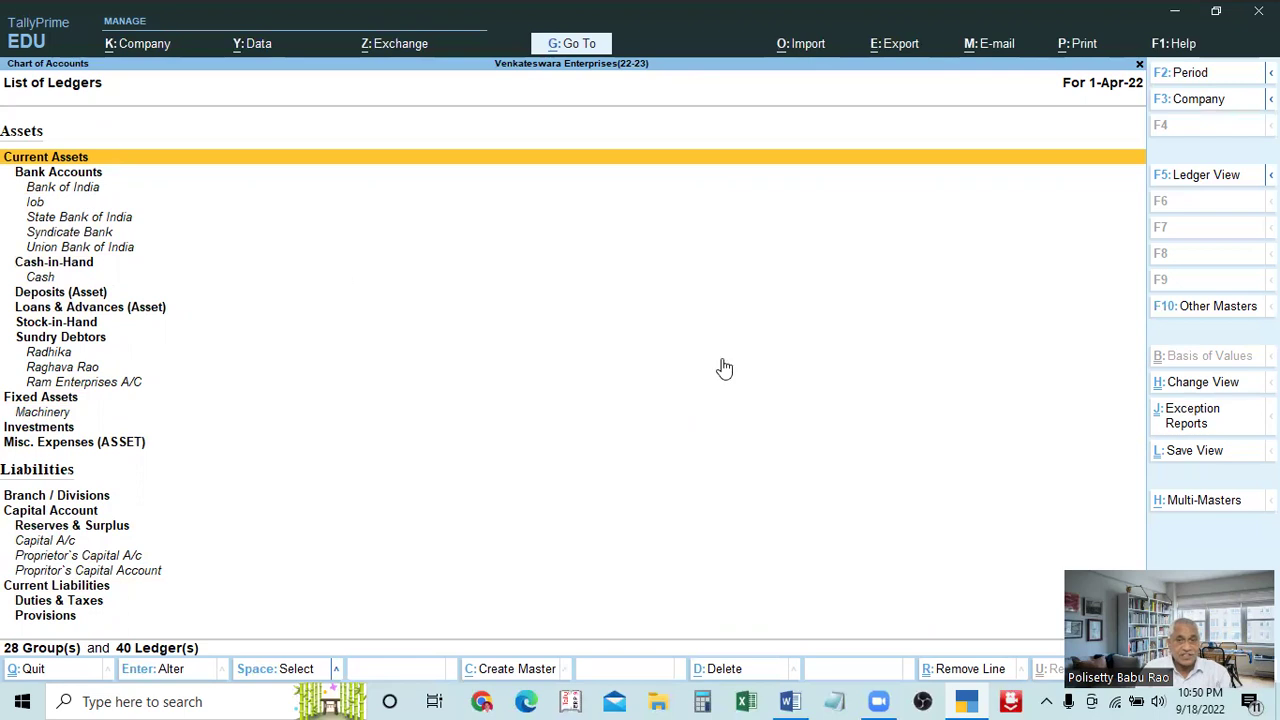
left_click(1202, 182)
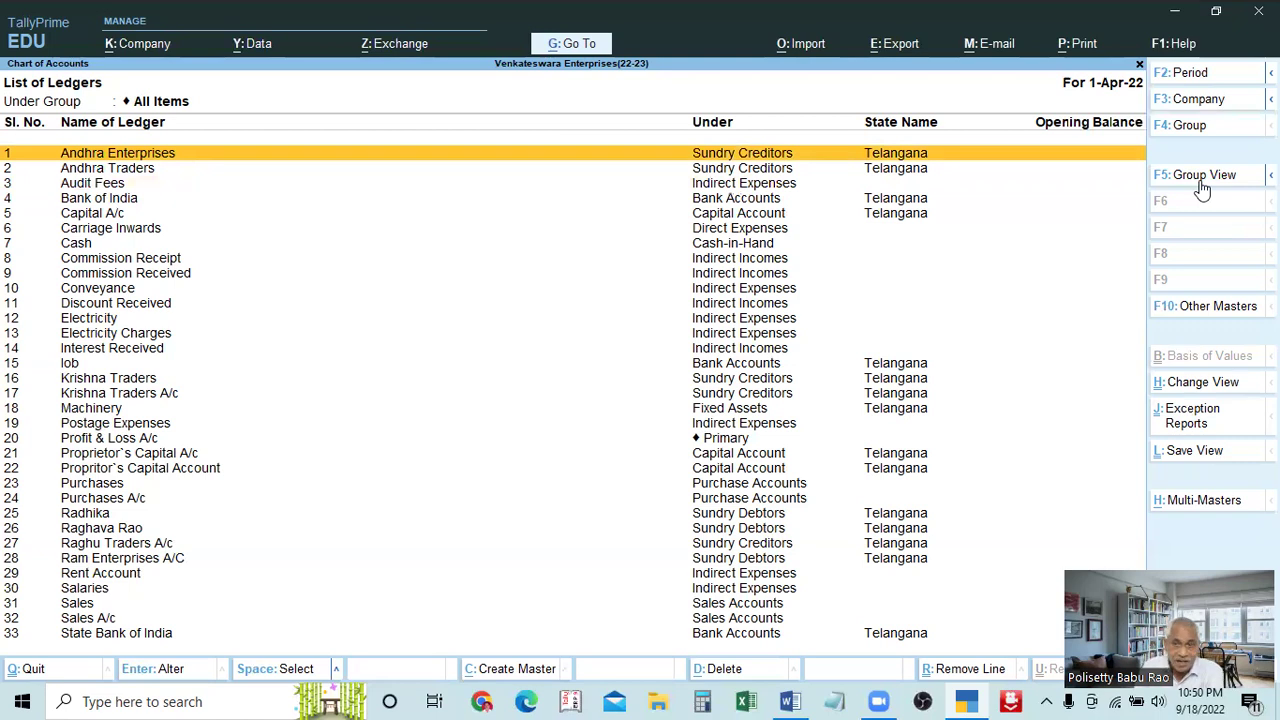
left_click(1202, 182)
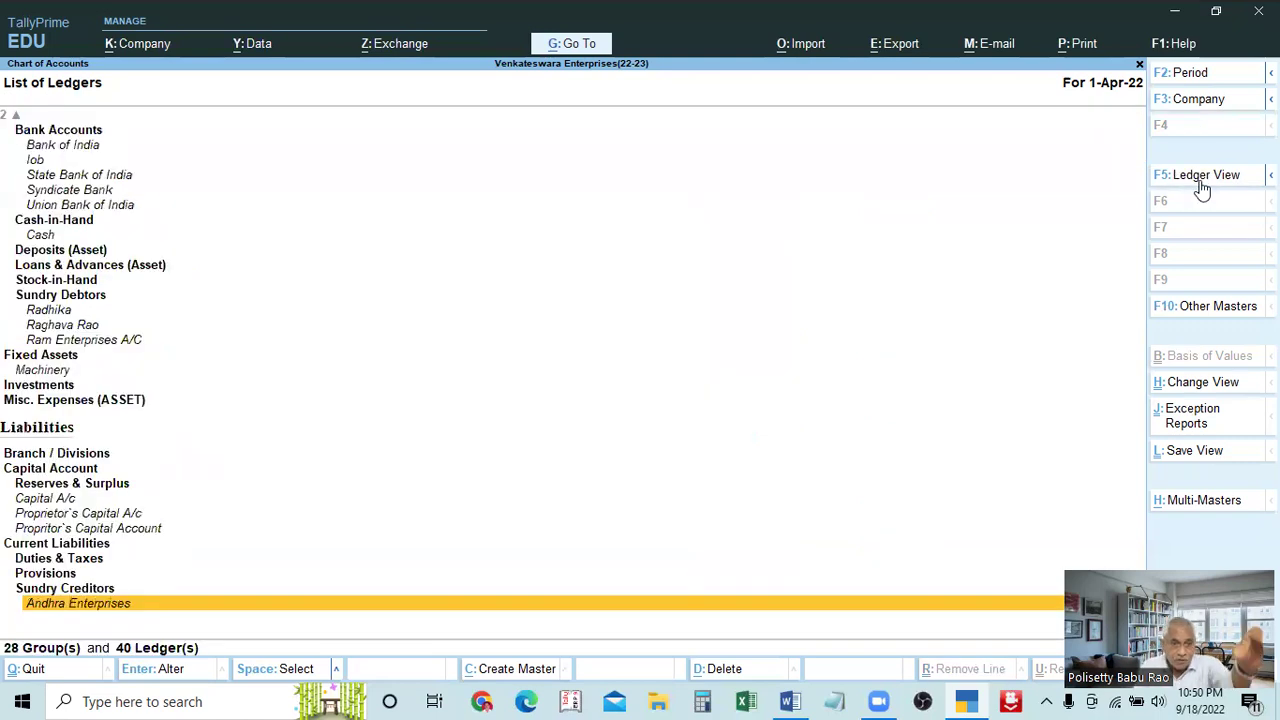
left_click(1202, 184)
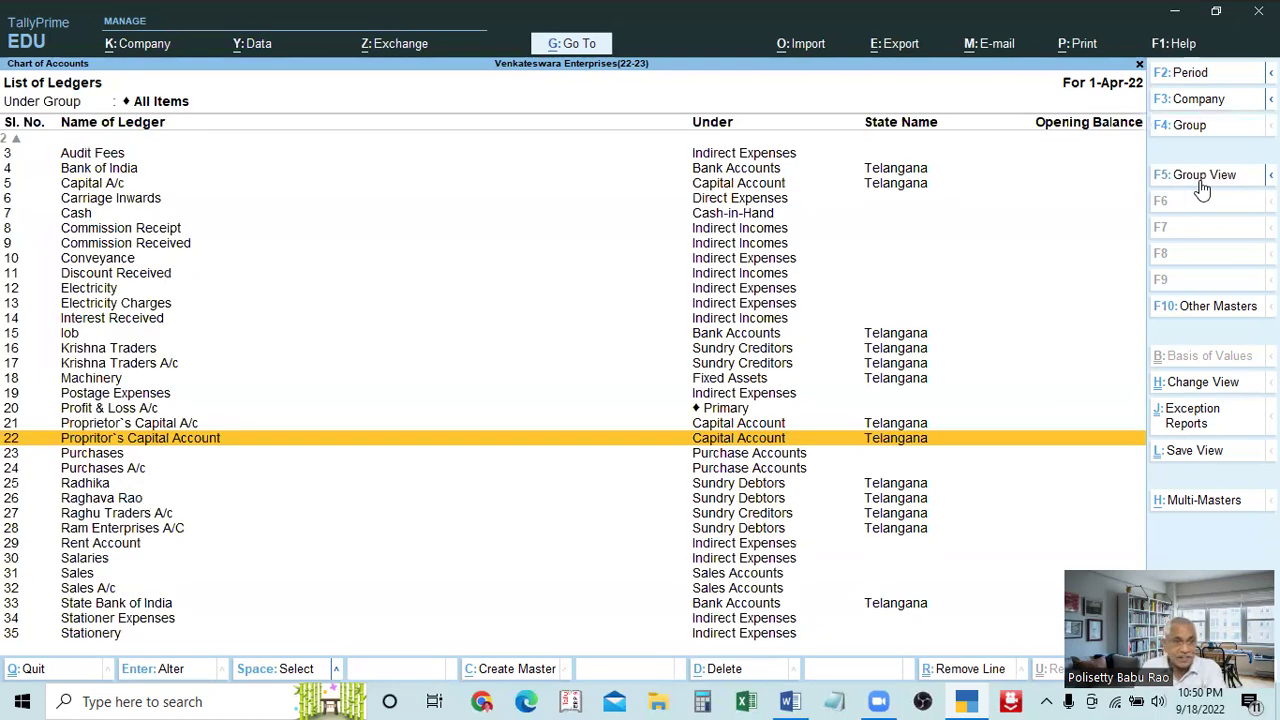
Browse the List of Groups for the ledger filter and keep All Items
left_click(1194, 128)
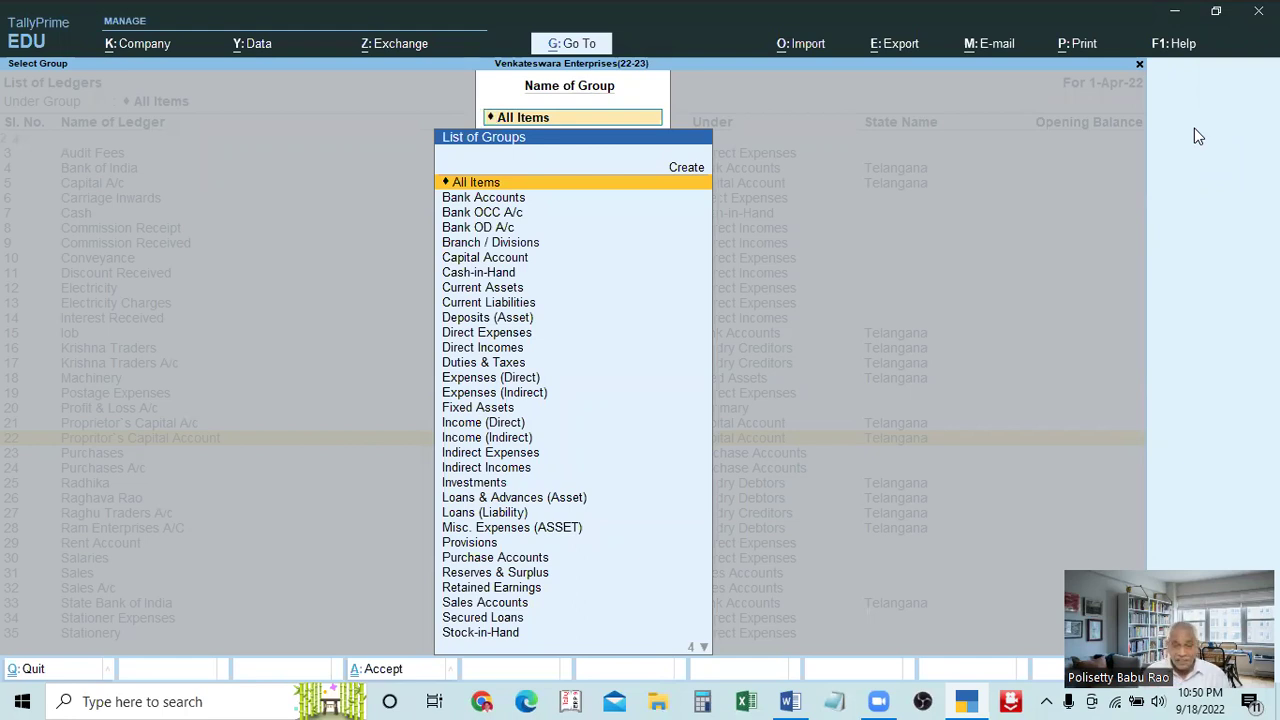
key("Down")
key("Down")
key("Down")
key("Down")
key("Down")
key("Down")
key("Down")
key("Down")
key("Down")
key("Down")
key("Down")
key("Down")
key("Down")
key("Down")
key("Down")
key("Down")
key("Down")
key("Down")
key("Down")
key("Down")
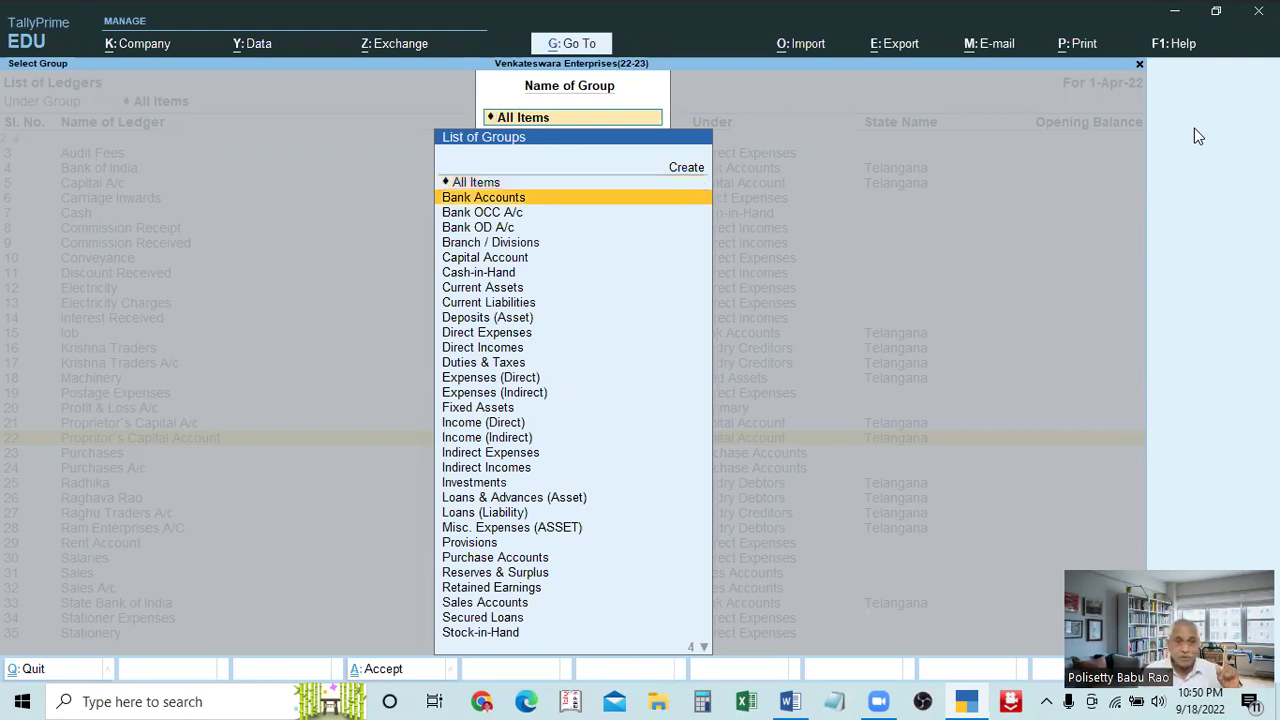
key("Down")
key("Down")
key("Down")
key("Down")
key("Down")
key("Down")
key("Down")
key("Down")
key("Down")
key("Down")
key("Down")
key("Down")
key("Down")
key("Down")
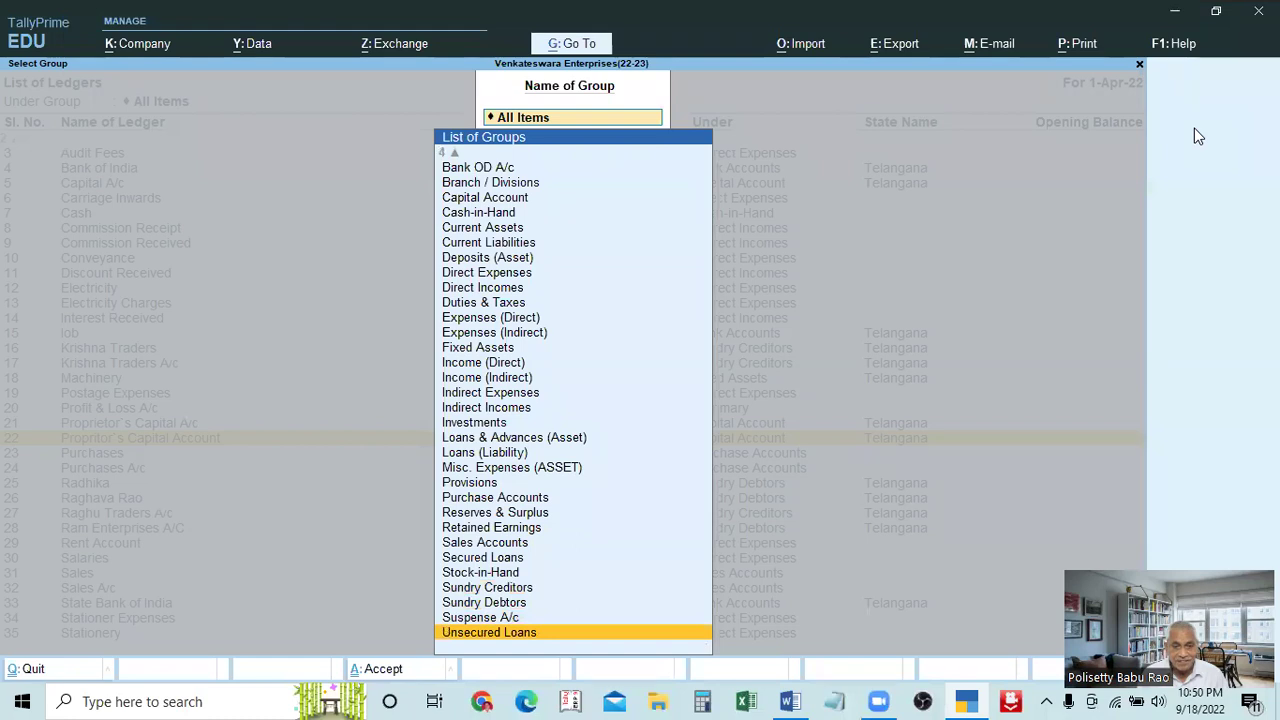
key("Down")
key("Return")
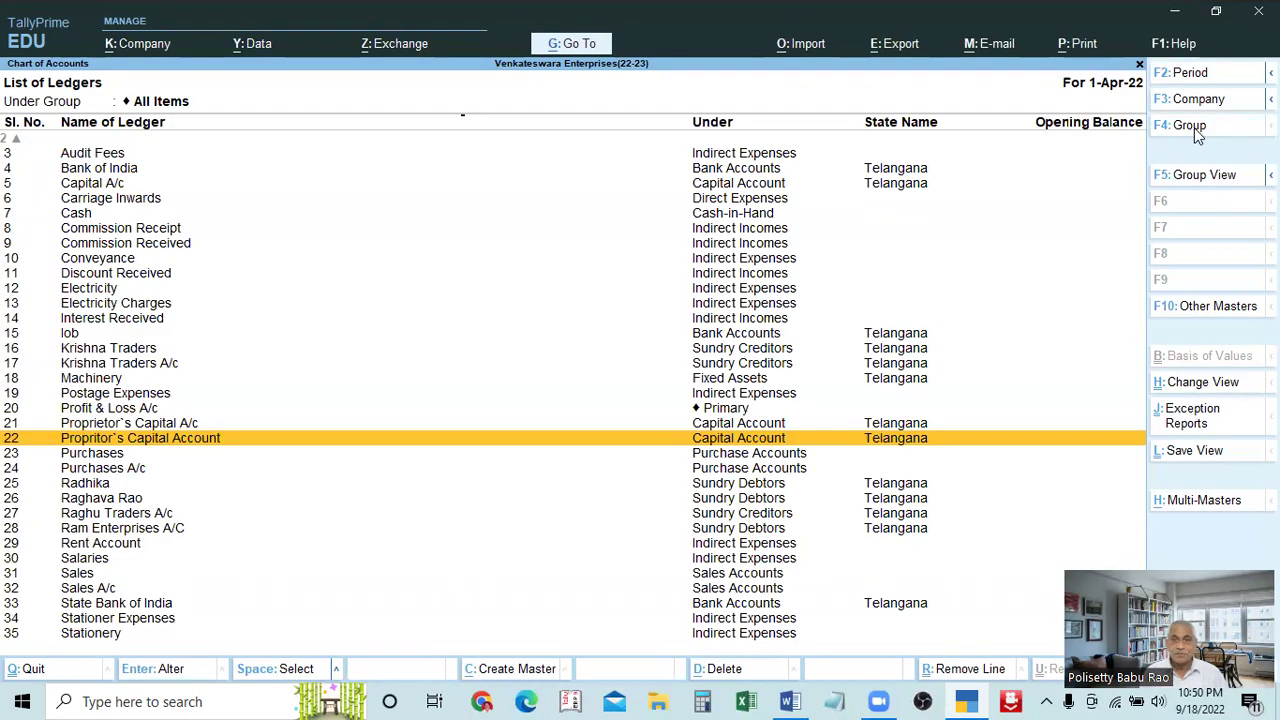
Close the ledger list and return to the Gateway of Tally menu
key("Escape")
key("Escape")
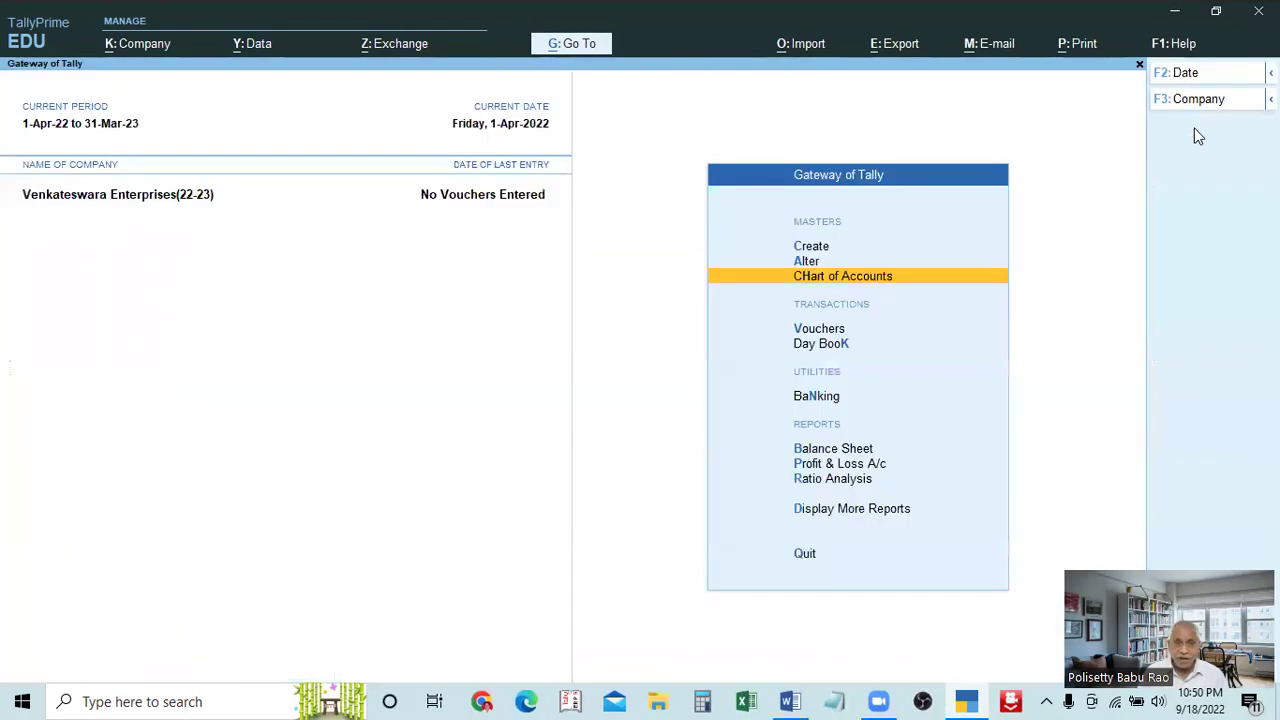
key("Down")
key("Up")
key("Up")
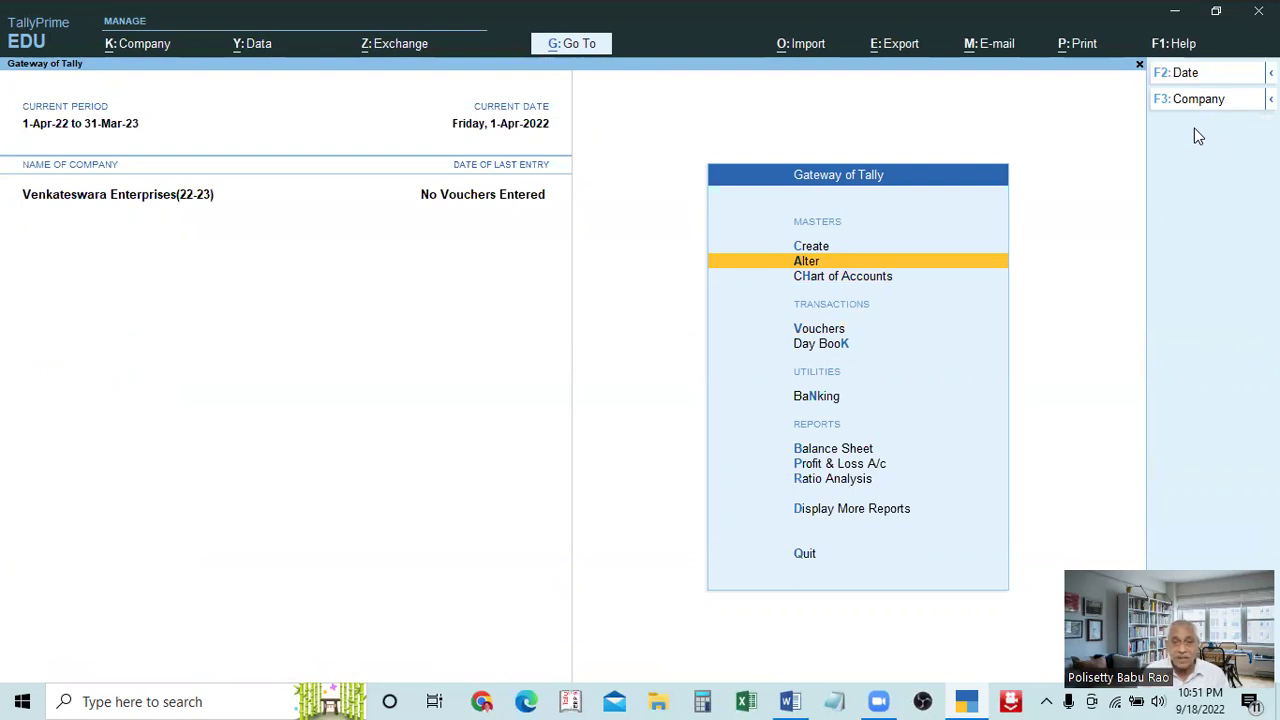
Open the Alter ledger list and browse the ledger names
key("Return")
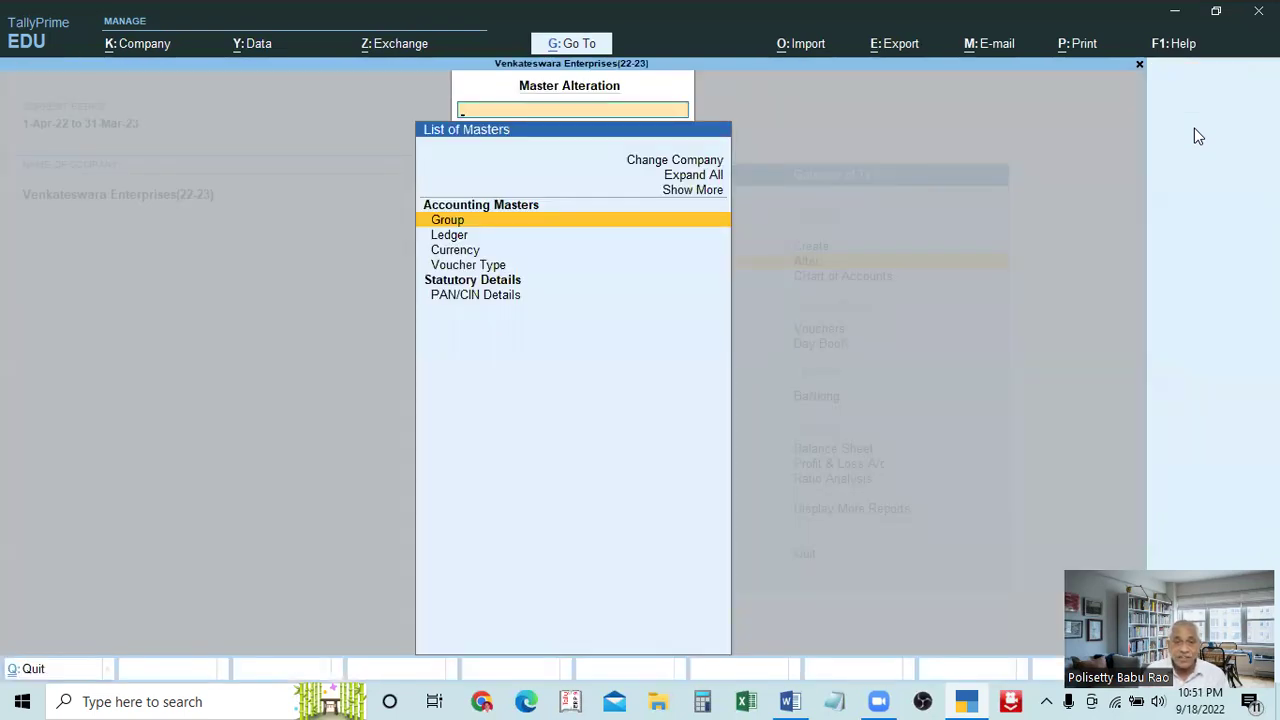
key("Down")
key("Return")
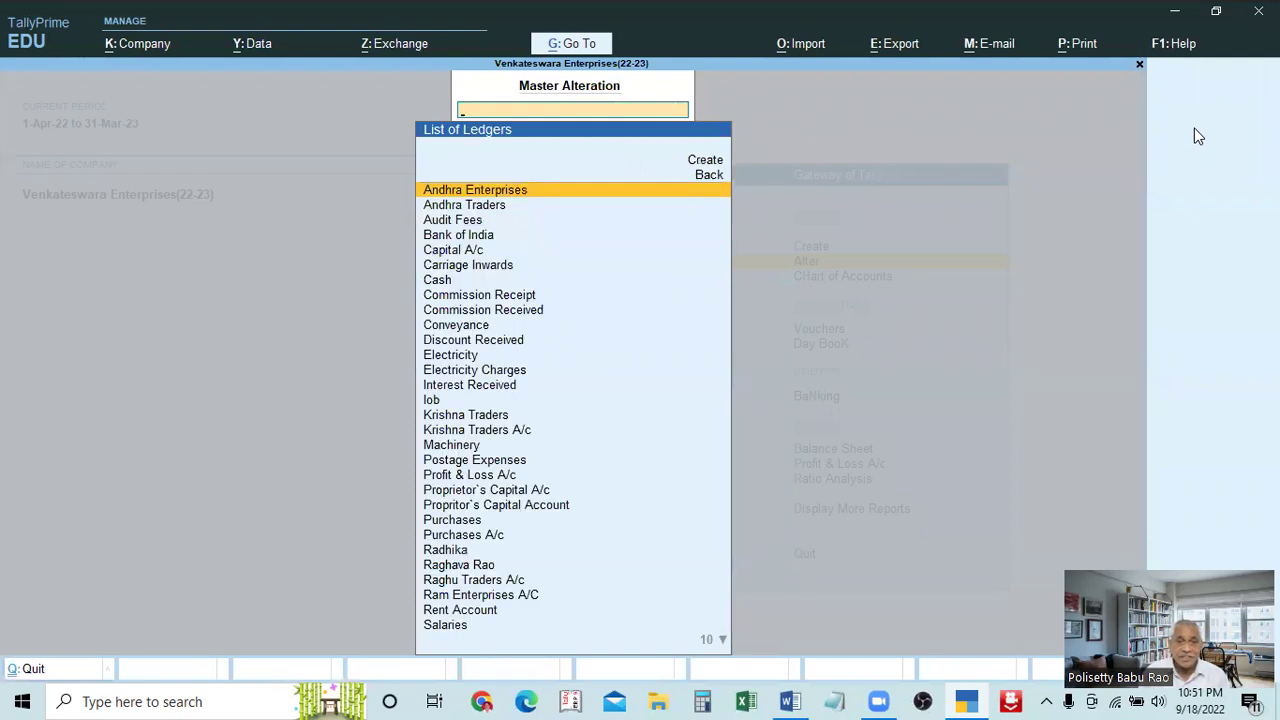
key("Down")
key("Down")
key("Down")
Back out to the Gateway and open the Chart of Accounts masters list
key("Escape")
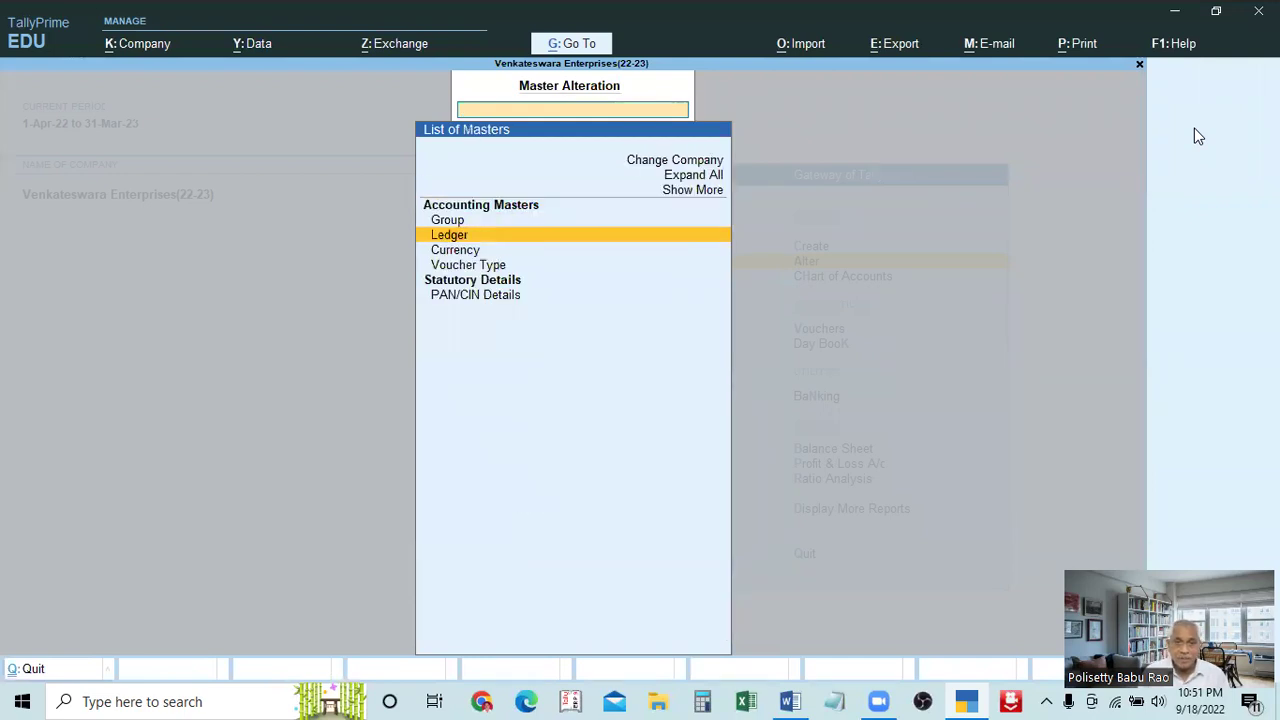
key("Escape")
key("Down")
key("Return")
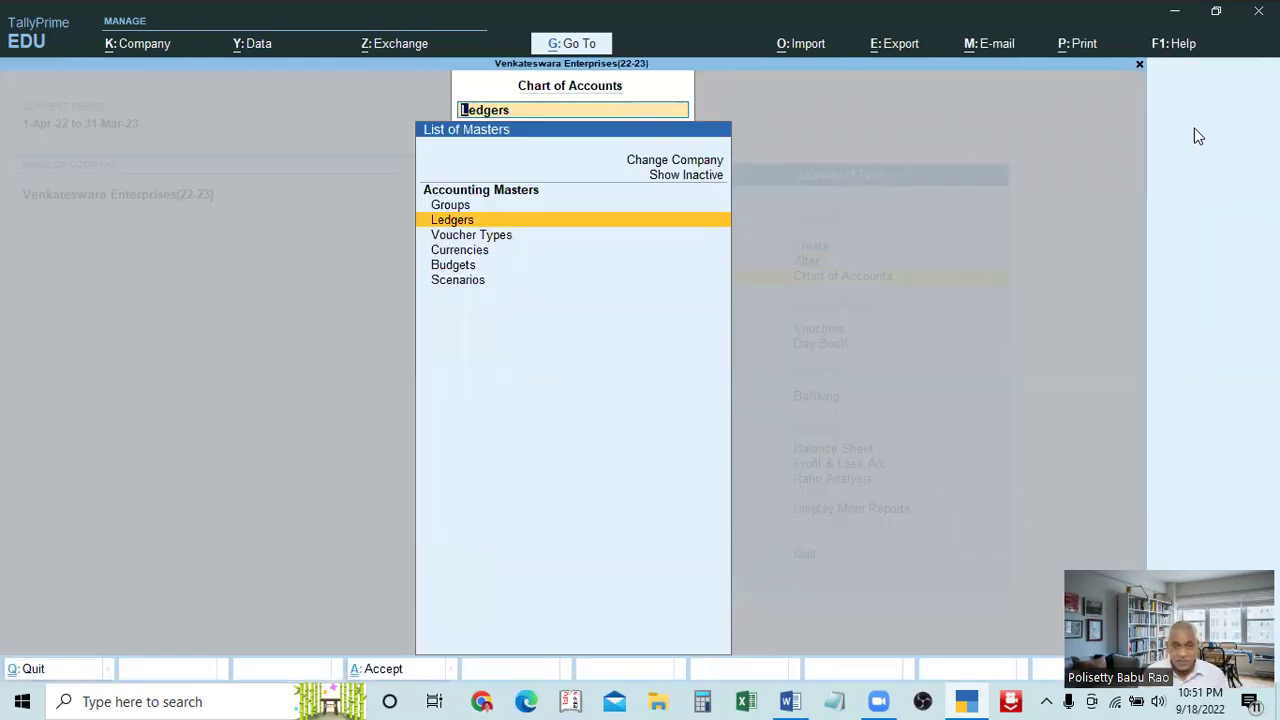
Open the Electricity Charges ledger from the flat numbered ledger list
key("Return")
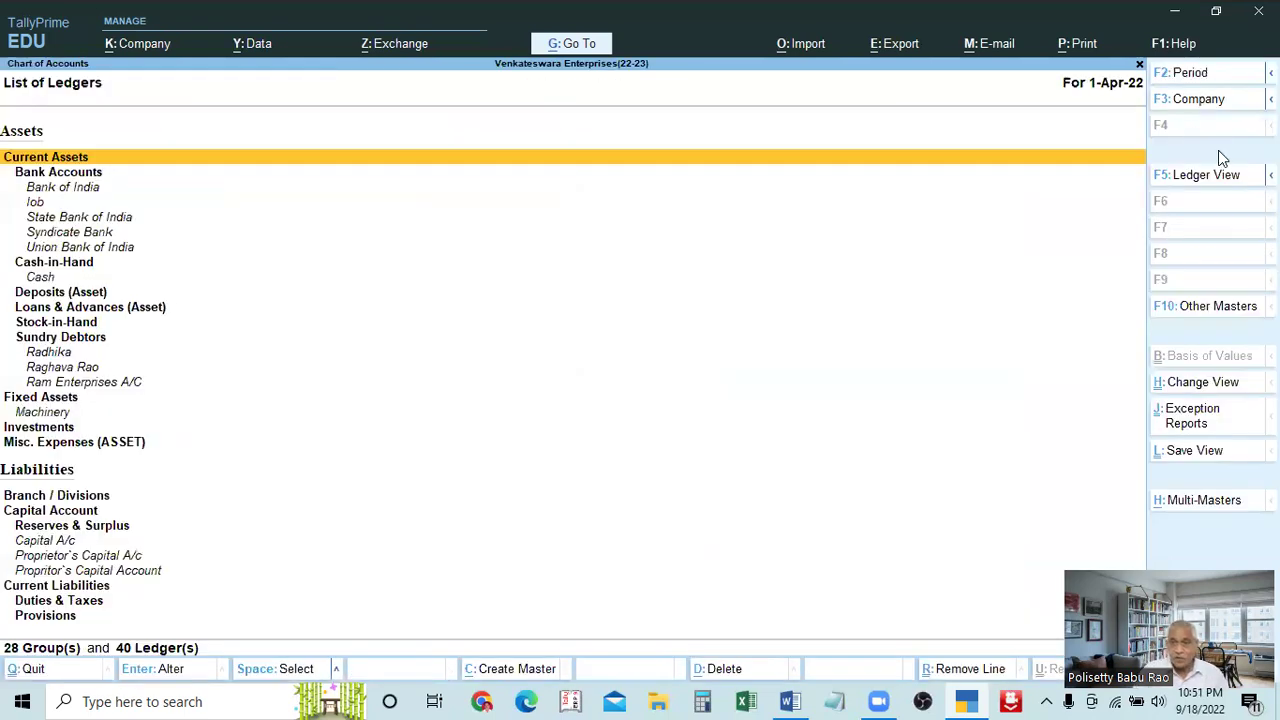
left_click(1206, 176)
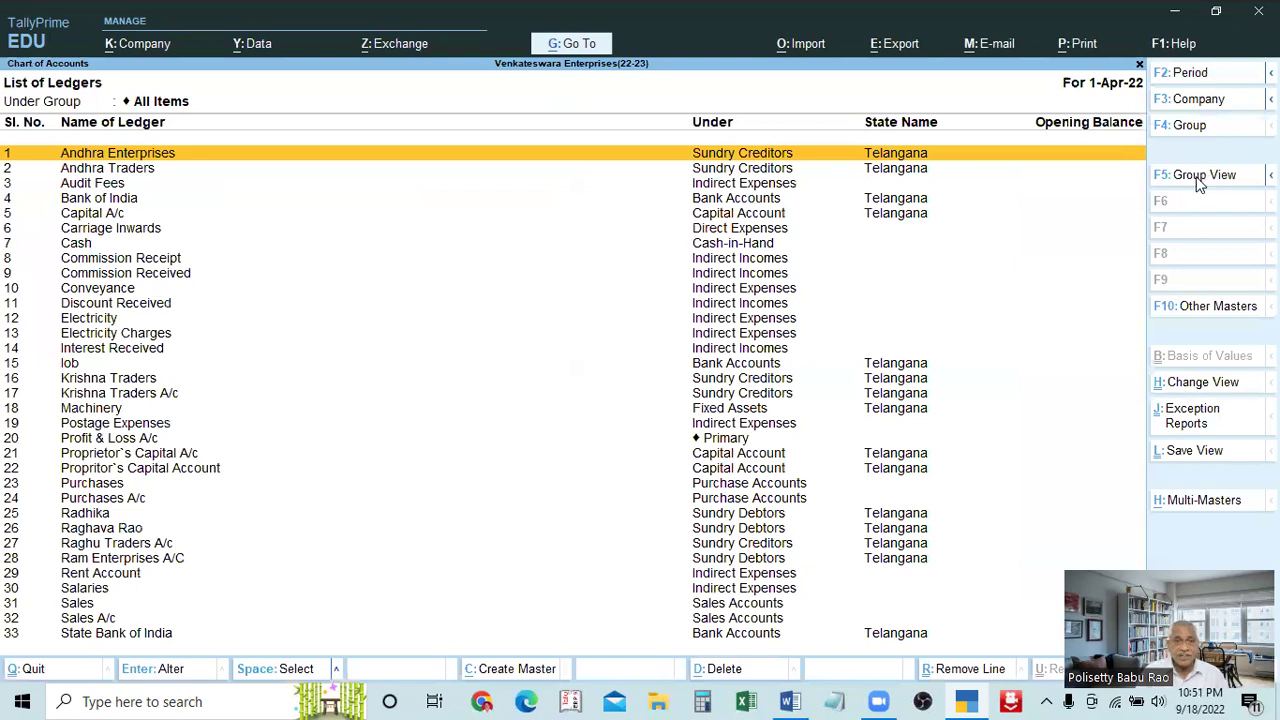
key("Down")
key("Down")
key("Down")
key("Down")
key("Down")
key("Down")
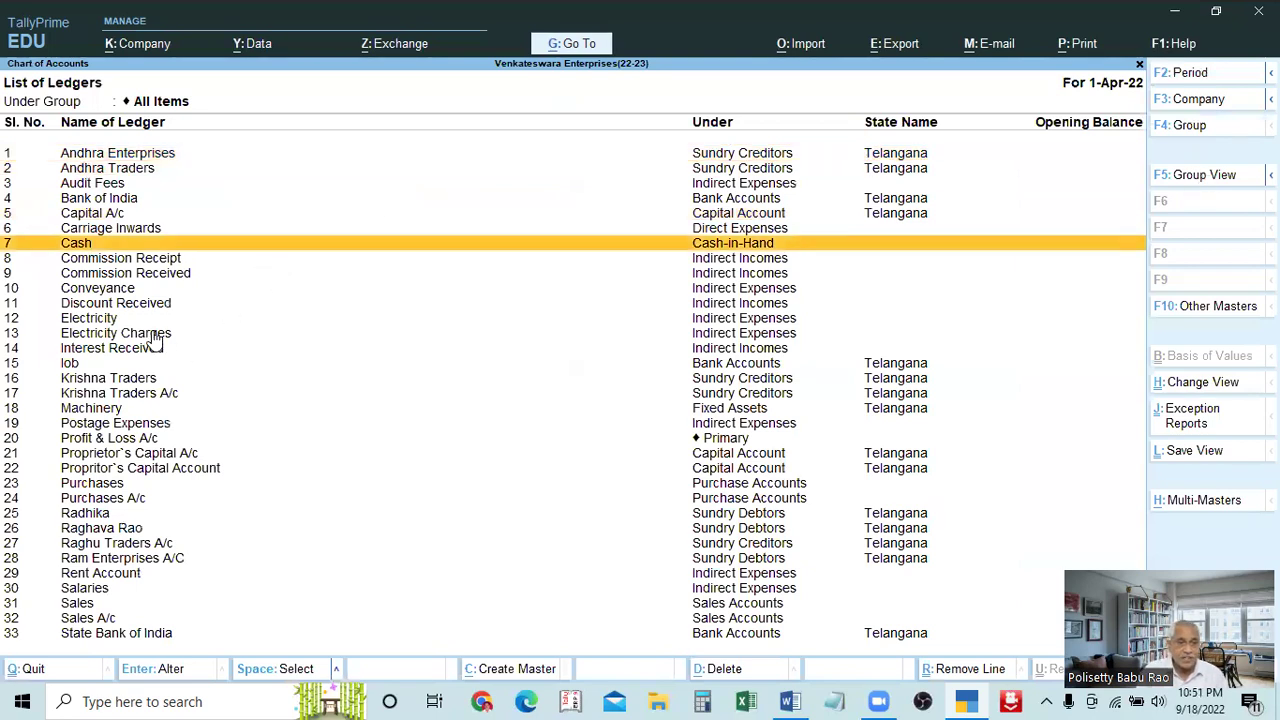
left_click(155, 336)
left_click(155, 338)
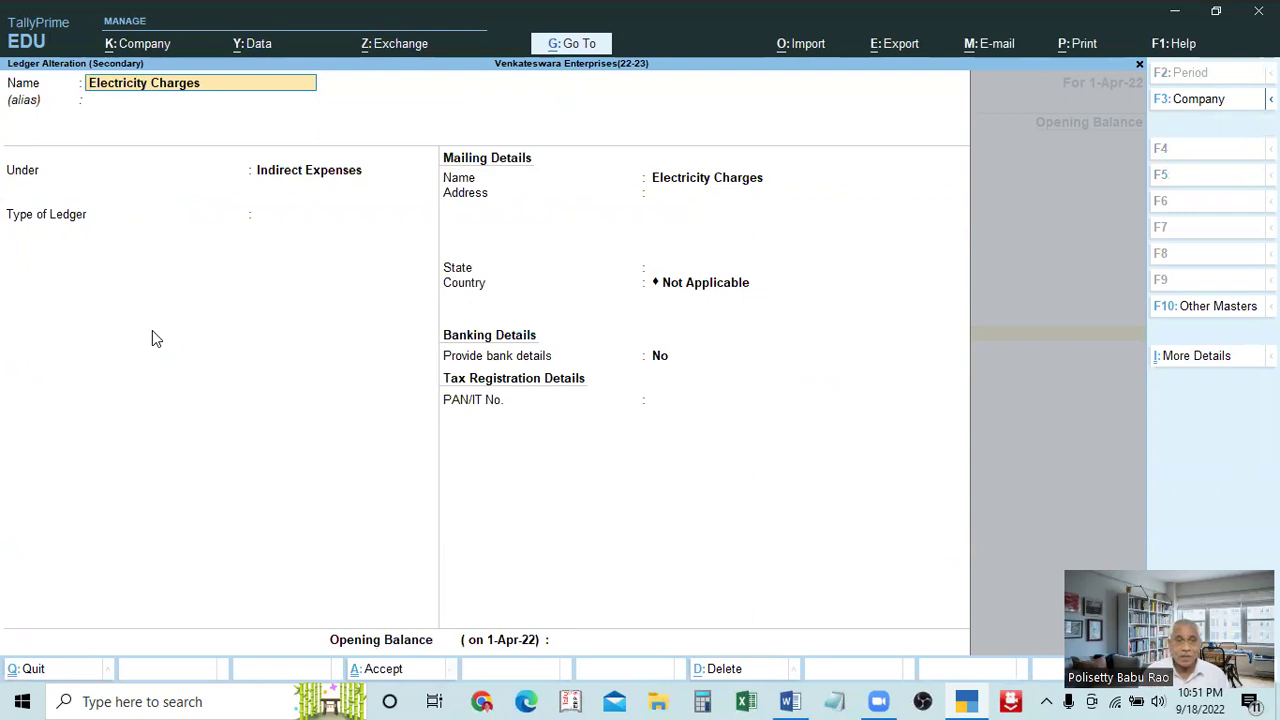
Quit Electricity Charges without saving and return to the Gateway of Tally
key("BackSpace")
key("Escape")
key("y")
key("Escape")
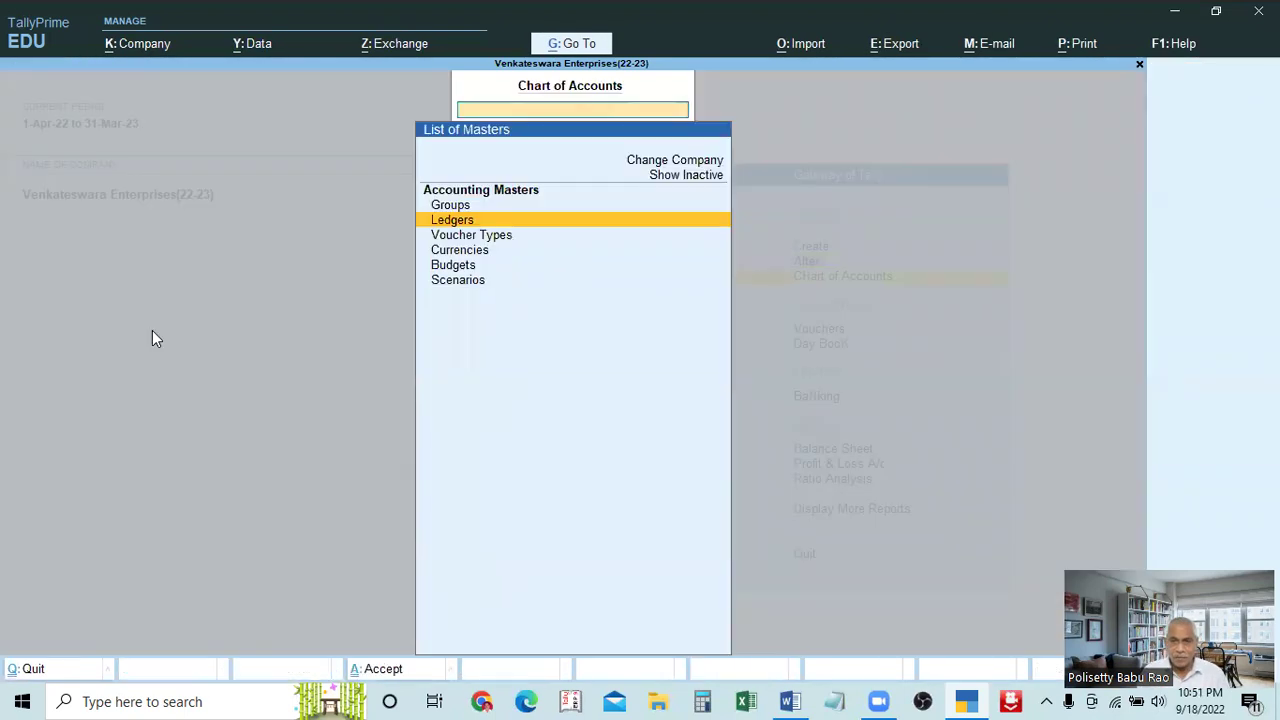
key("Escape")
key("Up")
key("Up")
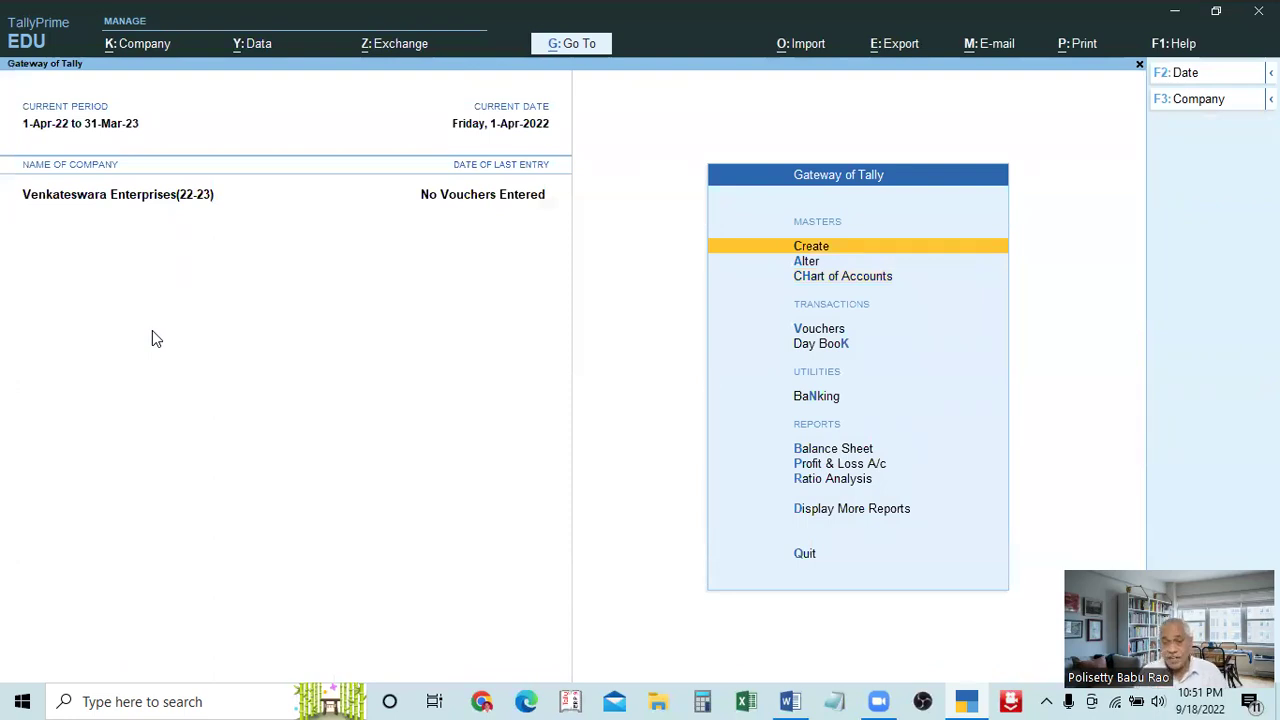
key("Return")
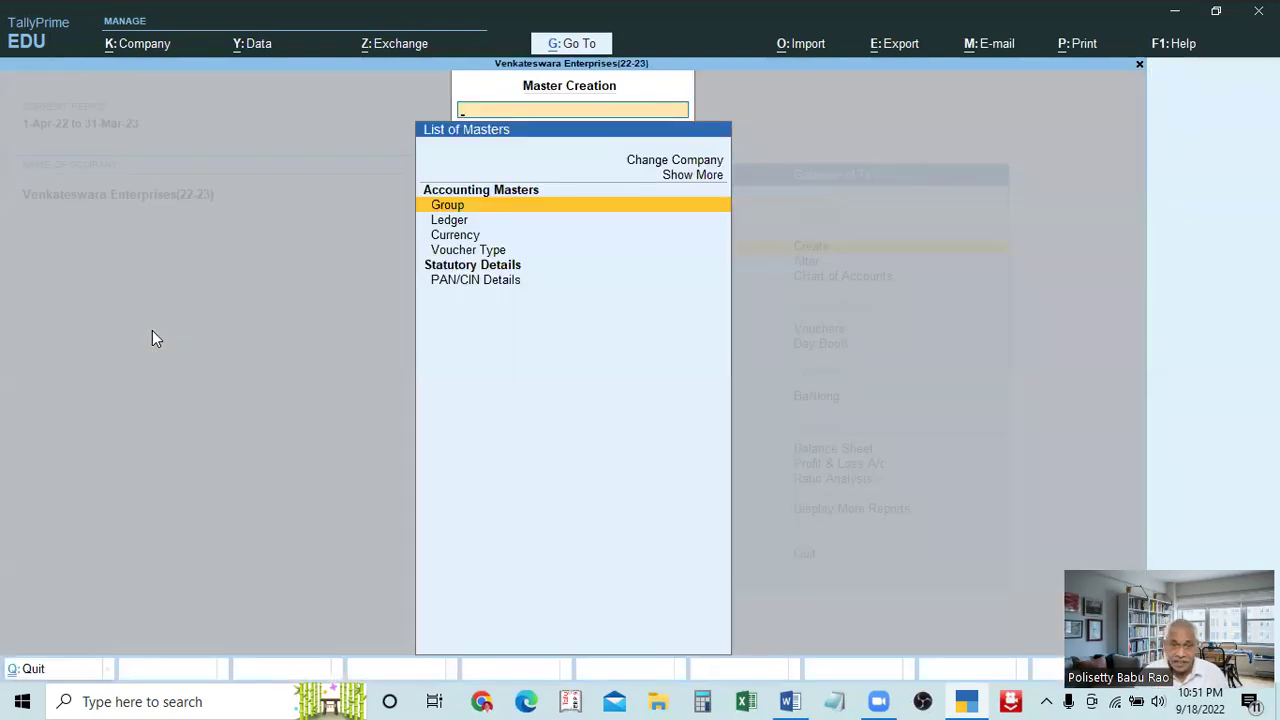
key("Escape")
key("Down")
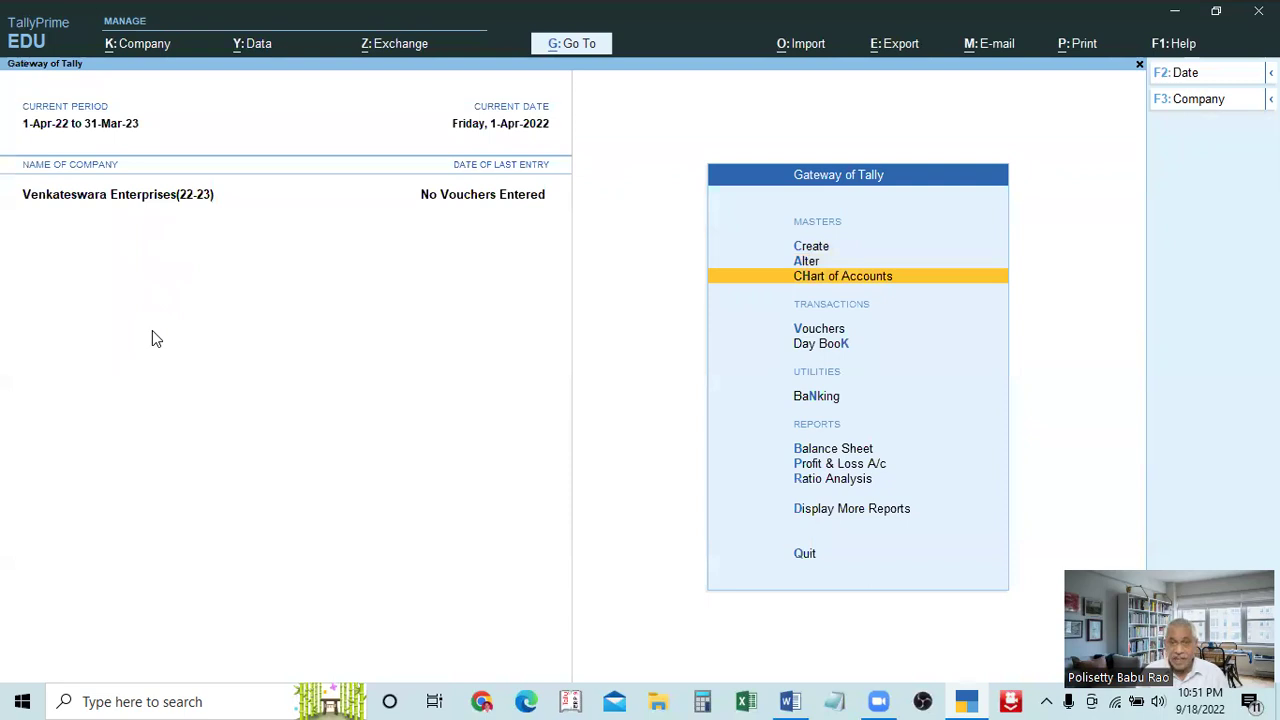
key("Return")
key("Return")
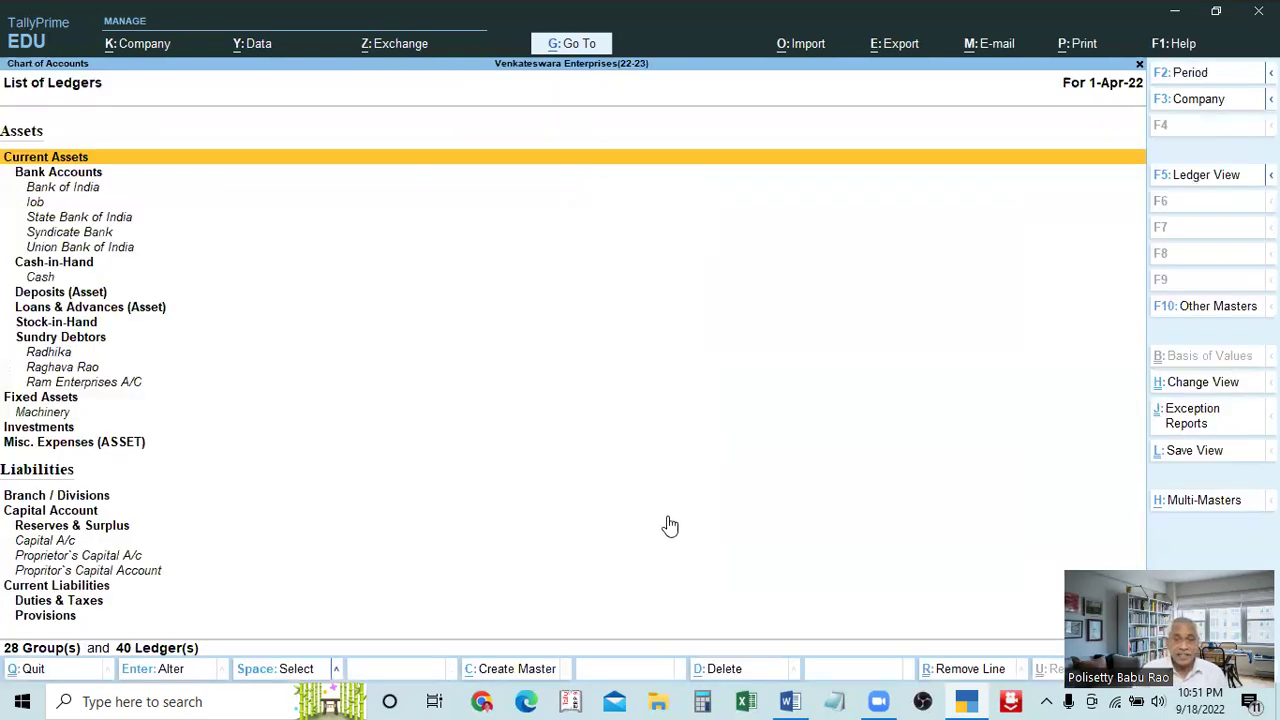
left_click(1185, 500)
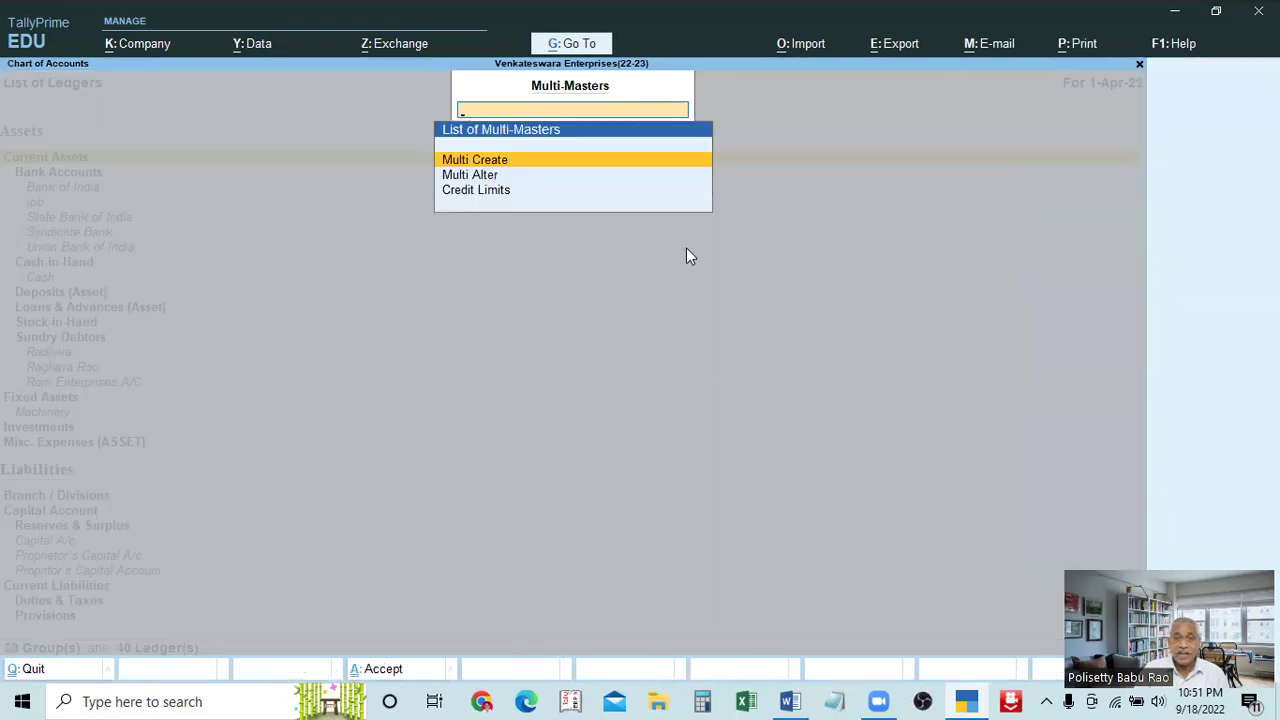
key("Return")
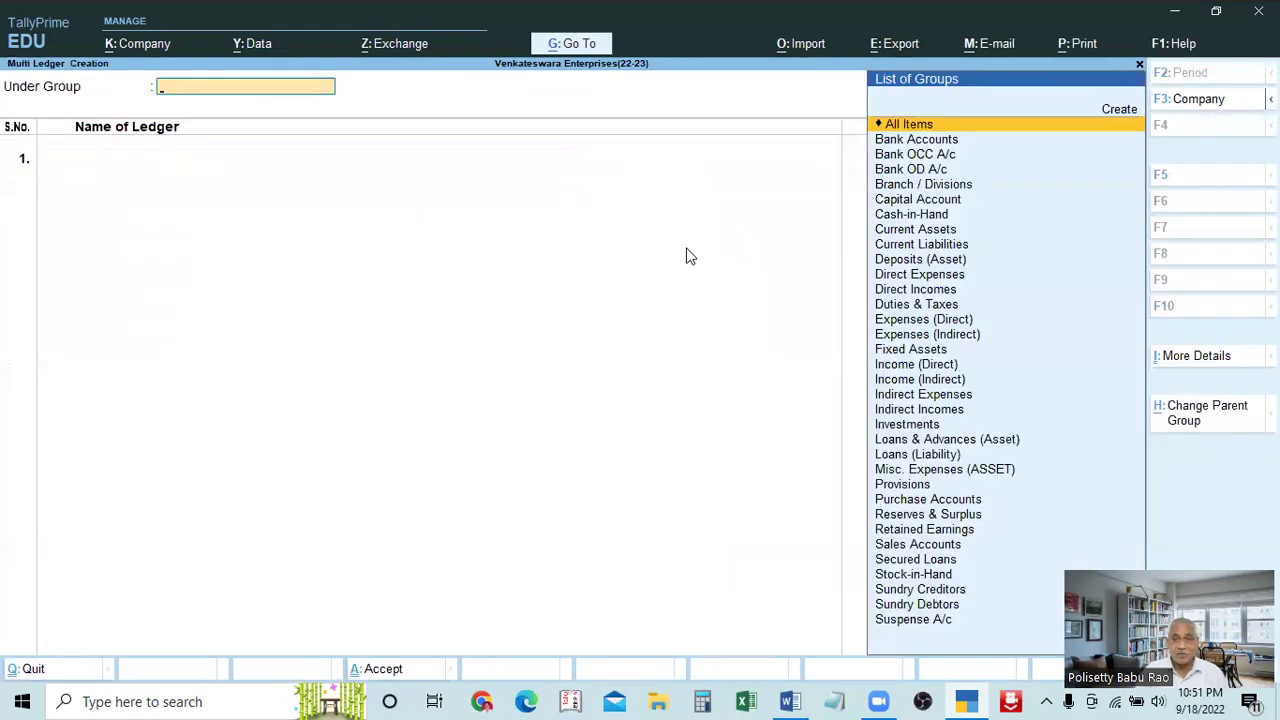
key("Escape")
key("Escape")
key("Escape")
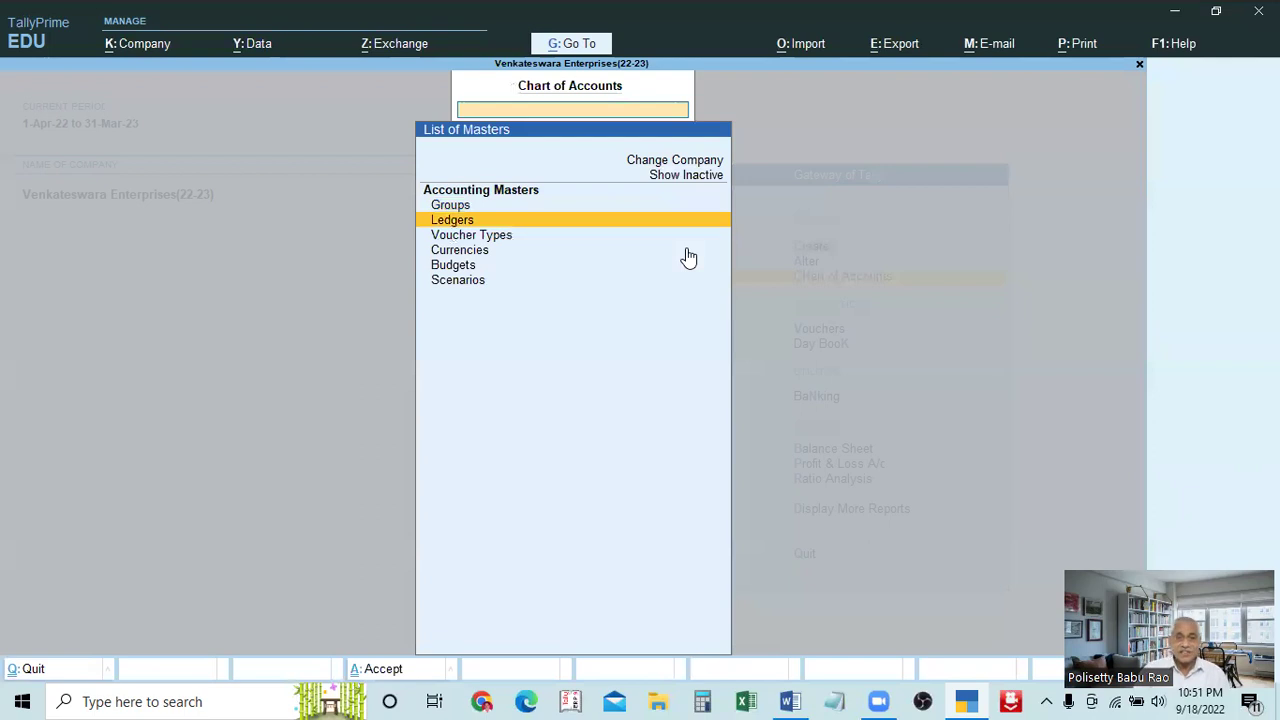
key("Up")
key("Up")
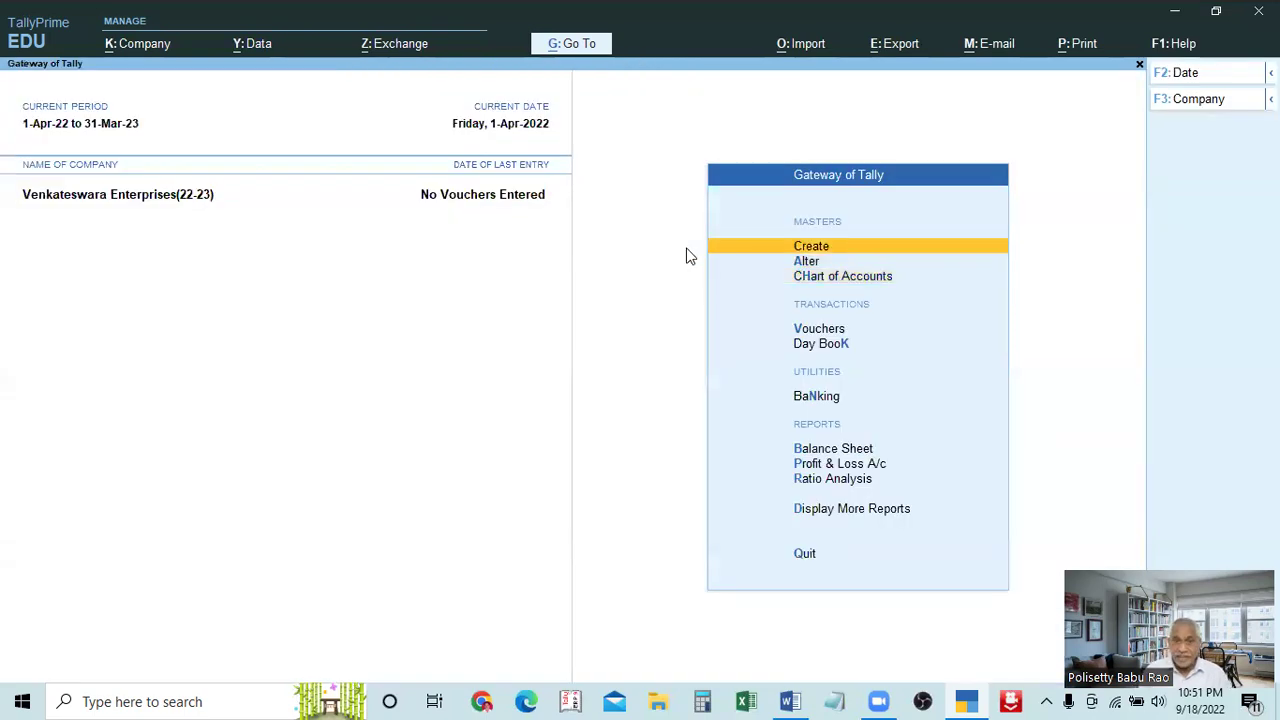
key("Return")
key("Down")
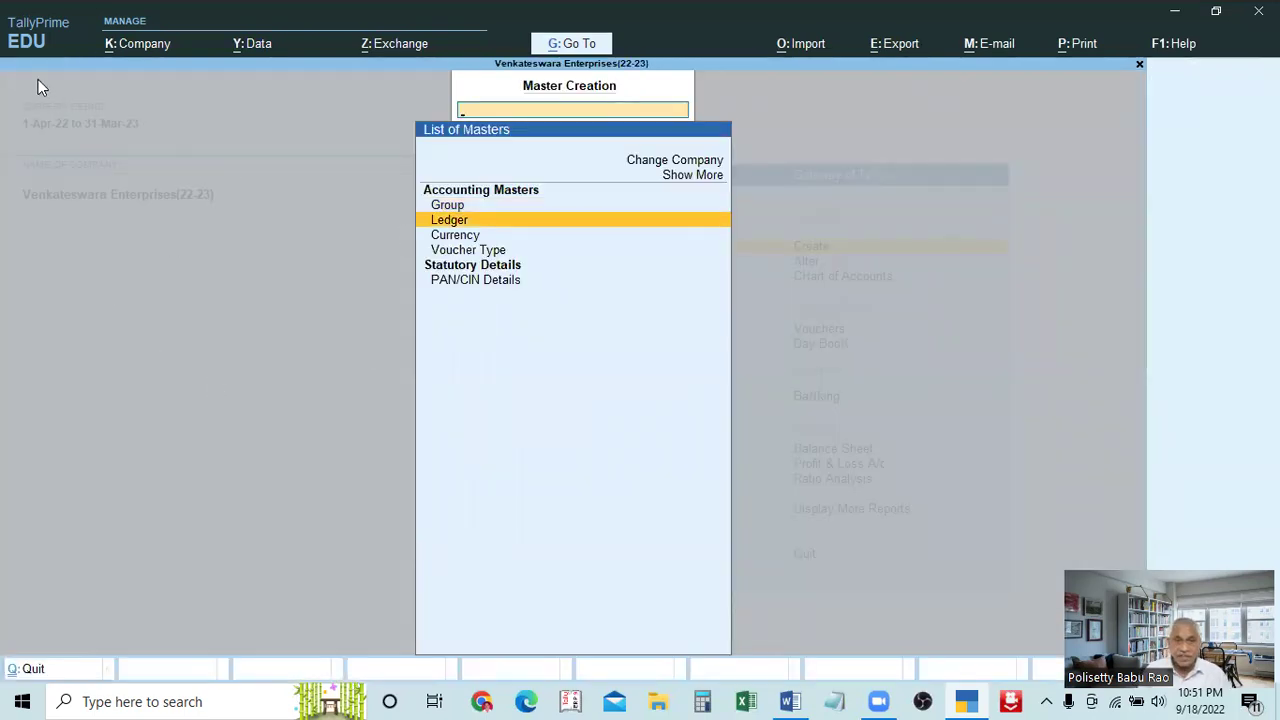
Open a blank Ledger Creation form, then quit it unsaved back to the Gateway
key("Return")
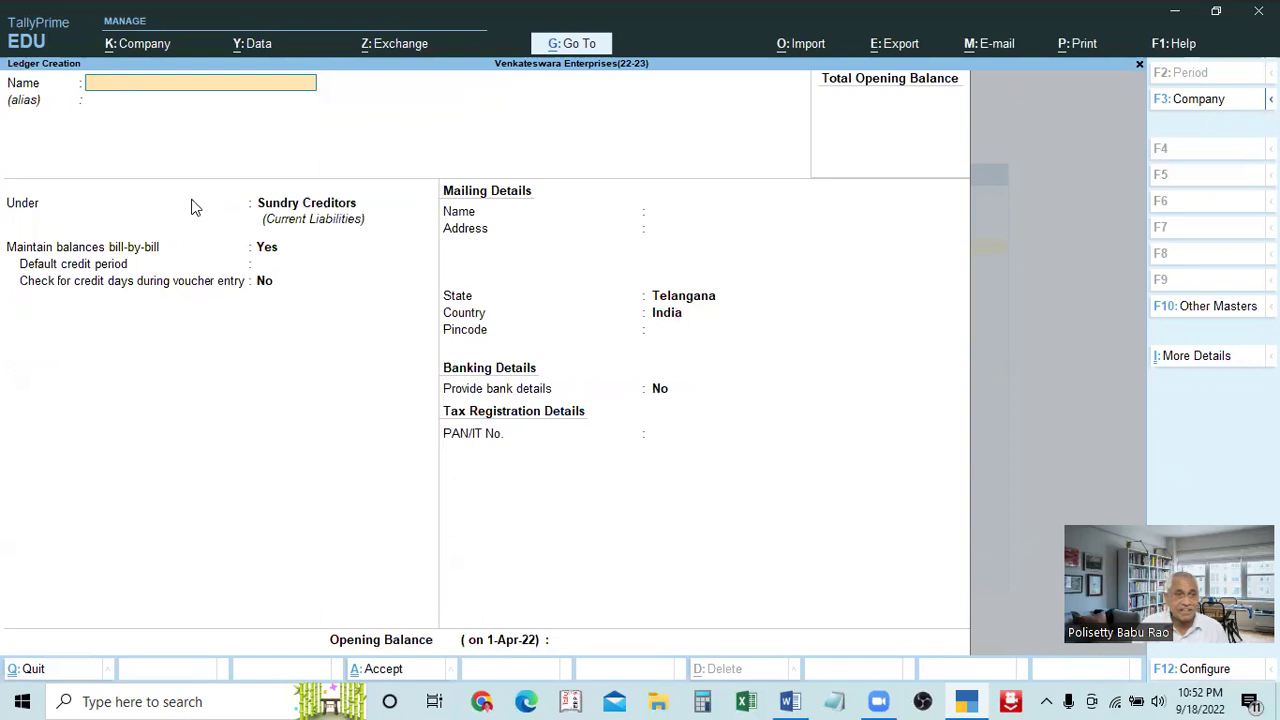
left_click(55, 82)
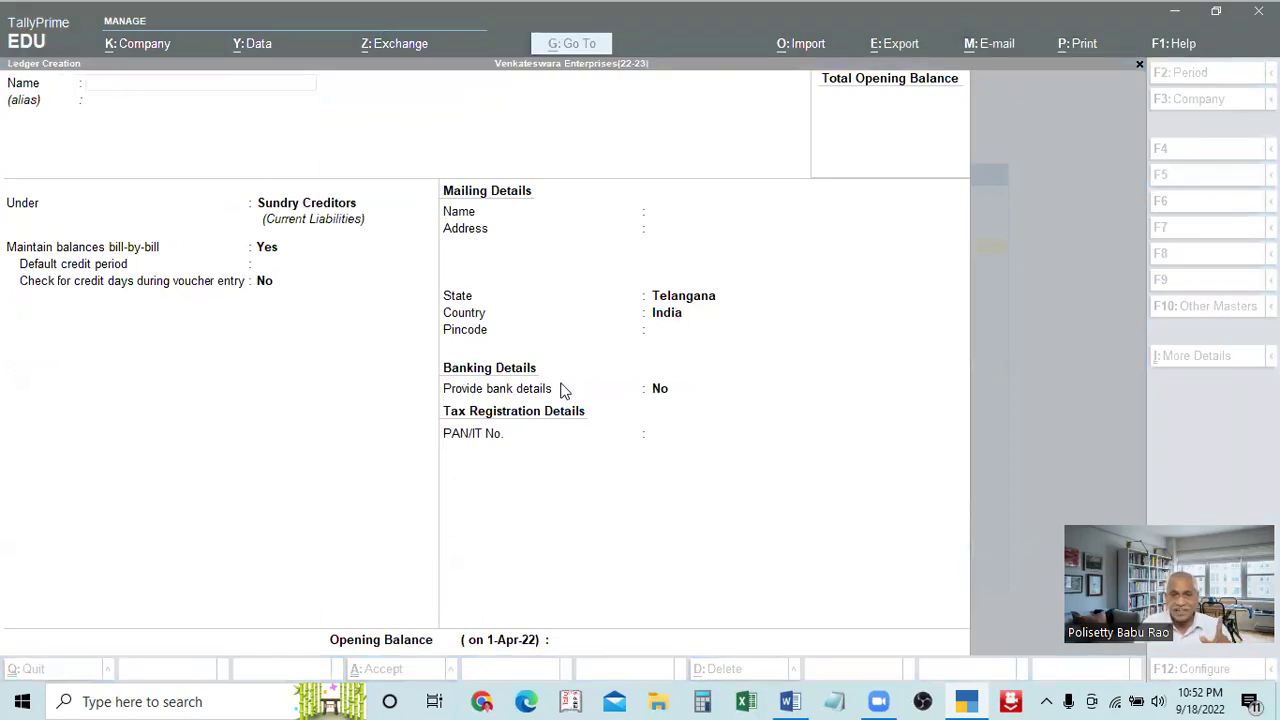
left_click(987, 338)
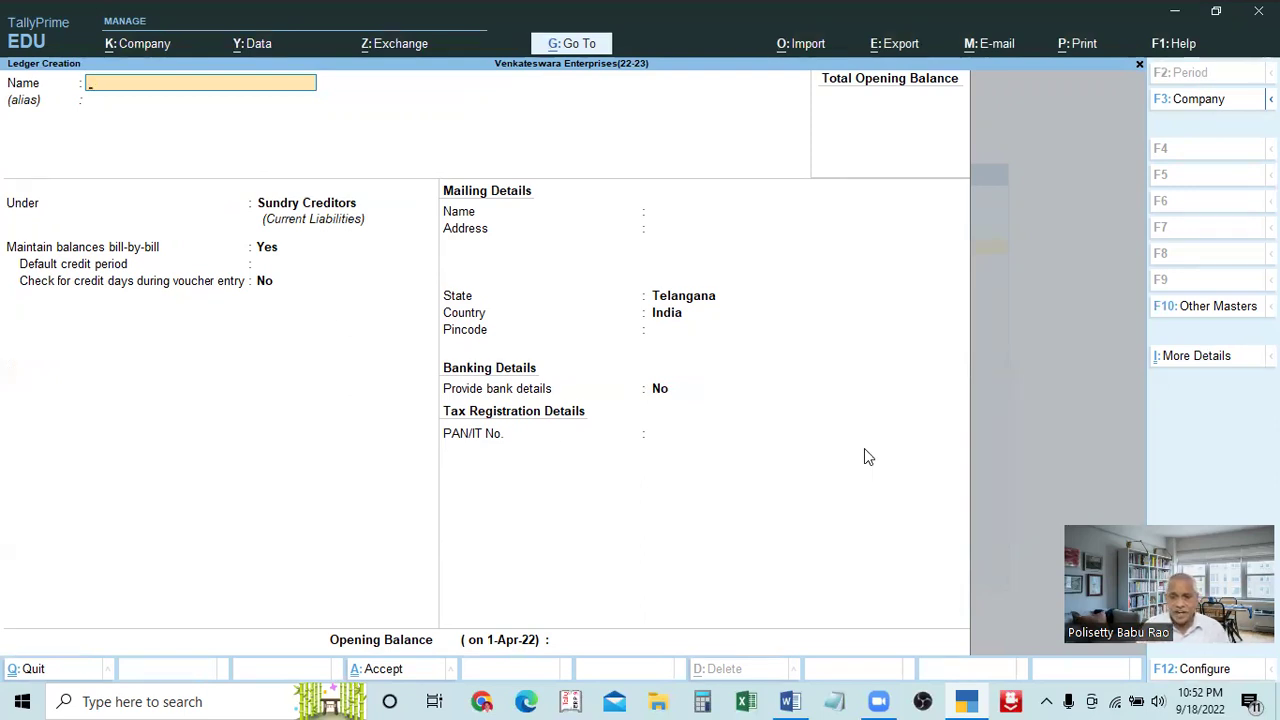
key("Escape")
key("Escape")
key("Escape")
key("Escape")
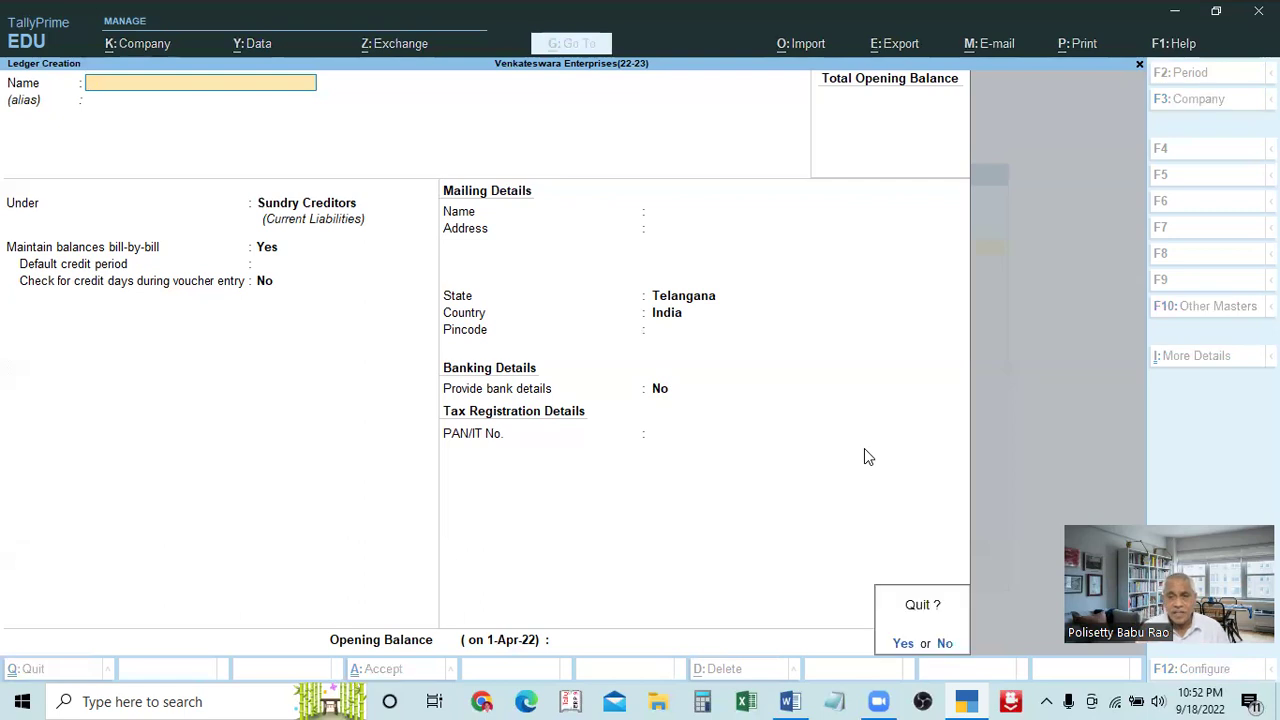
key("Escape")
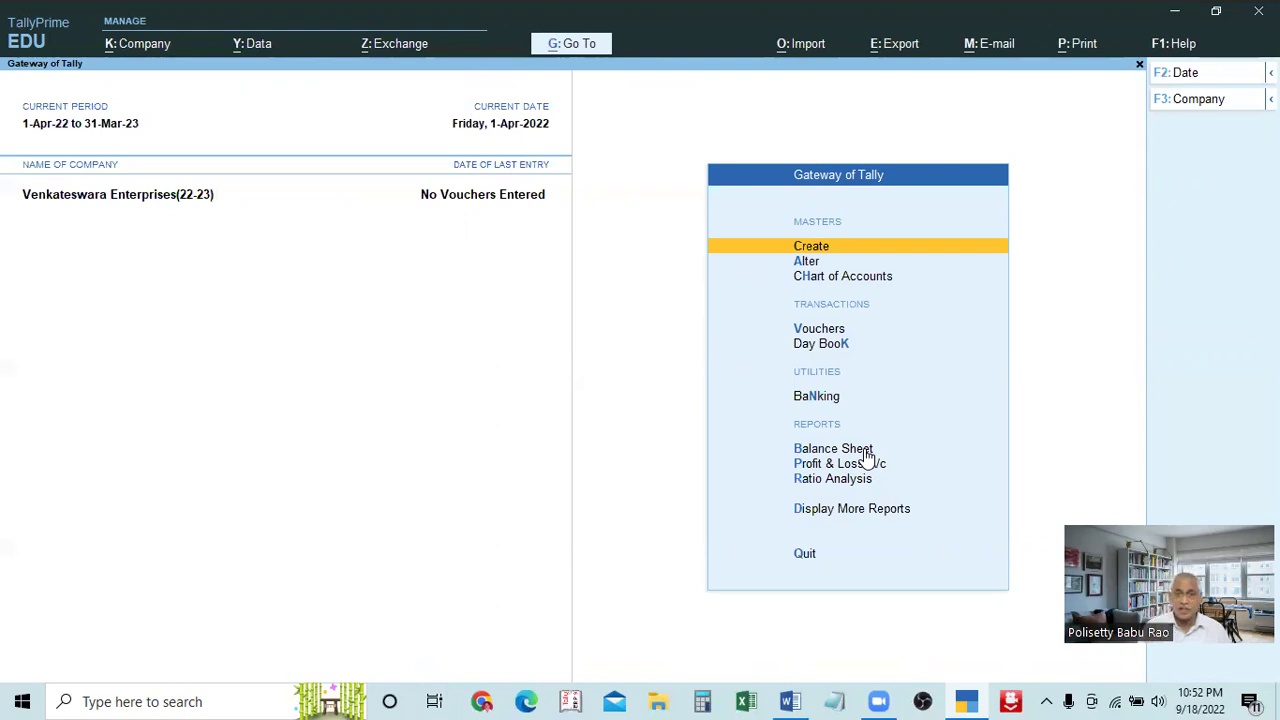
key("Down")
key("Down")
key("Down")
key("Down")
key("Up")
key("Return")
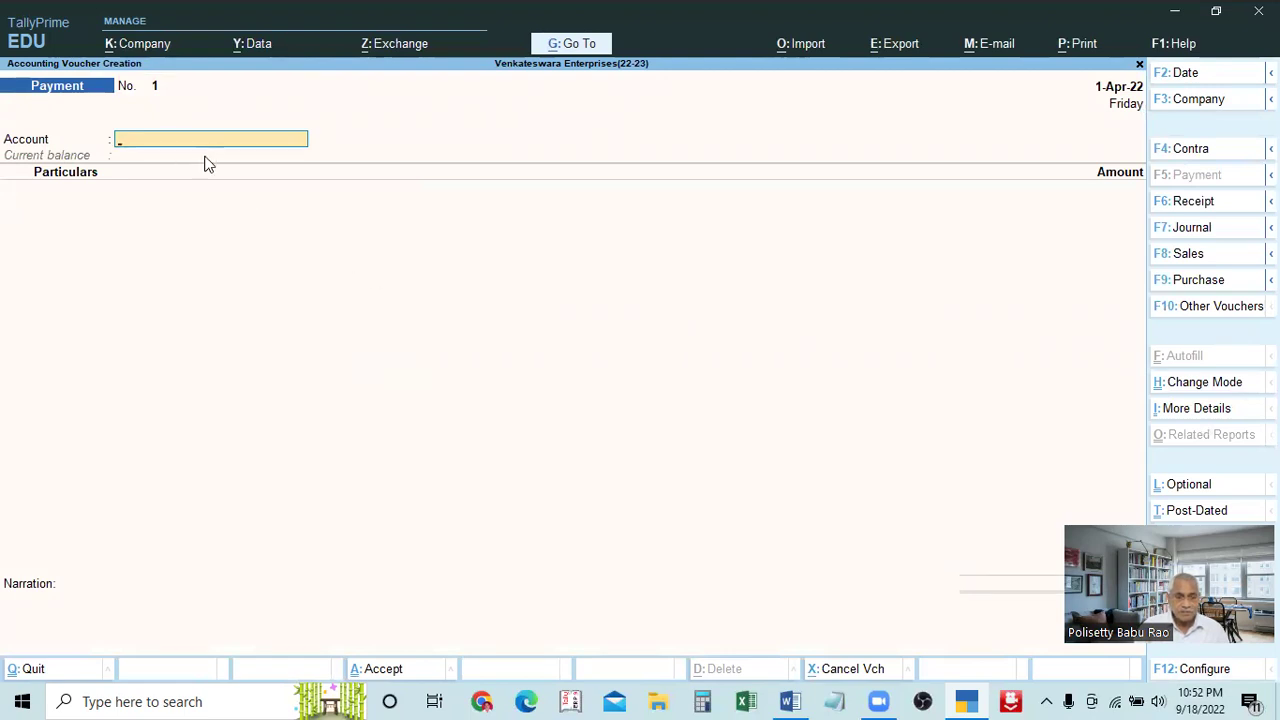
type("cash")
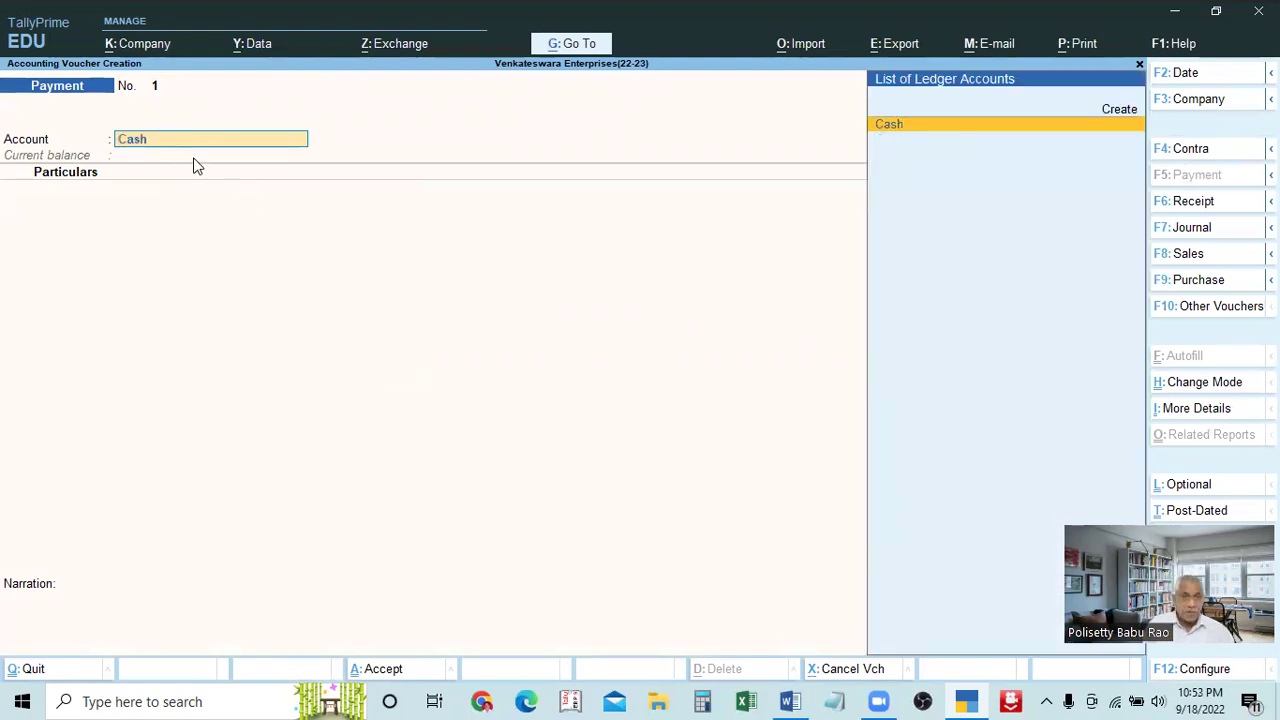
key("Return")
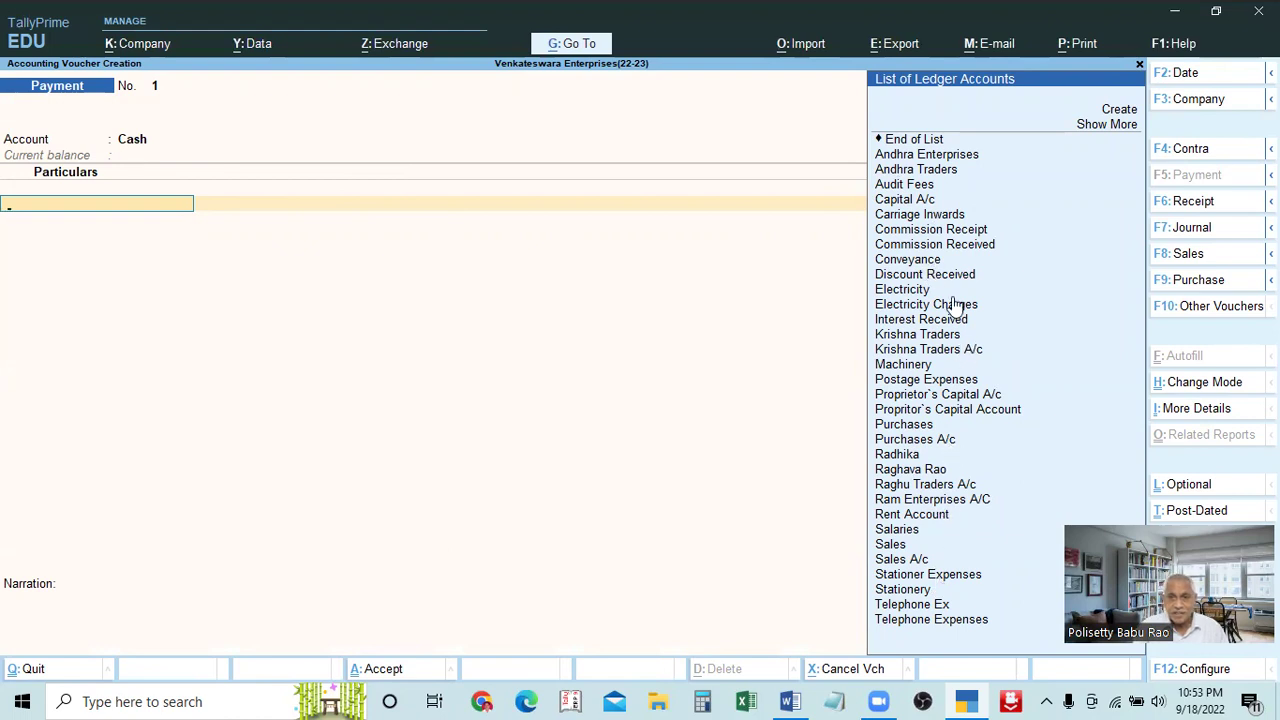
type("c")
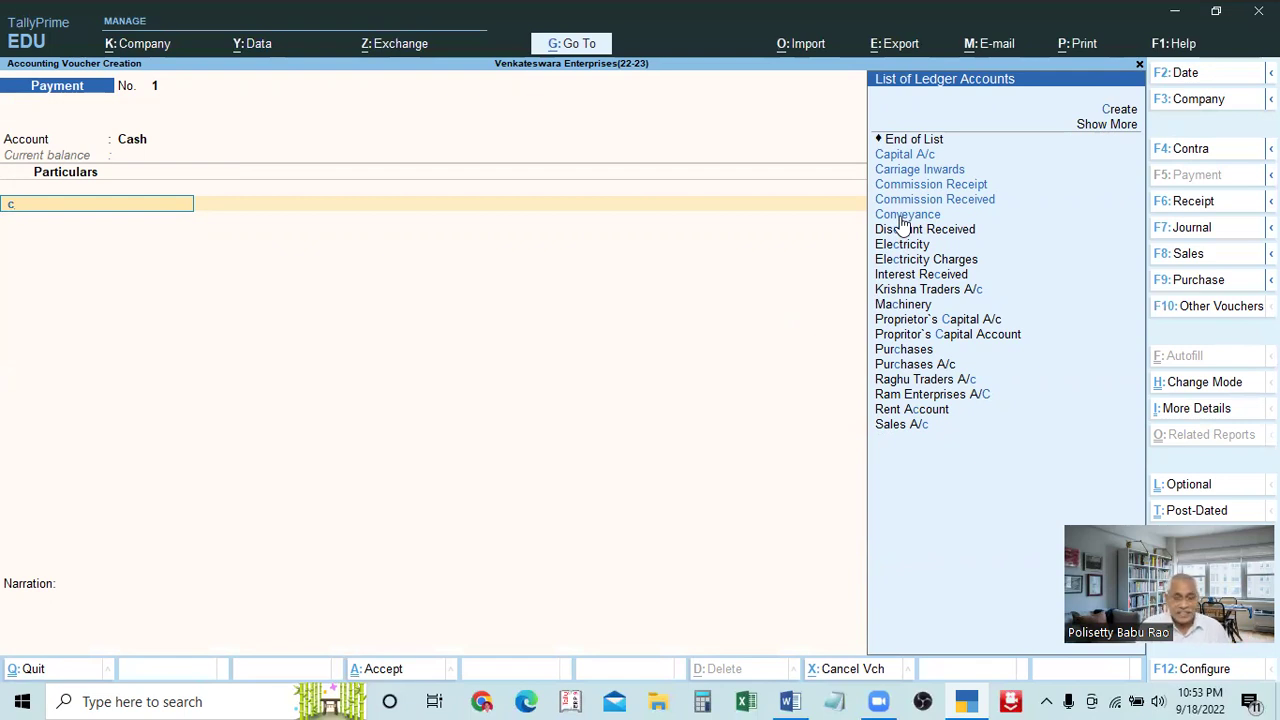
left_click(903, 216)
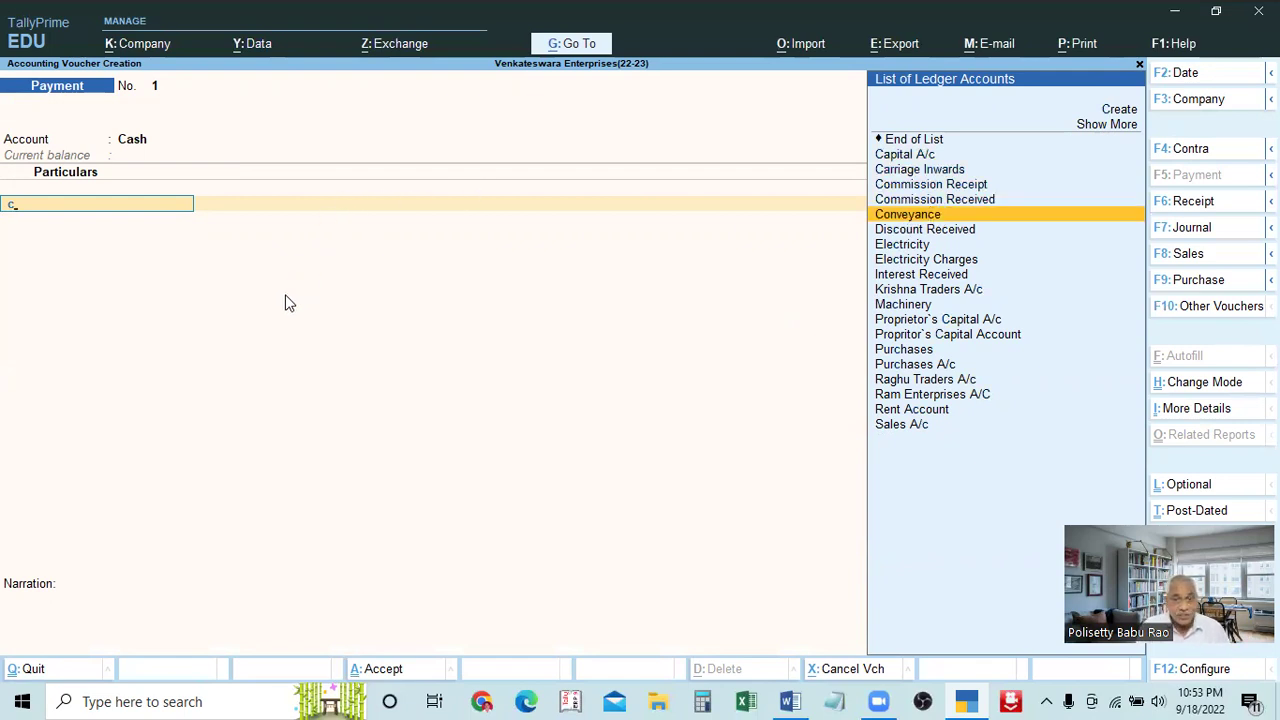
key("BackSpace")
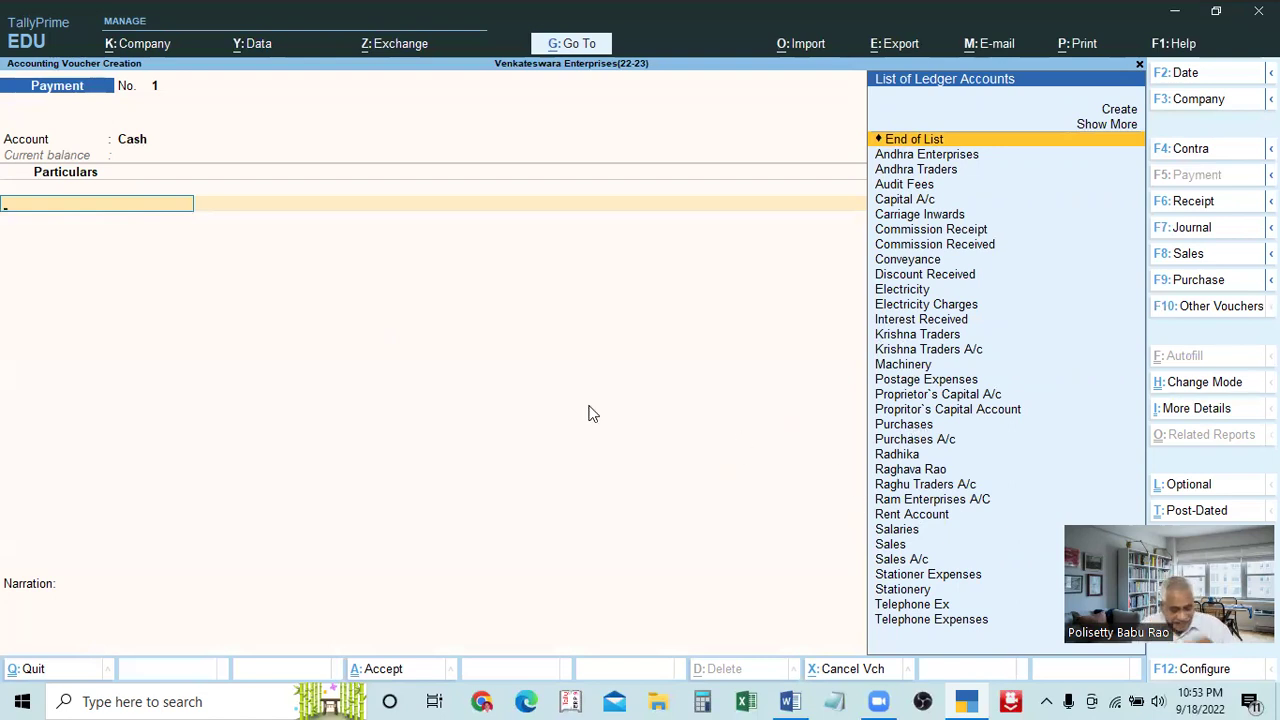
key("Escape")
key("Escape")
key("Escape")
key("Escape")
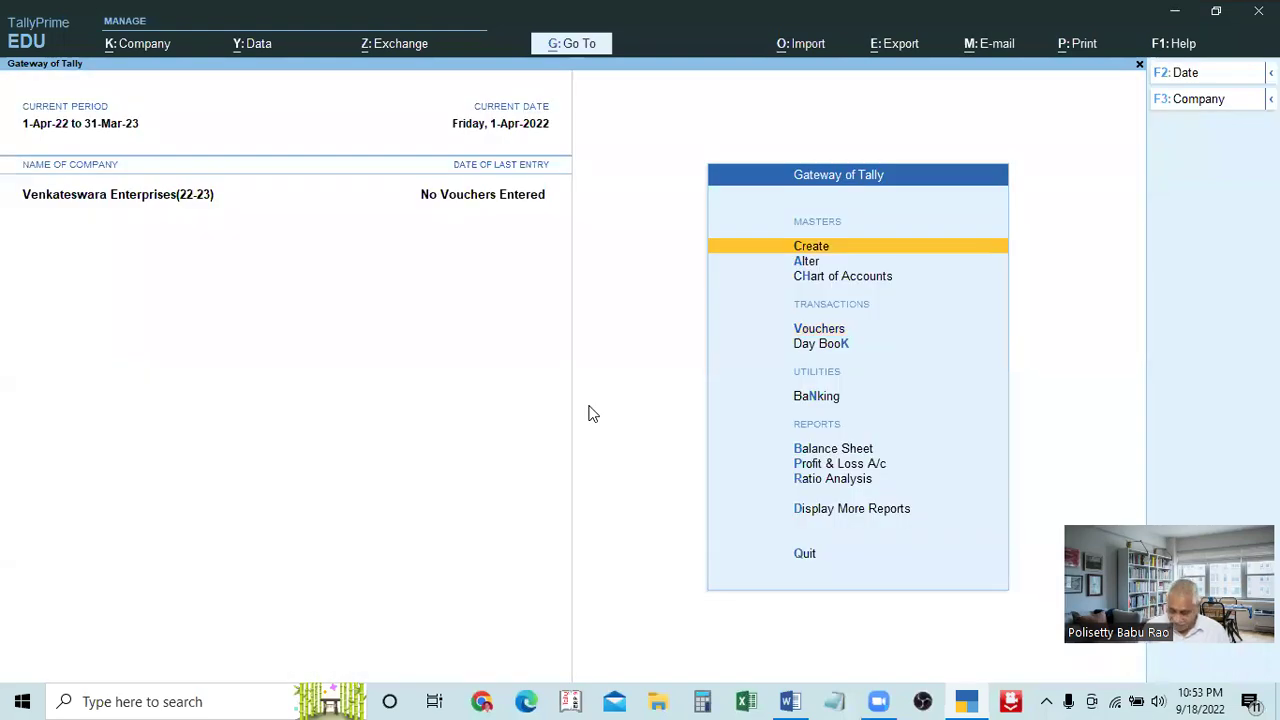
Open a new ledger form from Create, then quit it back to the Gateway
key("Return")
key("Down")
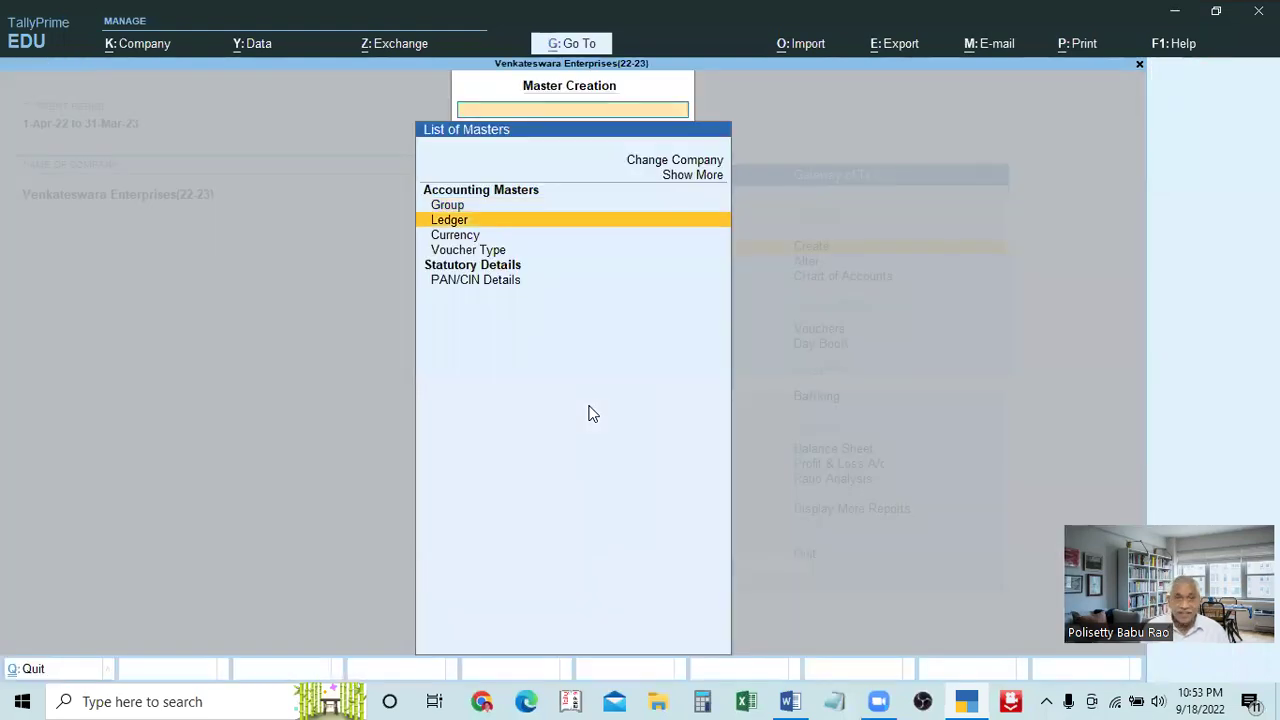
key("Return")
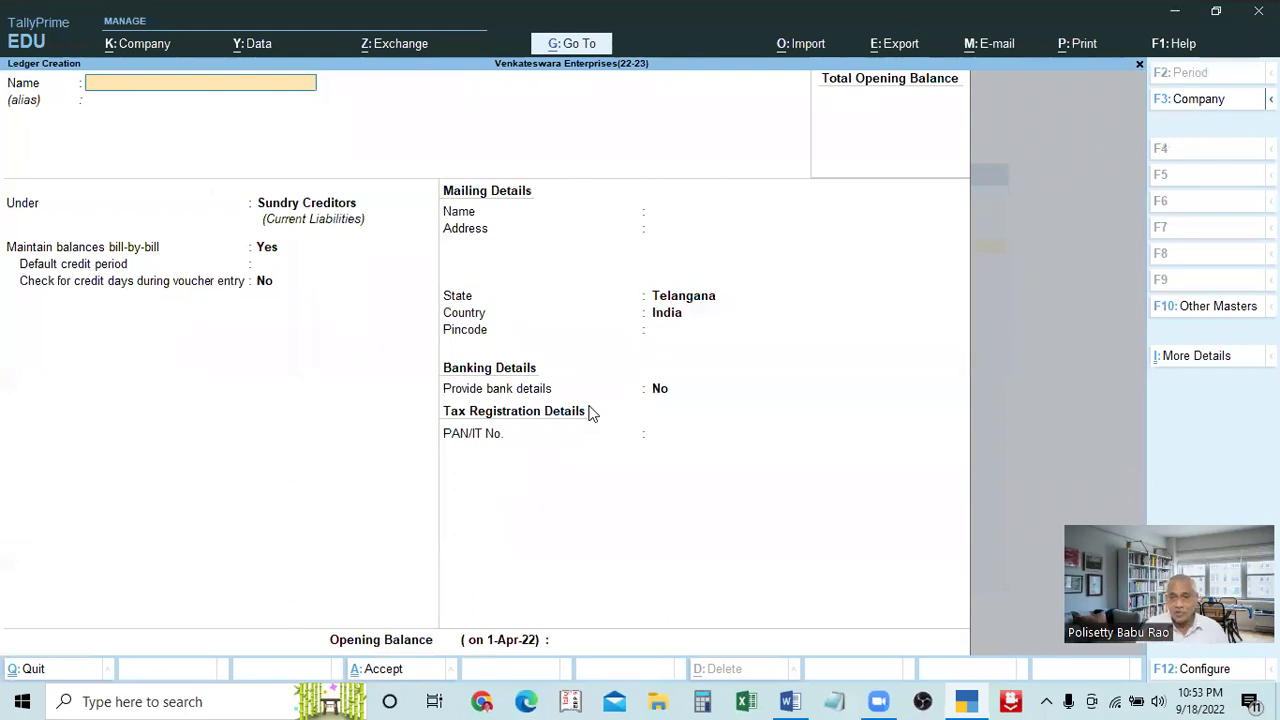
key("Escape")
key("y")
key("Escape")
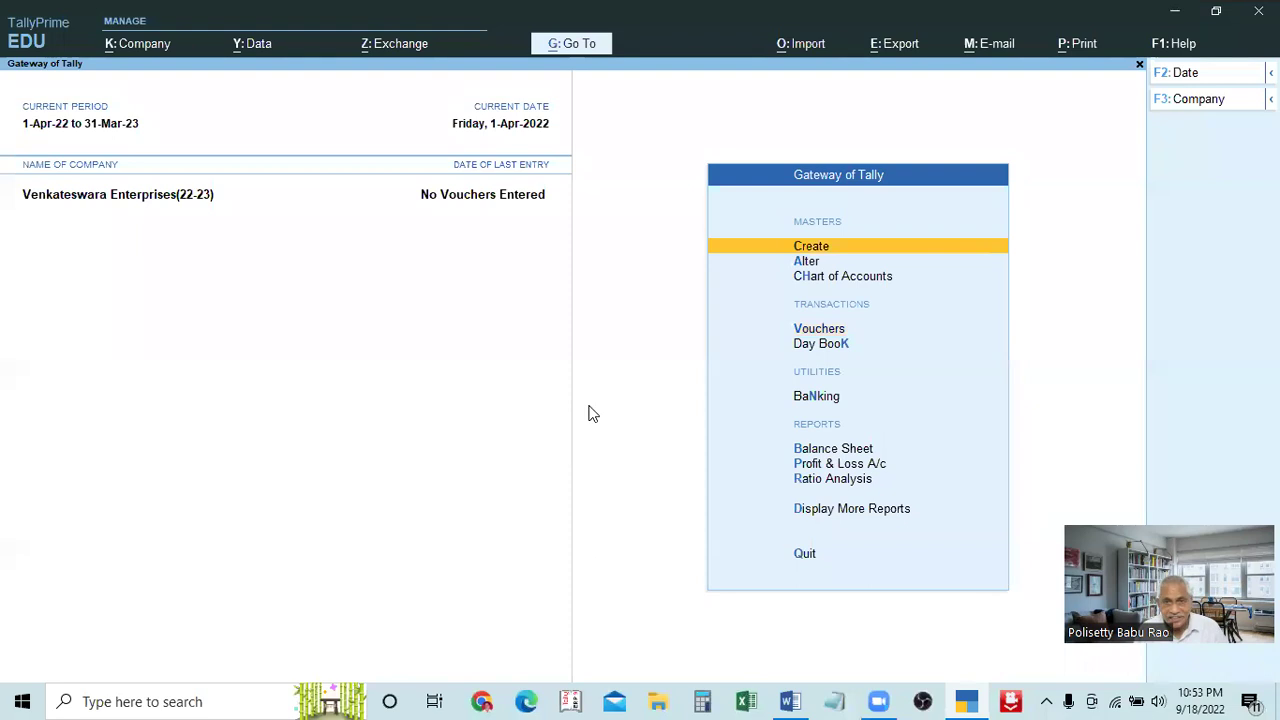
Start a Payment voucher with Cash as the account and create a ledger from Particulars
key("v")
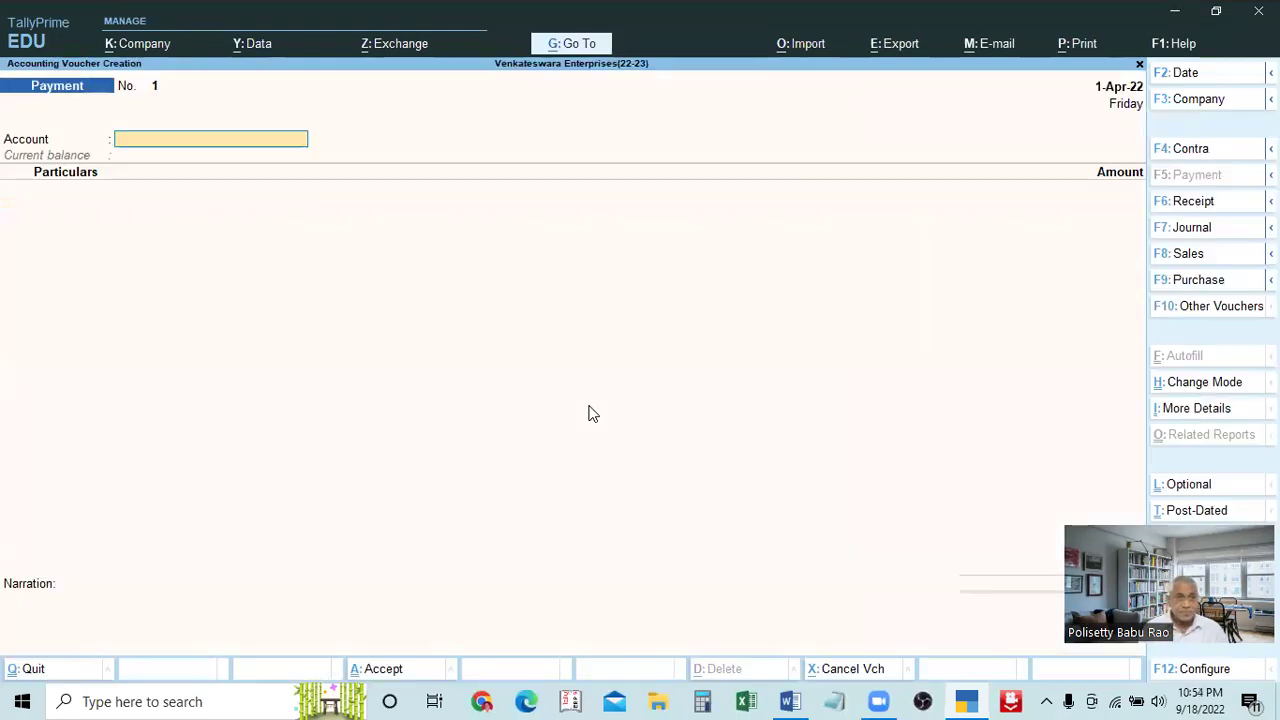
type("cash")
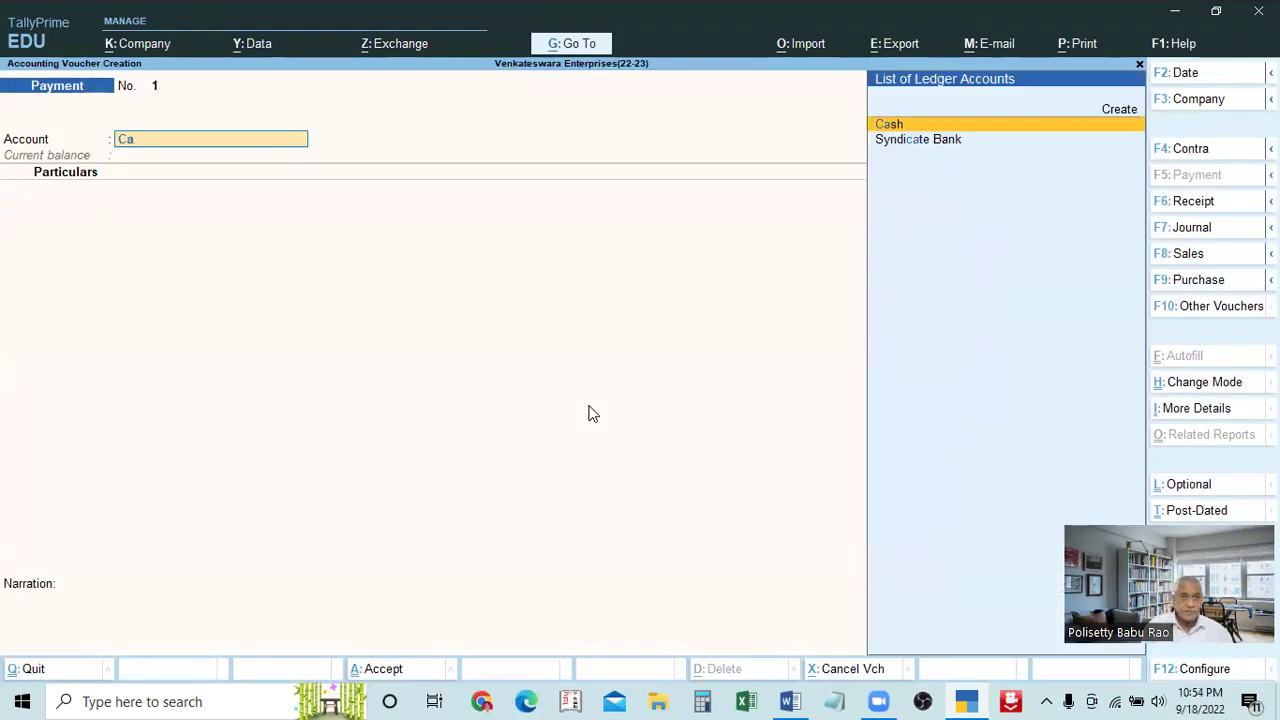
key("Return")
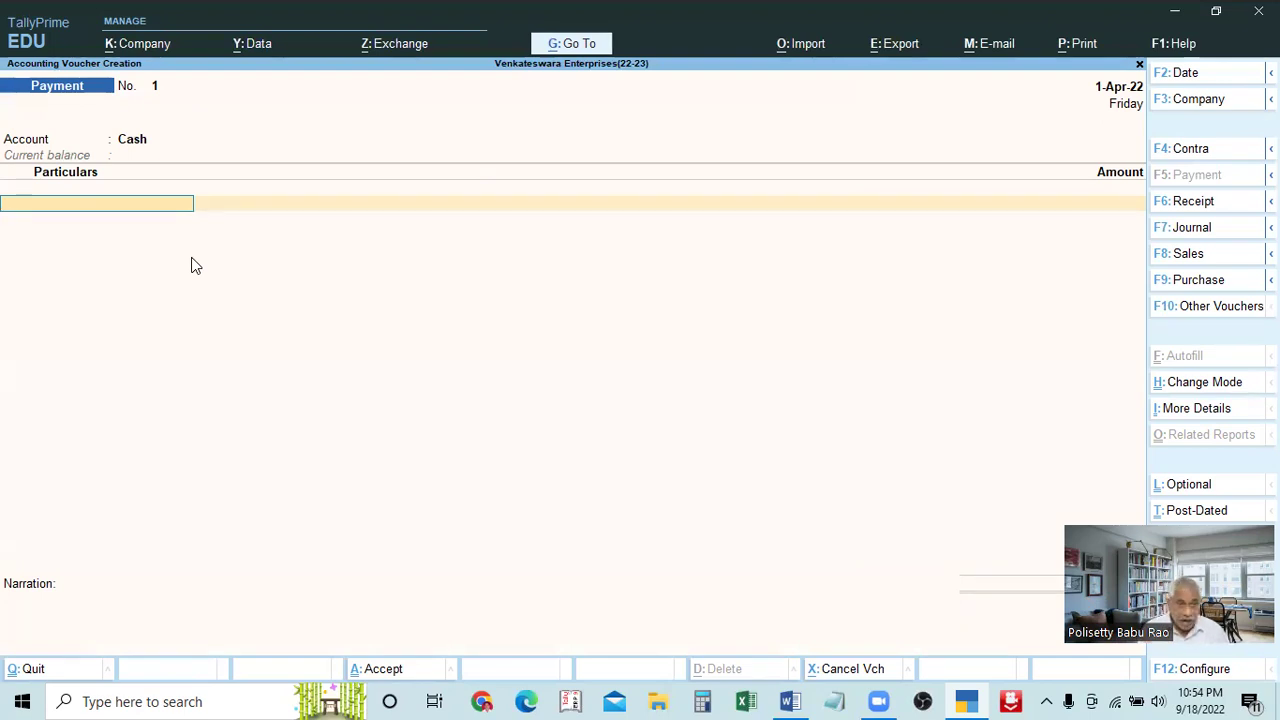
key("ctrl")
key("alt+c")
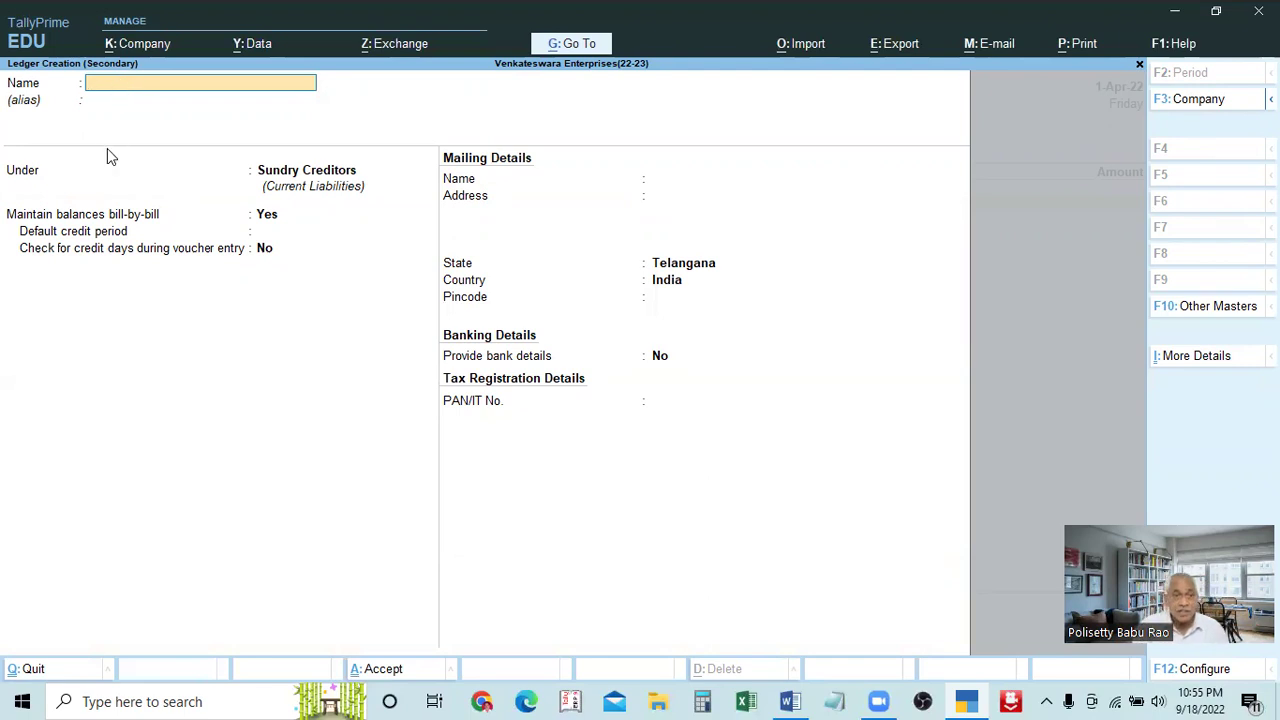
Abandon the Particulars ledger form twice, then exit the unsaved Payment voucher to the Gateway
key("Escape")
key("y")
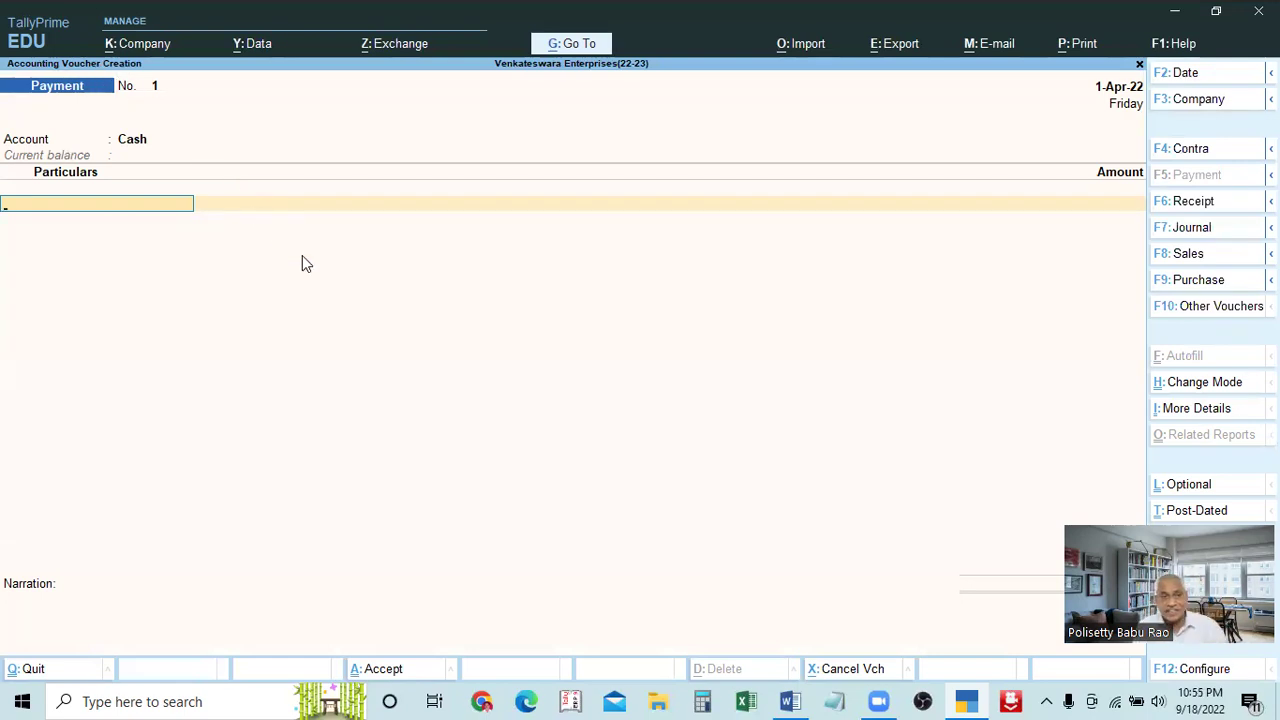
key("alt+c")
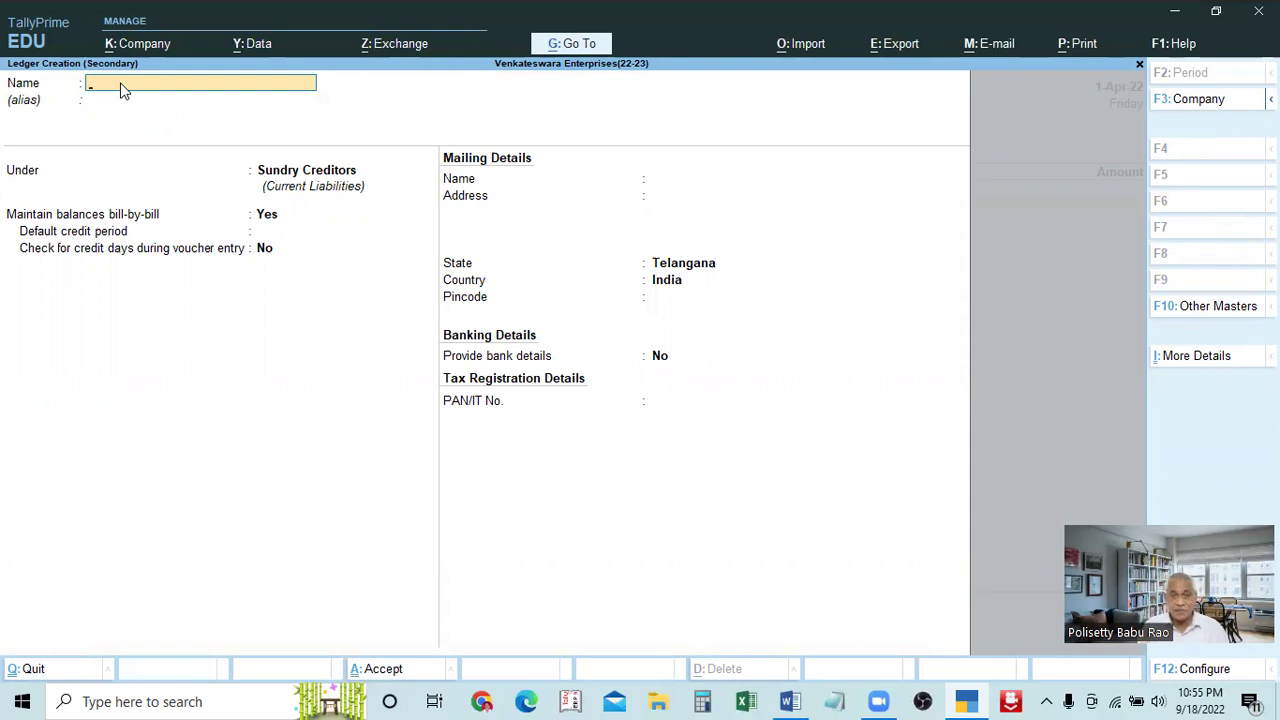
key("Escape")
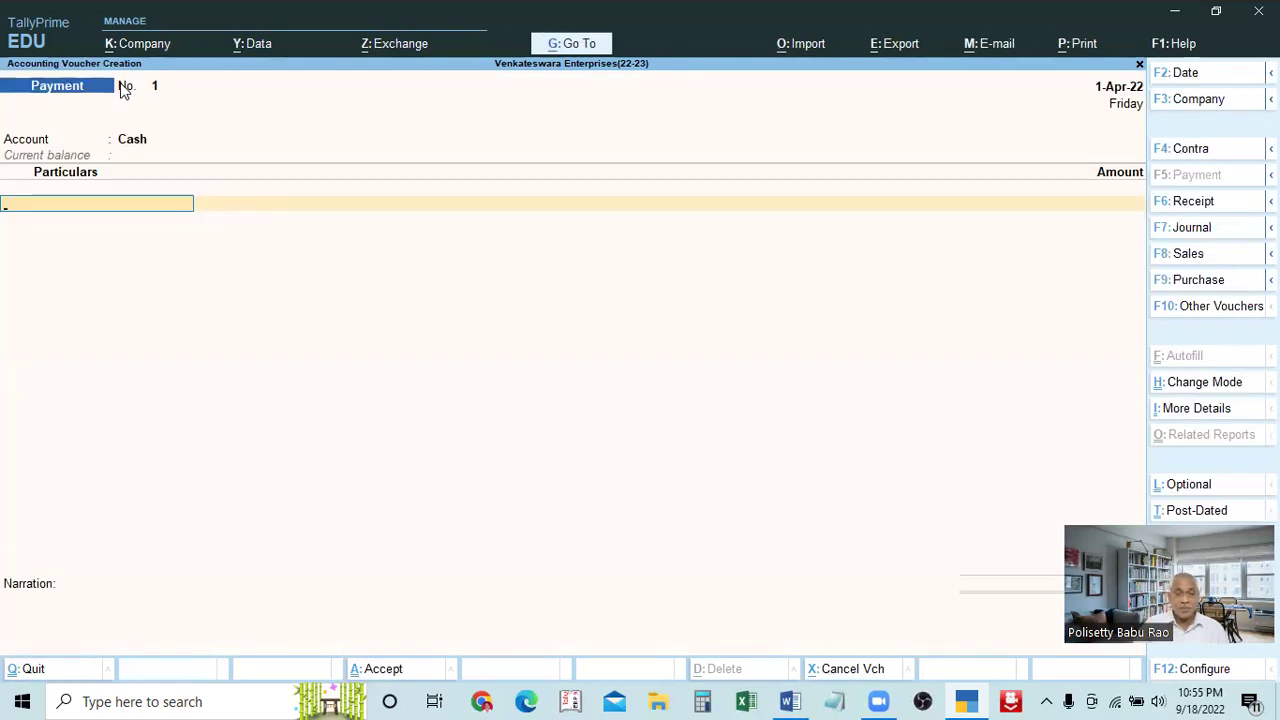
key("Escape")
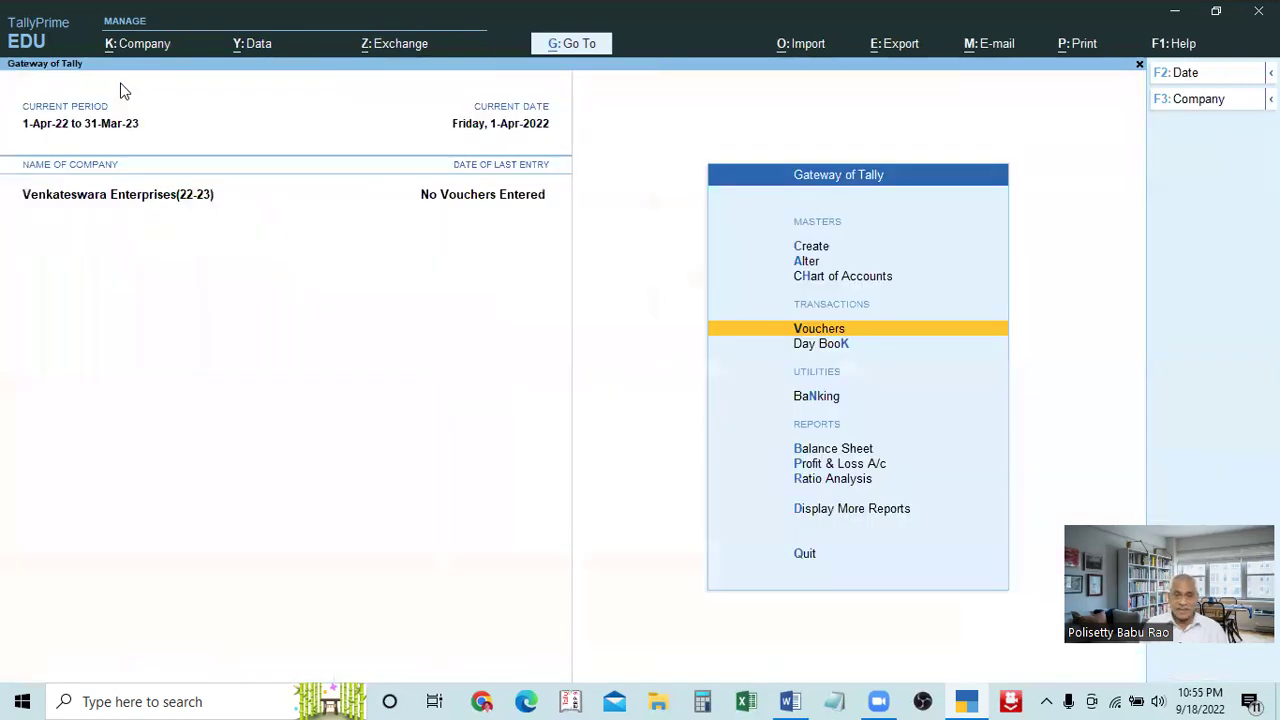